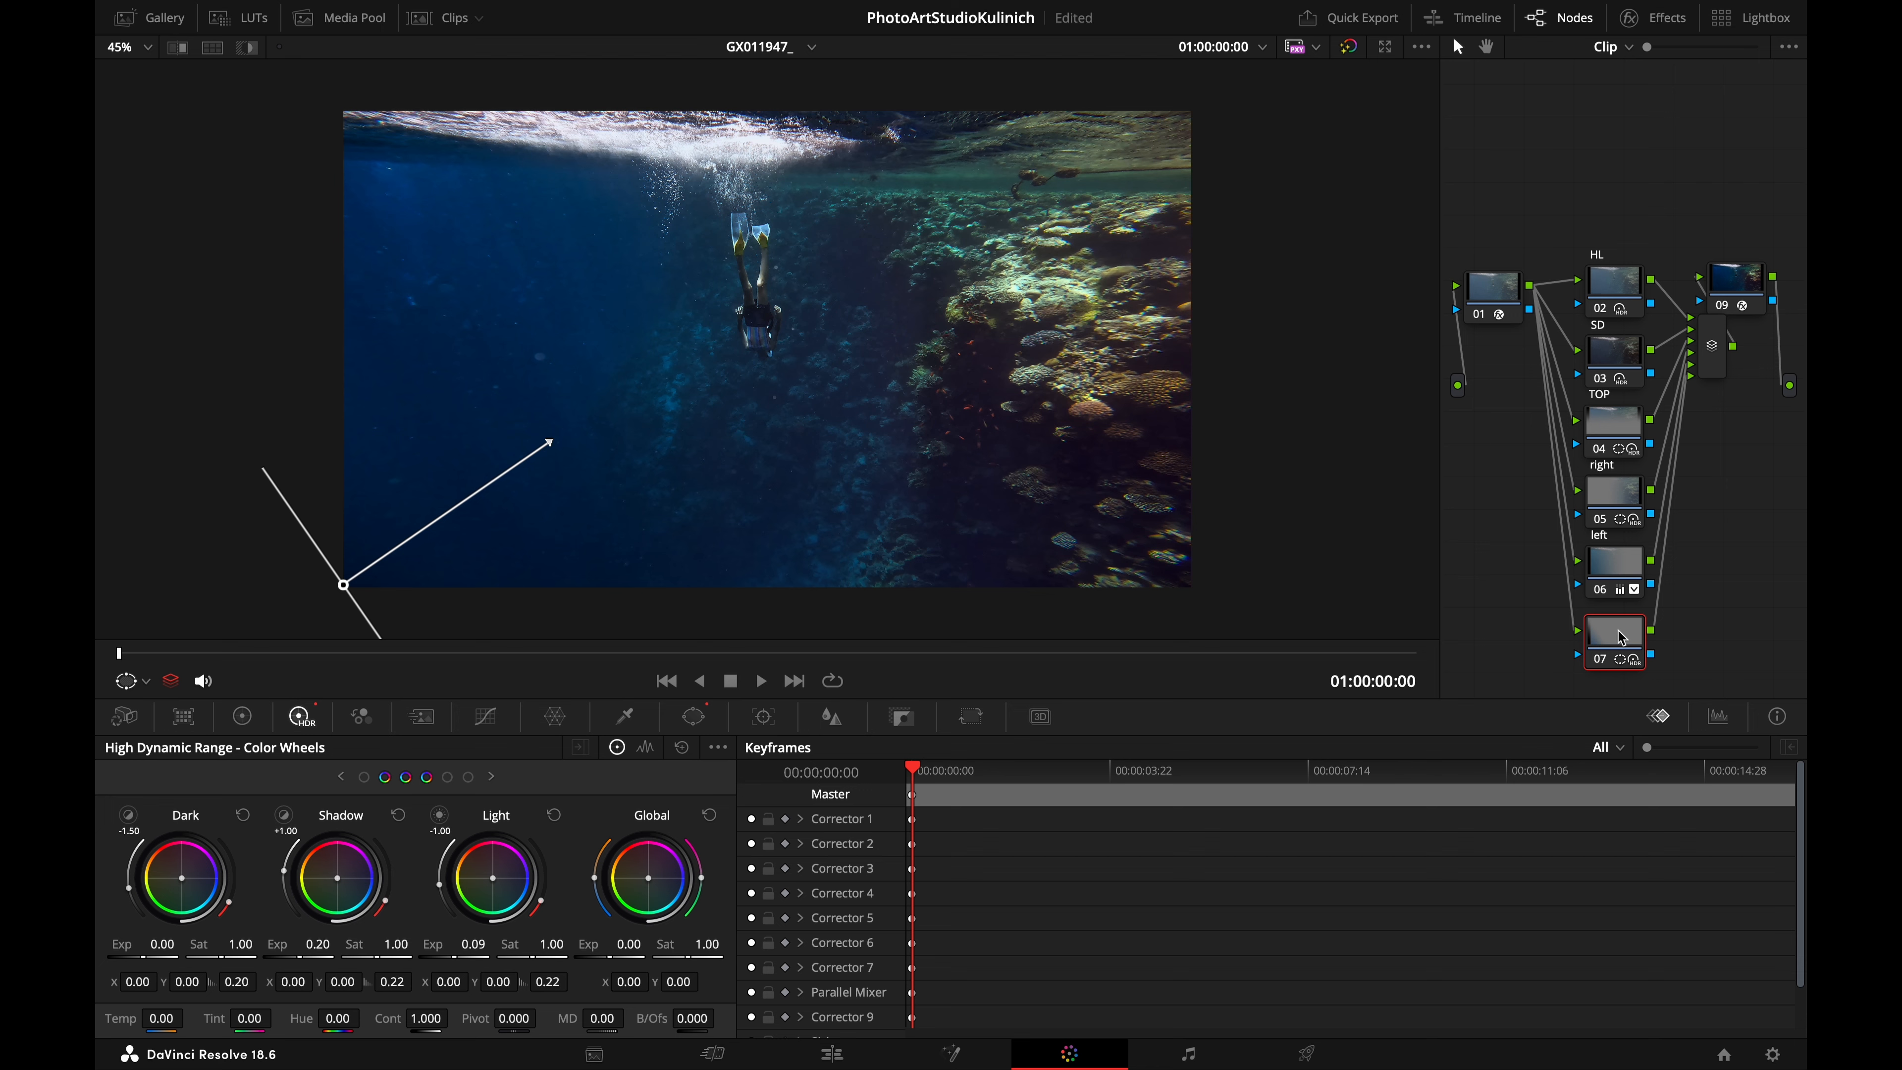
# Label node 07 "corner" in the node graph
pyautogui.rightClick(1621, 637)
pyautogui.moveTo(1696, 903)
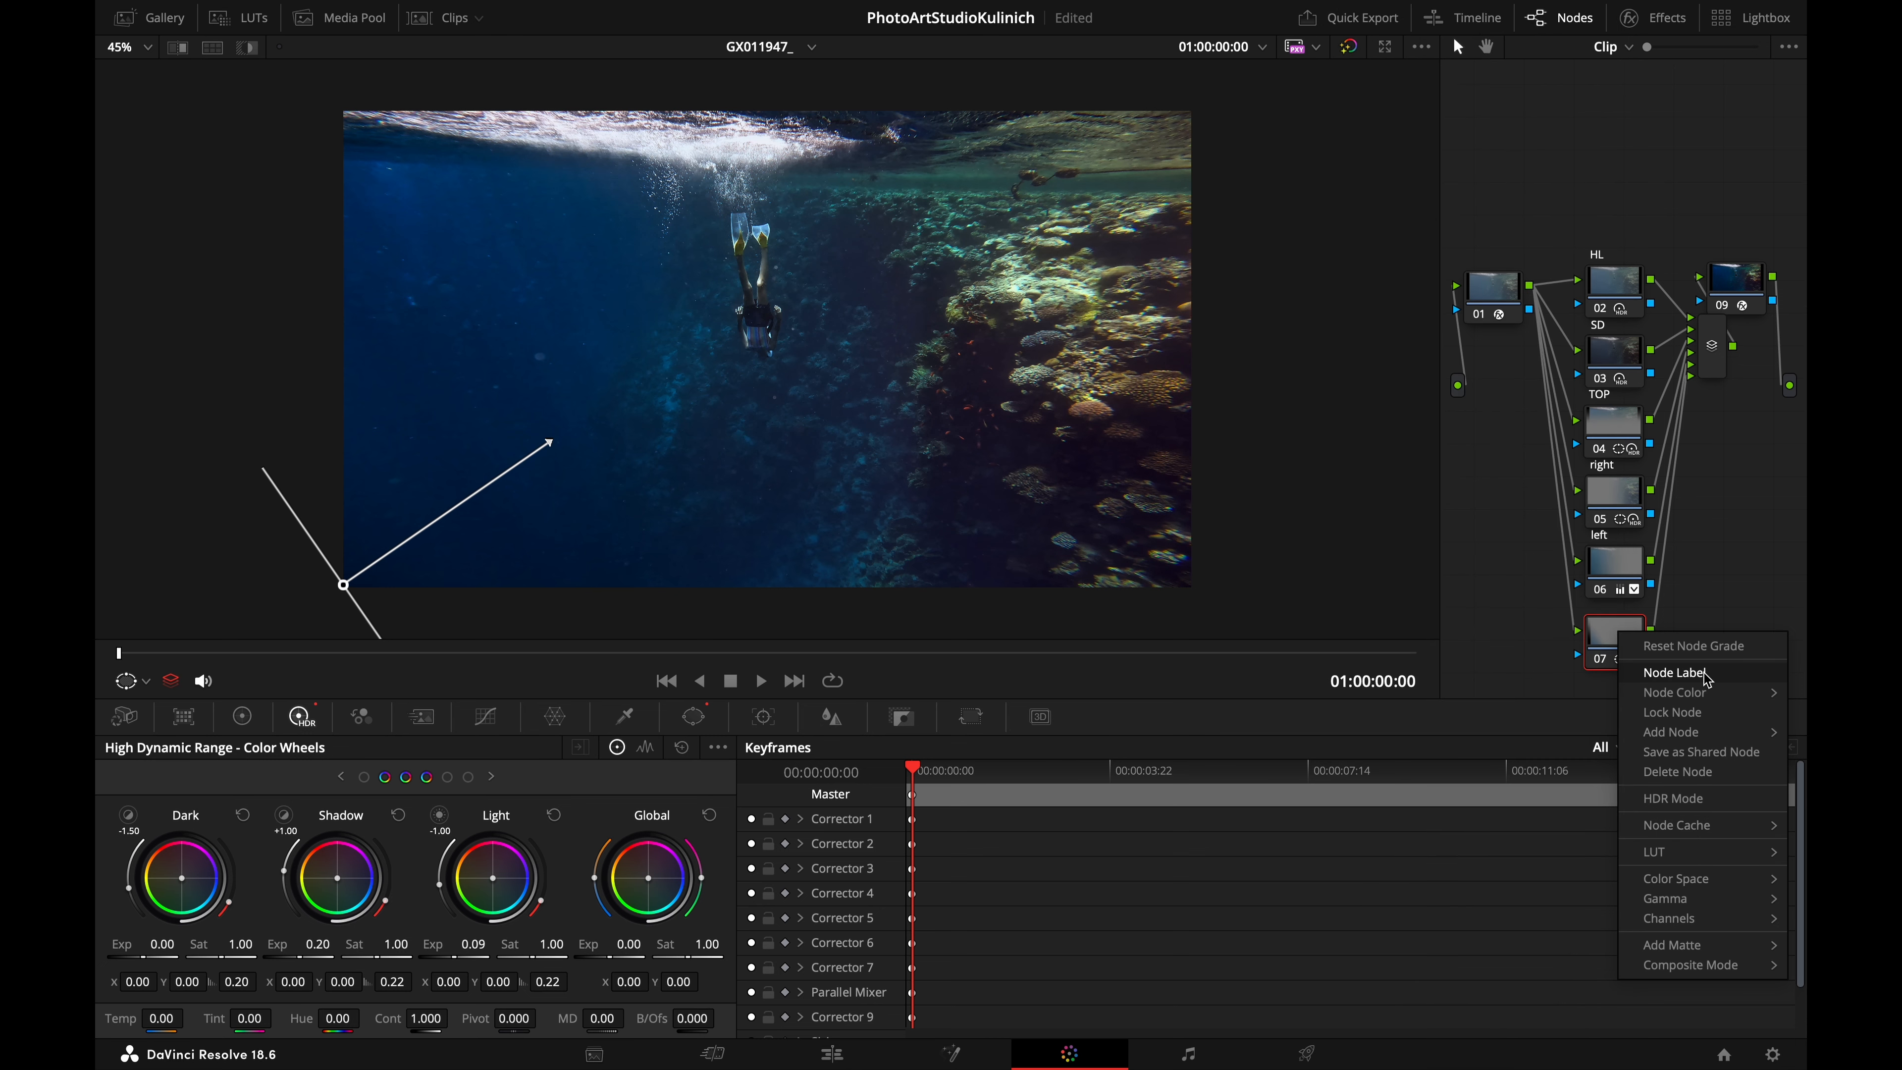
pyautogui.click(1675, 674)
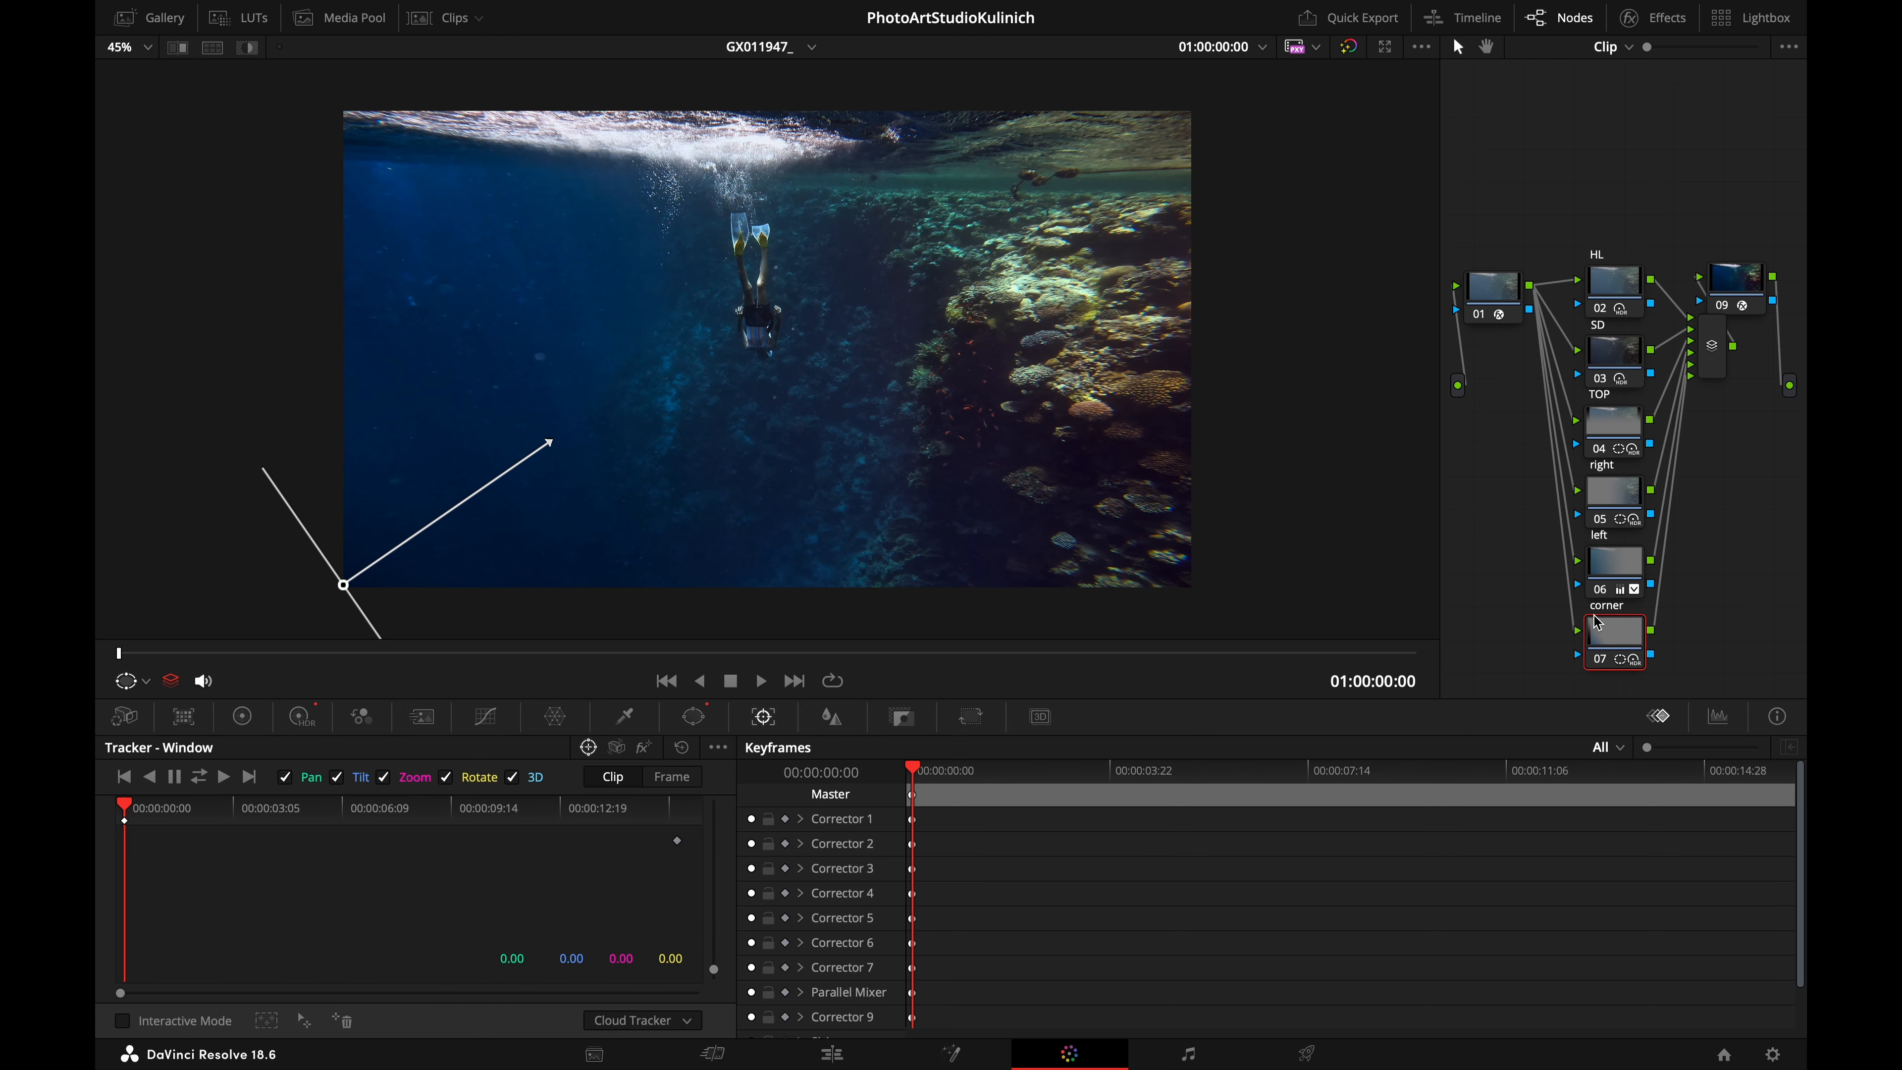
# Add a parallel node, place it above the HL node and label it "Mermaid"
pyautogui.hotkey('alt', 's')
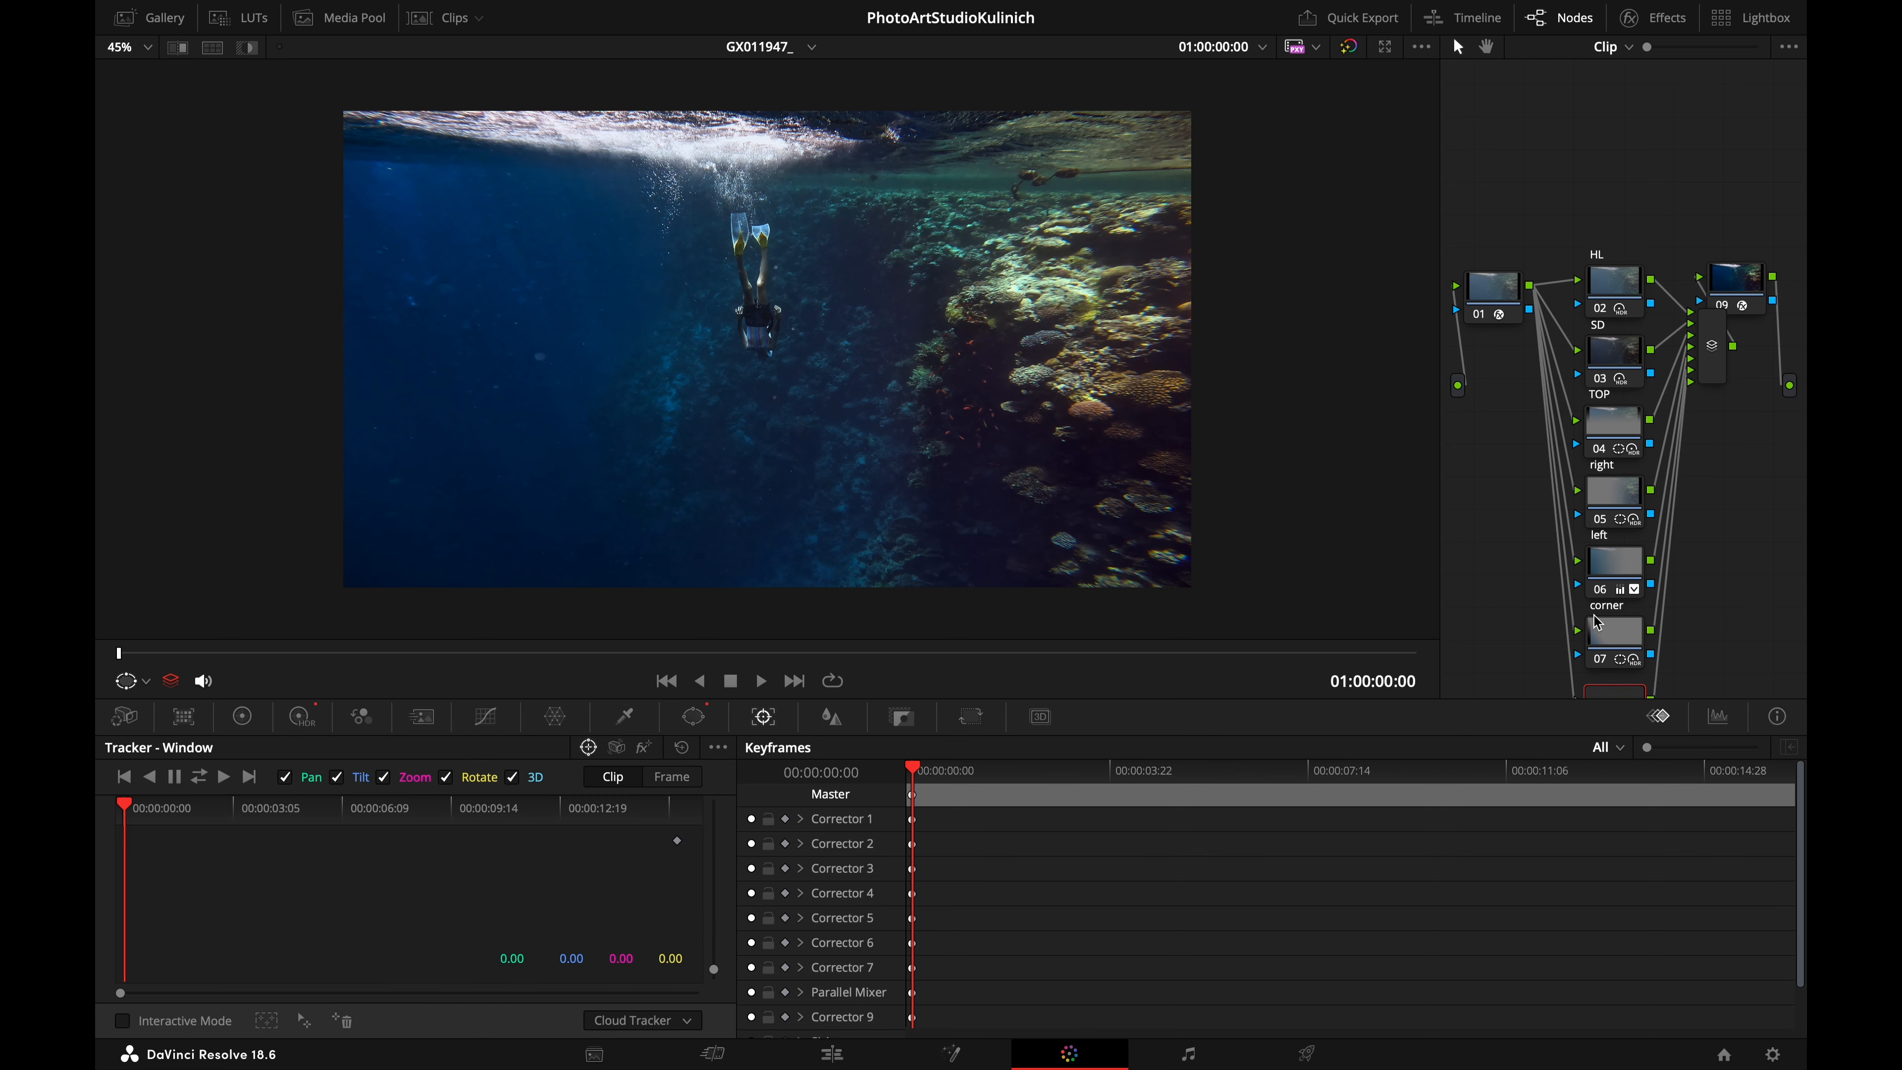
pyautogui.moveTo(1616, 698); pyautogui.dragTo(1613, 212)
pyautogui.rightClick(1614, 211)
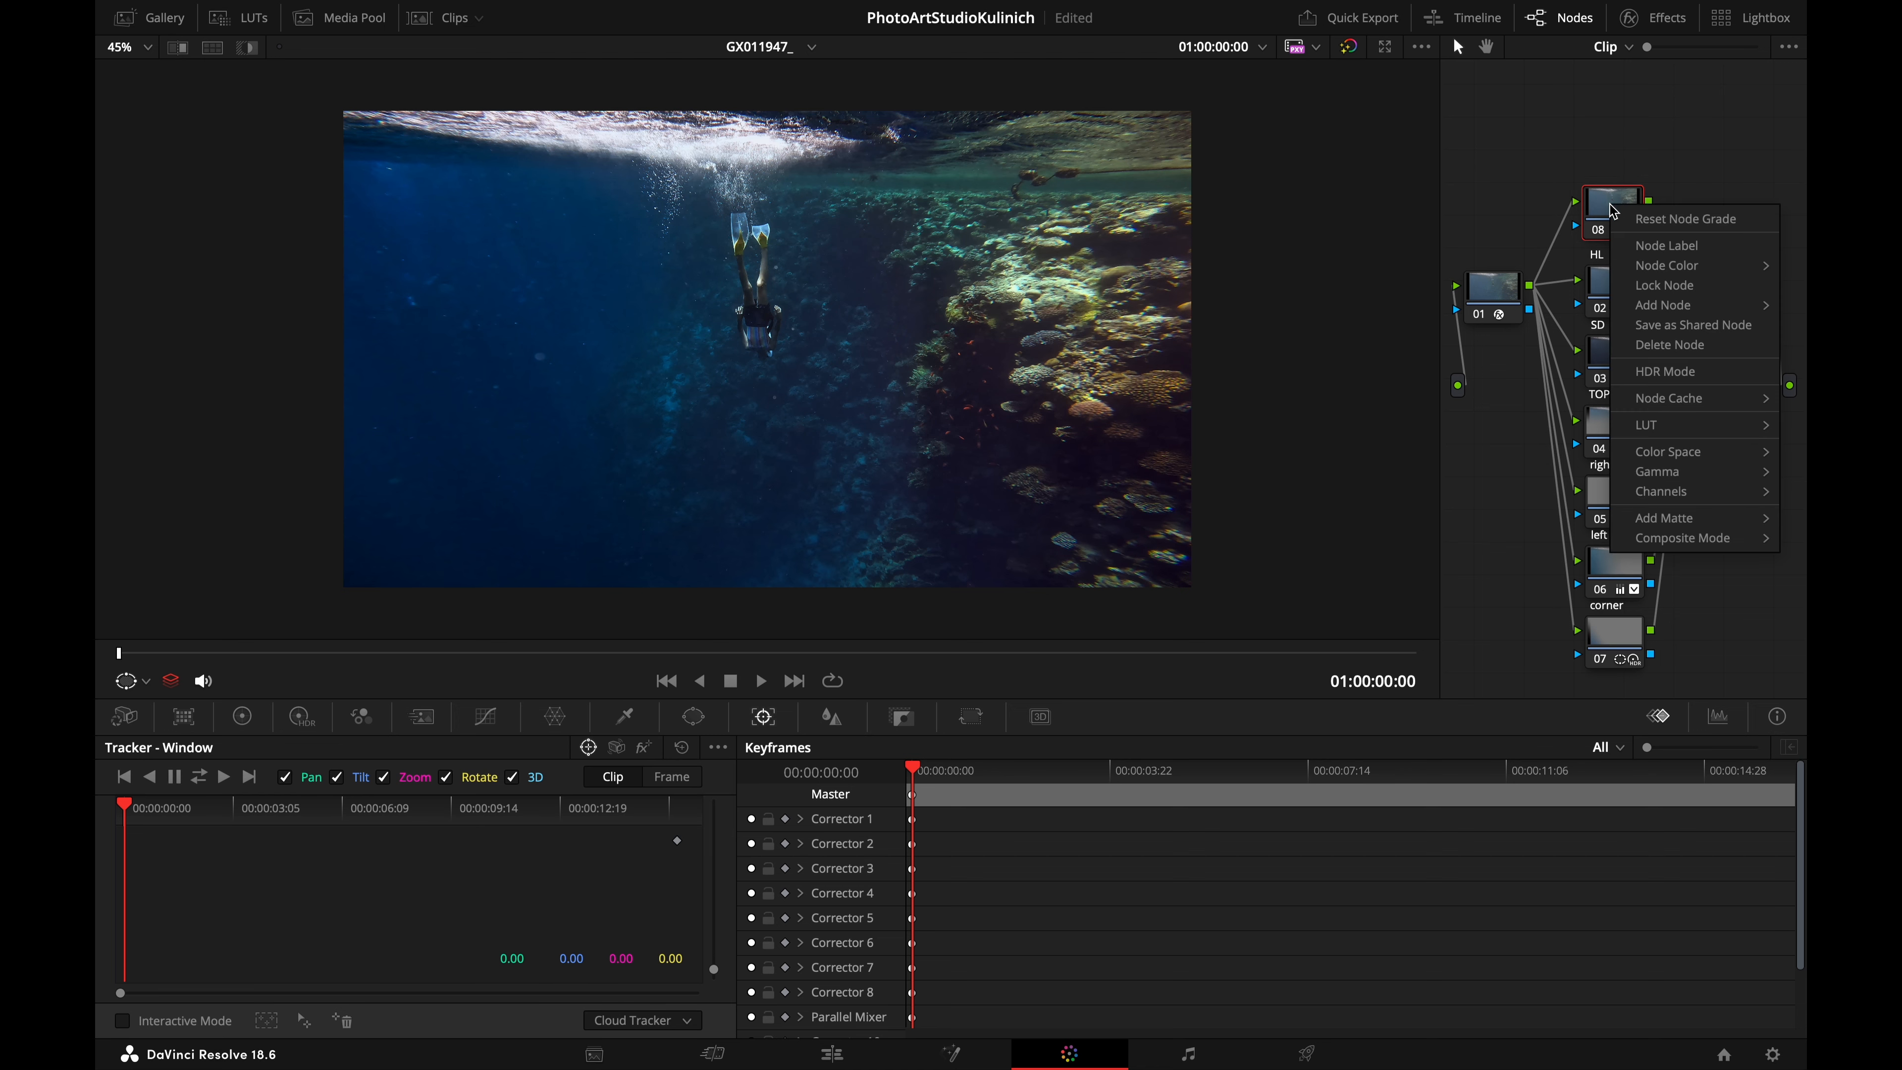
pyautogui.click(1641, 247)
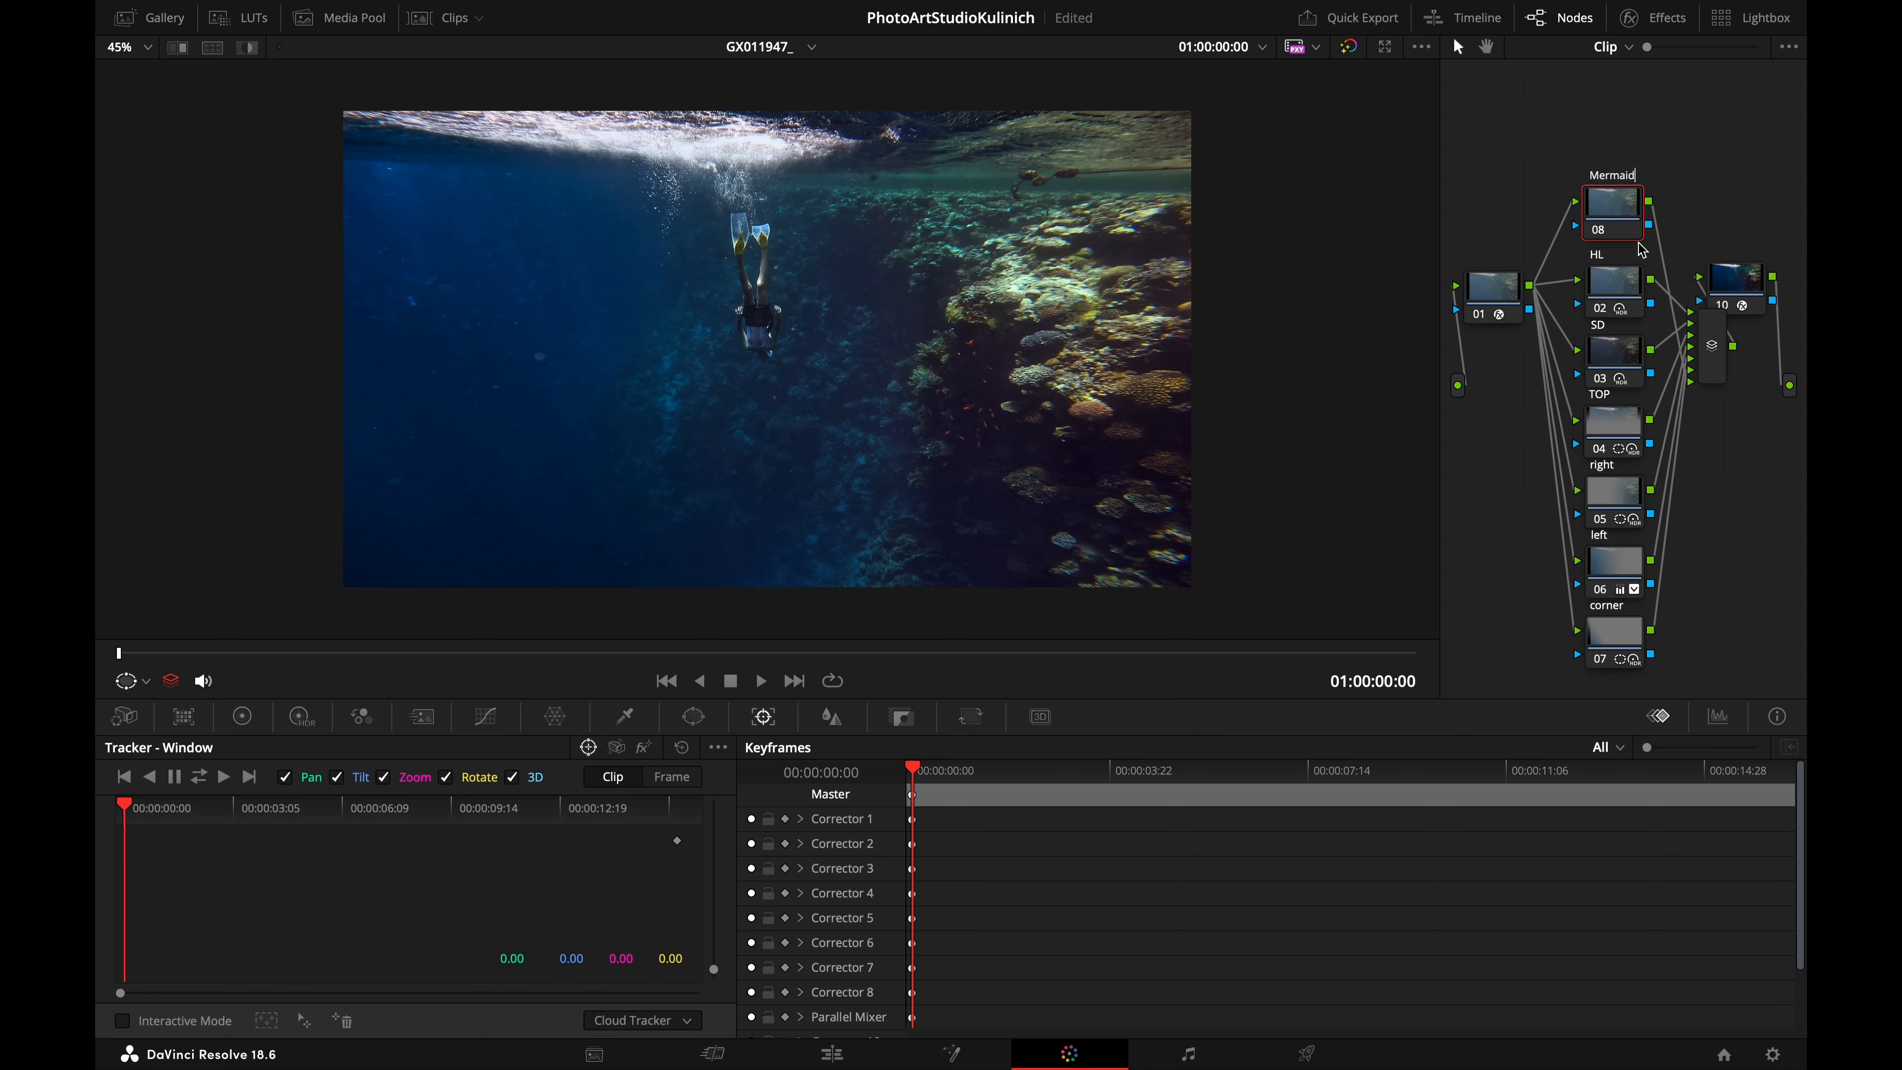
pyautogui.write('Mermaid')
pyautogui.press('Return')
# Add a circular window on the Mermaid node, shape it as a tall ellipse around the diver, and soften its edge to about 14.5
pyautogui.click(694, 720)
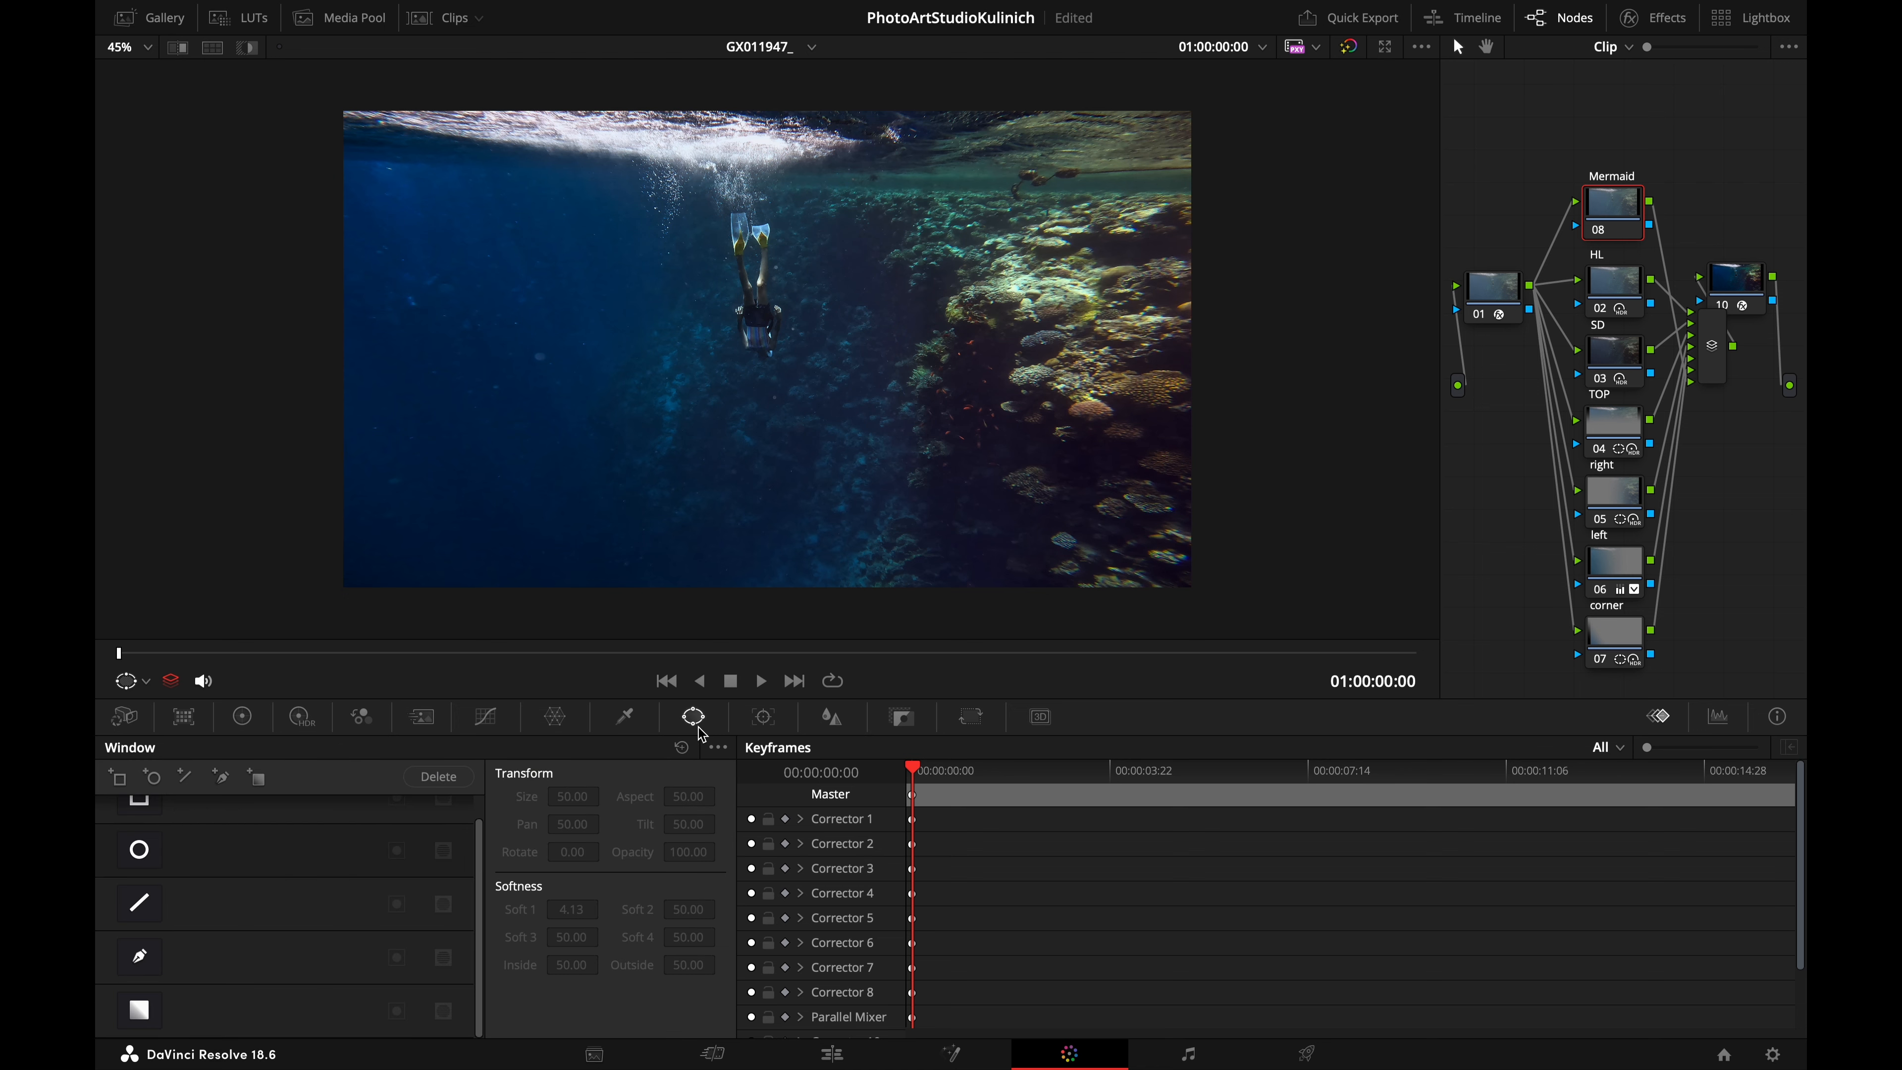
pyautogui.click(140, 852)
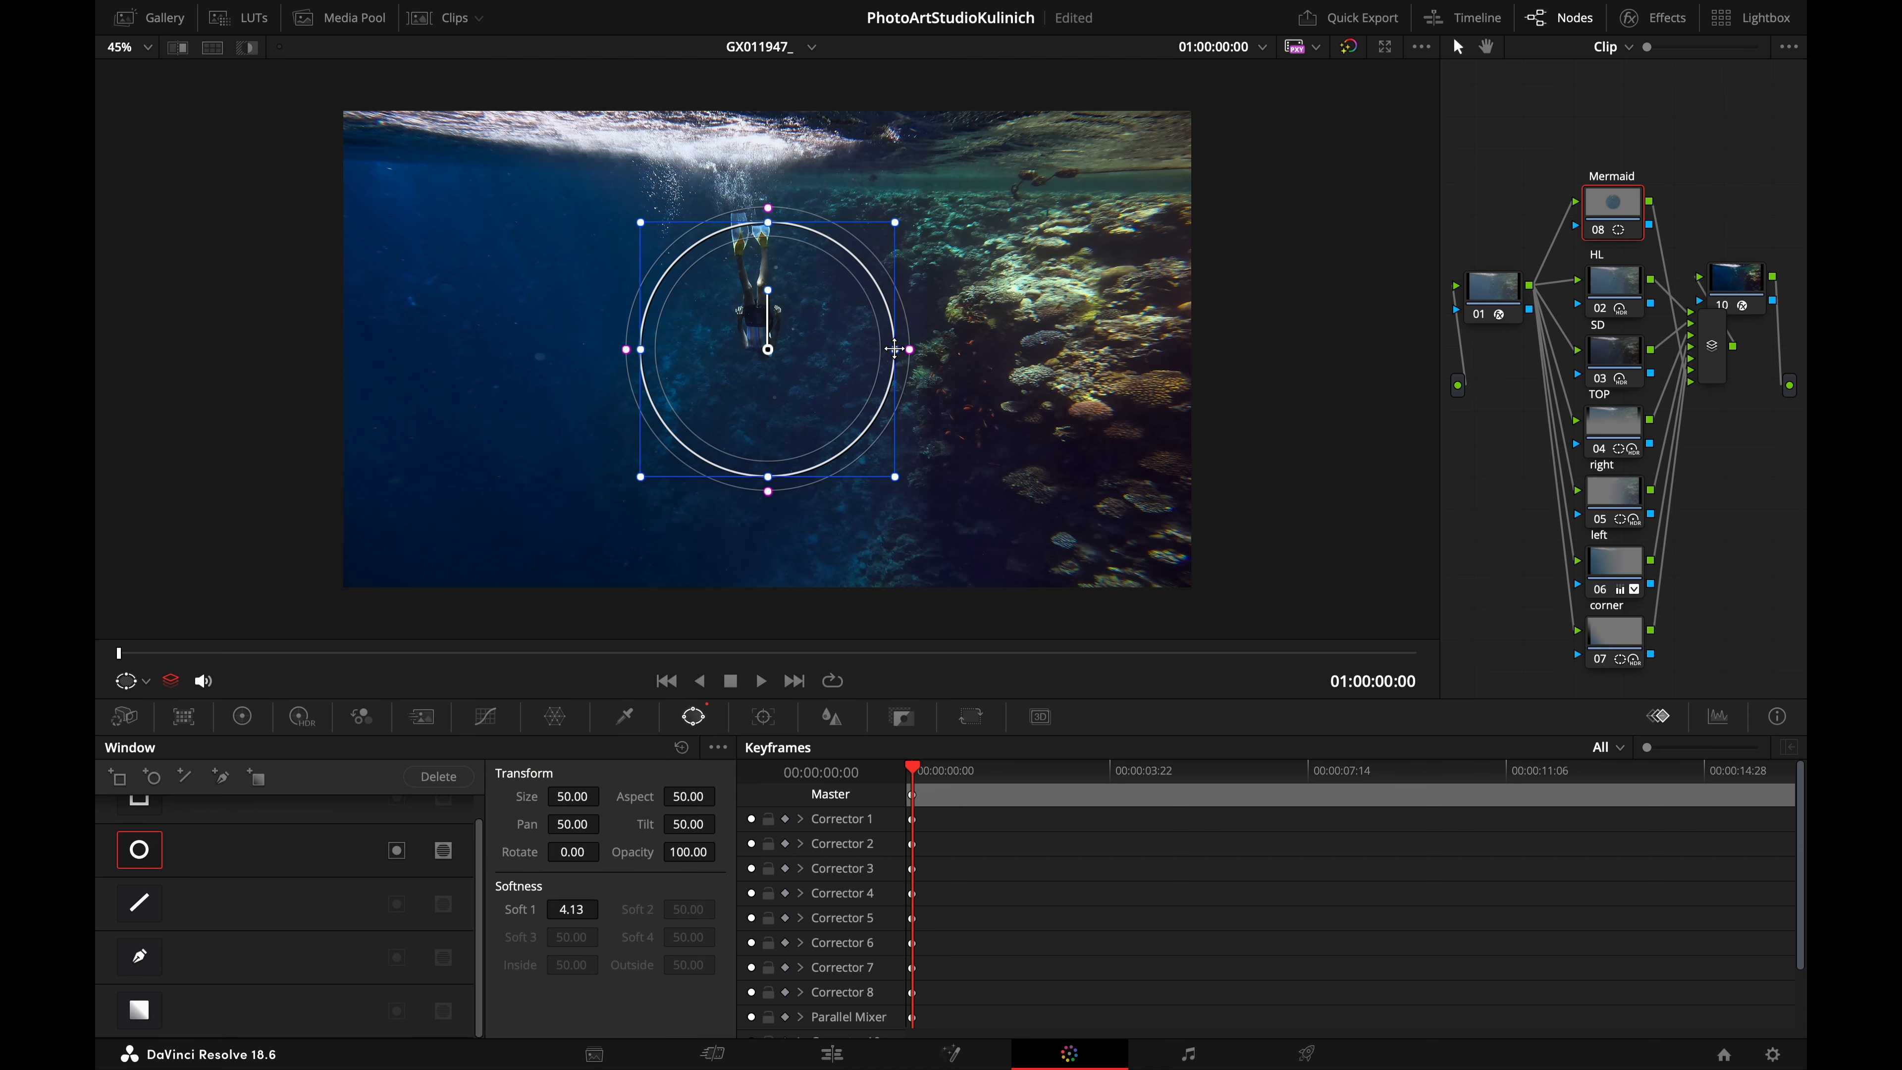
pyautogui.moveTo(895, 350); pyautogui.dragTo(757, 286)
pyautogui.scroll(3, 756, 287)
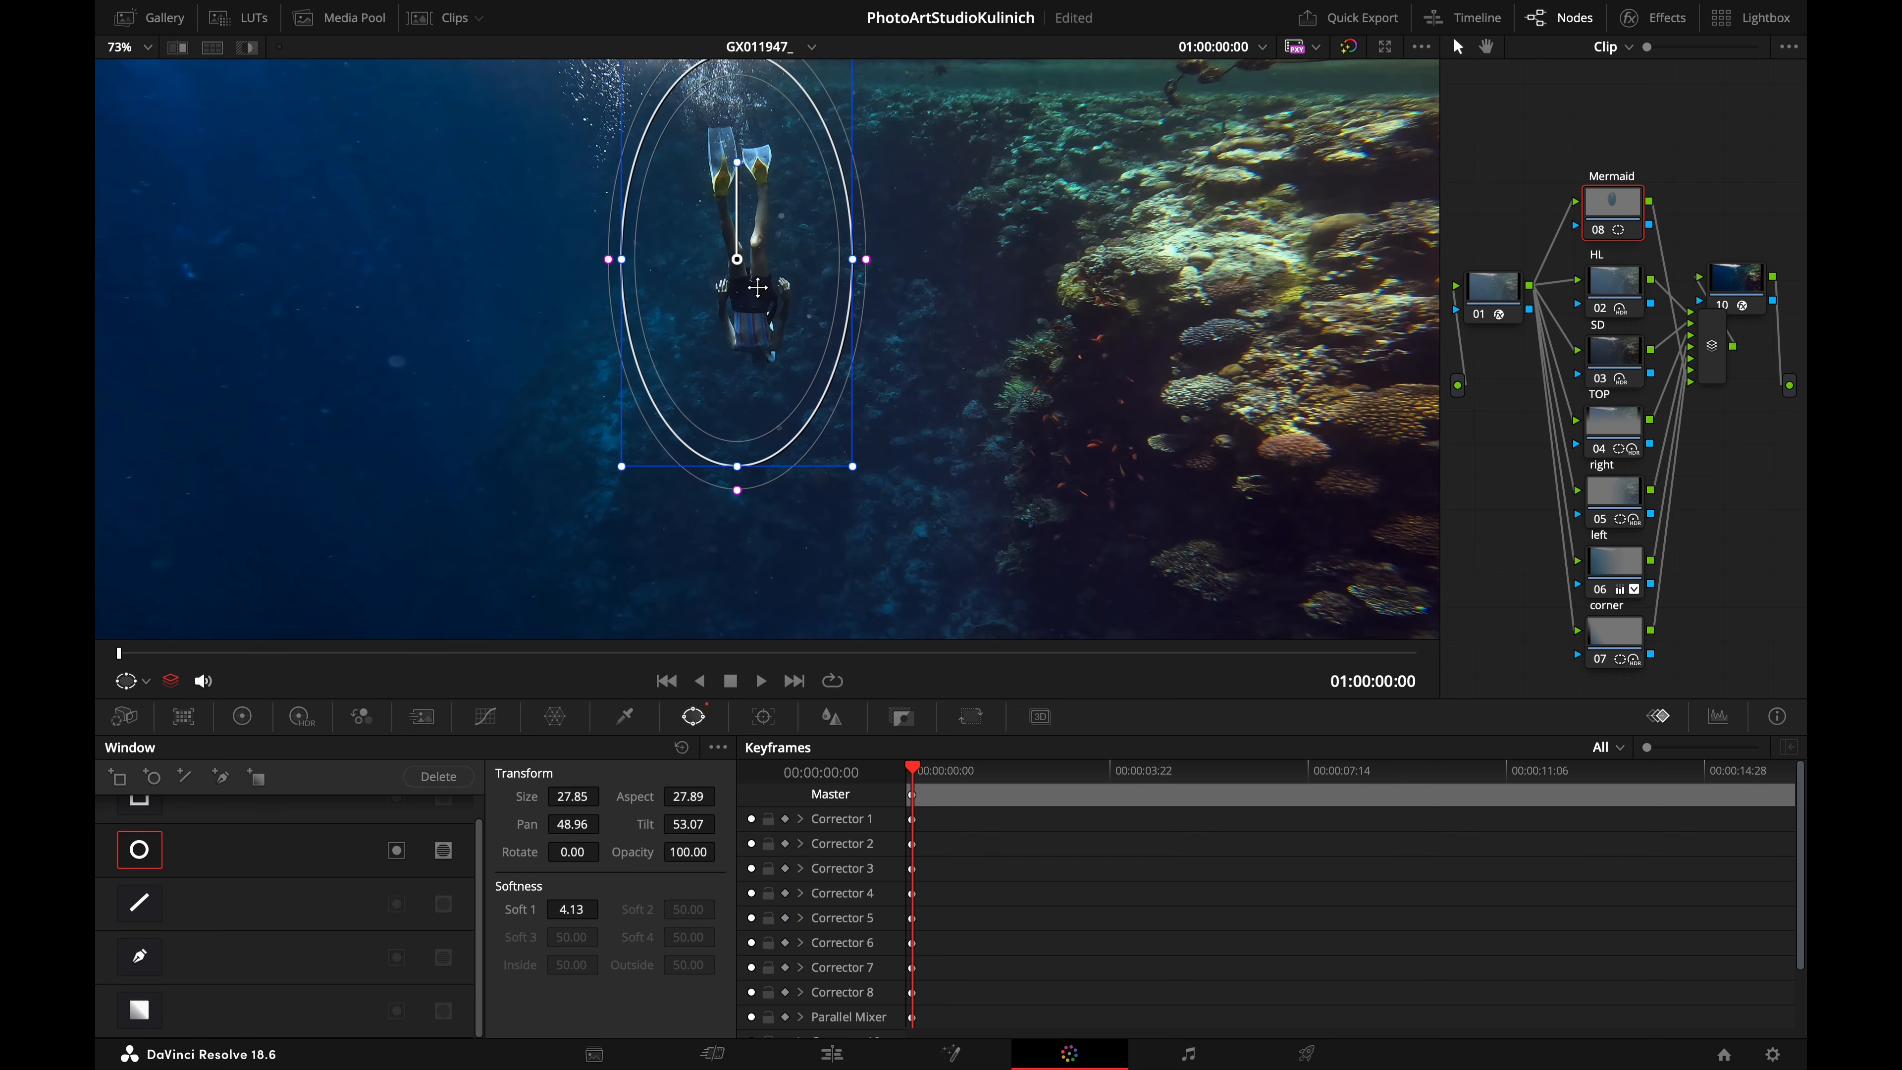
pyautogui.moveTo(869, 263); pyautogui.dragTo(900, 259)
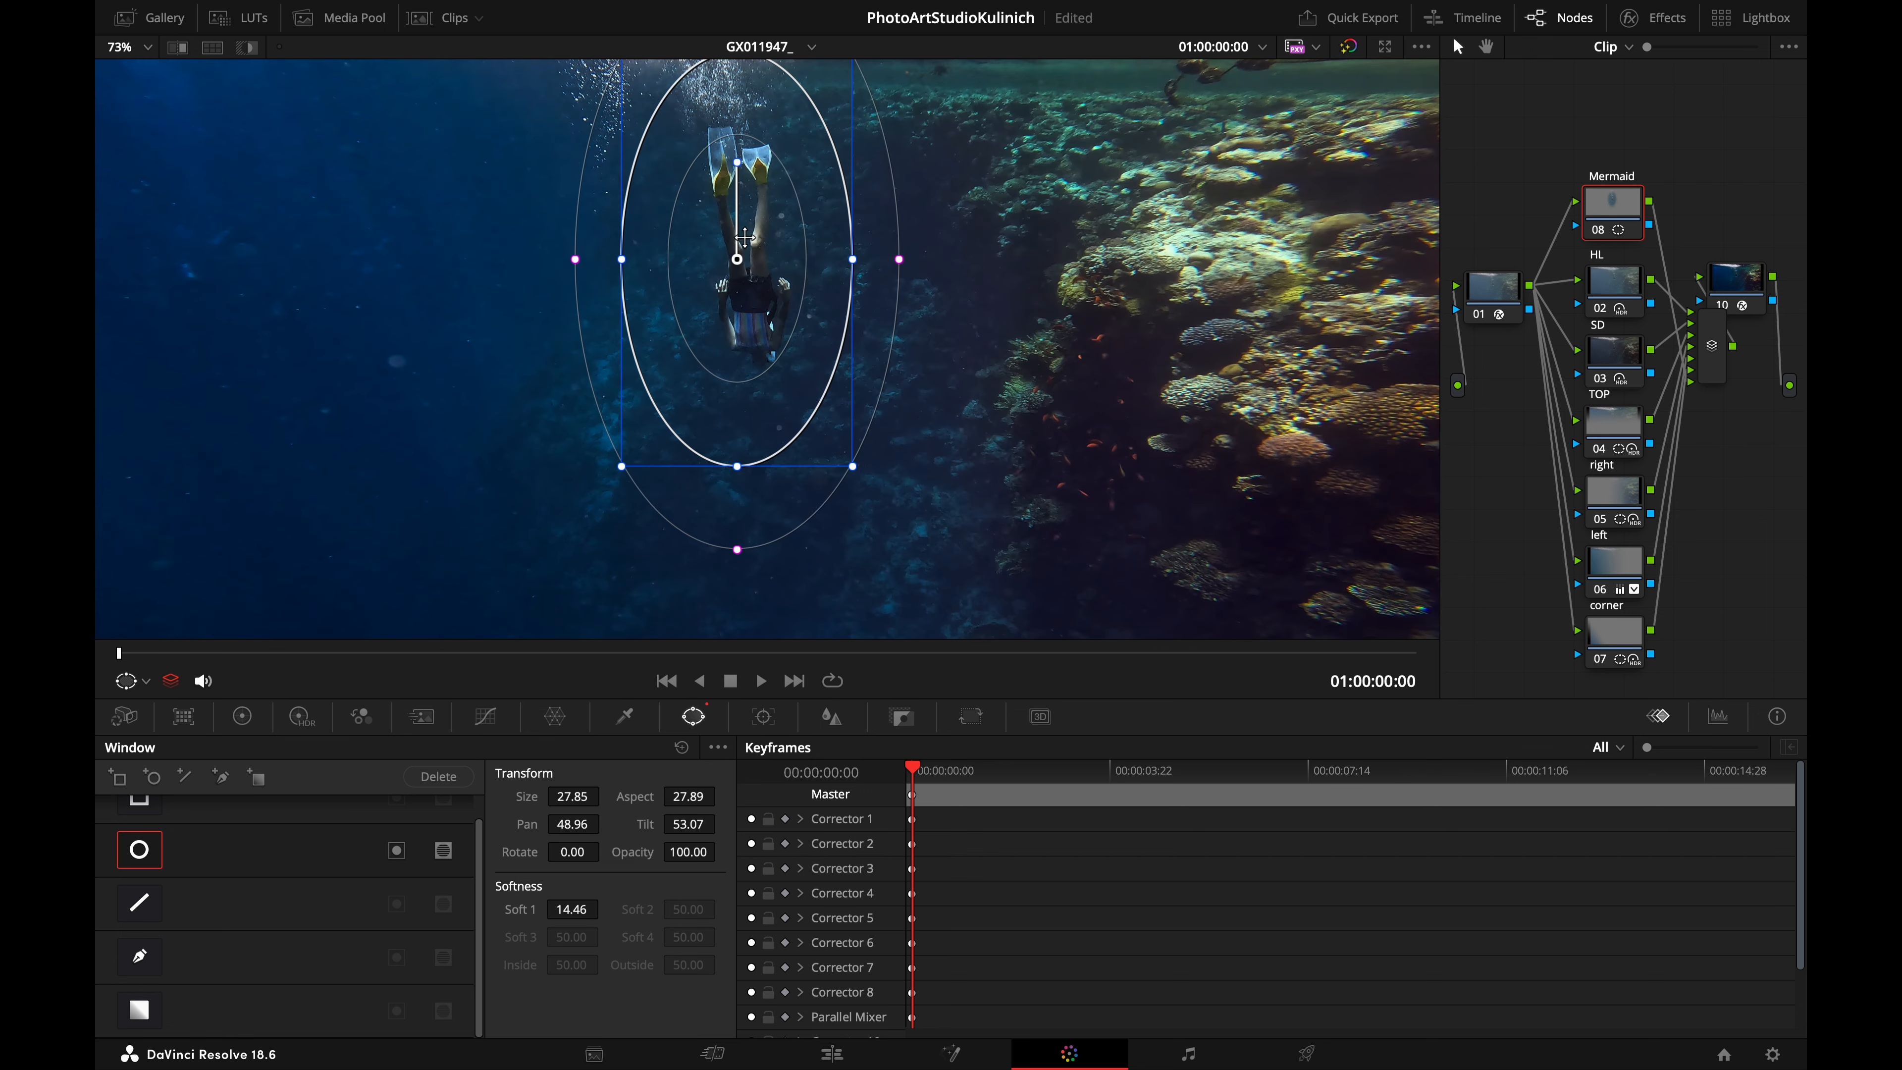
pyautogui.moveTo(744, 240); pyautogui.dragTo(755, 229)
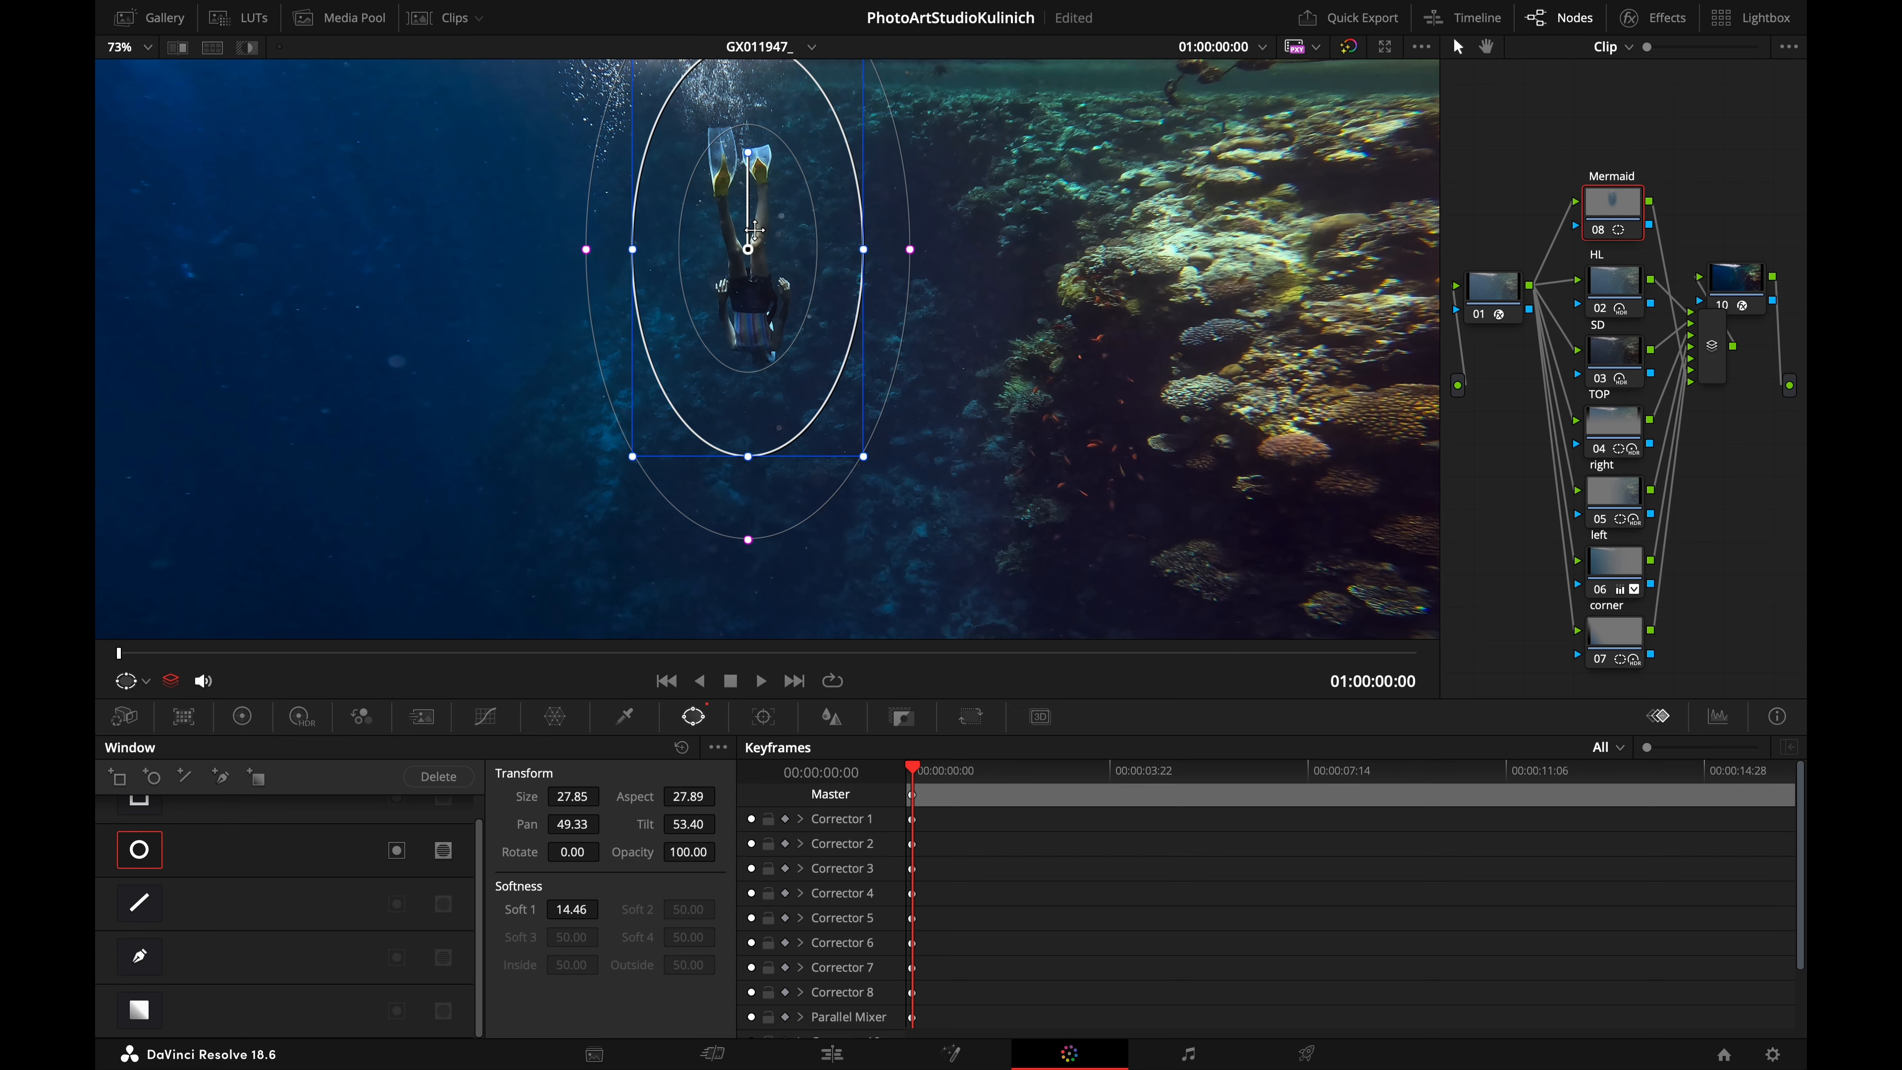
pyautogui.scroll(3, 763, 398)
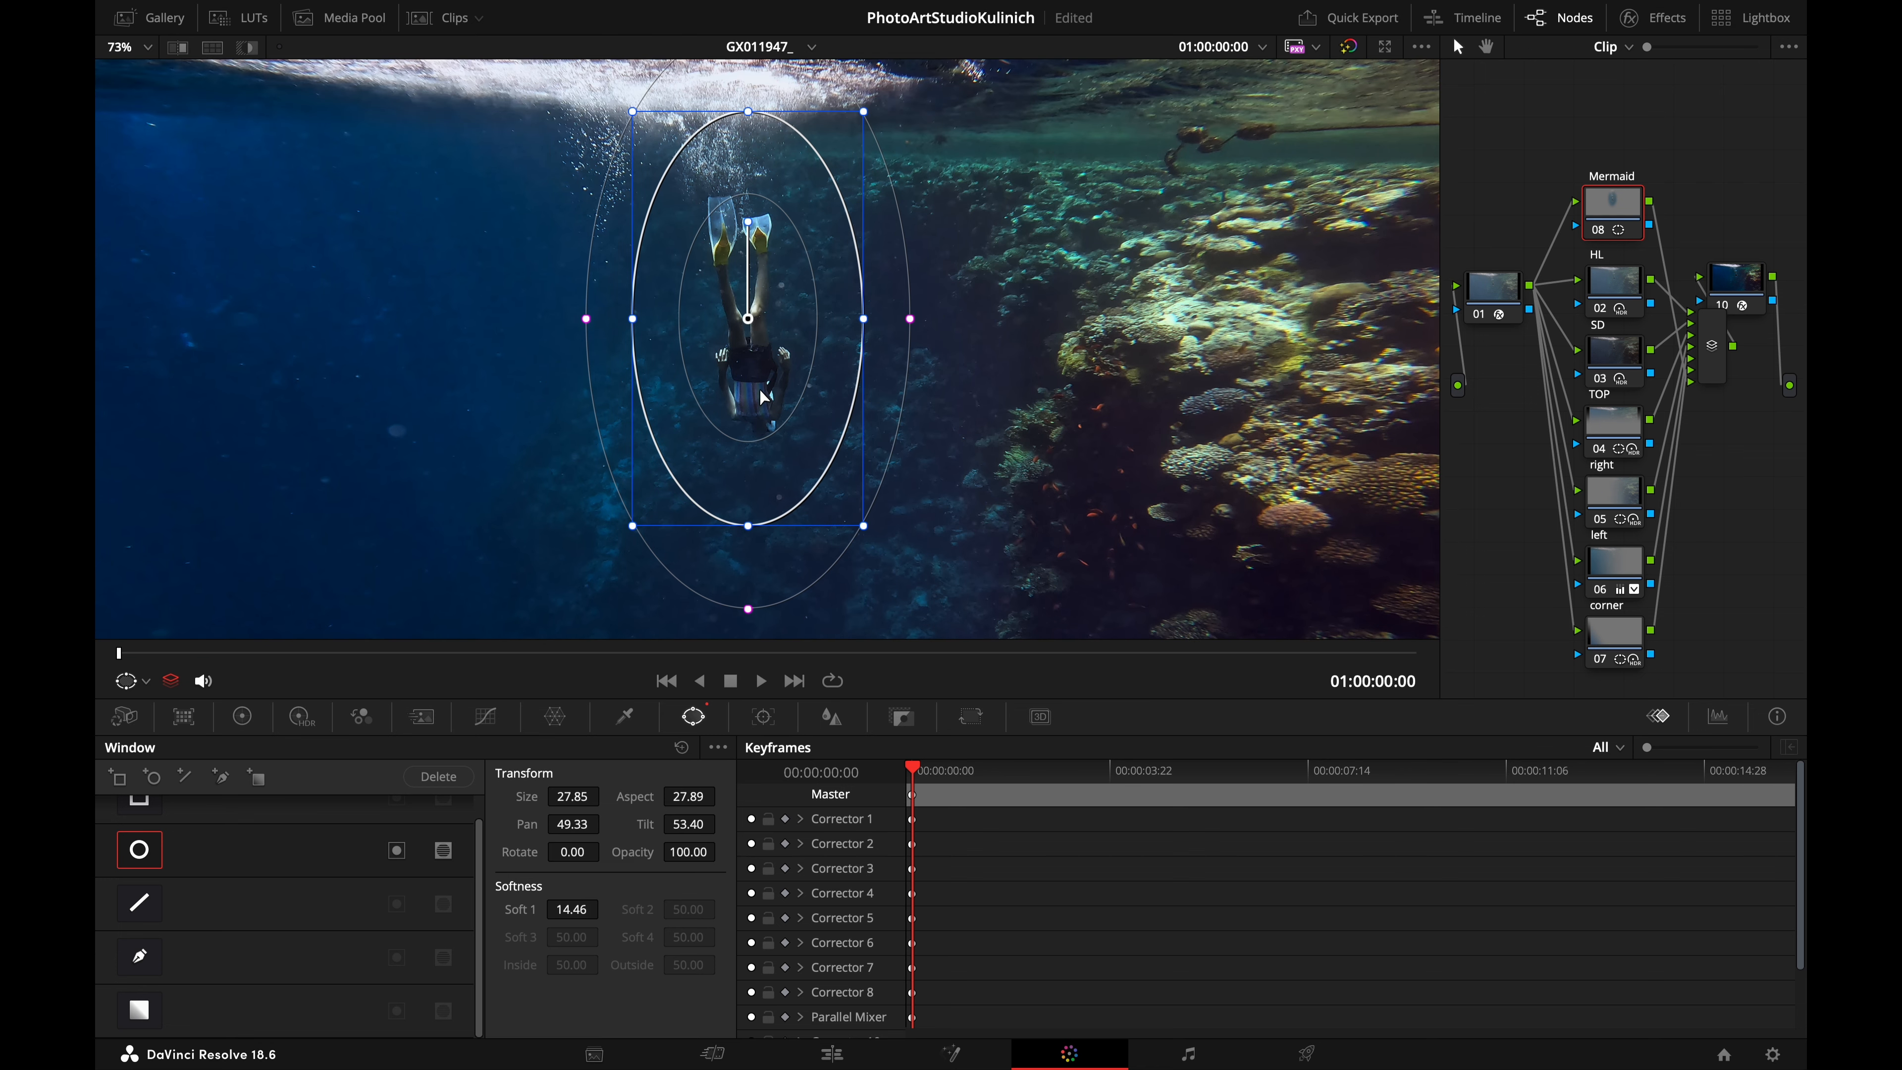
# Add yellow, green, cyan, blue and magenta control points to the Mermaid node's Hue Vs Sat curve
pyautogui.click(482, 723)
pyautogui.click(502, 751)
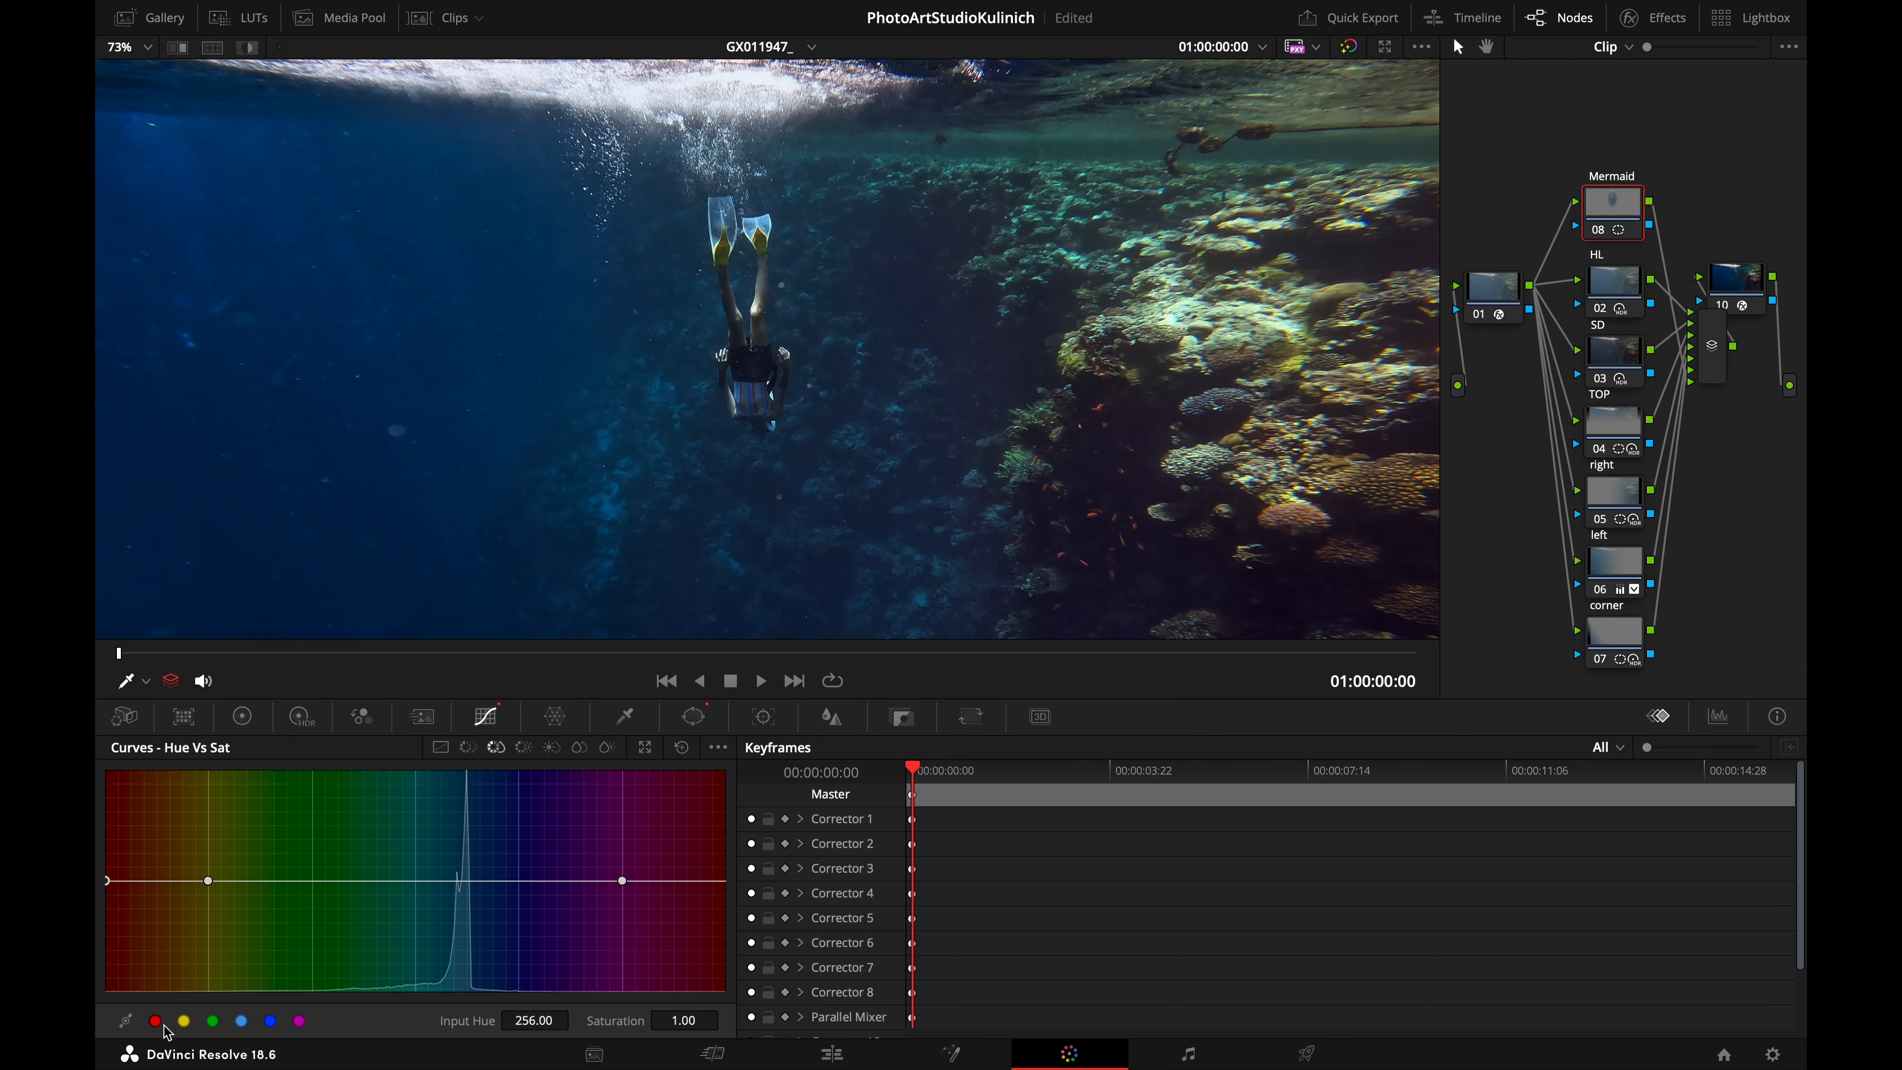
pyautogui.click(185, 1023)
pyautogui.click(214, 1022)
pyautogui.click(241, 1021)
pyautogui.click(270, 1022)
pyautogui.click(299, 1023)
# Try raising the saturation of the hue sampled from the diver's leg on the Hue Vs Sat curve
pyautogui.scroll(4, 743, 358)
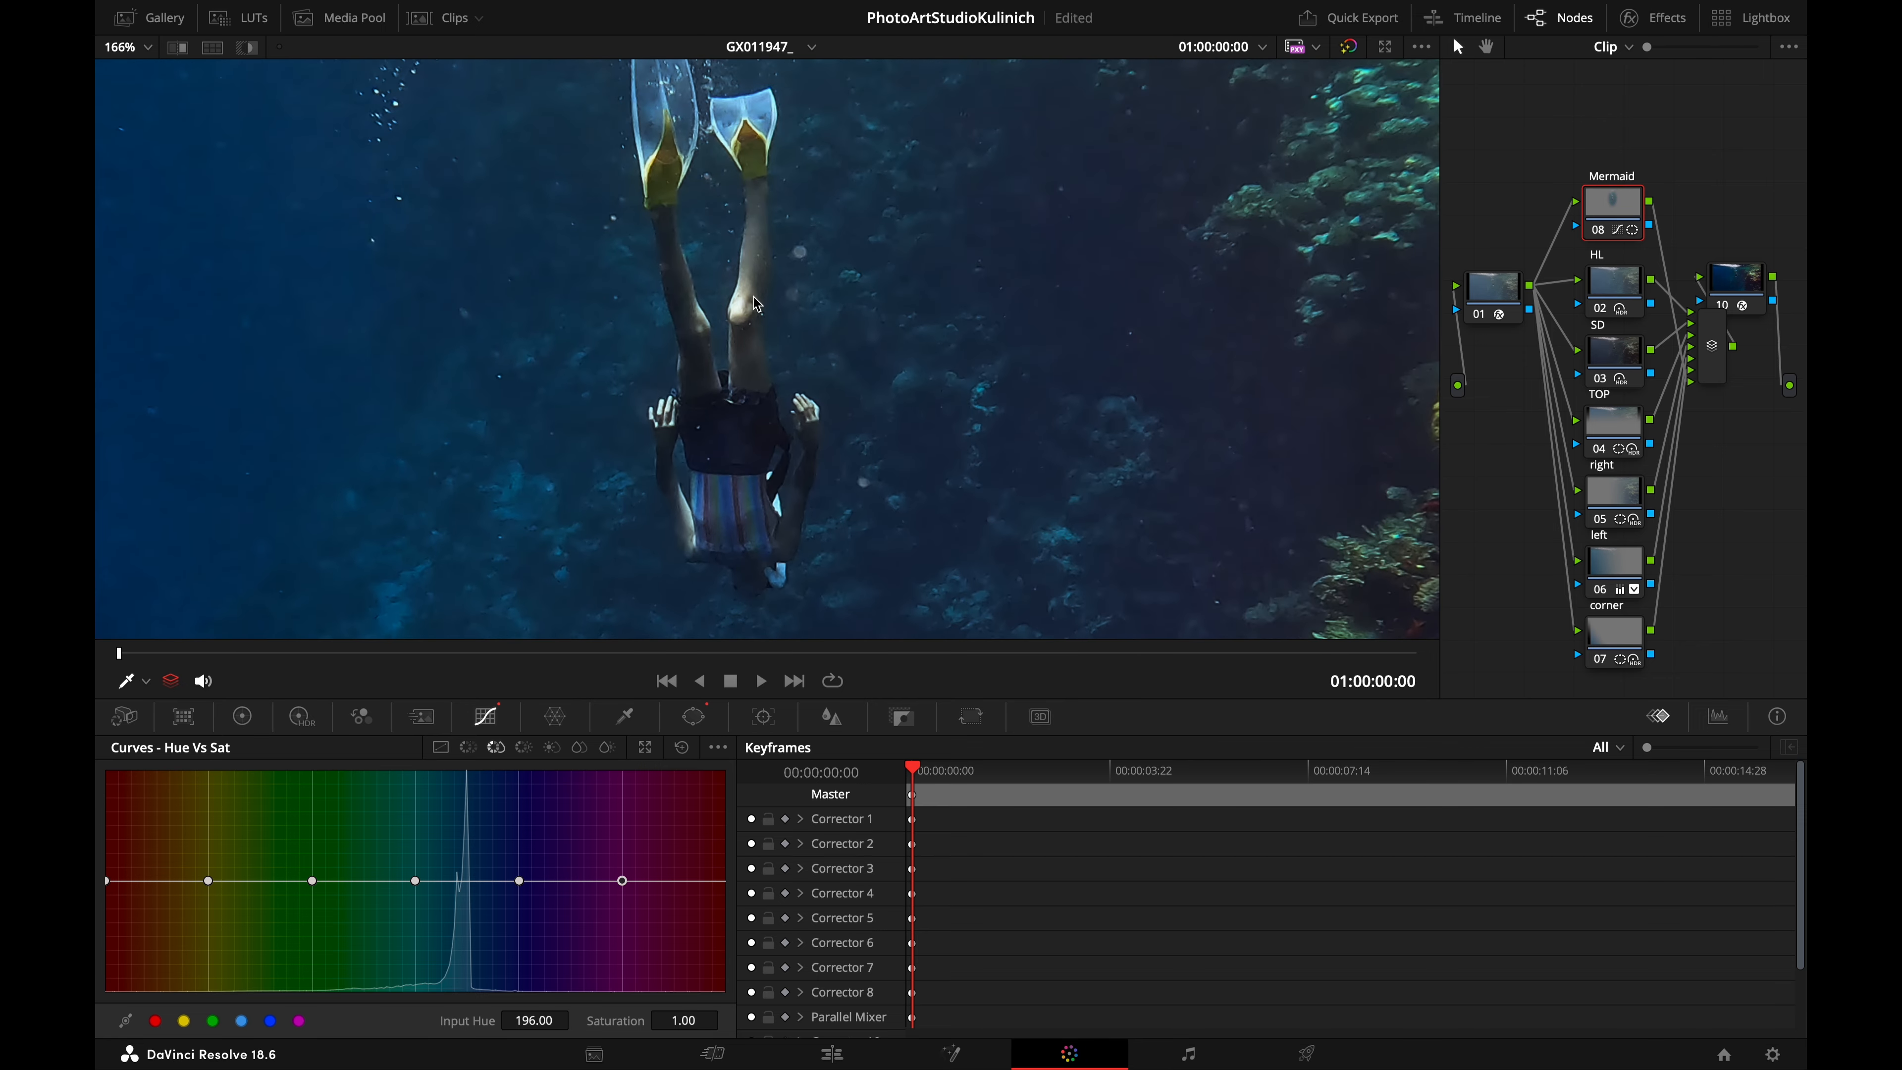
pyautogui.click(757, 277)
pyautogui.moveTo(378, 881); pyautogui.dragTo(382, 785)
pyautogui.press('super+z')
# Sample the diver's leg again for the Hue Vs Sat curve and remove the surplus control points in the cyan-blue range
pyautogui.click(767, 221)
pyautogui.rightClick(466, 880)
pyautogui.click(376, 881)
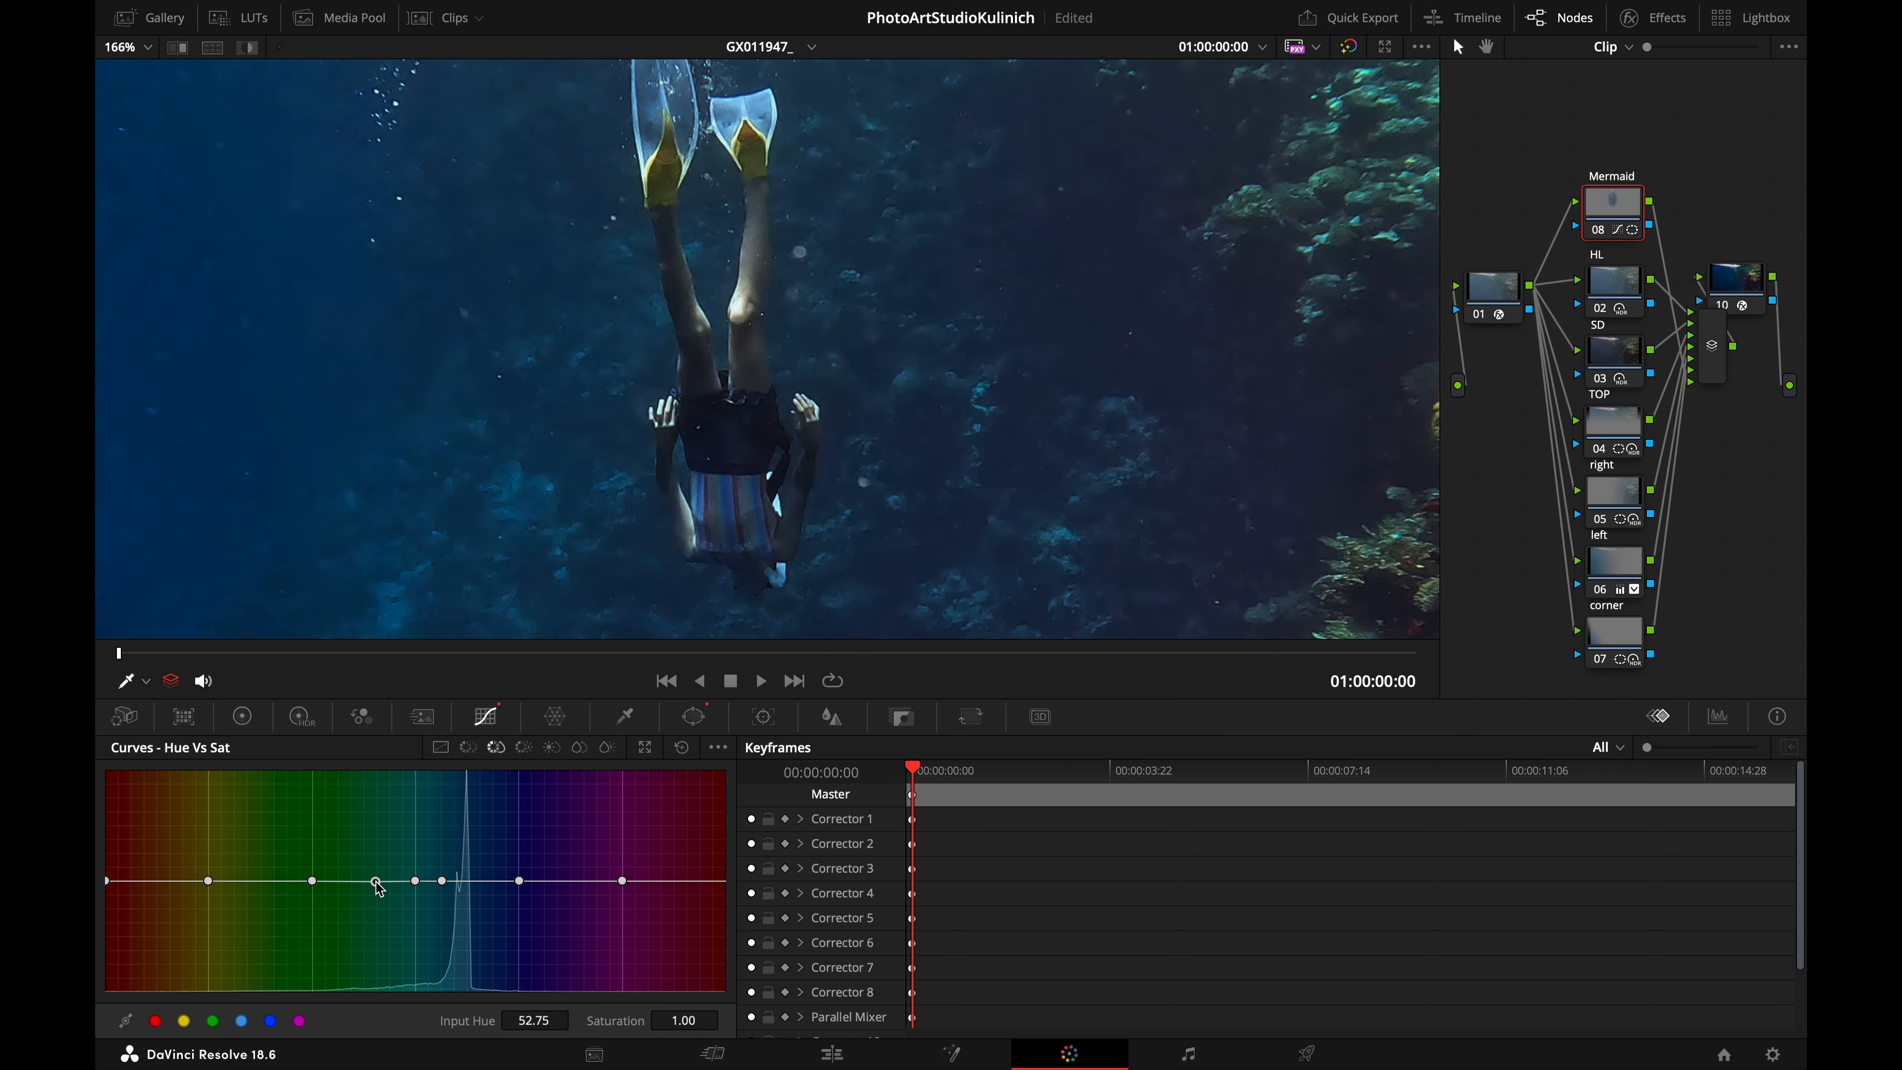
pyautogui.rightClick(416, 880)
pyautogui.moveTo(442, 881)
pyautogui.mouseDown()
pyautogui.moveTo(442, 906)
pyautogui.moveTo(440, 878)
pyautogui.mouseUp()
# Lower the saturation of the yellow-green and cyan hues on the Hue Vs Sat curve, anchoring the blue hue at 1.00
pyautogui.click(244, 880)
pyautogui.moveTo(245, 881); pyautogui.dragTo(245, 926)
pyautogui.moveTo(436, 880); pyautogui.dragTo(437, 895)
pyautogui.press('super+z')
pyautogui.click(460, 881)
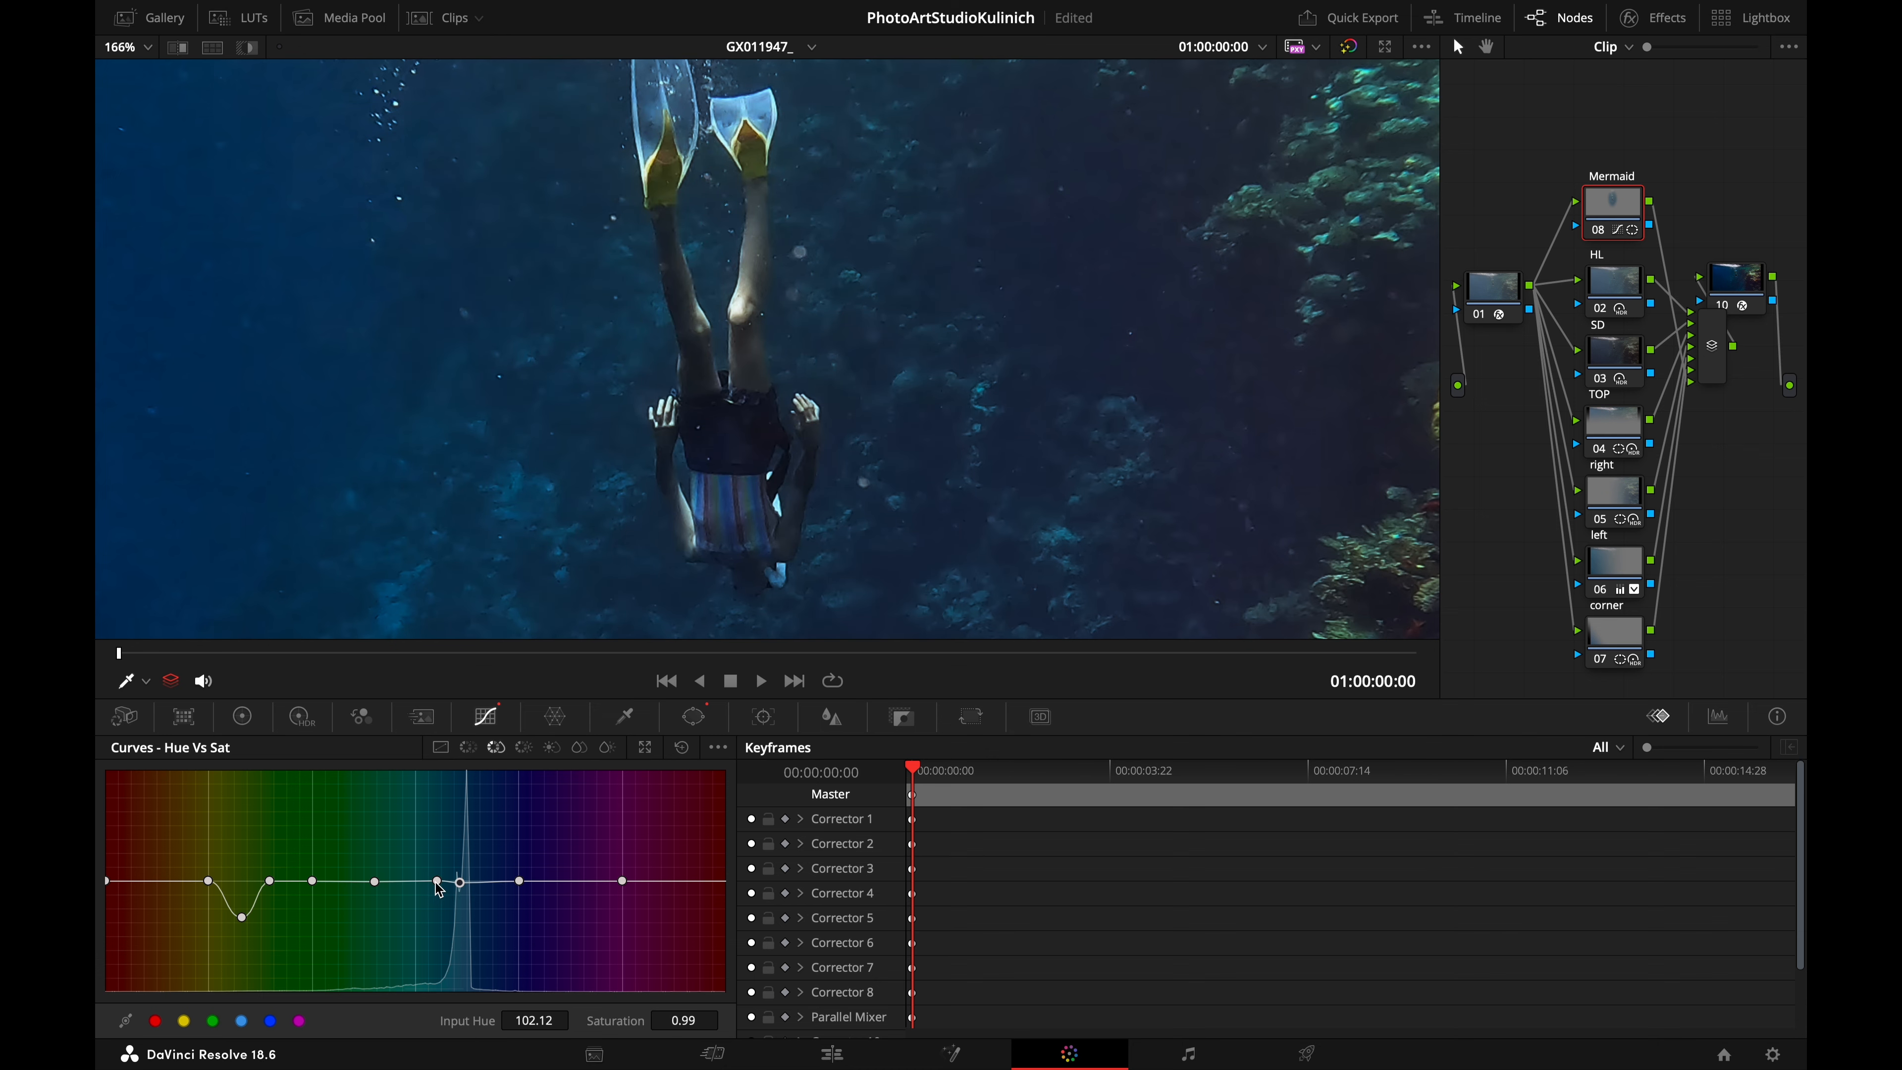
pyautogui.moveTo(461, 882)
pyautogui.mouseDown()
pyautogui.moveTo(440, 910)
pyautogui.moveTo(448, 969)
pyautogui.moveTo(441, 900)
pyautogui.mouseUp()
pyautogui.click(461, 880)
pyautogui.scroll(-3, 846, 469)
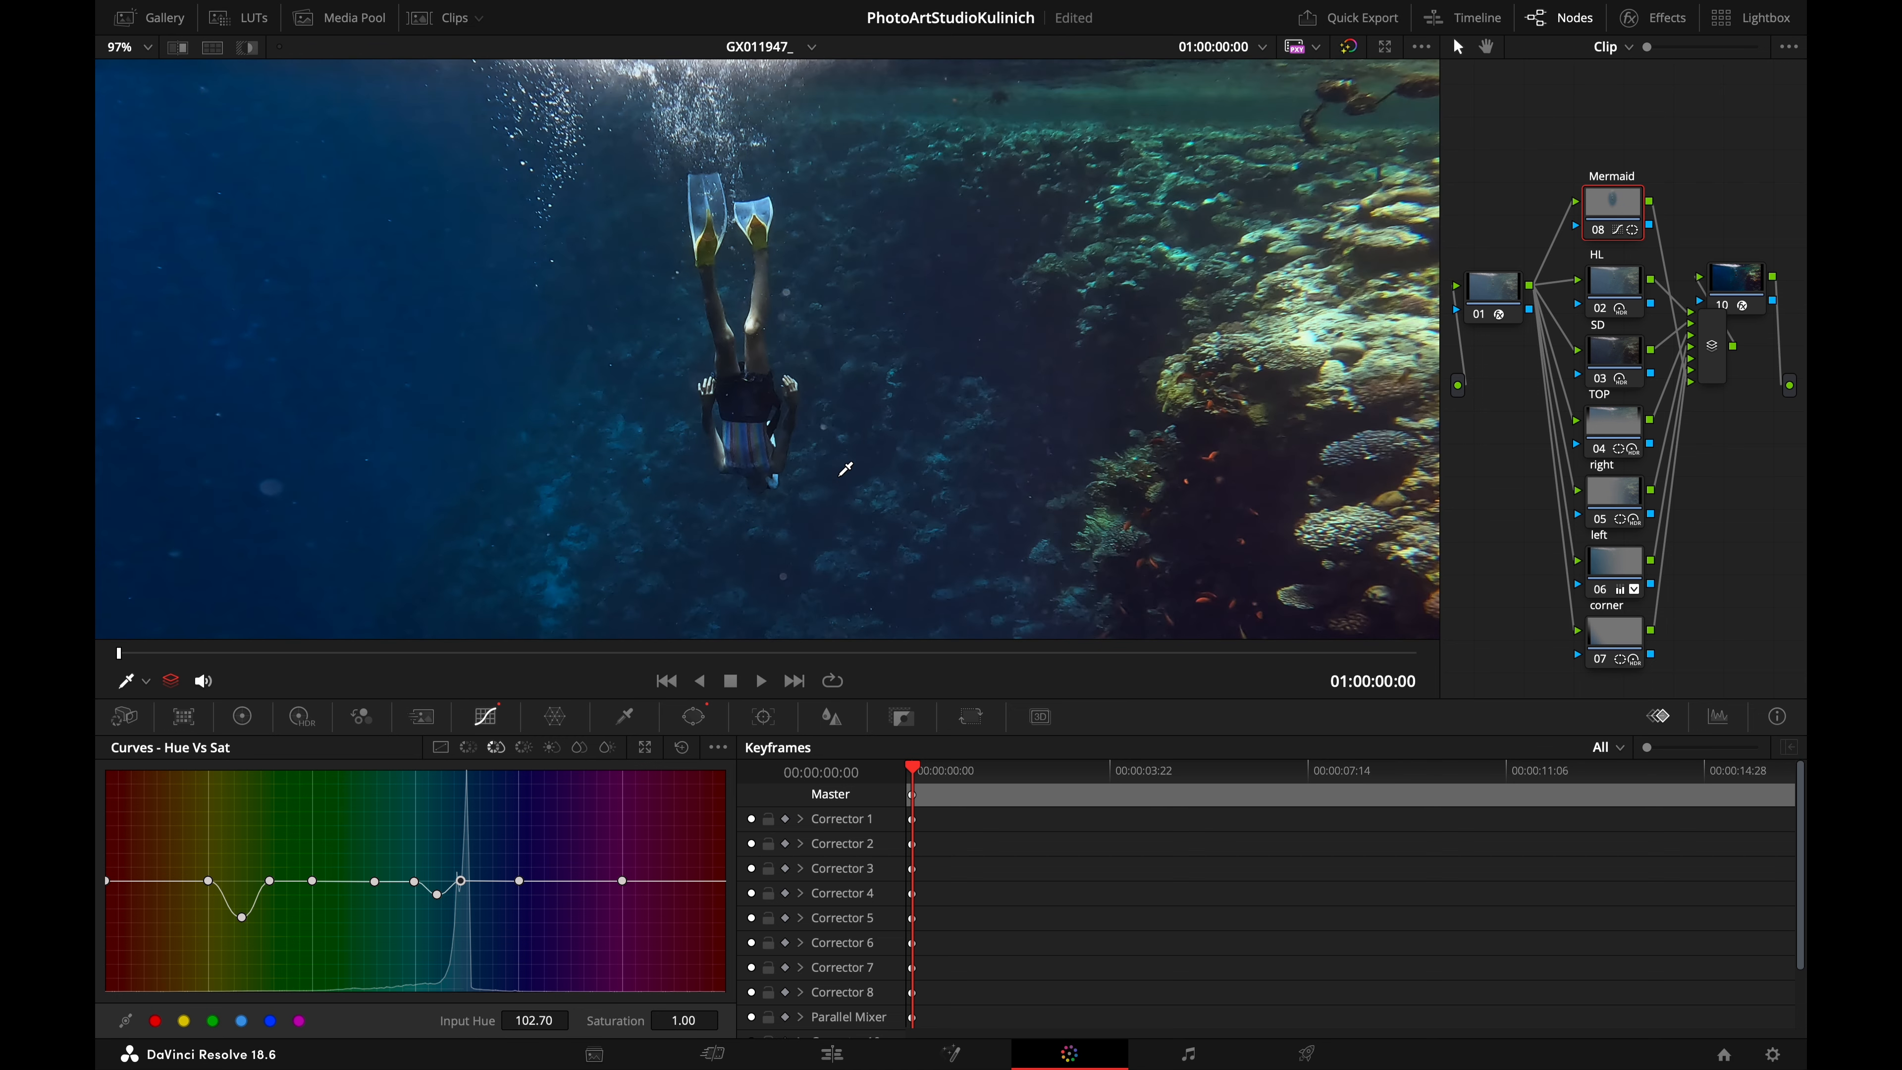
# Fine-tune the Shadow zone's Y colour balance in the HDR color wheels for the Mermaid node
pyautogui.click(302, 717)
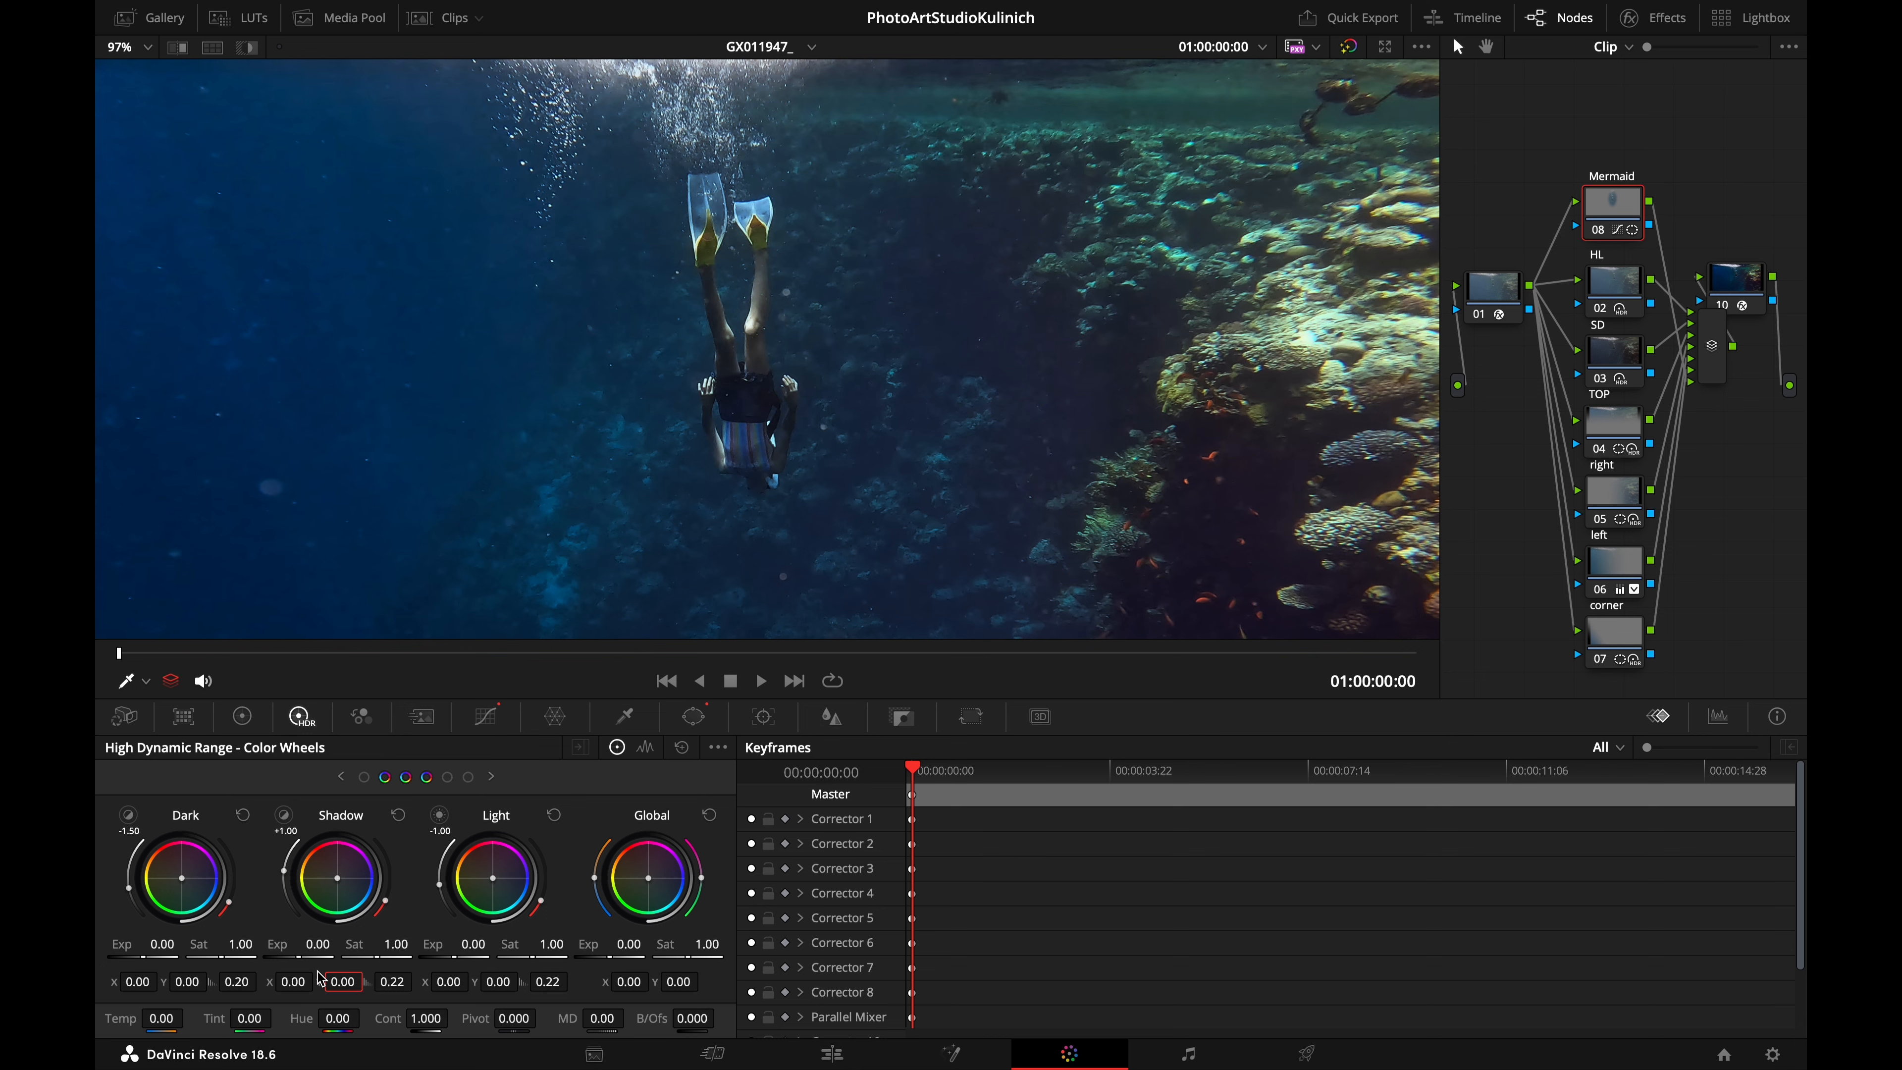
pyautogui.moveTo(341, 986); pyautogui.dragTo(340, 987)
pyautogui.moveTo(340, 986); pyautogui.dragTo(341, 986)
# Enlarge the Mermaid node's circular window, recenter it around the diver, and narrow it to an ellipse of size about 20 and aspect about 34
pyautogui.click(704, 716)
pyautogui.scroll(-5, 891, 409)
pyautogui.scroll(5, 891, 410)
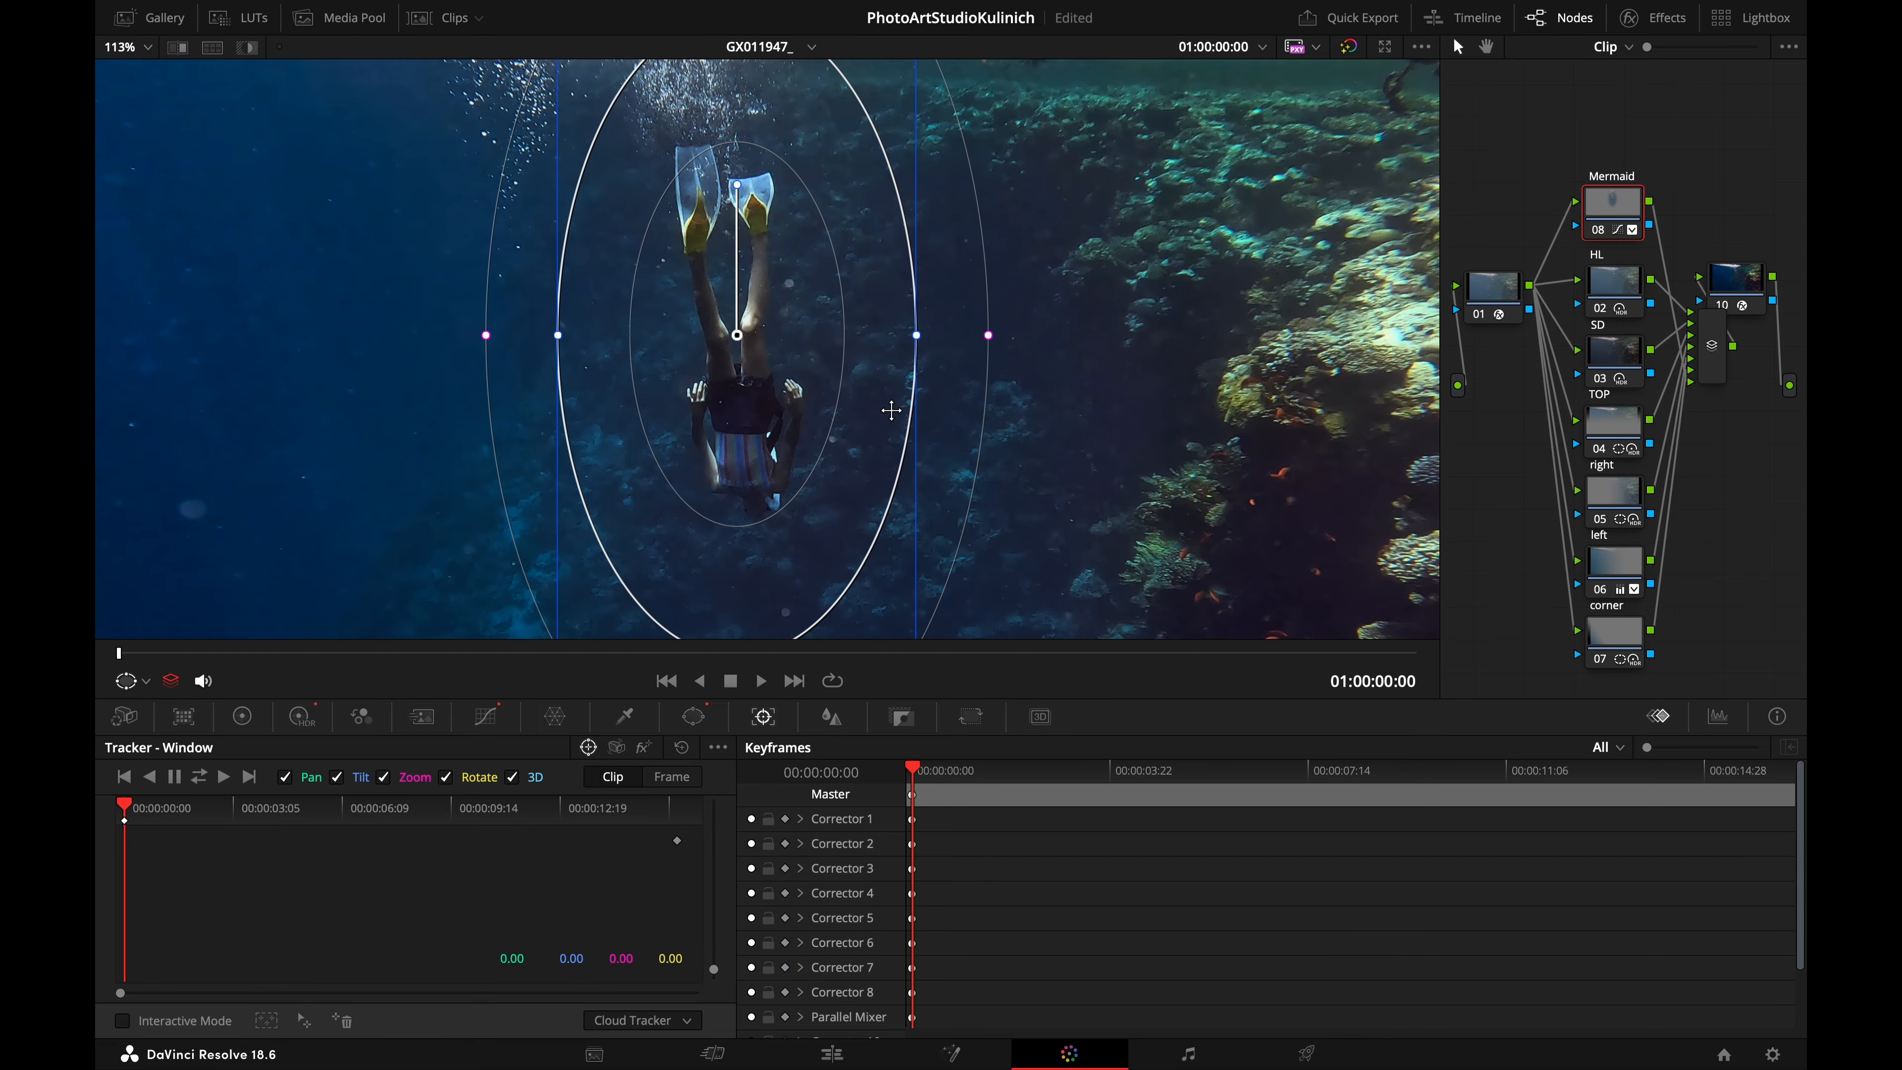
pyautogui.scroll(-6, 891, 410)
pyautogui.moveTo(820, 455); pyautogui.dragTo(921, 594)
pyautogui.moveTo(777, 403)
pyautogui.mouseDown()
pyautogui.moveTo(797, 484)
pyautogui.moveTo(777, 410)
pyautogui.mouseUp()
pyautogui.moveTo(758, 94); pyautogui.dragTo(758, 194)
pyautogui.moveTo(771, 319); pyautogui.dragTo(772, 362)
pyautogui.scroll(5, 773, 362)
pyautogui.scroll(-4, 772, 362)
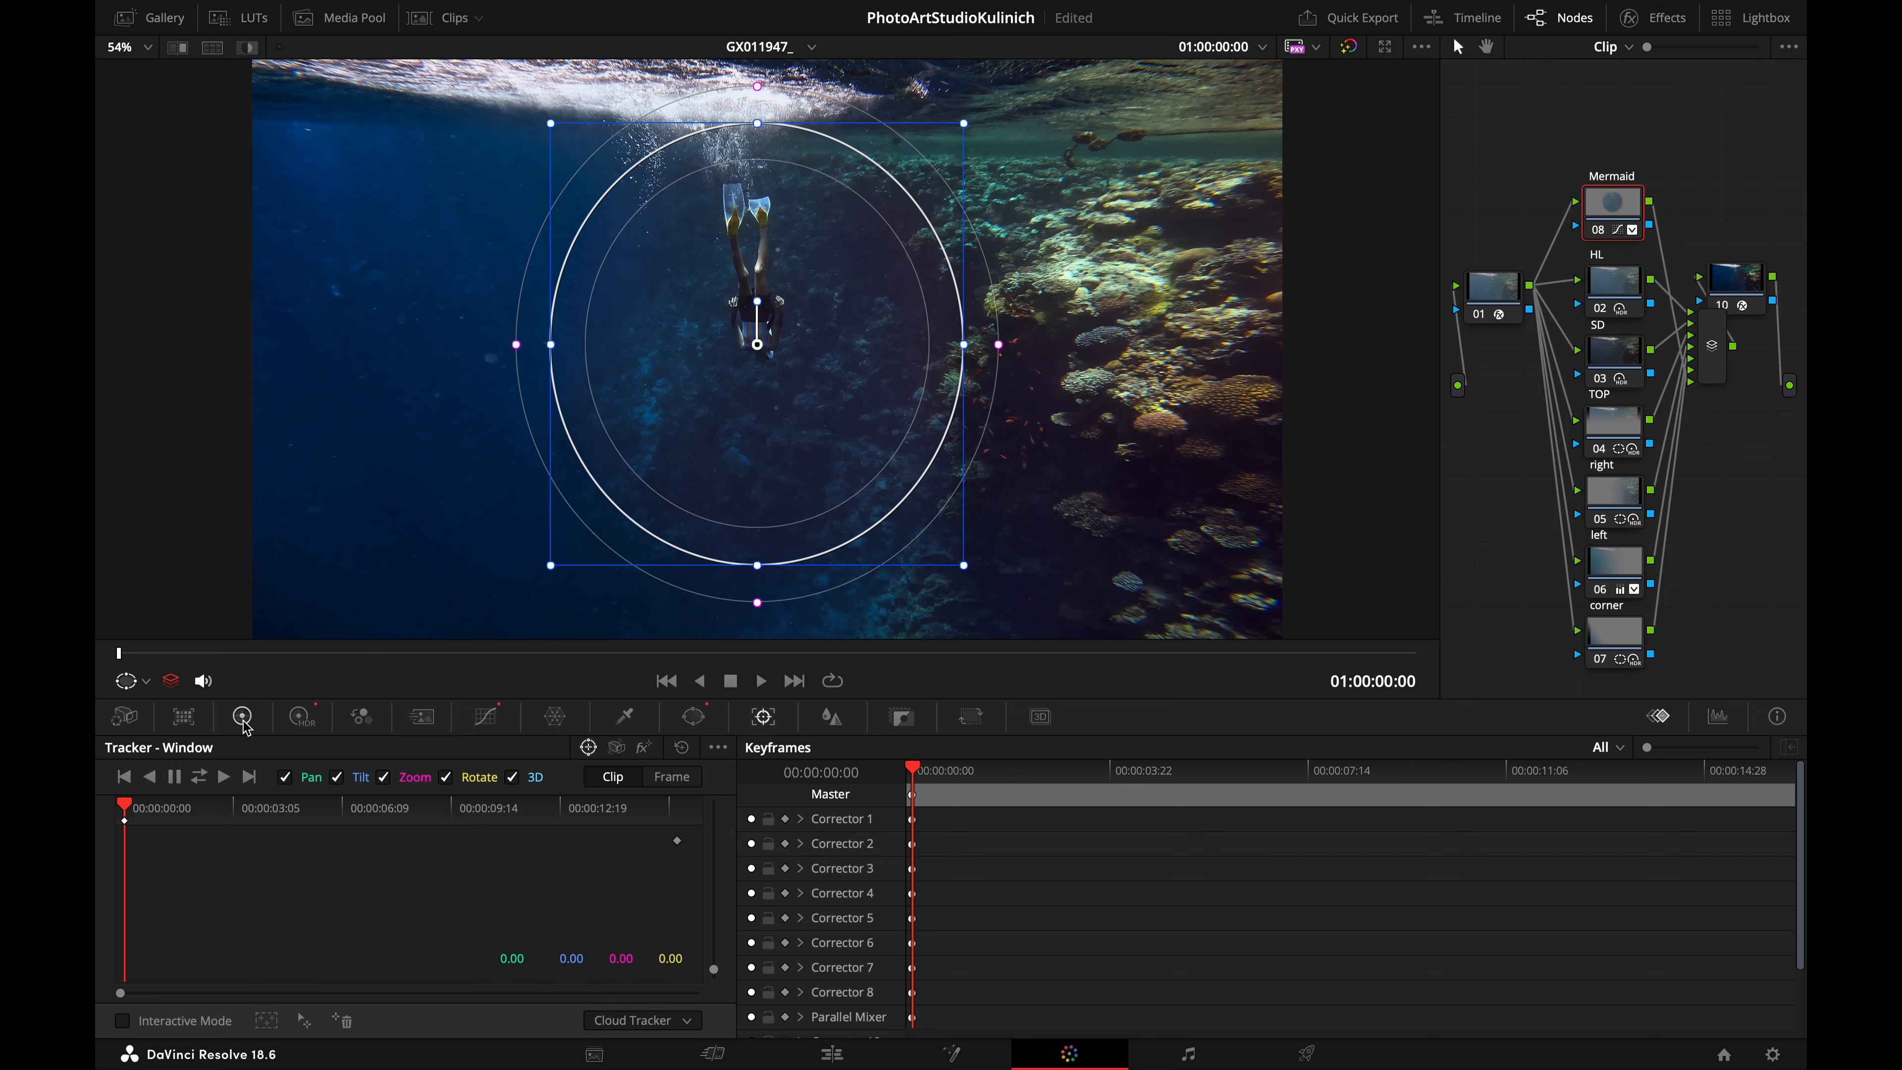
pyautogui.moveTo(962, 342); pyautogui.dragTo(906, 344)
pyautogui.click(694, 716)
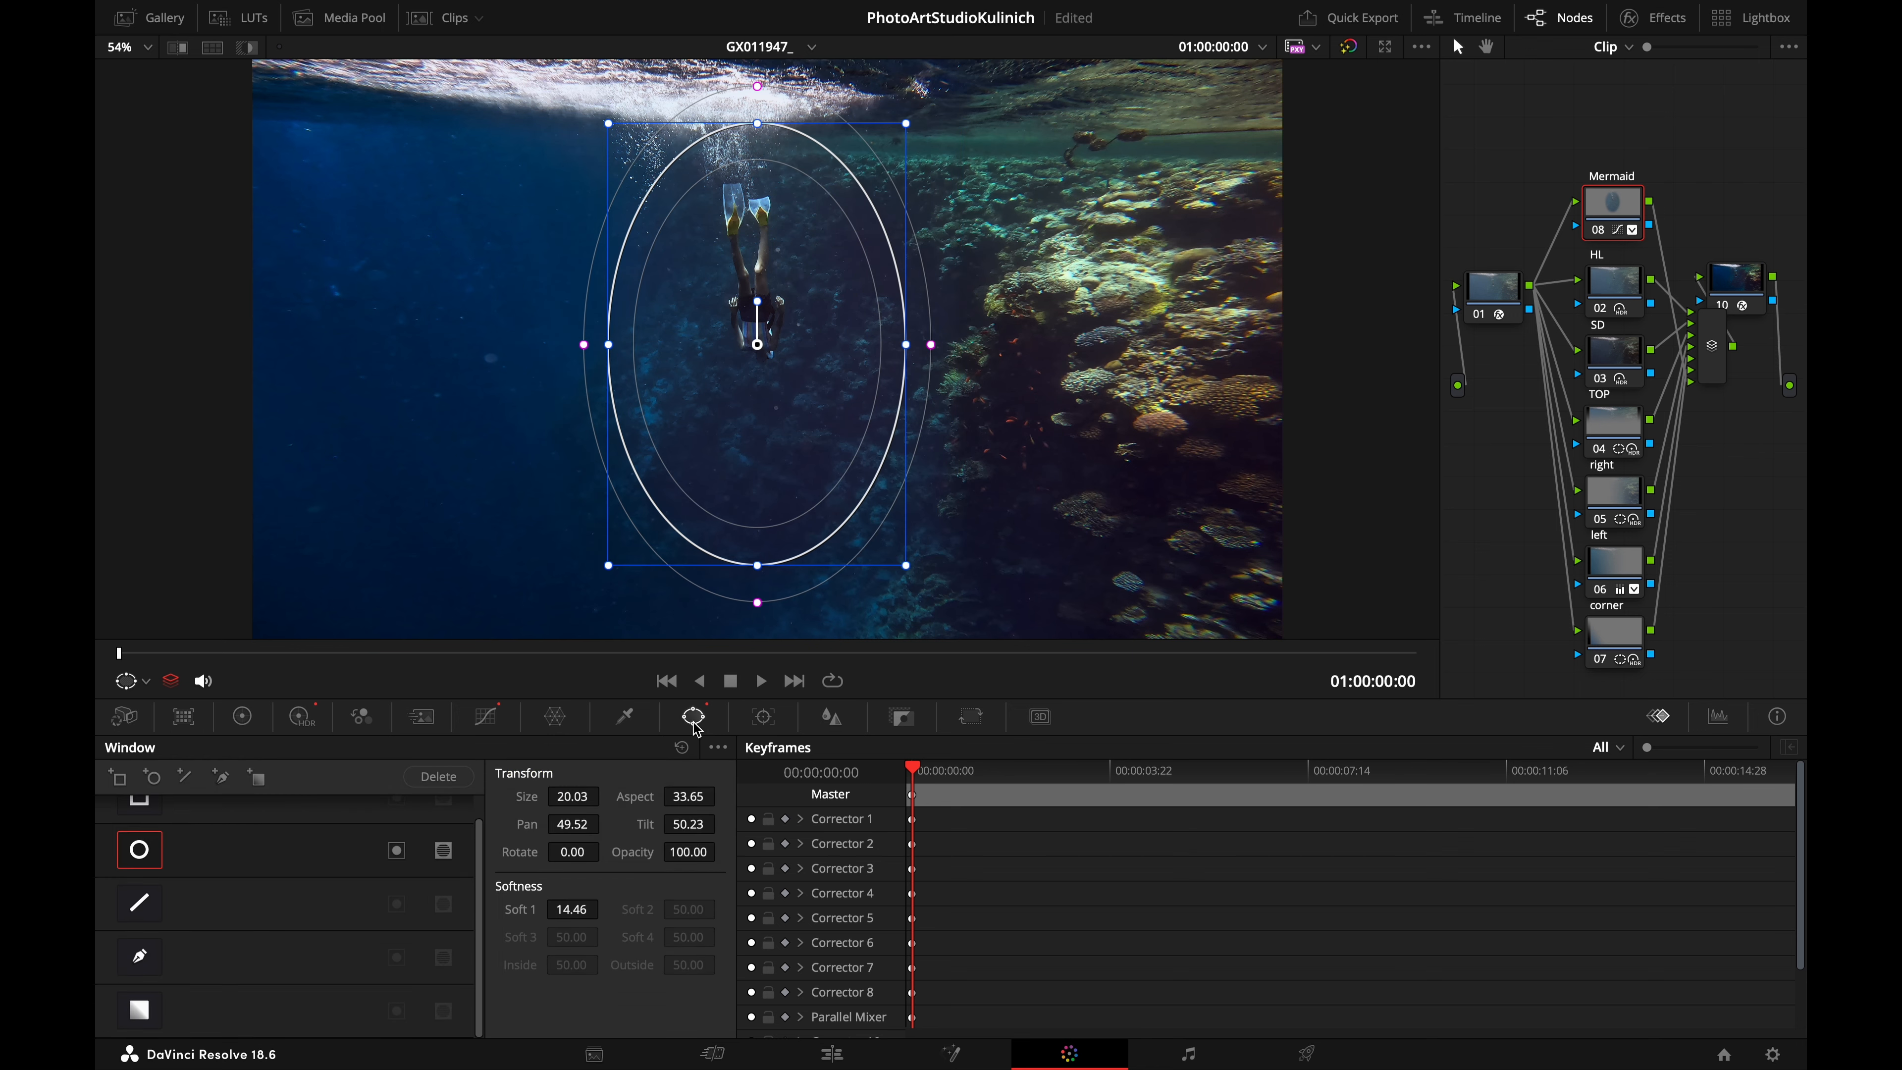
# Try lowering the saturation of the blue hue slightly on the Hue Vs Sat curve
pyautogui.click(482, 722)
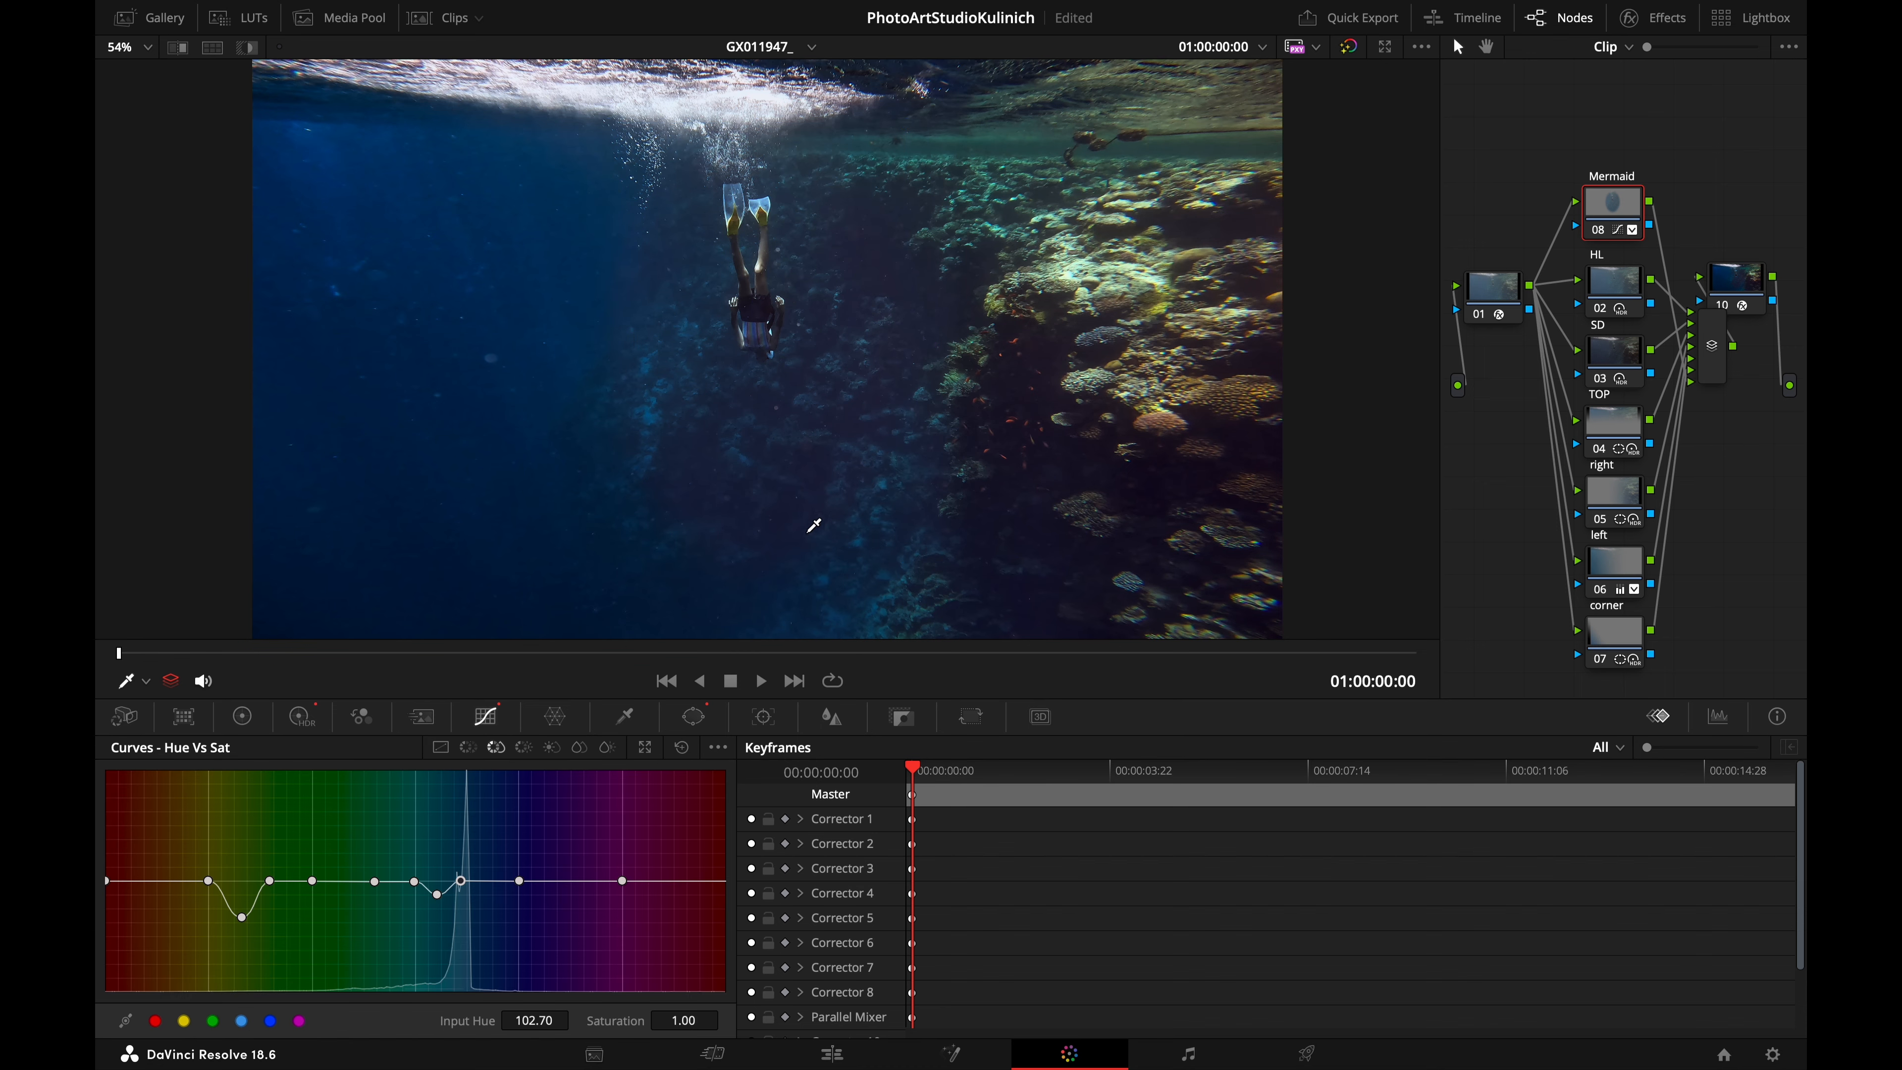
pyautogui.scroll(3, 753, 472)
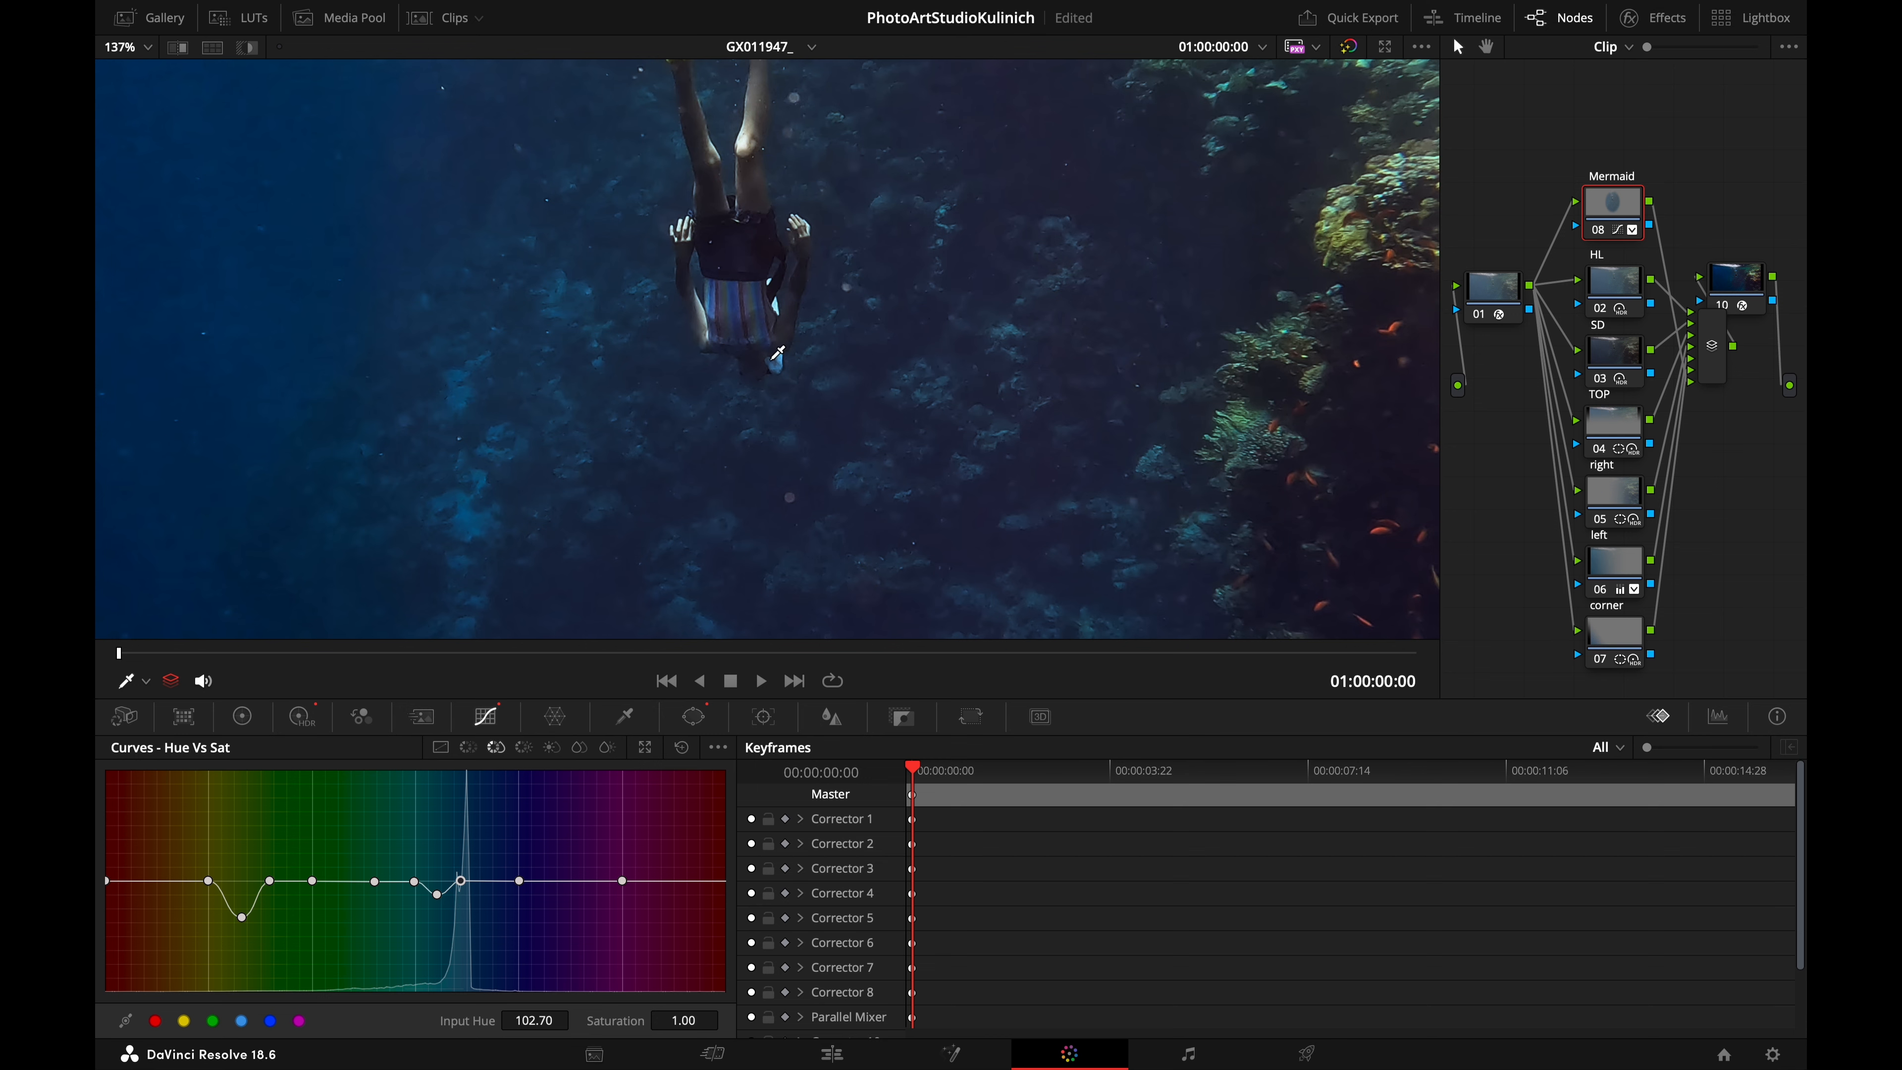
pyautogui.moveTo(460, 883); pyautogui.dragTo(459, 891)
# Try darkening the diver area with the Sat Vs Lum curve, lowering its high-saturation end to 0.64 and its low-saturation end to 0.67
pyautogui.click(528, 751)
pyautogui.click(579, 748)
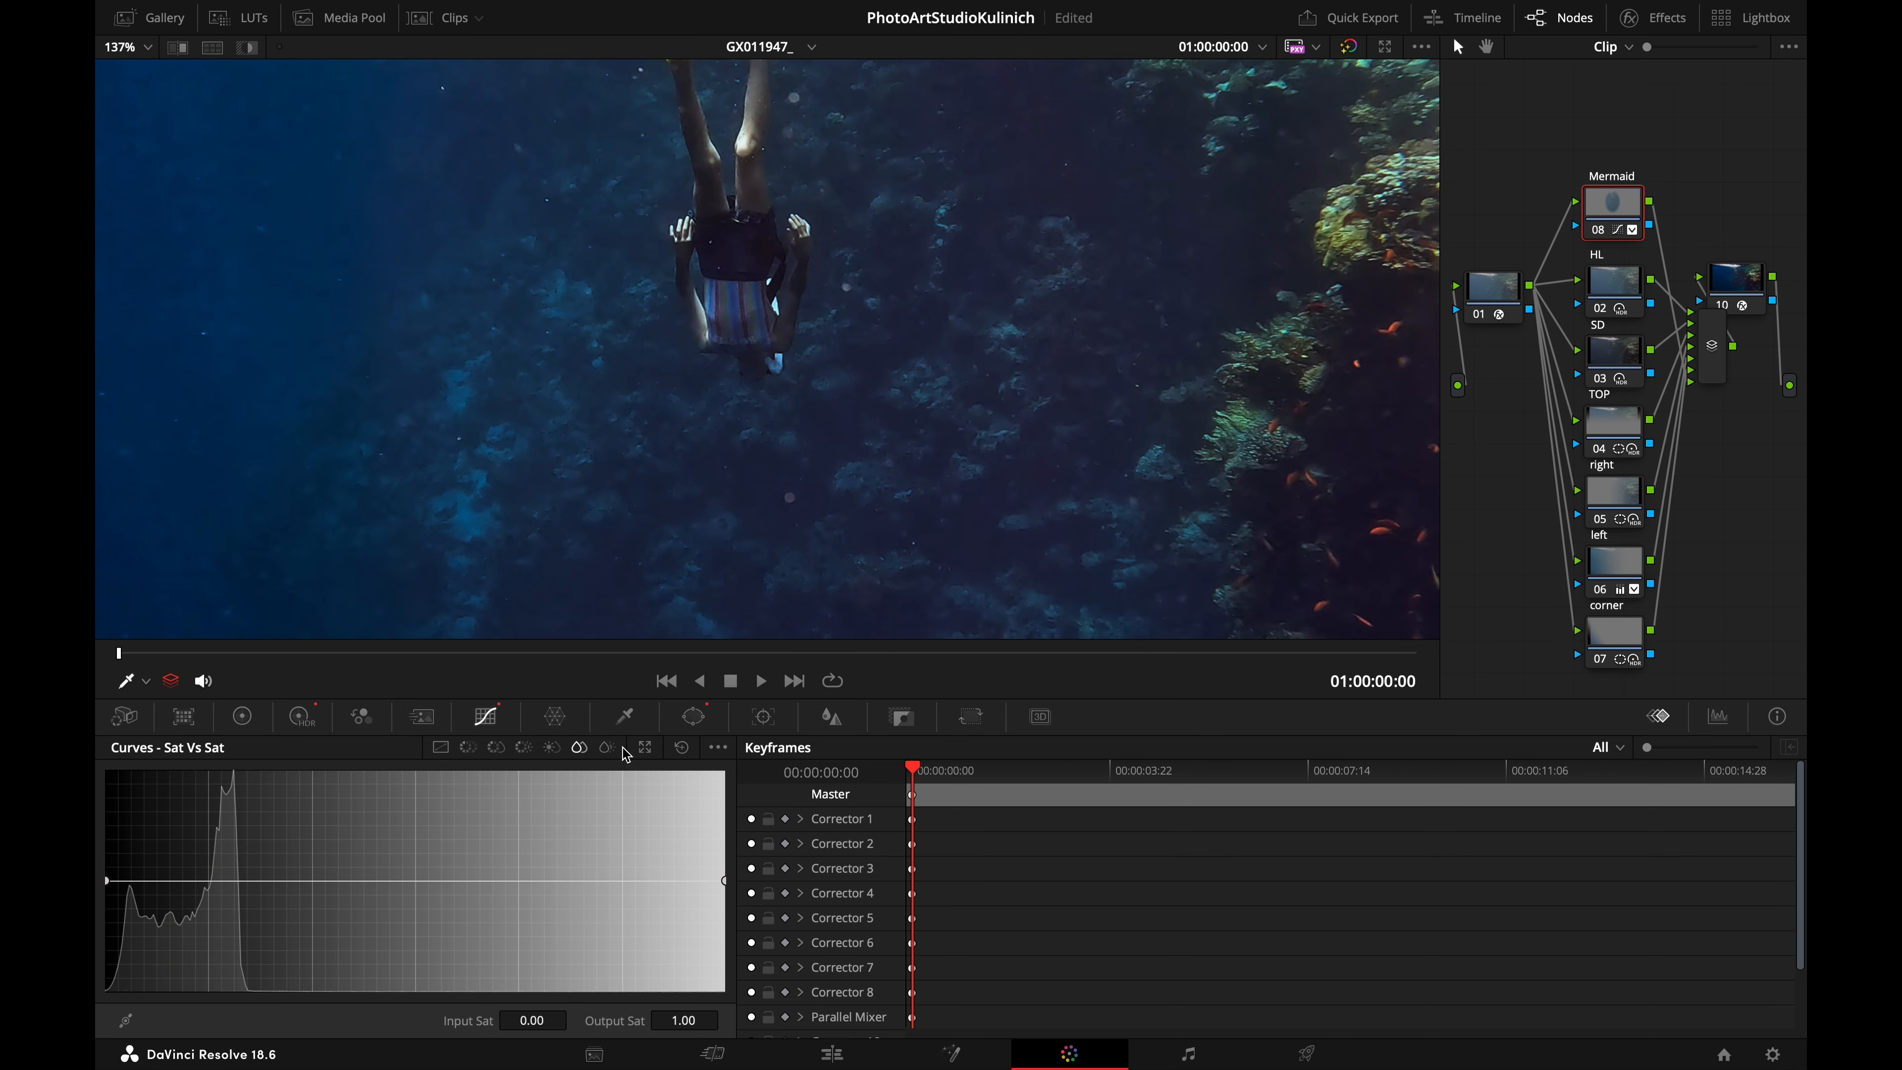
pyautogui.click(607, 748)
pyautogui.moveTo(728, 882); pyautogui.dragTo(731, 923)
pyautogui.scroll(-5, 999, 241)
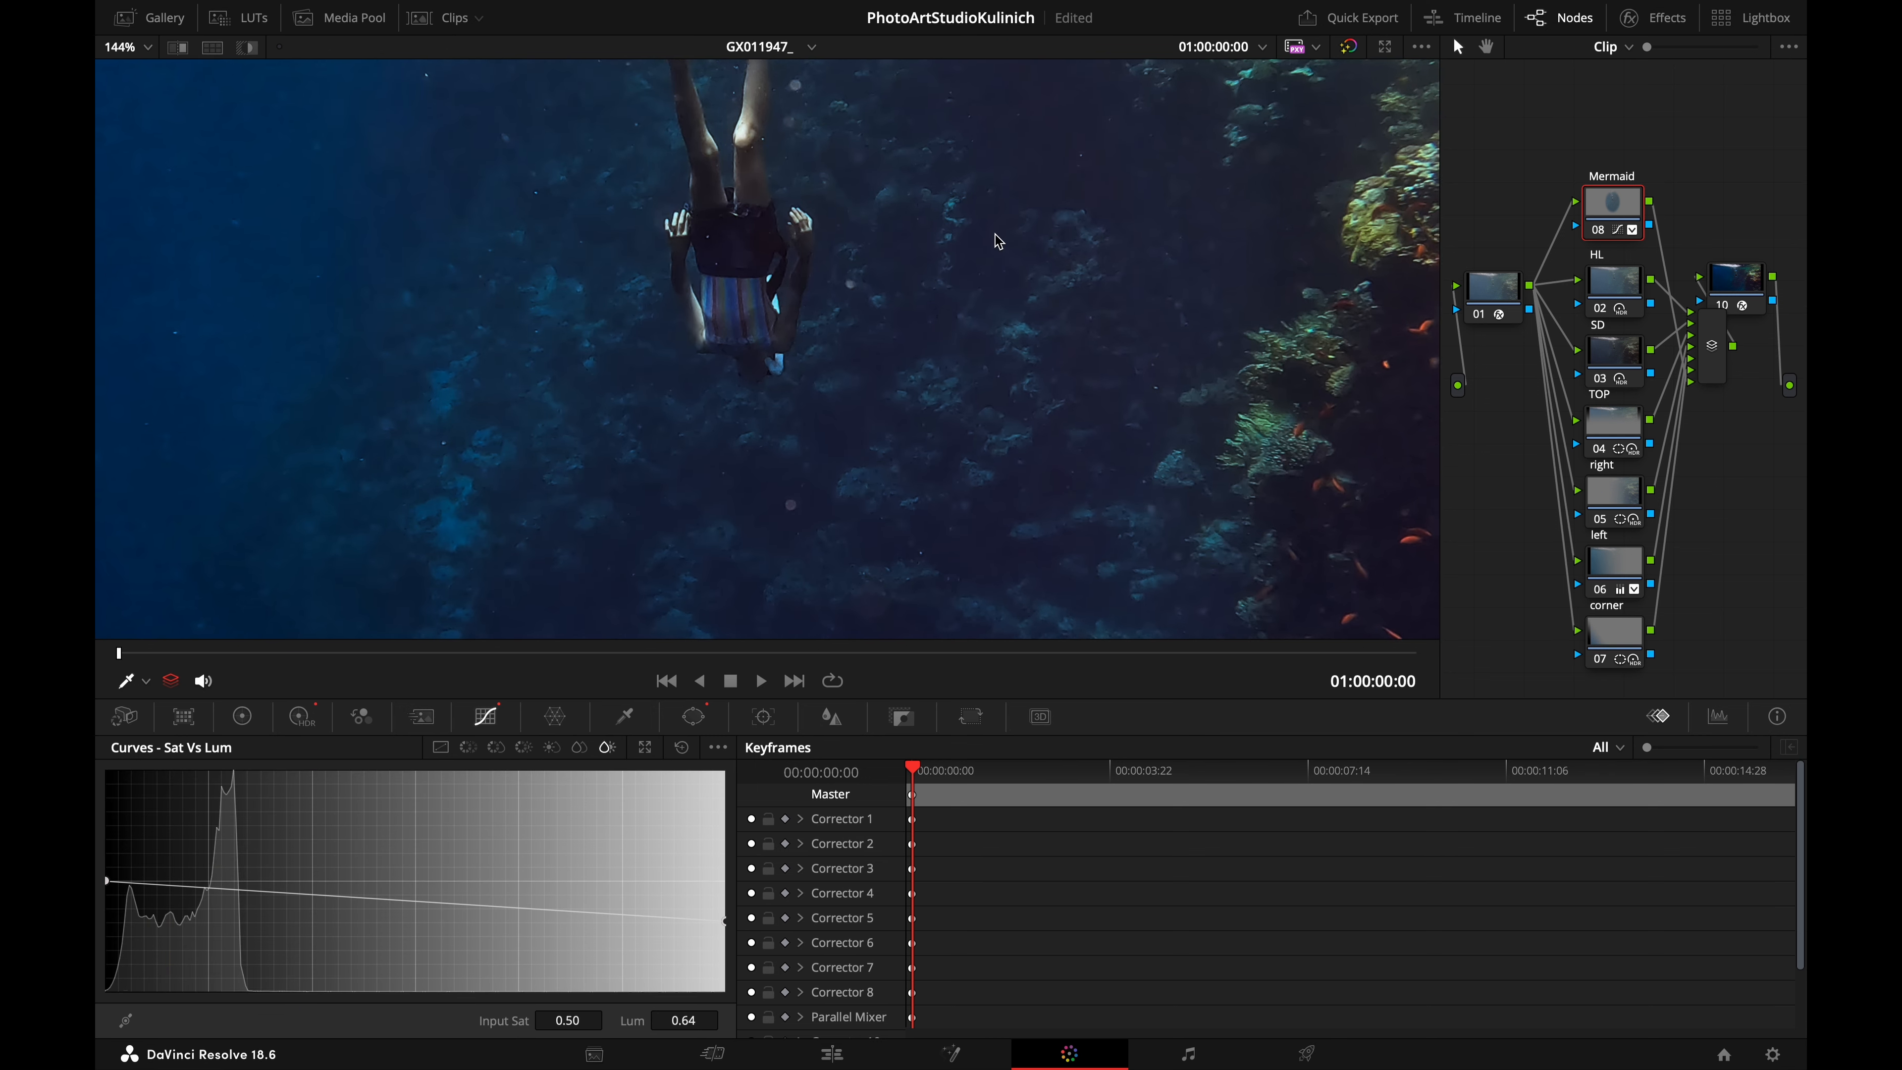
pyautogui.scroll(1, 846, 495)
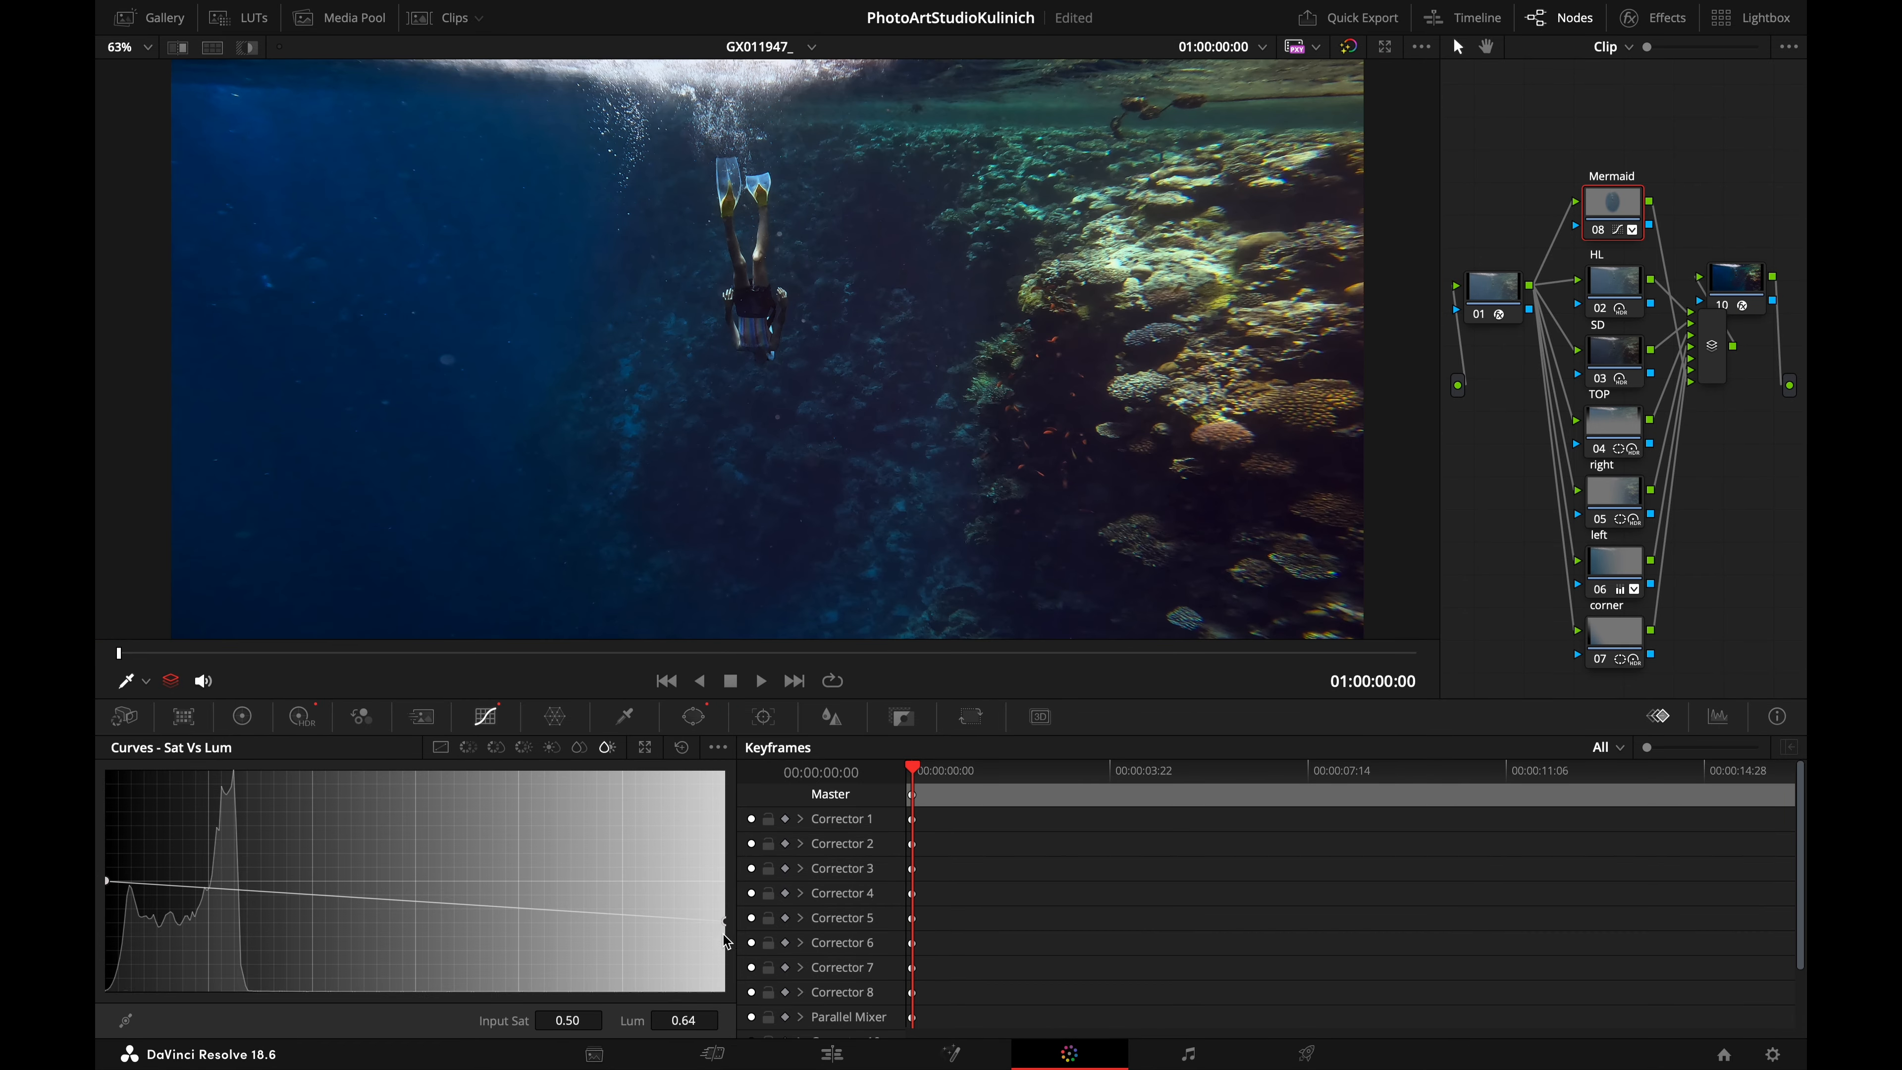
pyautogui.moveTo(107, 882); pyautogui.dragTo(111, 923)
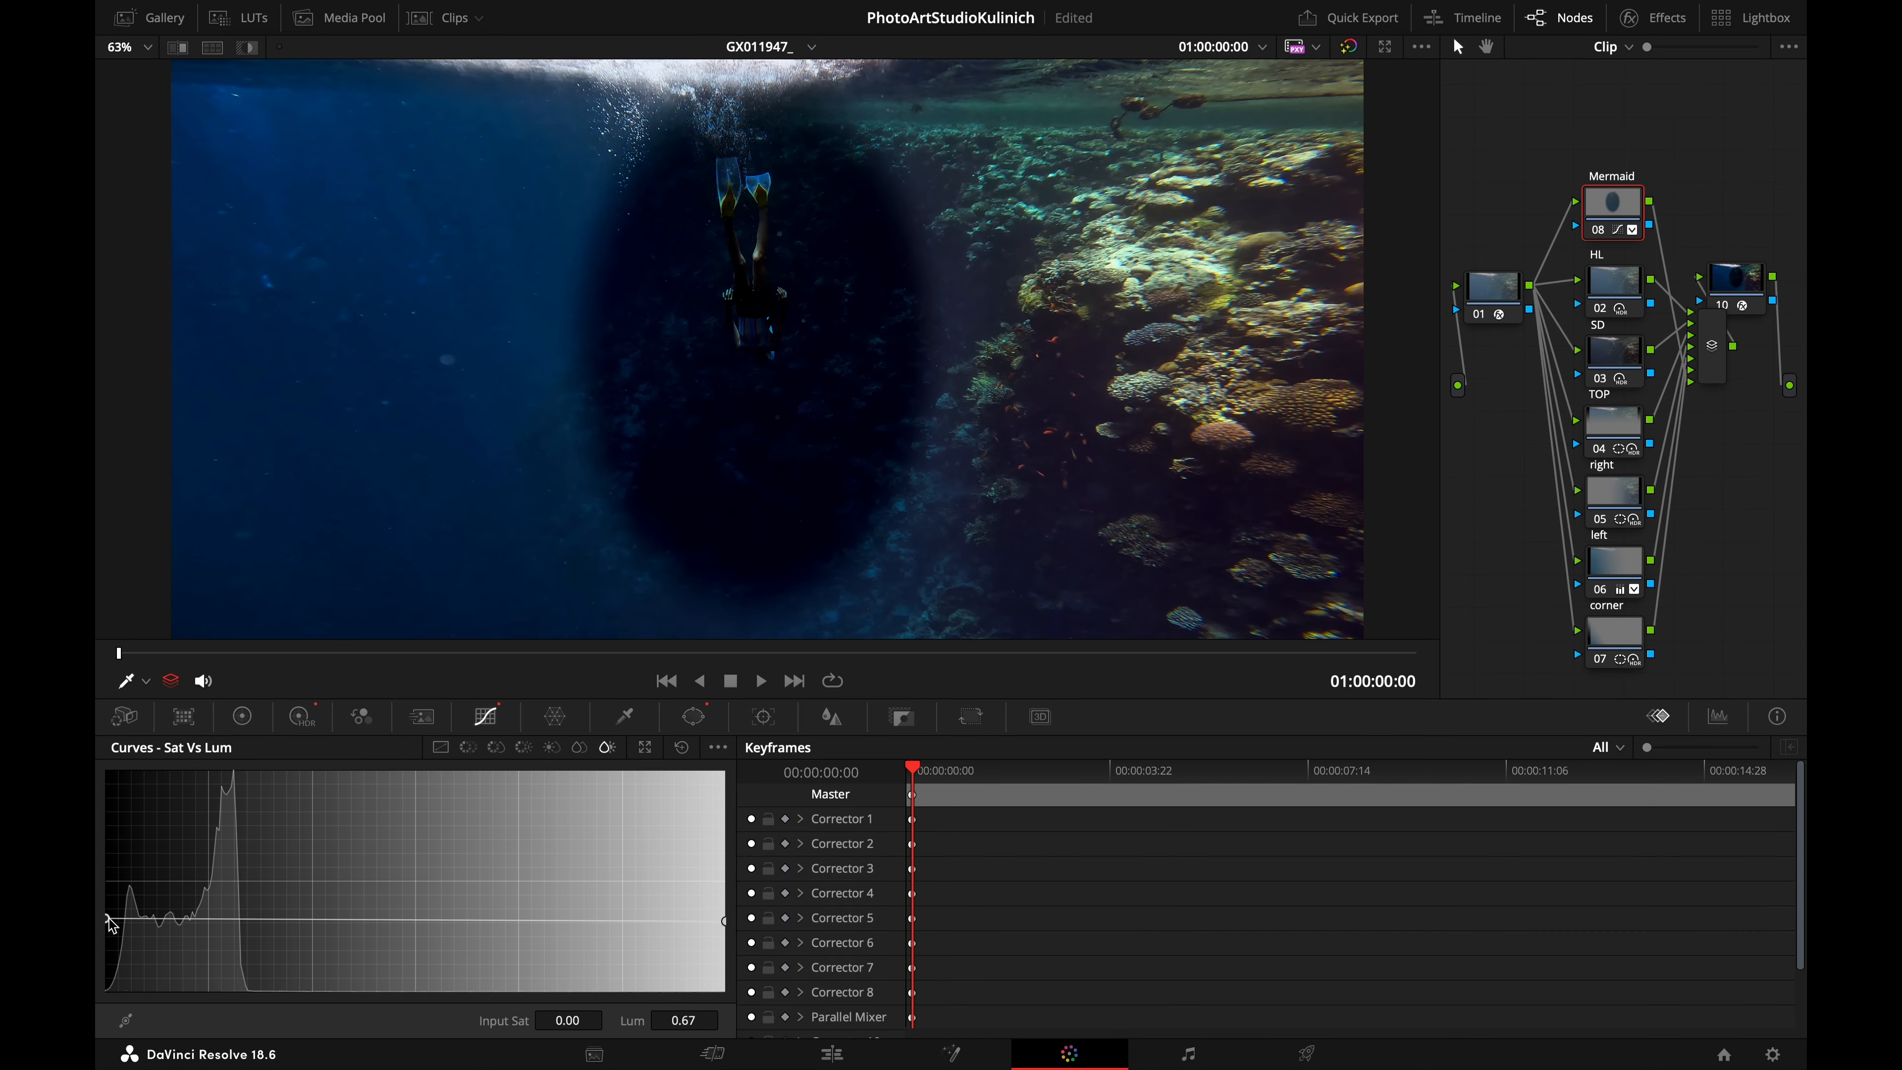
pyautogui.hotkey('ctrl', 'z')
# Raise the Sat Vs Sat curve to output saturation 2.00 at its high end and 1.22 at its low end
pyautogui.moveTo(725, 882); pyautogui.dragTo(729, 730)
pyautogui.hotkey('ctrl', 'z')
pyautogui.click(579, 747)
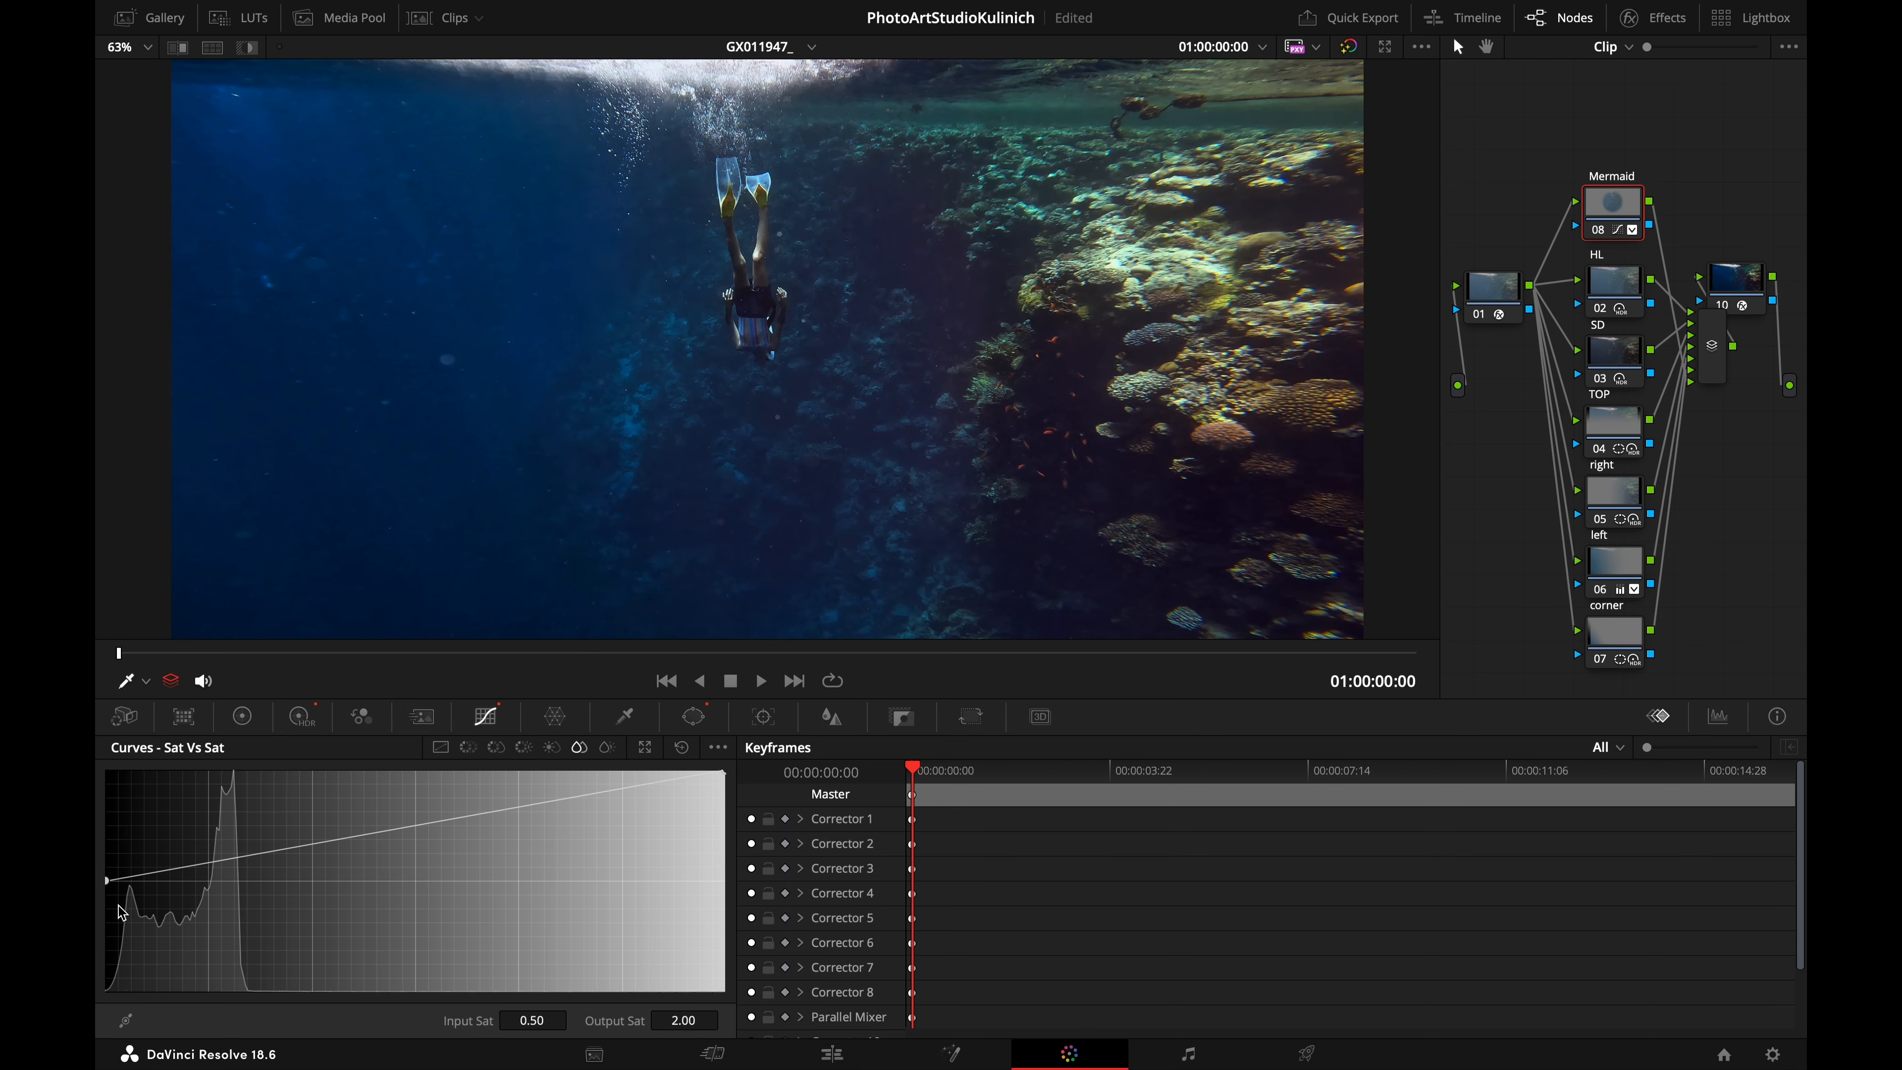
pyautogui.moveTo(110, 891); pyautogui.dragTo(107, 857)
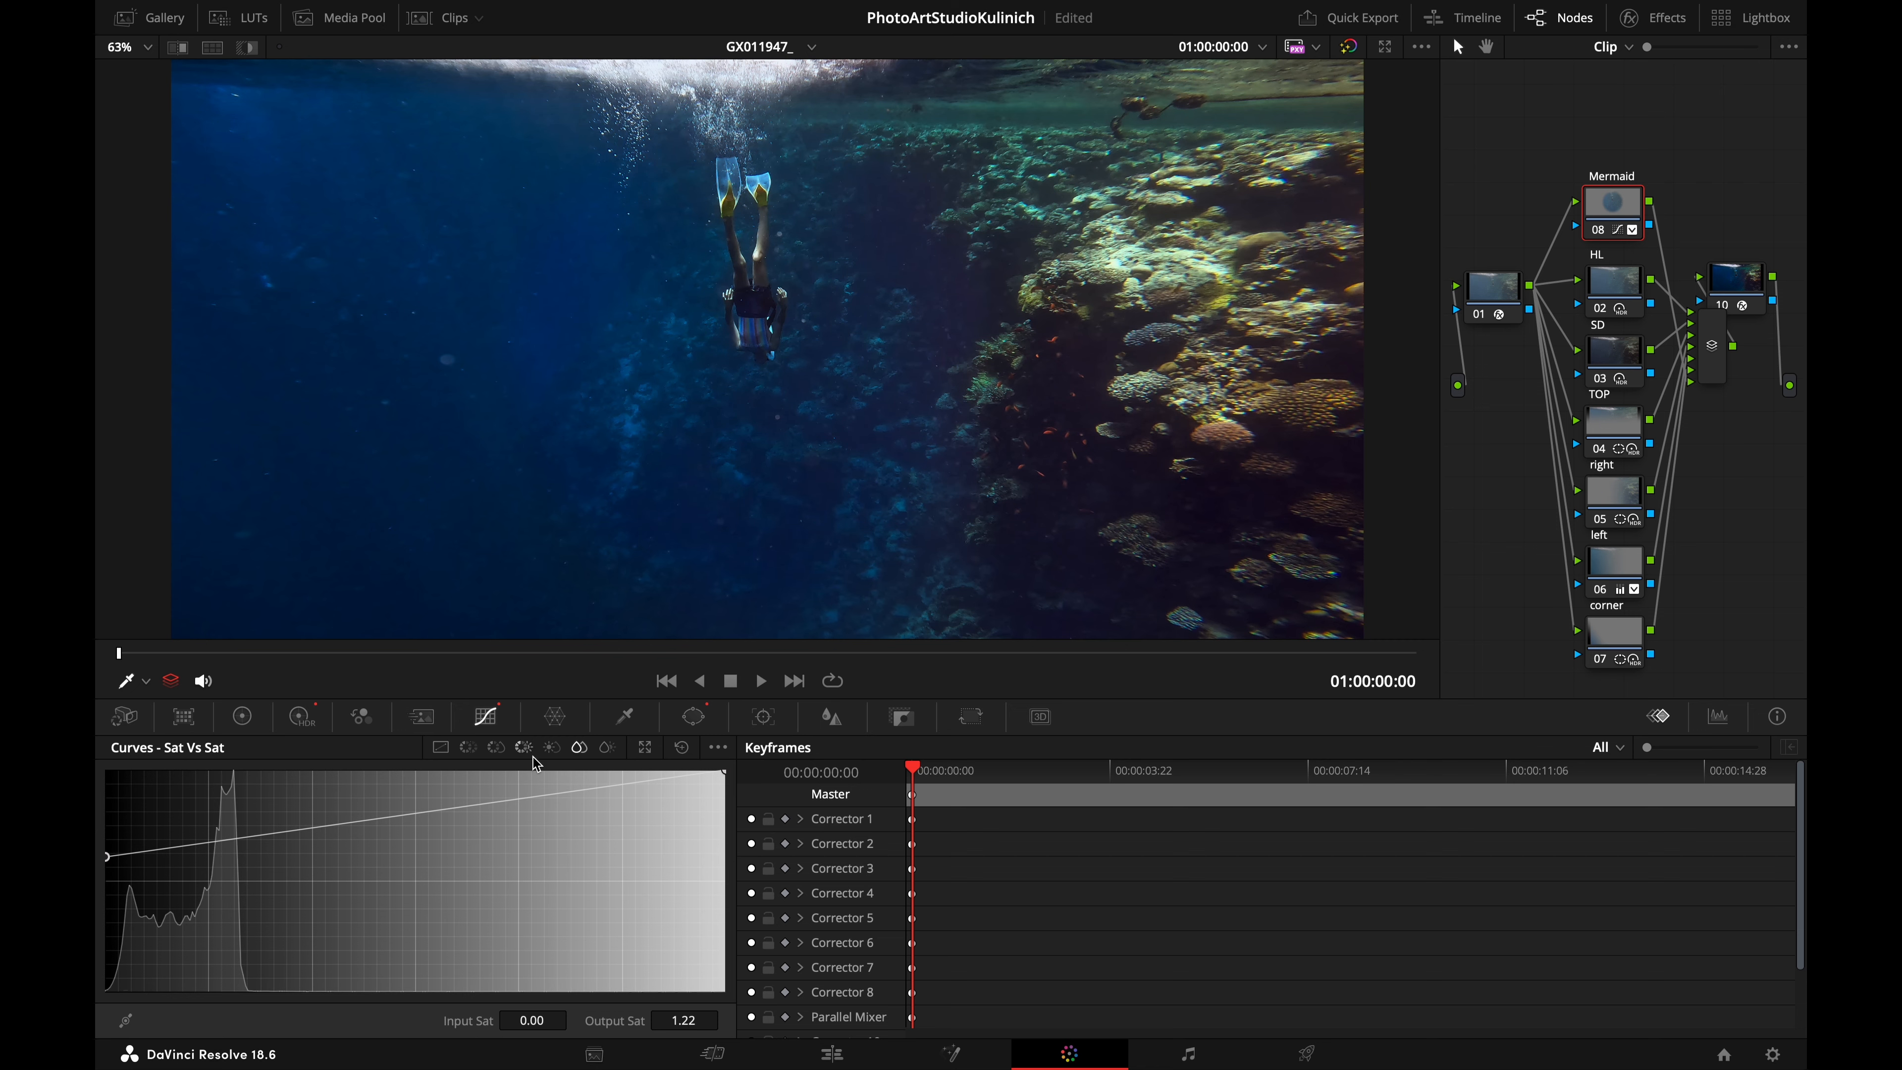
# Lower the blue control point at input hue 102.12 on the Hue Vs Sat curve to saturation 0.84
pyautogui.click(496, 748)
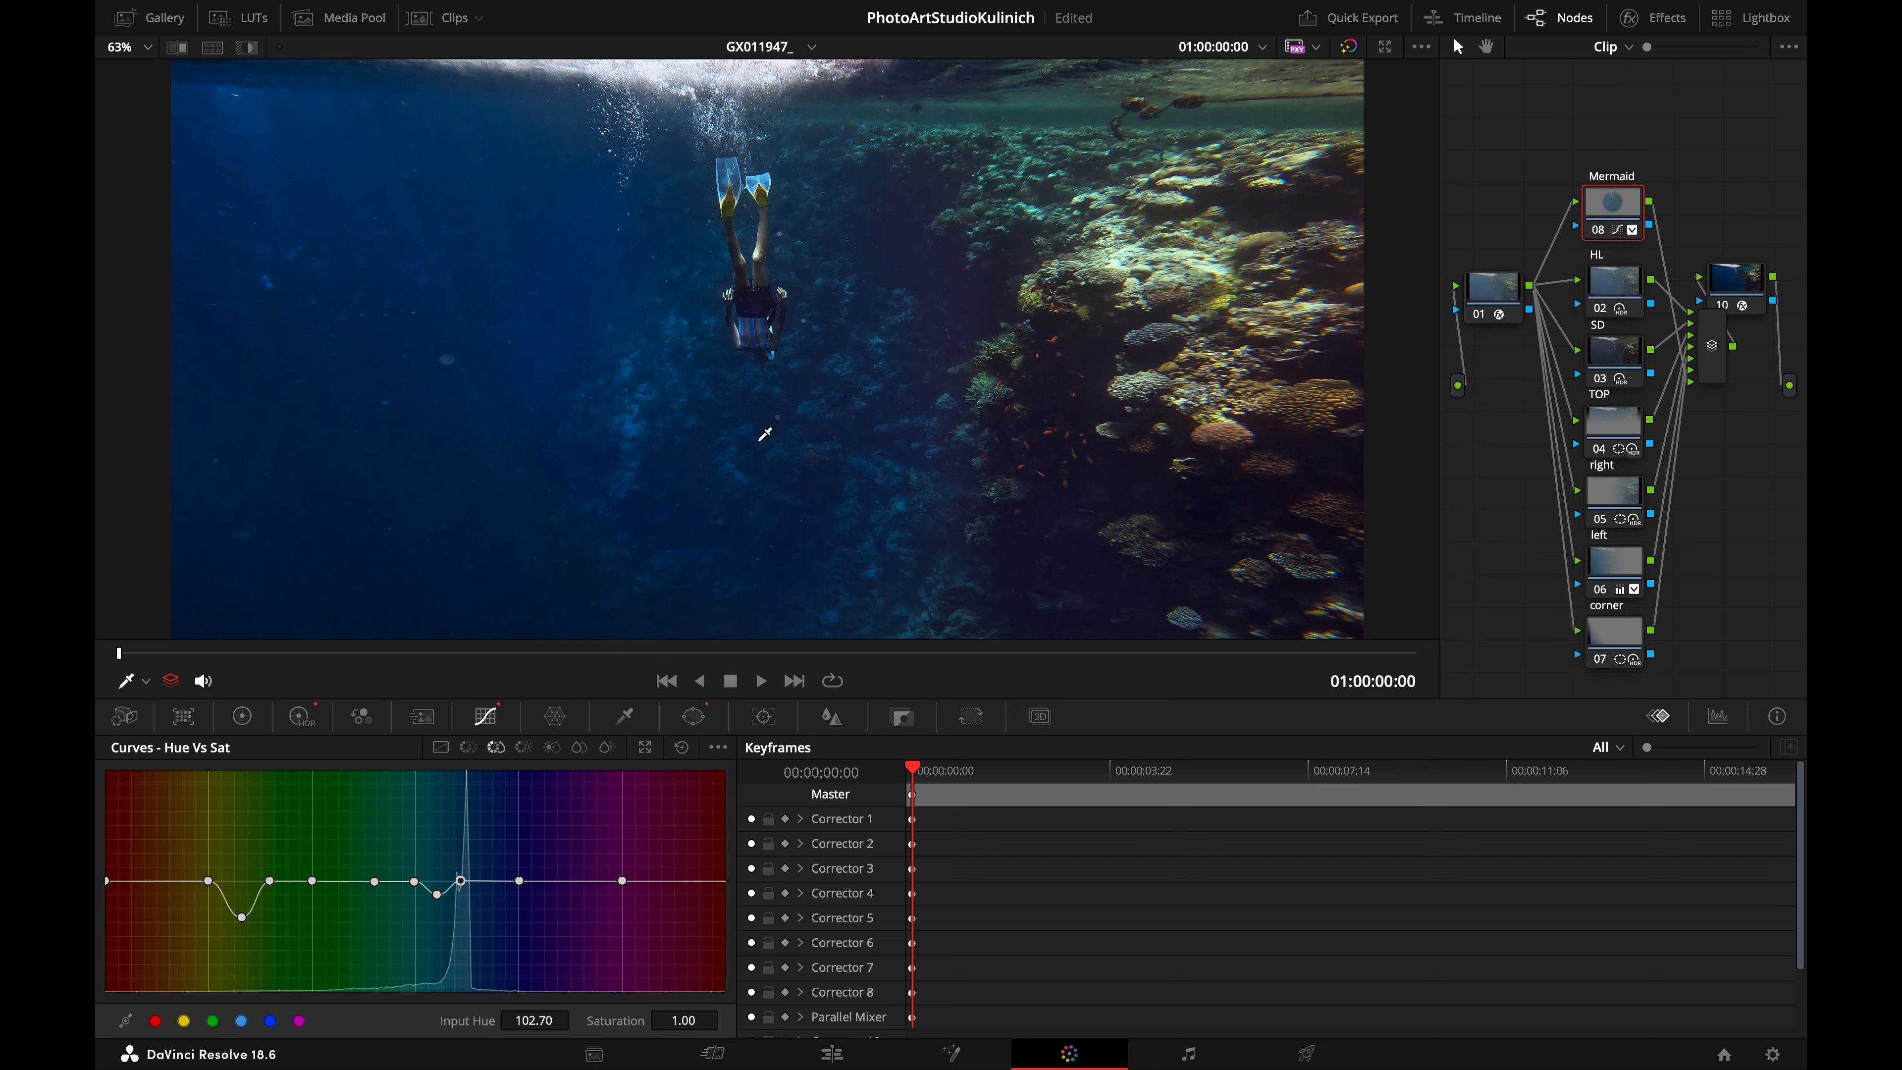
pyautogui.scroll(10, 777, 278)
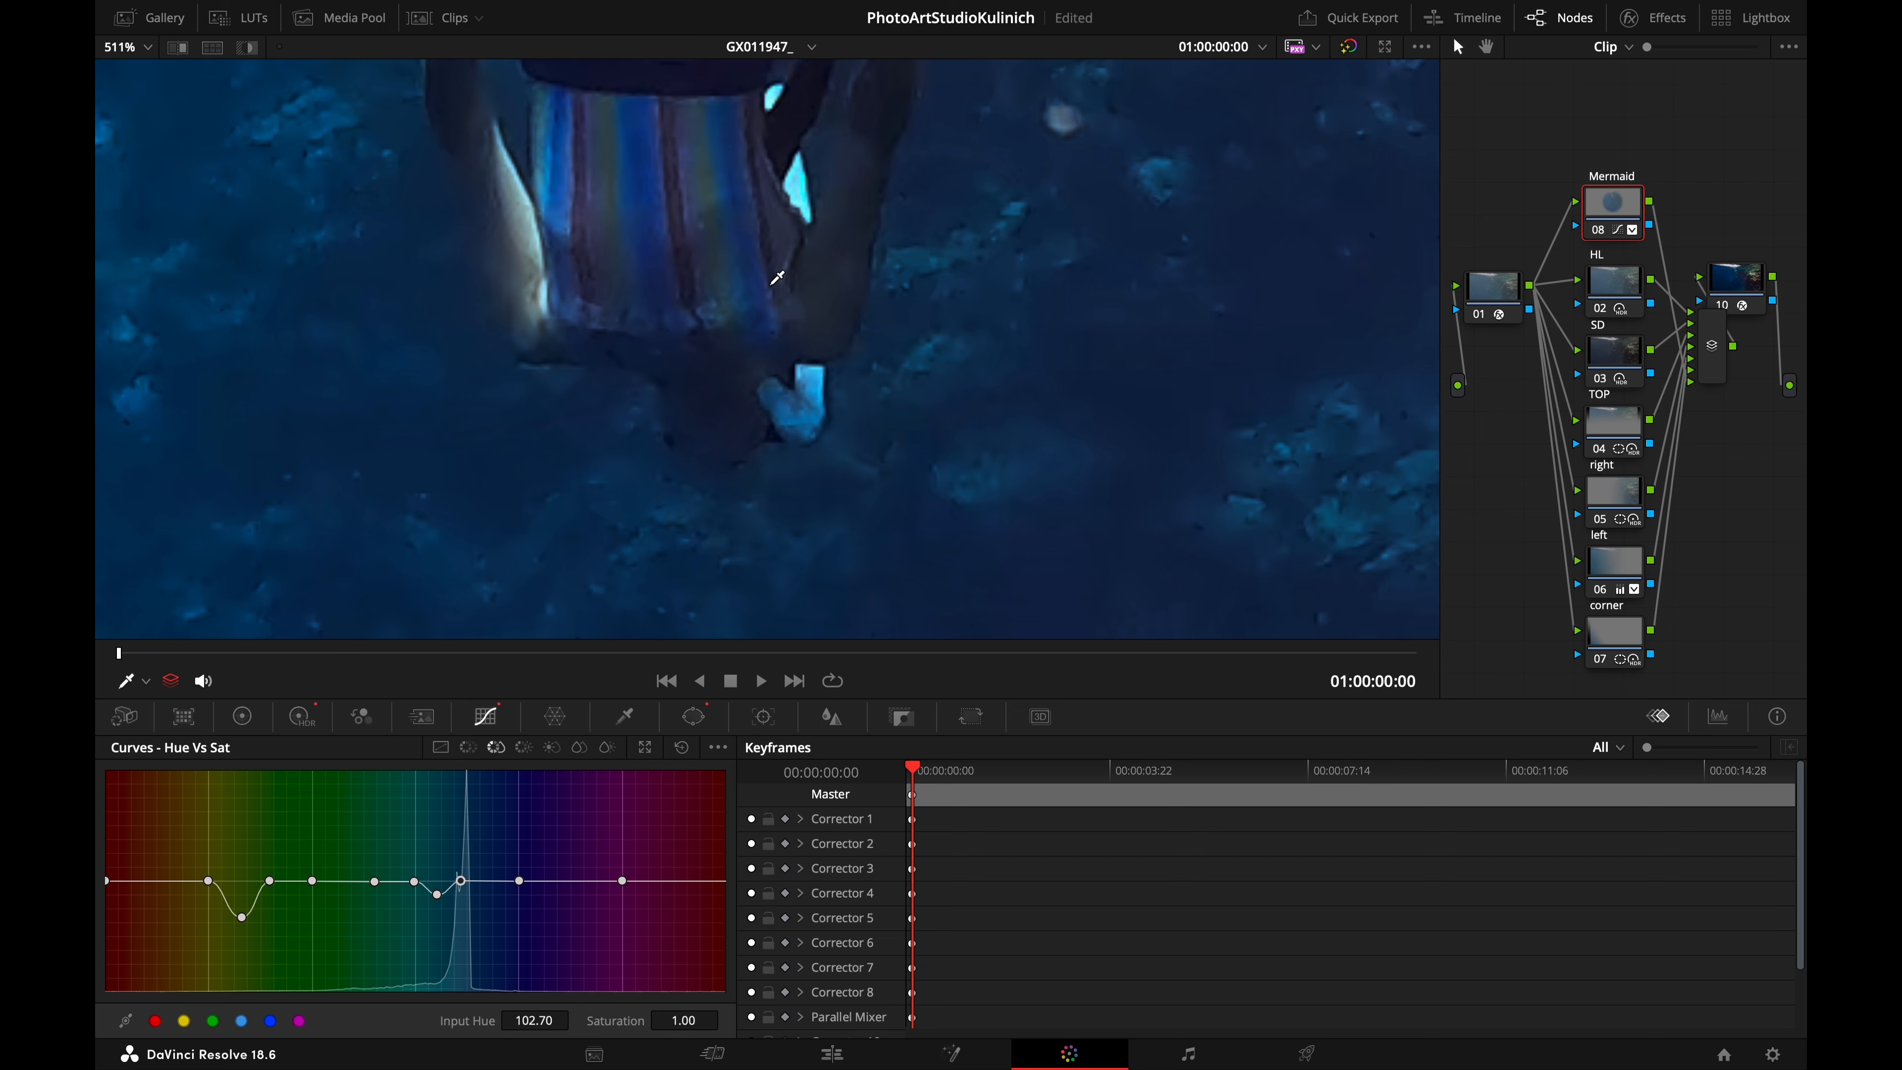
pyautogui.scroll(-3, 777, 278)
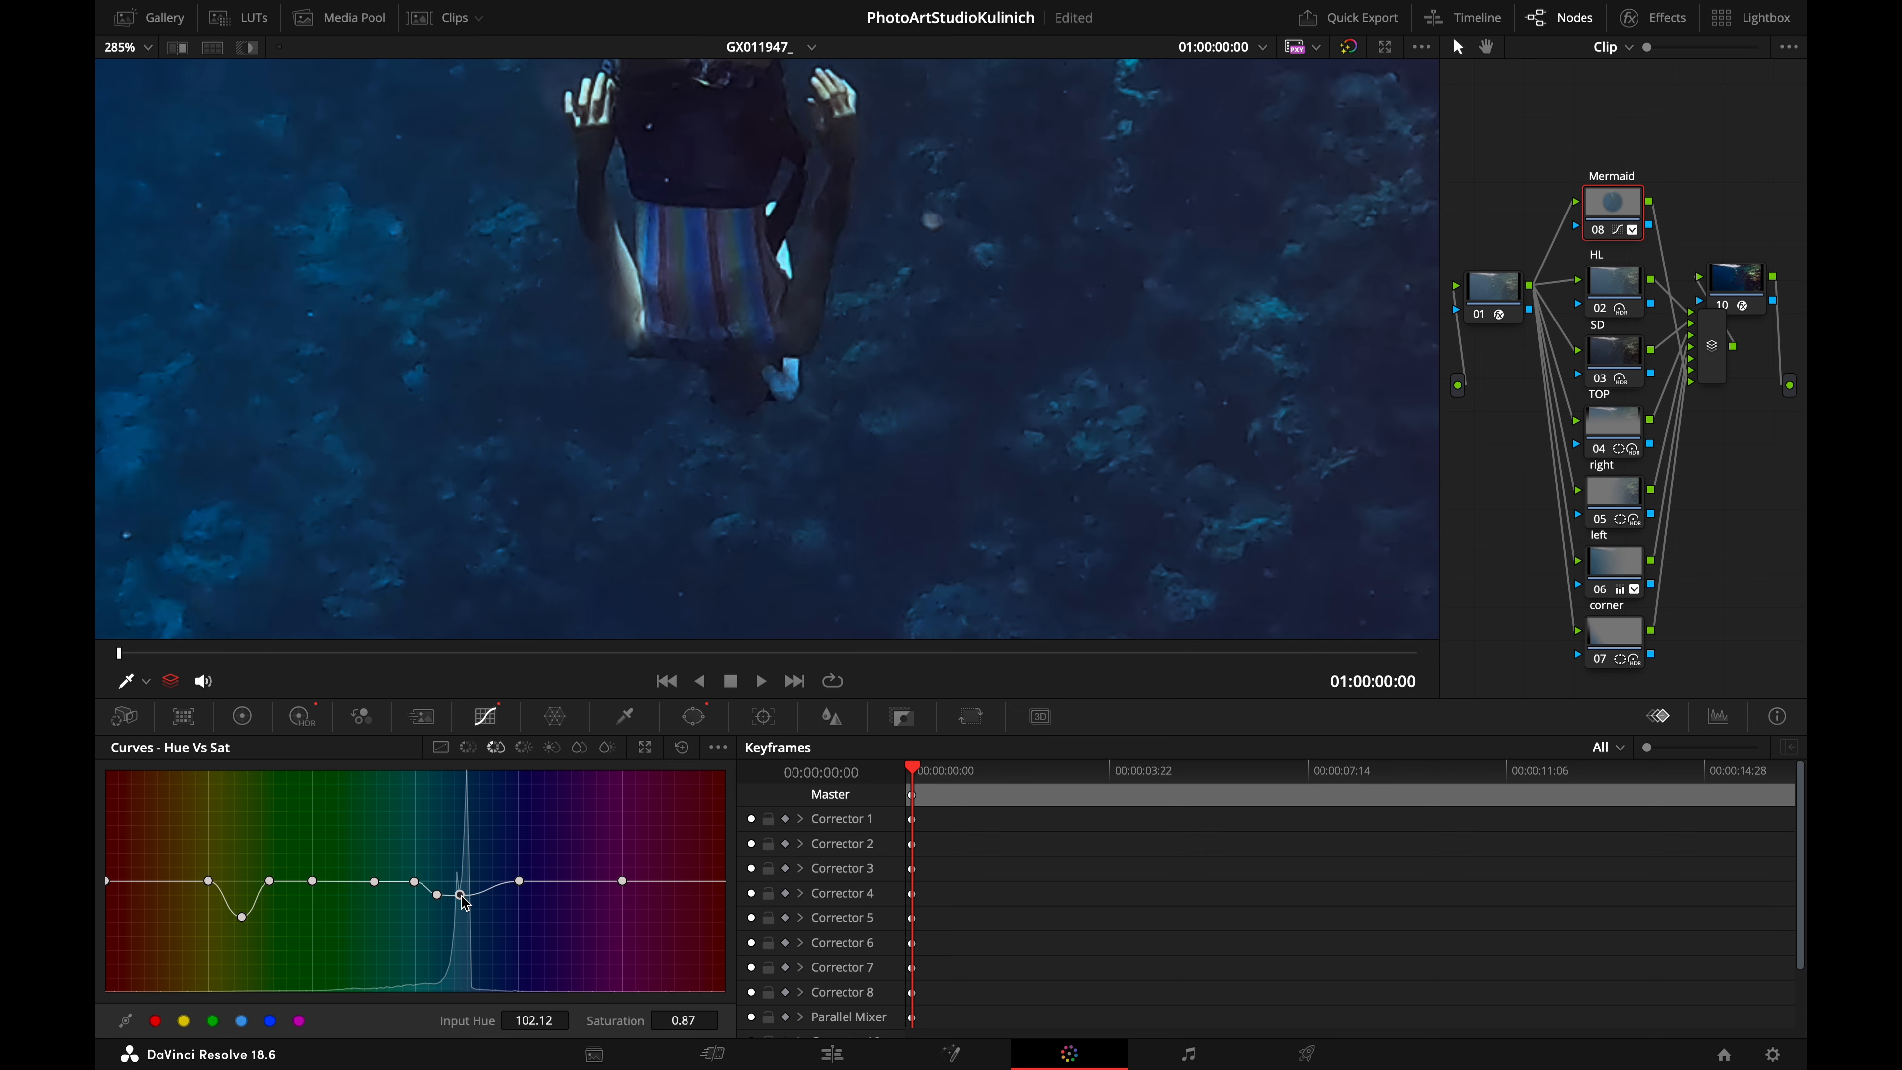
pyautogui.moveTo(461, 897); pyautogui.dragTo(462, 900)
pyautogui.scroll(-10, 872, 277)
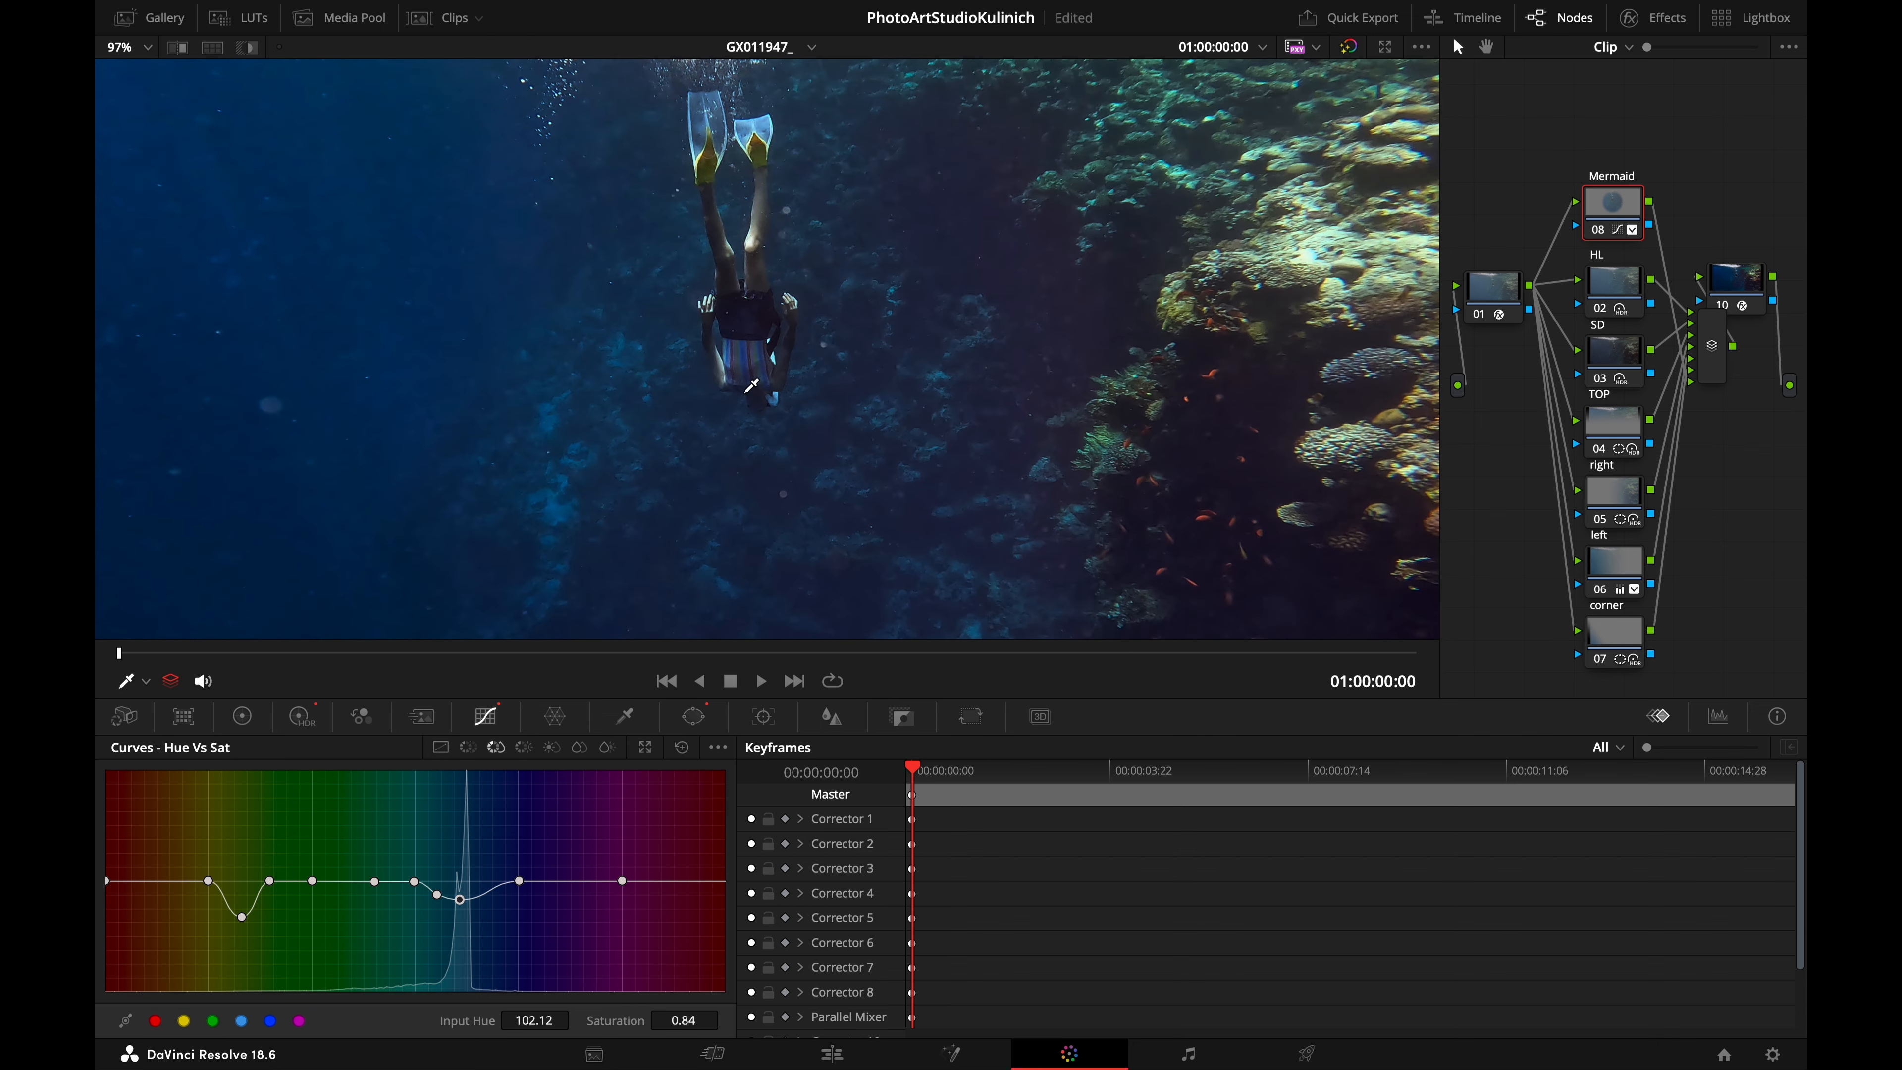
# Open the window tracker, narrow the Mermaid node's window with a softer edge, and move it up to center on the diver
pyautogui.click(764, 717)
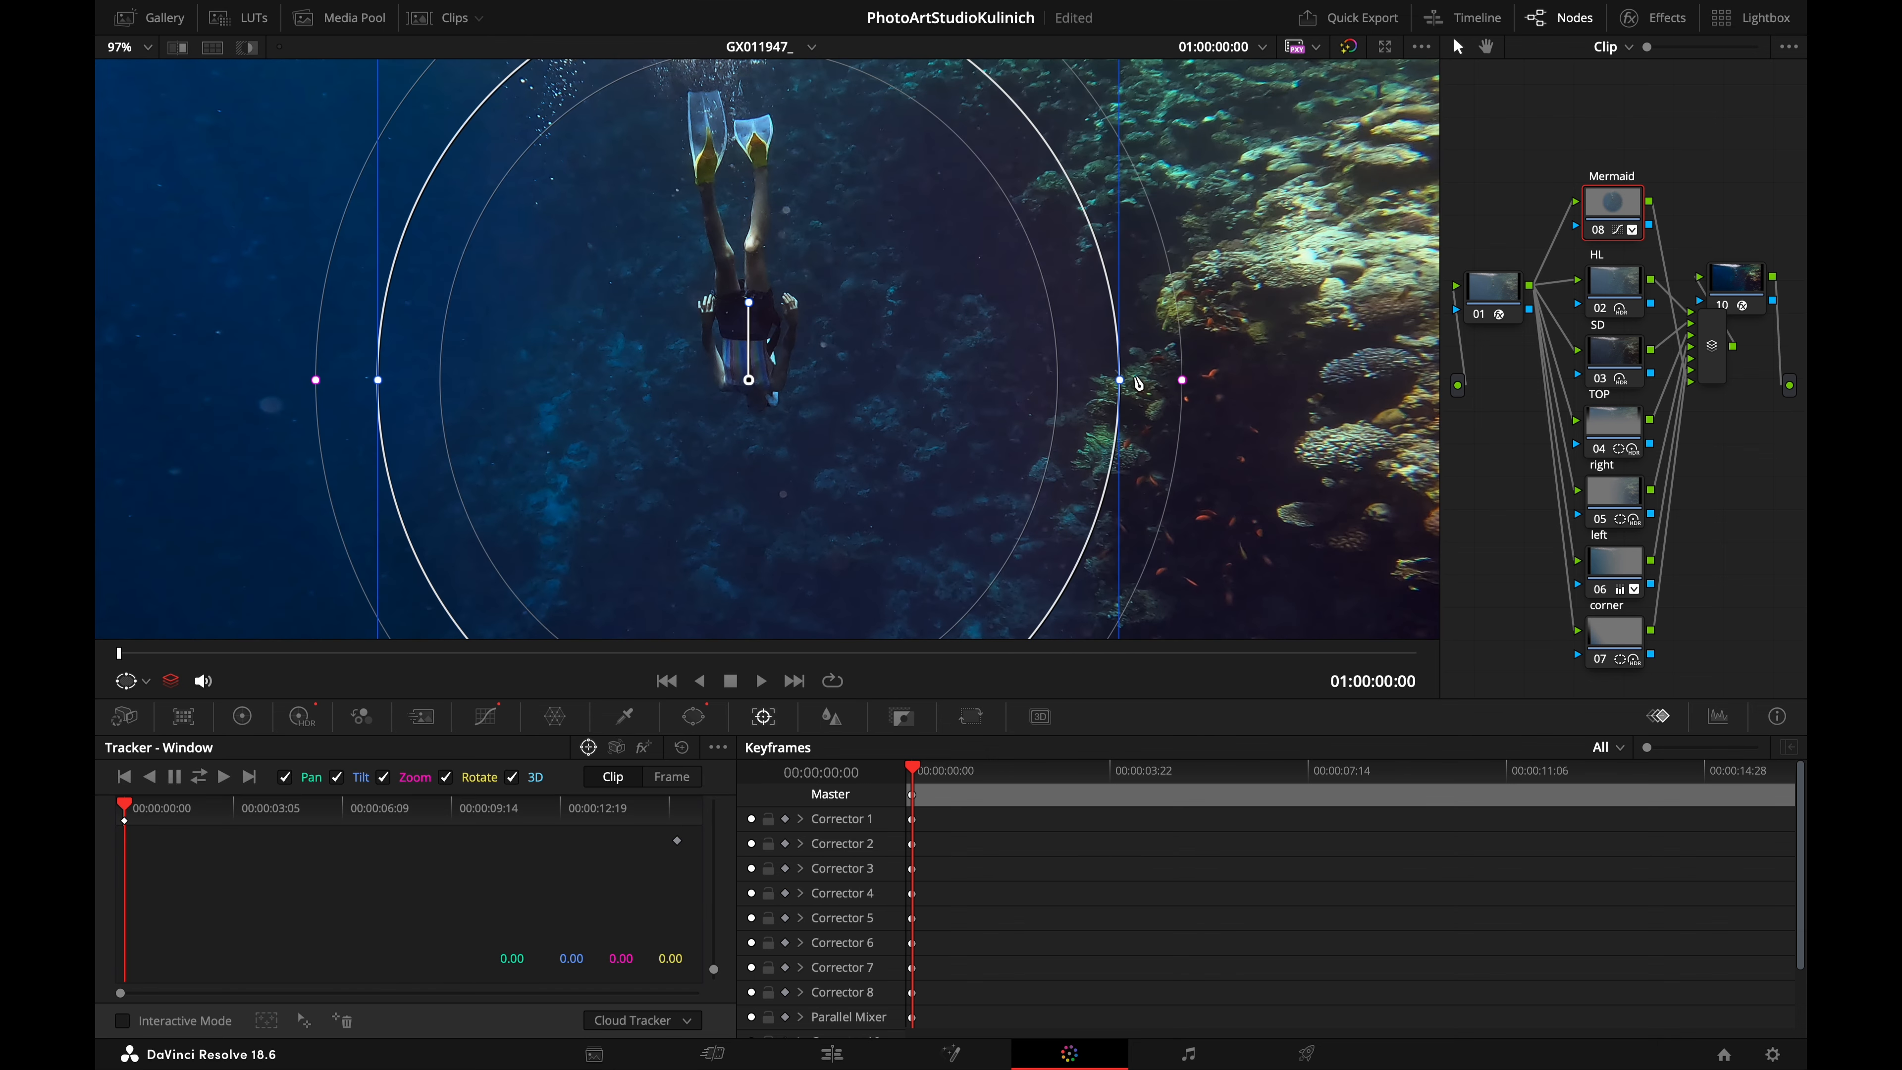
pyautogui.moveTo(1119, 383); pyautogui.dragTo(1004, 382)
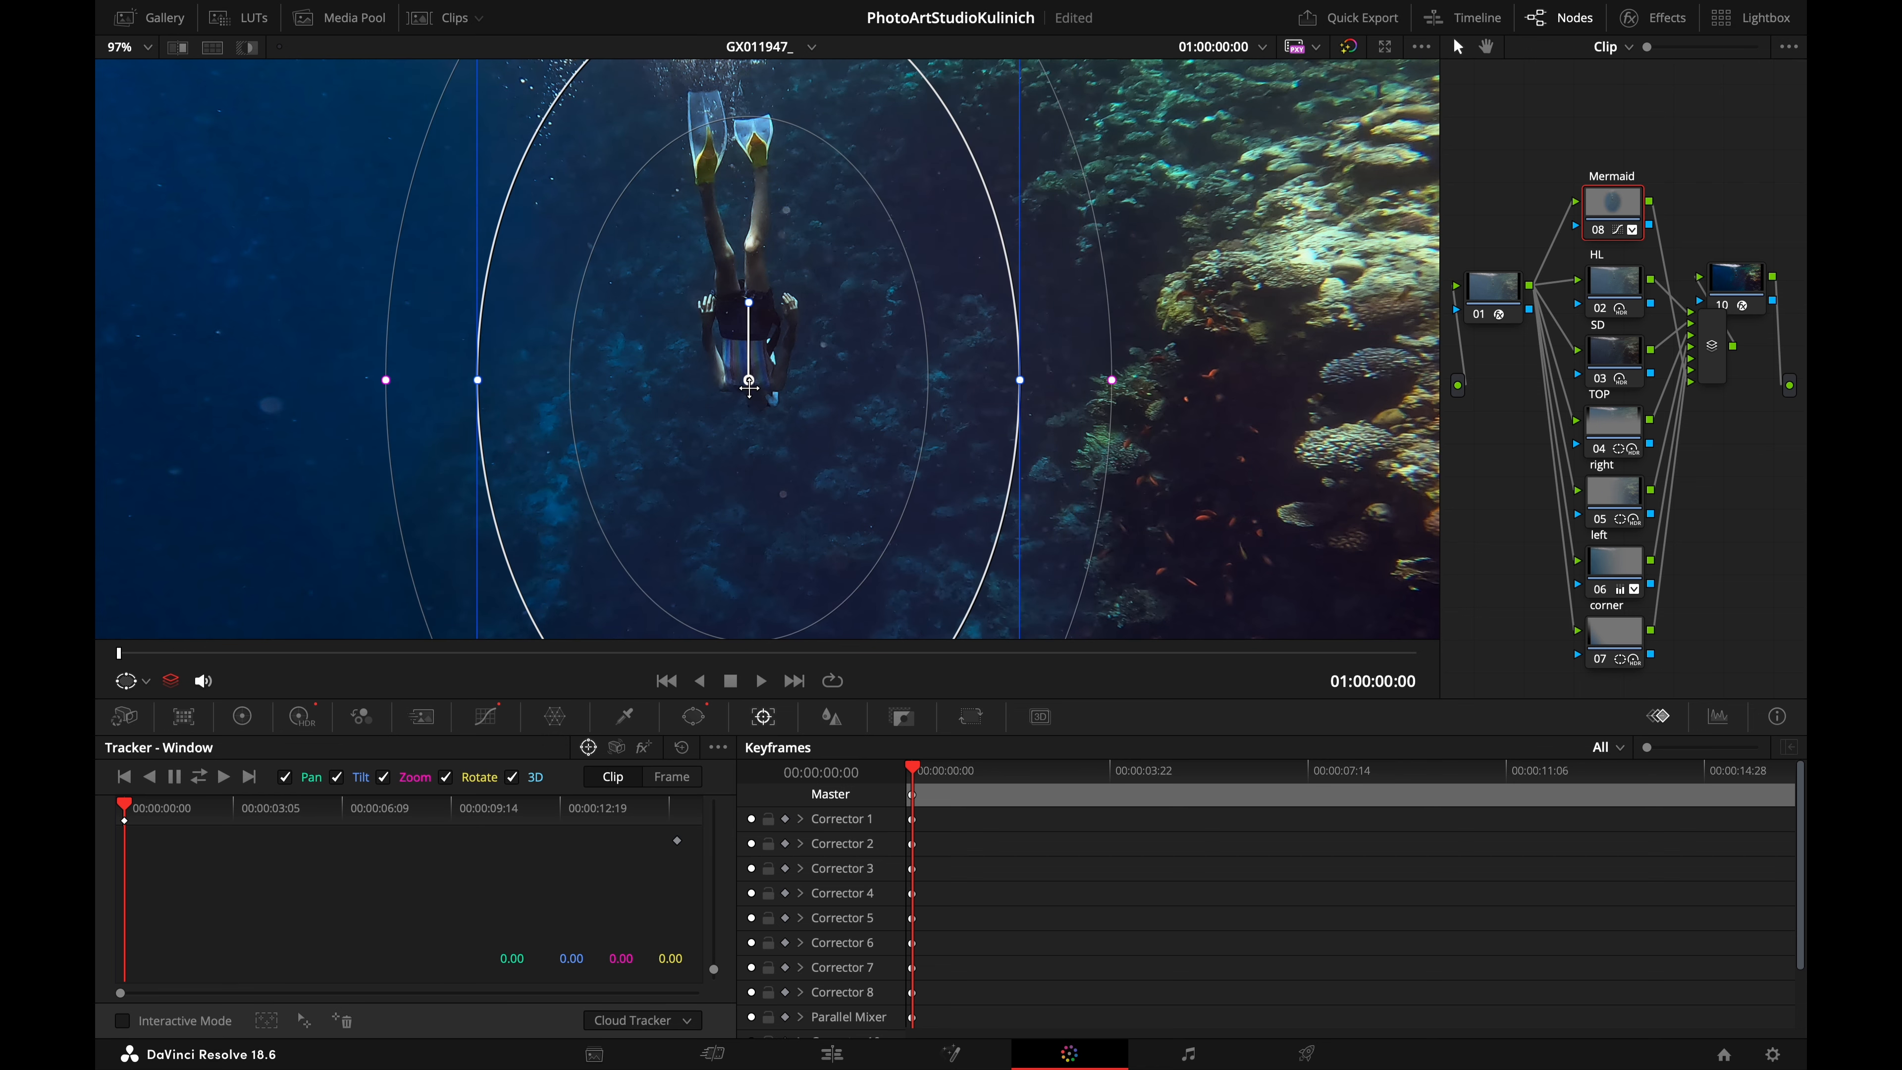
pyautogui.moveTo(749, 382); pyautogui.dragTo(731, 314)
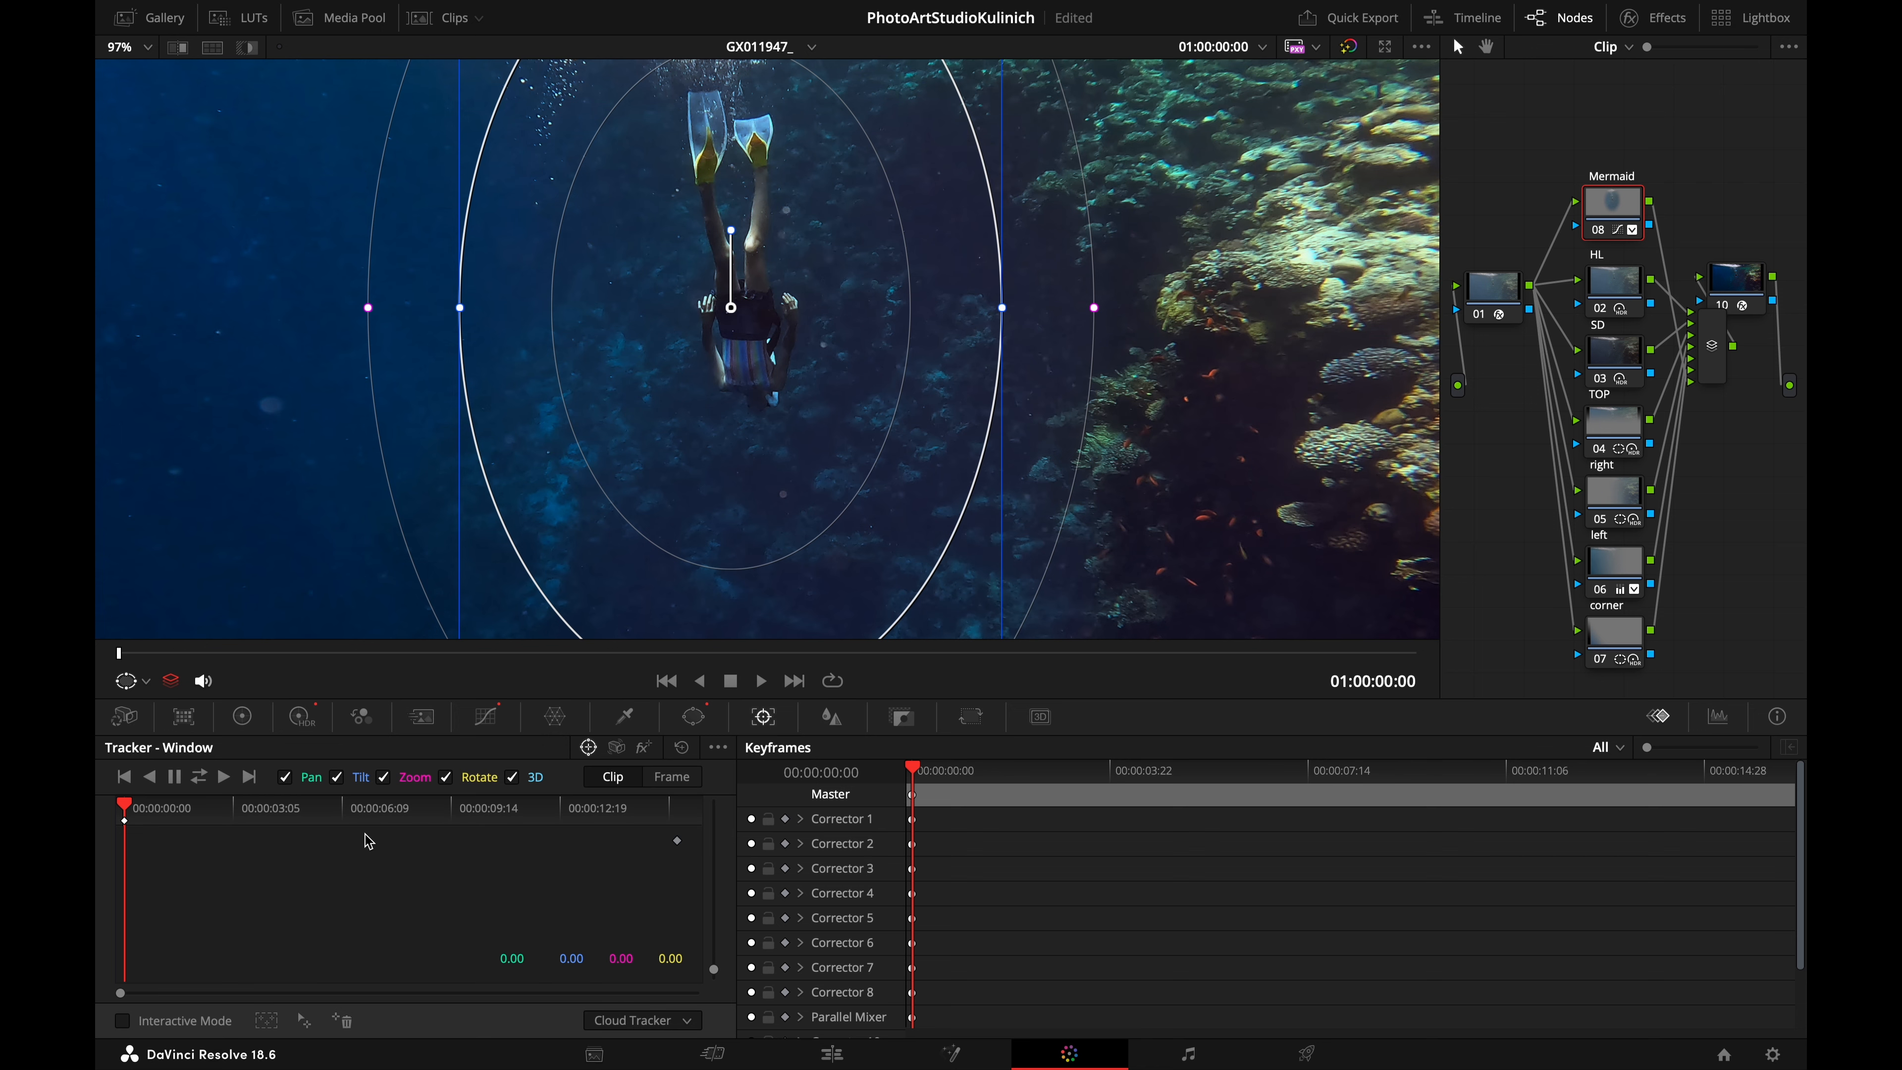
# Try warming the diver area with the primaries temperature and the HDR shadow color balance
pyautogui.click(310, 721)
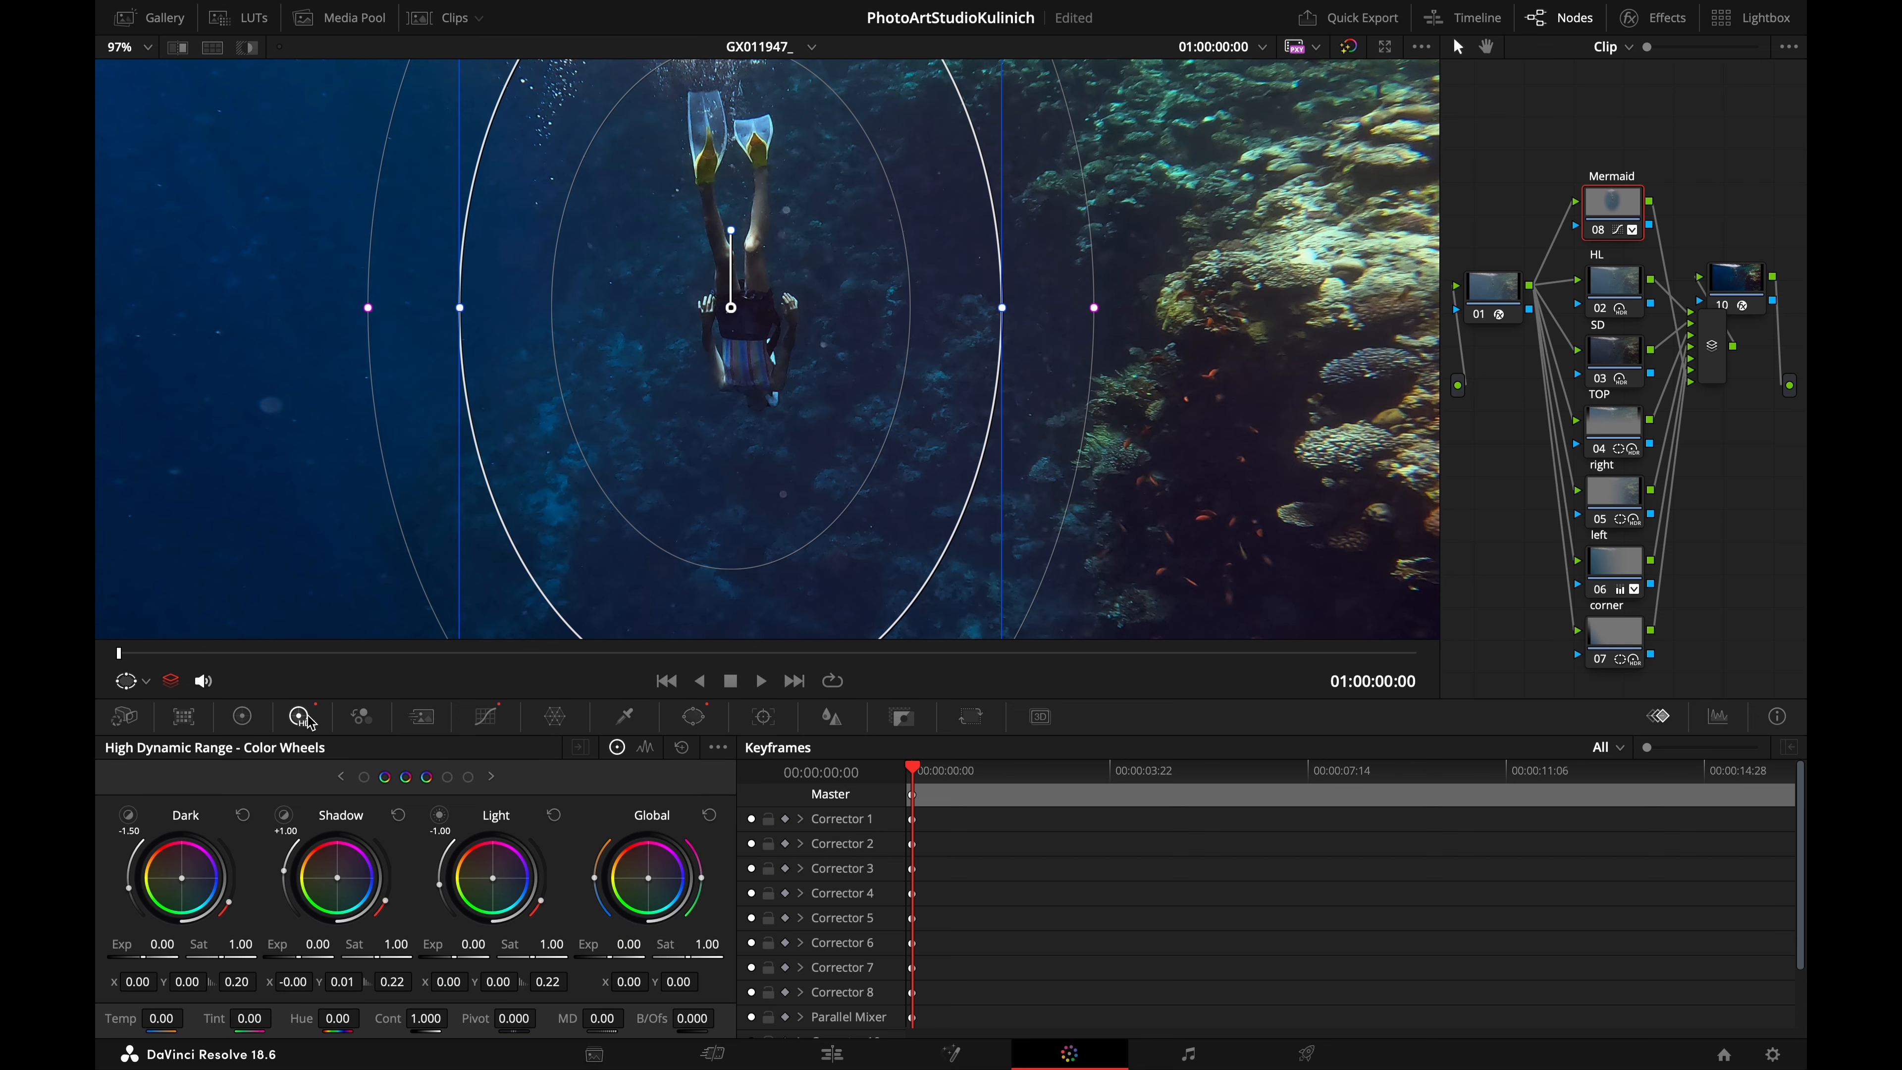
pyautogui.click(243, 718)
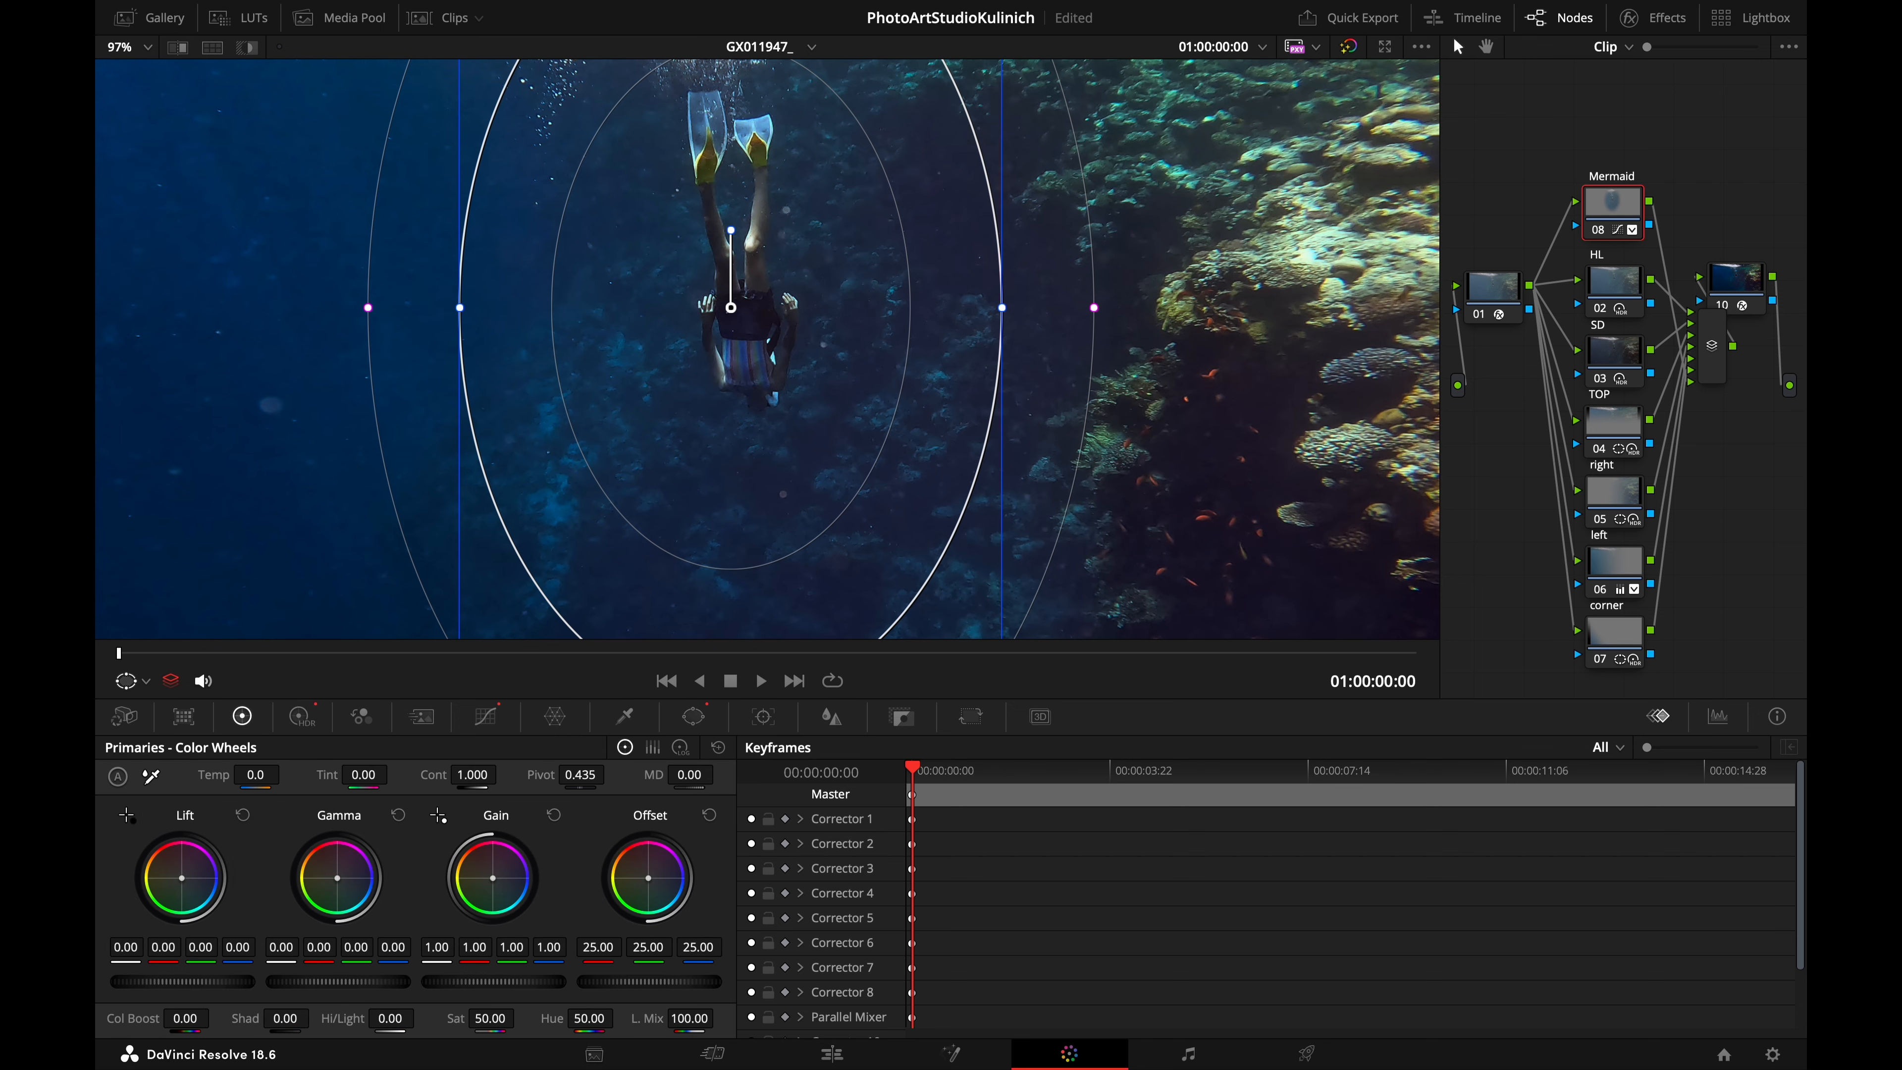
pyautogui.moveTo(256, 776); pyautogui.dragTo(265, 776)
pyautogui.moveTo(256, 775); pyautogui.dragTo(270, 776)
pyautogui.click(302, 716)
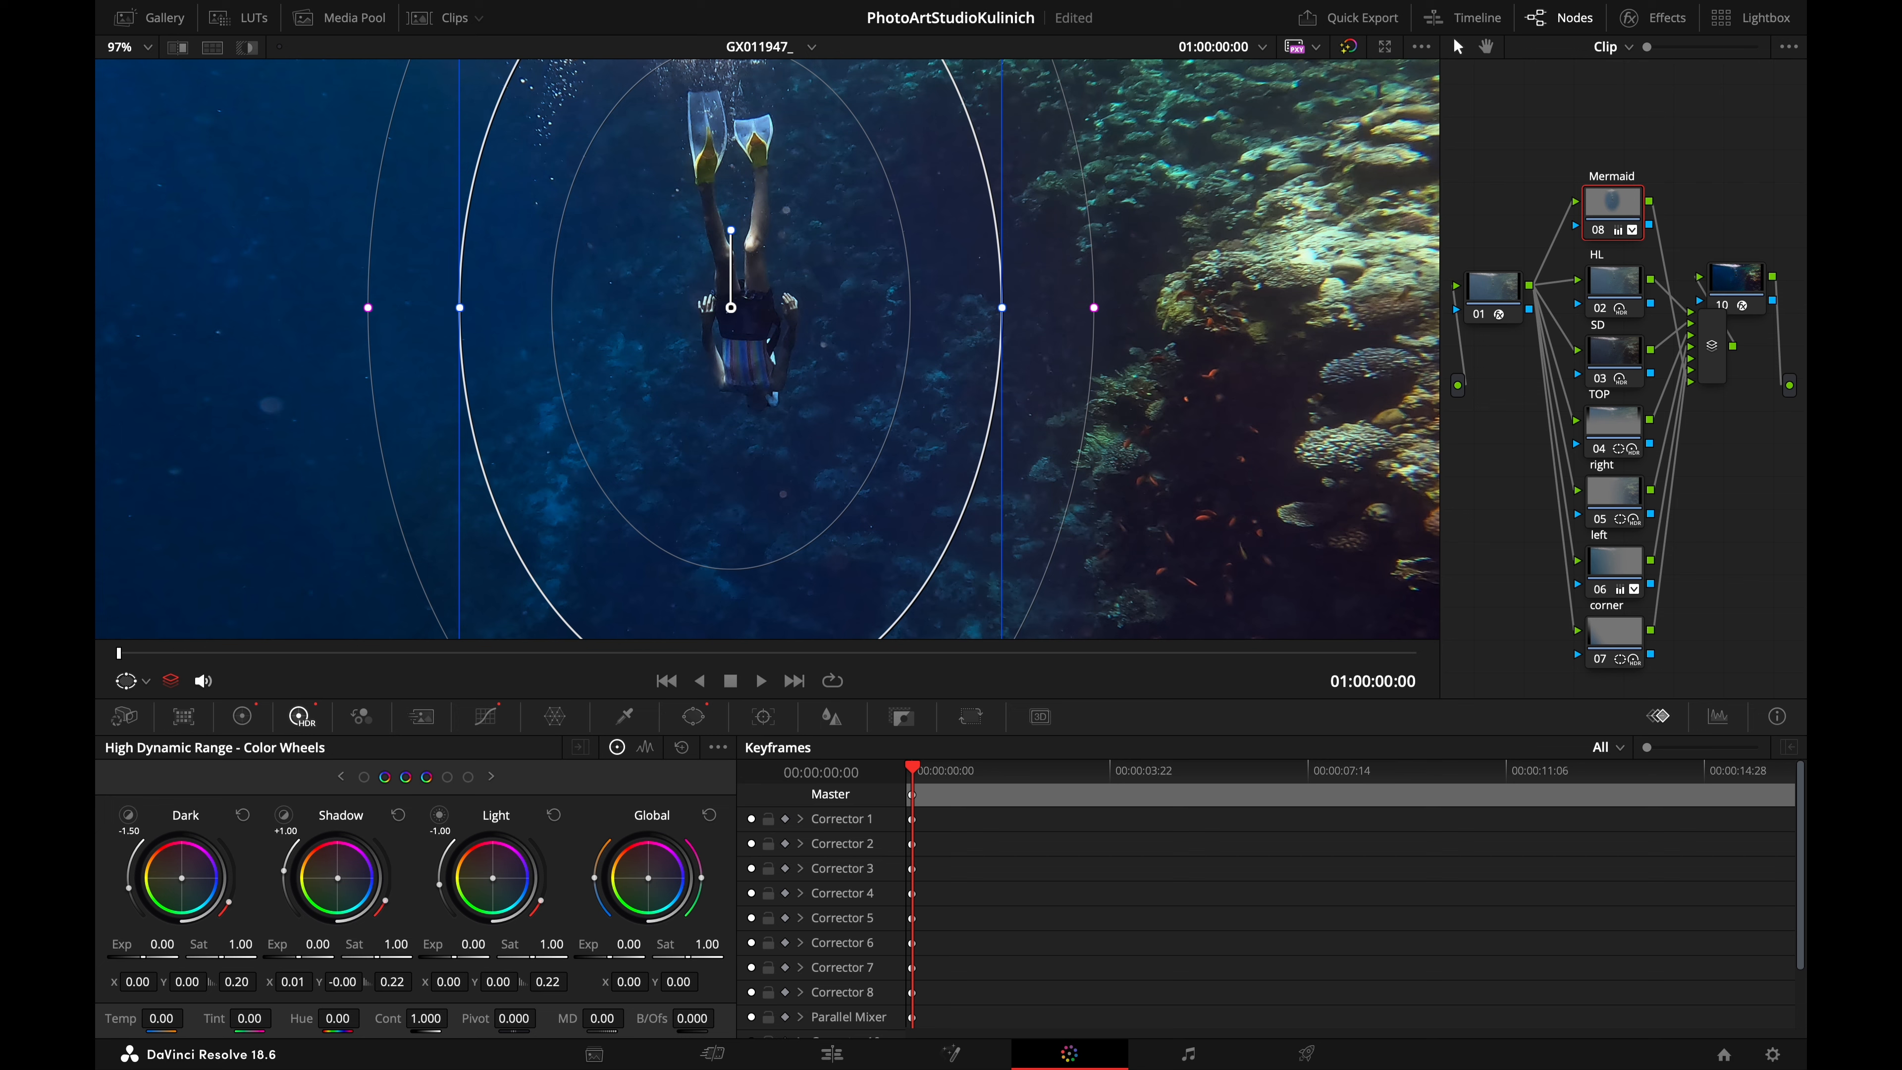
pyautogui.moveTo(343, 982); pyautogui.dragTo(351, 983)
pyautogui.scroll(-3, 828, 408)
pyautogui.scroll(5, 833, 402)
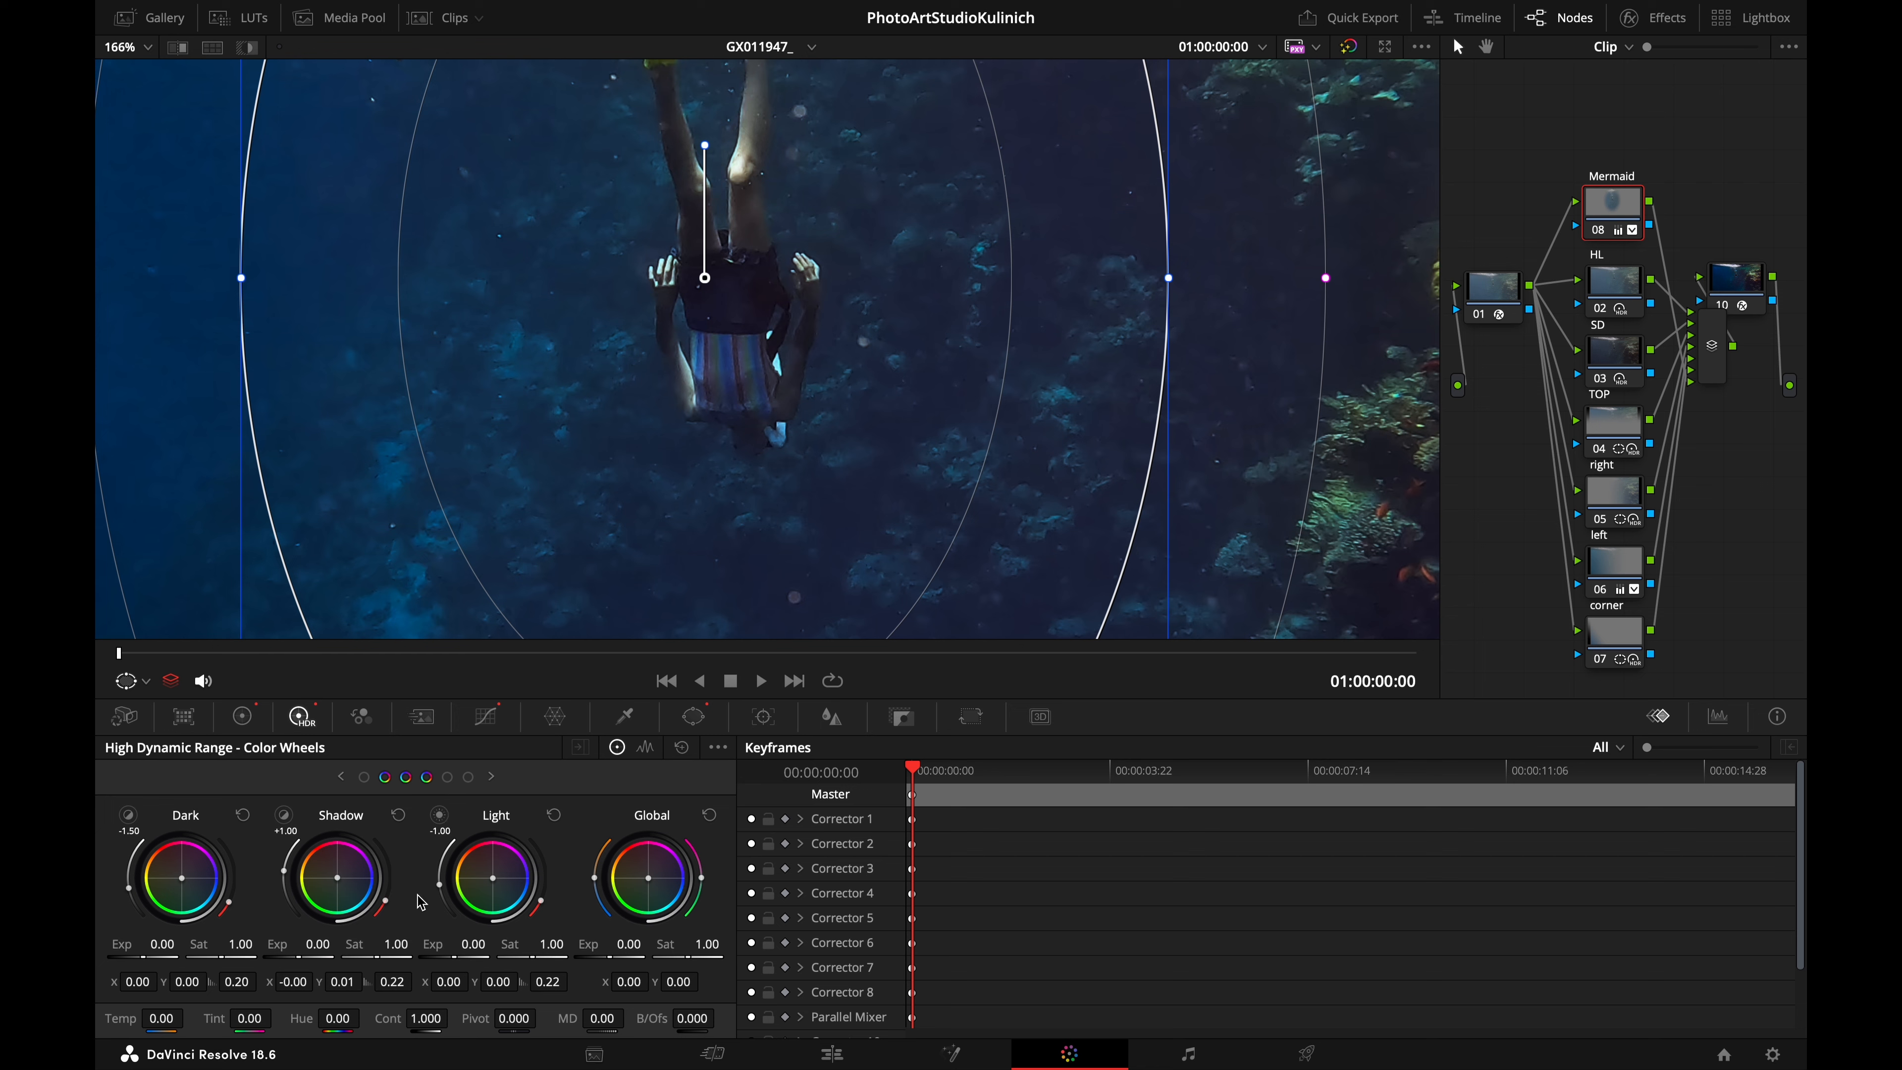
# Bring back the Hue Vs Sat curve and play the full-frame clip to 01:00:03:06 to check the diver
pyautogui.click(486, 716)
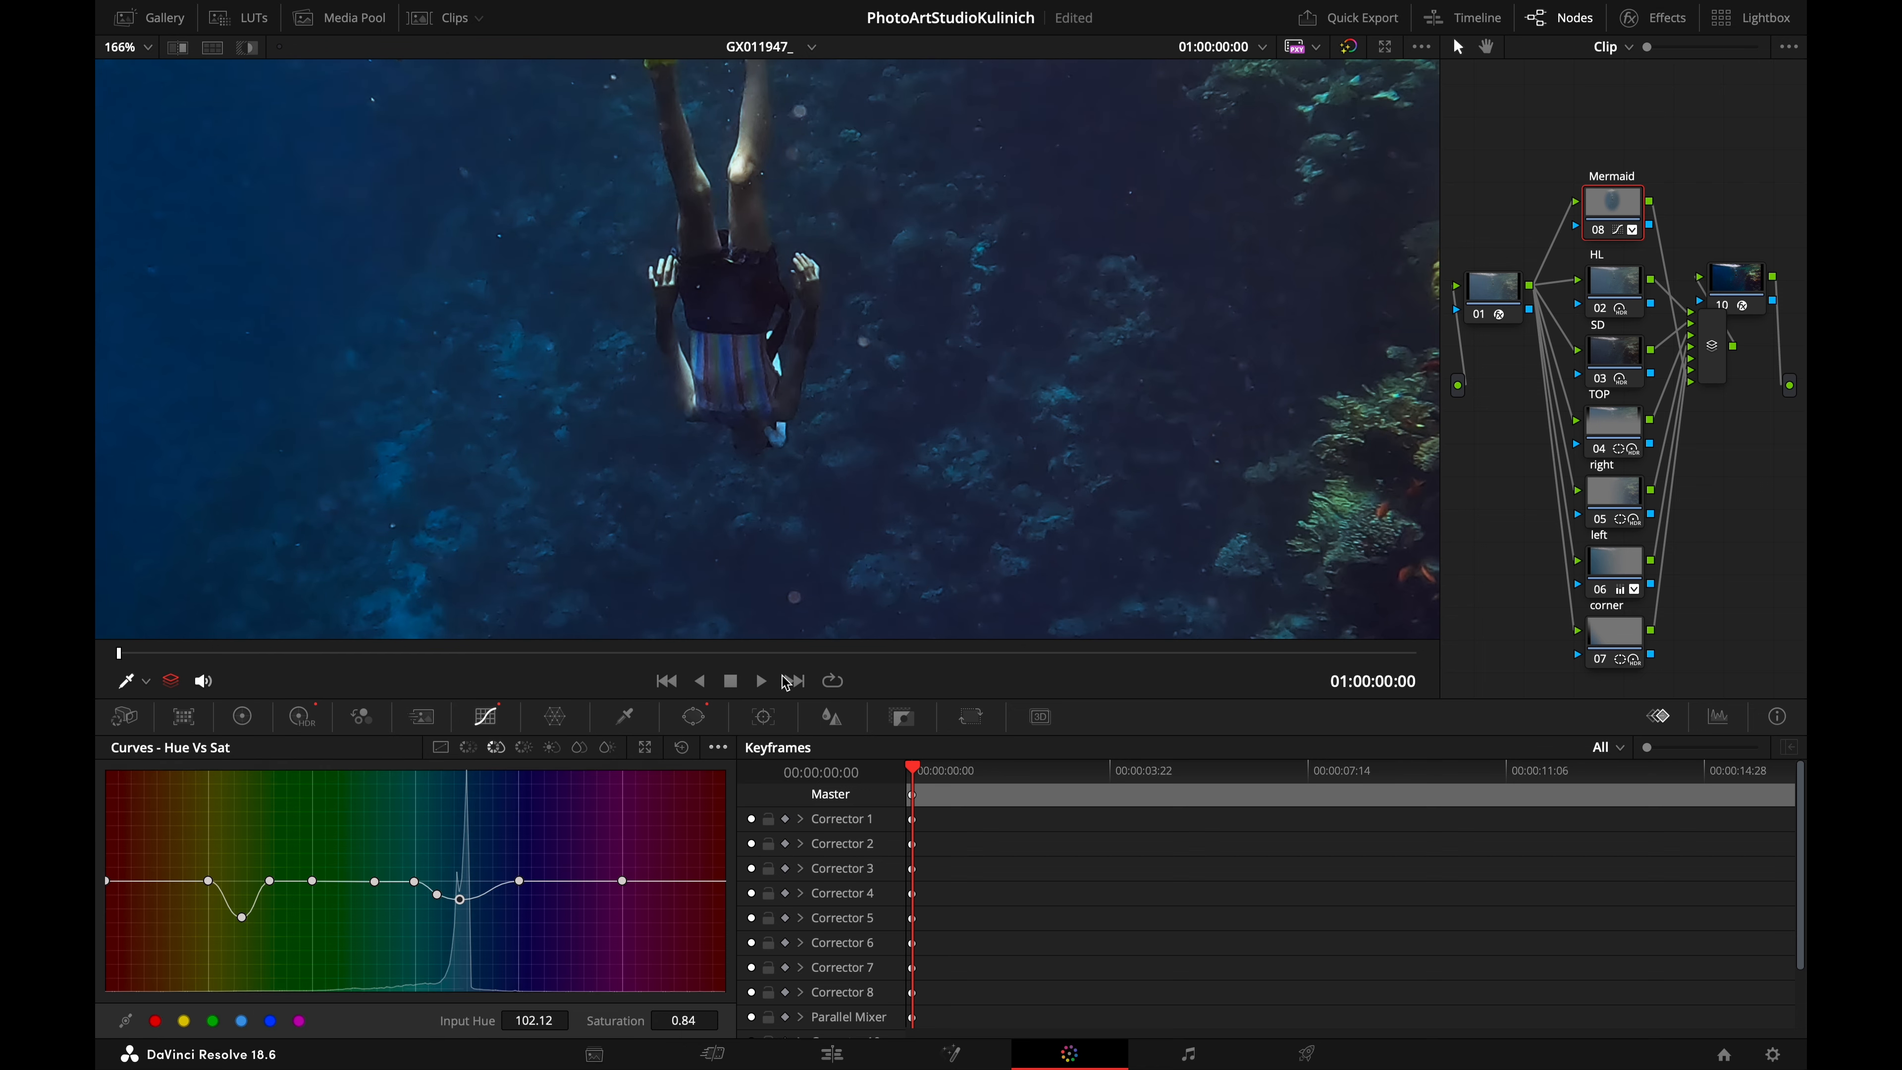
pyautogui.scroll(-6, 776, 493)
pyautogui.scroll(2, 775, 493)
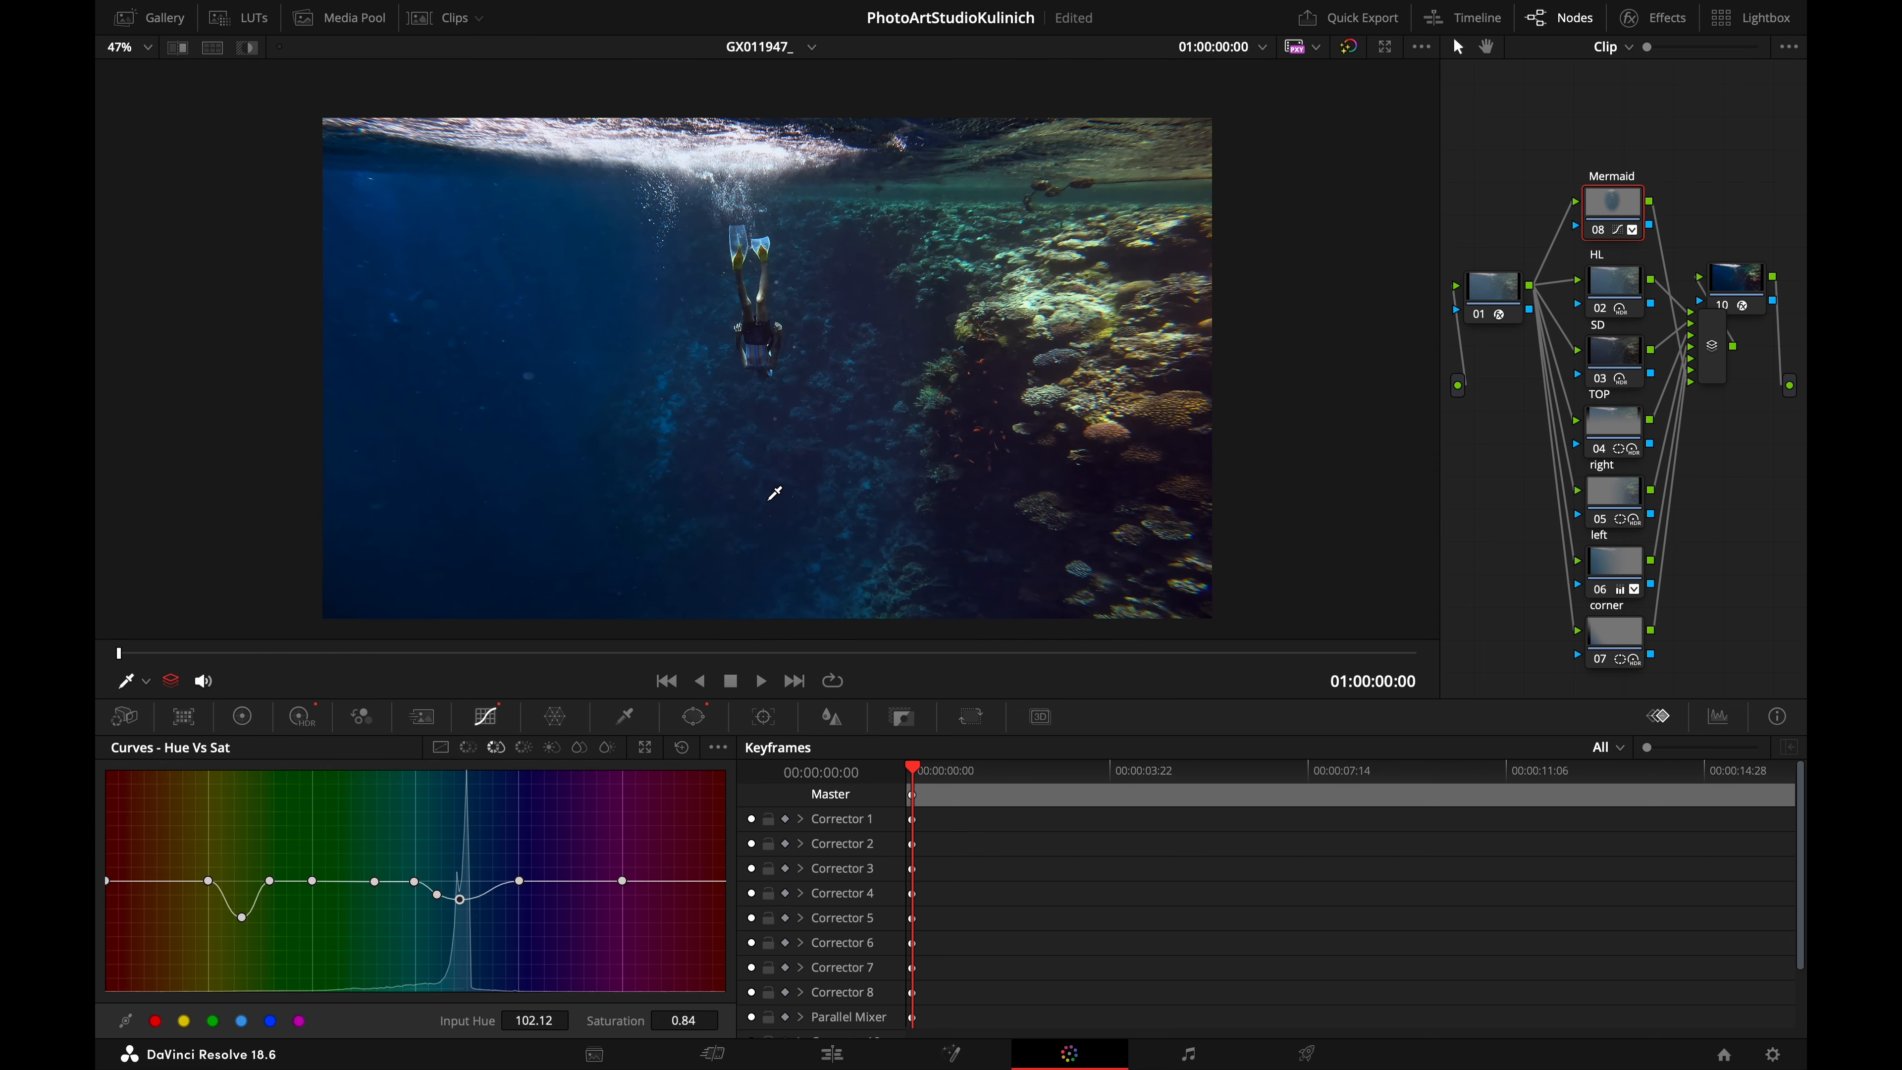
pyautogui.press('space')
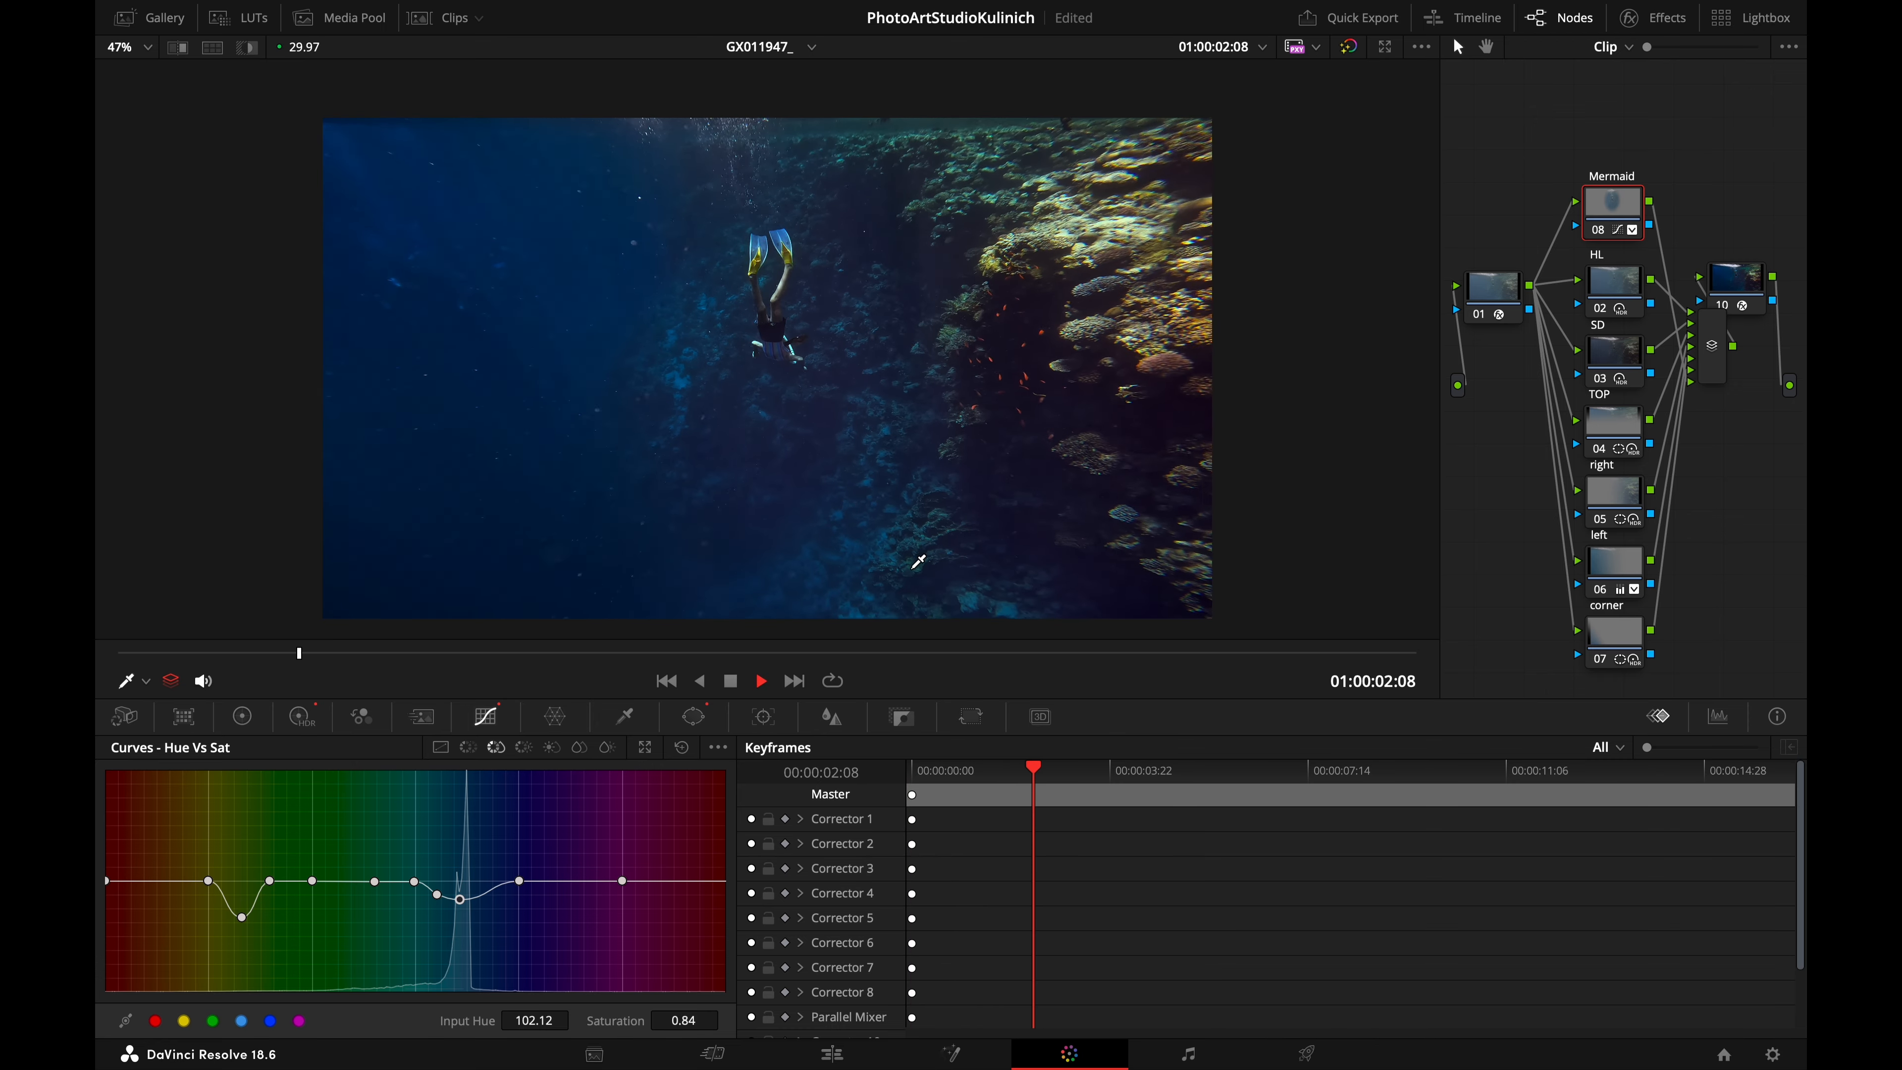
pyautogui.press('space')
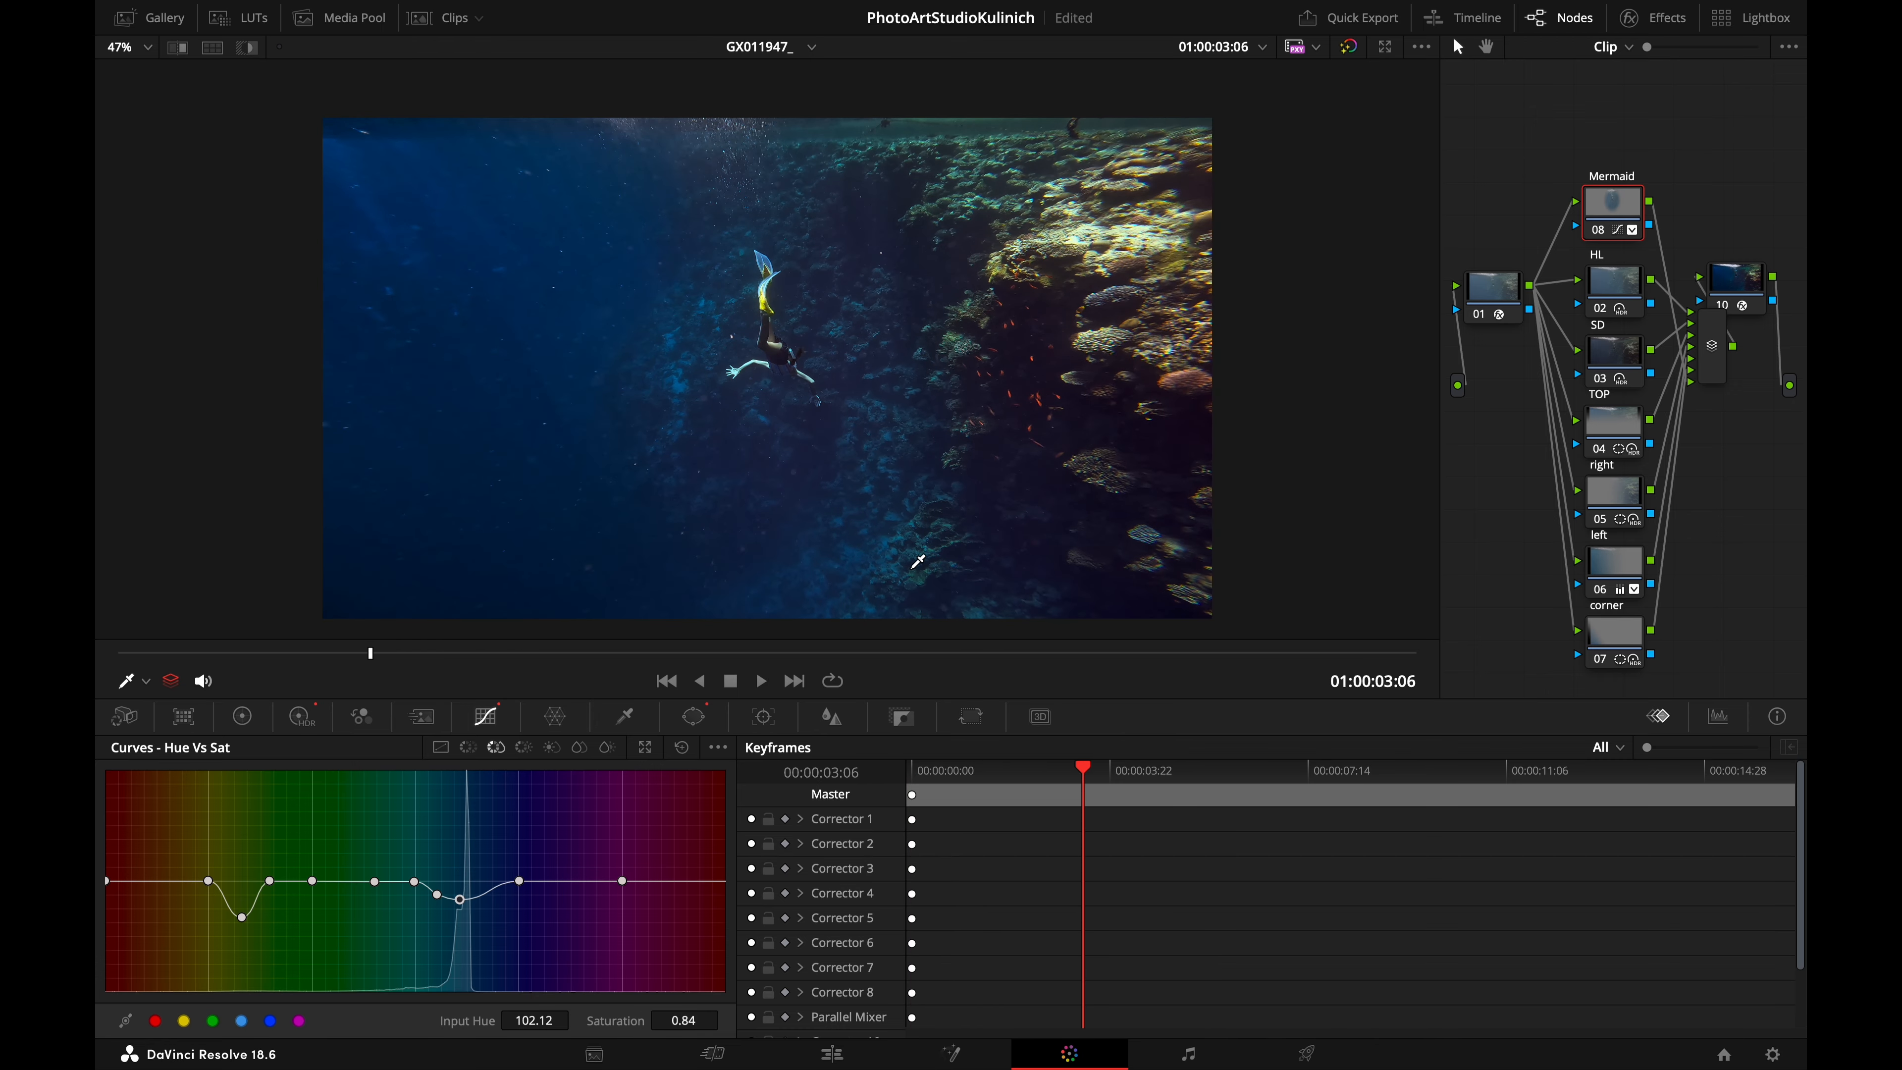
# Try the circular window at pan 50.22 and tilt 51.13 at 01:00:03:06, and play the clip to 01:00:12:14
pyautogui.click(693, 716)
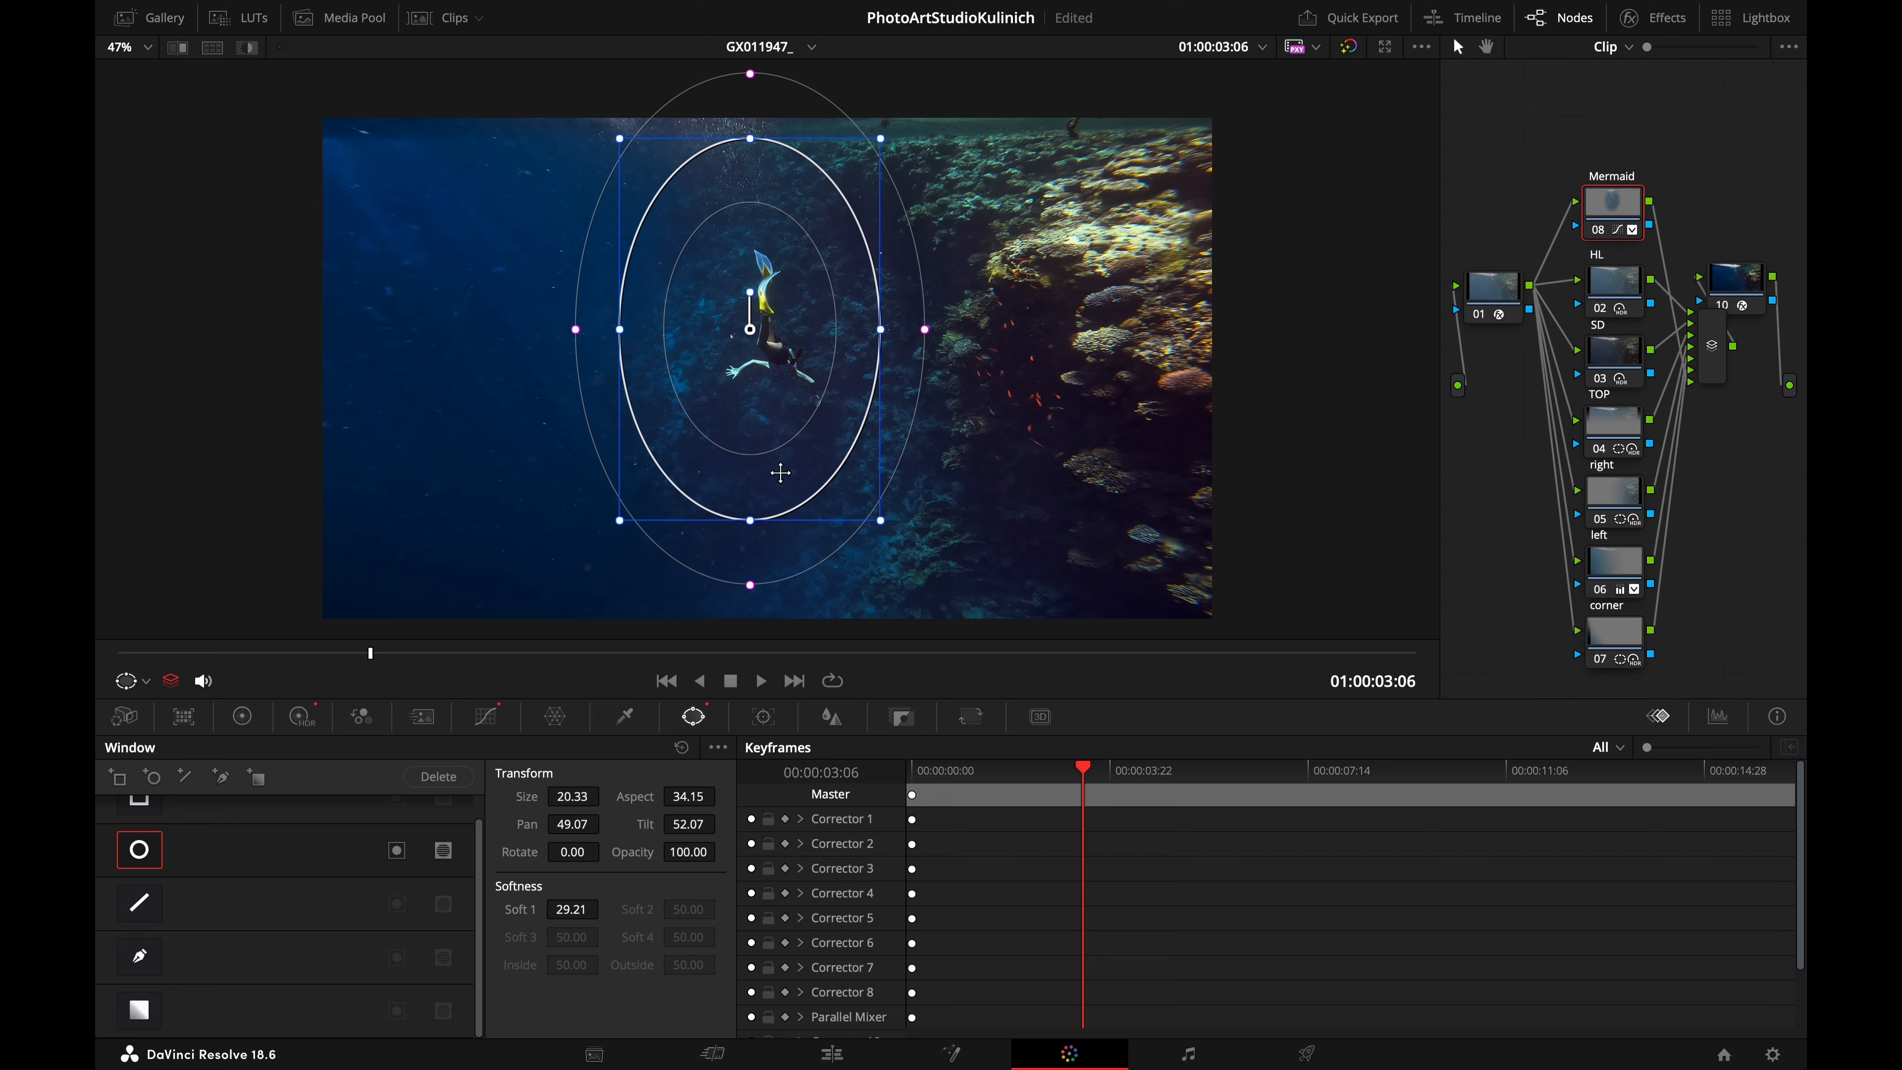
pyautogui.moveTo(774, 363); pyautogui.dragTo(796, 380)
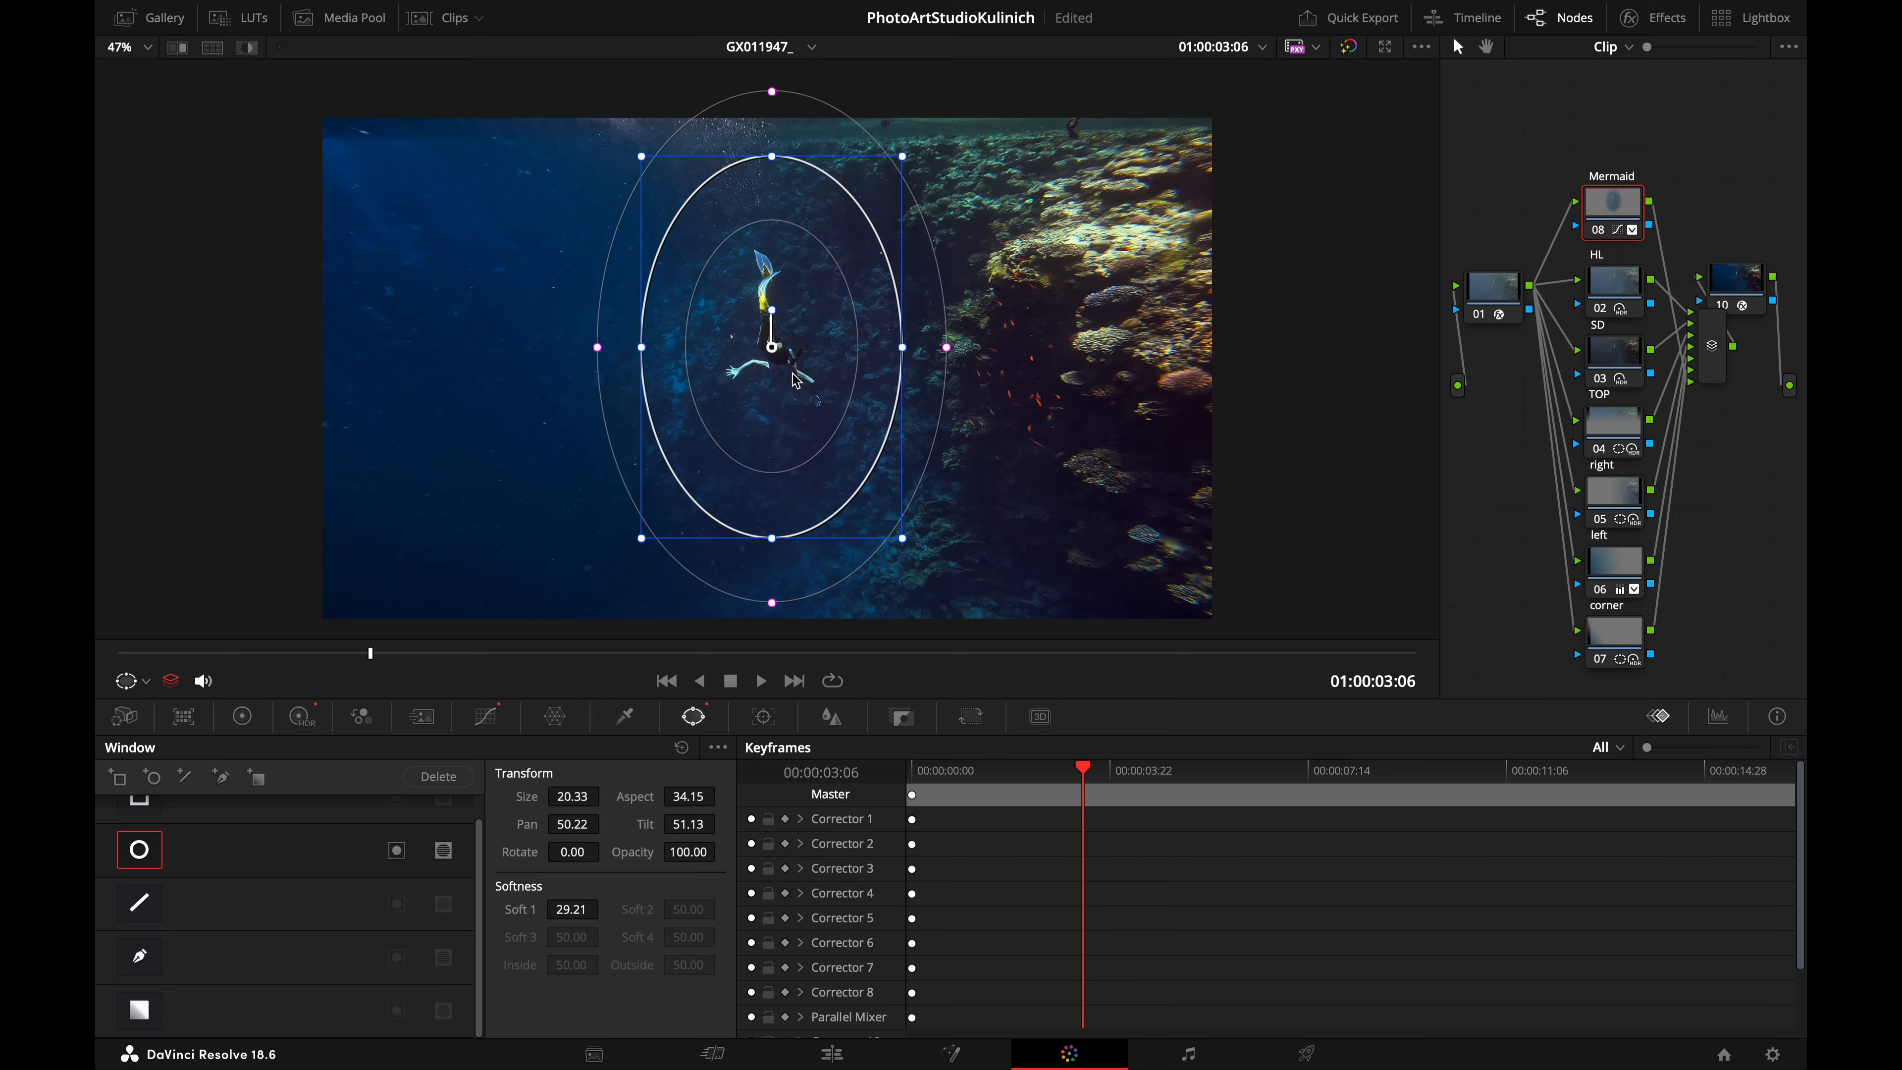
pyautogui.press('space')
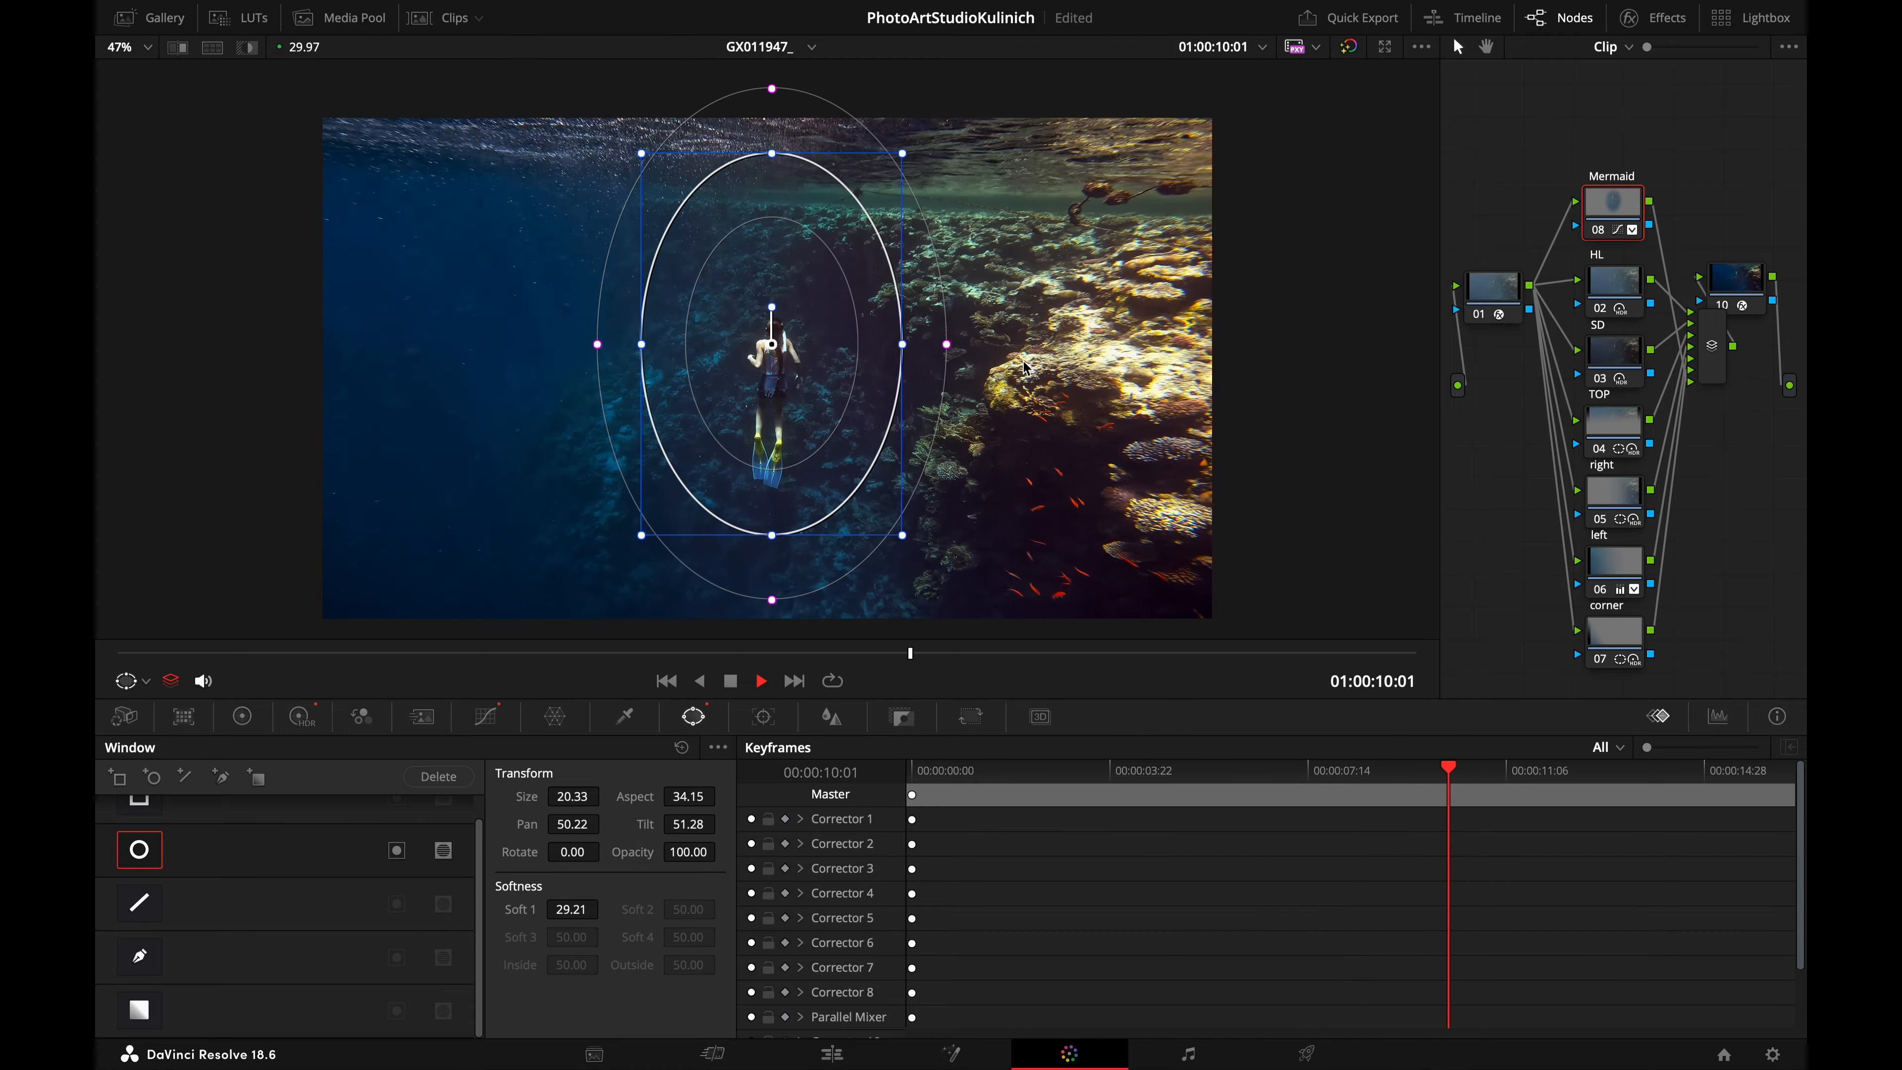
pyautogui.press('space')
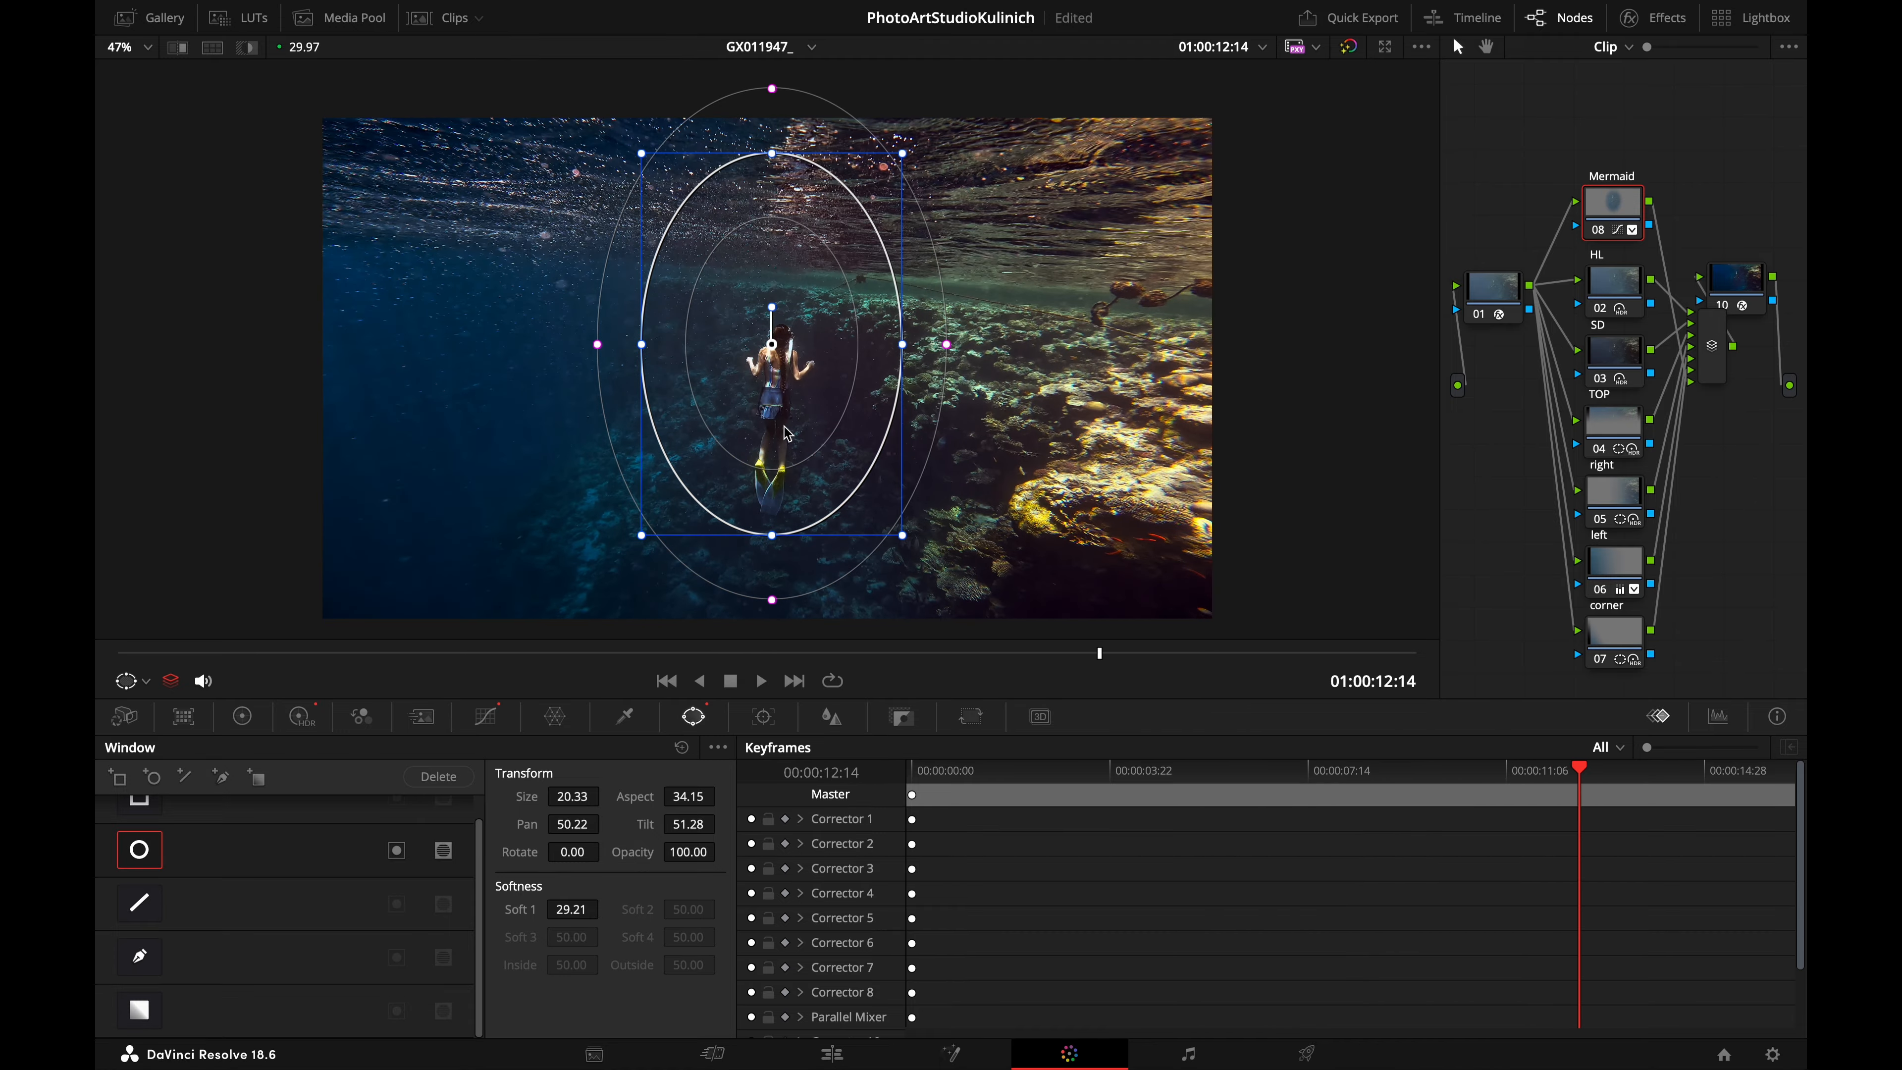
# On the first frame, place the window at pan 49.59, tilt 52.12, with size 19.67, aspect 33.05 and softness 44.00
pyautogui.press('Home')
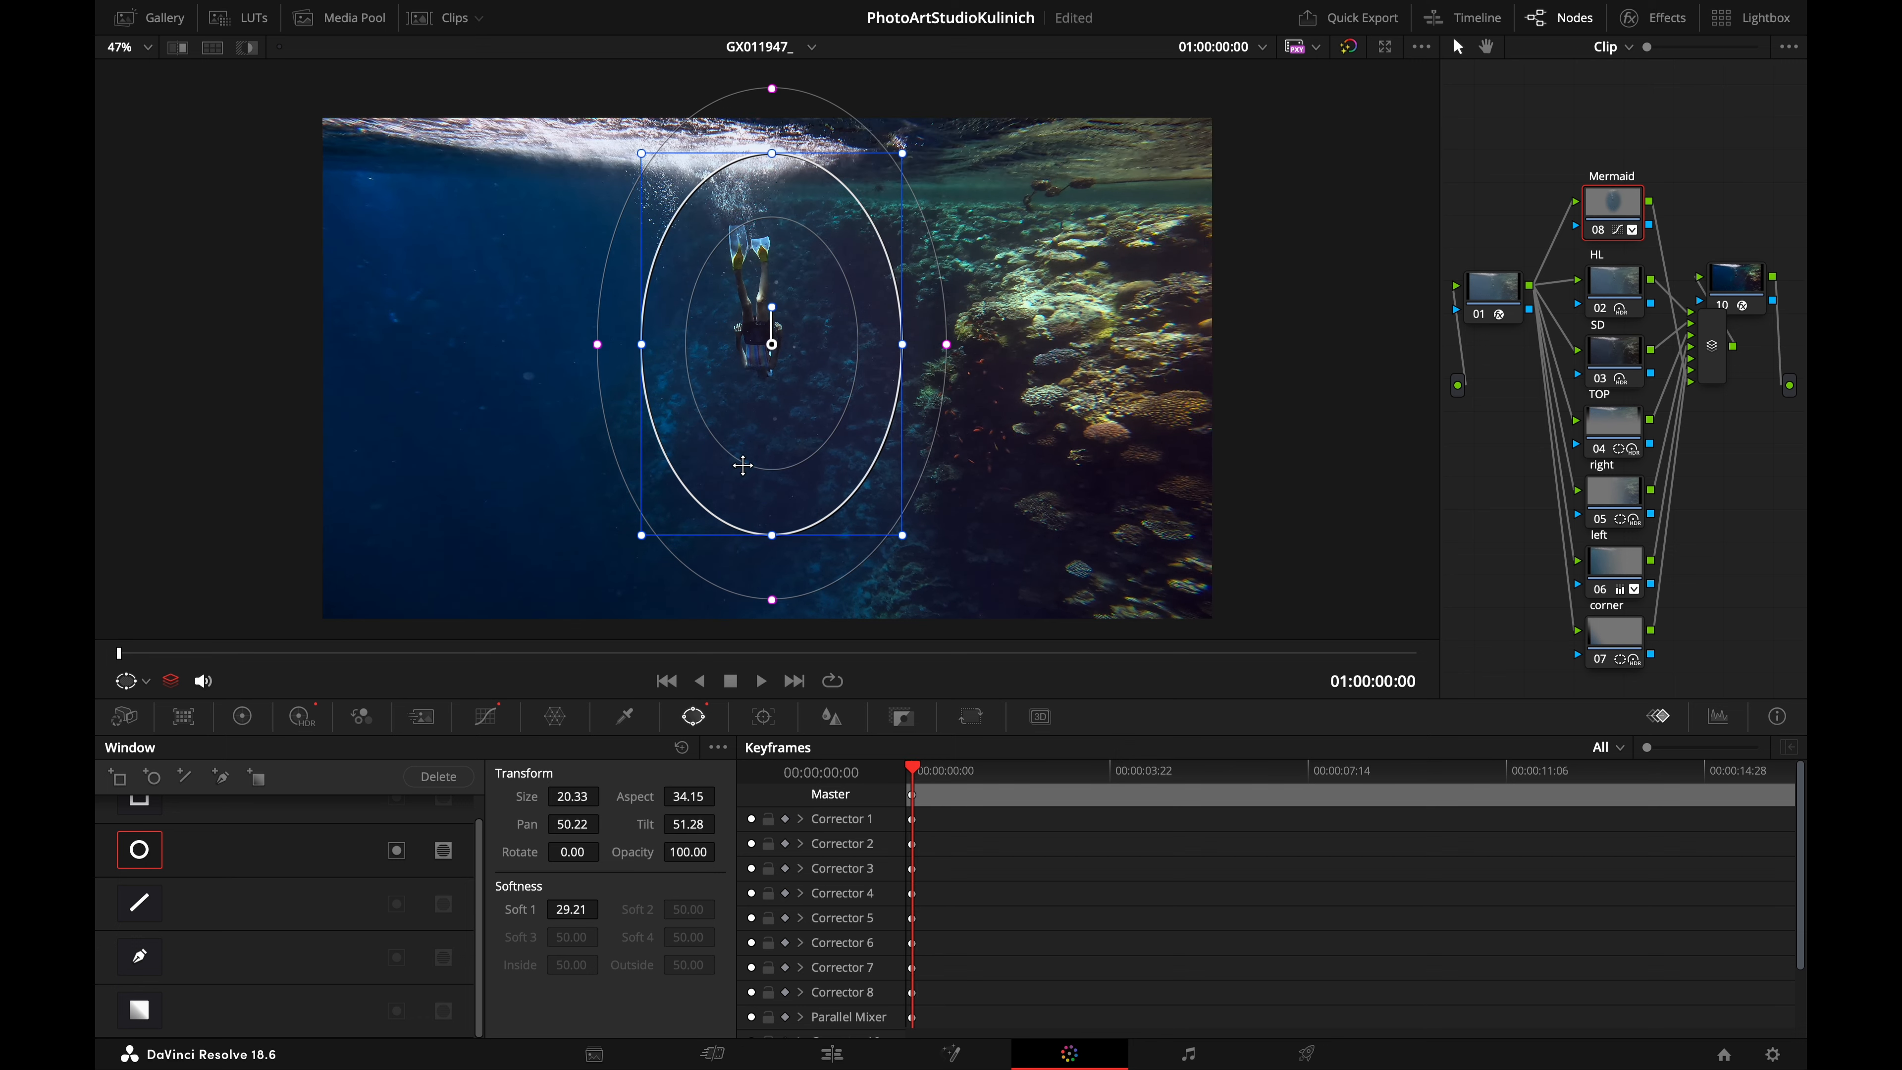
pyautogui.moveTo(777, 354); pyautogui.dragTo(766, 338)
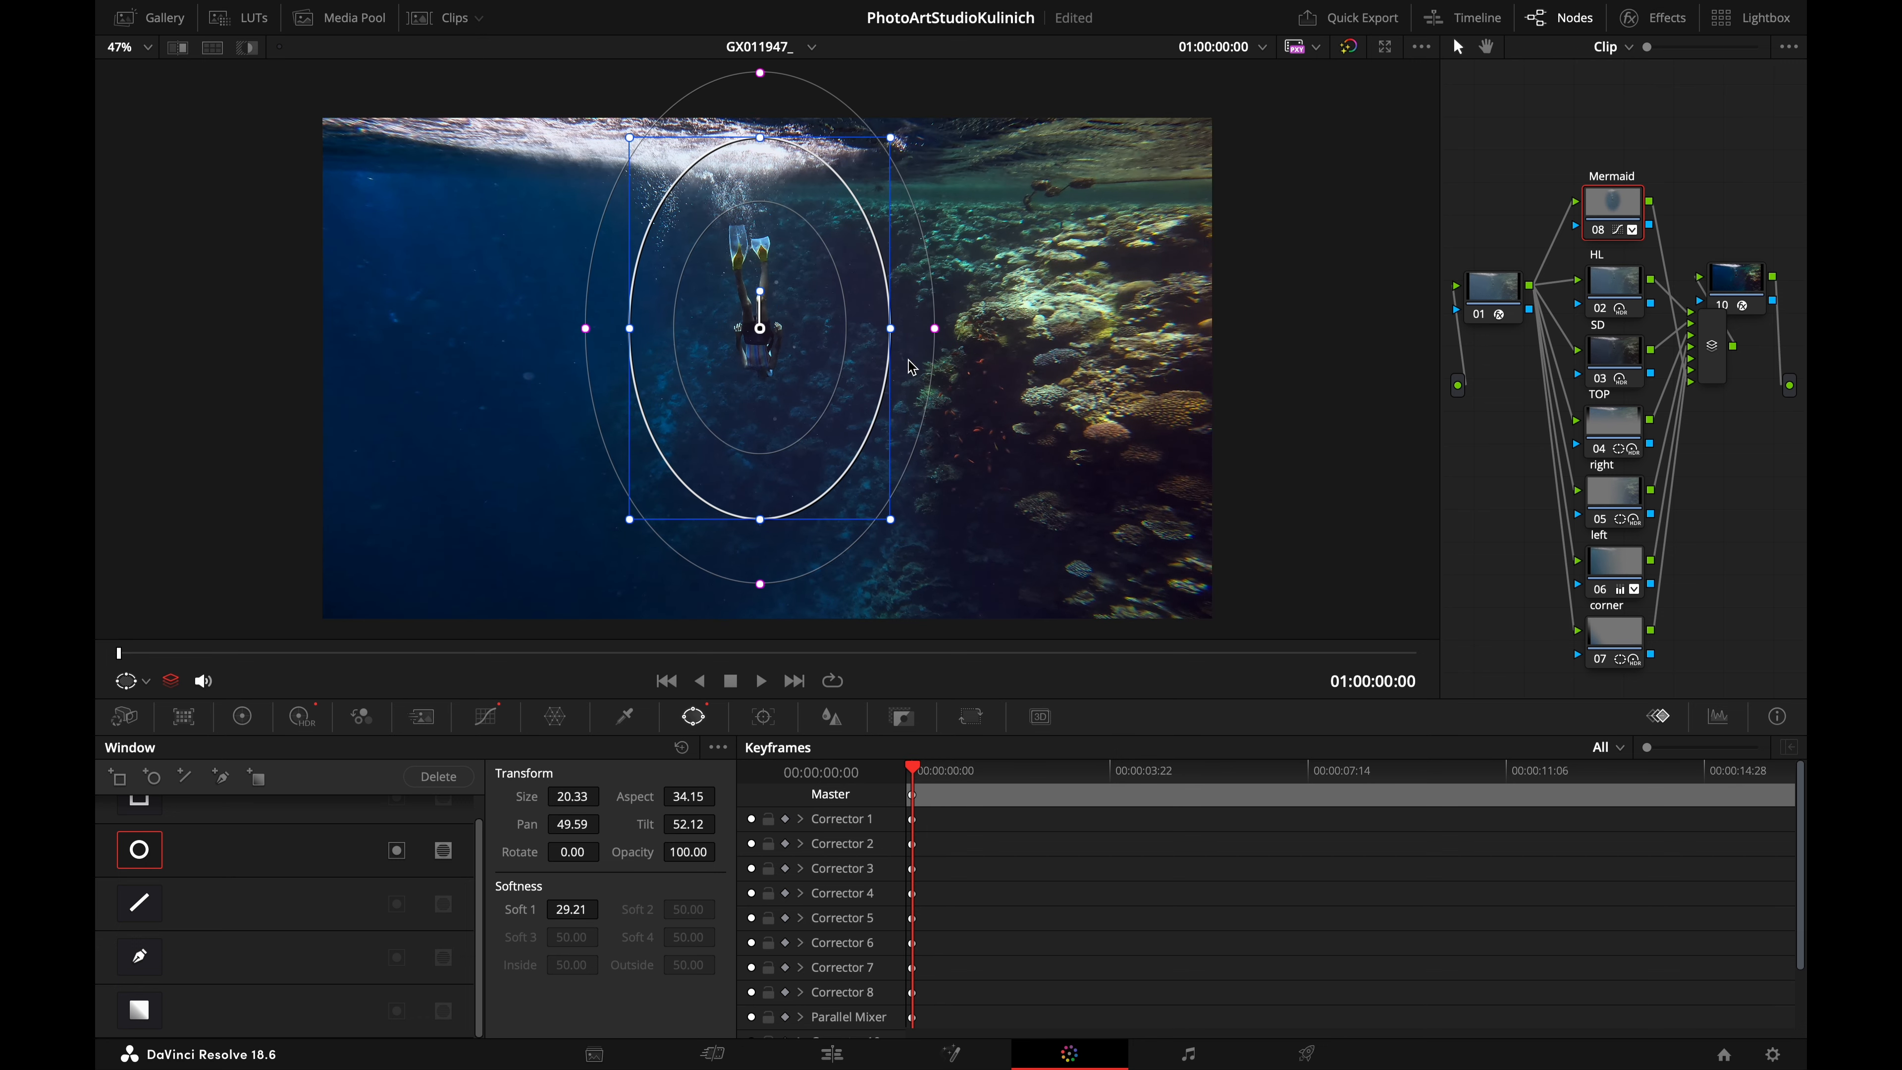
pyautogui.moveTo(891, 329); pyautogui.dragTo(952, 330)
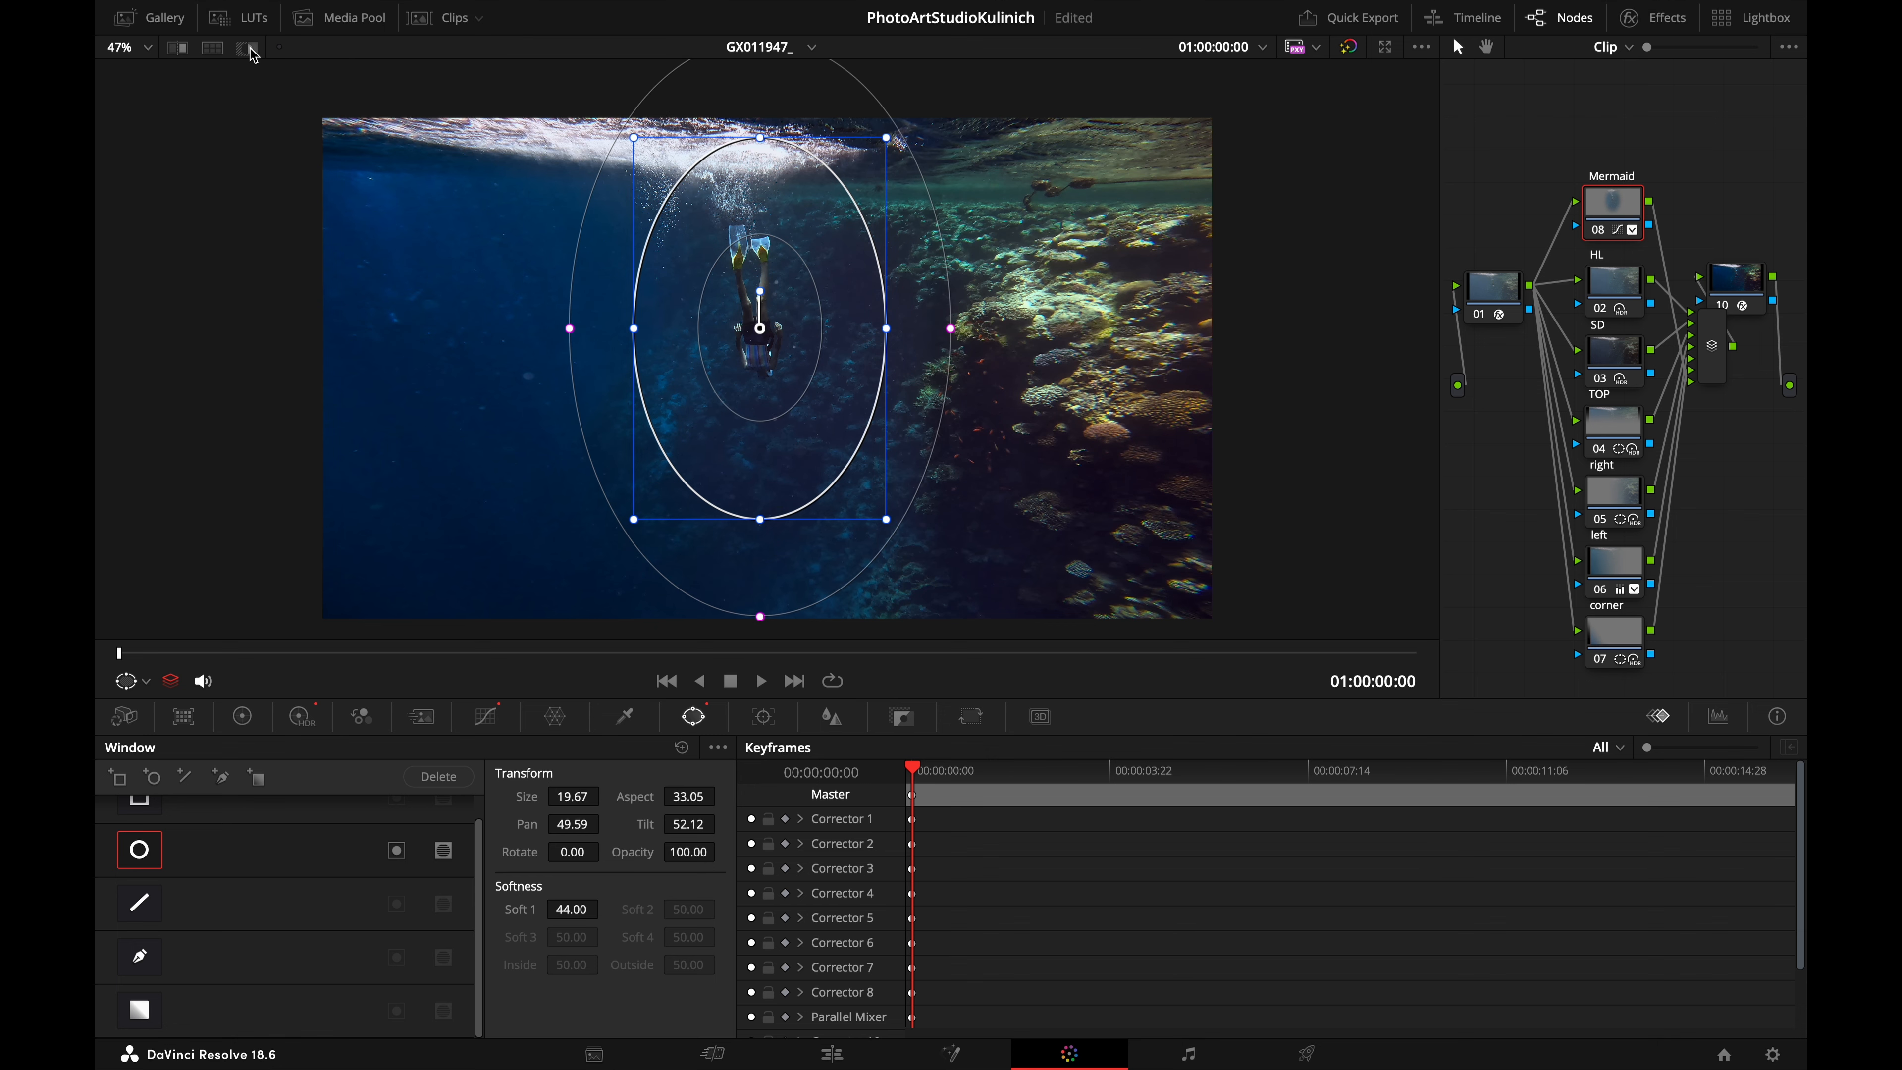
# Check the diver correction by toggling the highlight view and switching the Mermaid node off and on
pyautogui.click(251, 50)
pyautogui.click(251, 49)
pyautogui.scroll(2, 785, 401)
pyautogui.scroll(3, 785, 401)
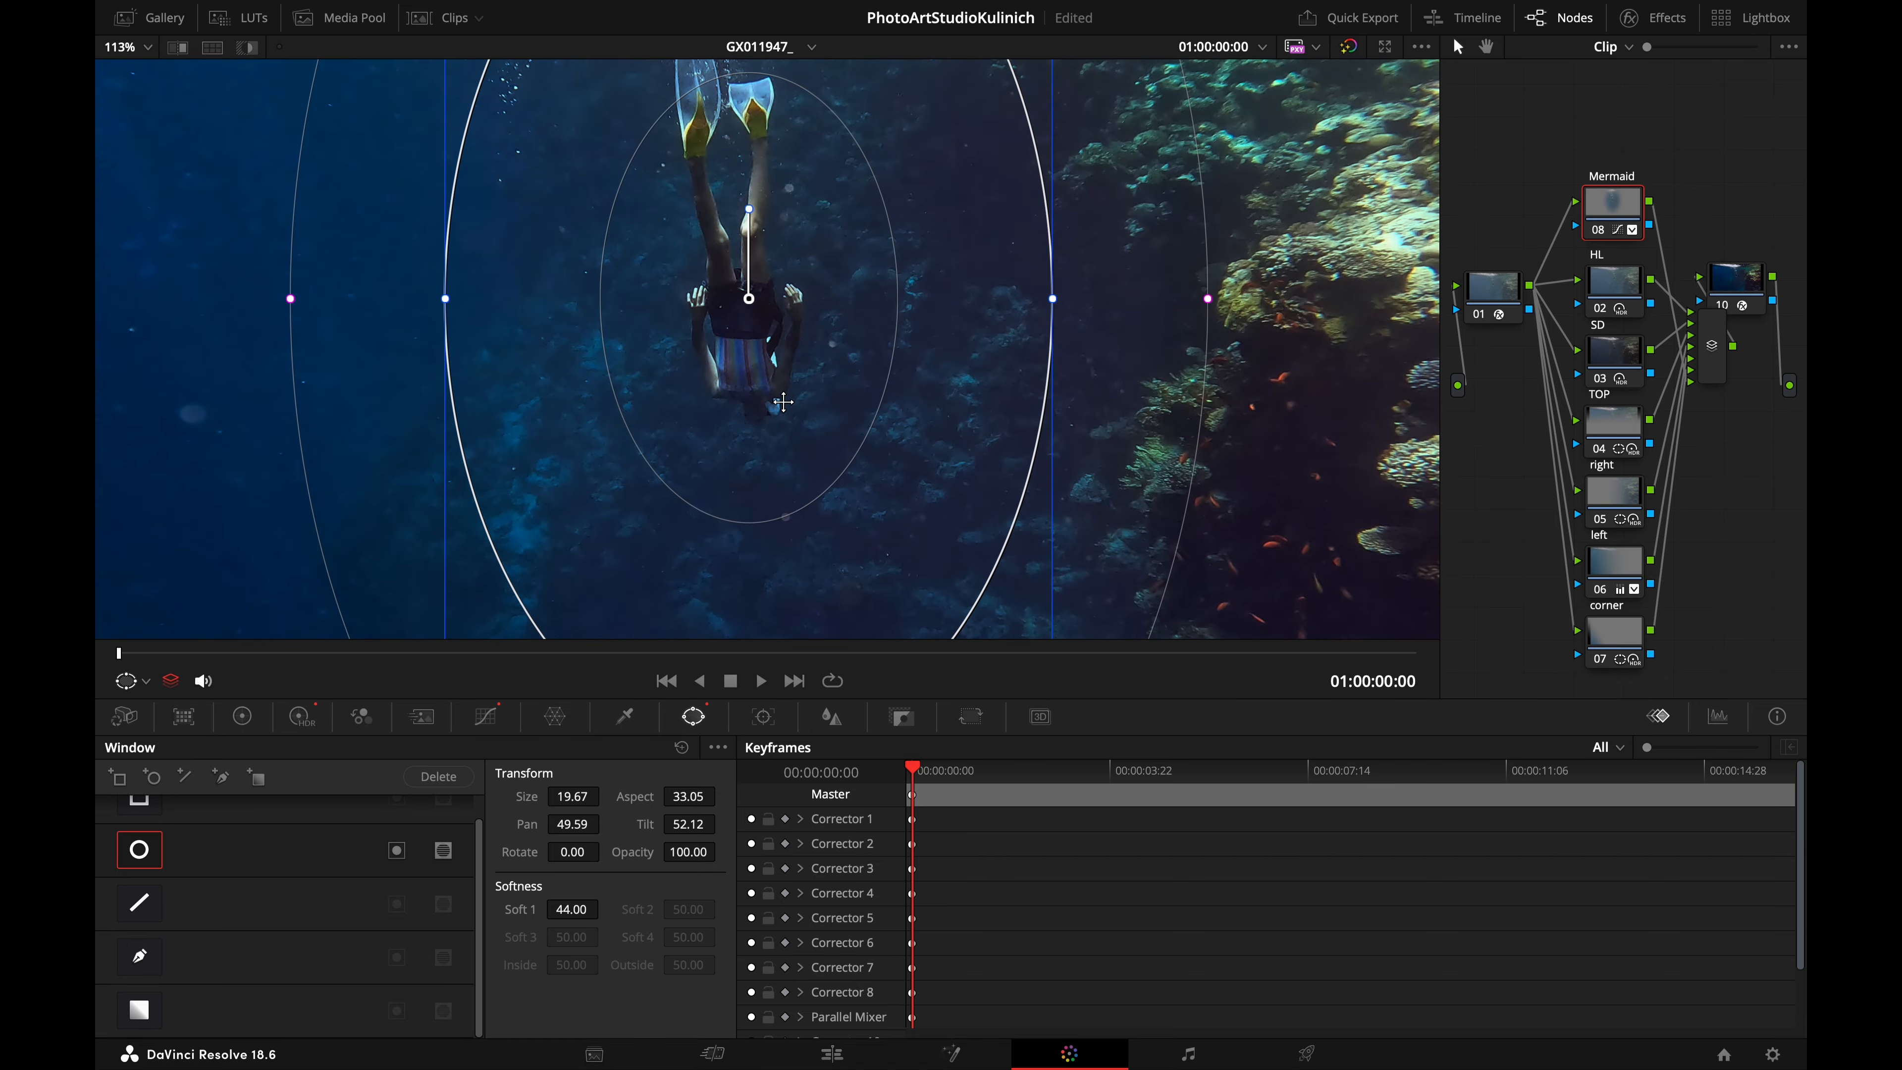
pyautogui.scroll(-4, 783, 402)
pyautogui.scroll(1, 783, 402)
pyautogui.scroll(-1, 783, 402)
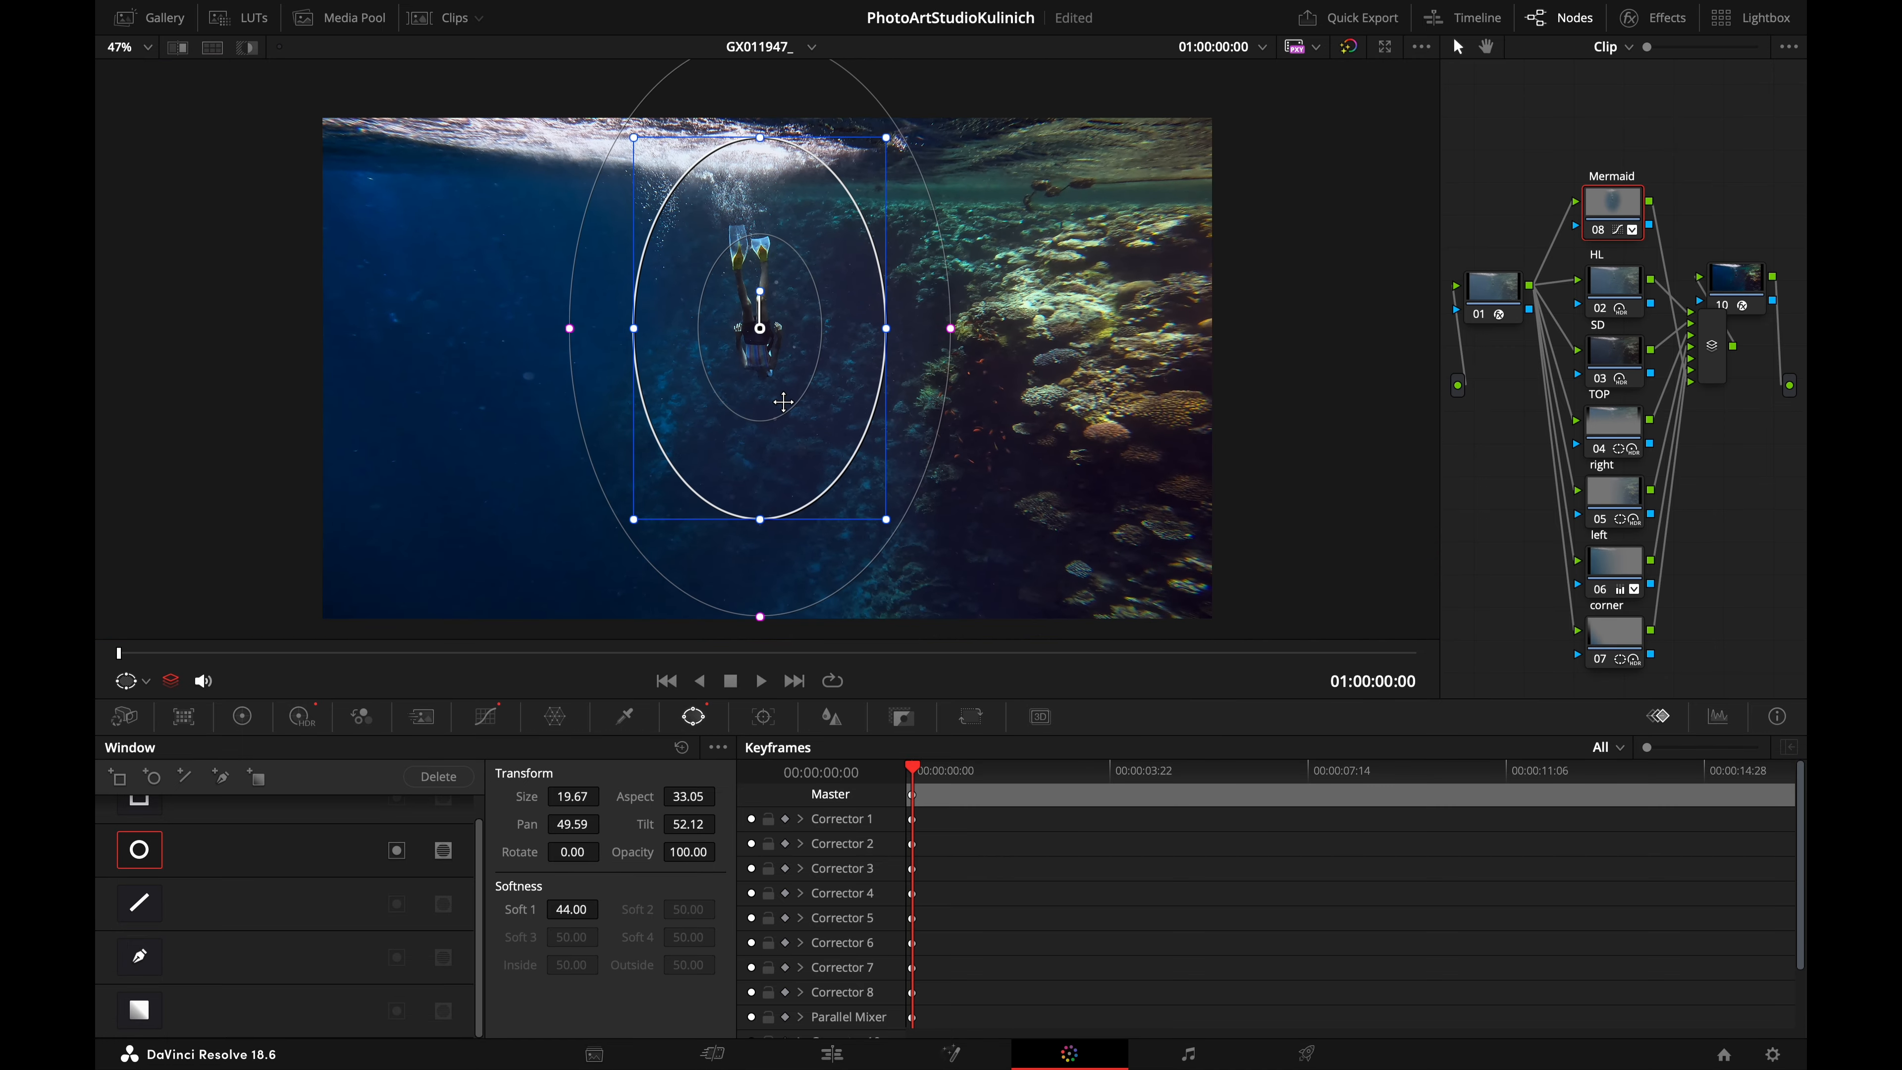
pyautogui.scroll(-1, 784, 402)
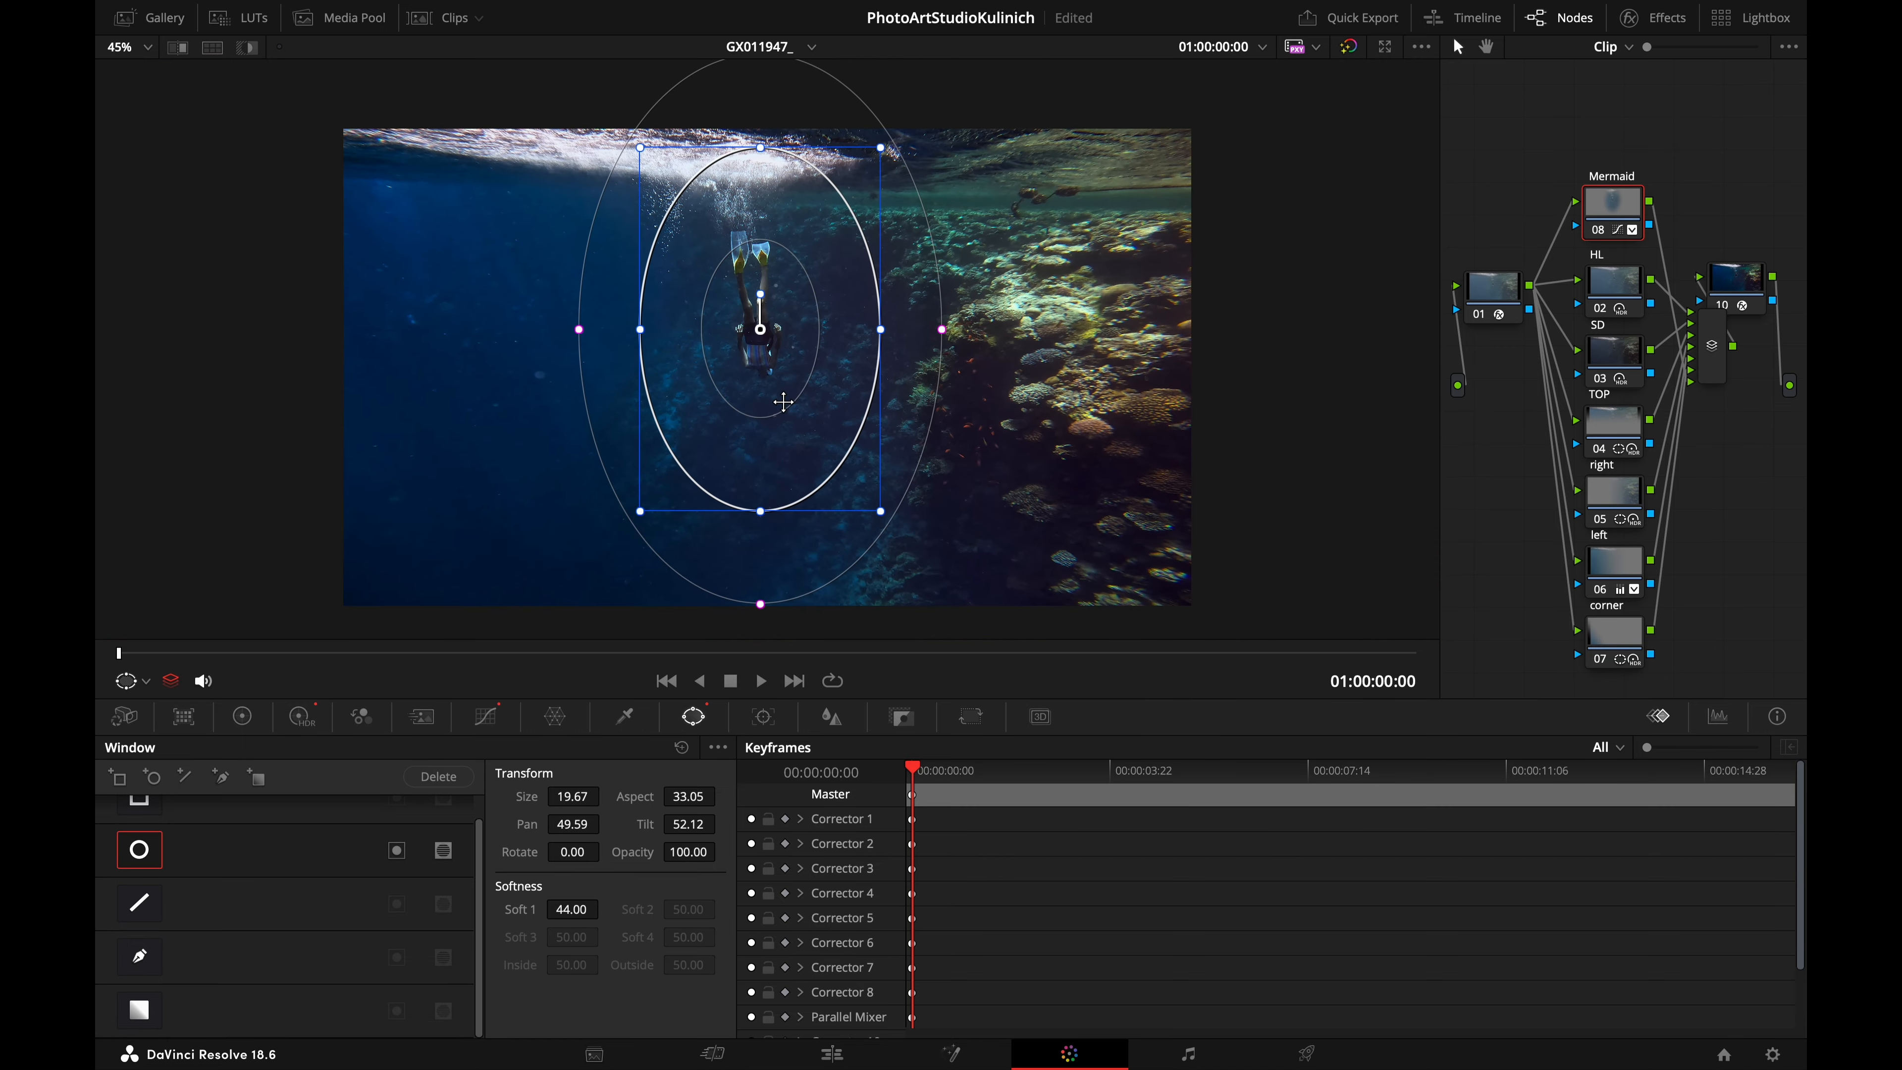
pyautogui.click(1605, 228)
pyautogui.click(1605, 229)
pyautogui.click(1605, 230)
pyautogui.click(1606, 230)
# Turn on automatic keyframing for Corrector 8, add a dynamic keyframe on the first frame, and track the window forward
pyautogui.click(764, 716)
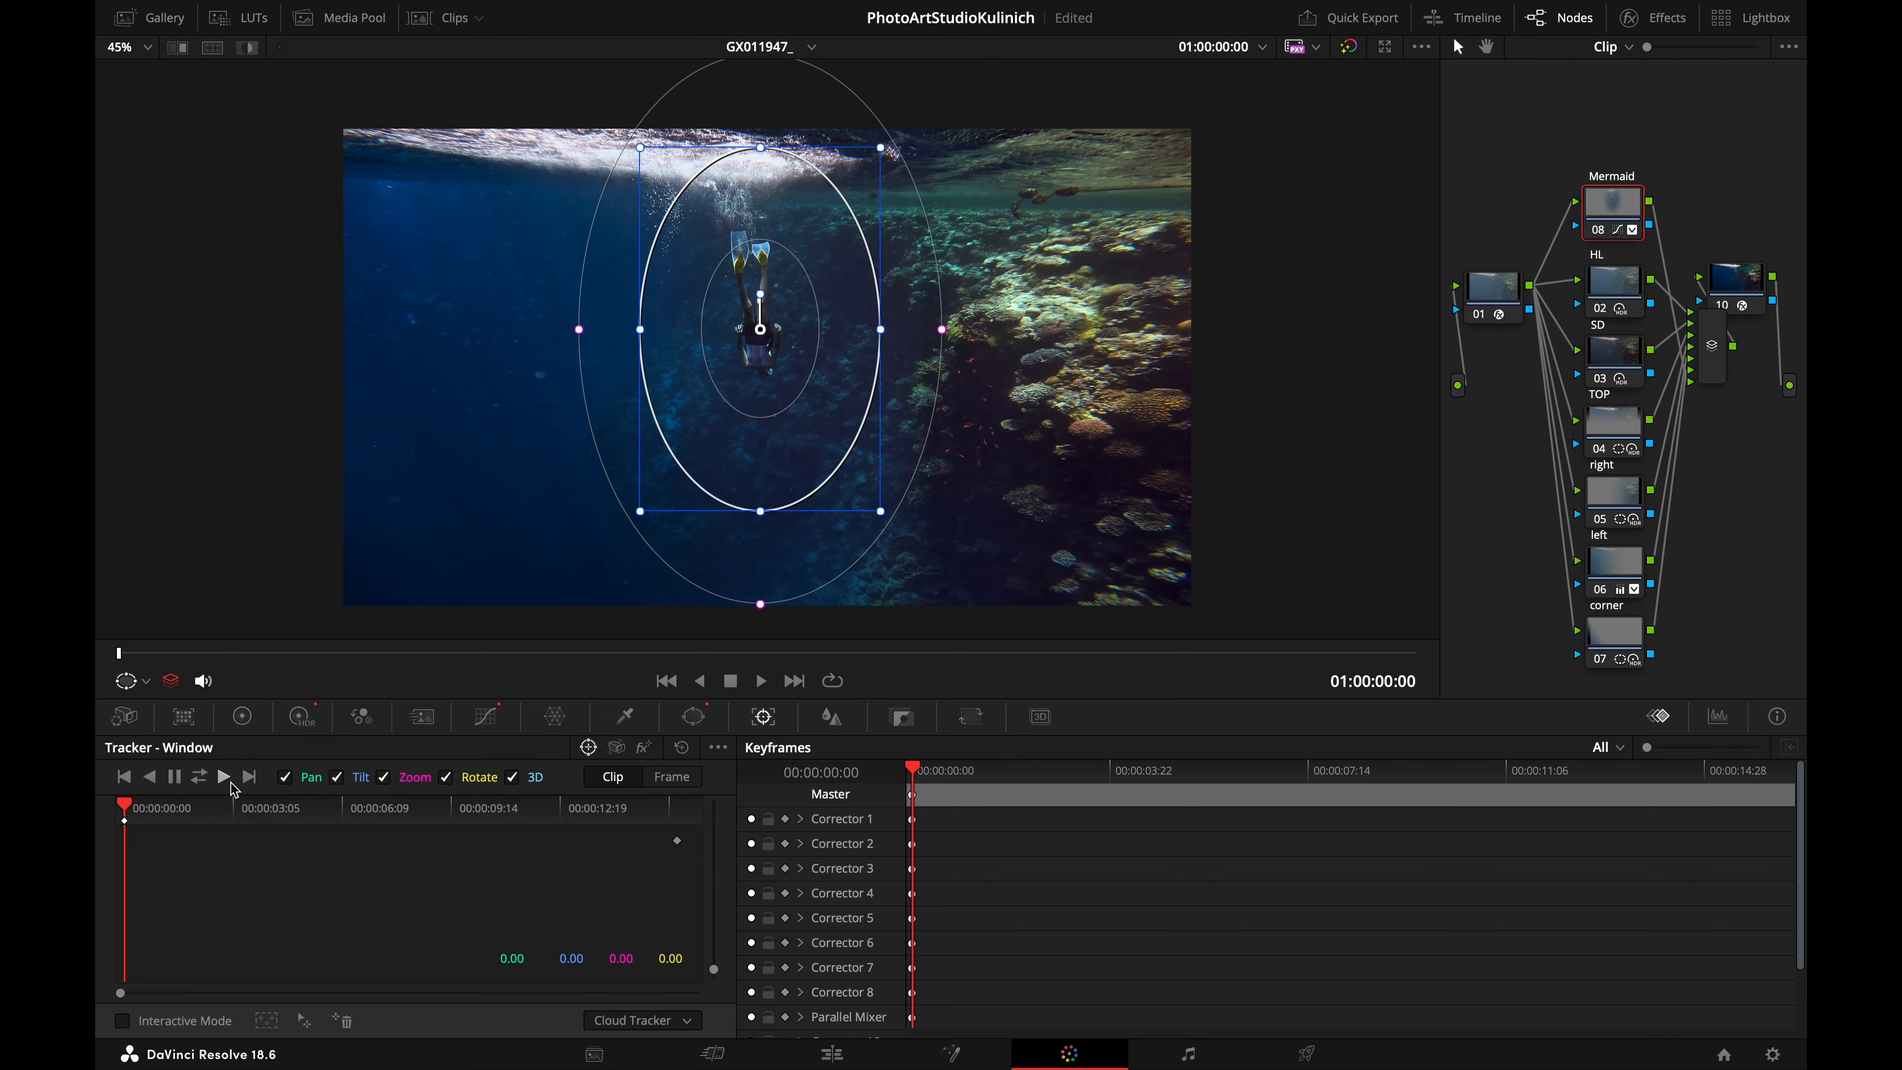
pyautogui.click(785, 992)
pyautogui.rightClick(913, 996)
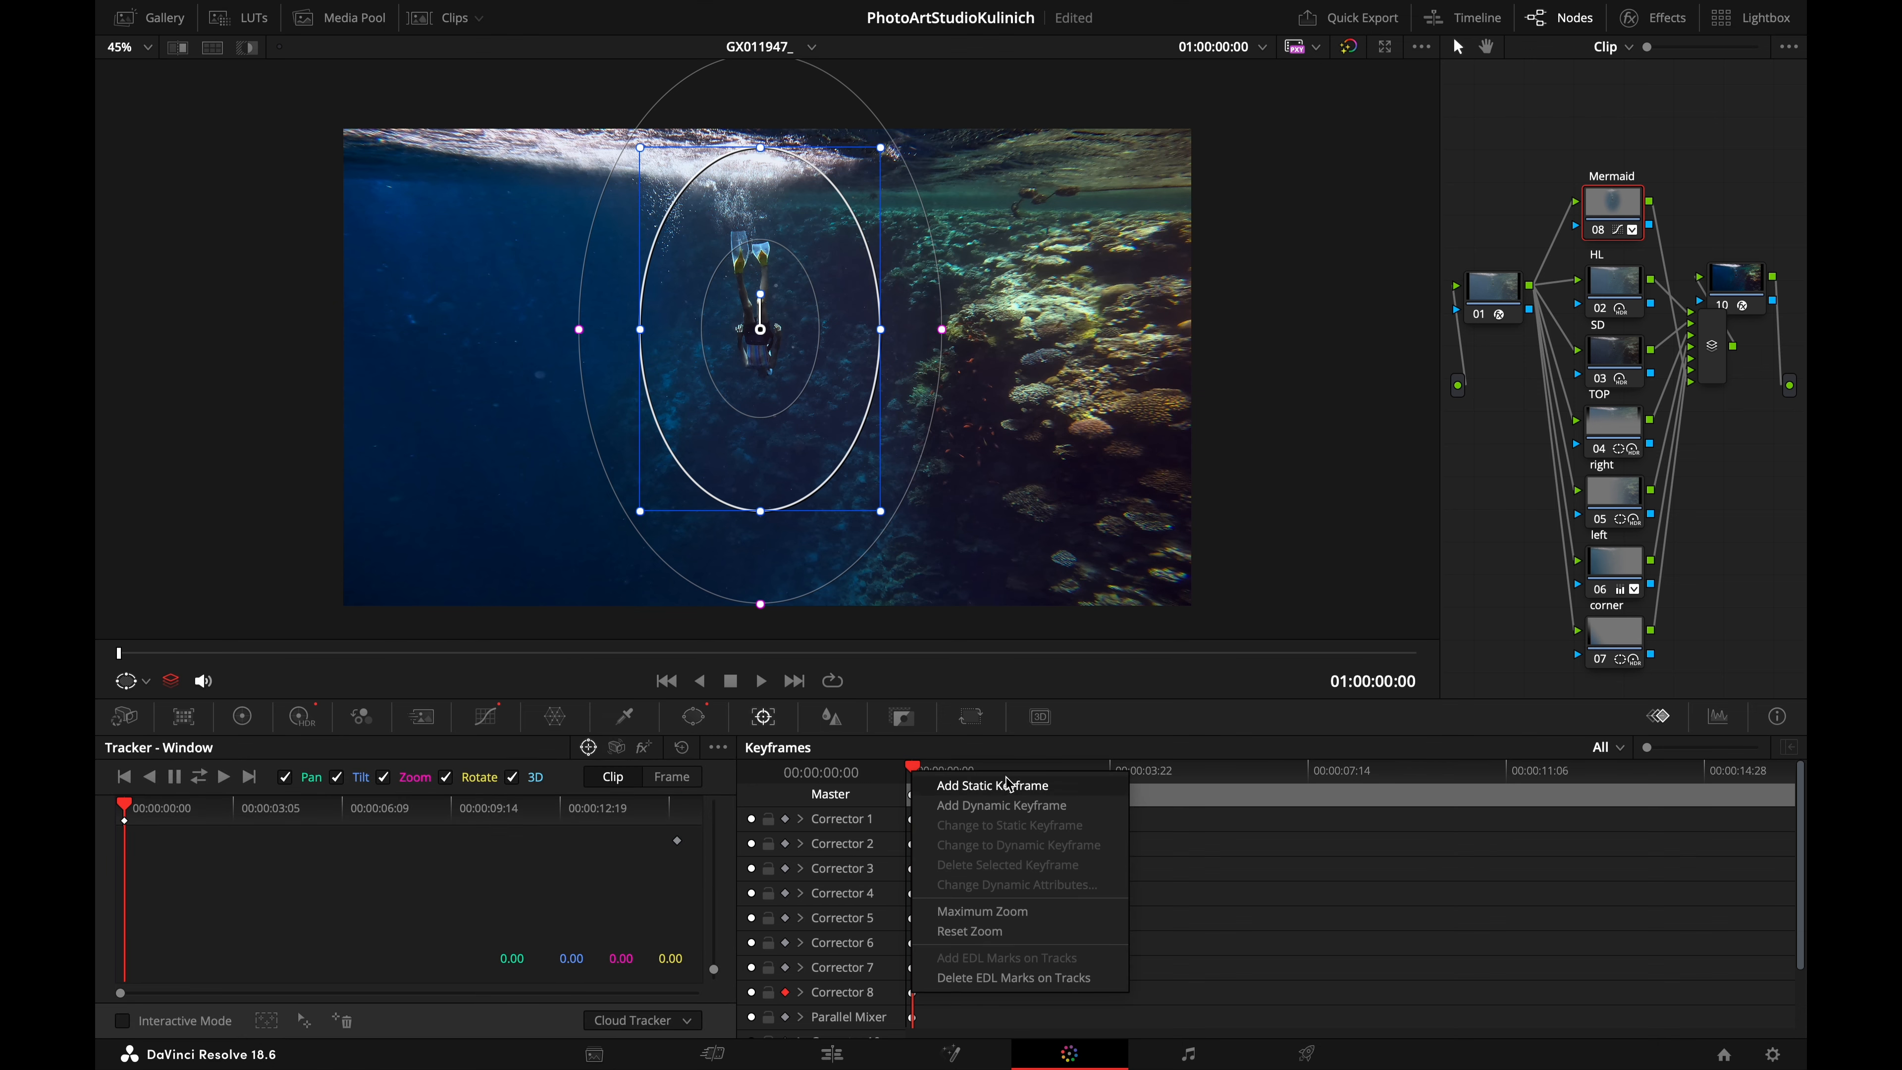
pyautogui.click(1002, 808)
pyautogui.click(225, 779)
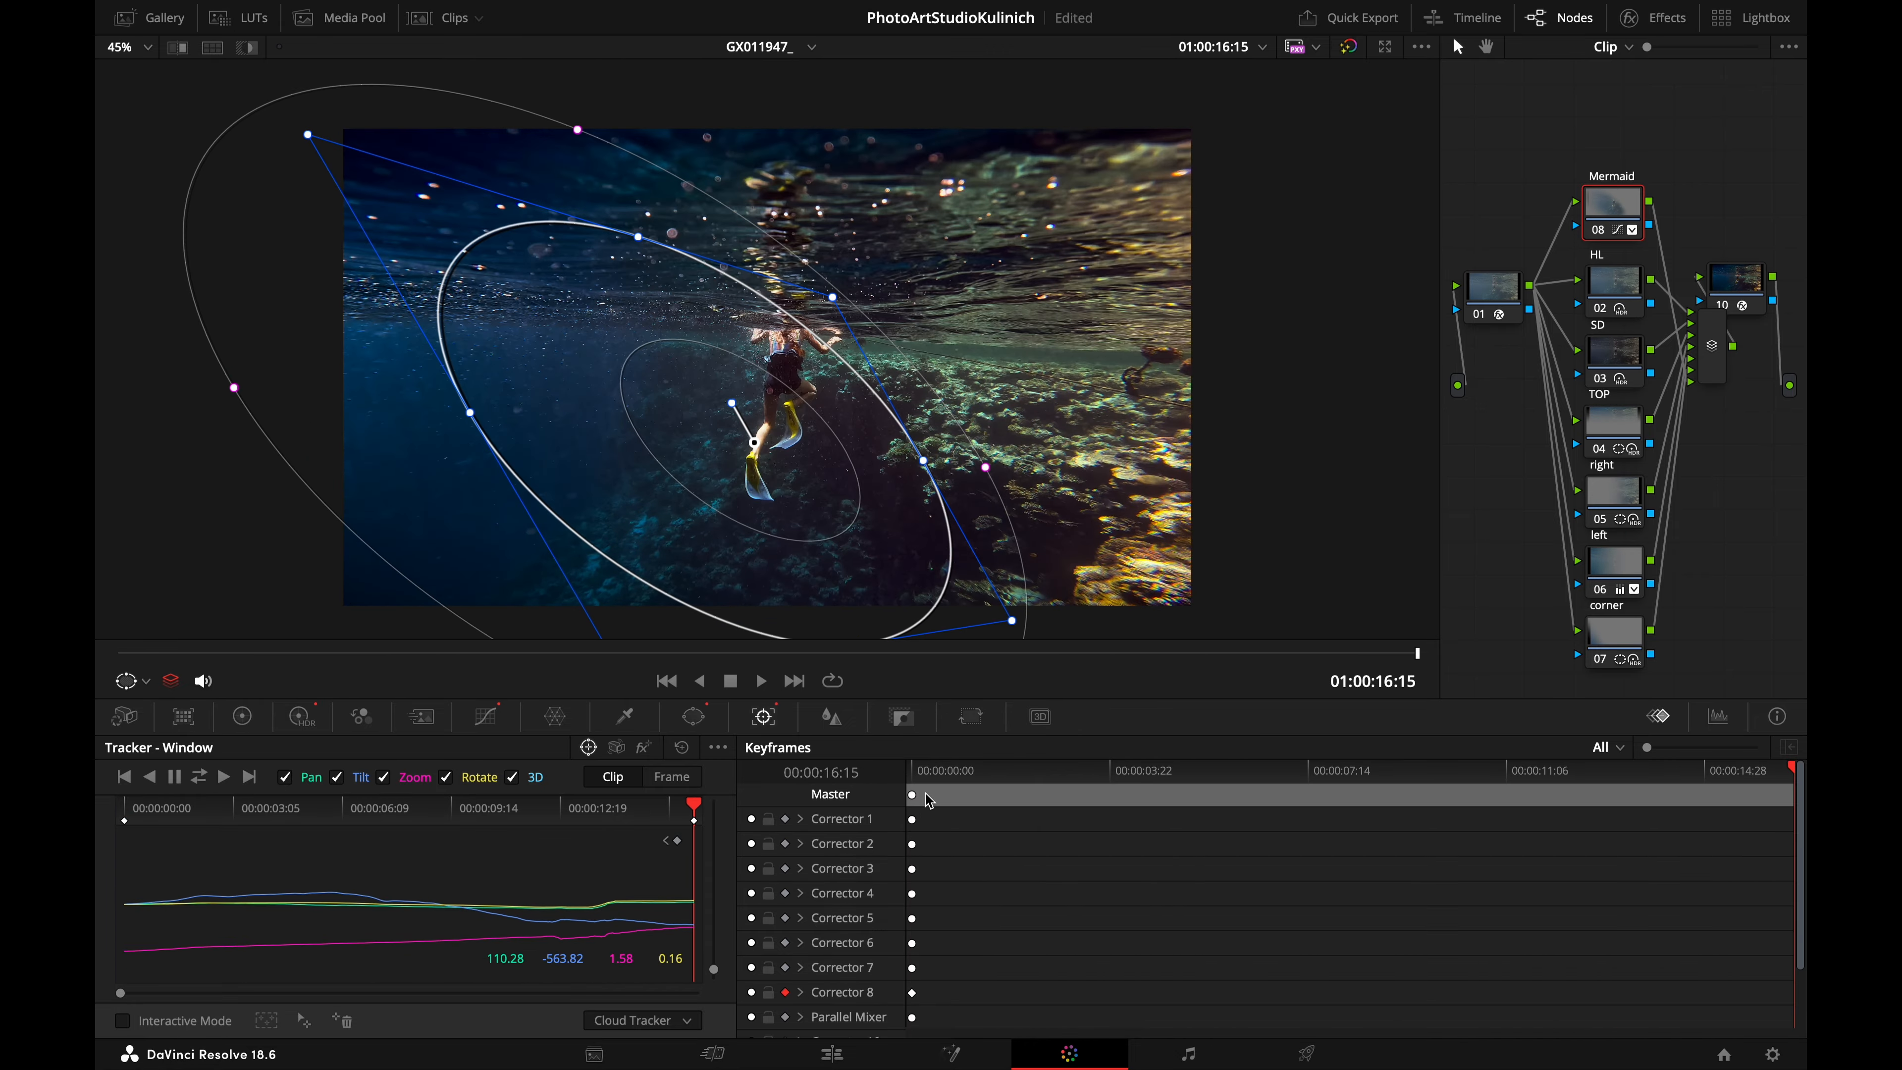
# Play the tracked clip from the start, re-centering the window on the diver at 01:00:01:17 and 01:00:02:27
pyautogui.press('Home')
pyautogui.press('space')
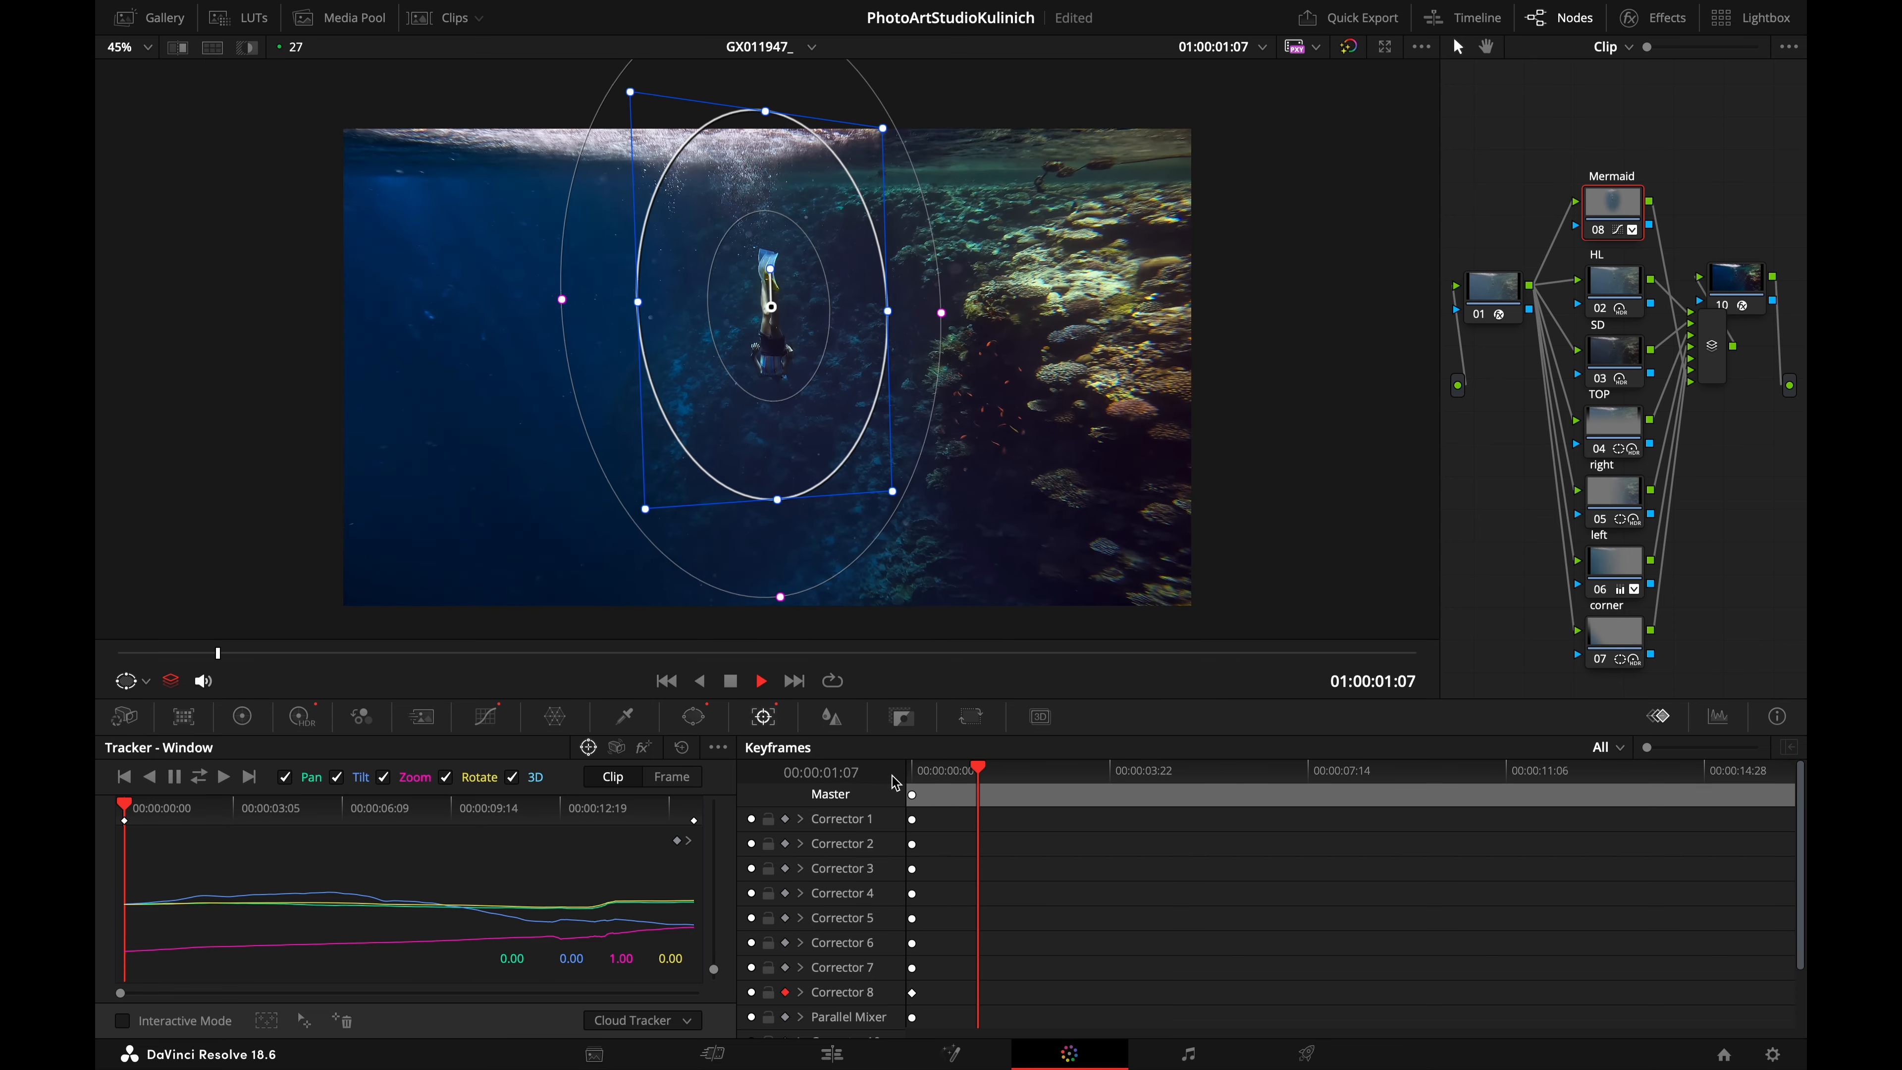
pyautogui.press('space')
pyautogui.moveTo(771, 307); pyautogui.dragTo(776, 331)
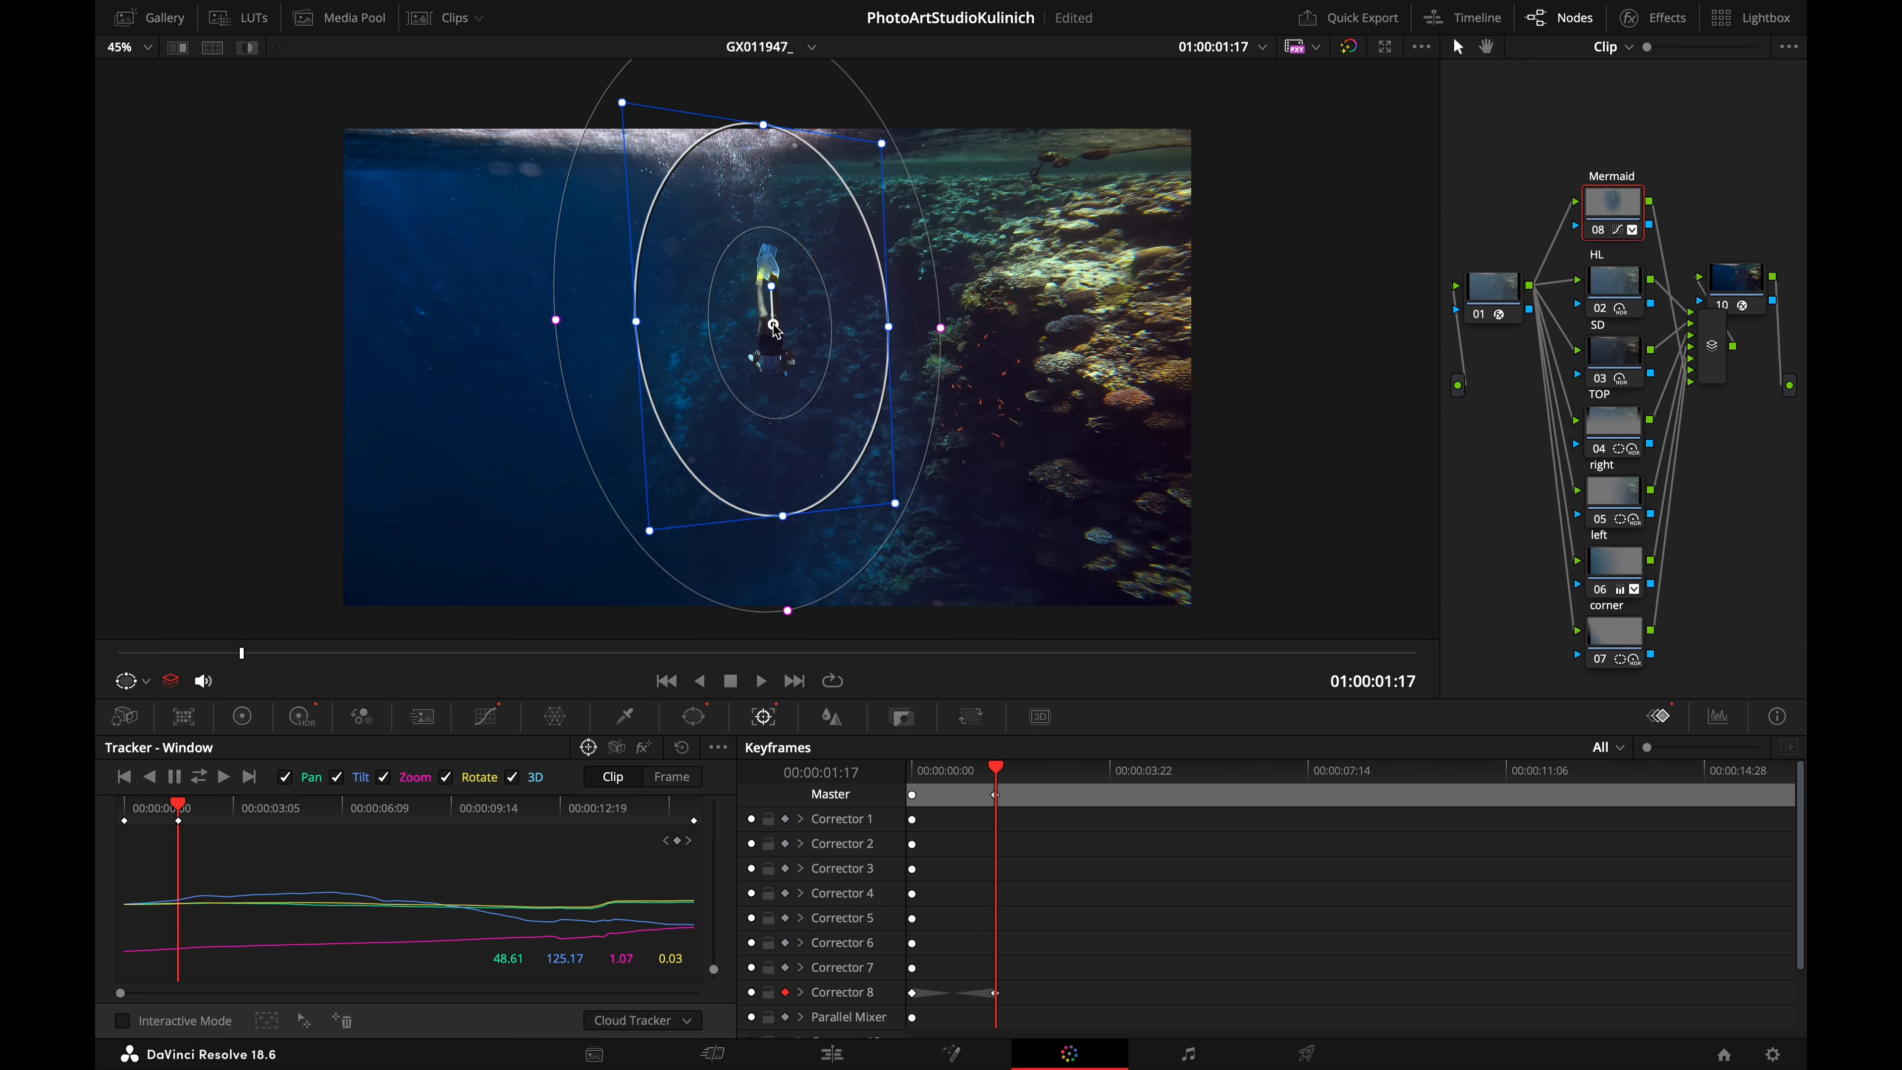
pyautogui.press('space')
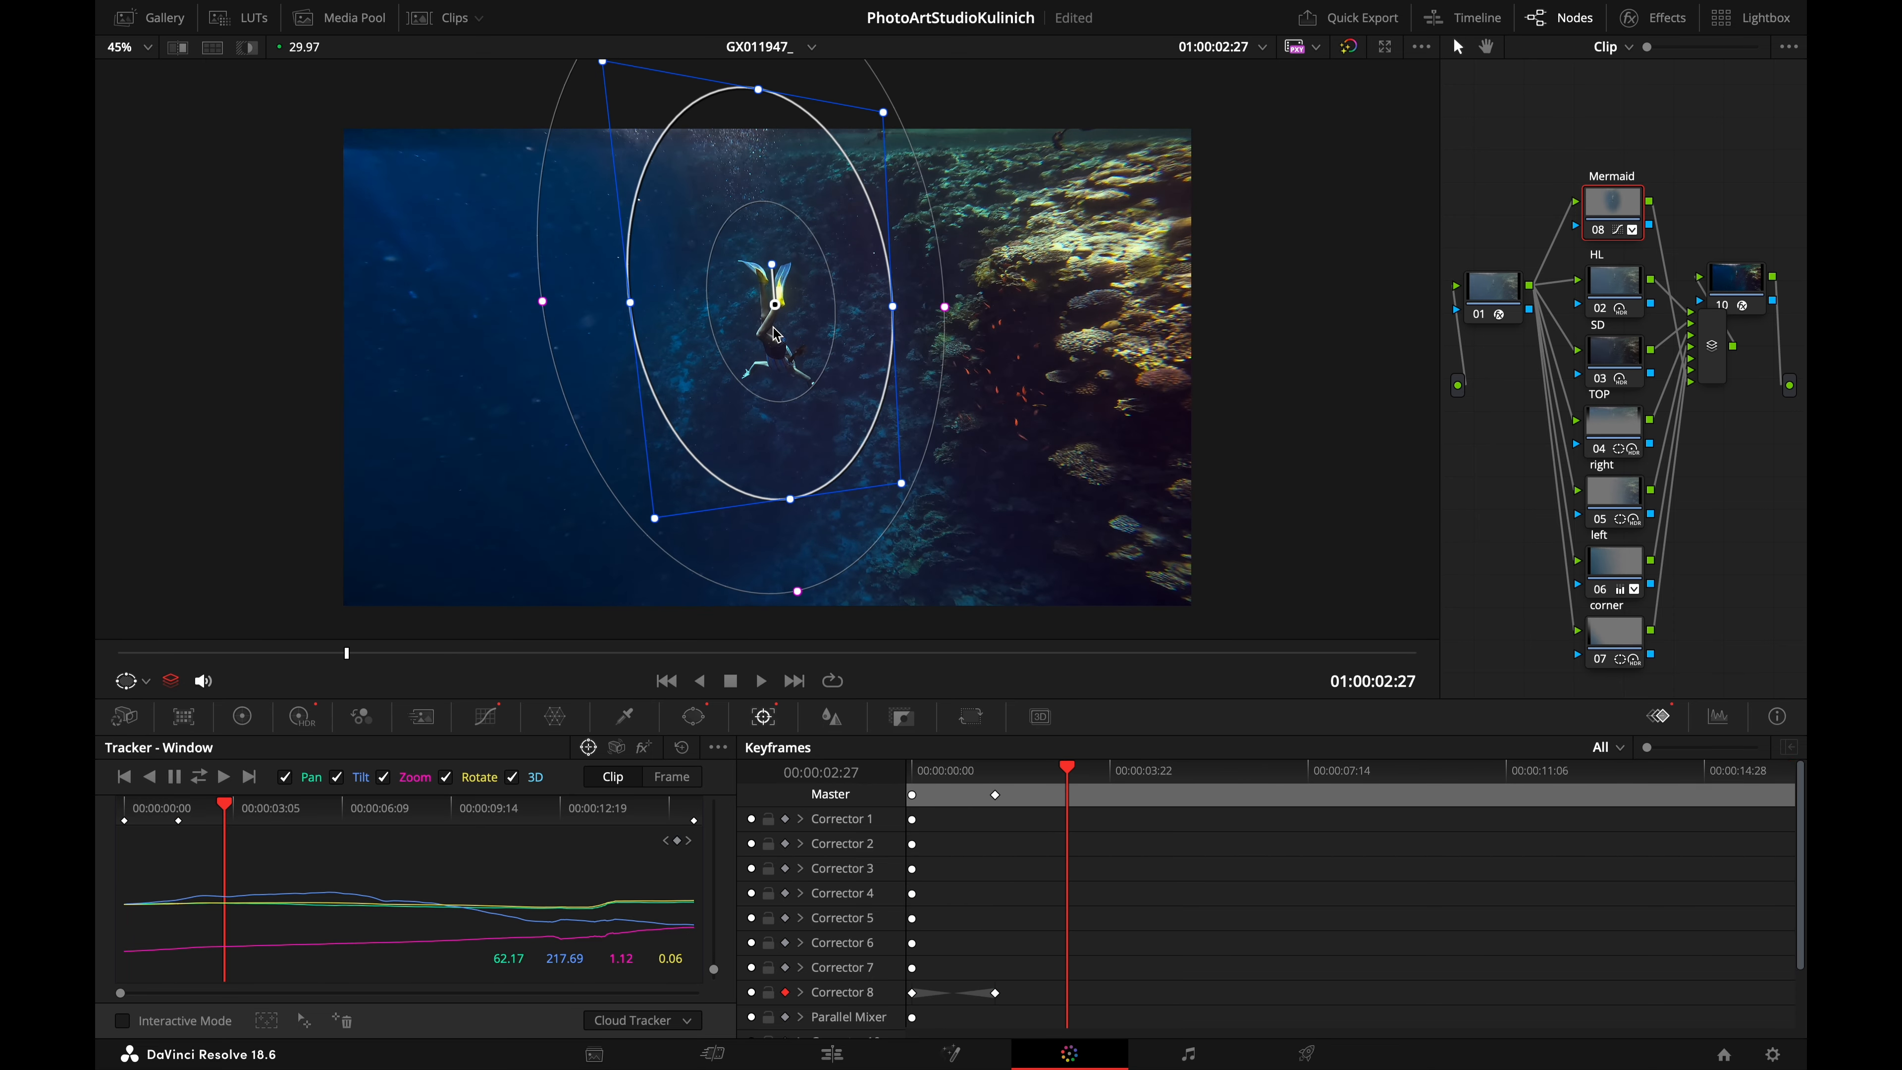
pyautogui.press('space')
pyautogui.moveTo(776, 306); pyautogui.dragTo(784, 347)
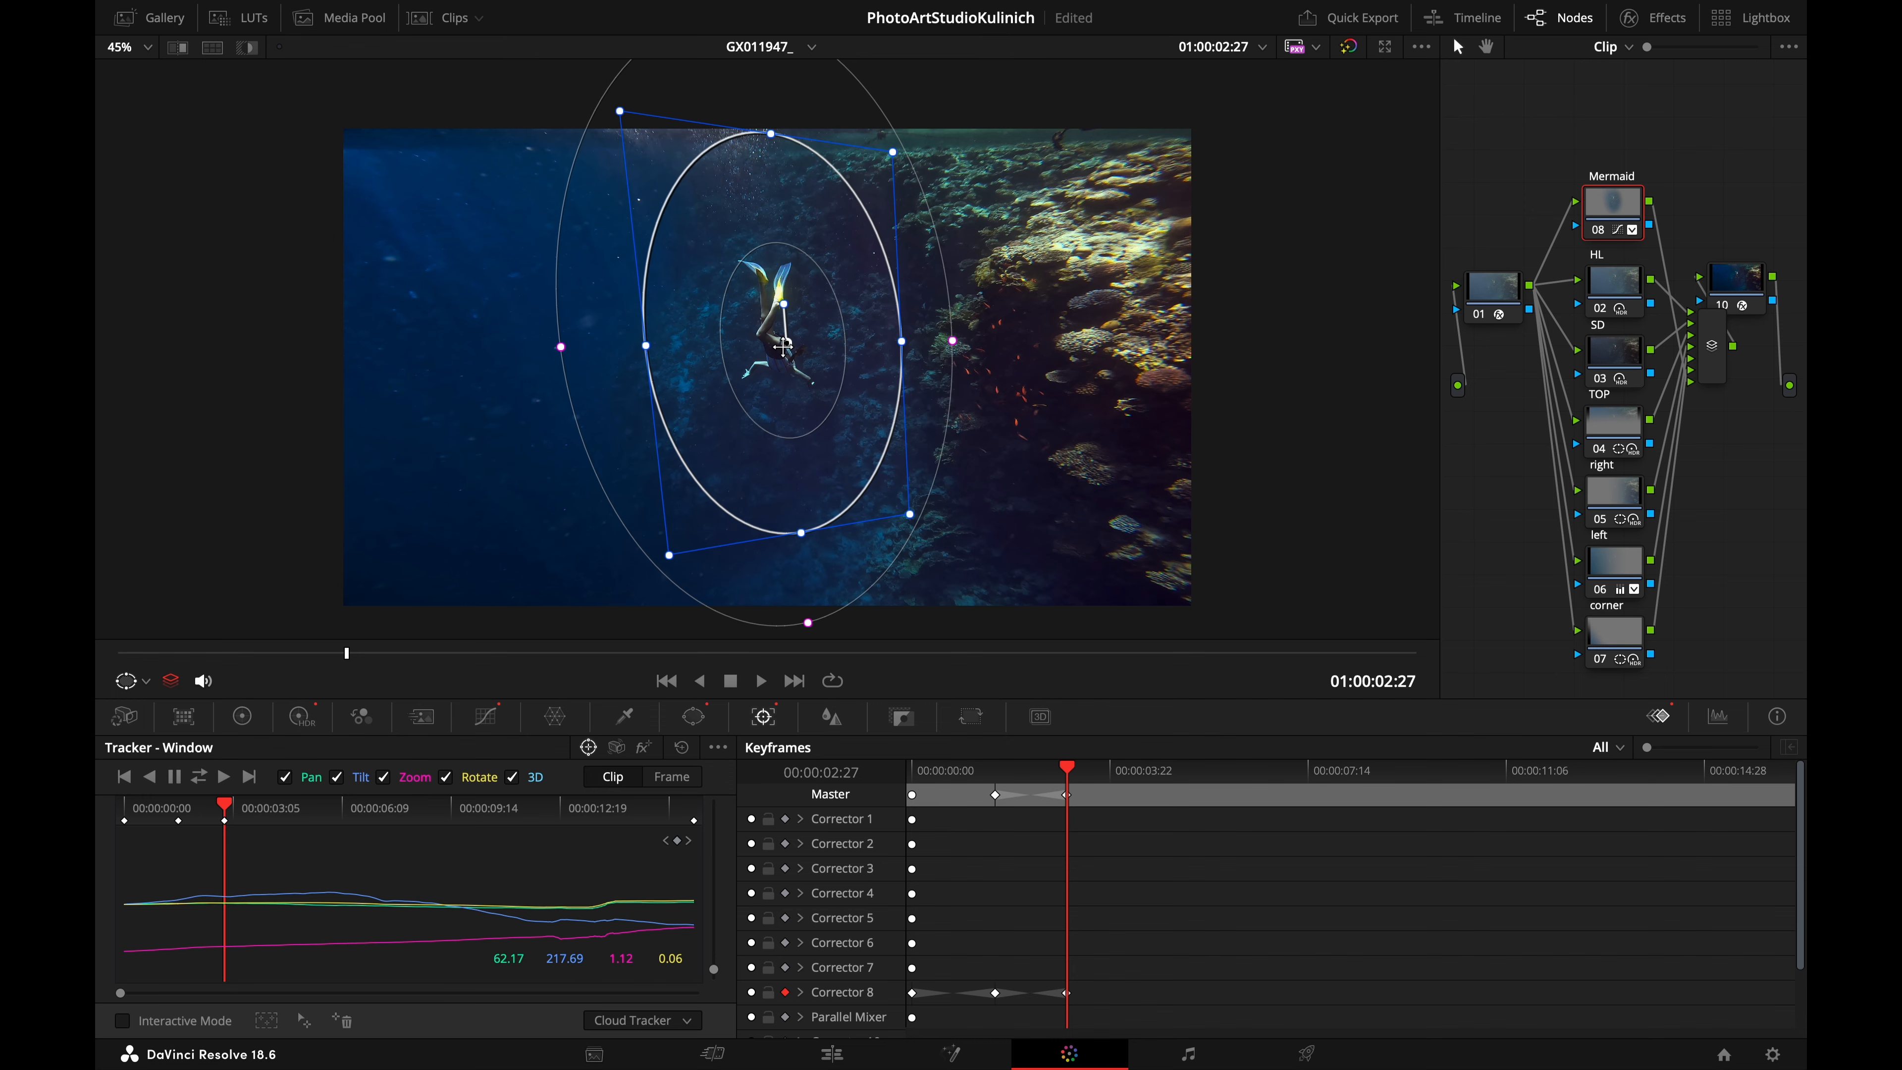
# Try warming the diver by setting the Mermaid node's primaries temperature to 60.0
pyautogui.scroll(5, 783, 347)
pyautogui.scroll(-3, 783, 347)
pyautogui.scroll(3, 783, 347)
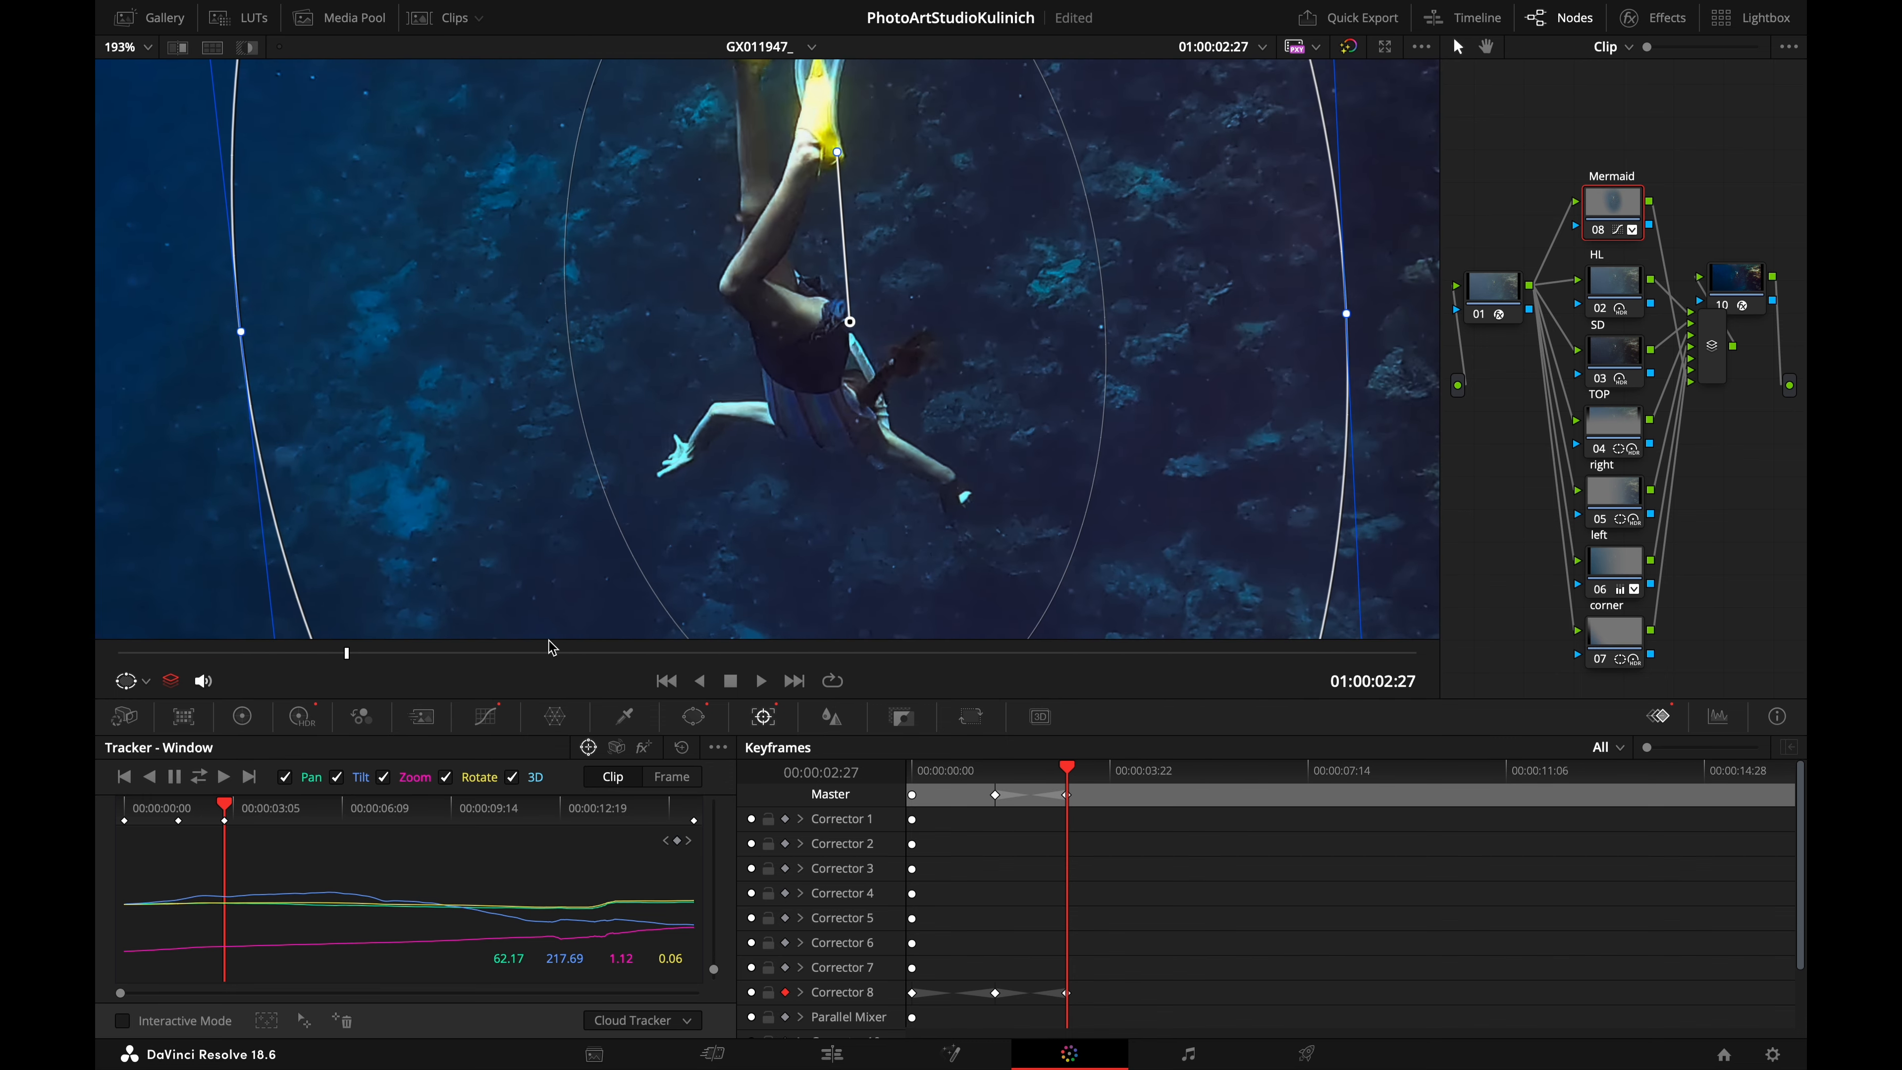
pyautogui.click(241, 715)
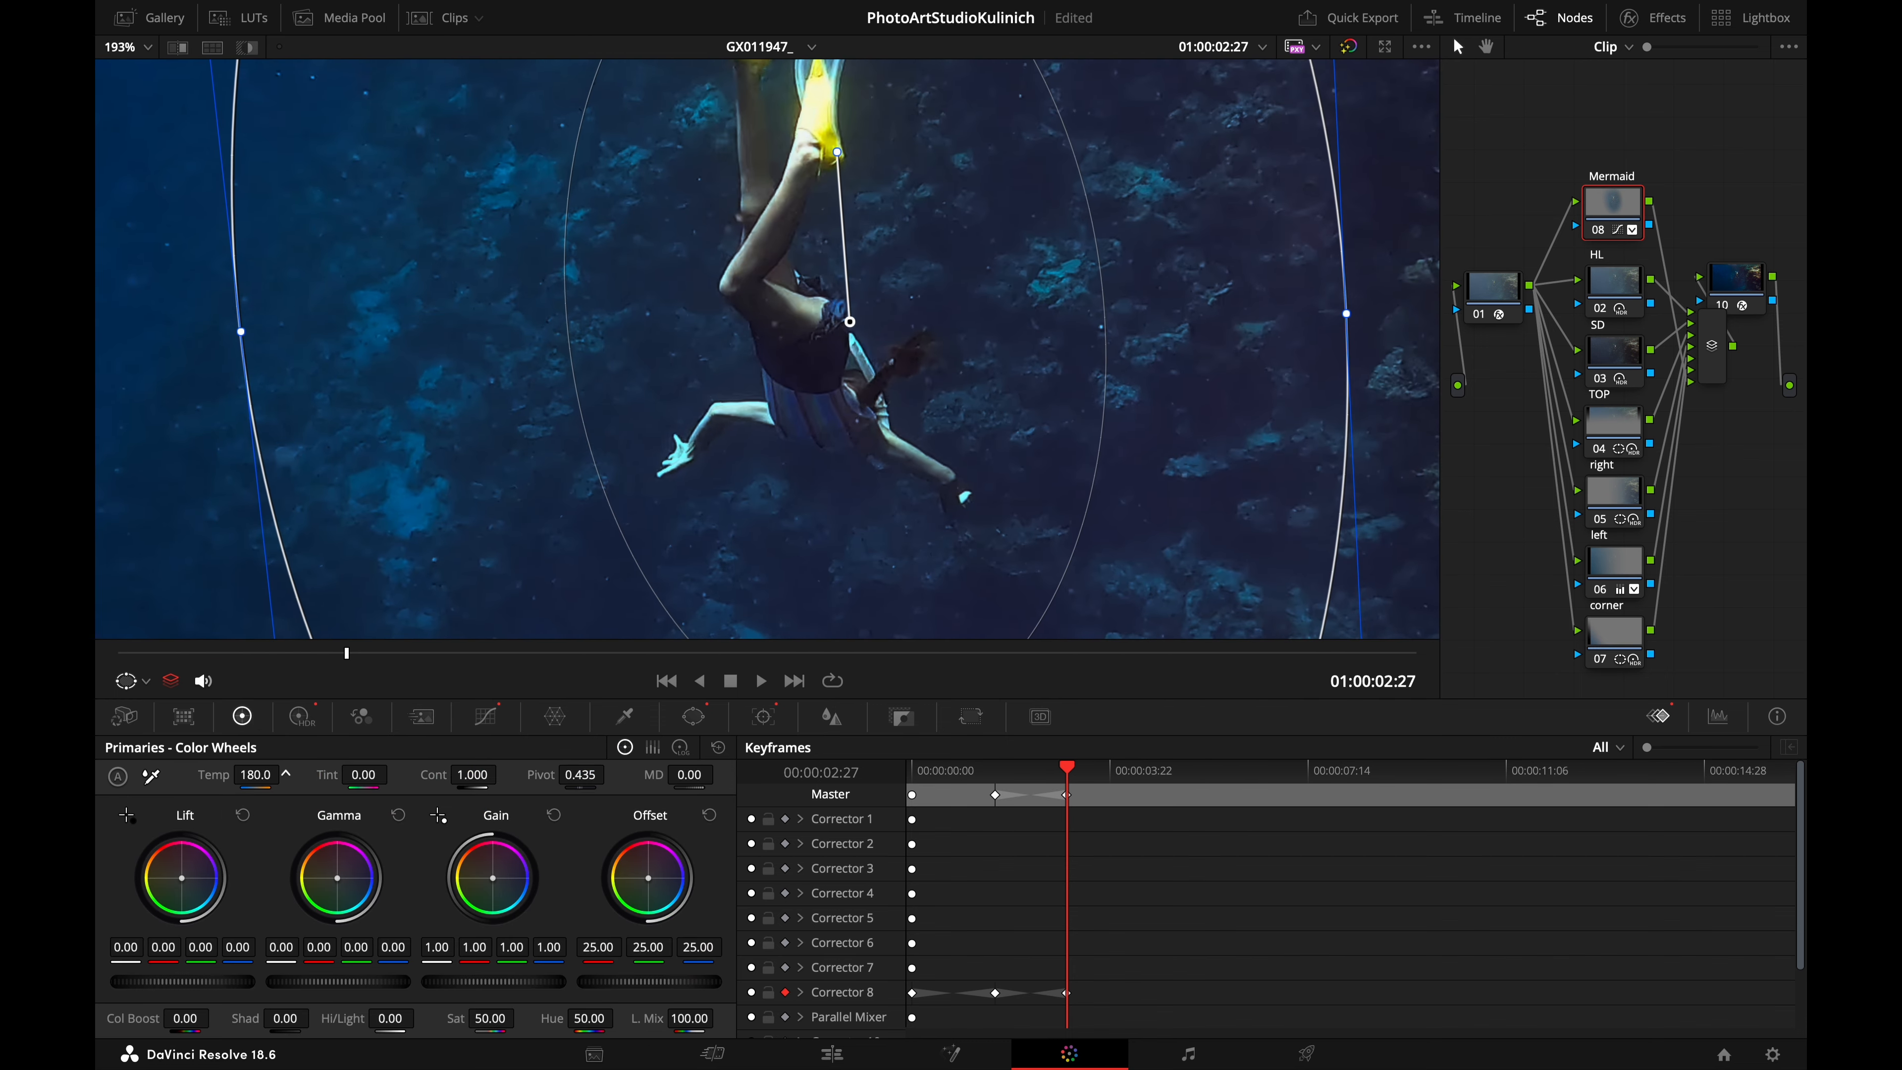
pyautogui.moveTo(268, 775); pyautogui.dragTo(256, 775)
pyautogui.scroll(-3, 757, 356)
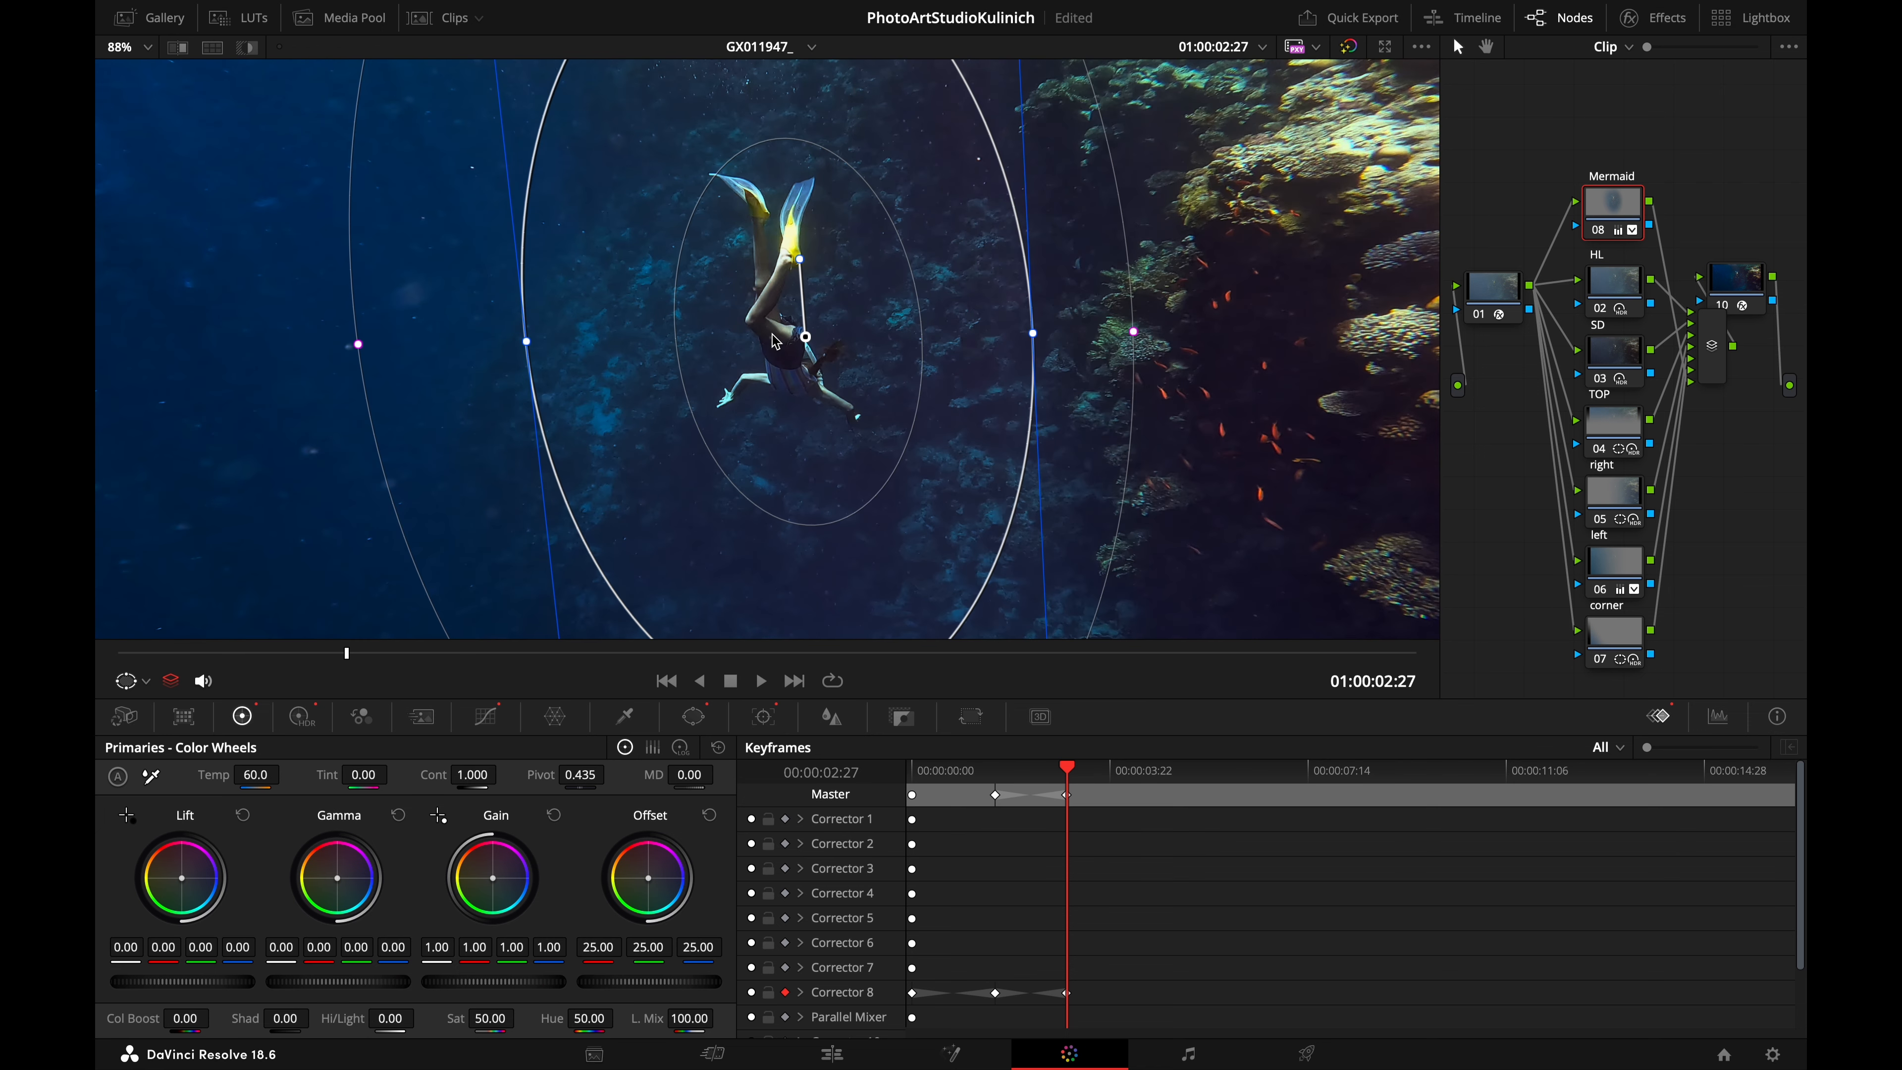
# Set the Mermaid node's temperature to 0, adjust its tint slightly, and bring up the Hue Vs Sat curve
pyautogui.click(269, 776)
pyautogui.write('0')
pyautogui.press('Return')
pyautogui.moveTo(357, 776); pyautogui.dragTo(364, 775)
pyautogui.click(302, 717)
pyautogui.click(486, 718)
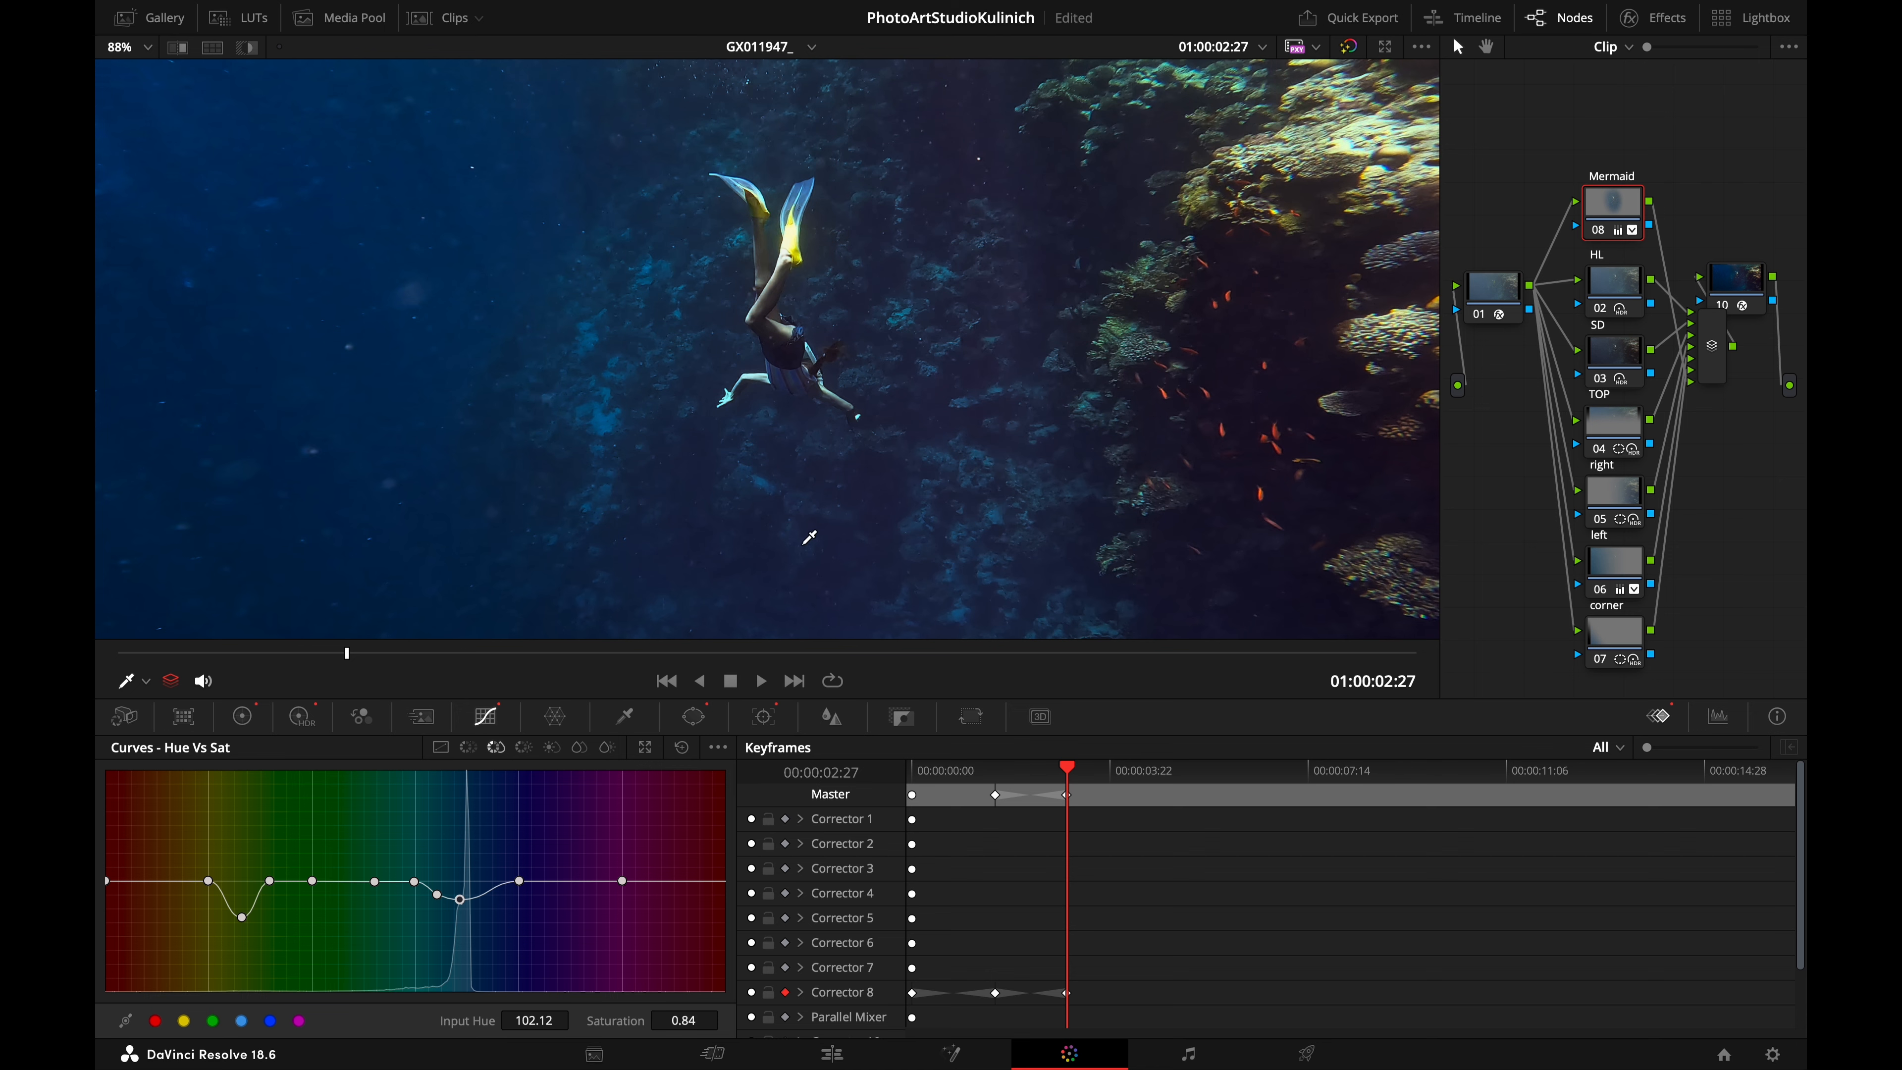
# Narrow the tracked window at 01:00:02:27 and shift it slightly left to fit around the diver
pyautogui.scroll(-3, 809, 538)
pyautogui.scroll(2, 809, 538)
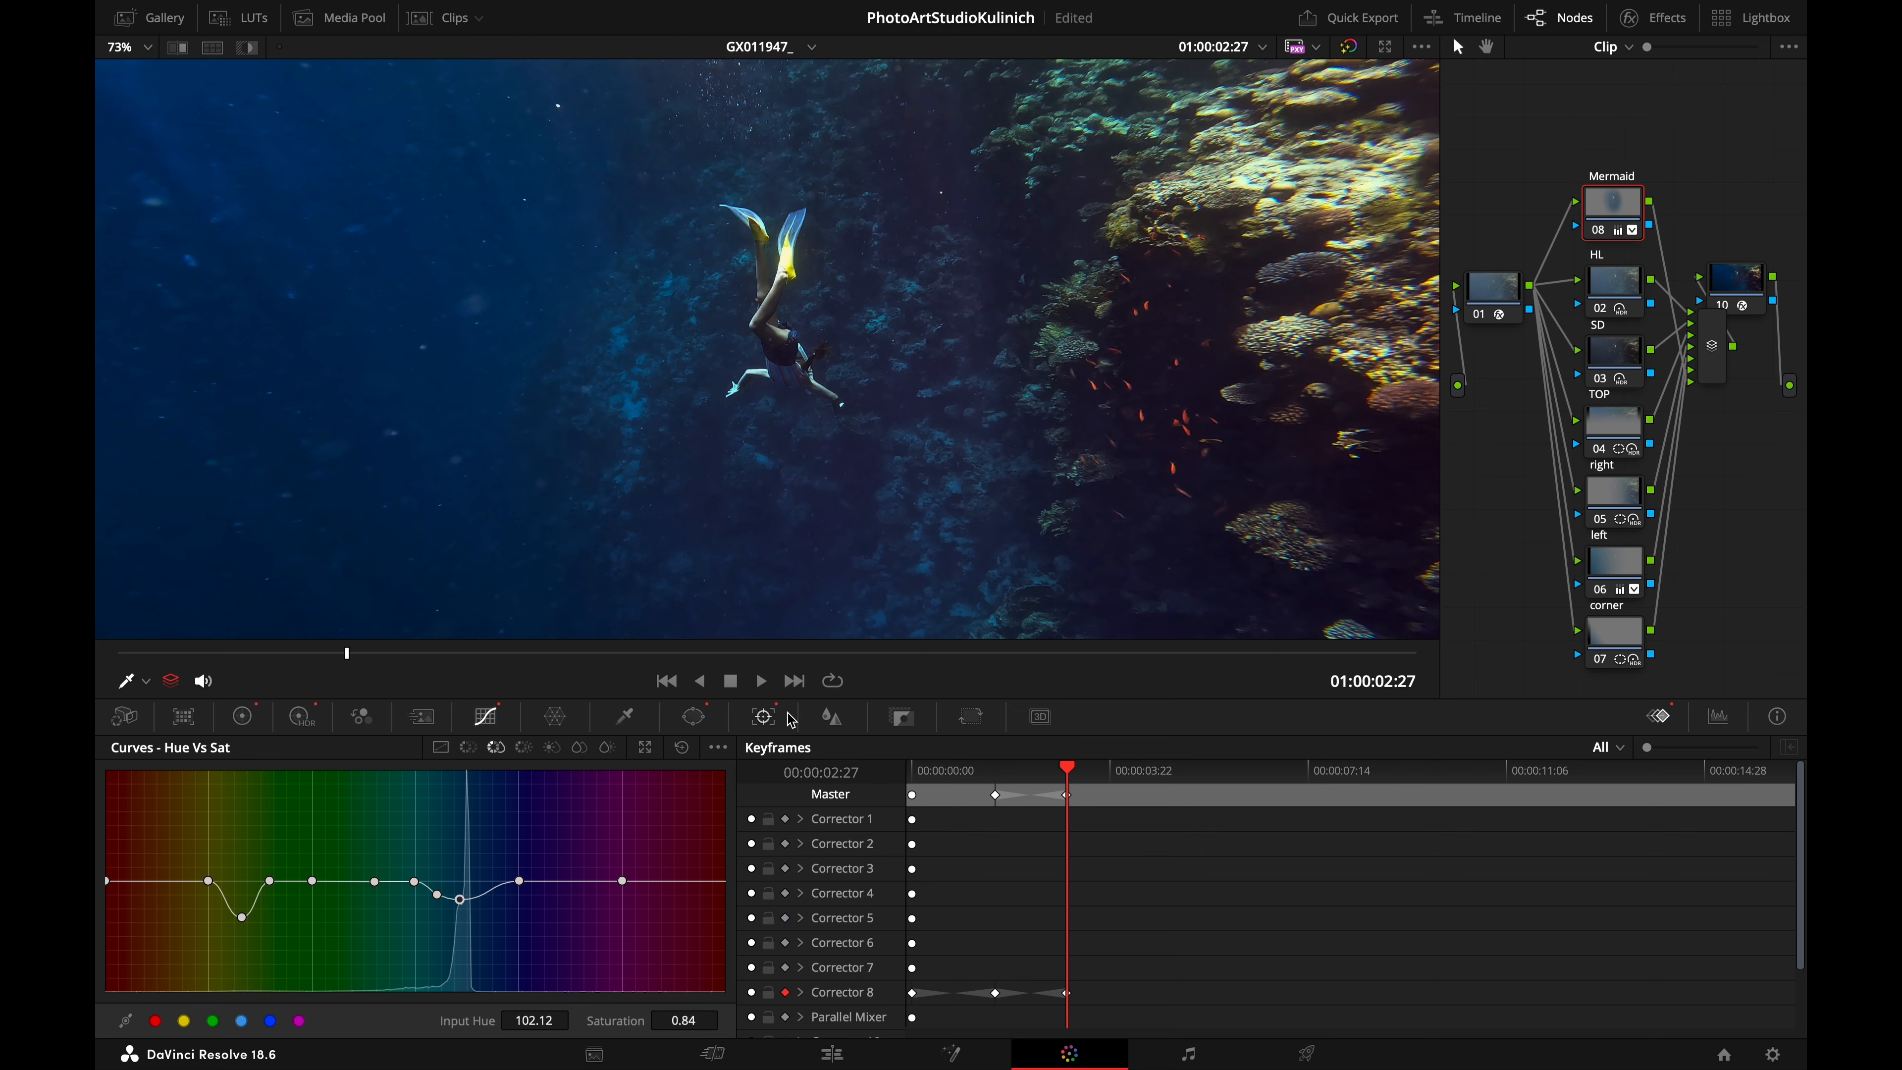
pyautogui.click(764, 716)
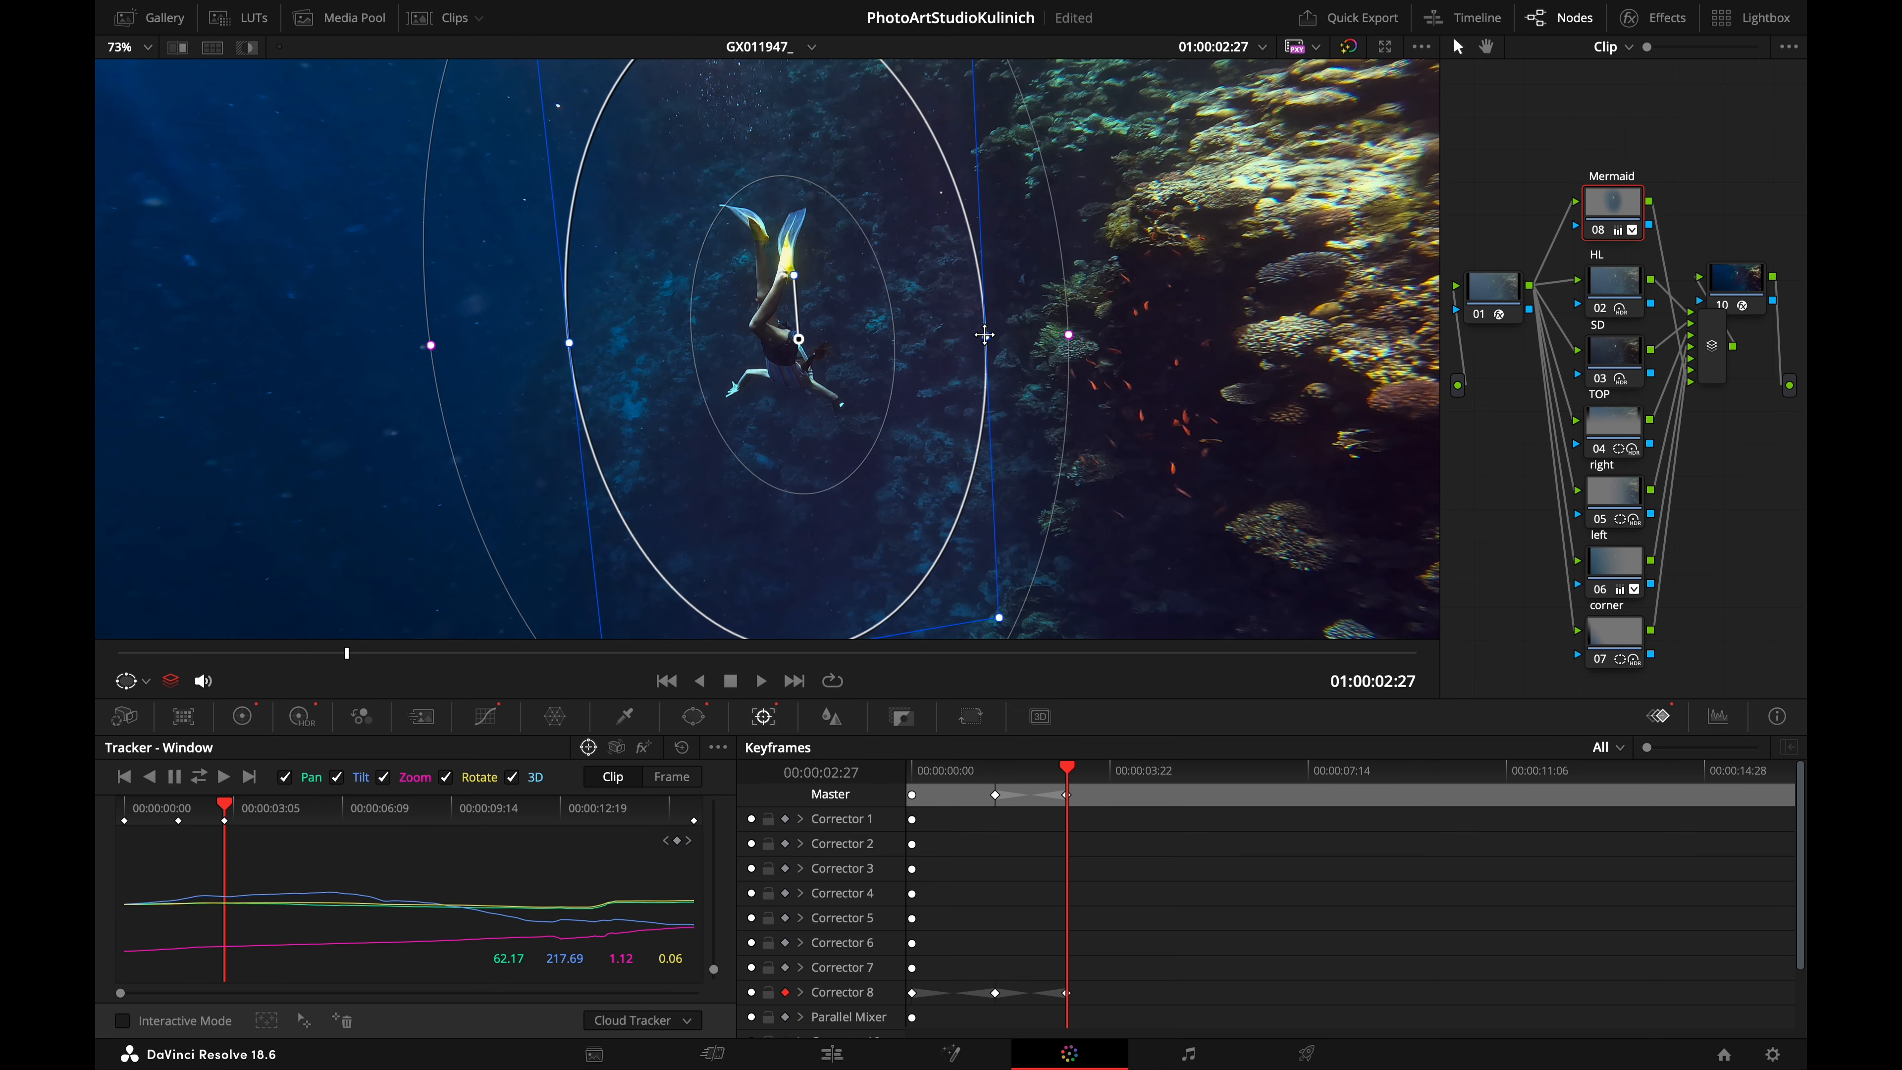
pyautogui.moveTo(984, 334); pyautogui.dragTo(947, 336)
pyautogui.moveTo(833, 345); pyautogui.dragTo(813, 347)
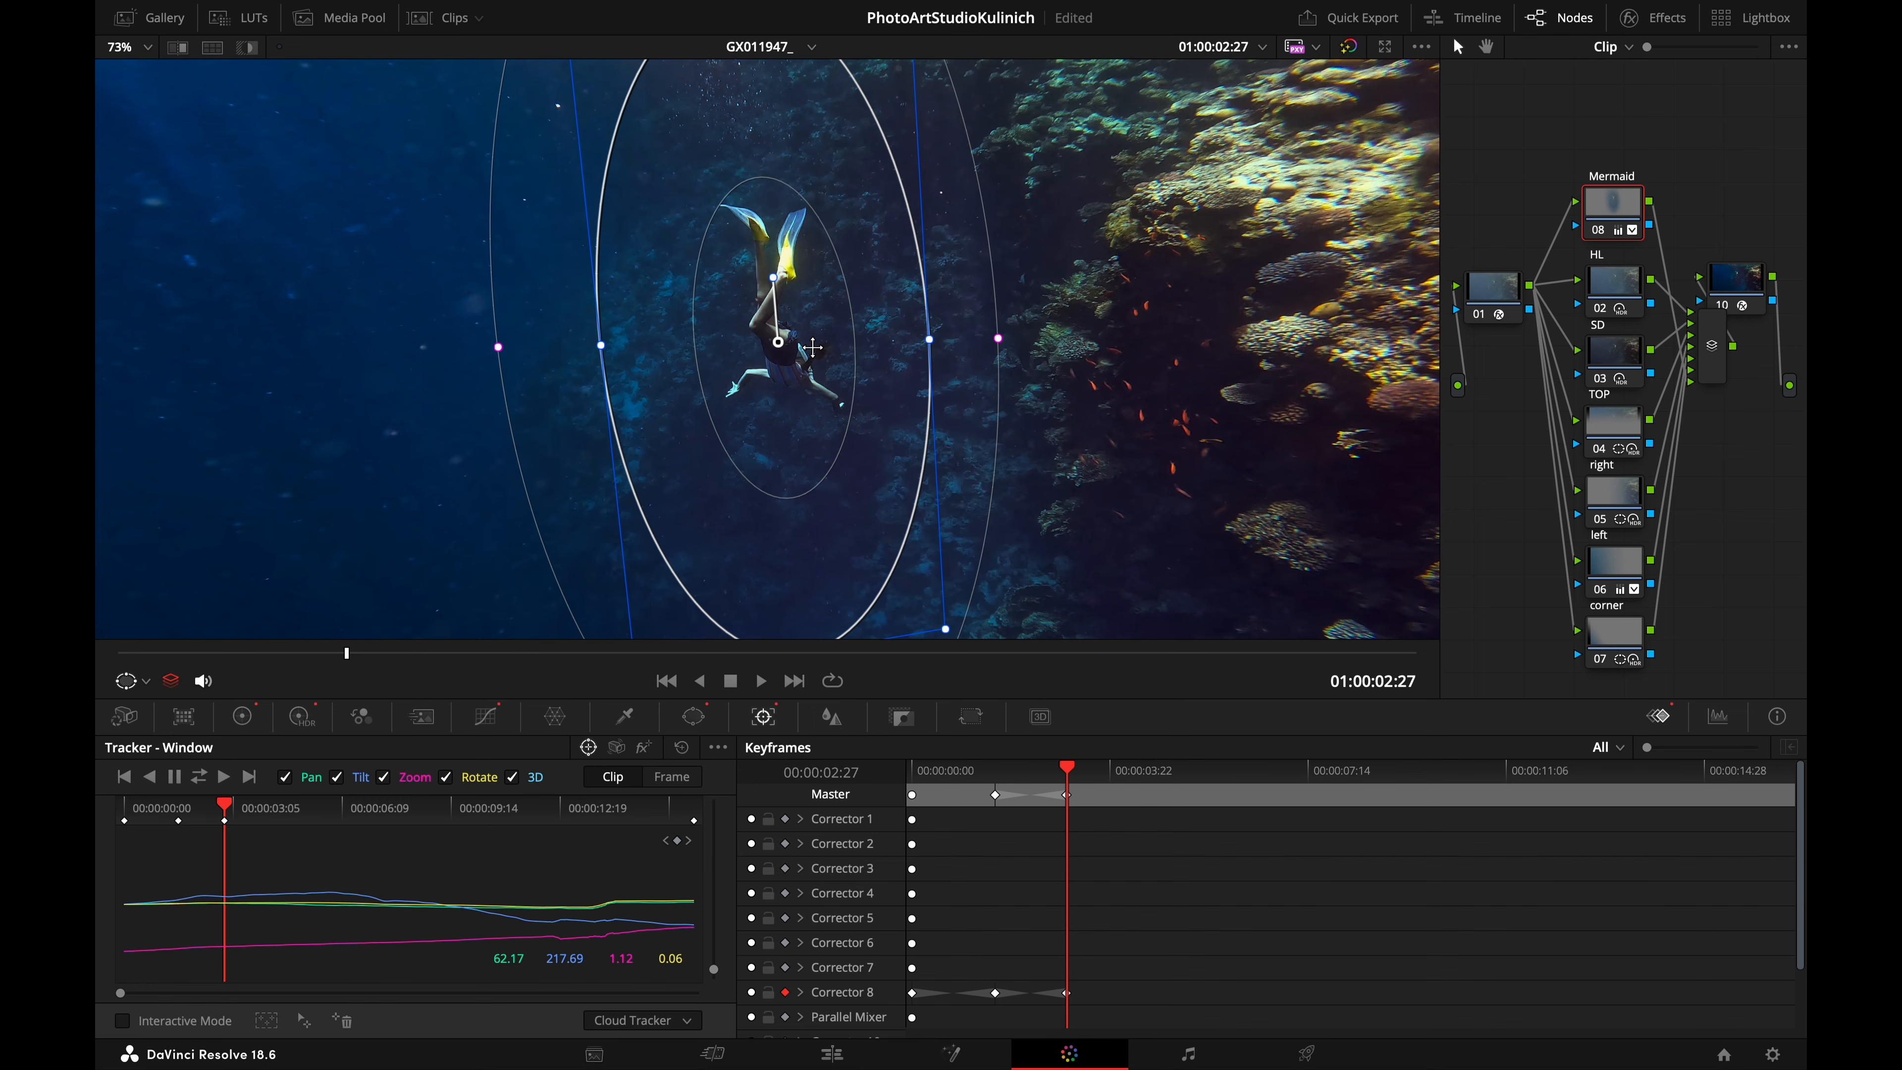
# Bring up the Mermaid node's HDR color wheels and preview which areas around the diver the Light and Highlight zones affect
pyautogui.scroll(6, 813, 346)
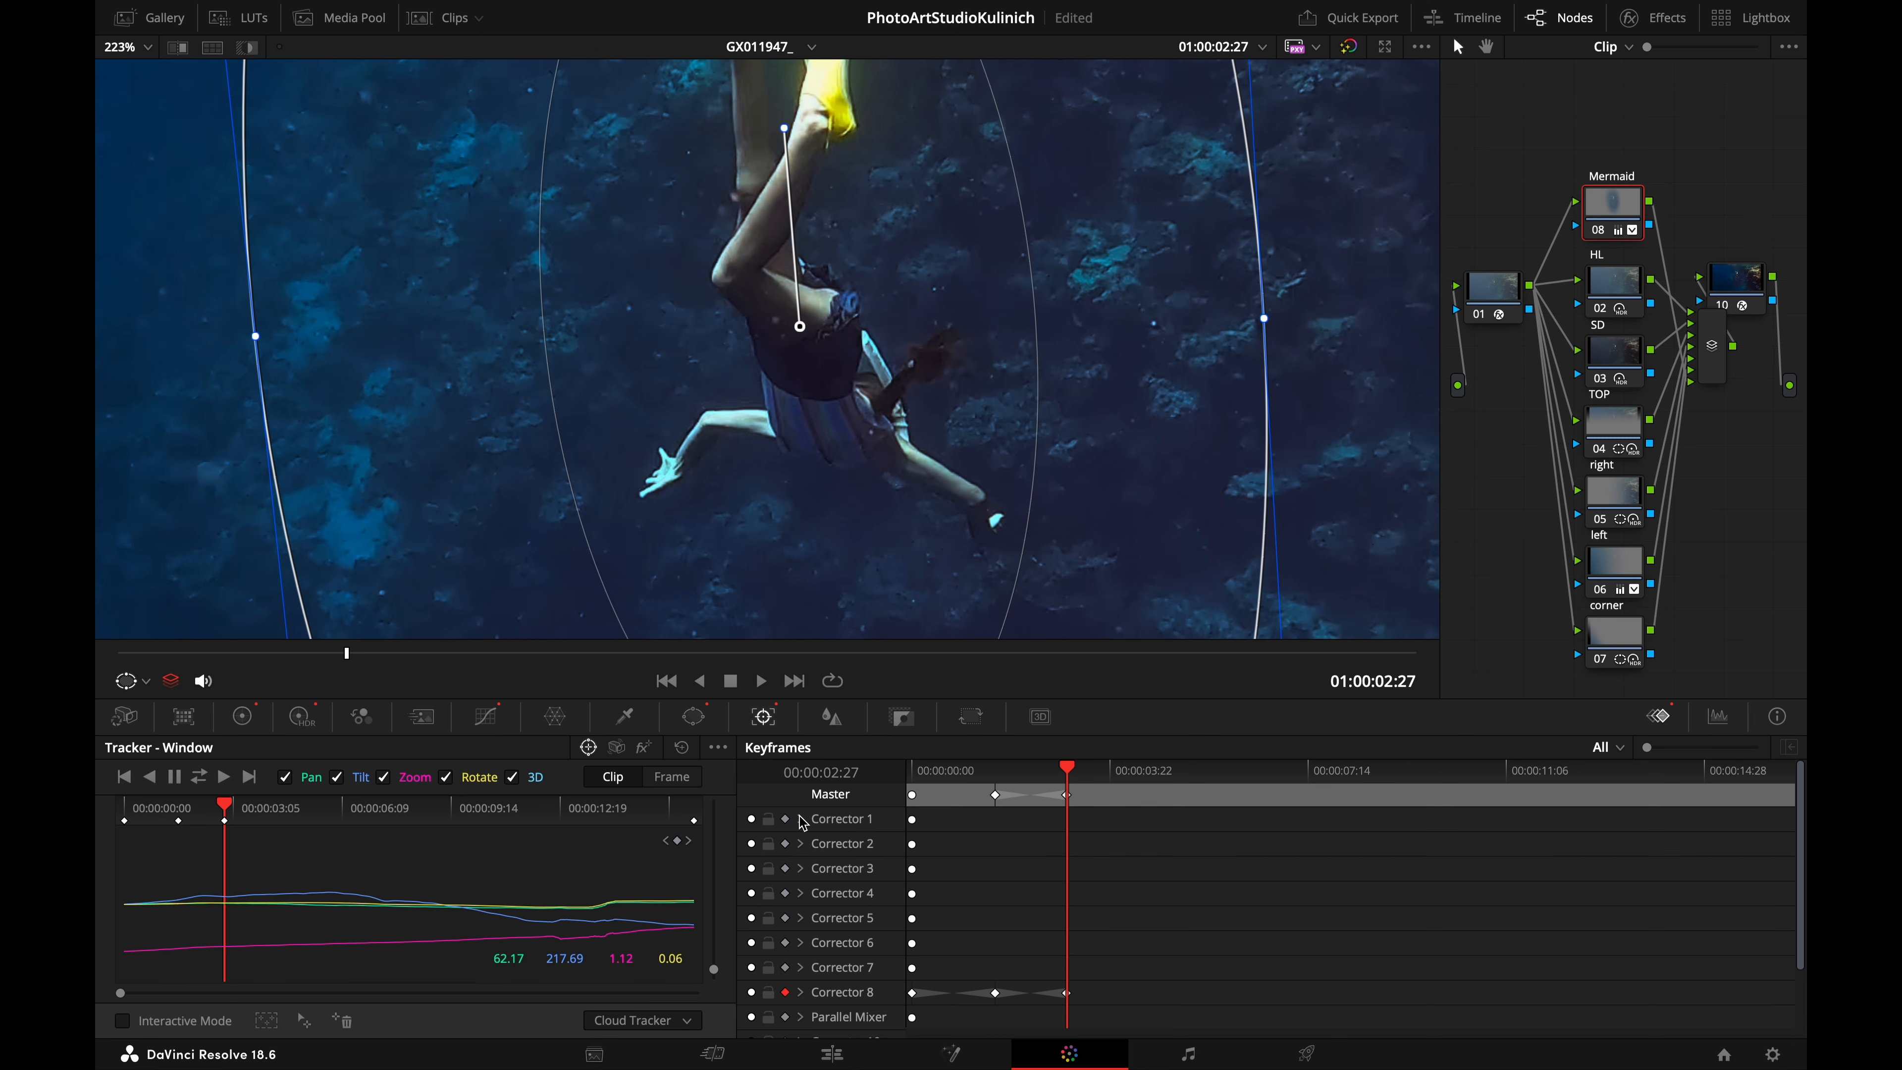
pyautogui.click(302, 716)
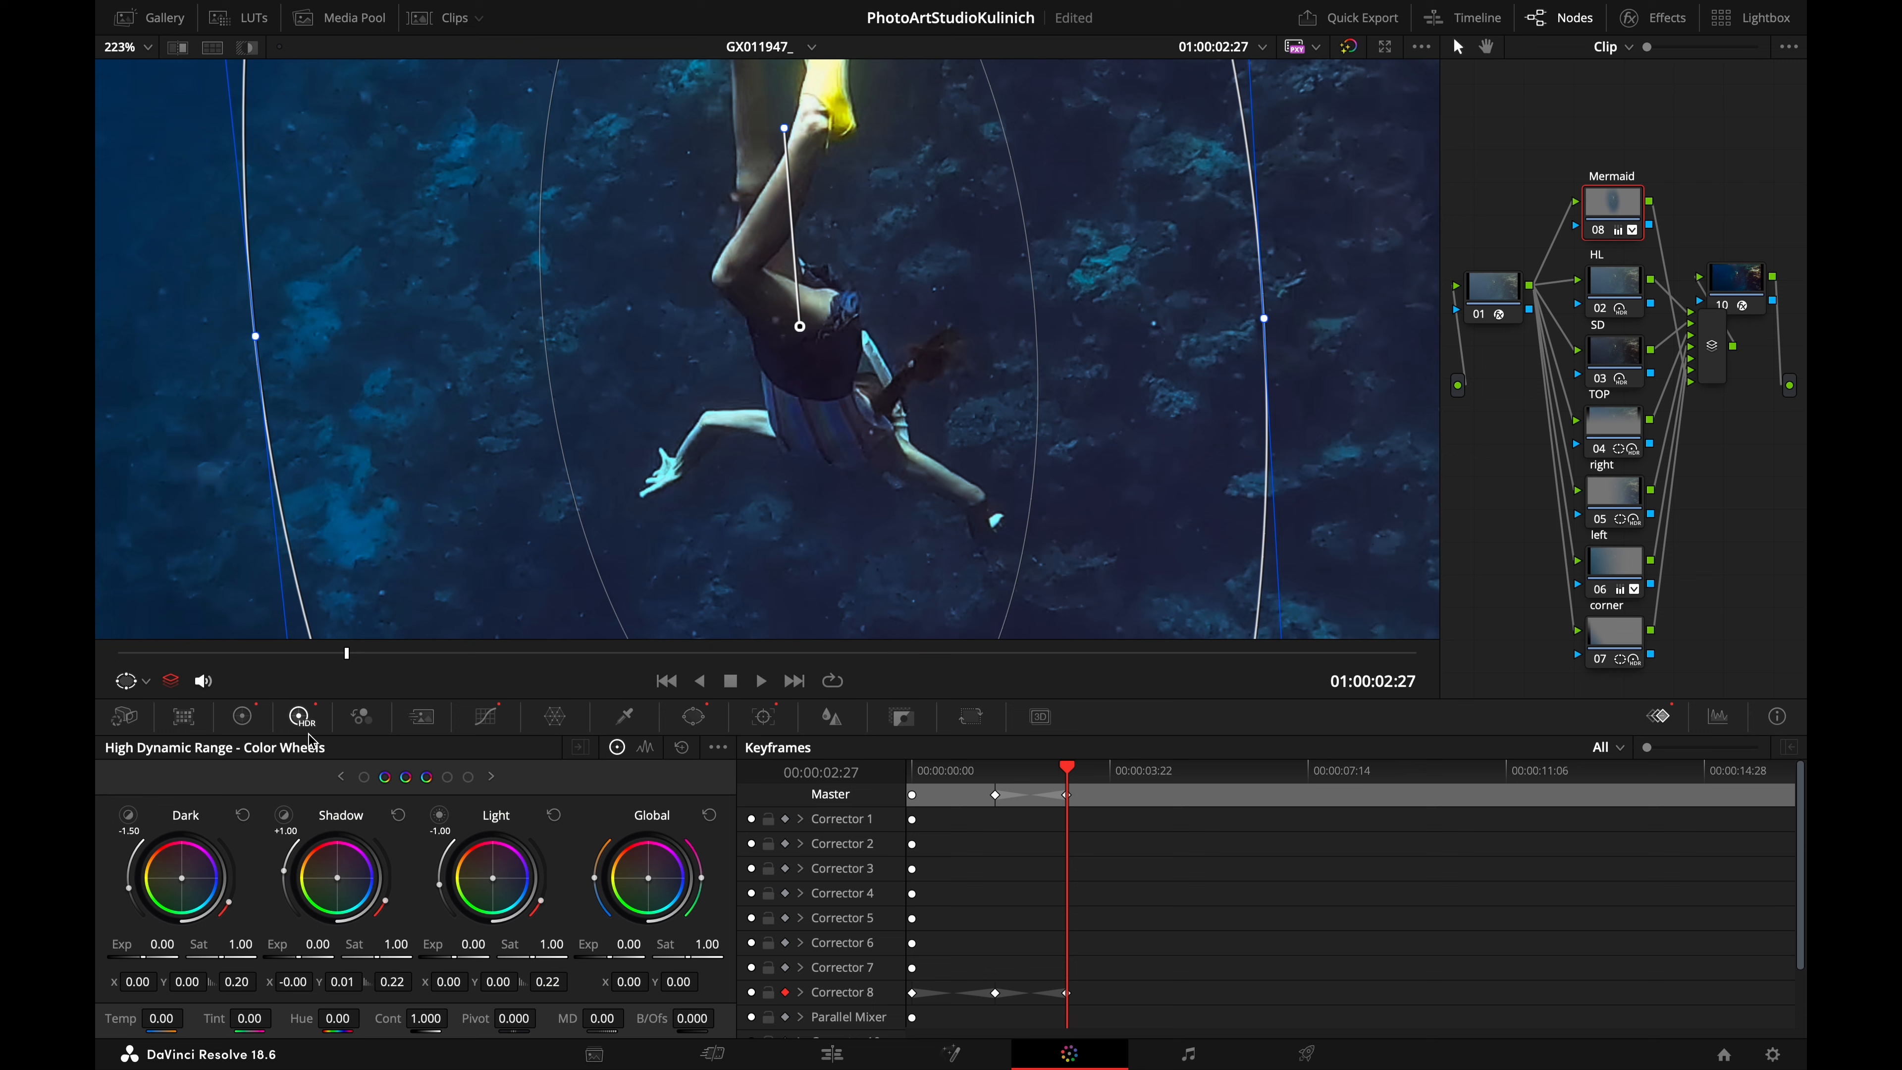
pyautogui.click(441, 815)
pyautogui.click(440, 815)
pyautogui.click(441, 816)
pyautogui.click(441, 816)
pyautogui.moveTo(498, 984); pyautogui.dragTo(512, 983)
pyautogui.click(493, 777)
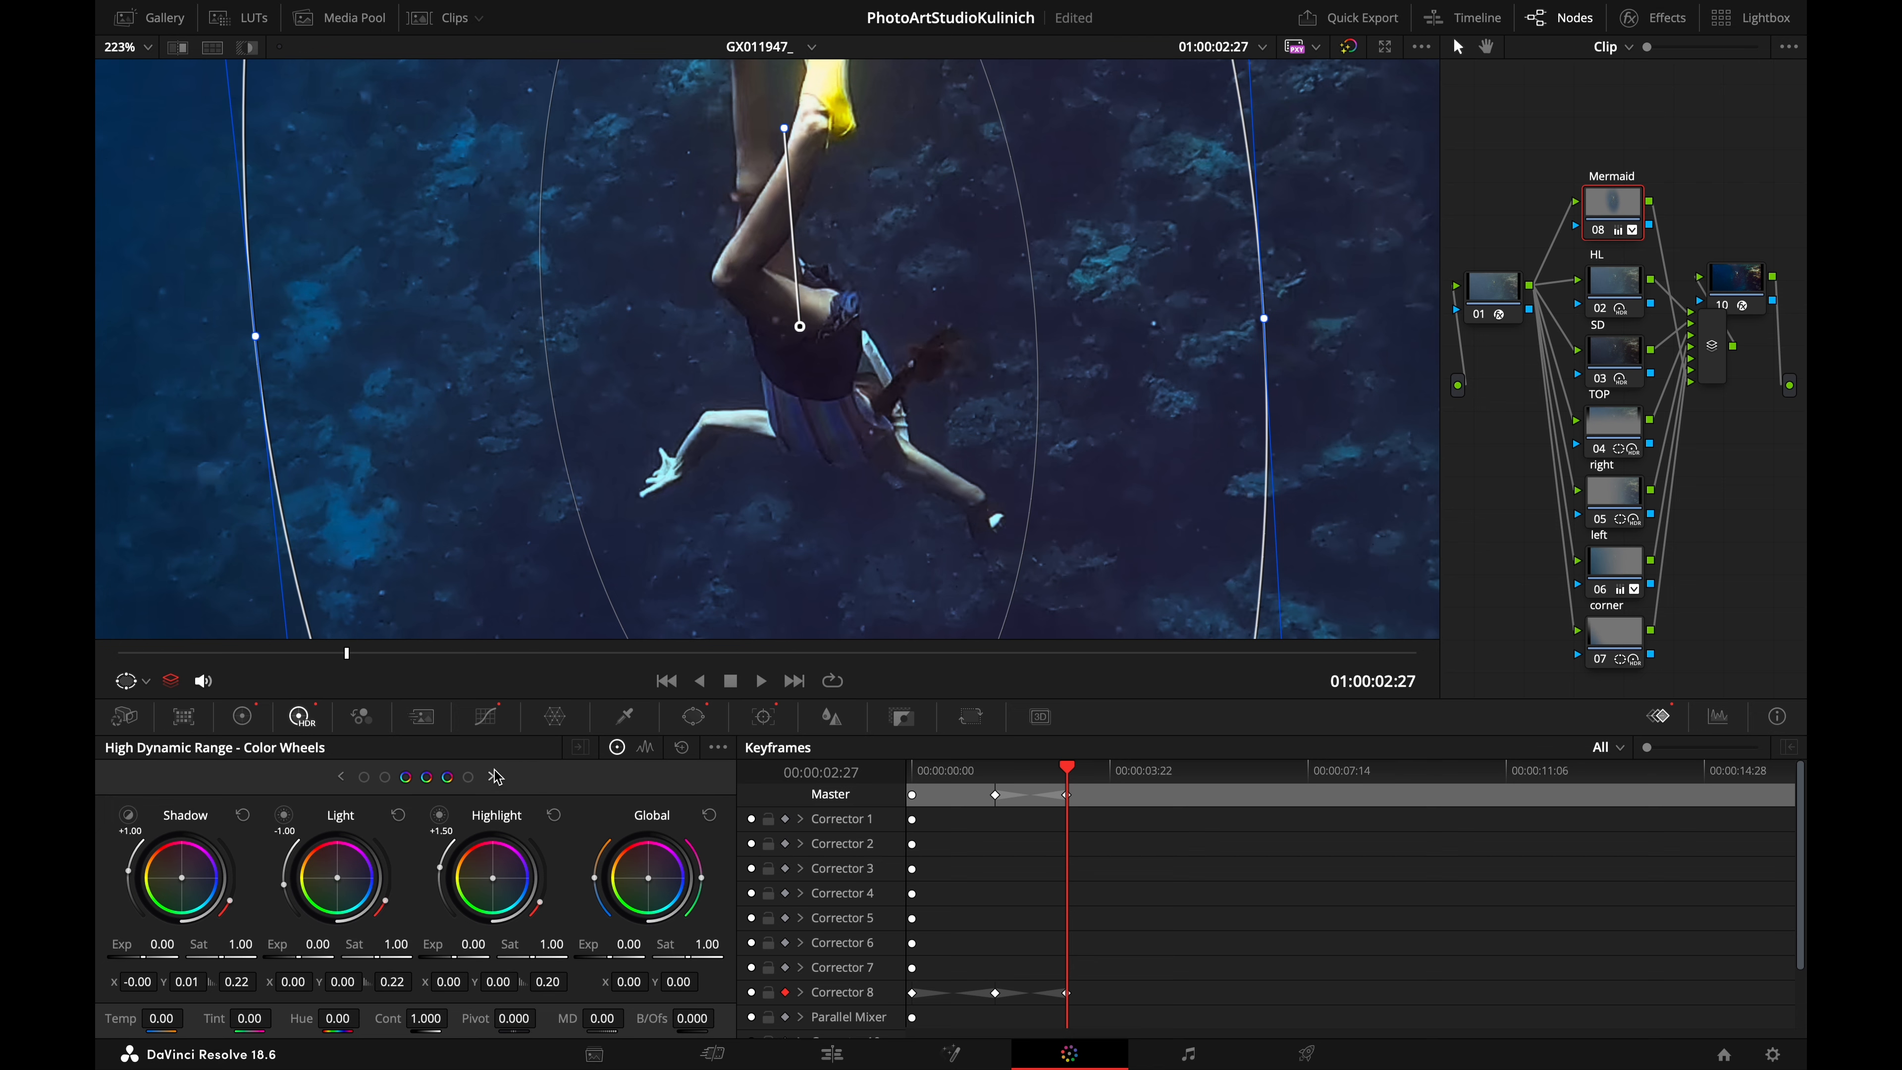
pyautogui.click(441, 815)
pyautogui.click(441, 814)
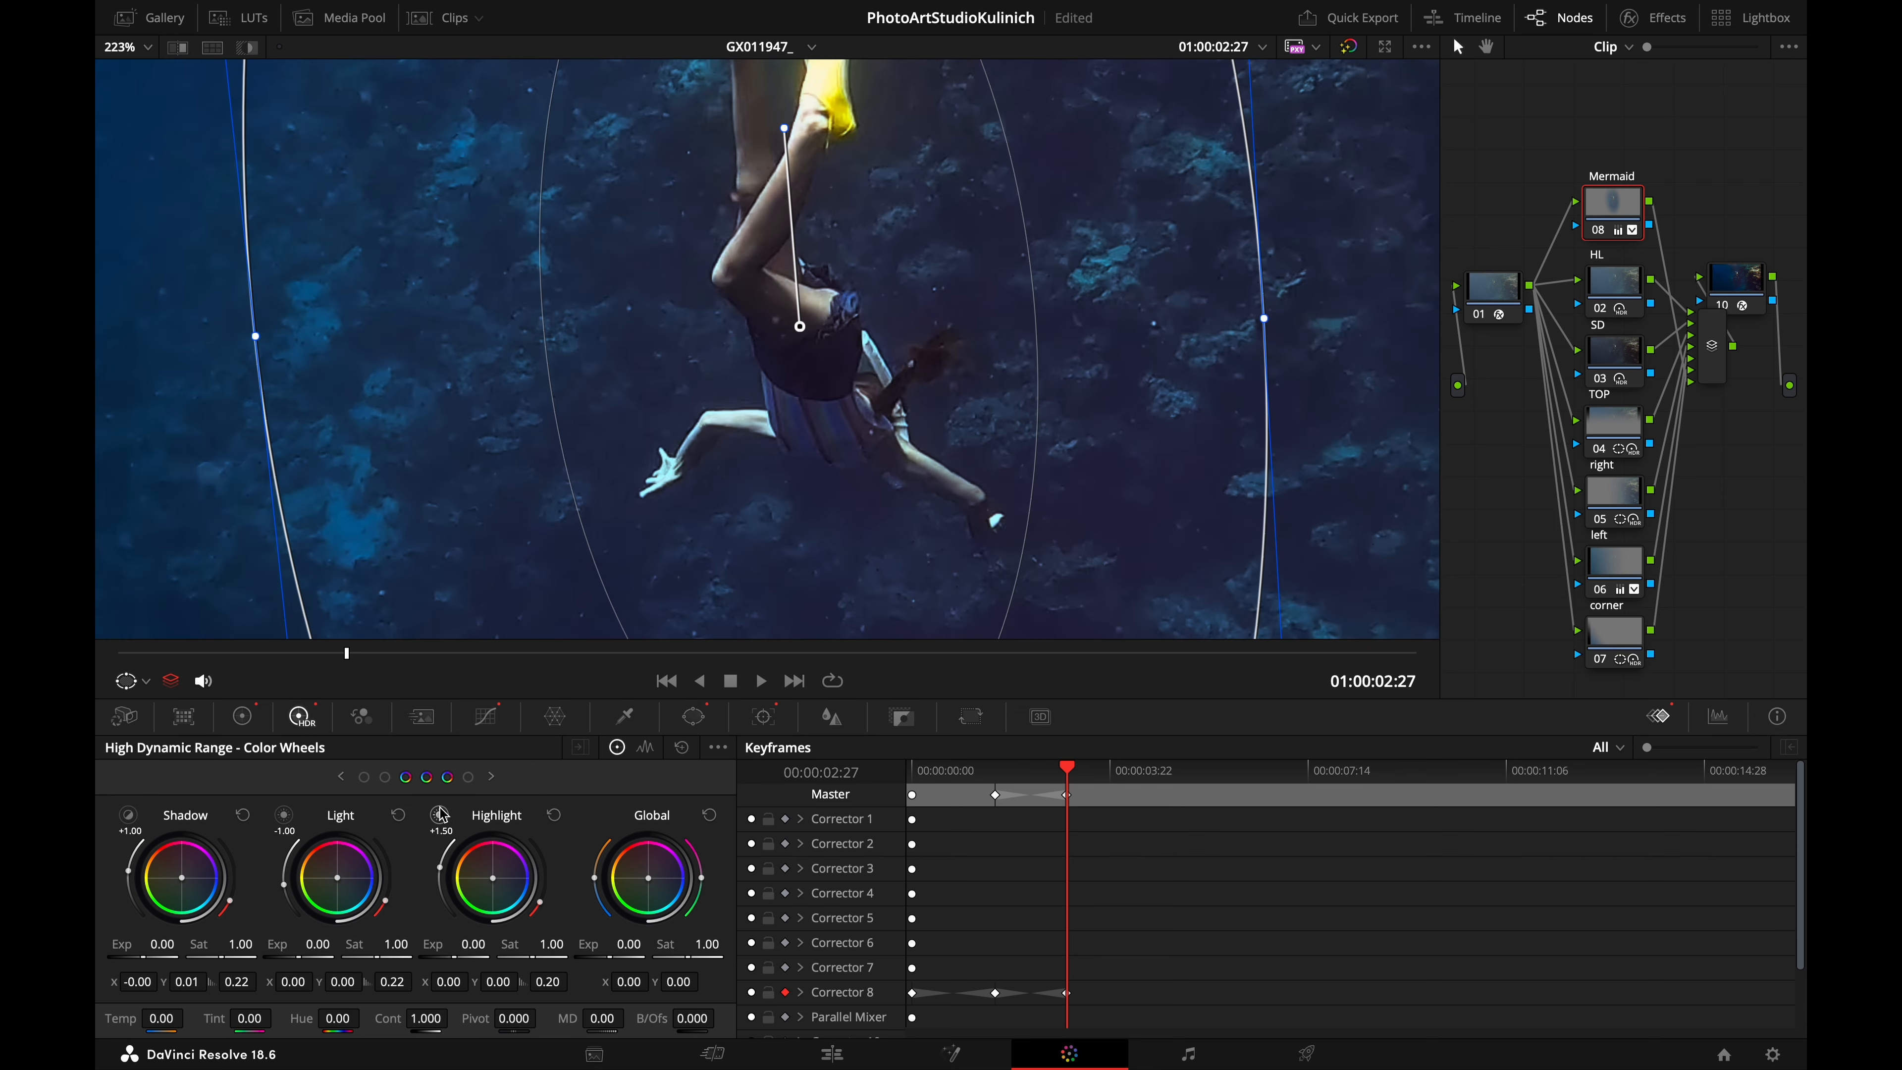
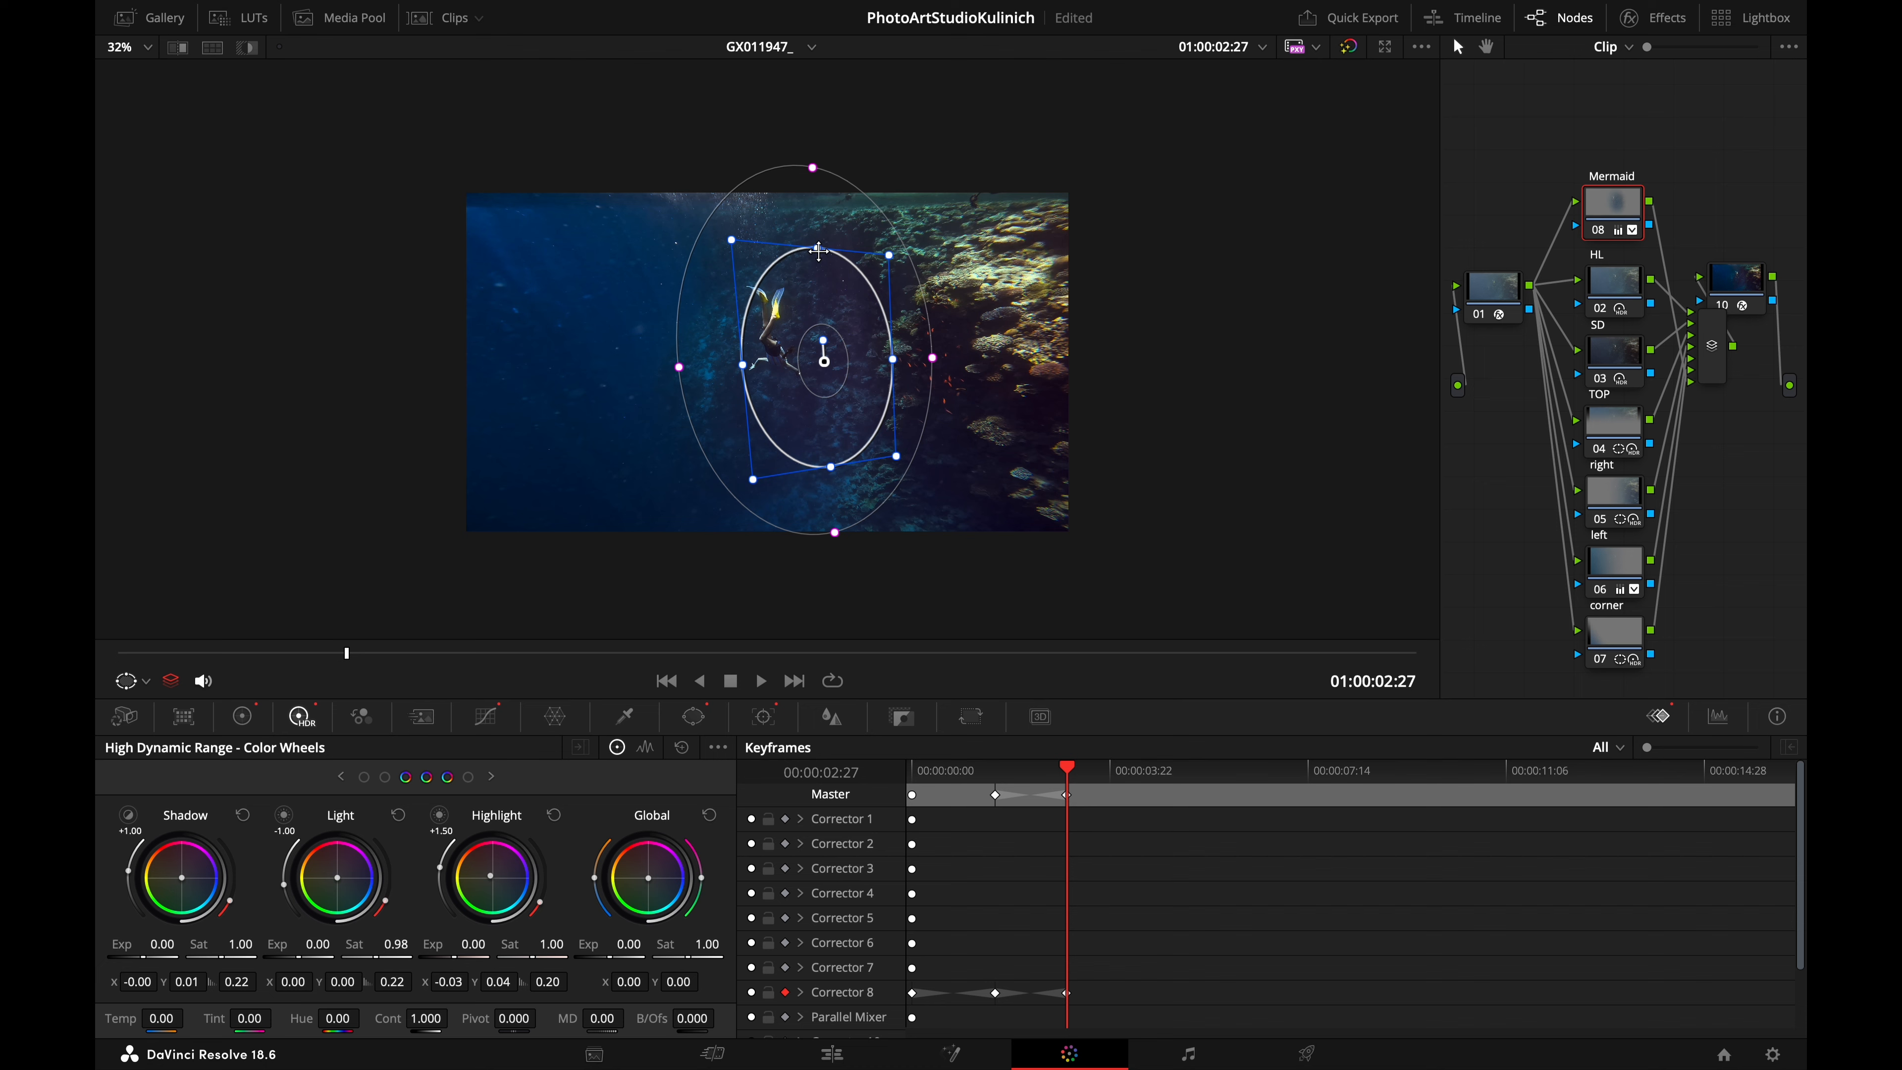
# Shift the Mermaid window slightly left at 01:00:02:27 and check the graded frame in full-screen view
pyautogui.scroll(5, 782, 350)
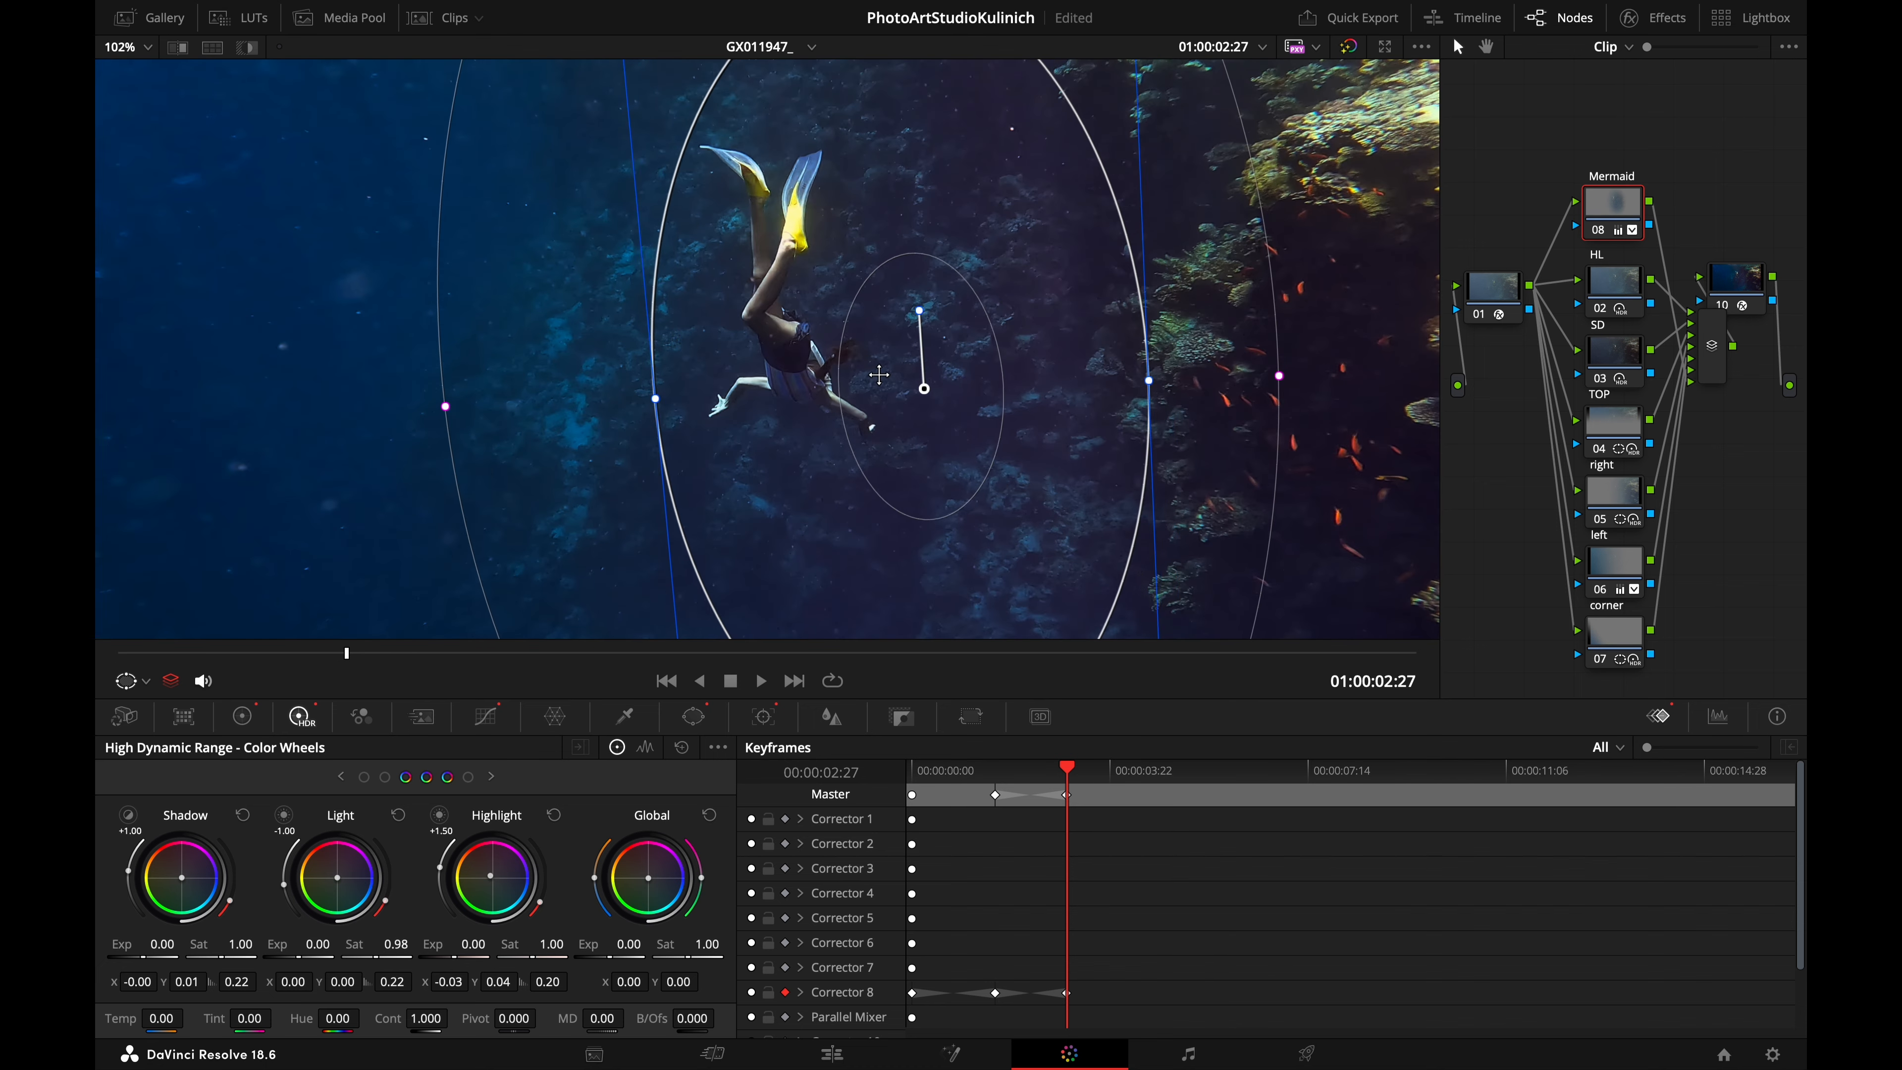
pyautogui.moveTo(879, 374); pyautogui.dragTo(875, 377)
pyautogui.scroll(-4, 876, 377)
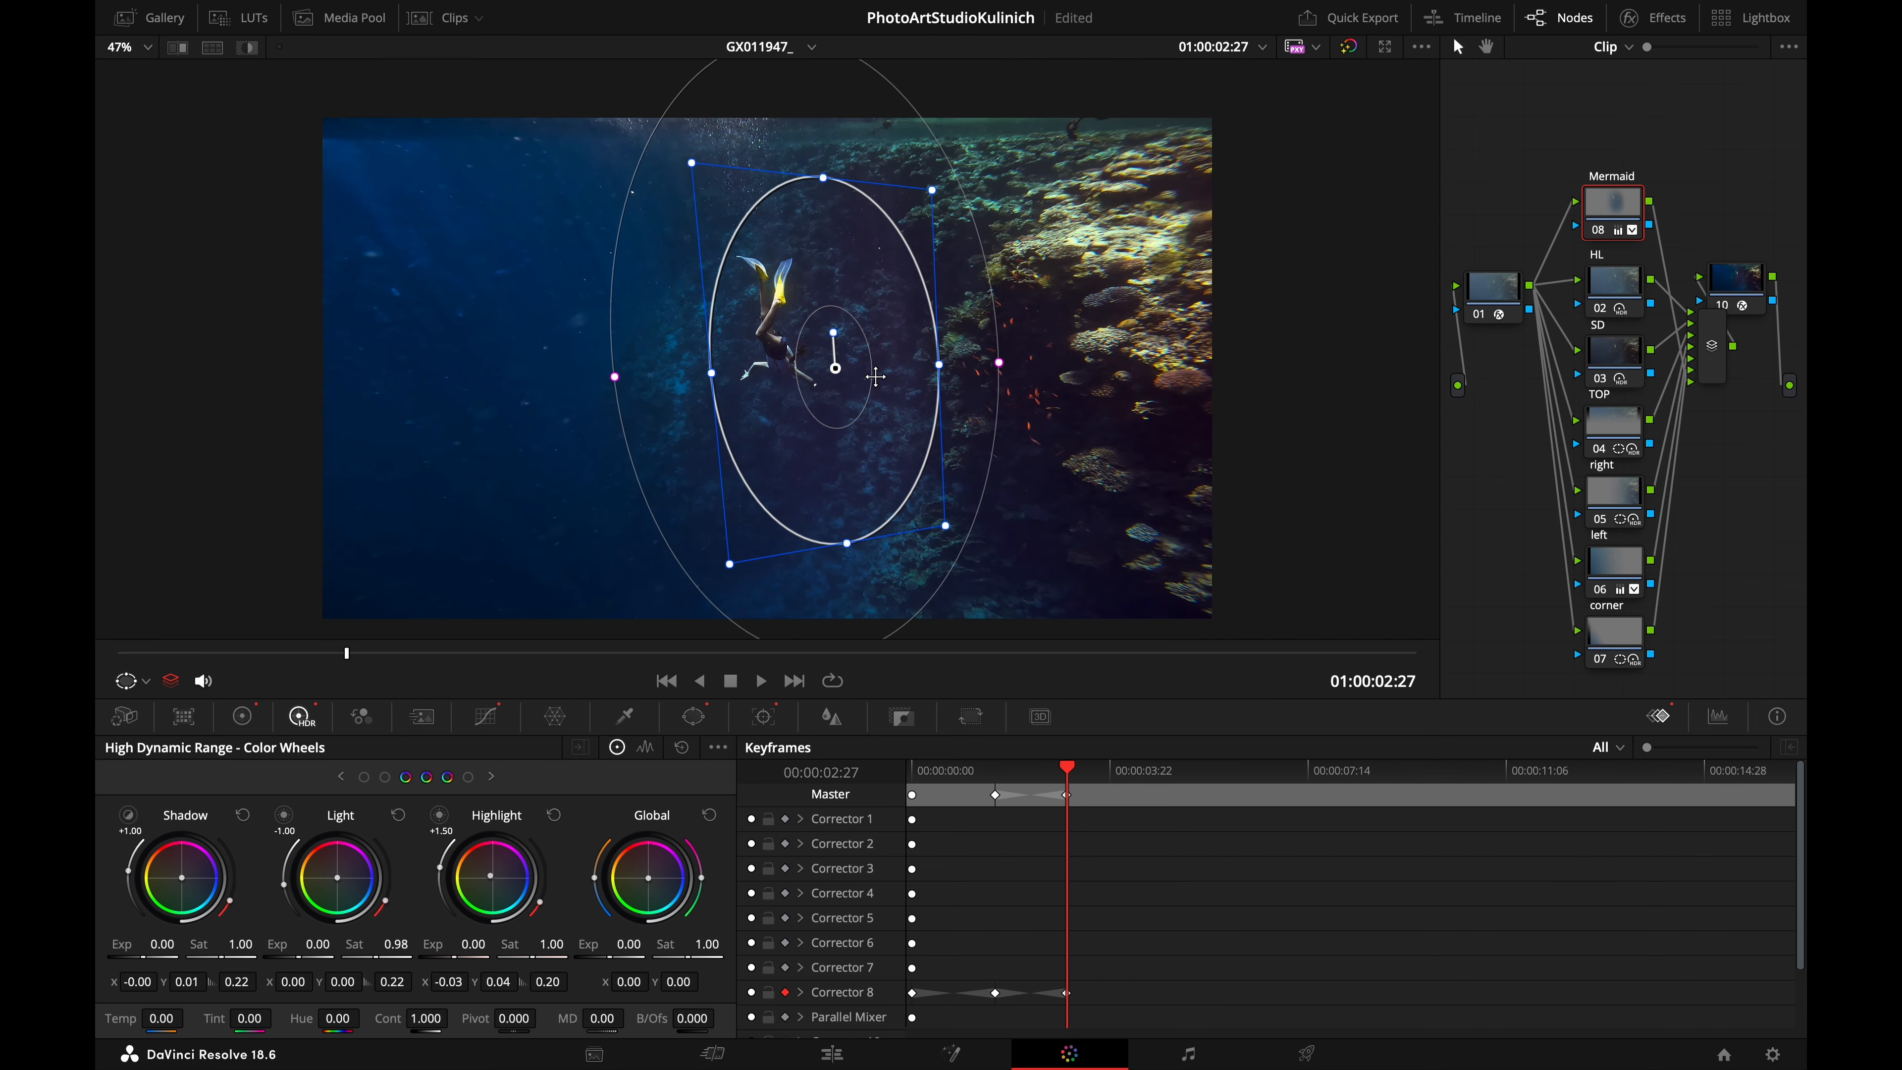
pyautogui.press('super+f')
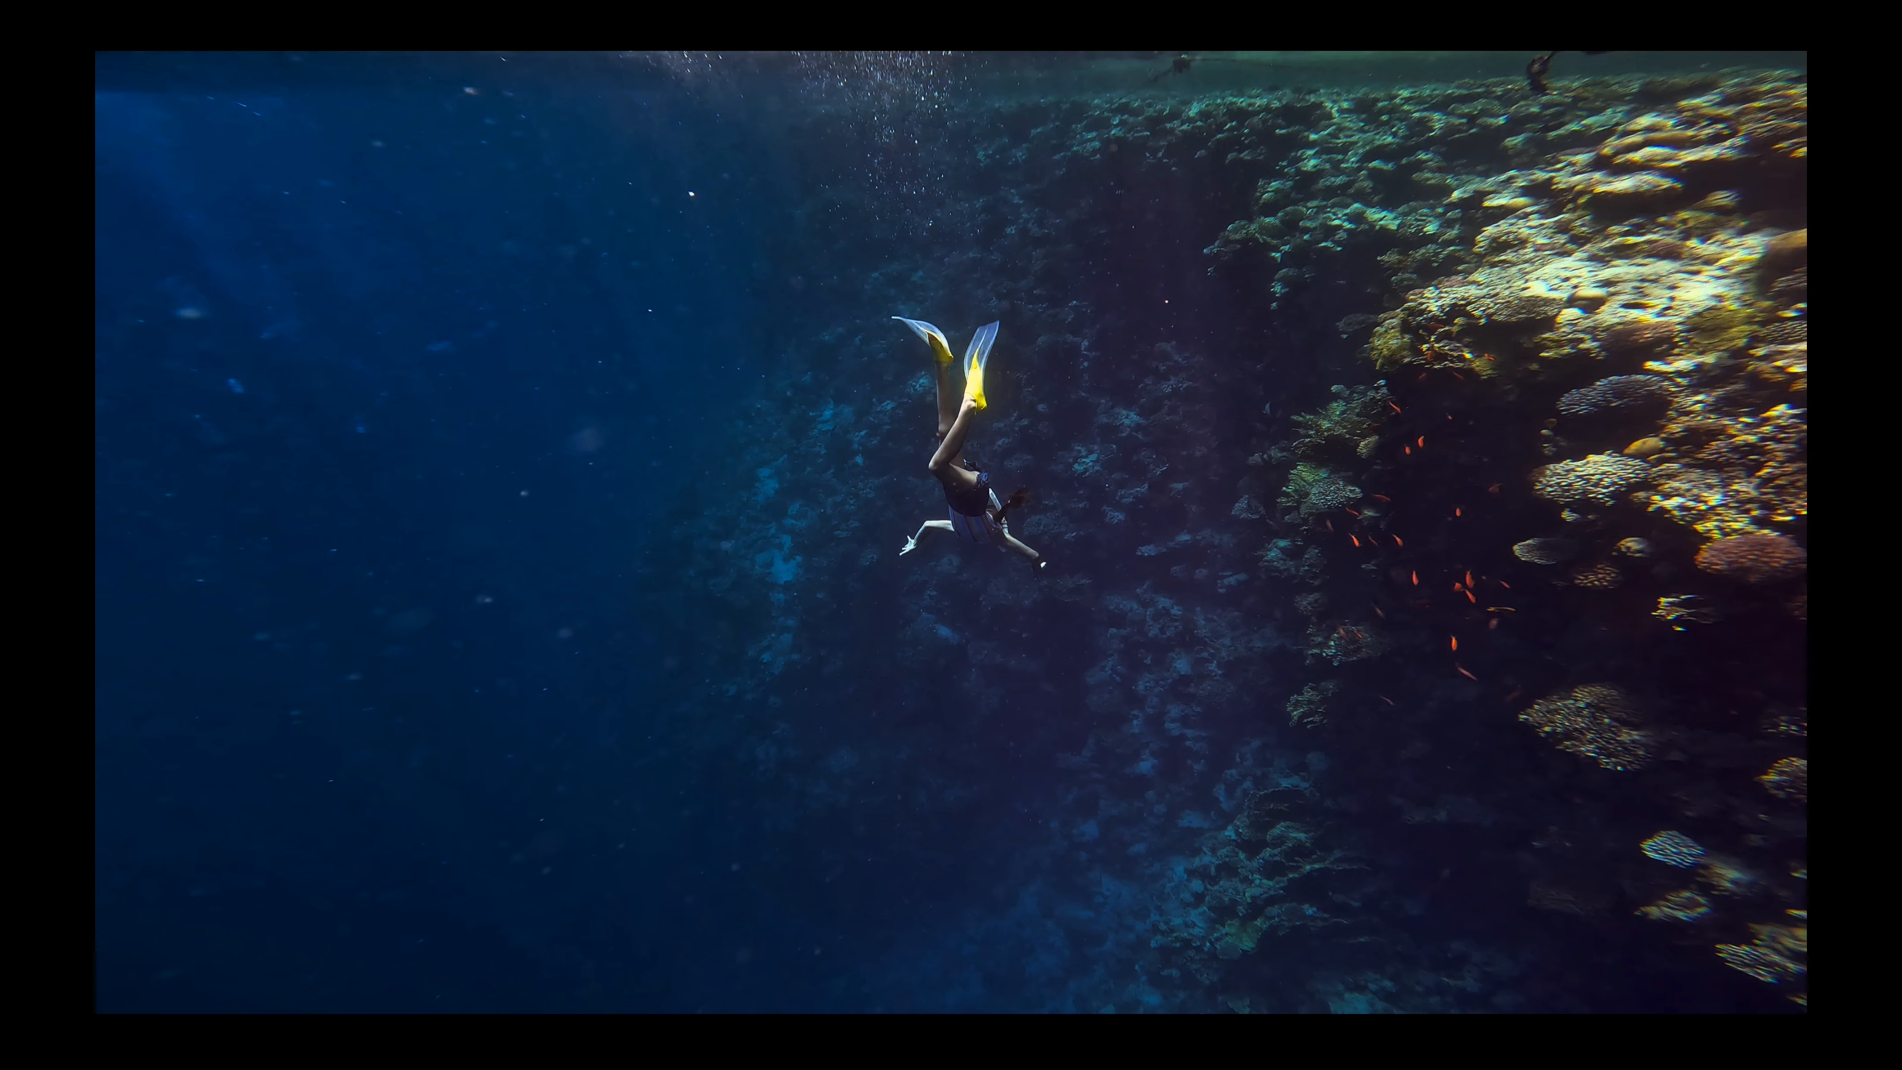
pyautogui.press('super+f')
pyautogui.press('super+f')
pyautogui.press('super+f')
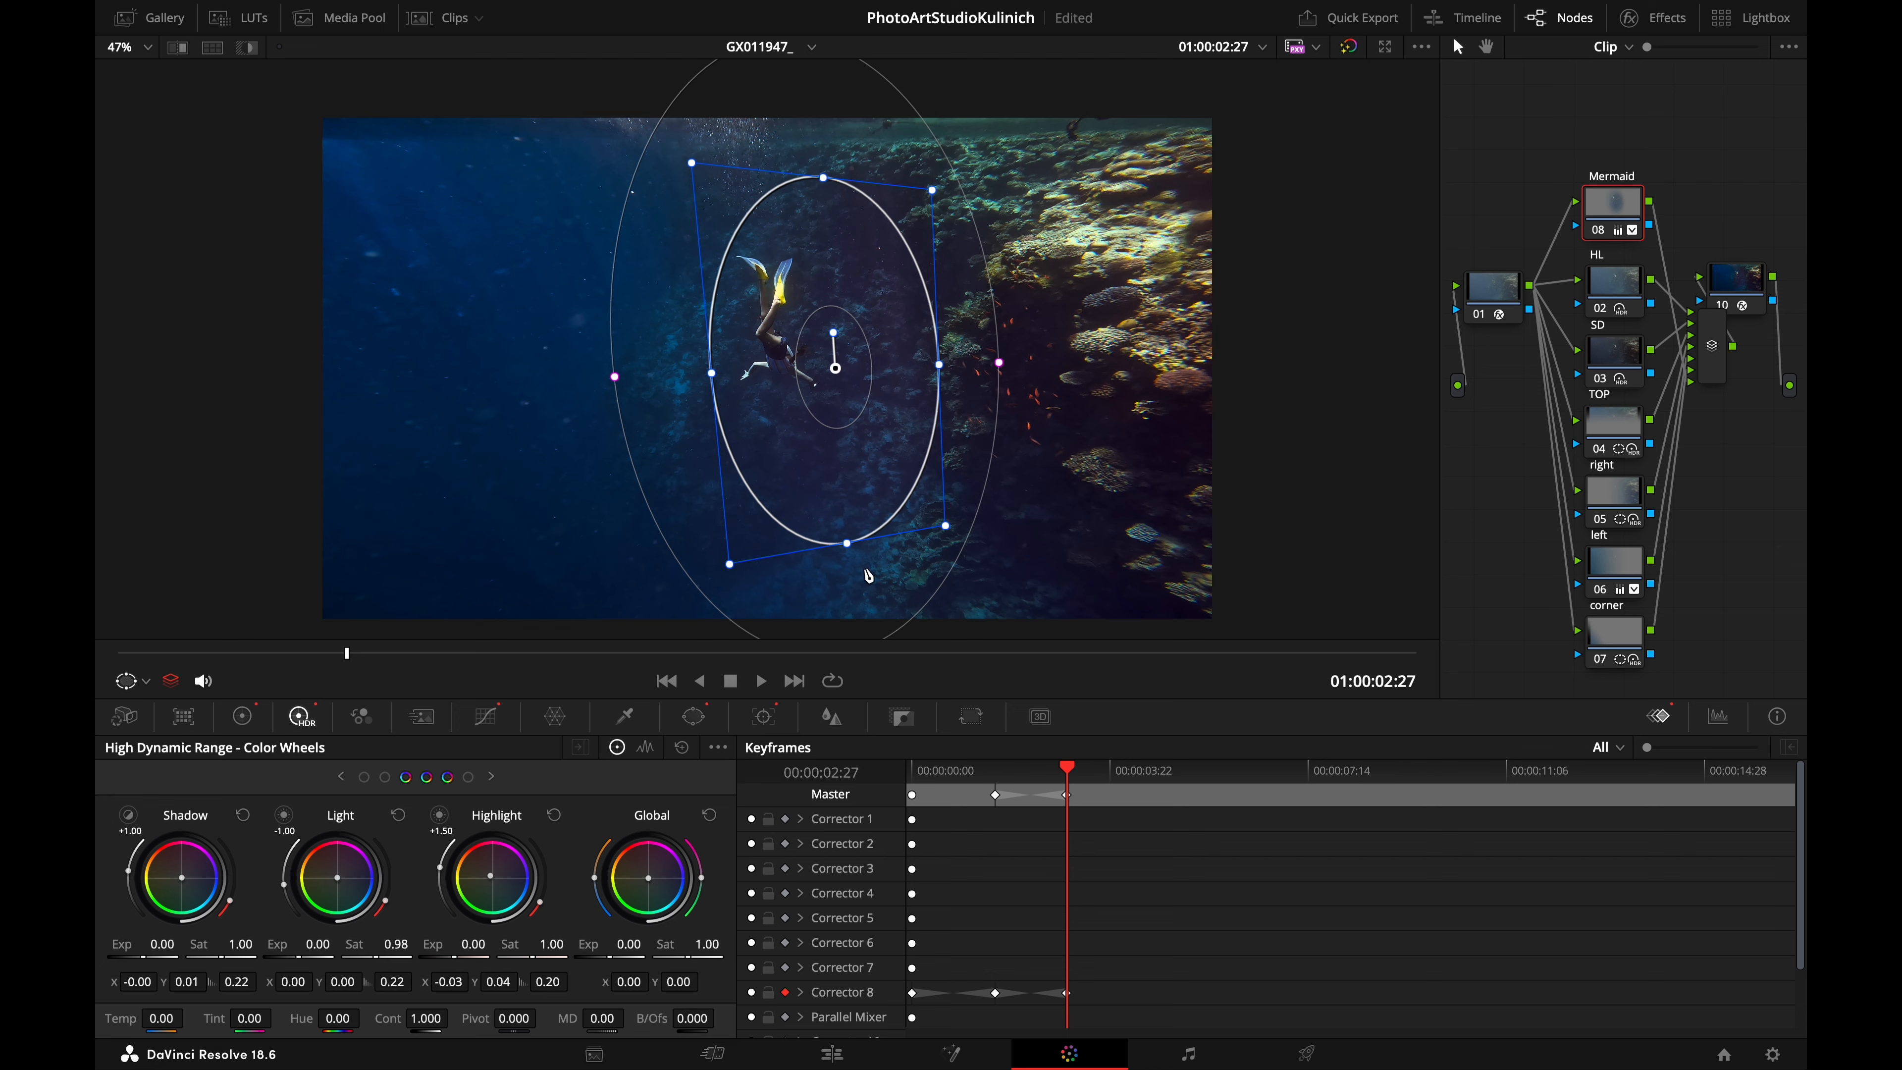
# Track the Mermaid window forward from 01:00:02:27 and stop the tracking at 01:00:08:22
pyautogui.scroll(5, 887, 478)
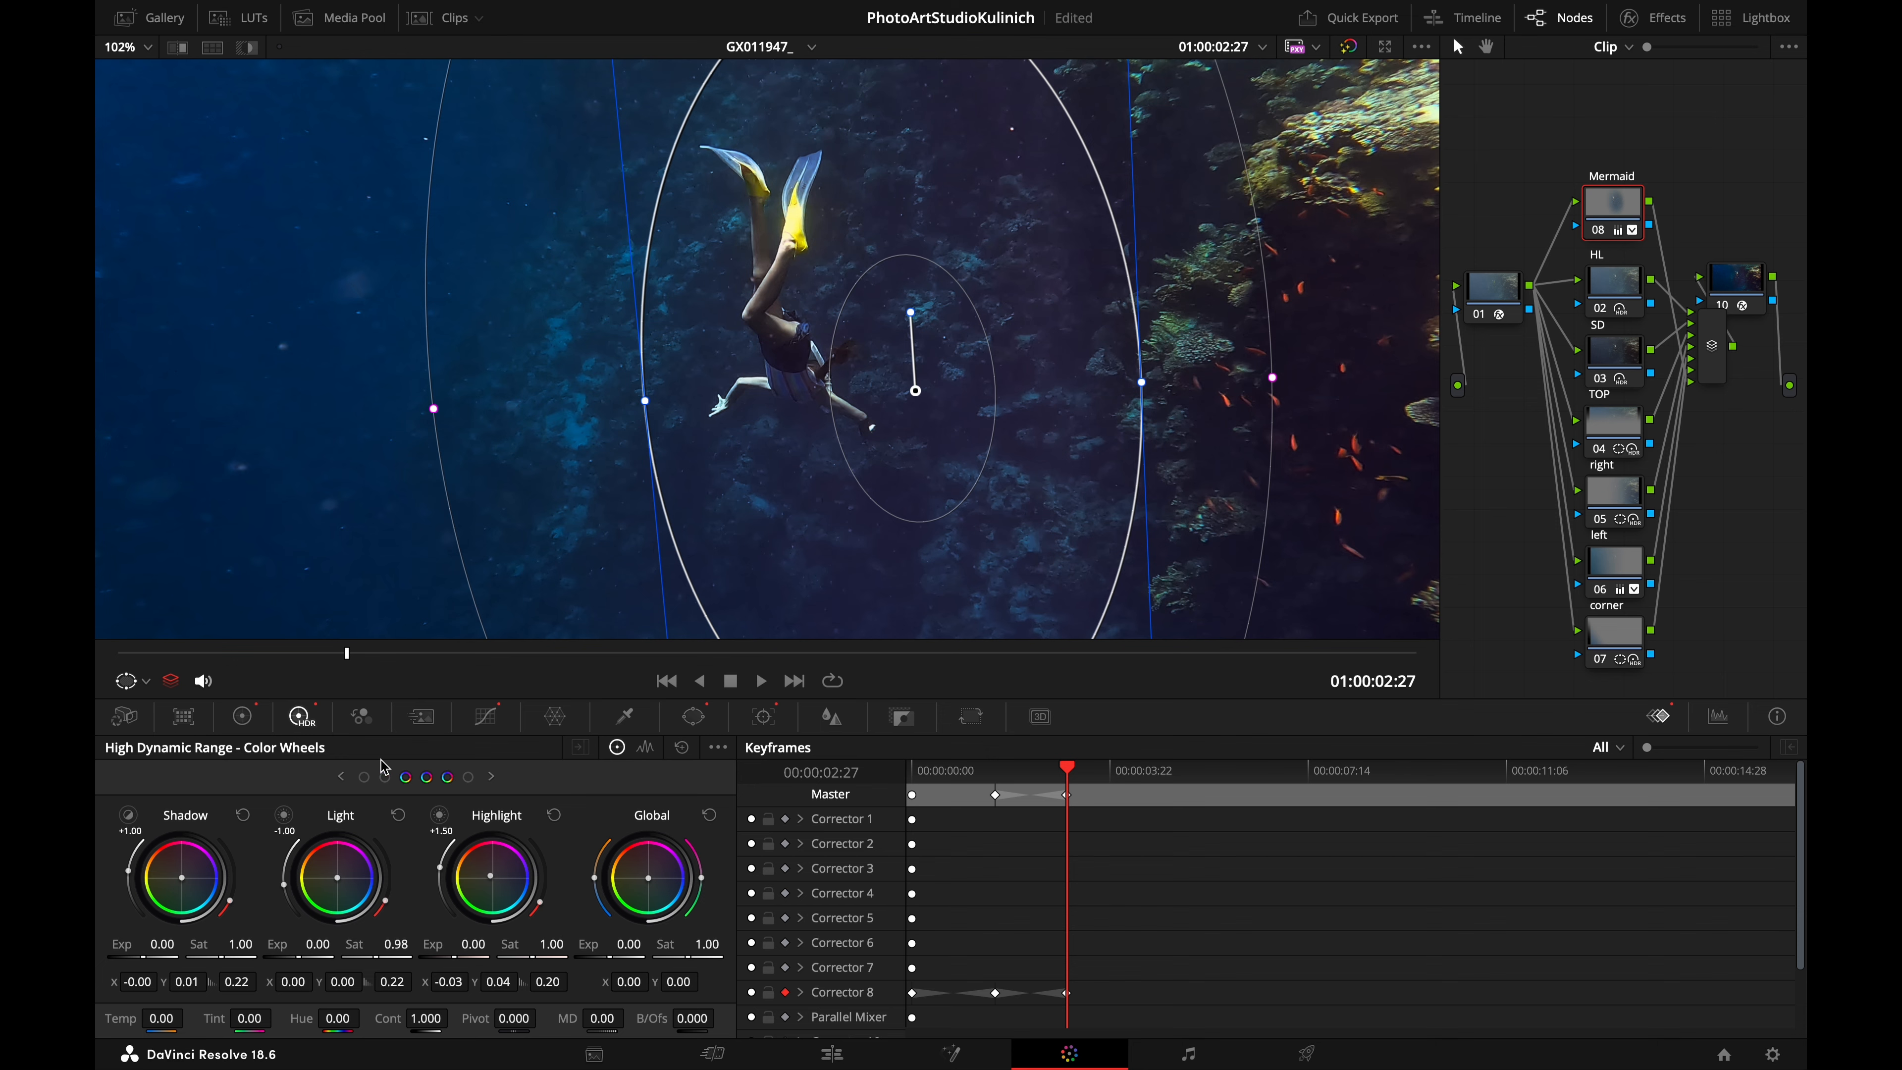
pyautogui.click(764, 716)
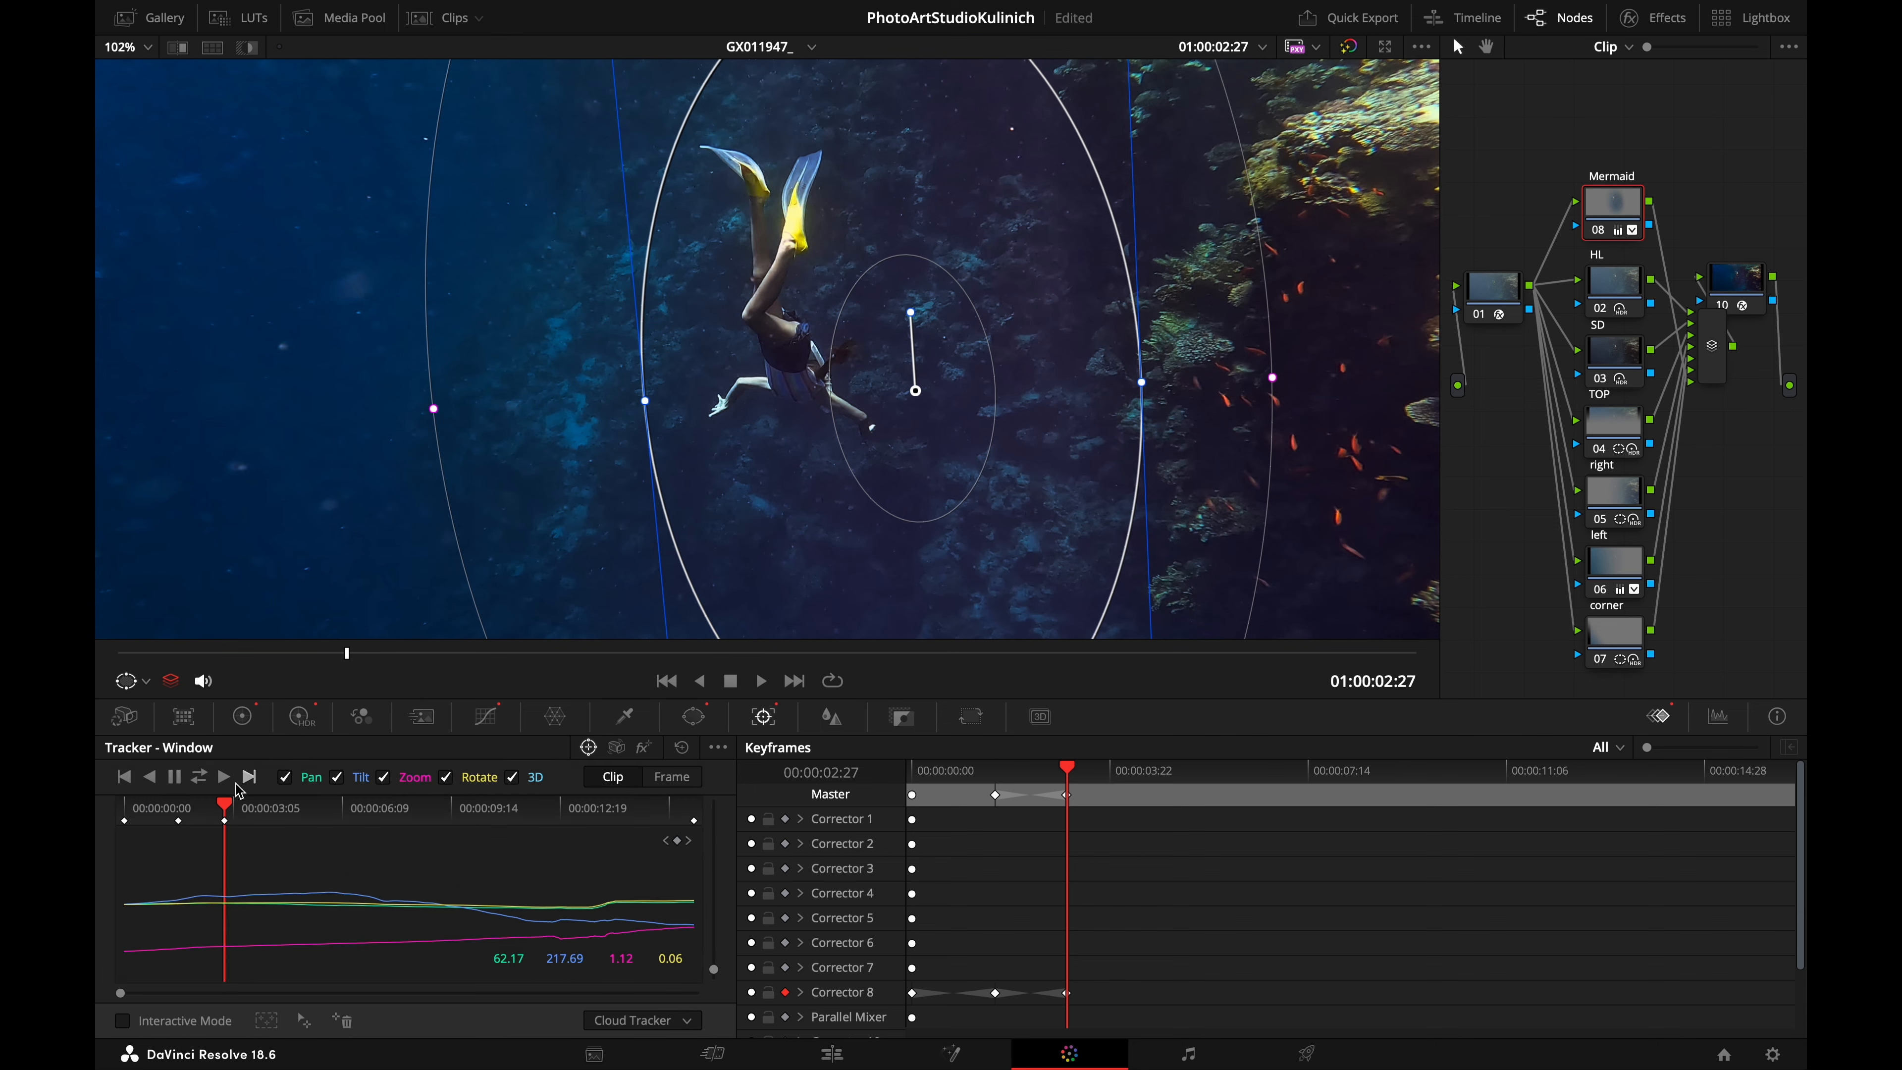
pyautogui.click(225, 778)
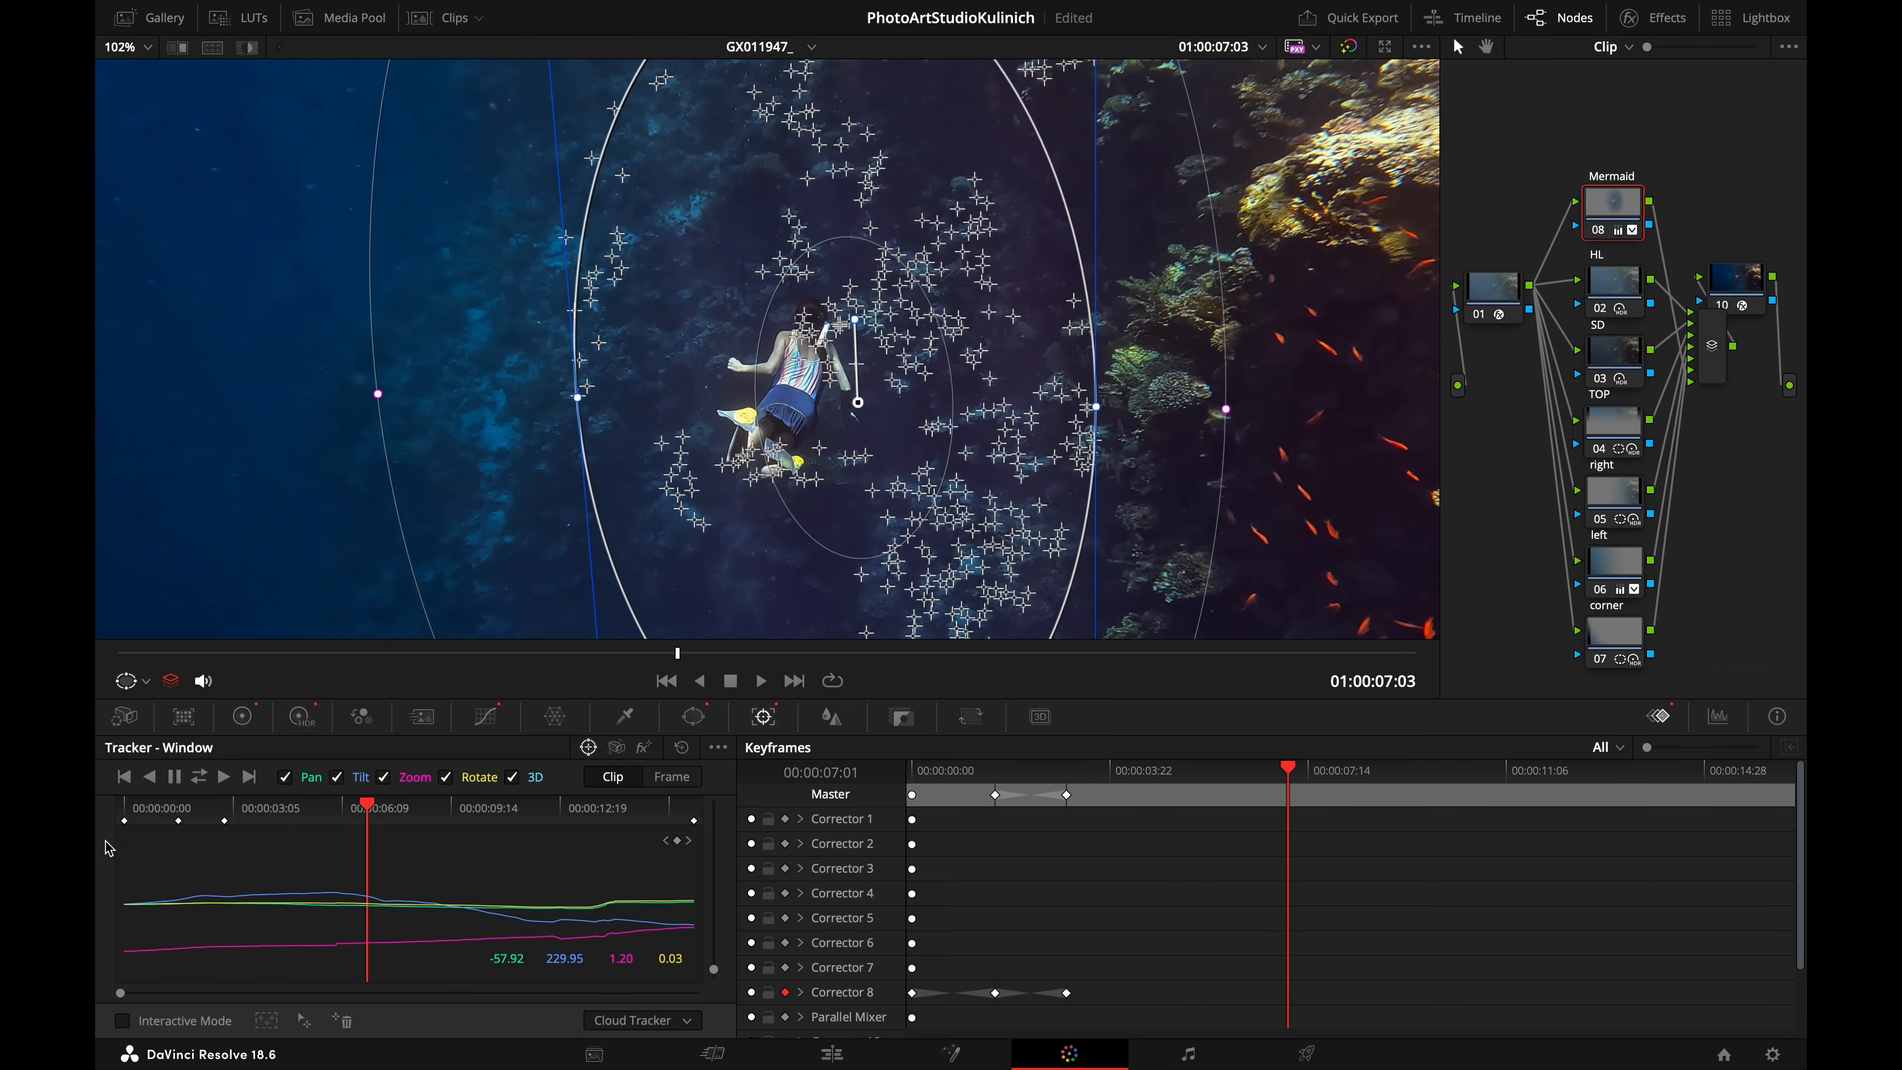
pyautogui.click(174, 778)
pyautogui.scroll(-2, 840, 431)
pyautogui.scroll(-3, 840, 431)
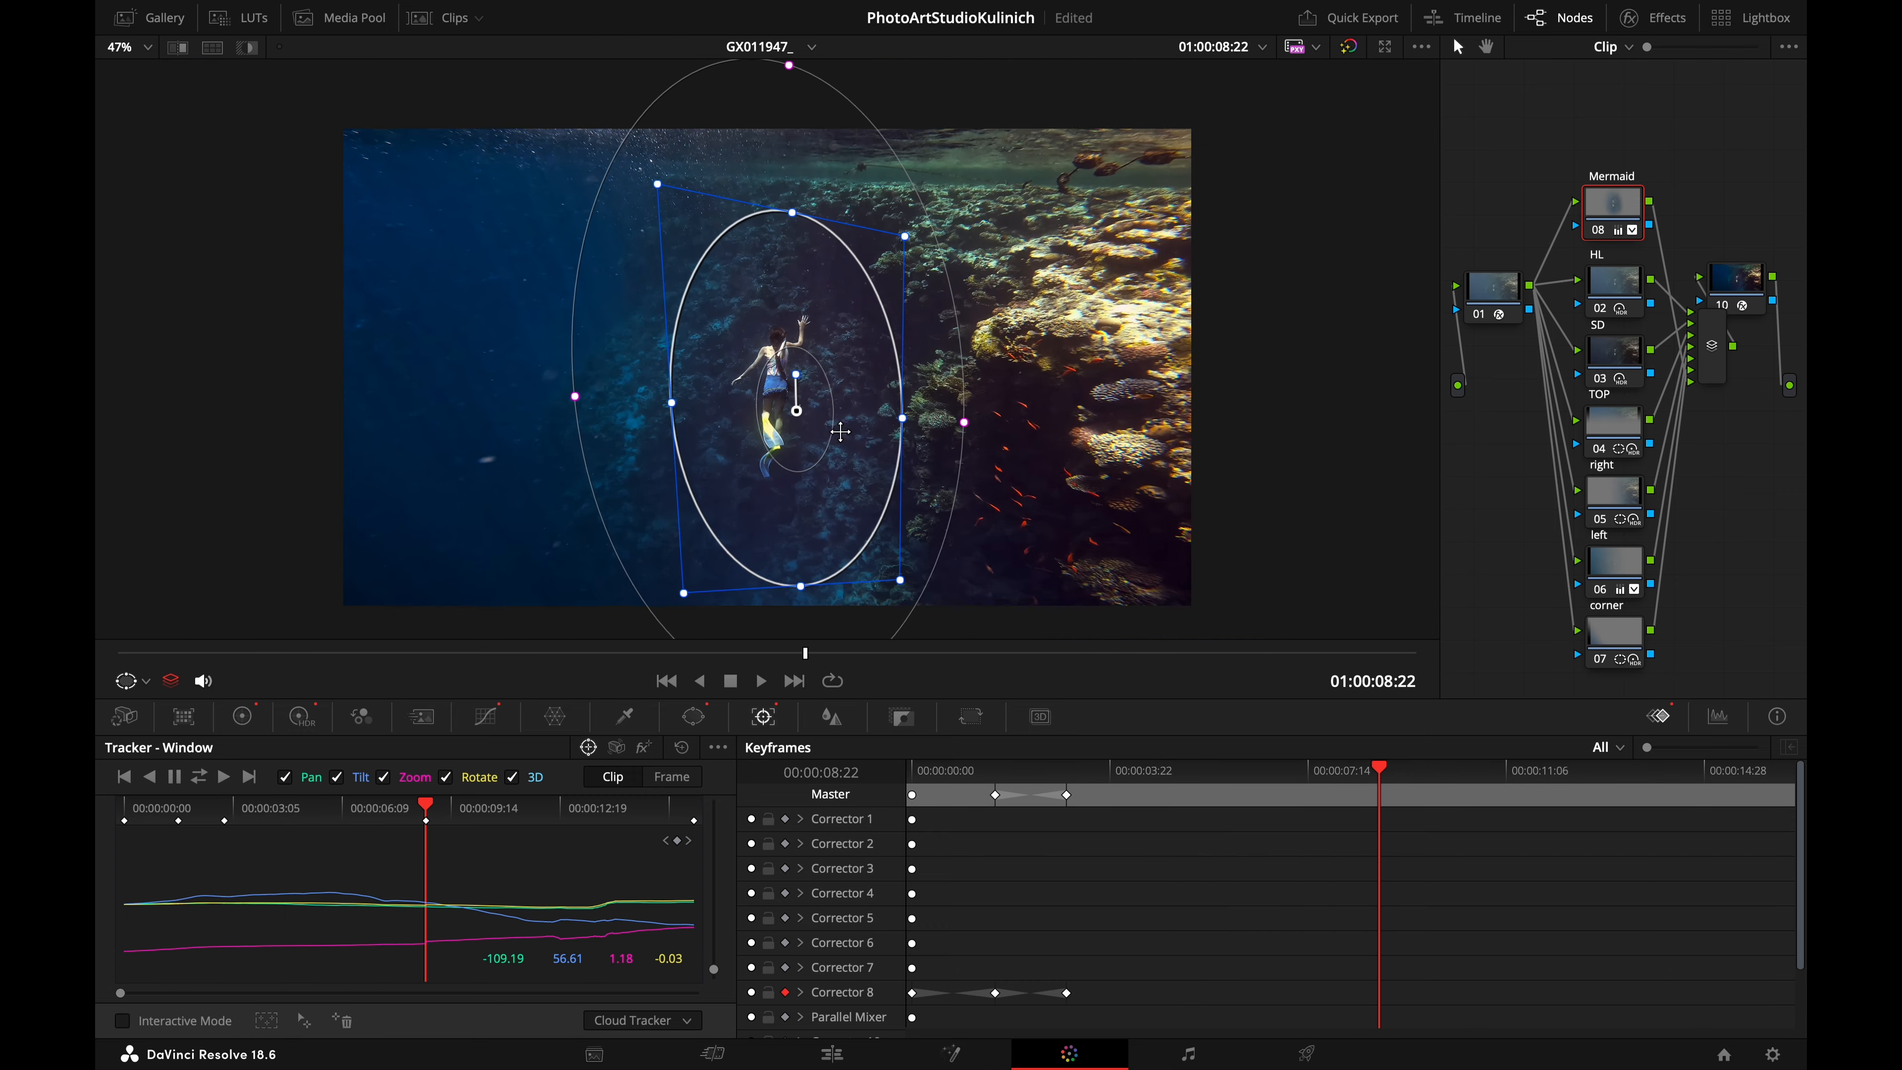
# Bring up the HDR color wheels and shift the Mermaid window slightly up and left at 01:00:08:22
pyautogui.scroll(2, 840, 431)
pyautogui.click(300, 718)
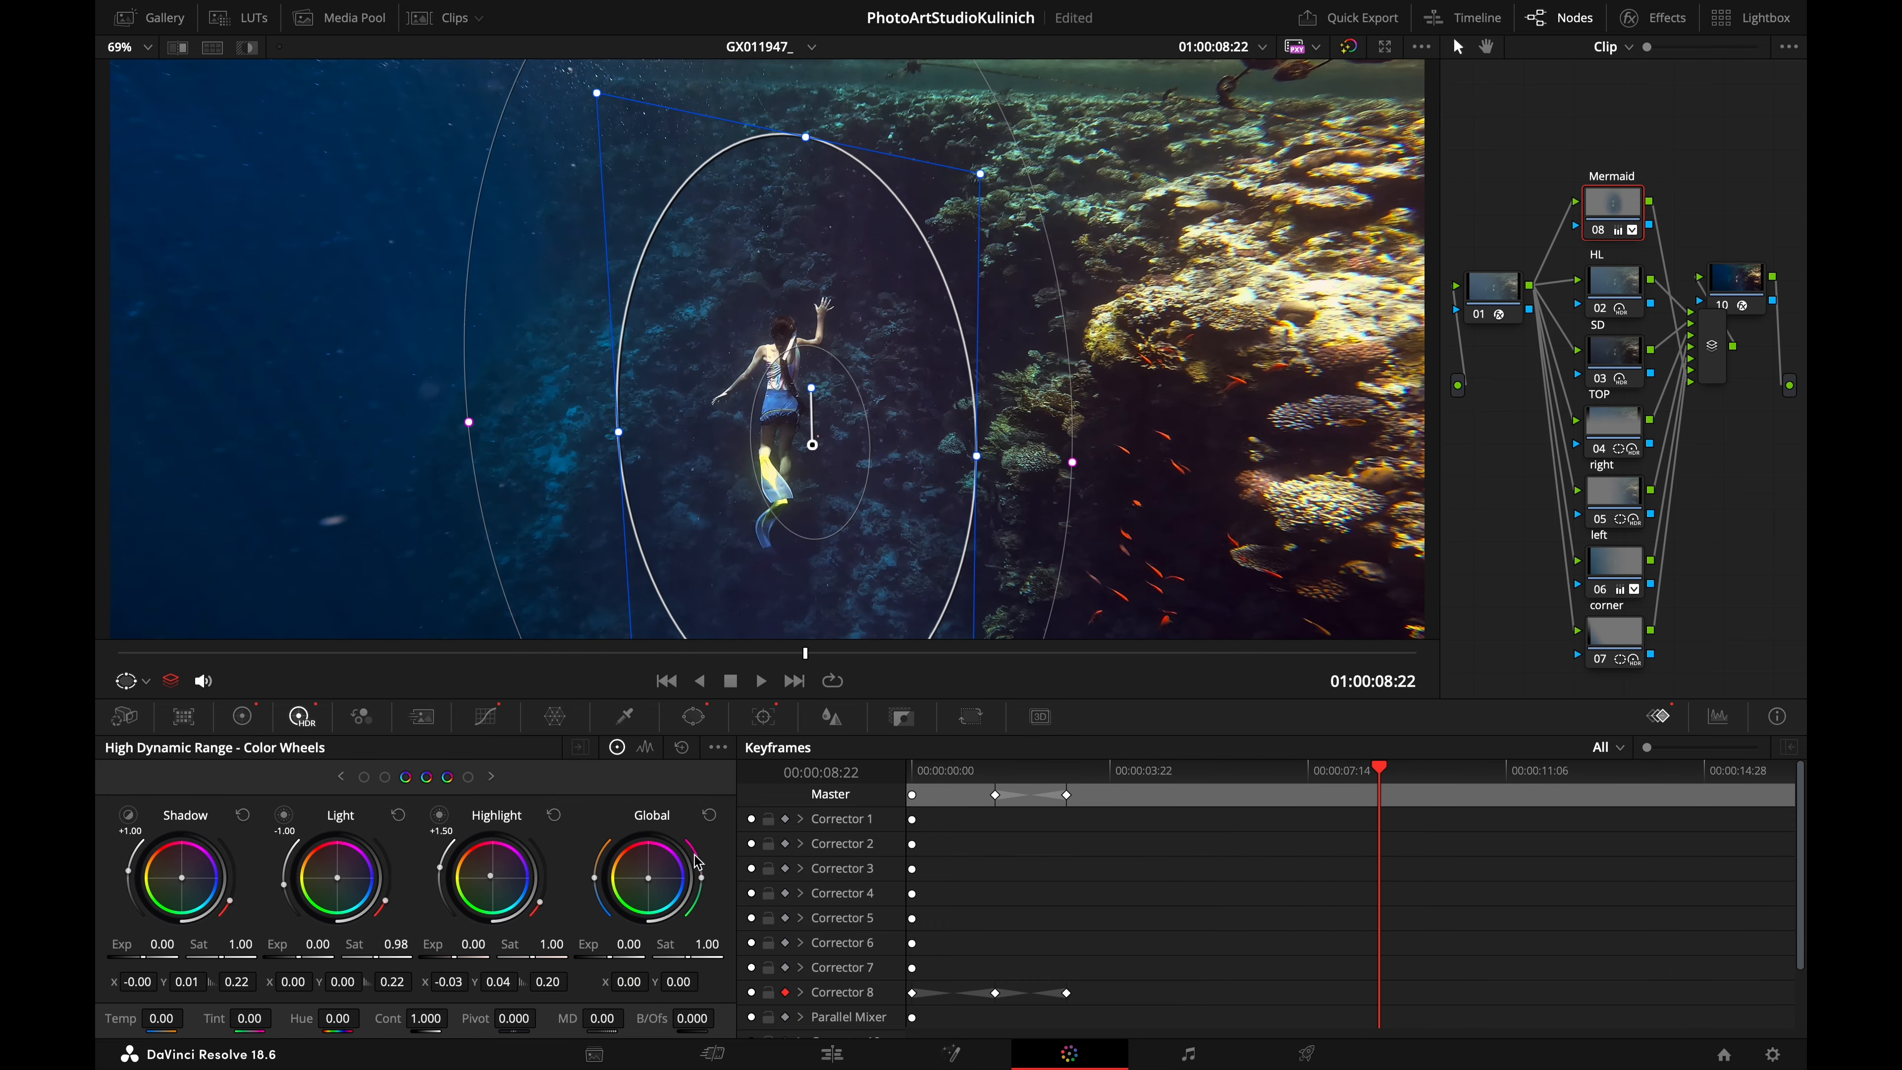
pyautogui.moveTo(811, 441); pyautogui.dragTo(810, 436)
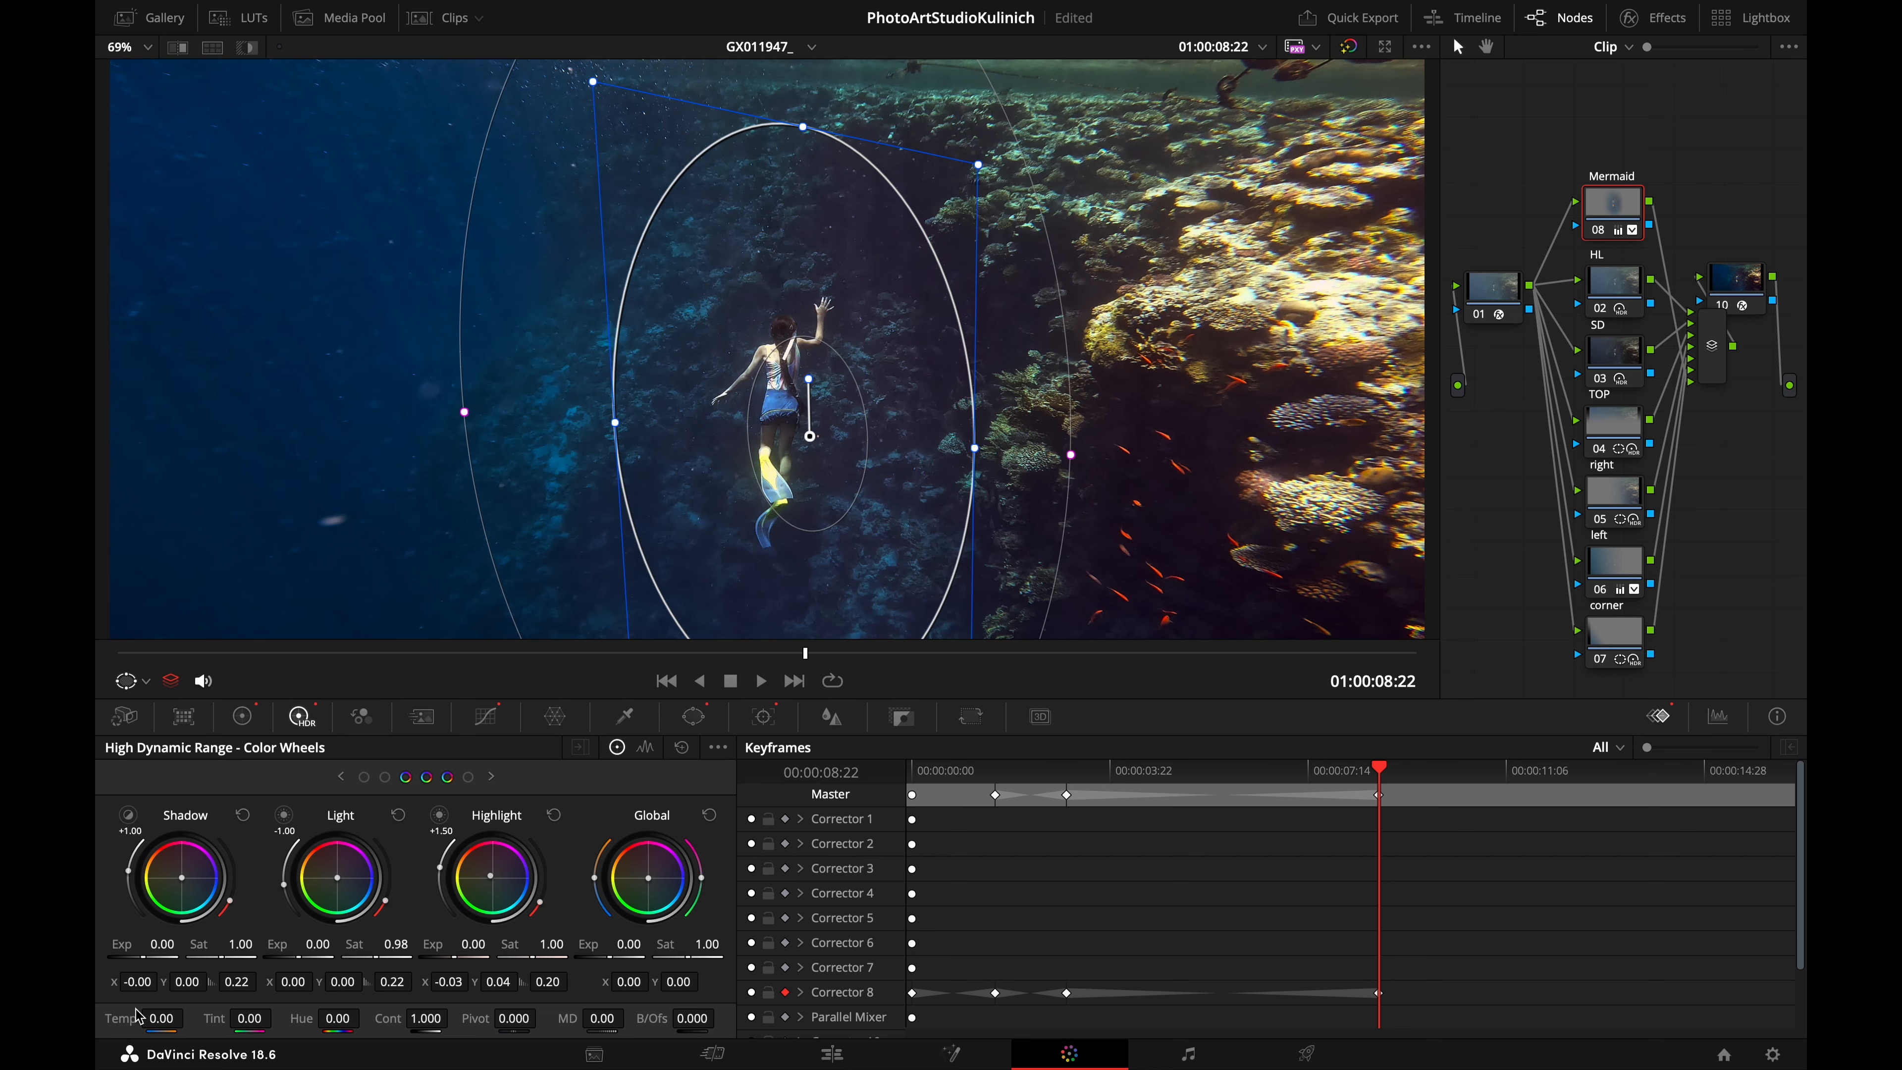
# Examine the Corrector 8 keyframe at 01:00:02:27 up close and play the clip on to 01:00:09:21 to check the window's movement
pyautogui.click(1073, 781)
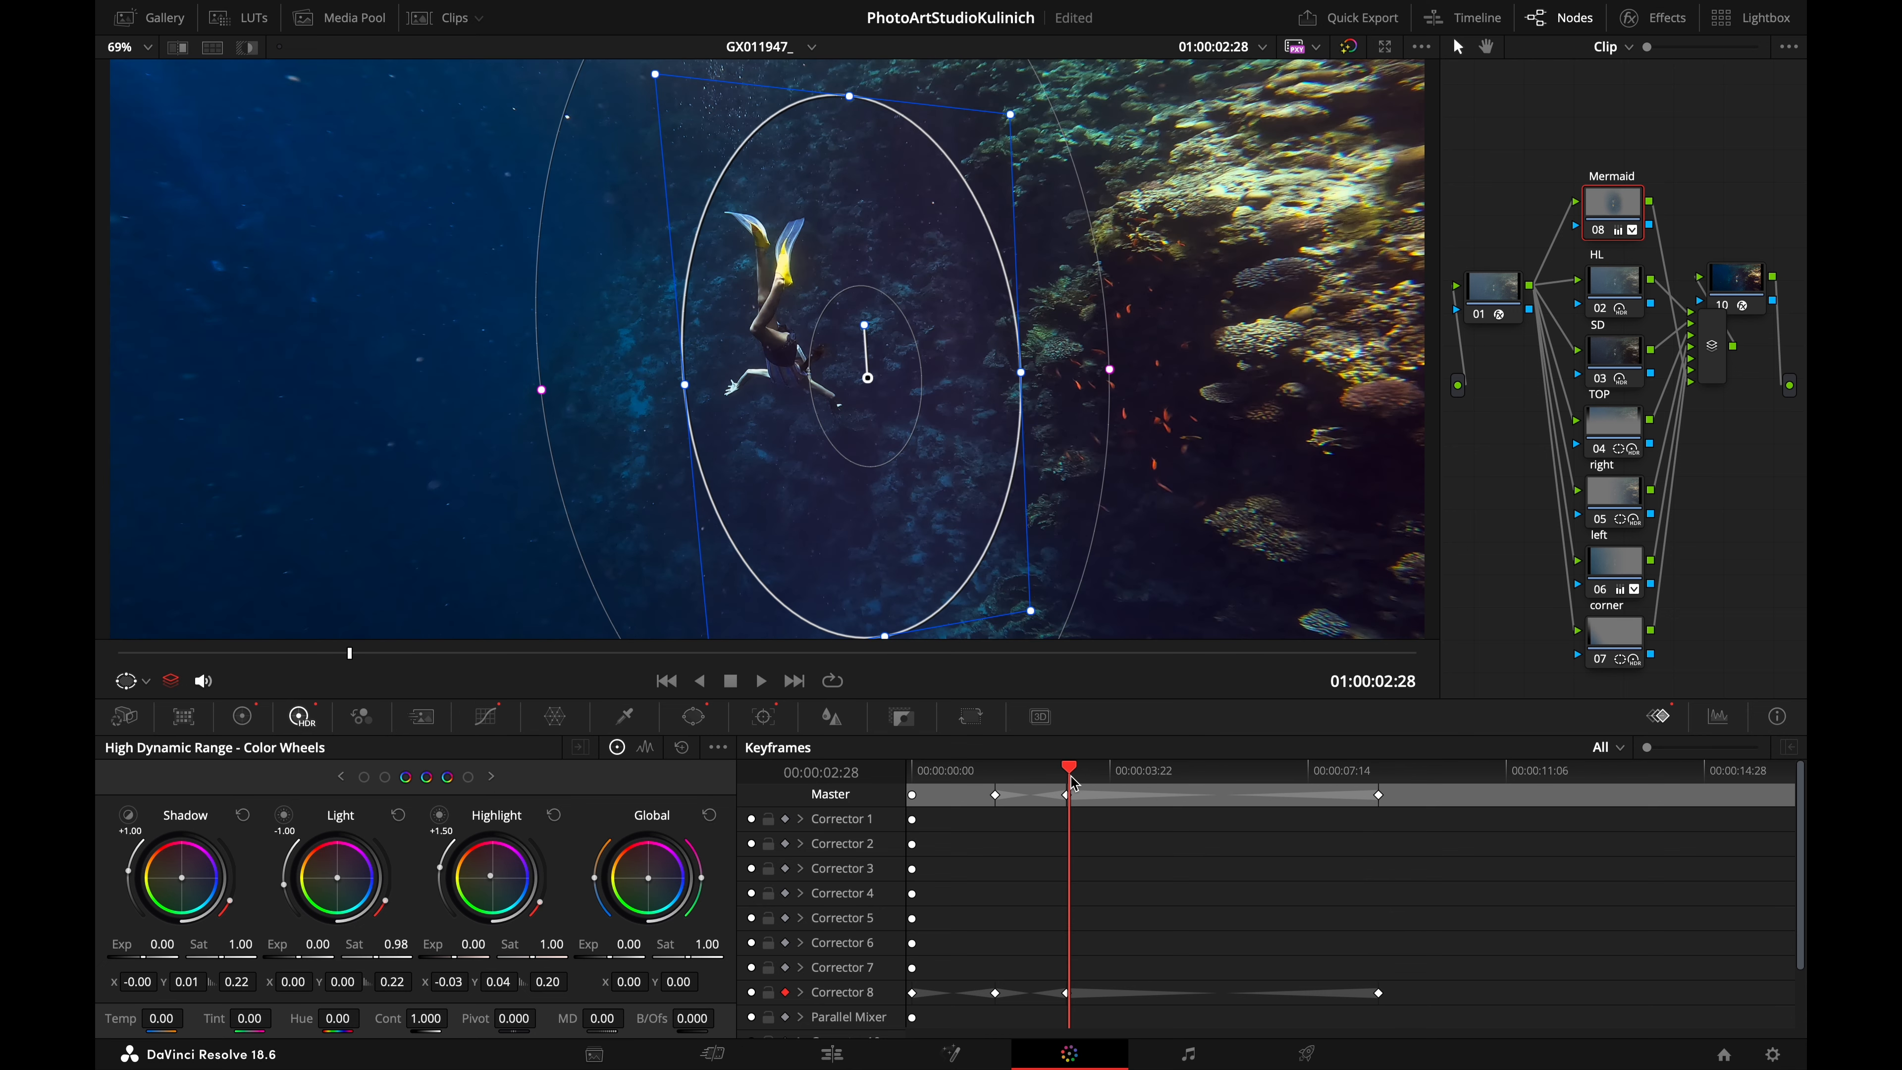
pyautogui.moveTo(1070, 775); pyautogui.dragTo(1067, 775)
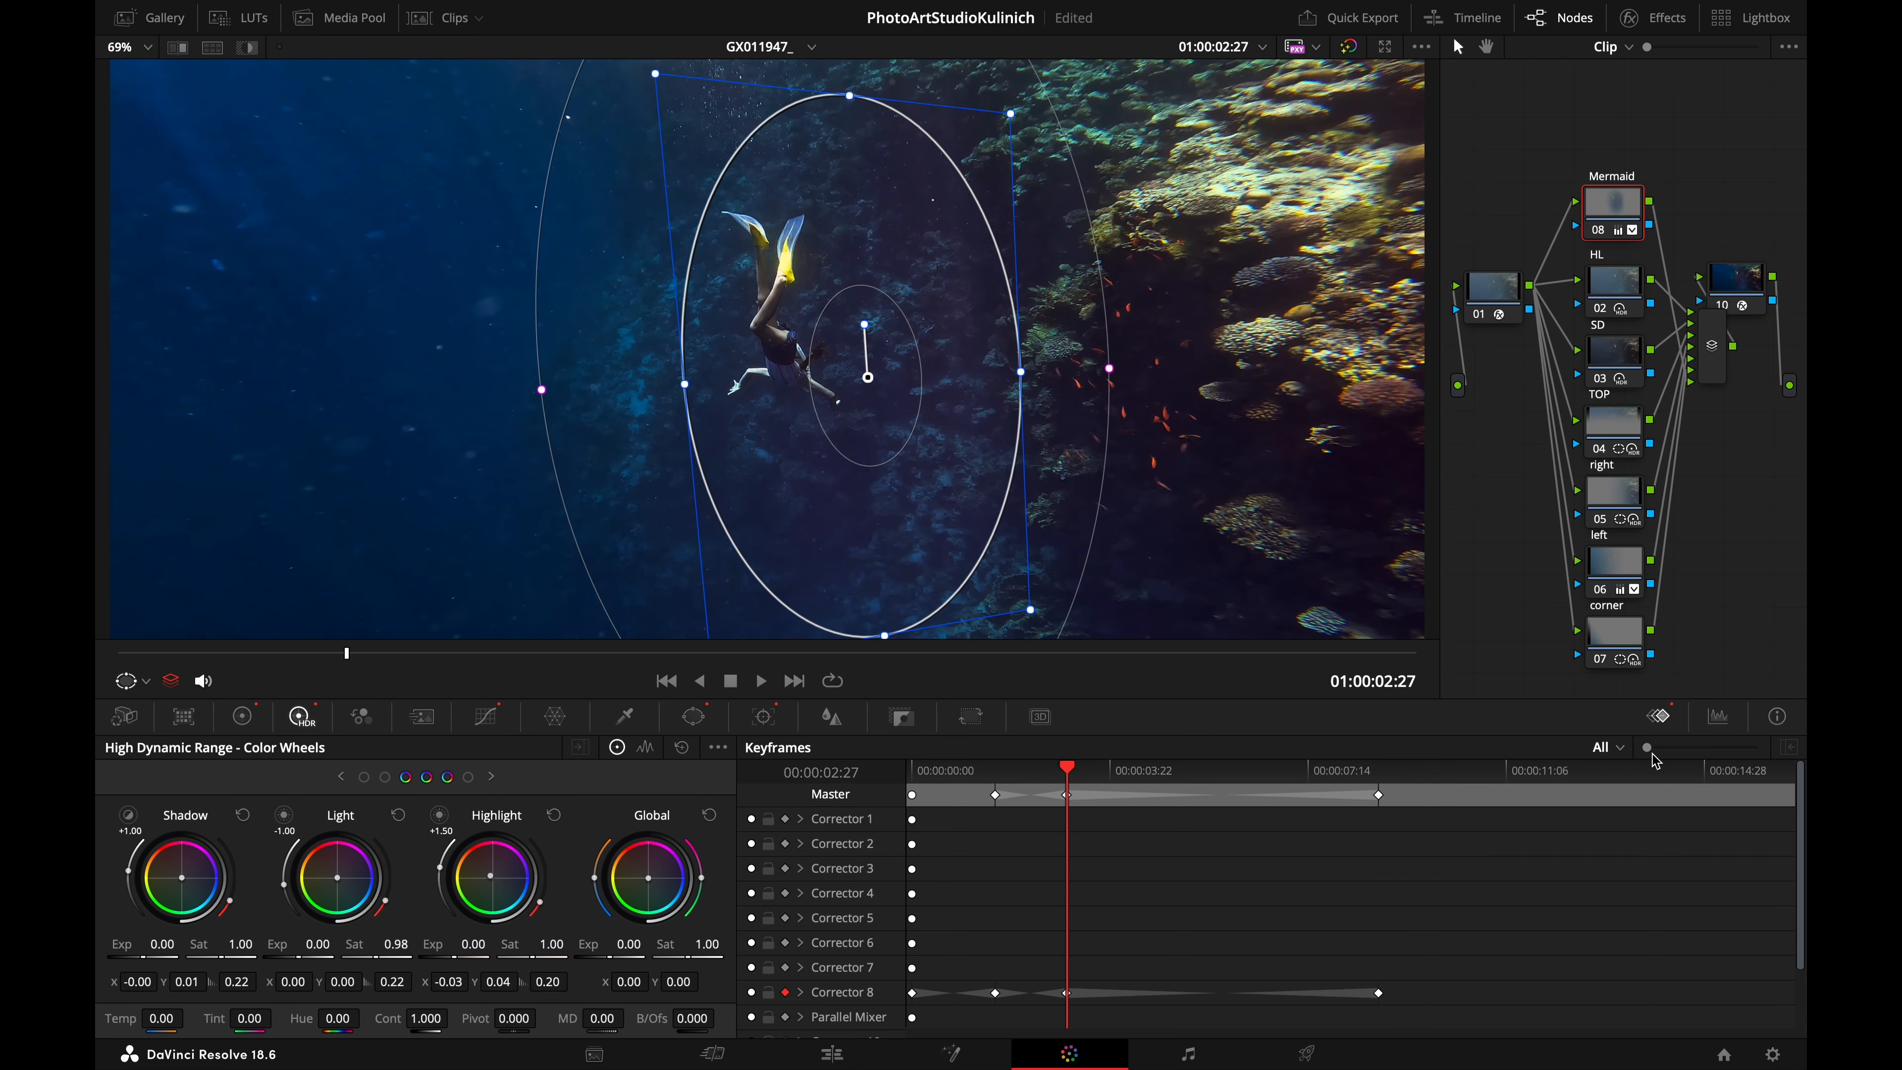
pyautogui.moveTo(1648, 748); pyautogui.dragTo(1720, 748)
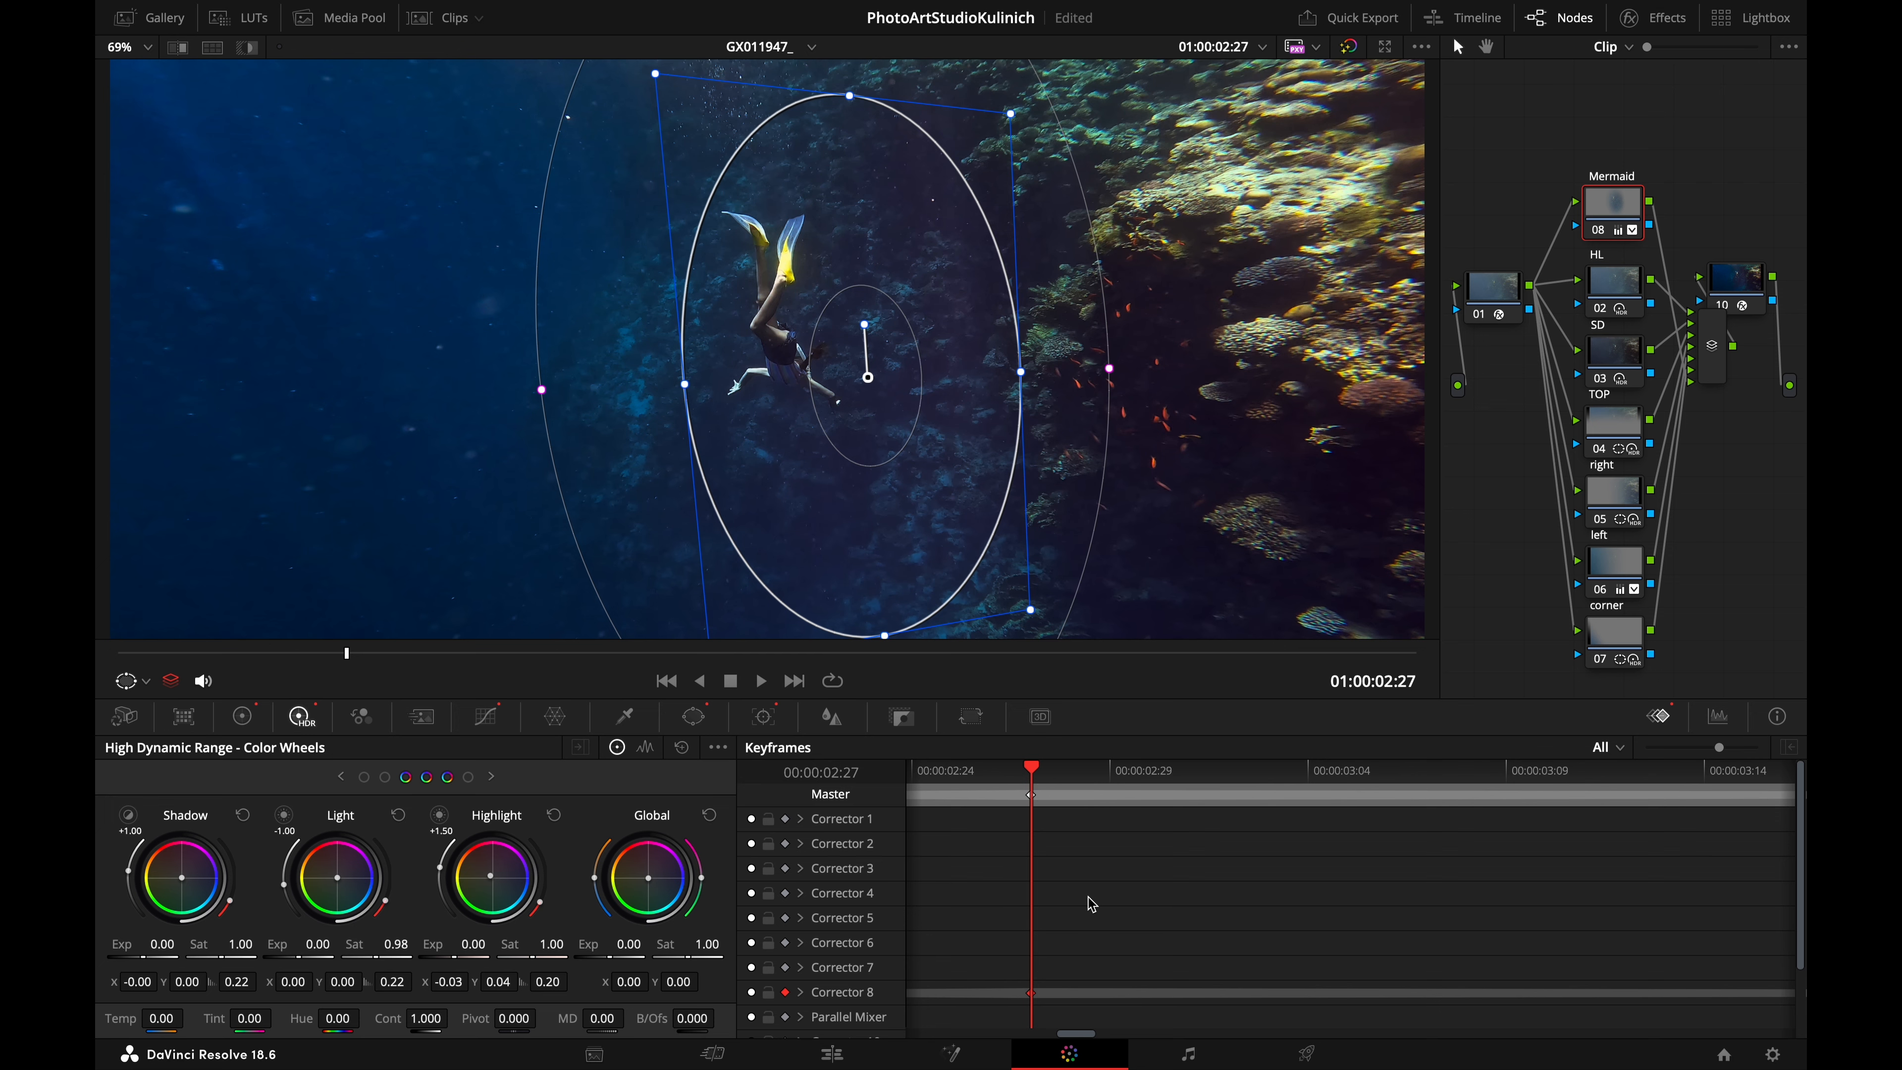
pyautogui.click(1003, 773)
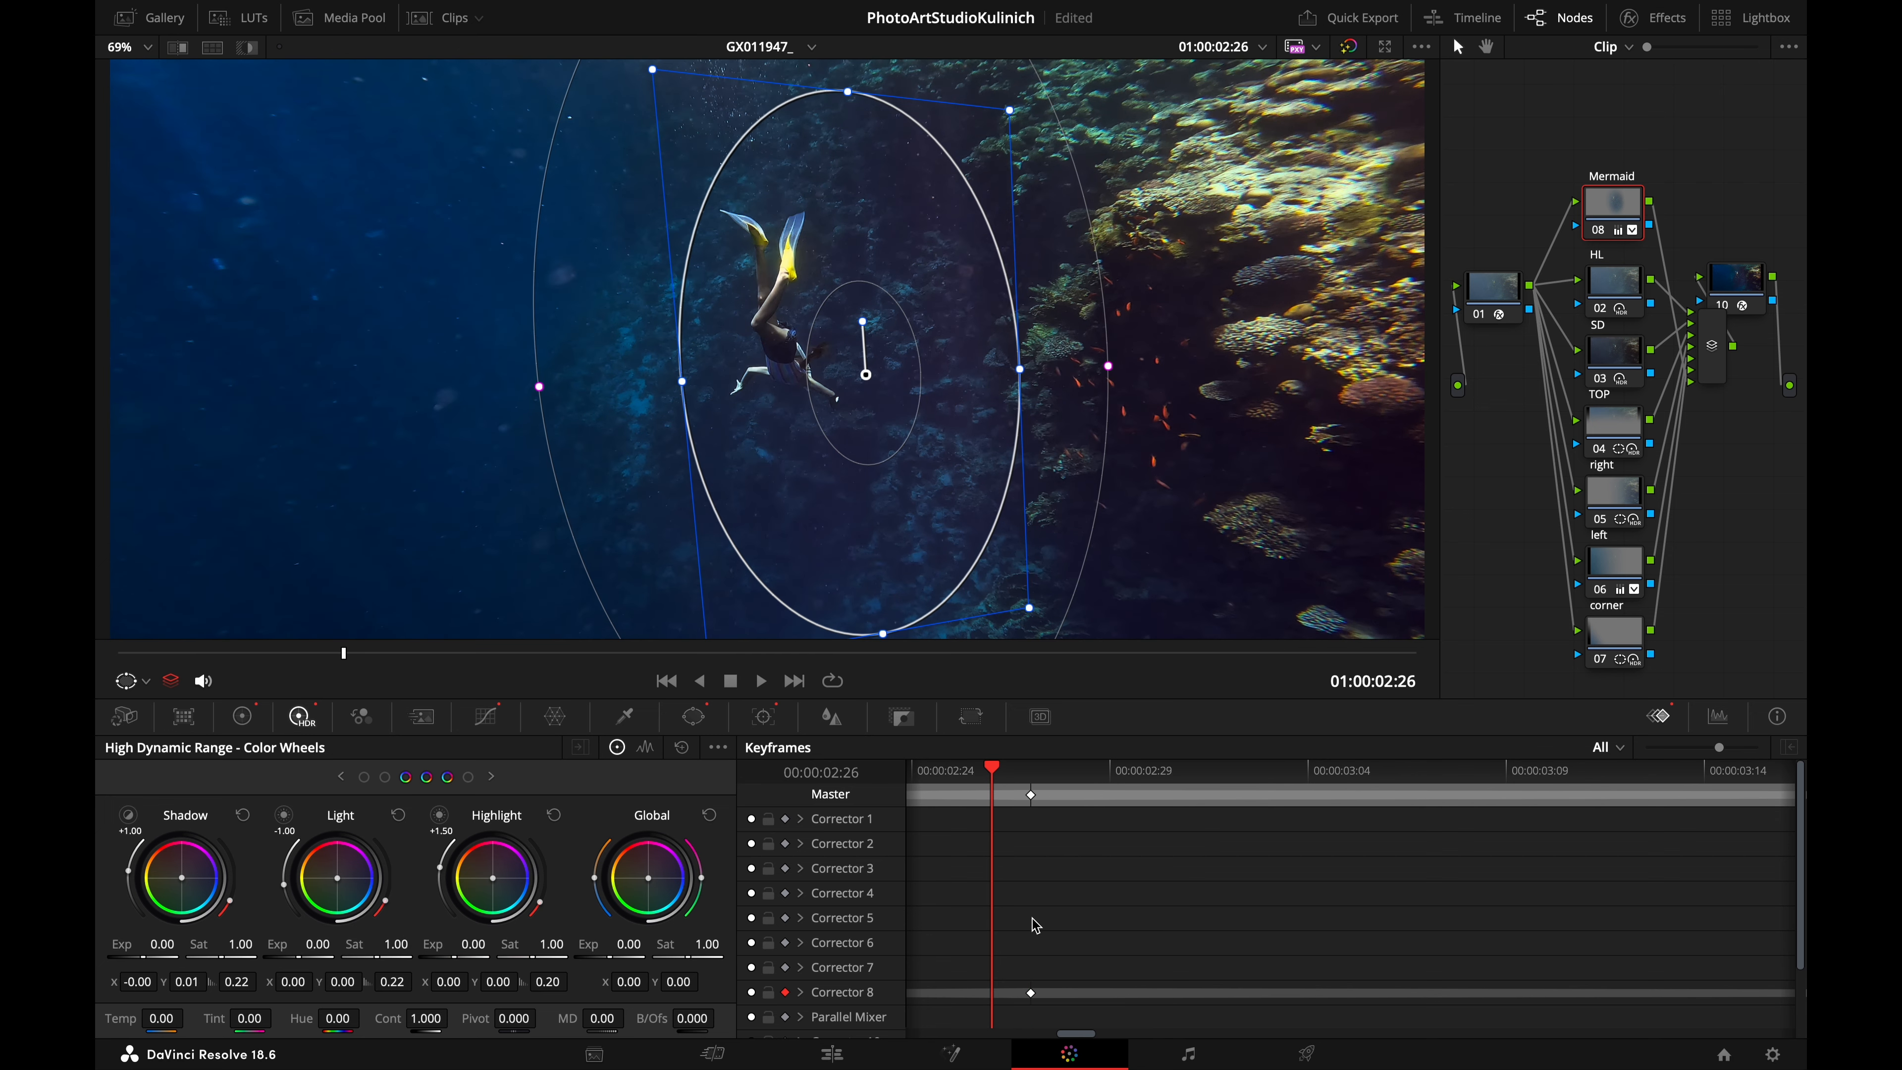
pyautogui.scroll(-1, 1036, 926)
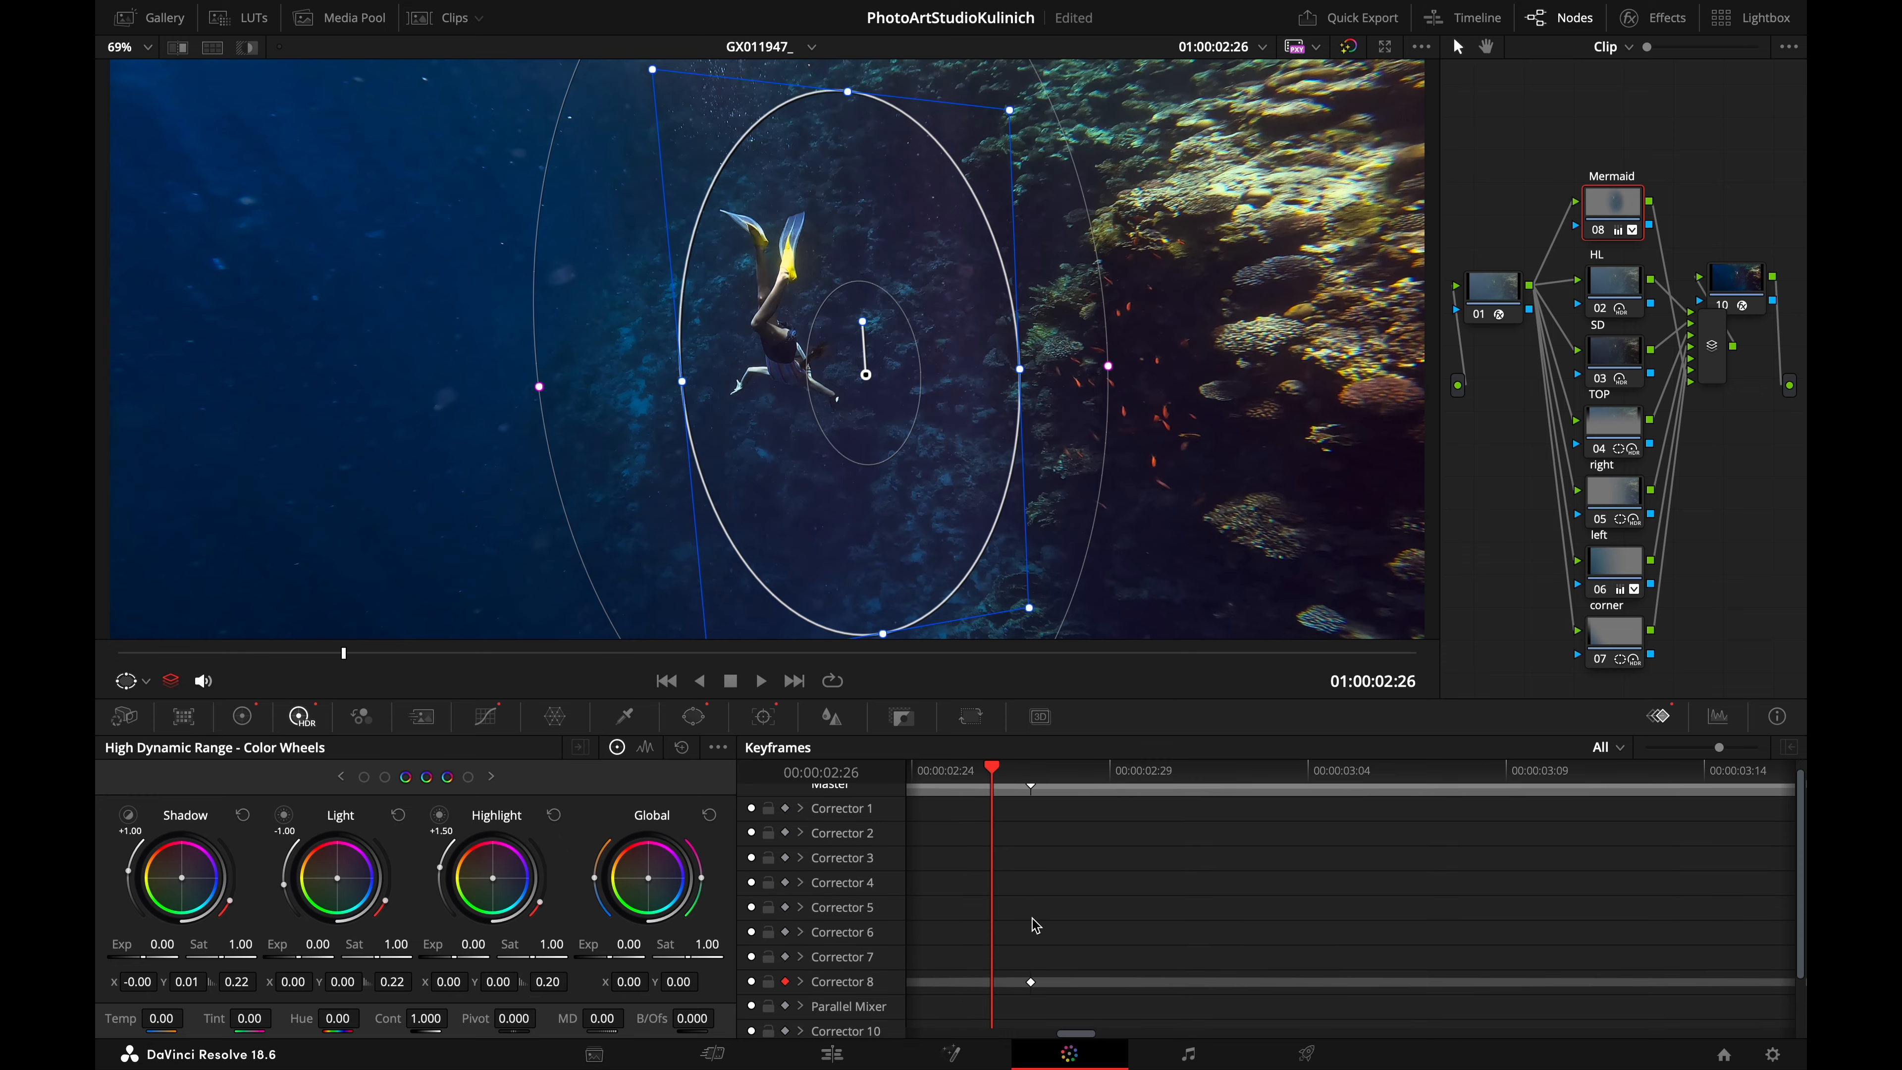
pyautogui.press('space')
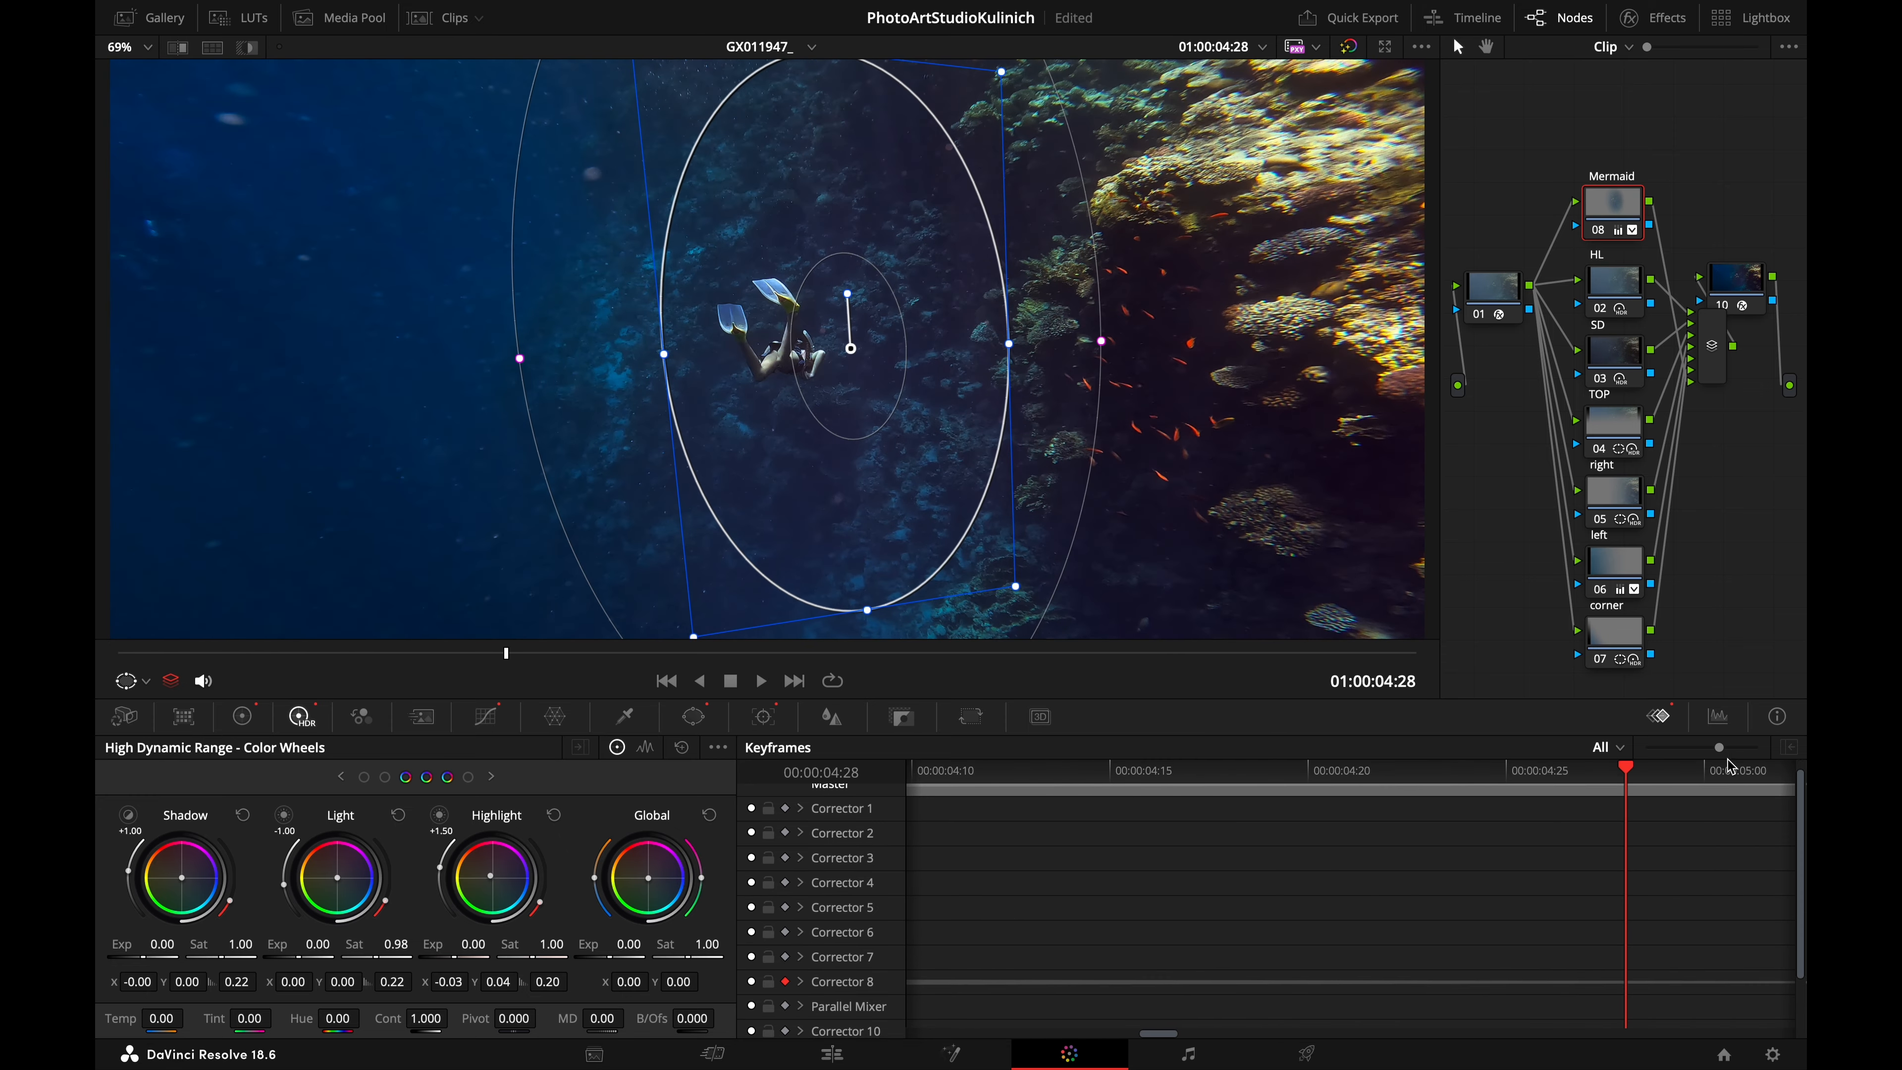
pyautogui.moveTo(1719, 749); pyautogui.dragTo(1646, 752)
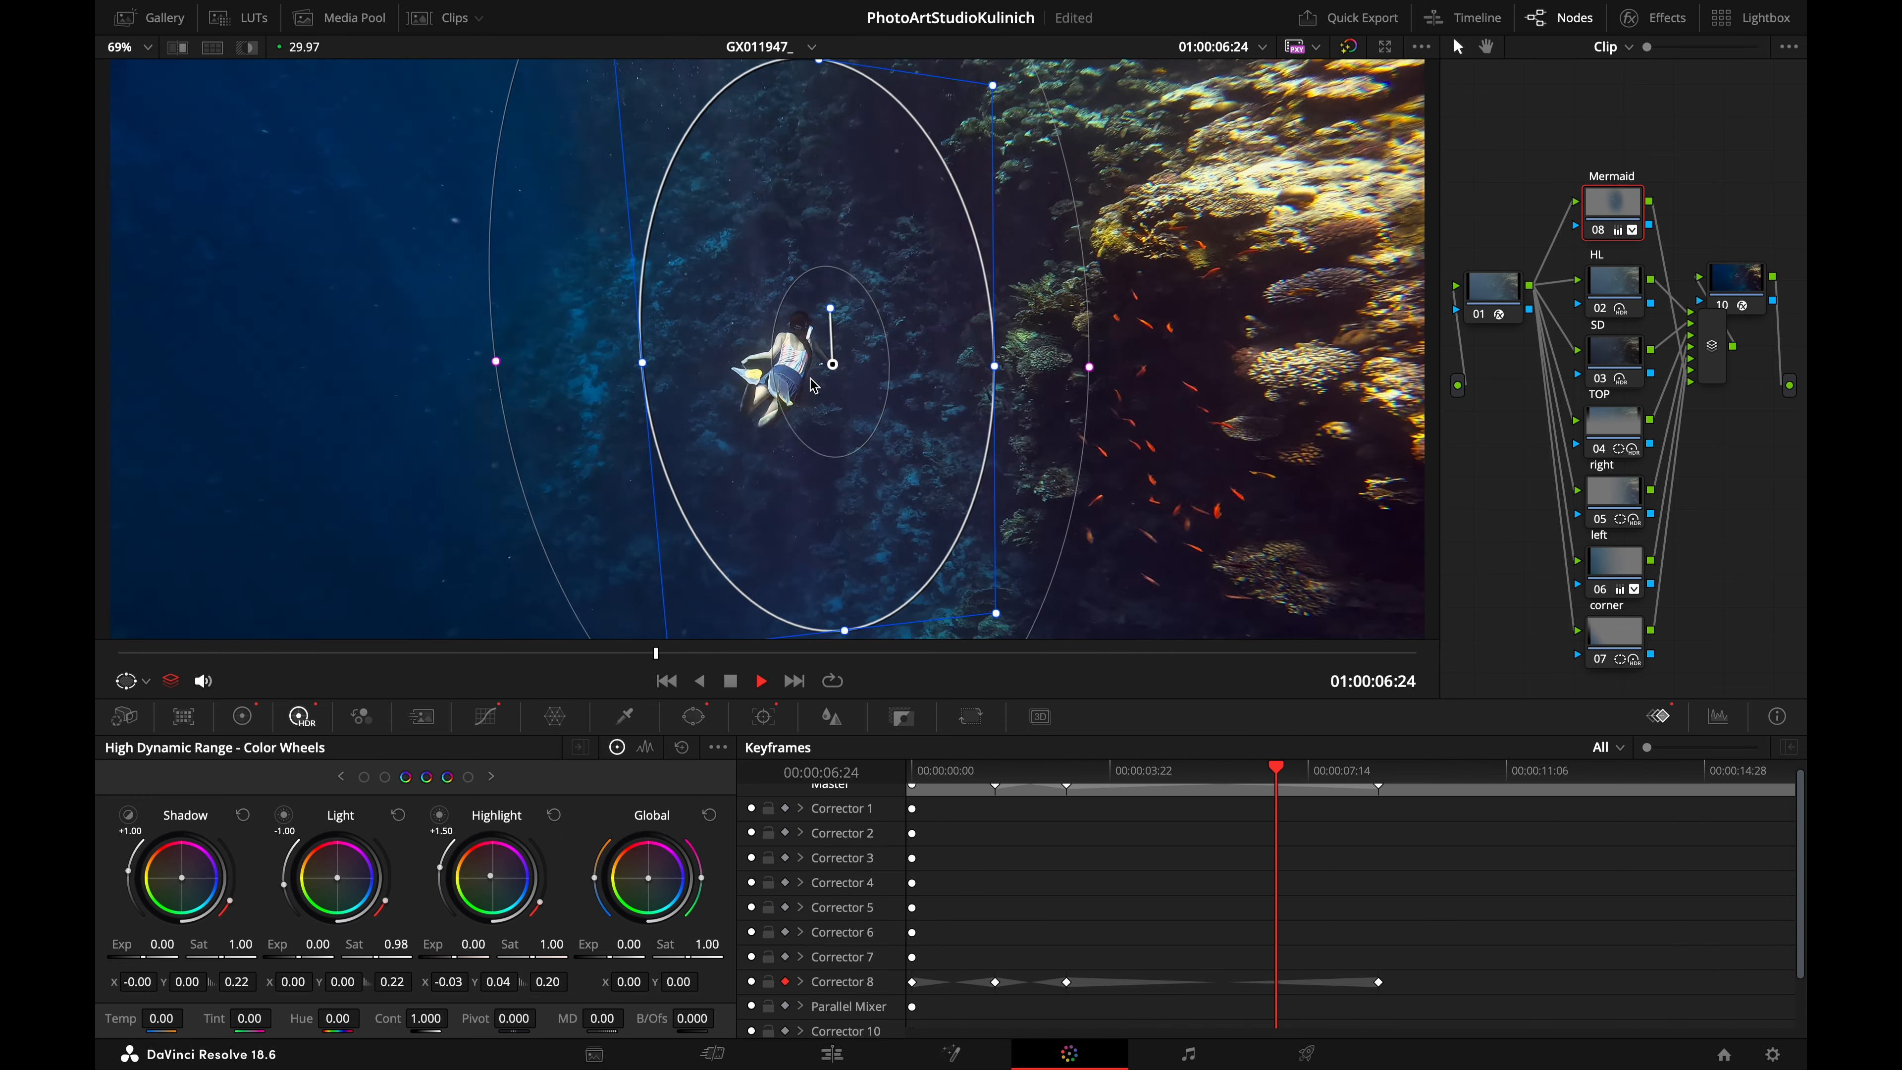
pyautogui.press('space')
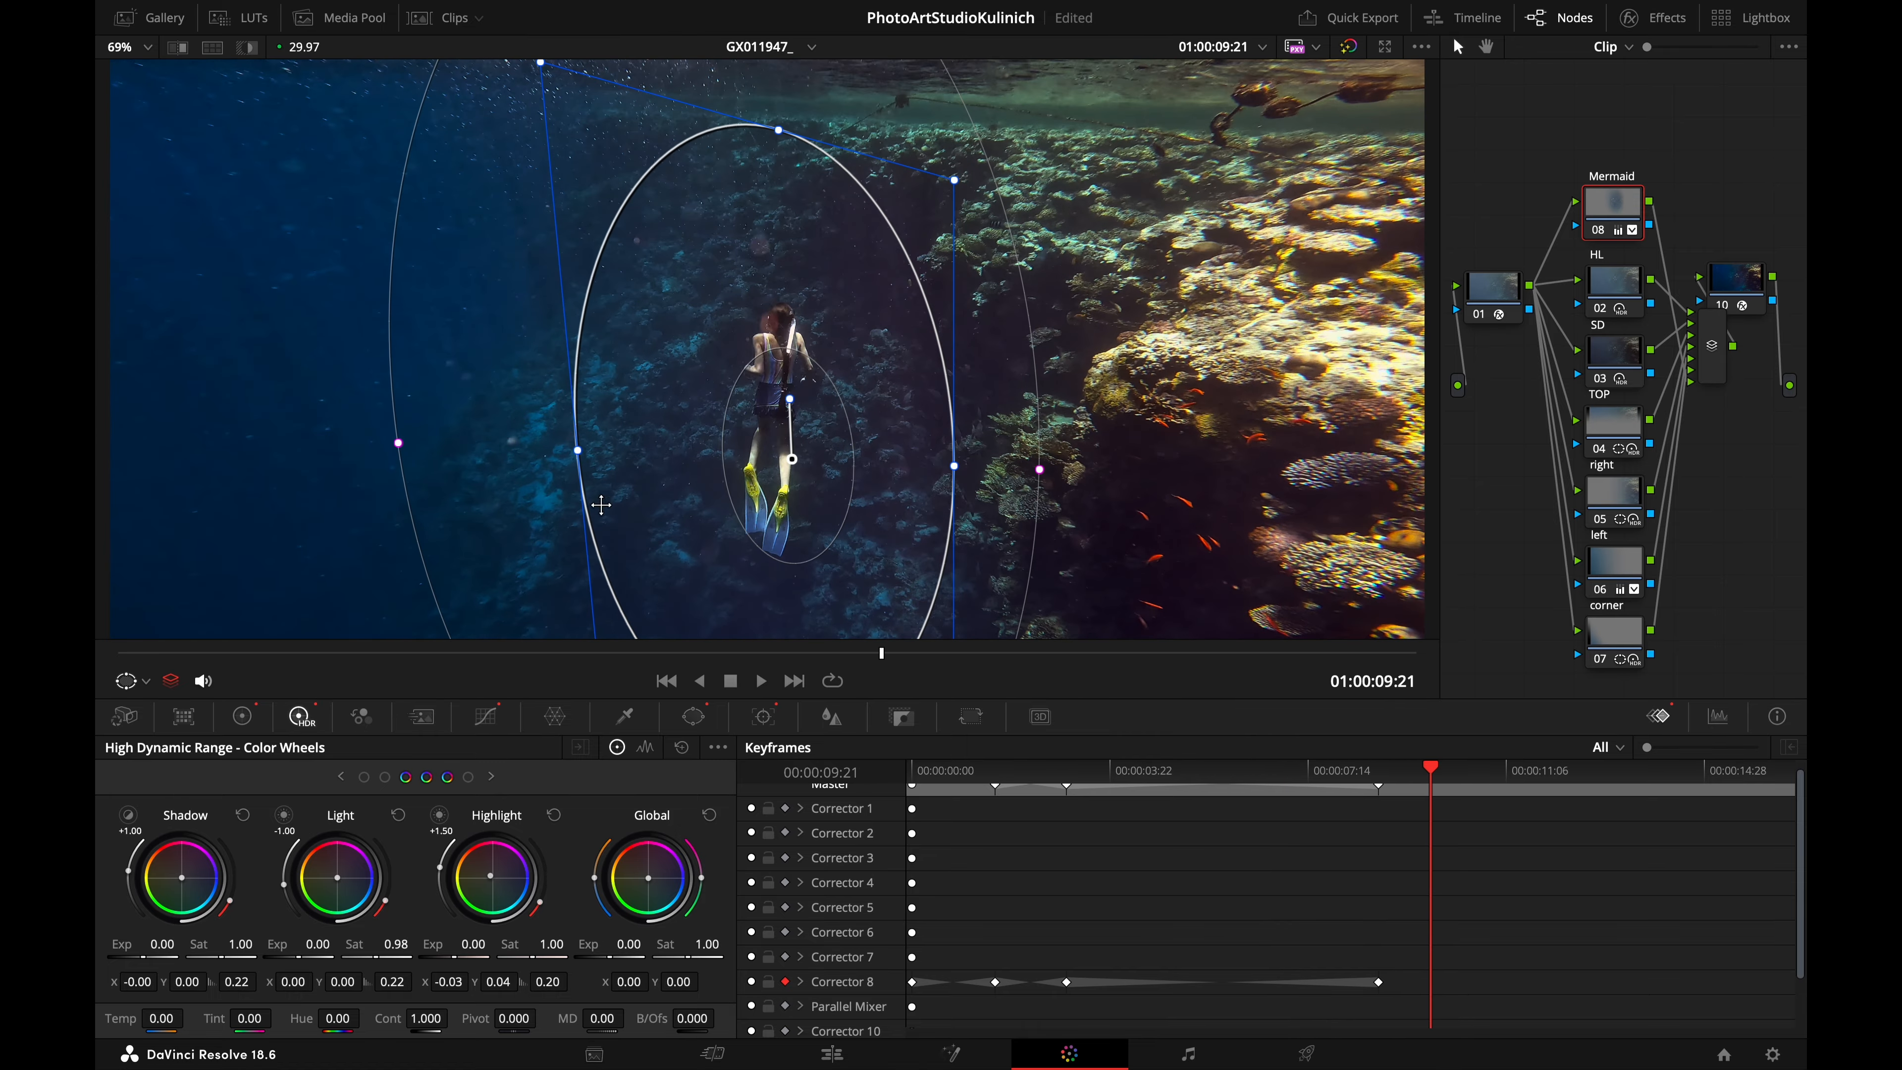
# Track the Mermaid window forward from 01:00:08:23 to the end of the clip, pausing at 01:00:12:19 to check its position
pyautogui.click(763, 717)
pyautogui.moveTo(1428, 774); pyautogui.dragTo(1380, 774)
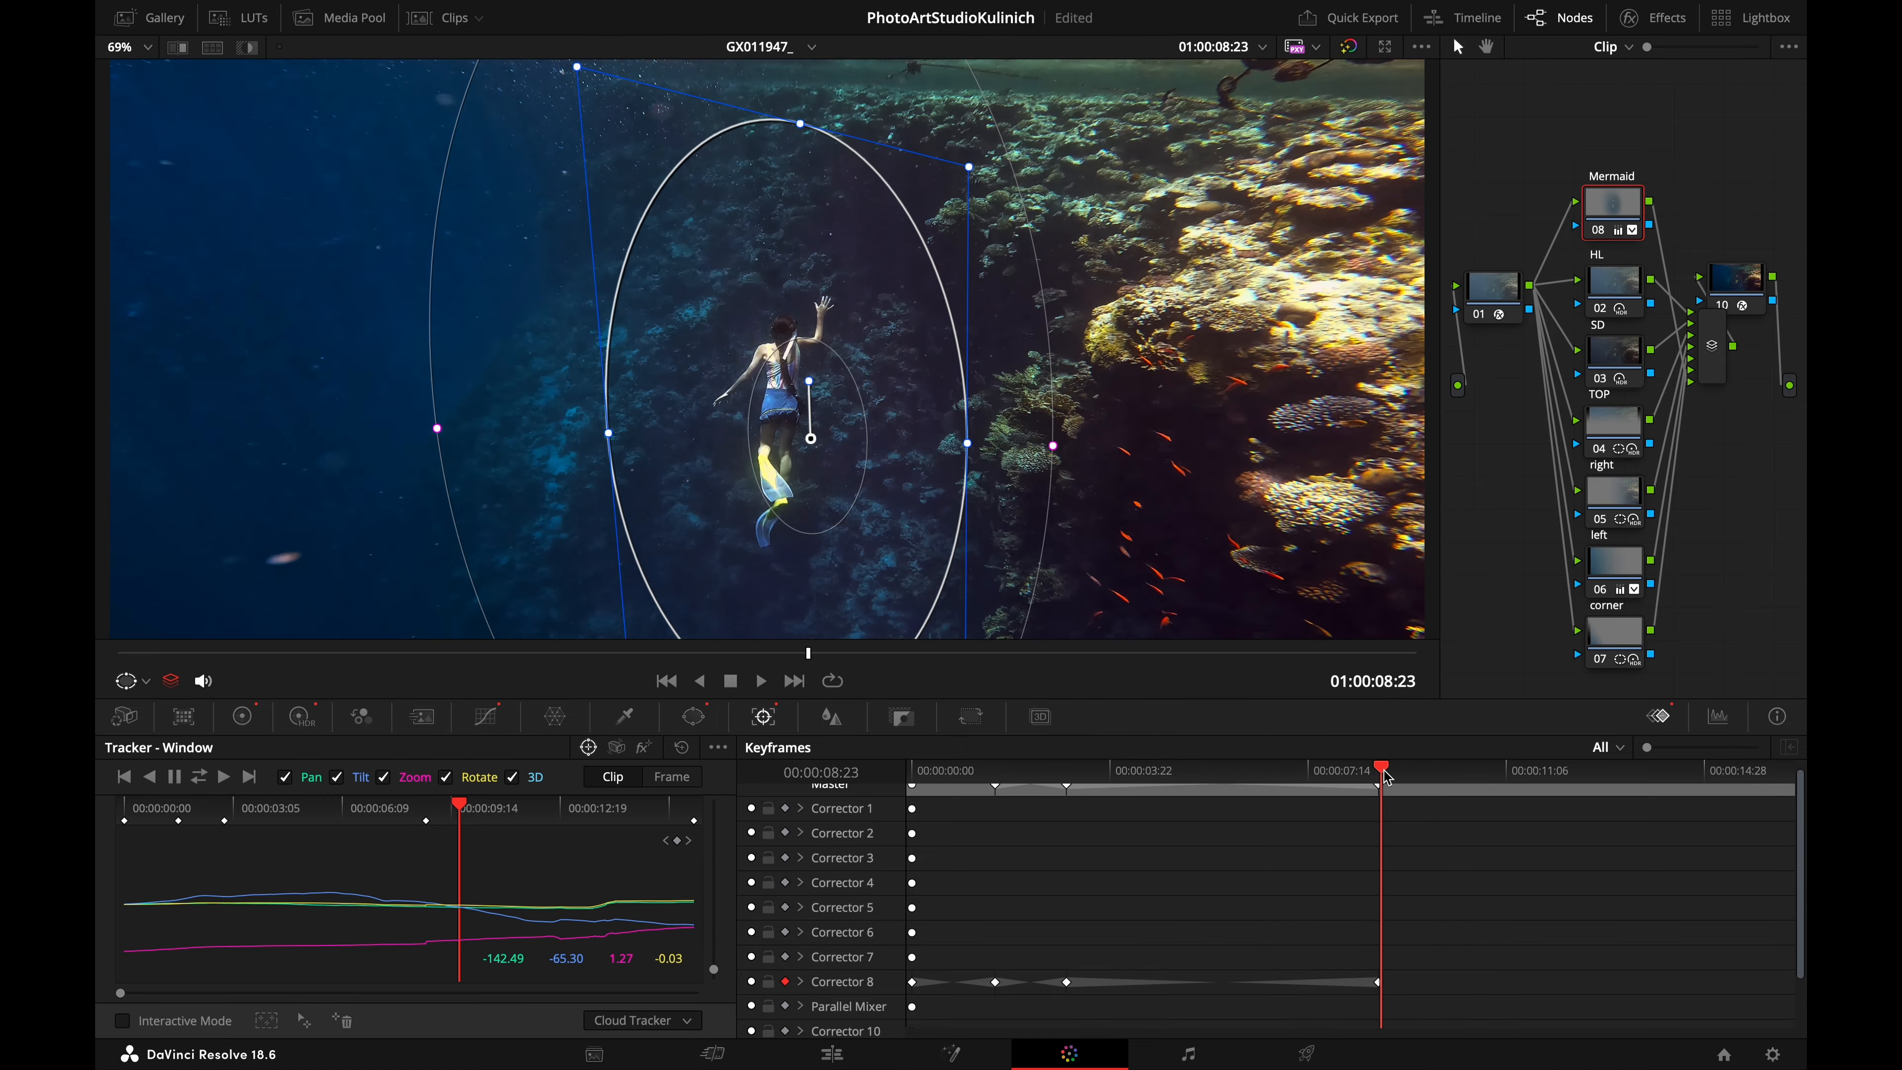
pyautogui.click(224, 784)
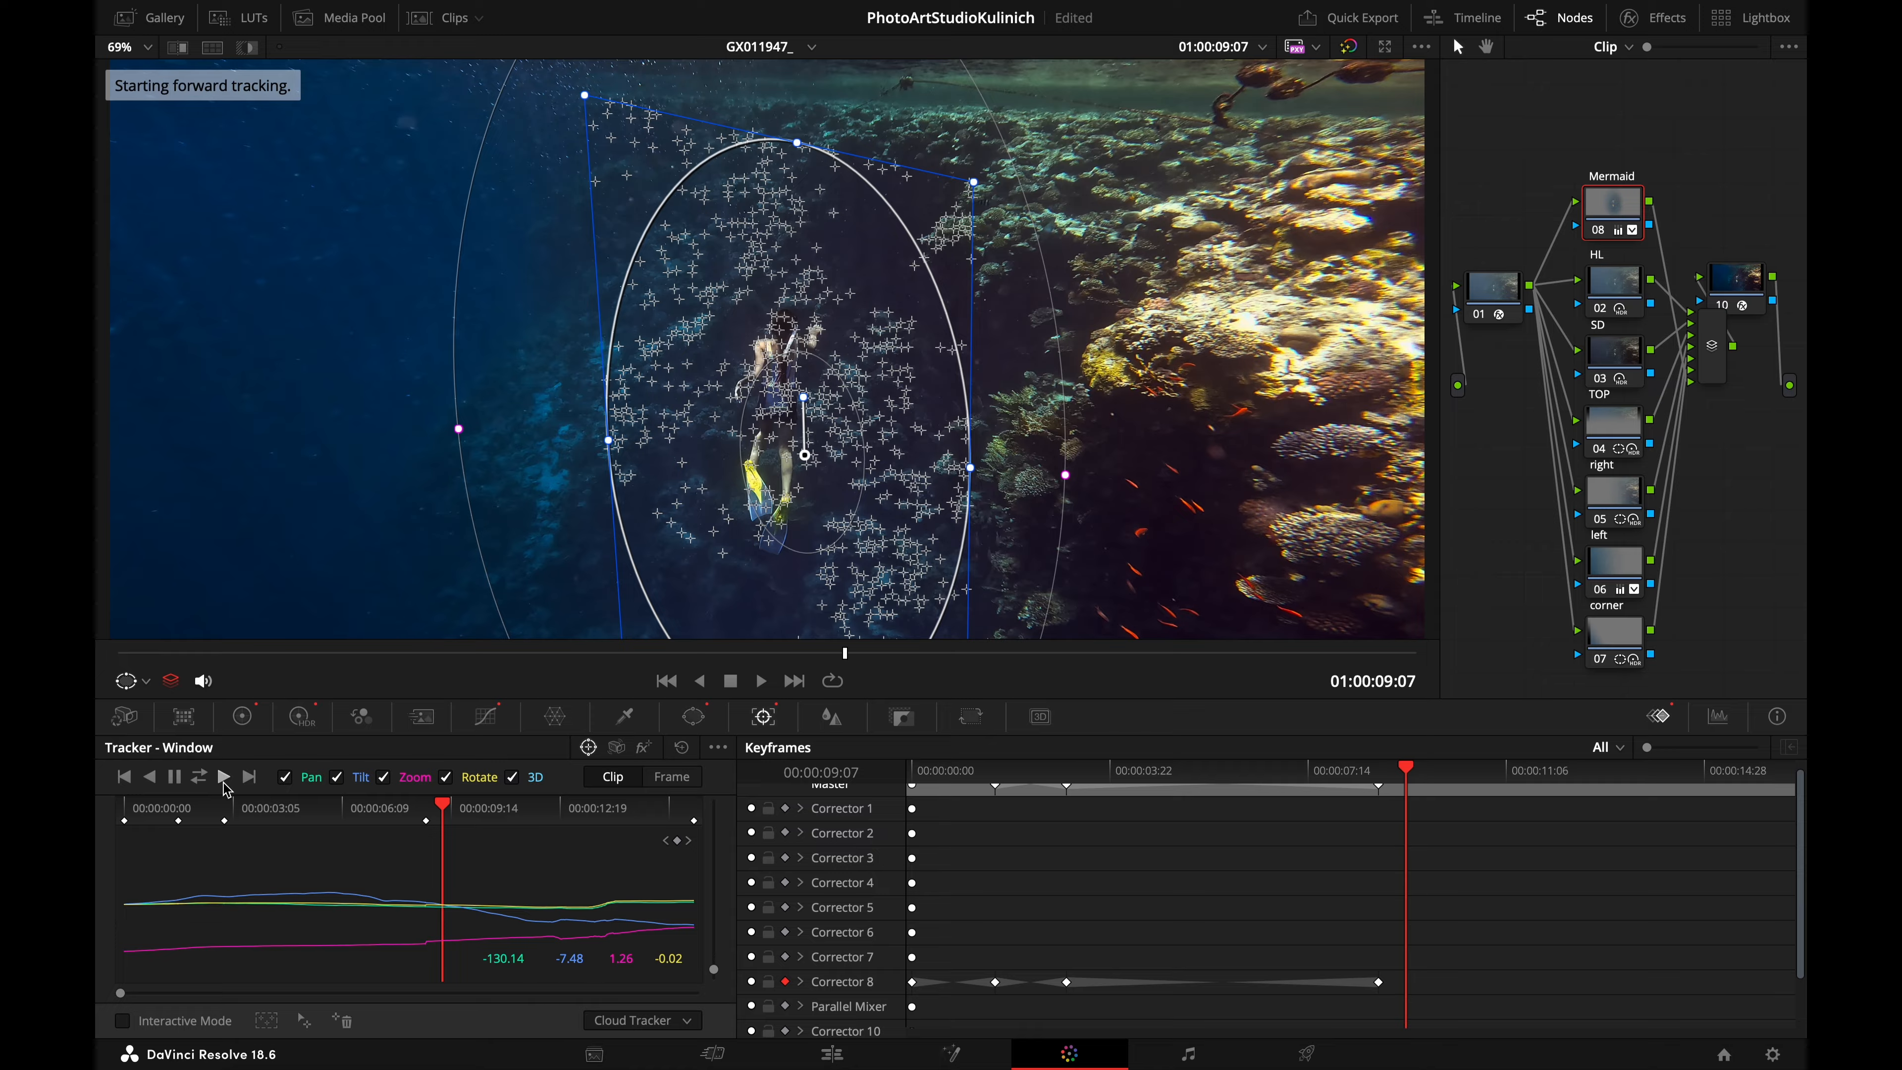
pyautogui.click(176, 781)
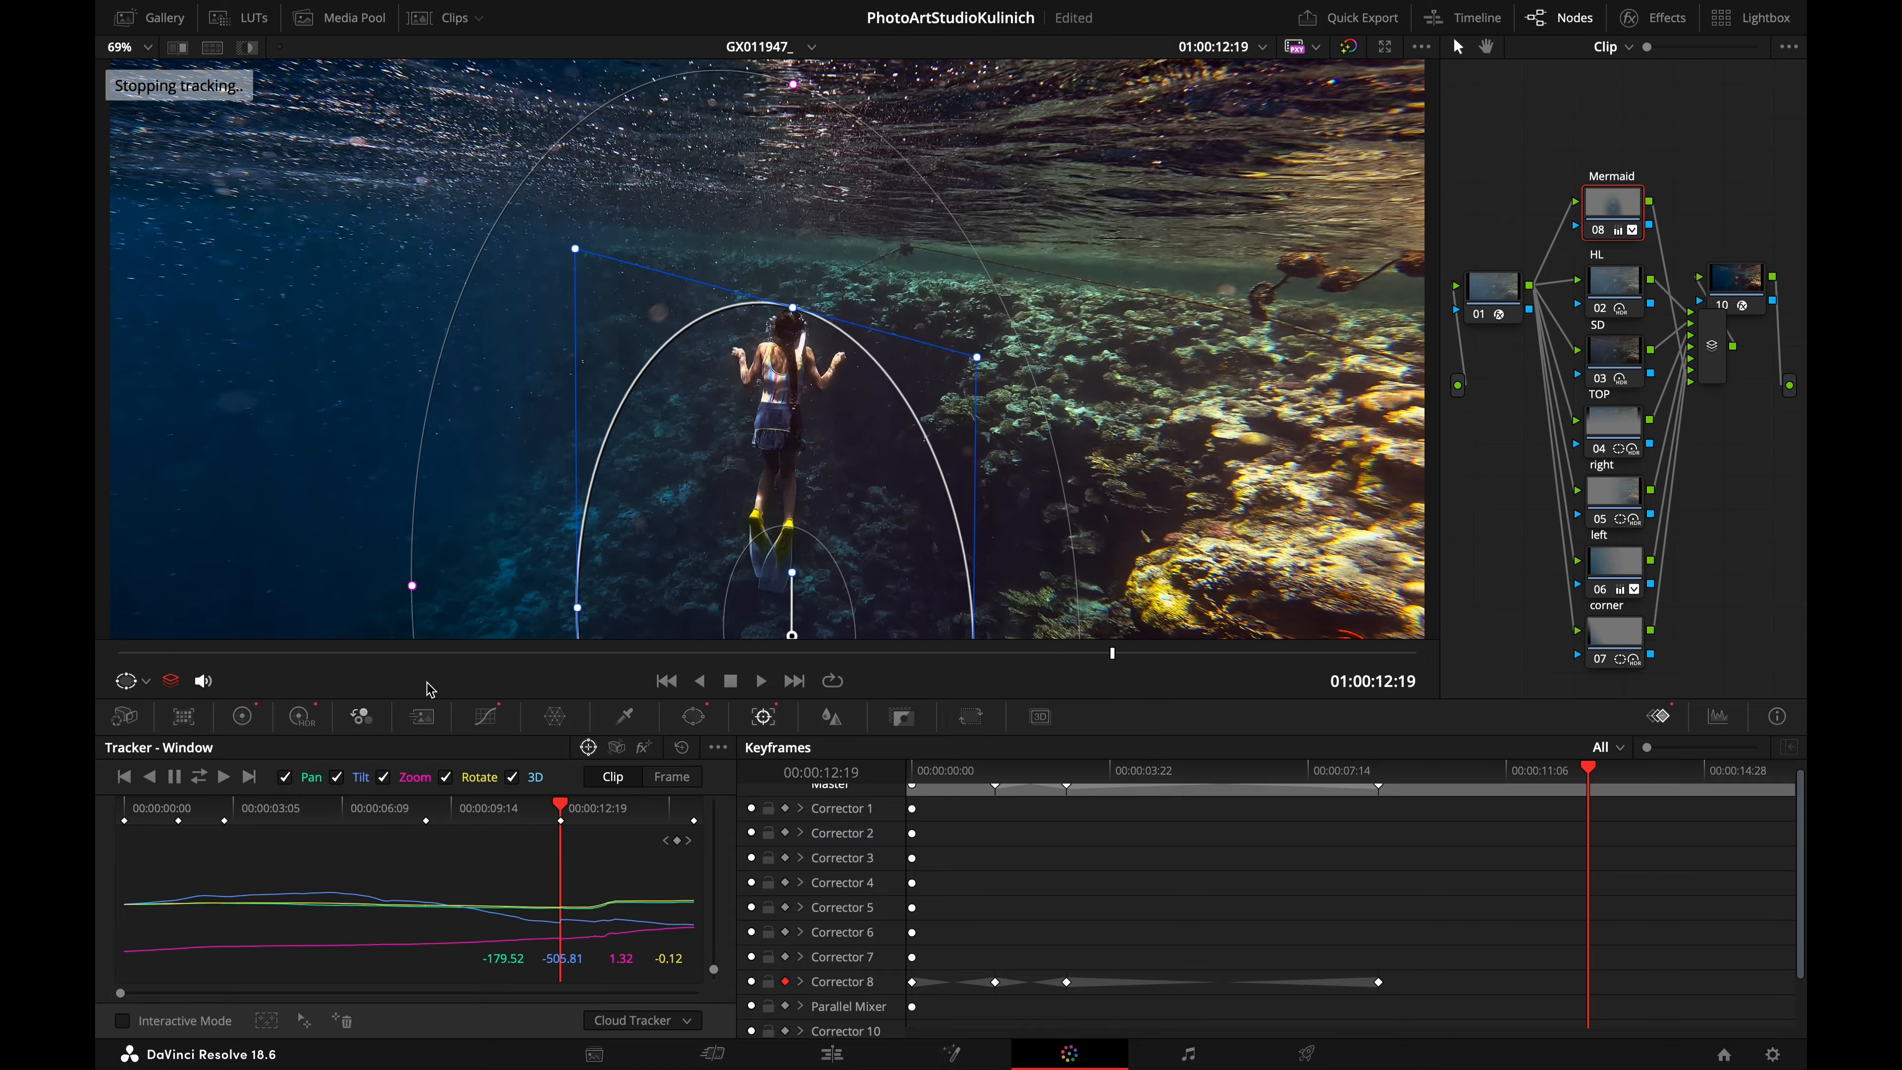
pyautogui.scroll(-3, 773, 514)
pyautogui.scroll(4, 773, 515)
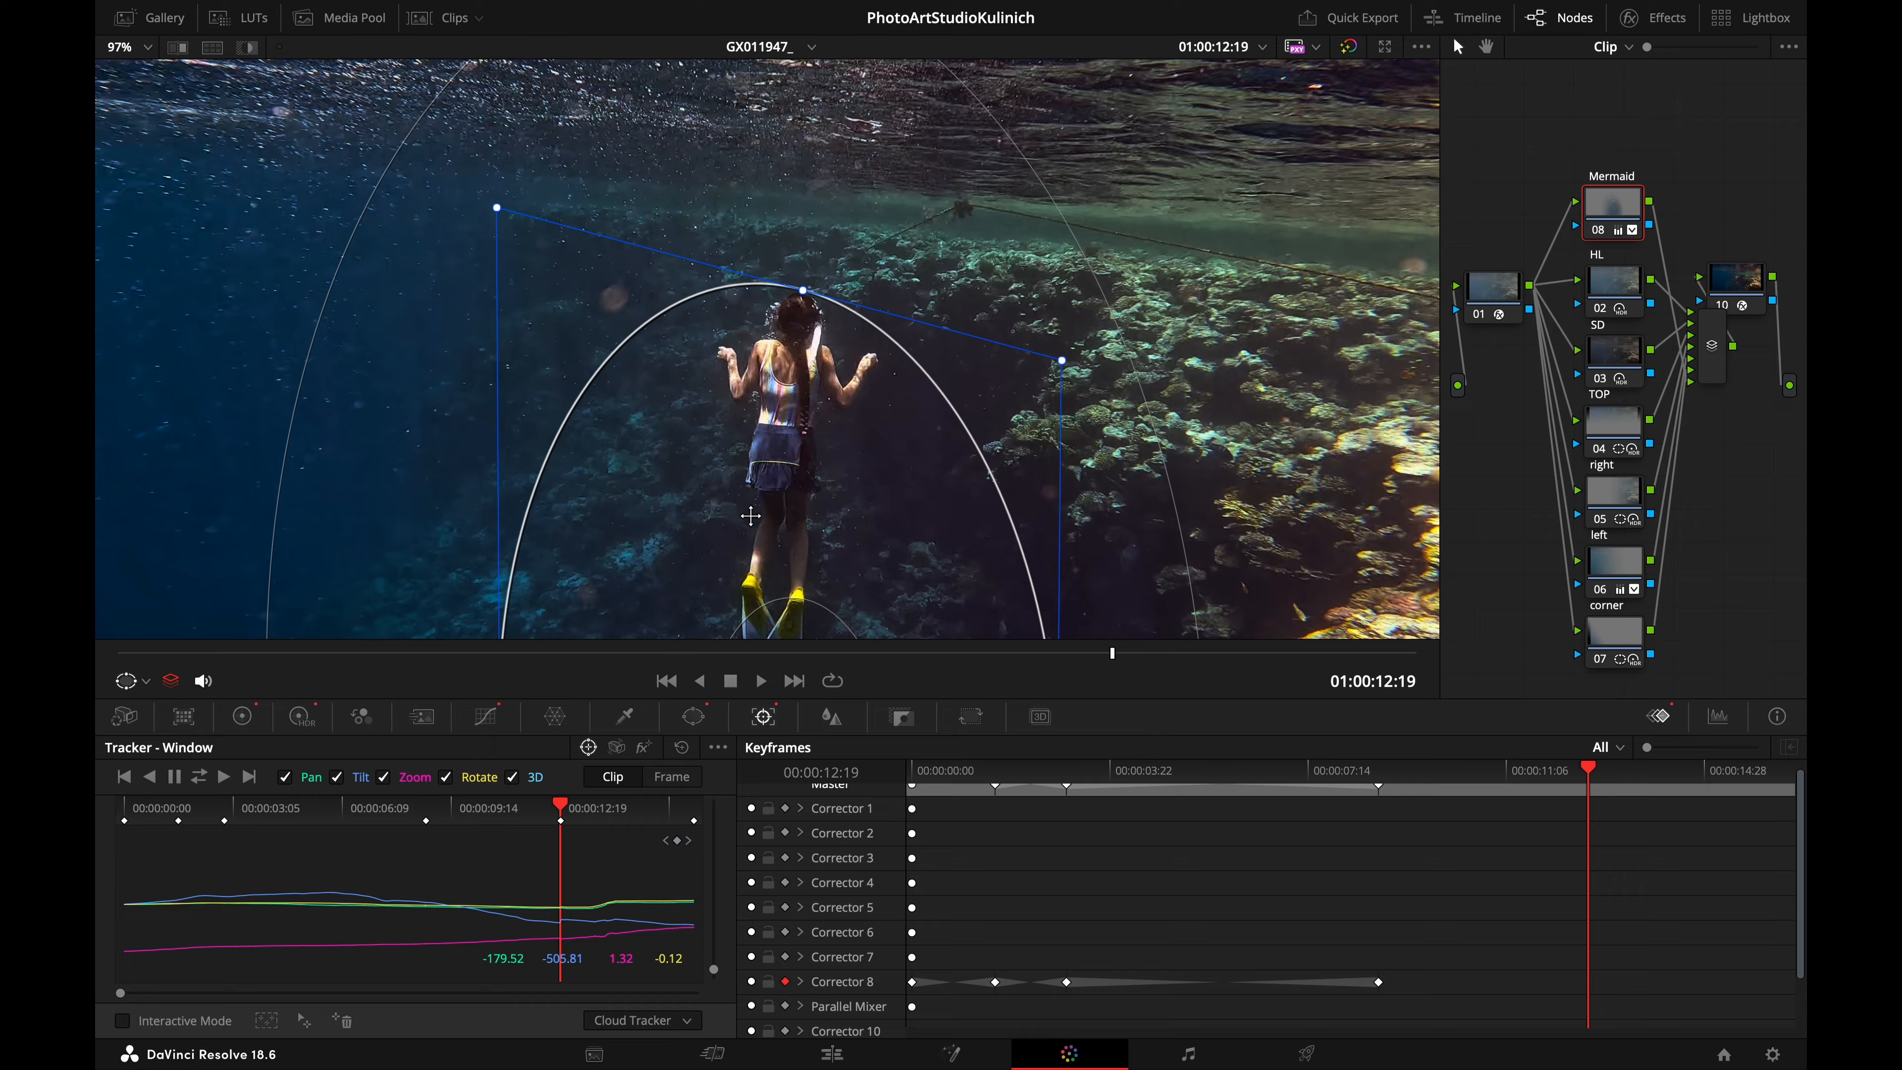
pyautogui.click(224, 777)
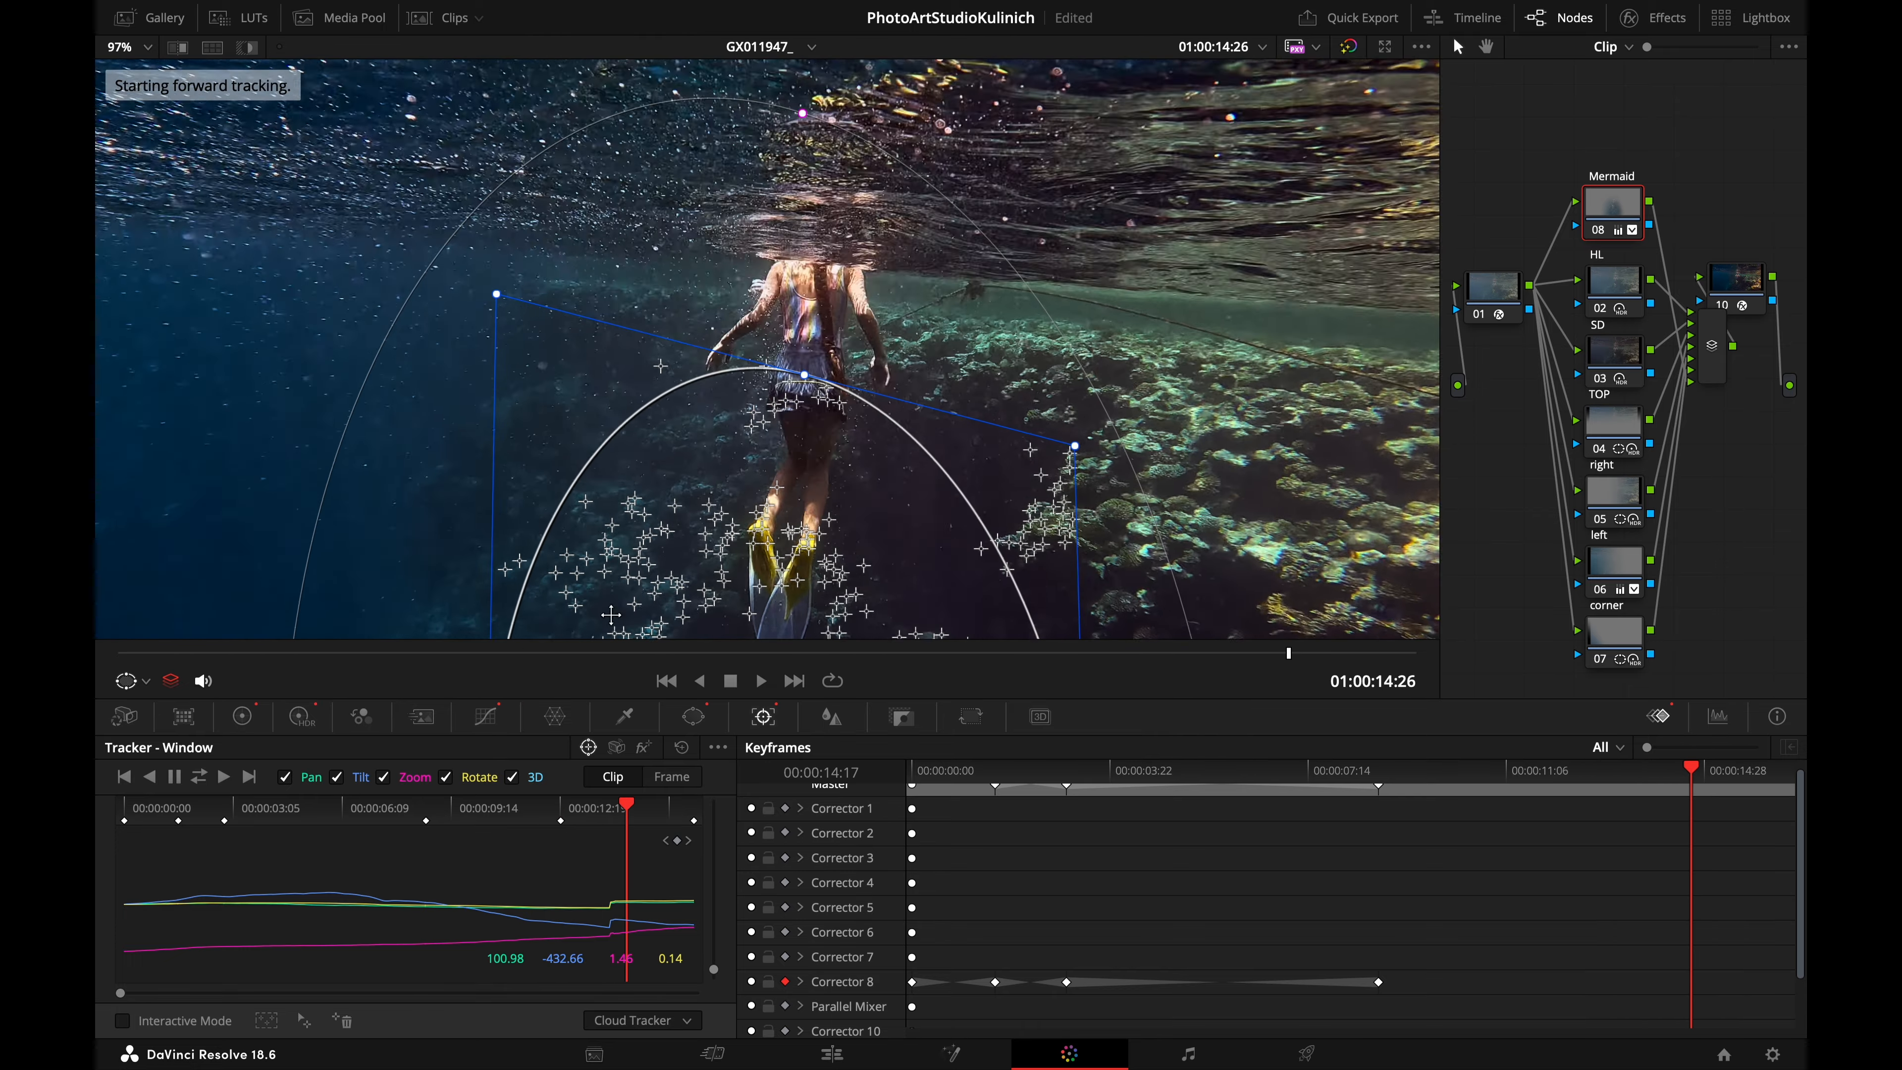
pyautogui.scroll(-3, 970, 452)
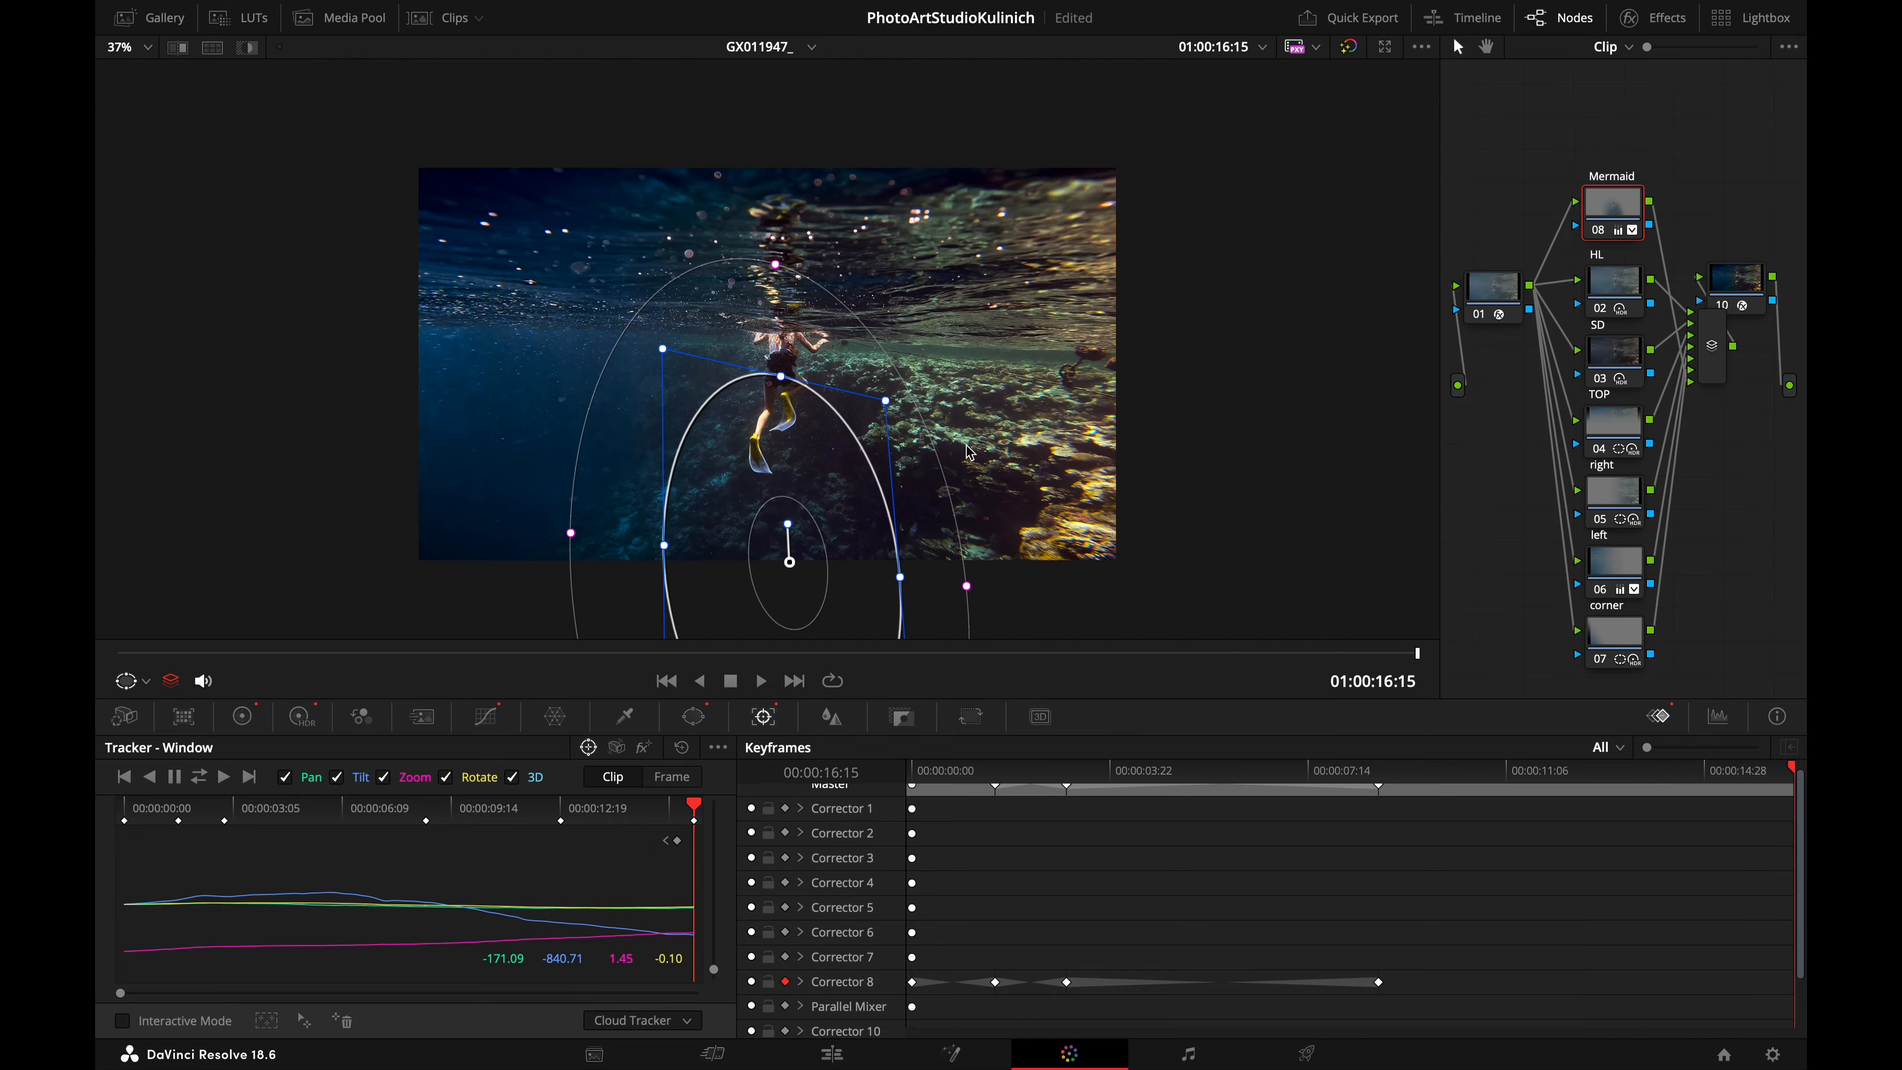
pyautogui.scroll(-1, 970, 452)
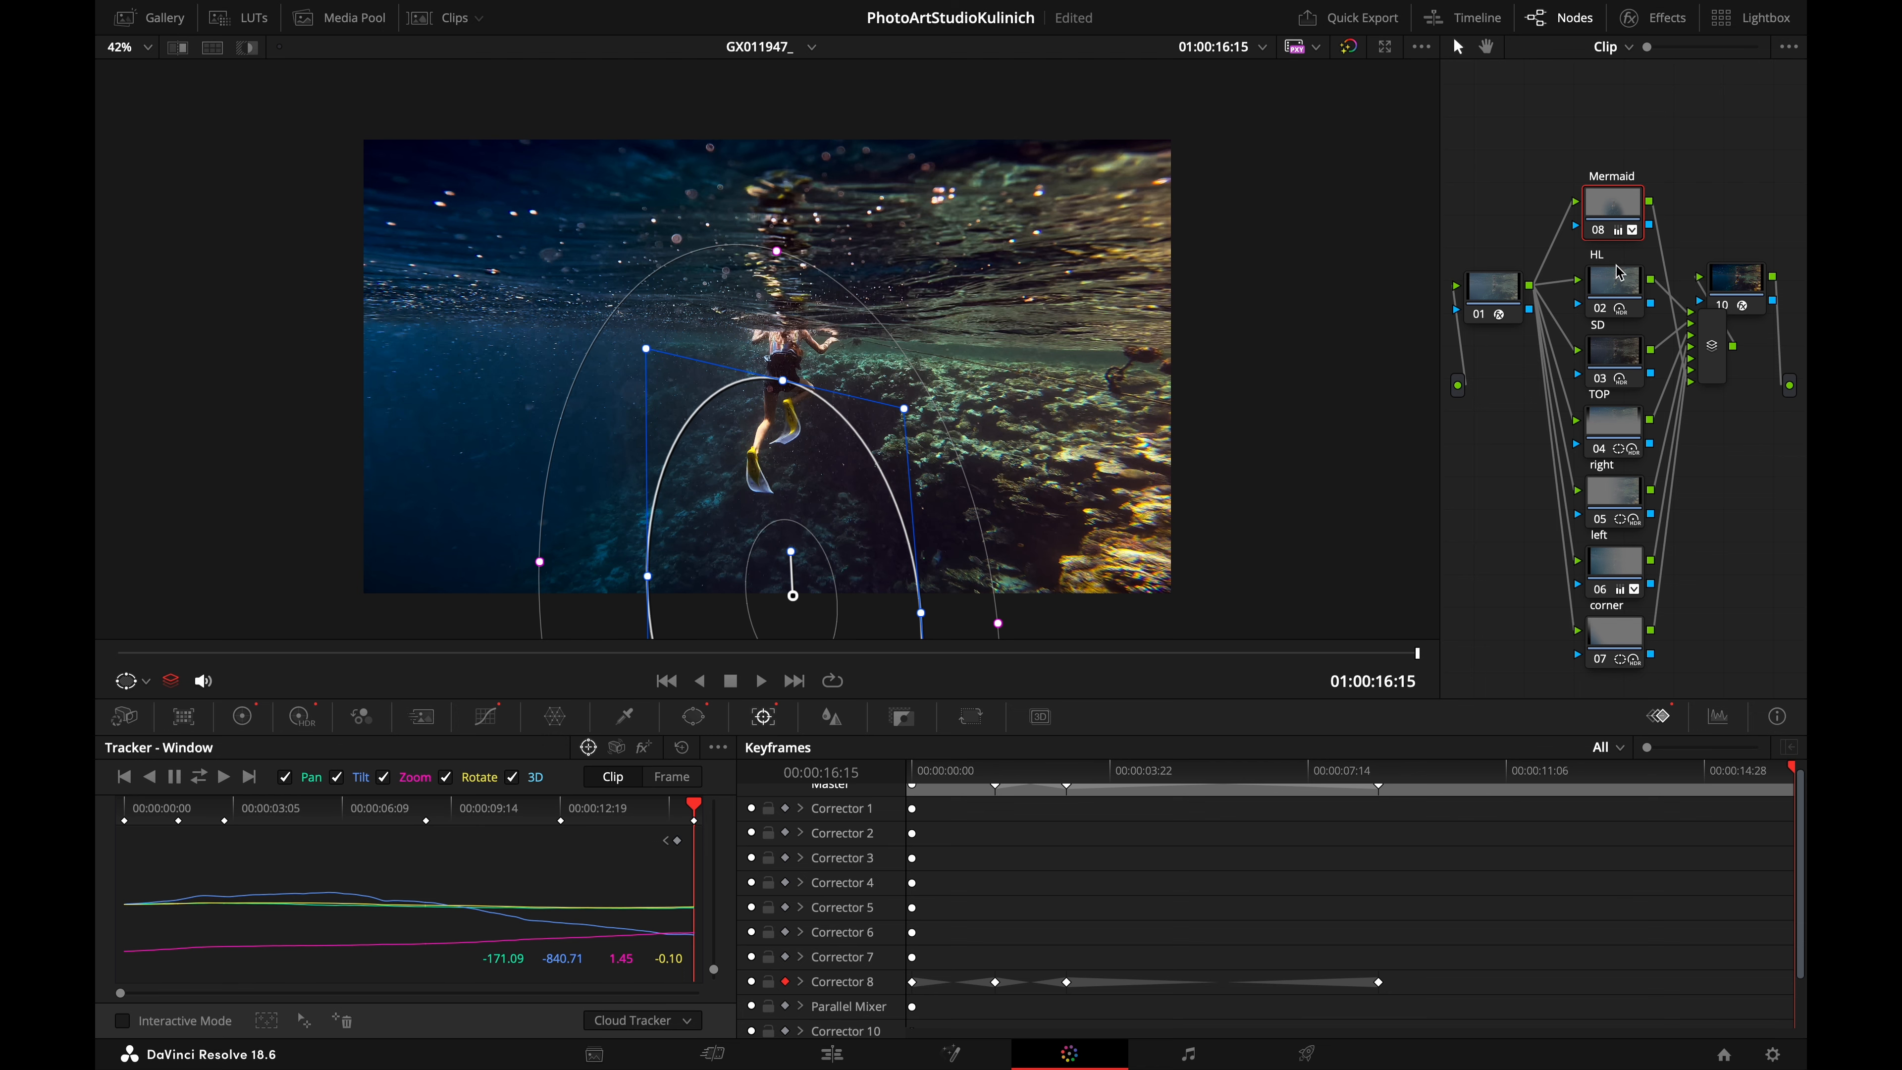
# Turn on keyframing for the "left" node (Corrector 6) and add a dynamic keyframe at 01:00:00:00
pyautogui.moveTo(941, 762); pyautogui.dragTo(898, 770)
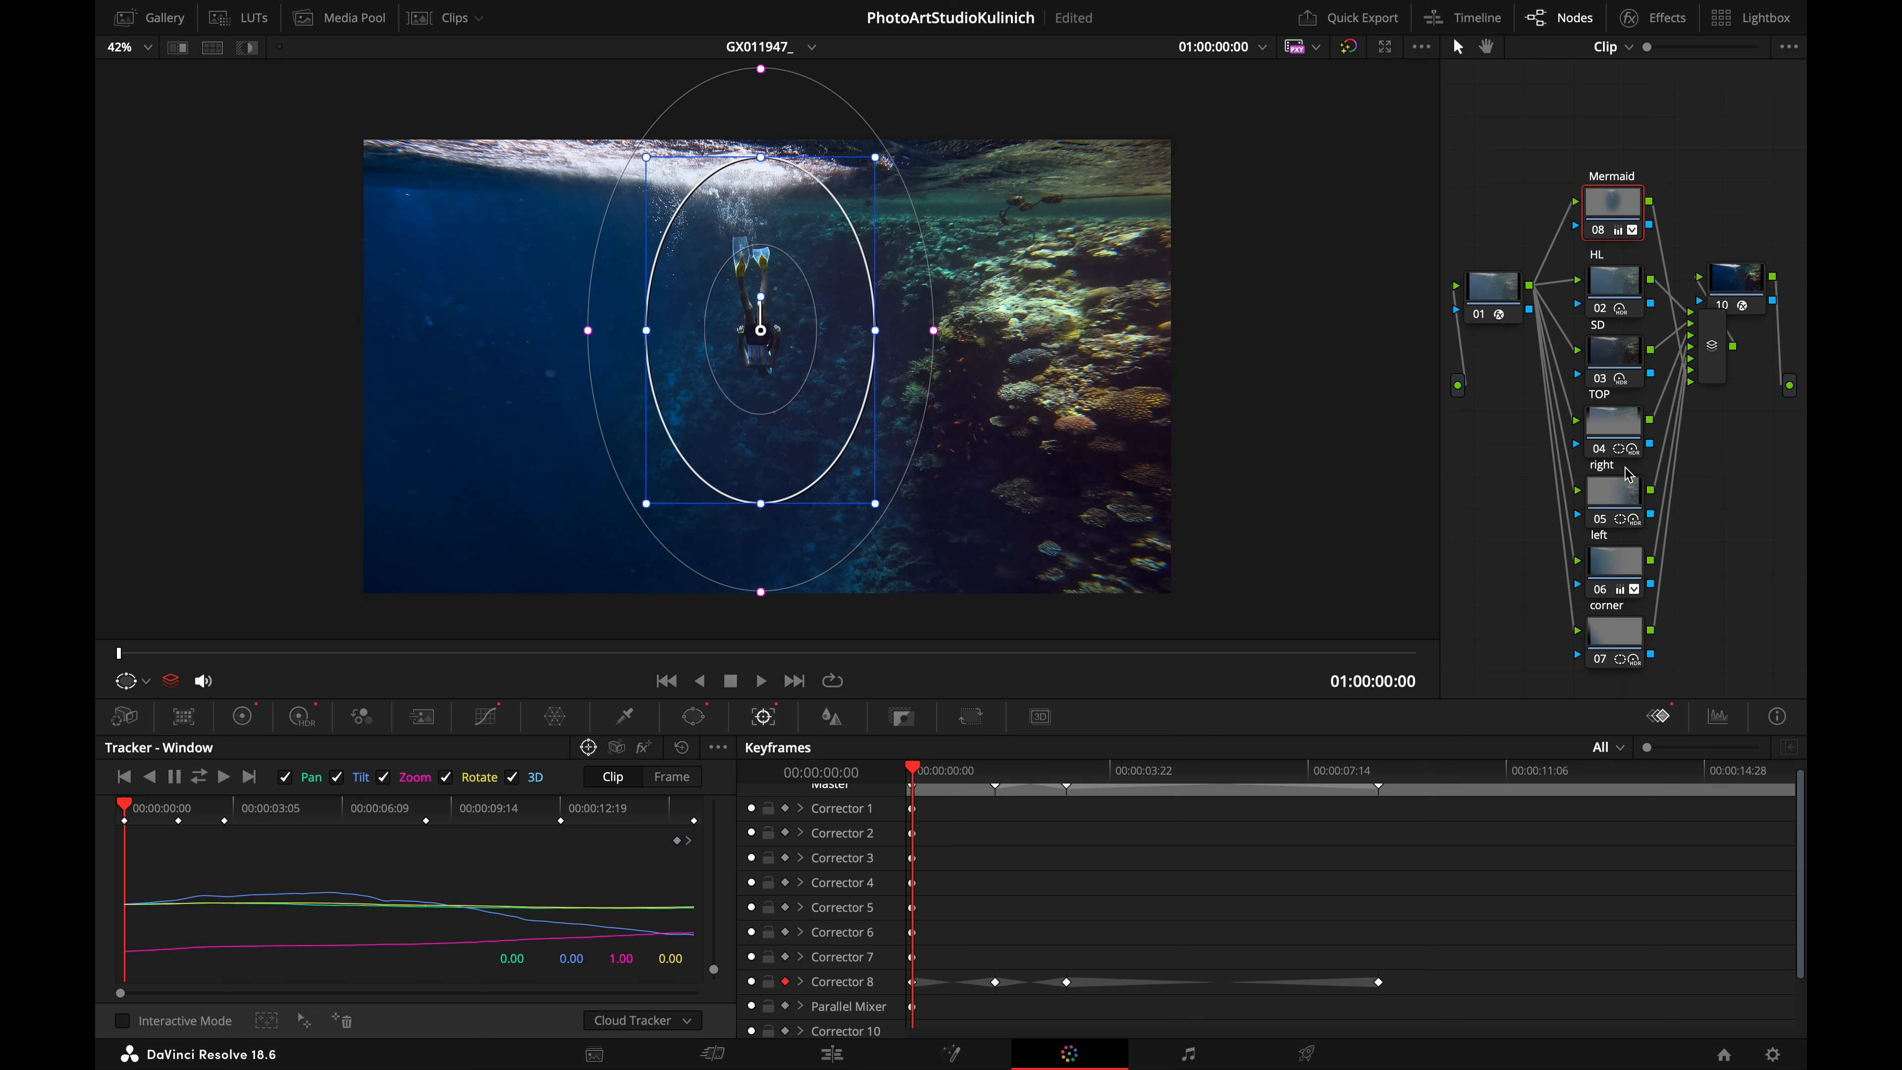
pyautogui.click(1630, 426)
pyautogui.click(1627, 491)
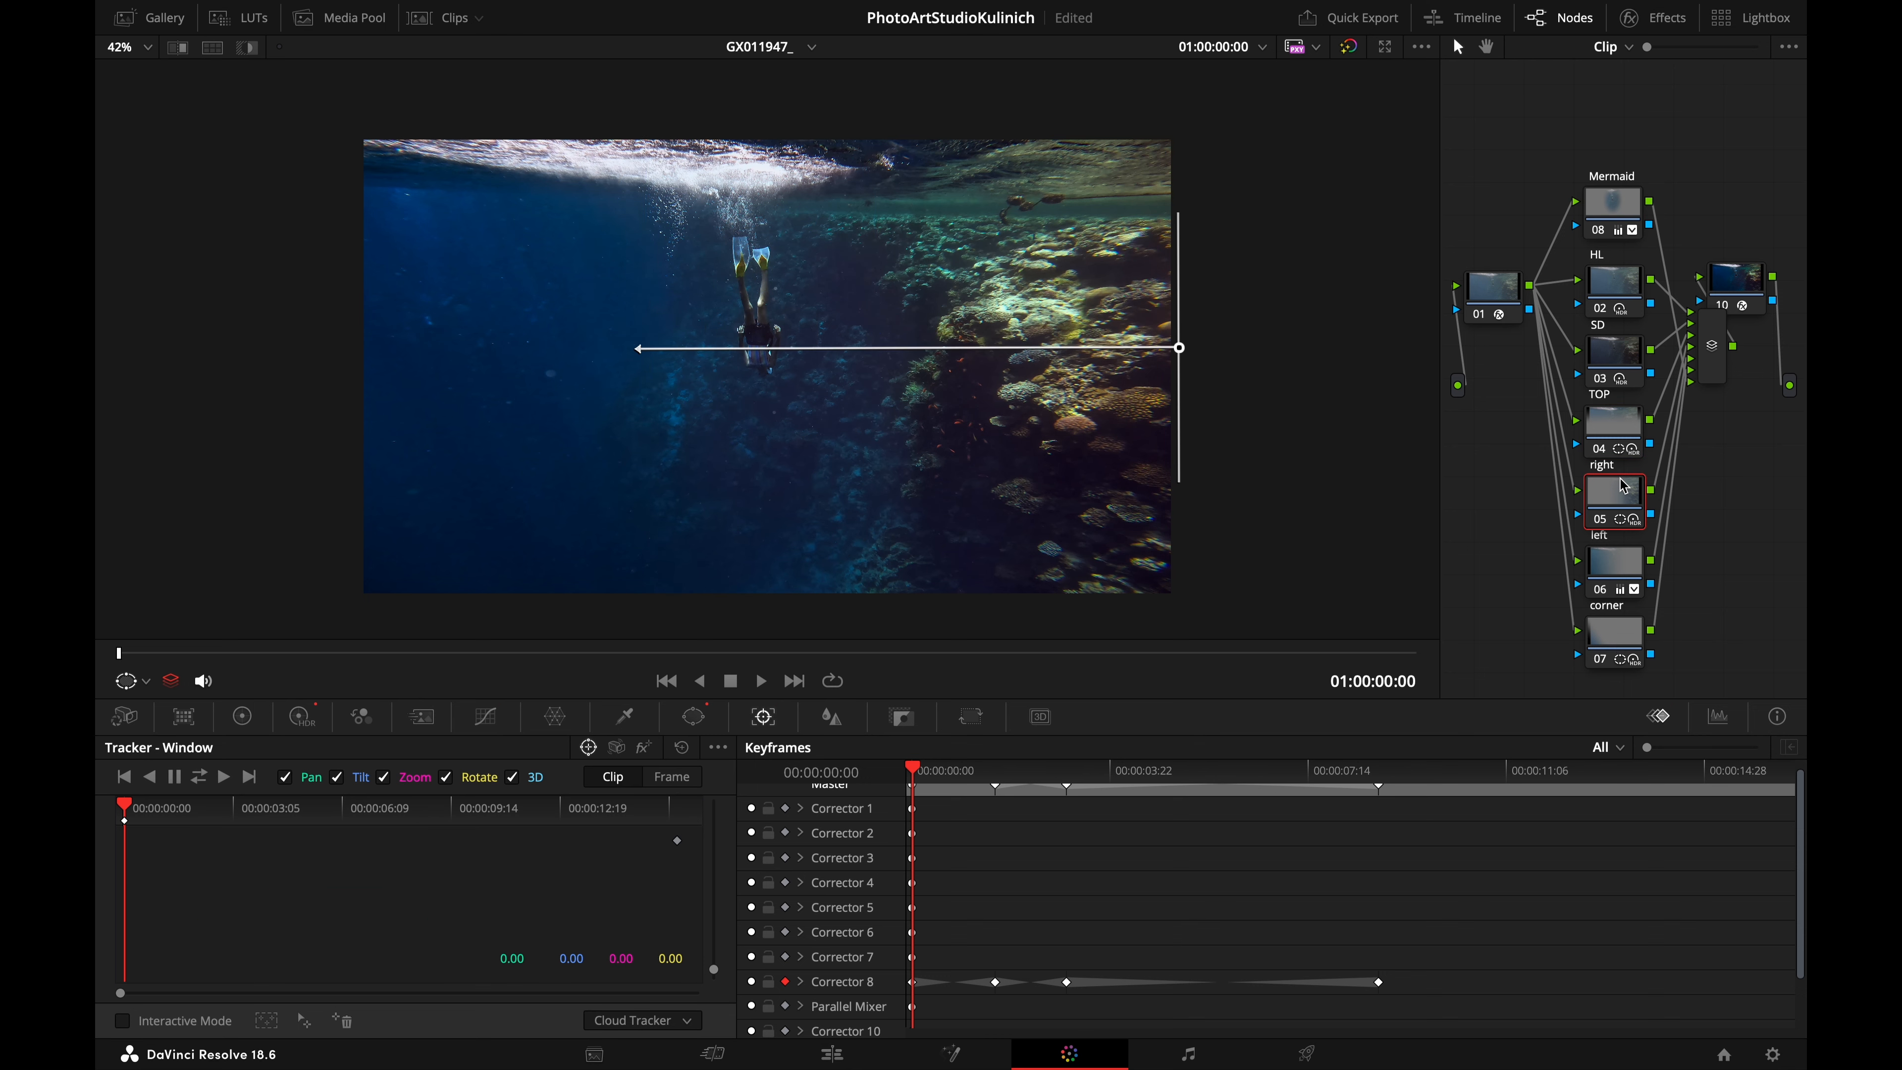
pyautogui.click(1623, 574)
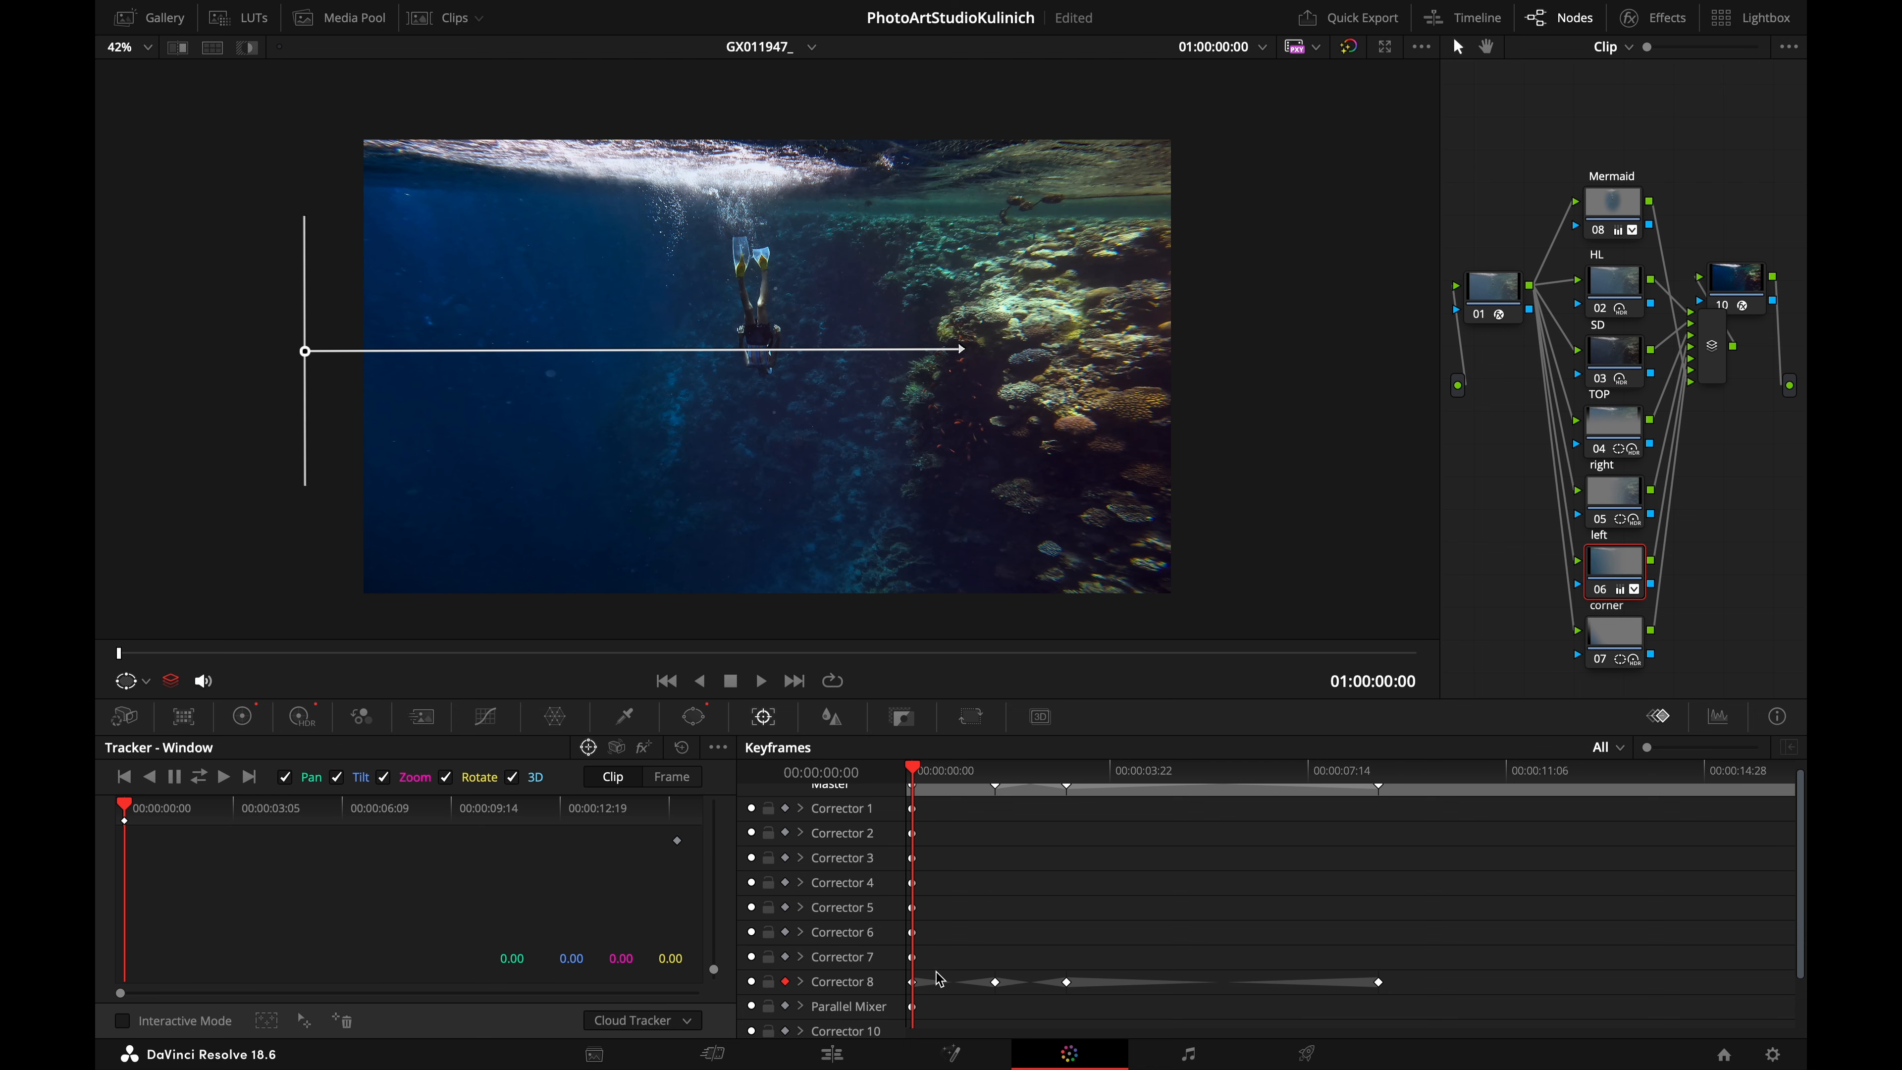
pyautogui.click(786, 932)
pyautogui.rightClick(919, 938)
pyautogui.click(1003, 757)
# Track the "left" gradient window forward from the clip's start to 01:00:01:12, shifting it slightly right and down at 01:00:00:18
pyautogui.click(223, 777)
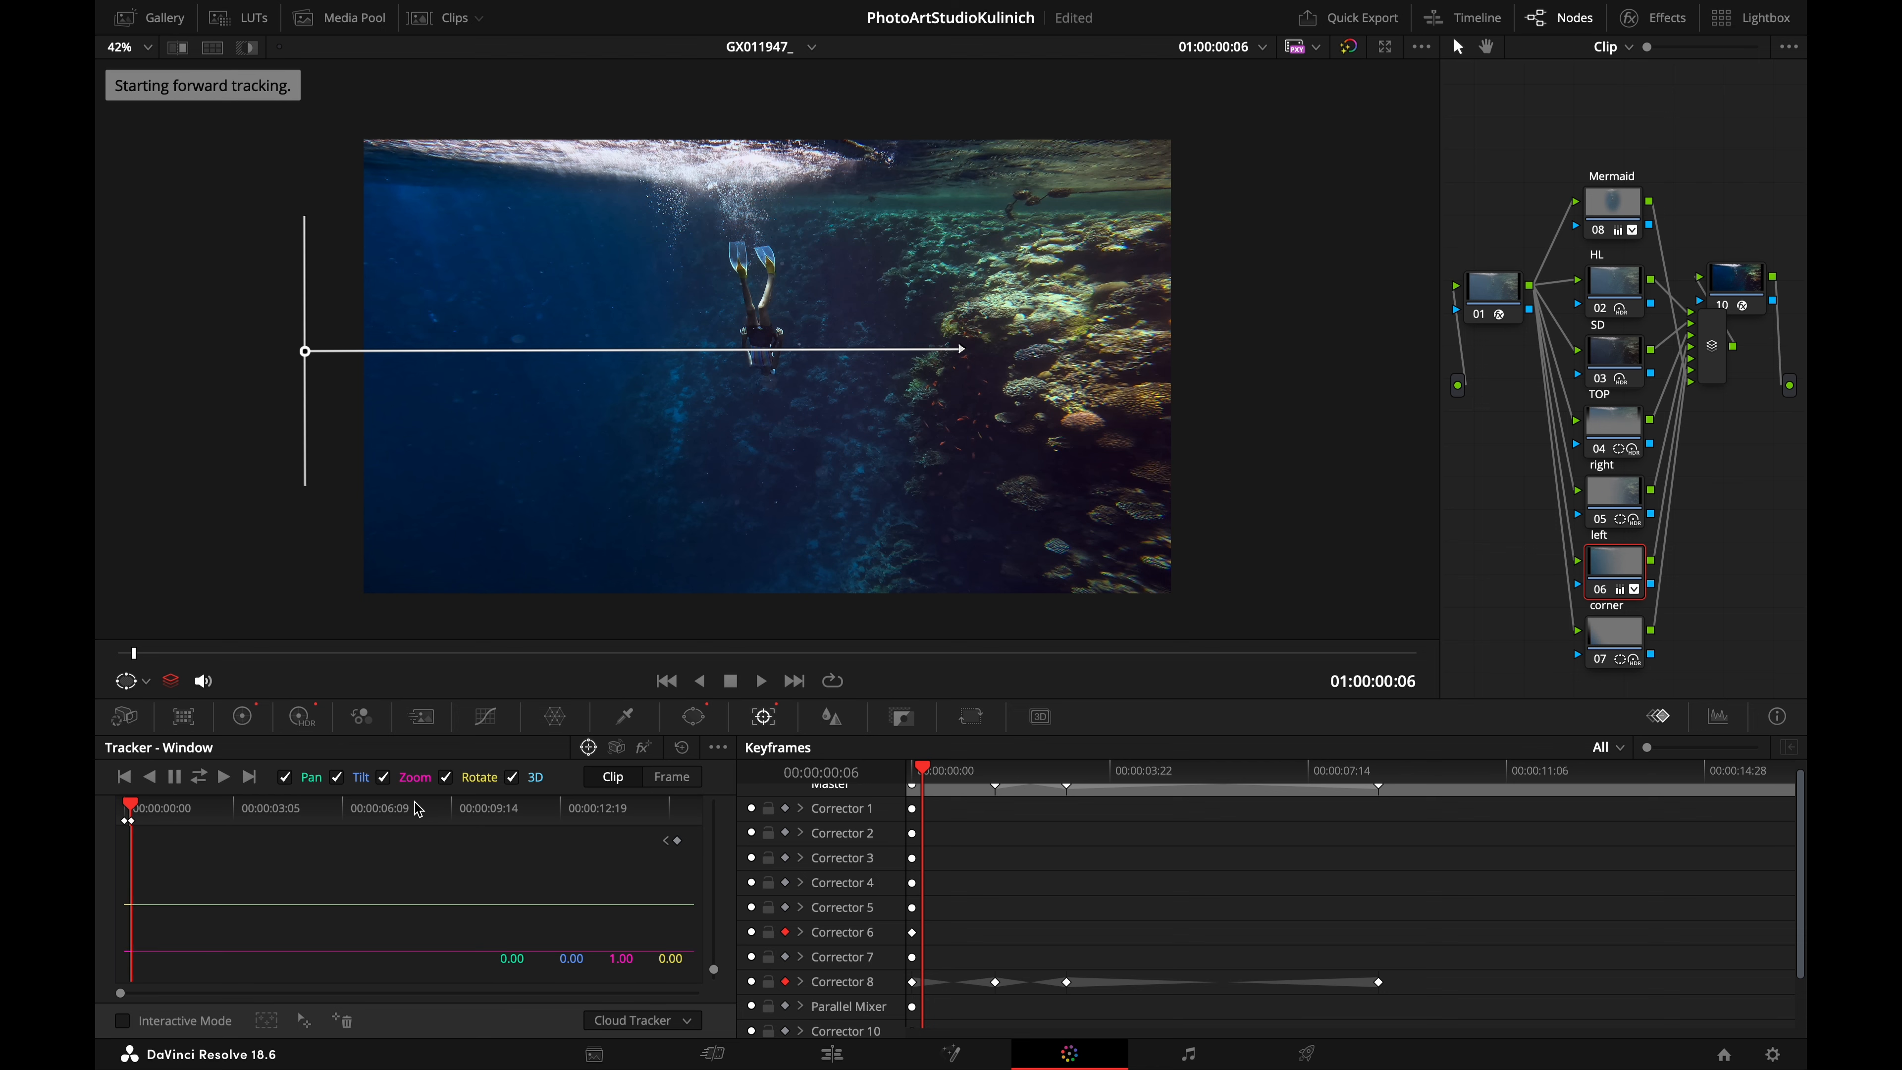
pyautogui.click(225, 779)
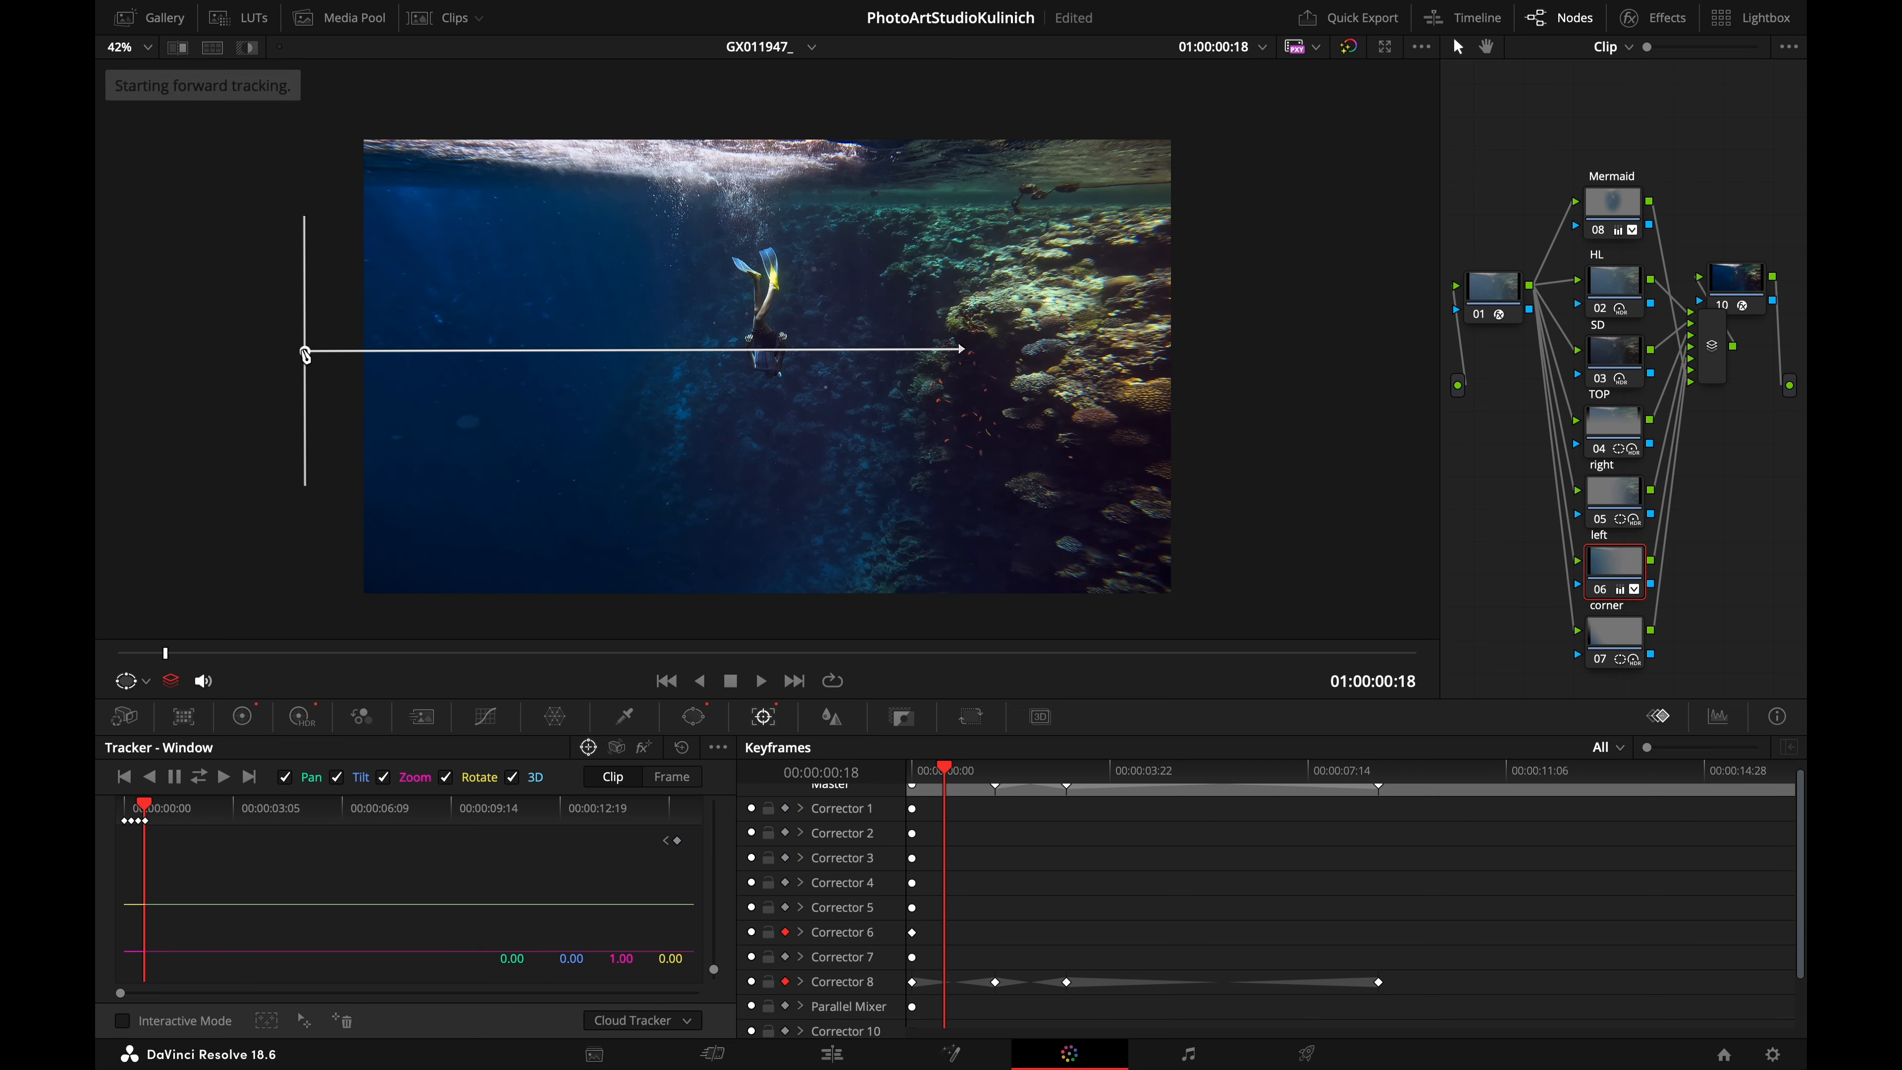
pyautogui.moveTo(307, 351)
pyautogui.mouseDown()
pyautogui.moveTo(282, 382)
pyautogui.moveTo(362, 378)
pyautogui.moveTo(263, 374)
pyautogui.moveTo(326, 374)
pyautogui.mouseUp()
pyautogui.click(224, 779)
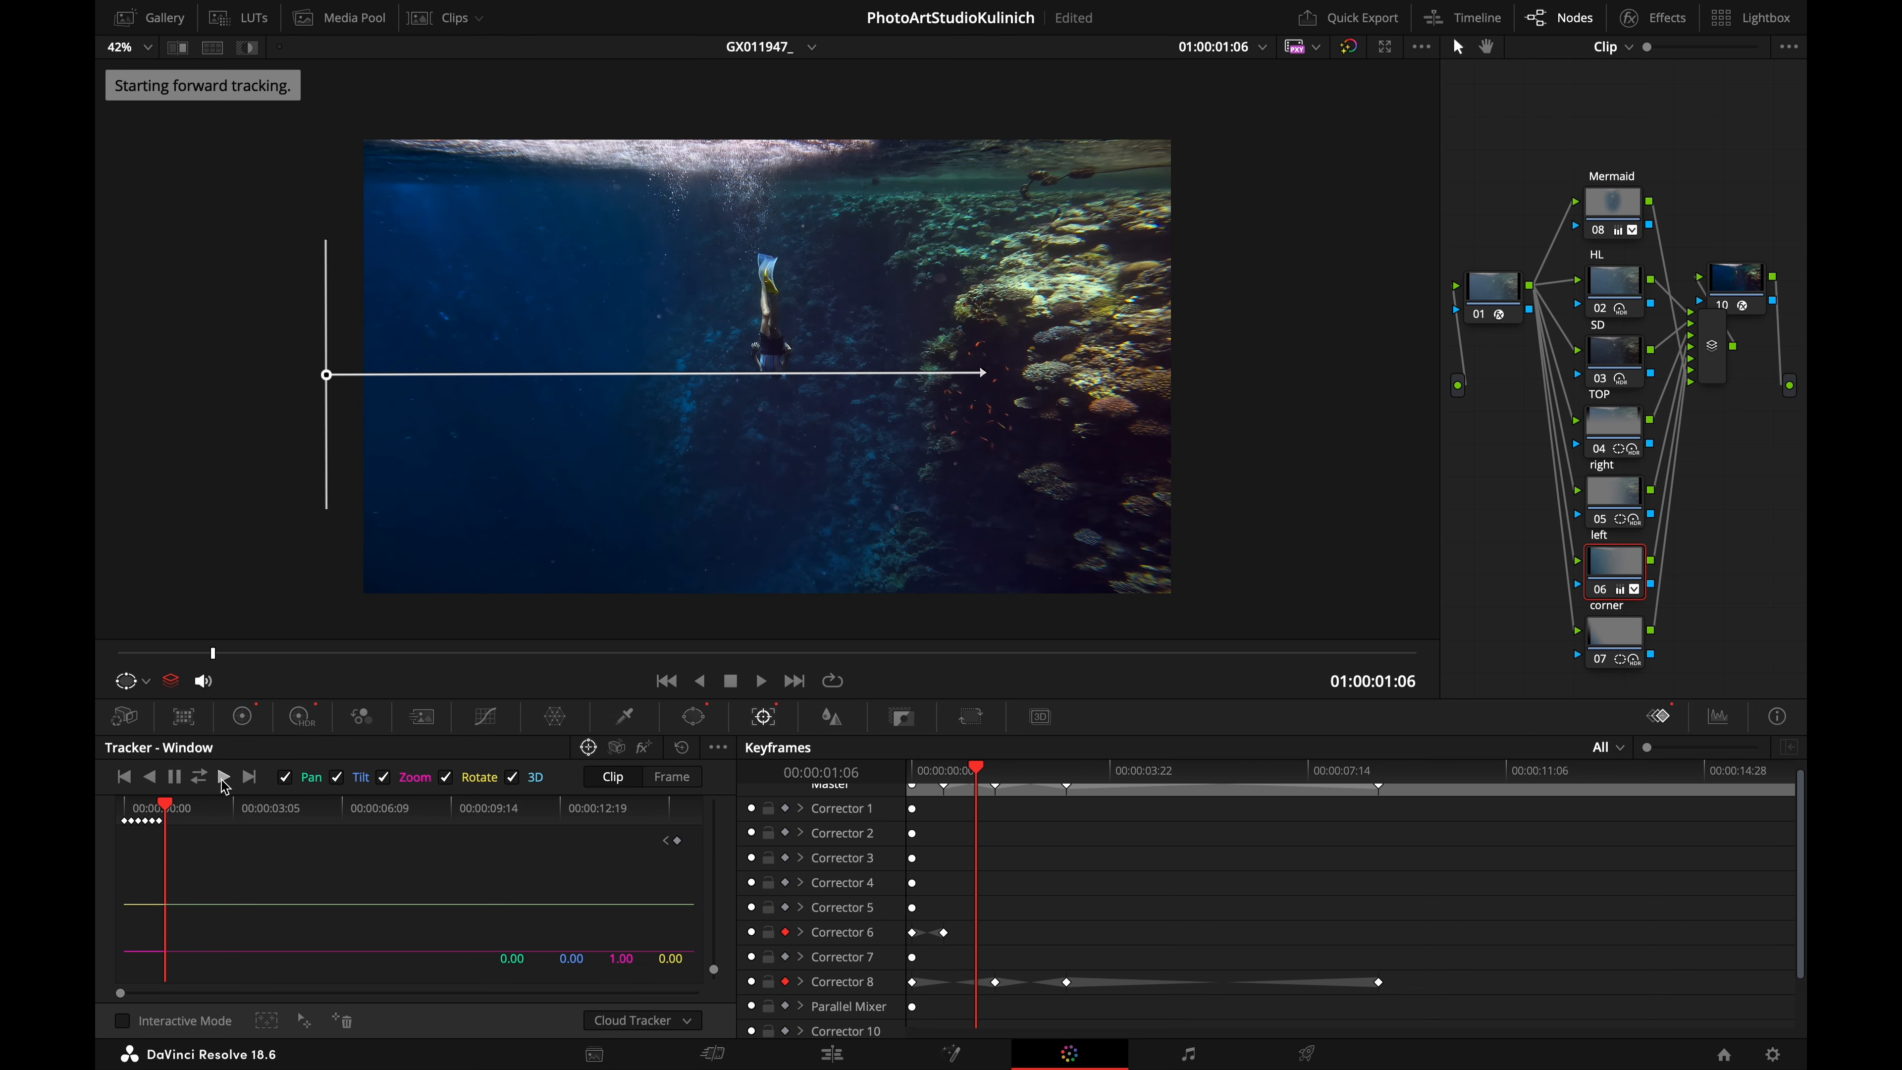
# Select the TOP node and play the clip from its first frame to 01:00:07:18 to review the grade
pyautogui.click(1616, 498)
pyautogui.click(1619, 433)
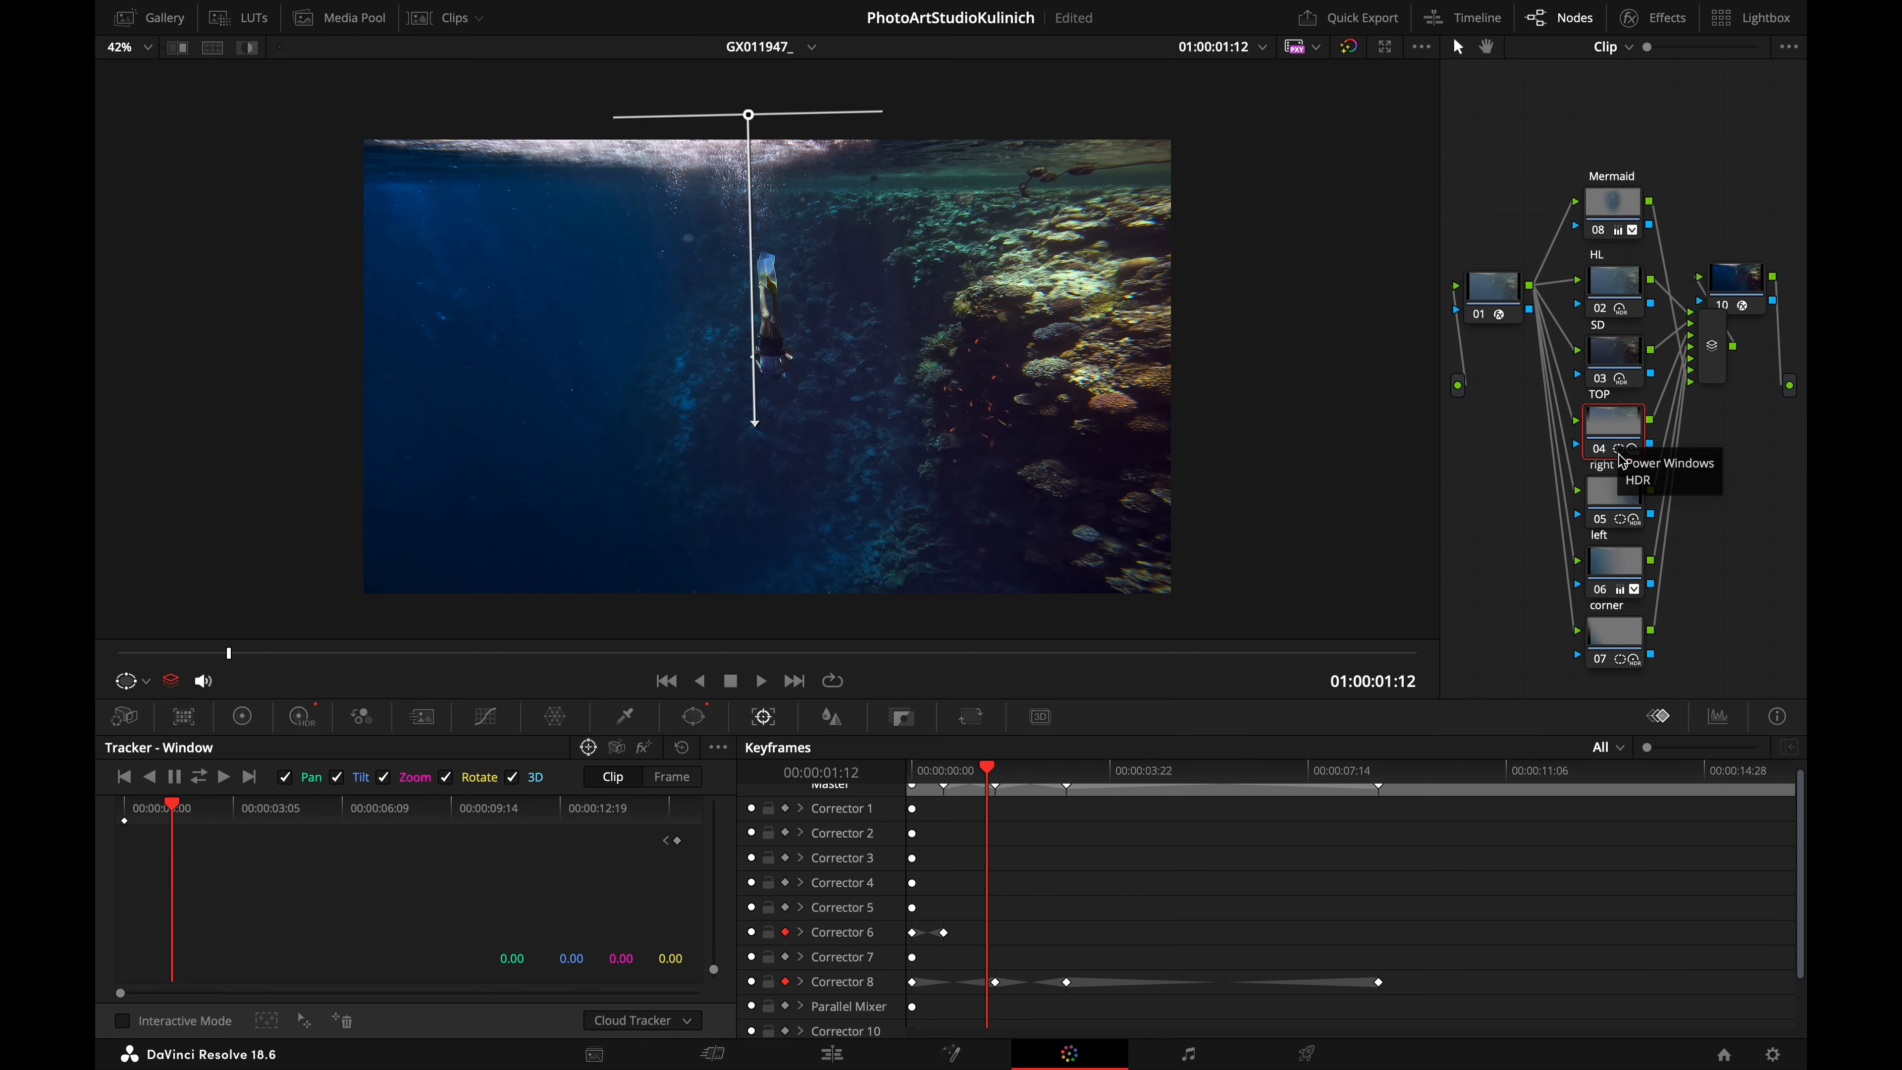
pyautogui.click(1021, 769)
pyautogui.moveTo(1025, 774); pyautogui.dragTo(899, 828)
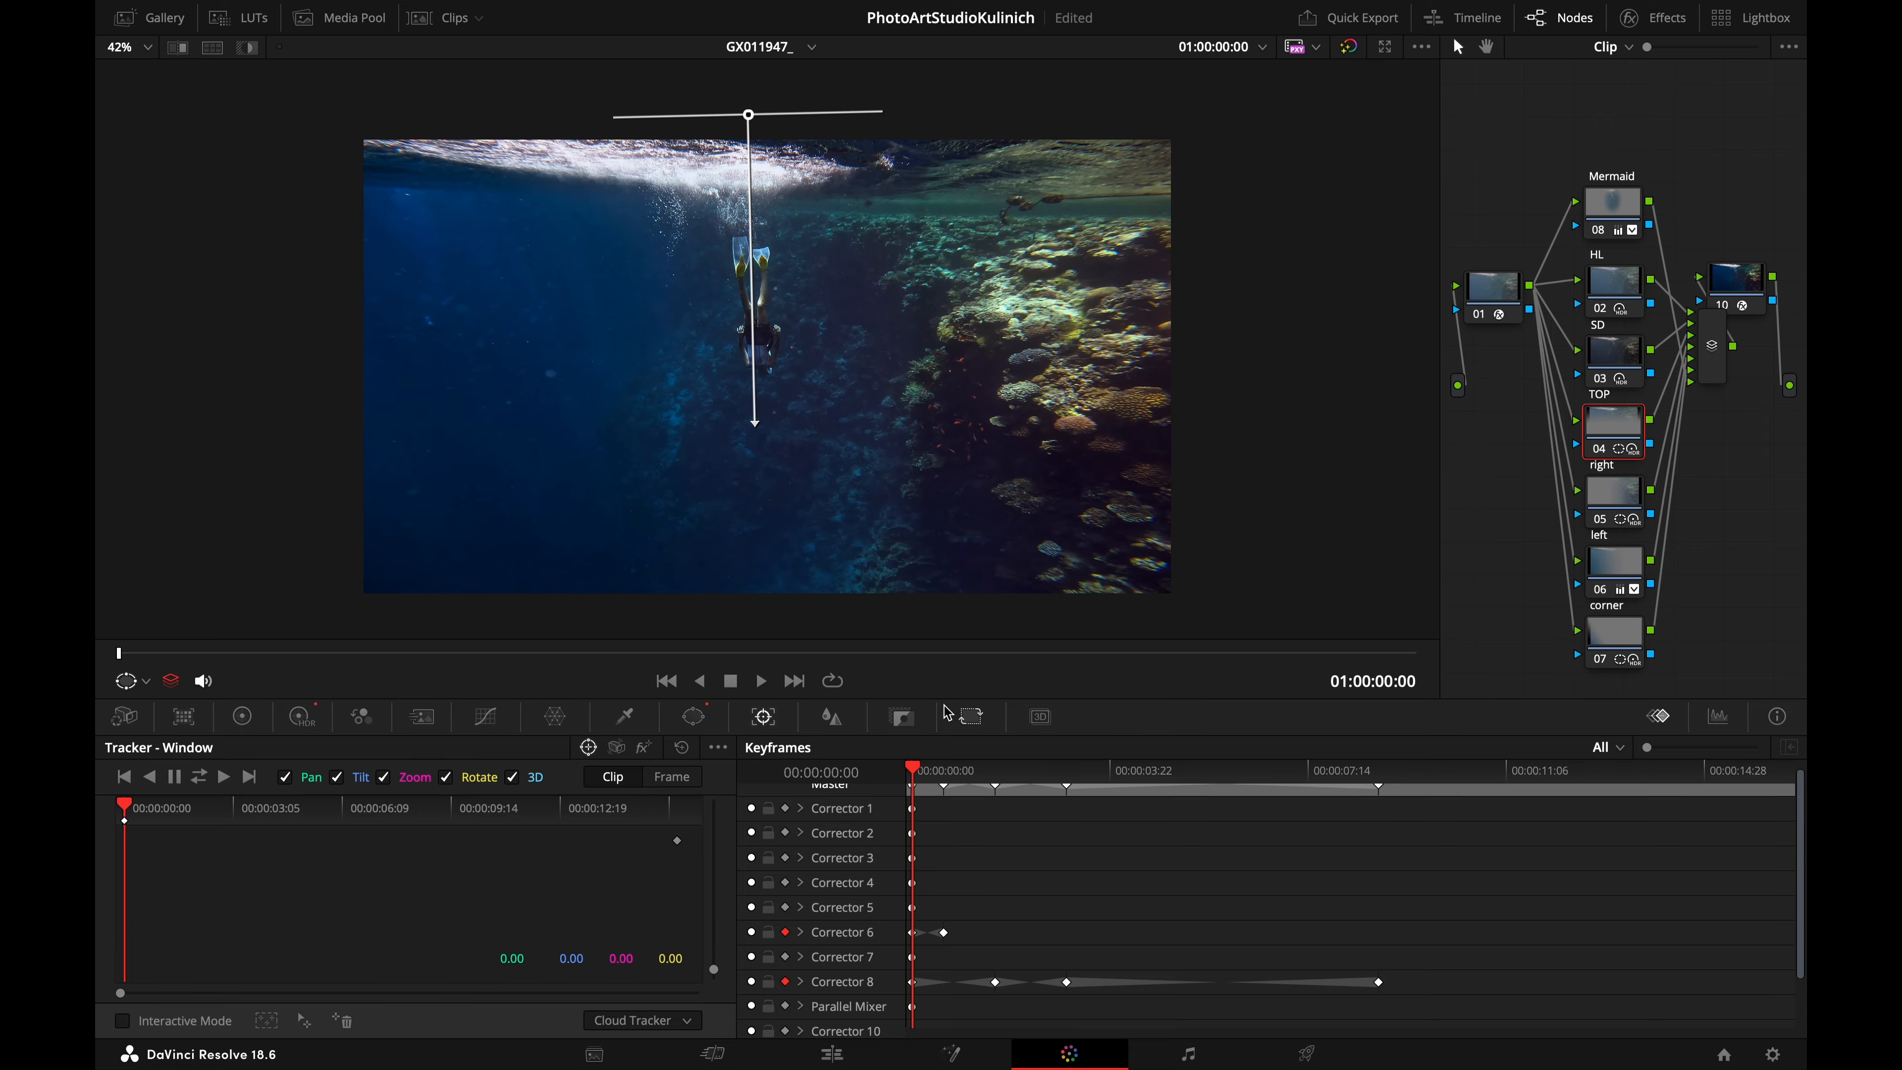
pyautogui.press('space')
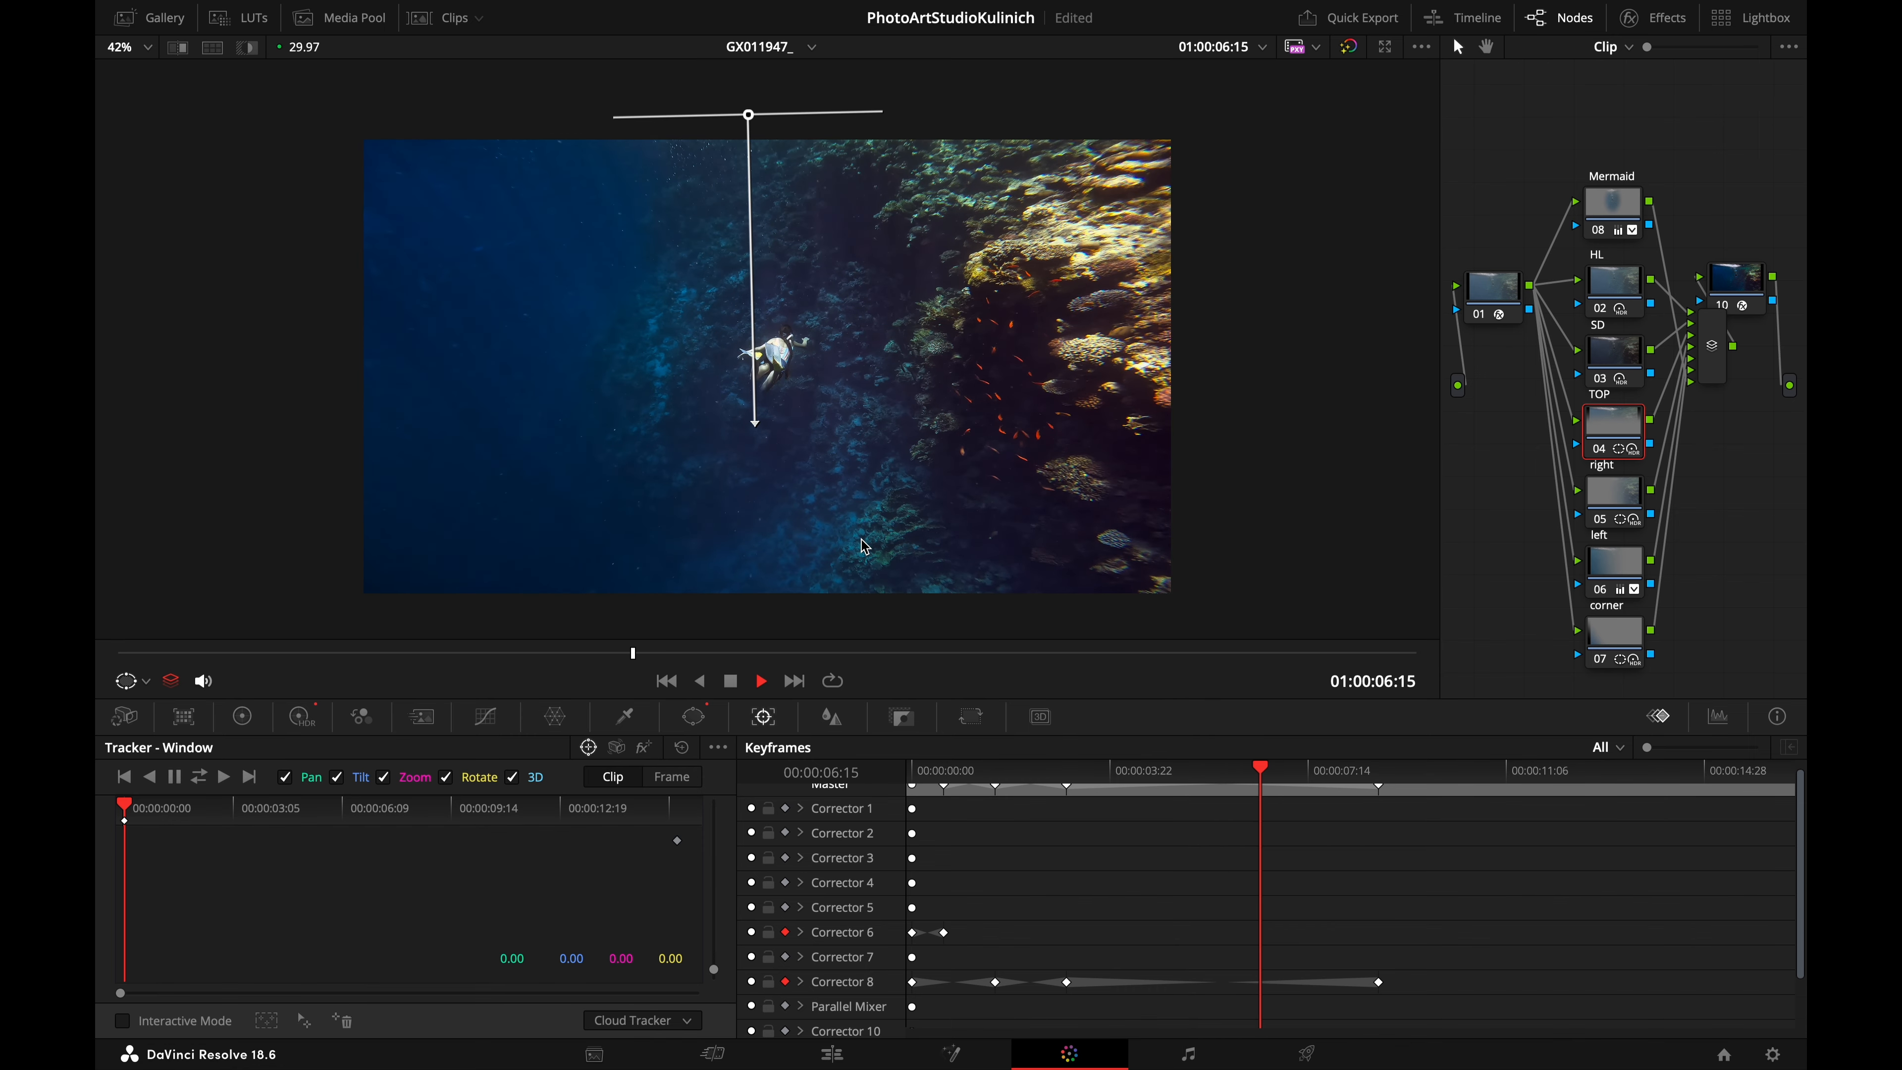
pyautogui.press('space')
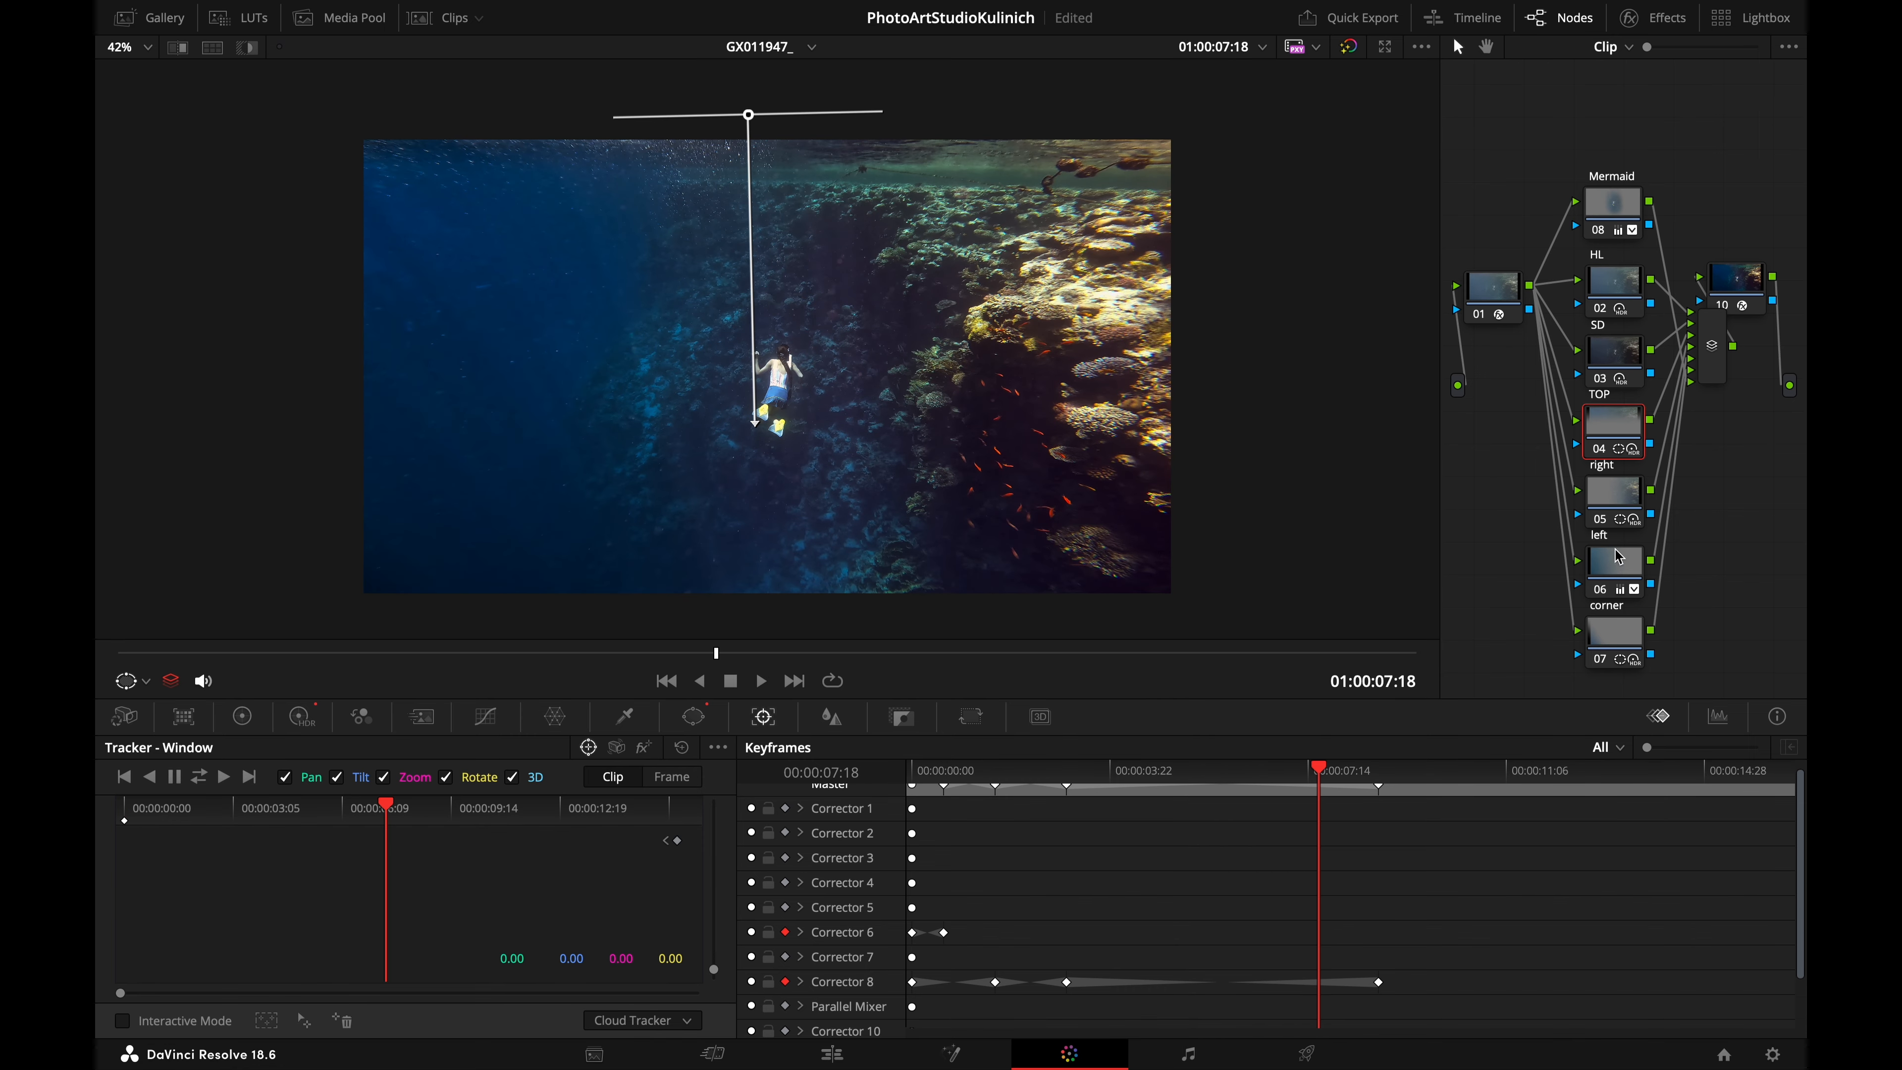
# Turn on keyframing for the "corner" node (Corrector 7) and add dynamic keyframes at 01:00:07:18 and 01:00:00:00
pyautogui.click(1616, 630)
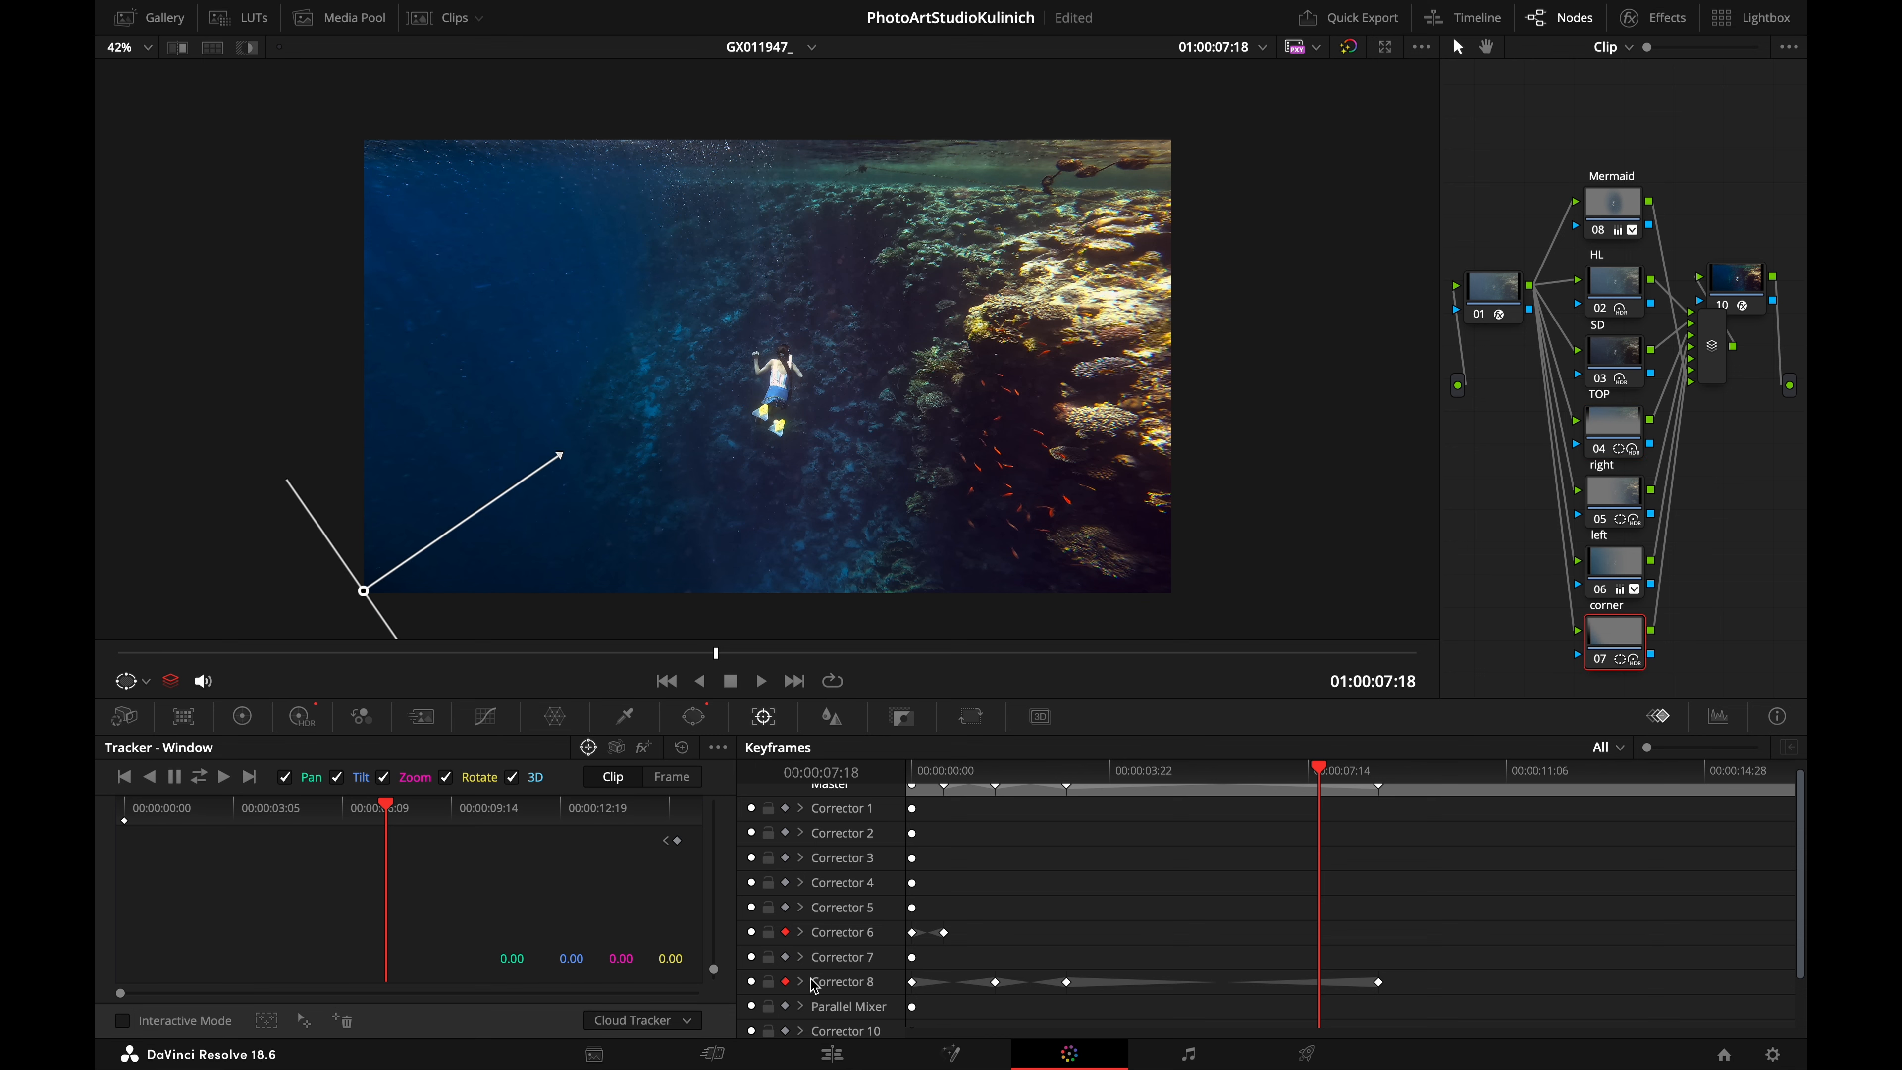
pyautogui.click(786, 959)
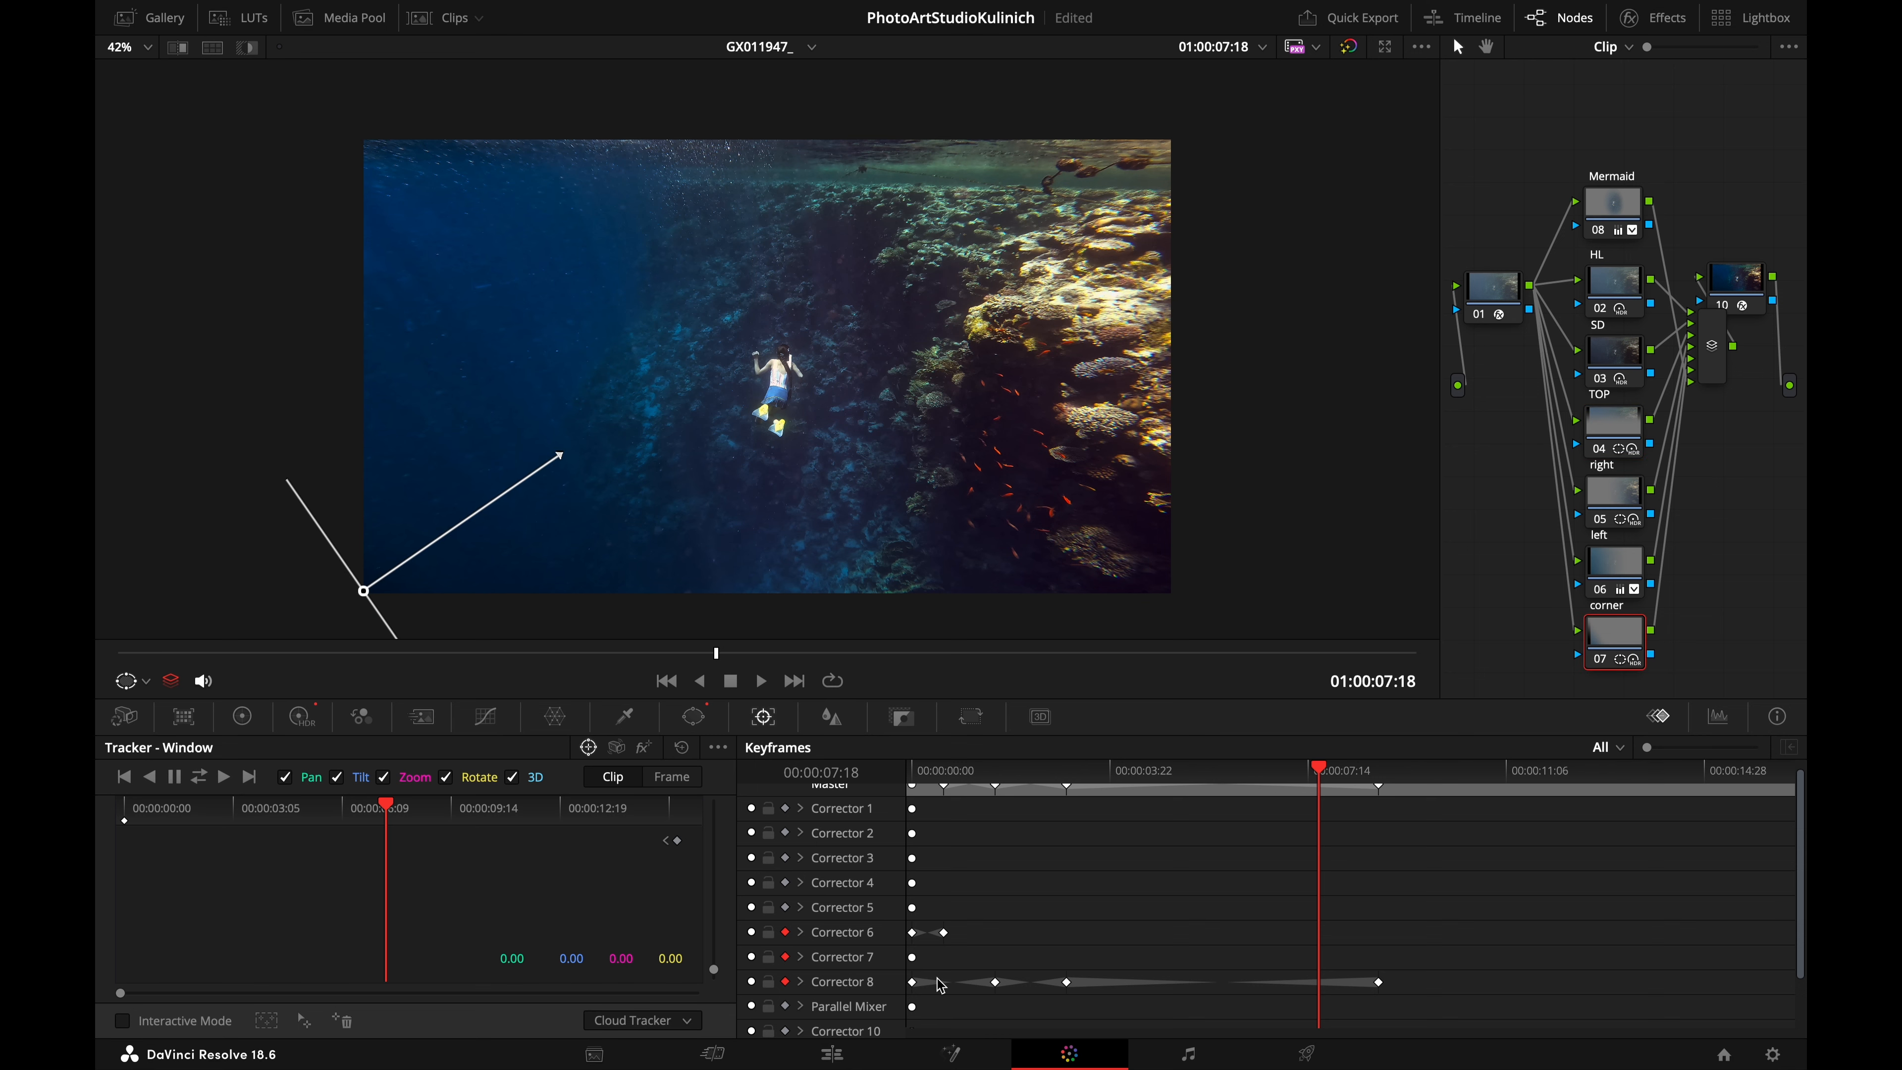
pyautogui.rightClick(917, 965)
pyautogui.click(1025, 780)
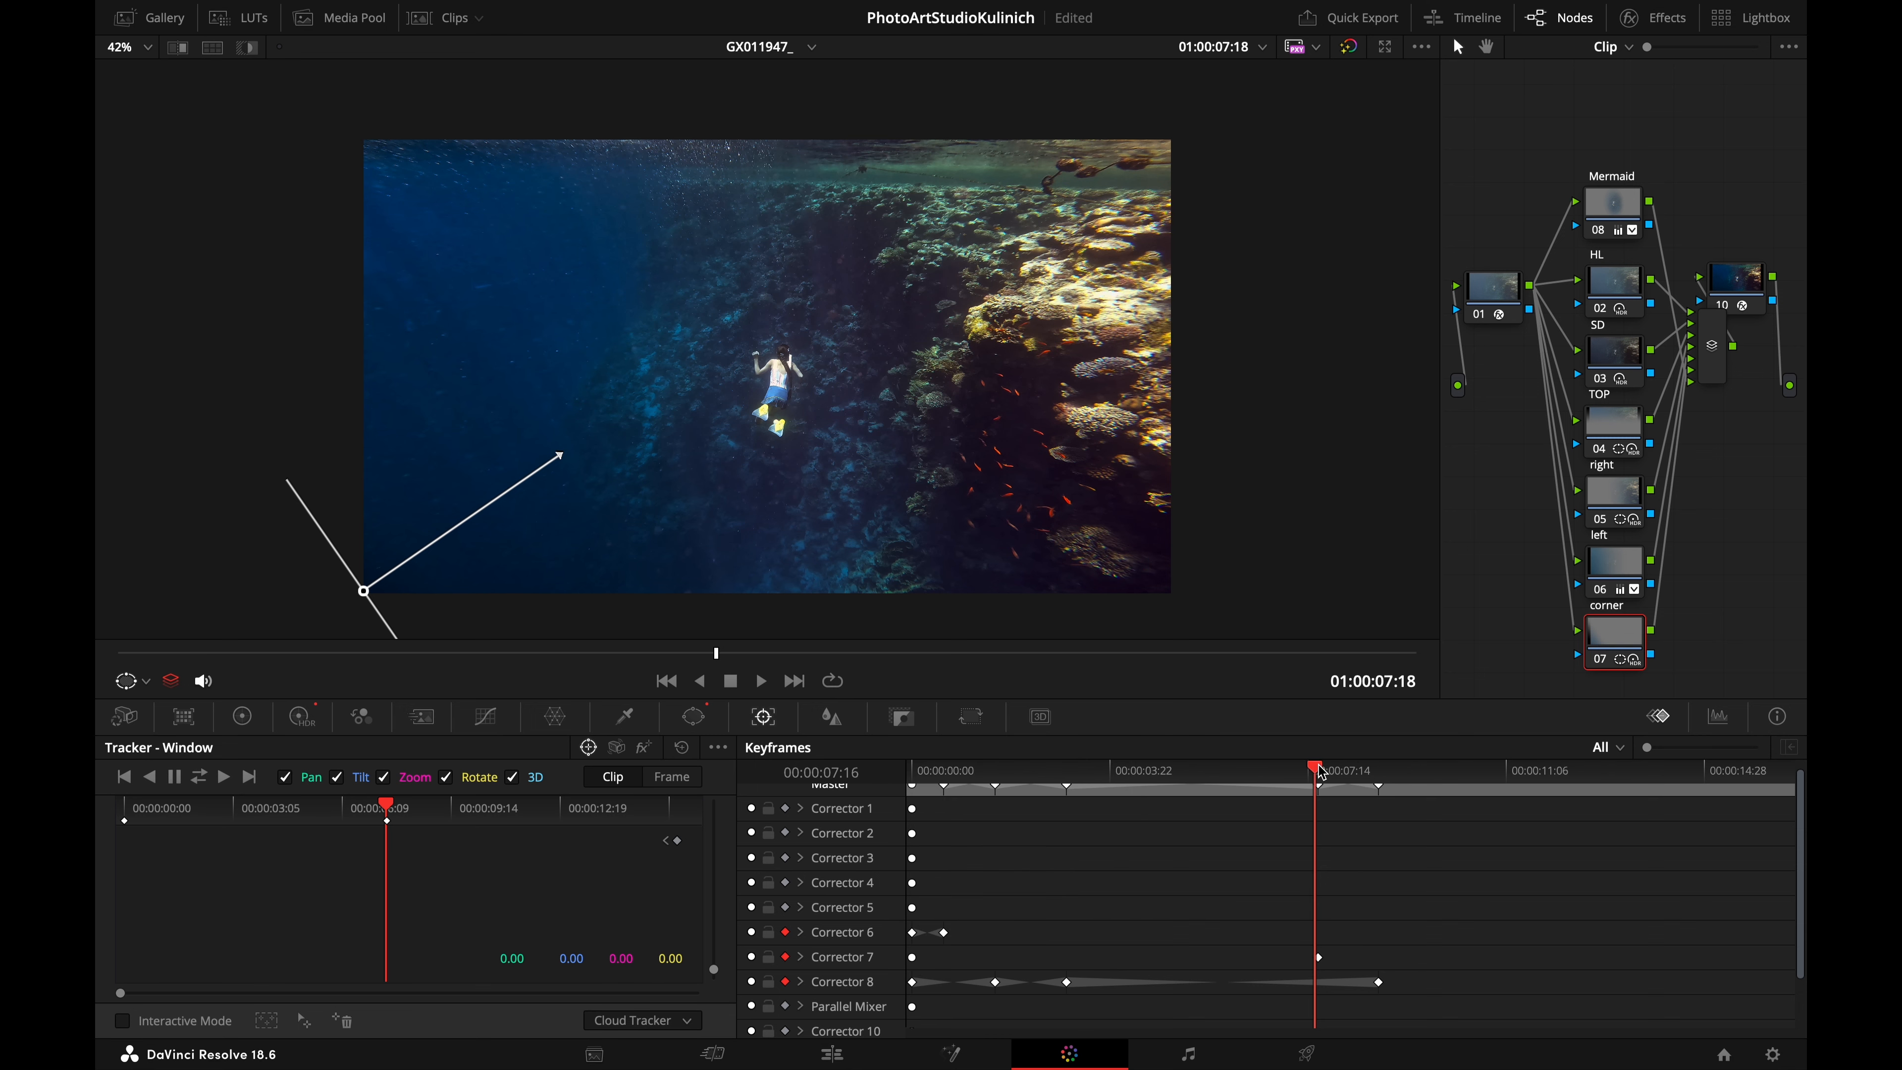
pyautogui.moveTo(1319, 772); pyautogui.dragTo(913, 772)
pyautogui.rightClick(915, 965)
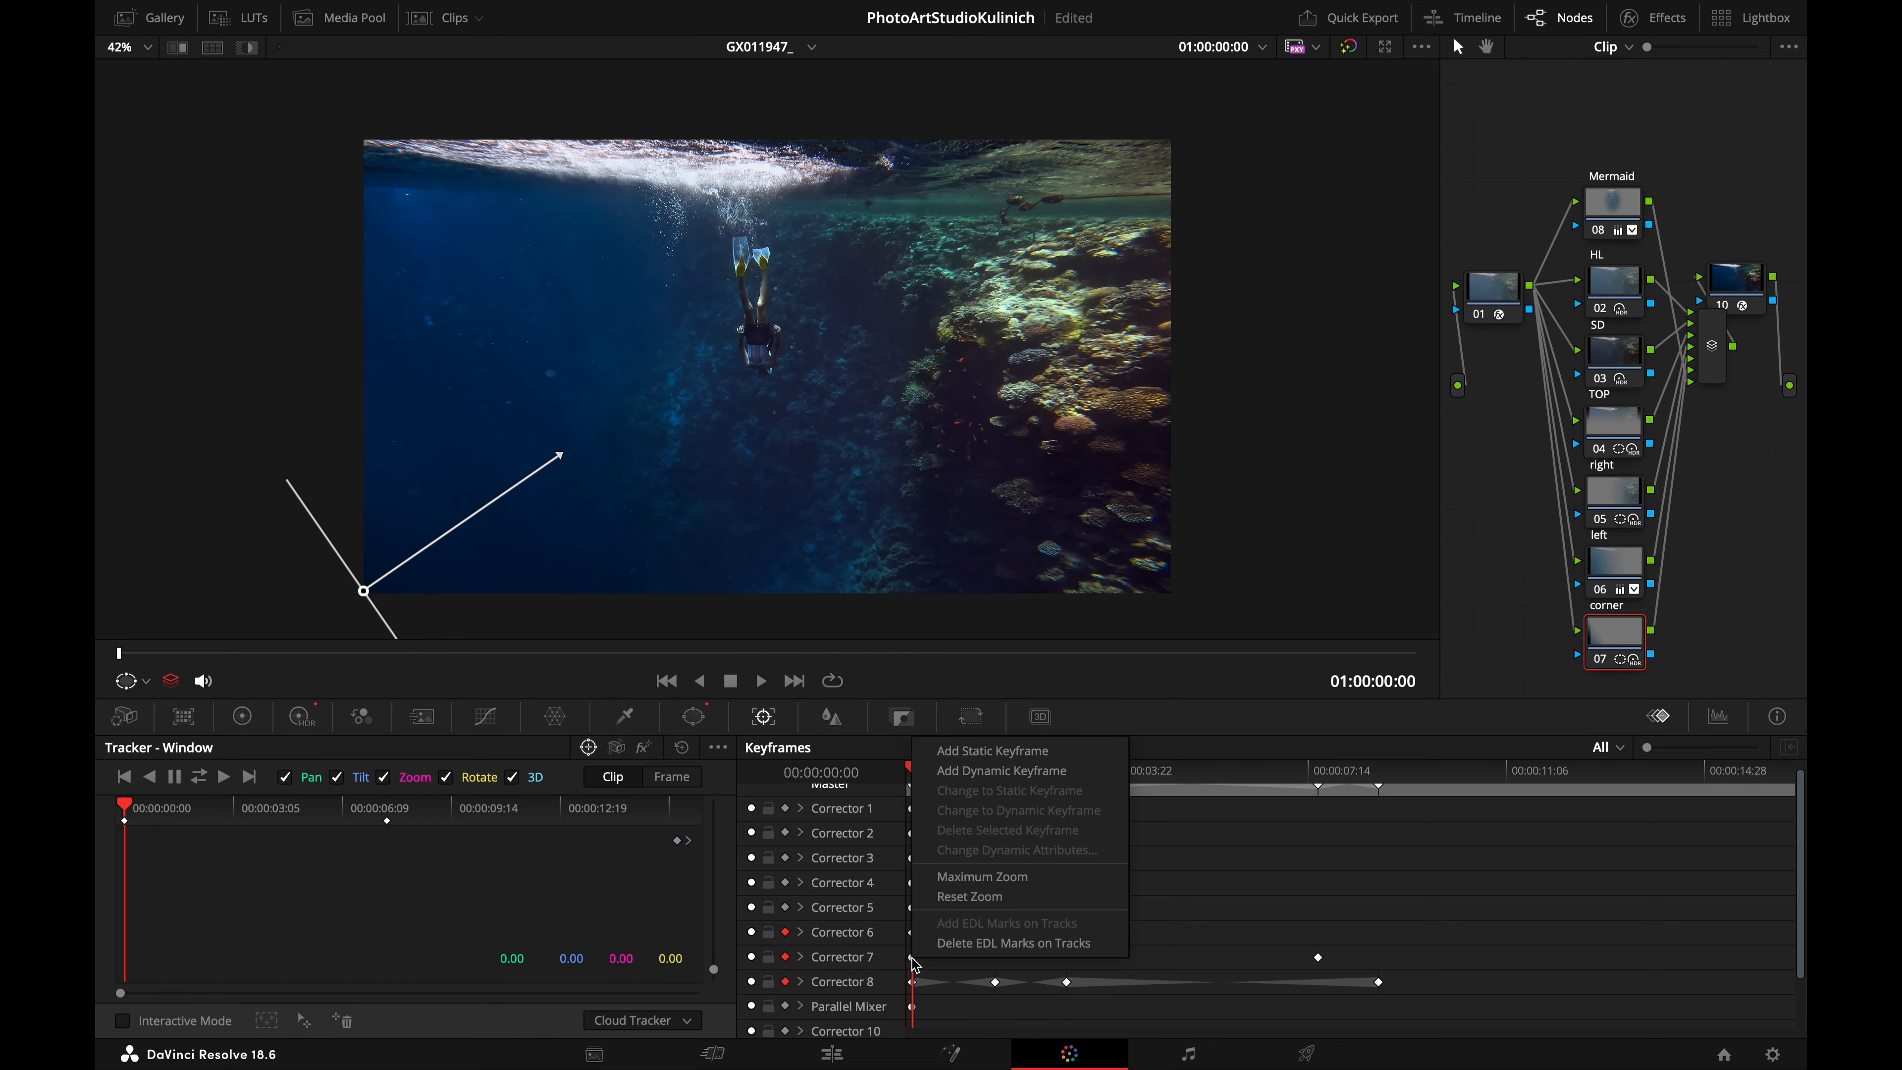
pyautogui.press('Escape')
# Raise the "corner" node's HDR Shadow exposure on its keyframe at 01:00:07:18 and save the project
pyautogui.moveTo(914, 772); pyautogui.dragTo(1320, 773)
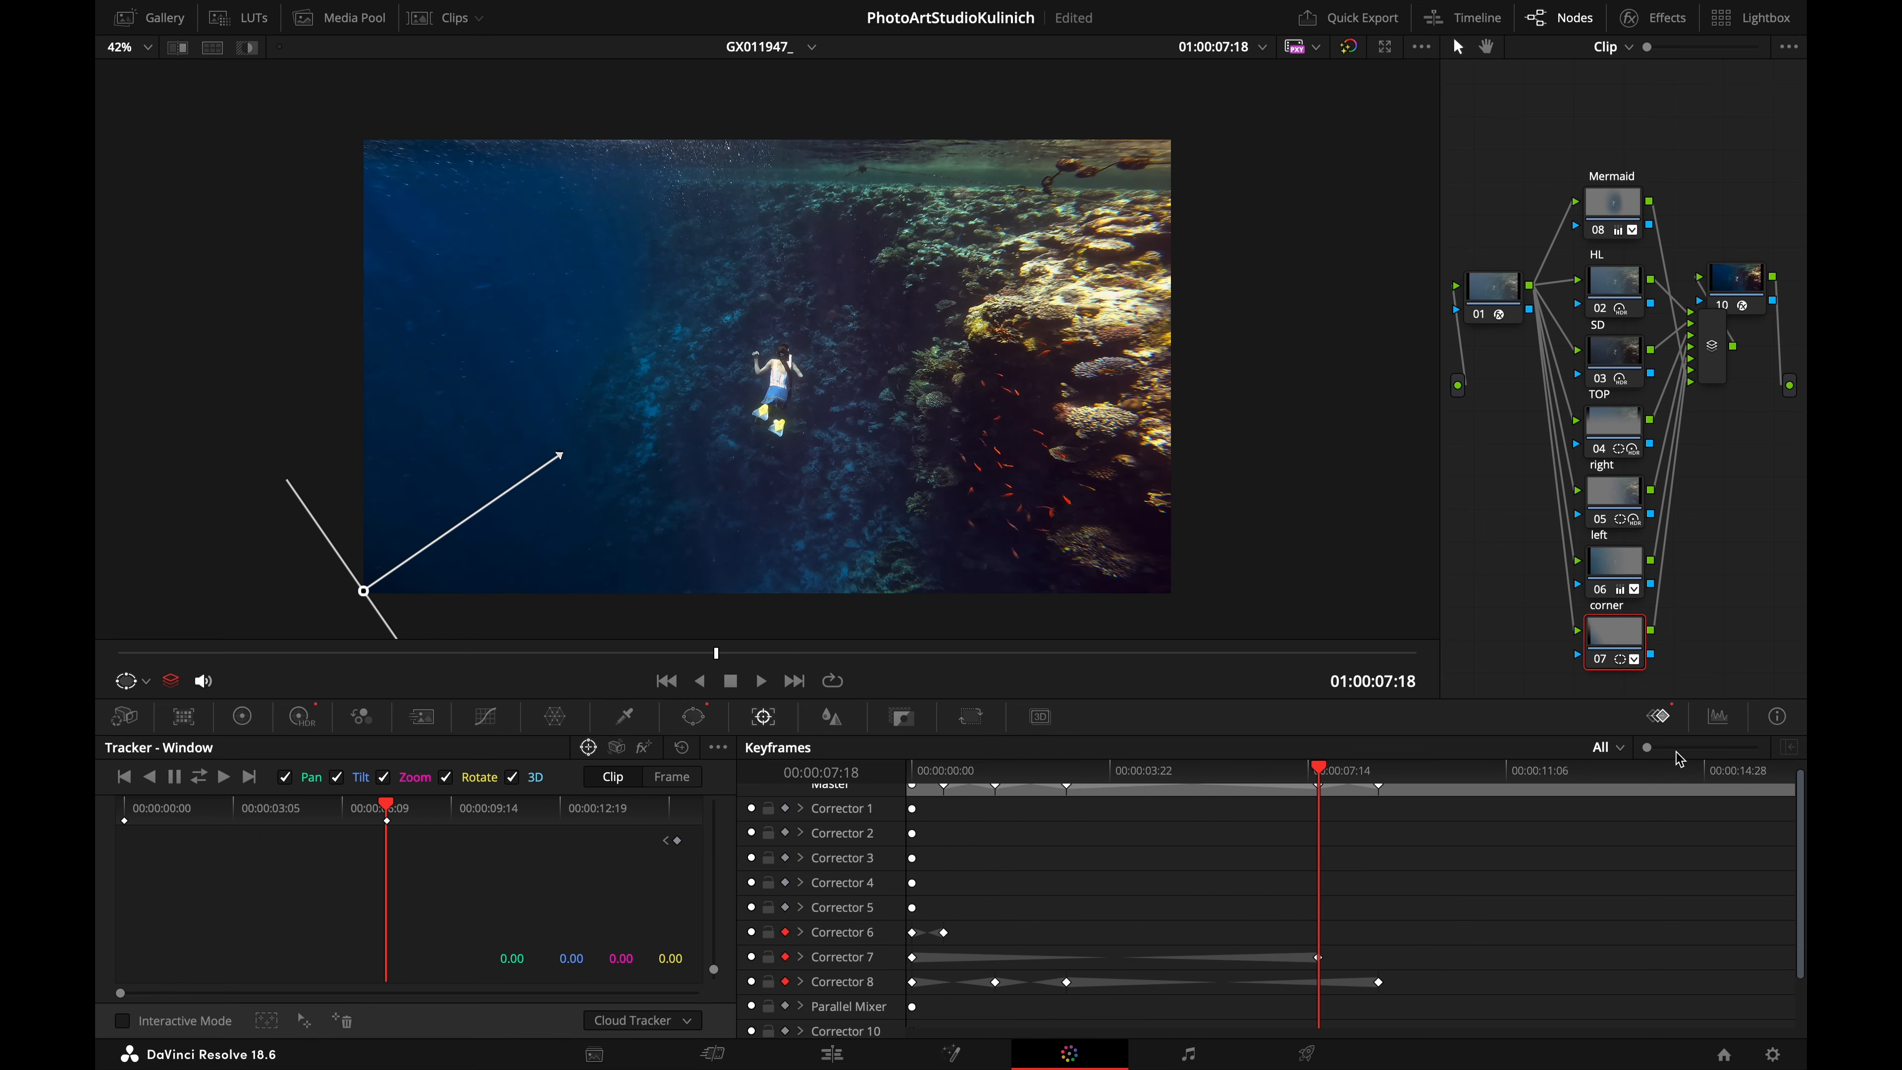
pyautogui.moveTo(1681, 748); pyautogui.dragTo(1708, 757)
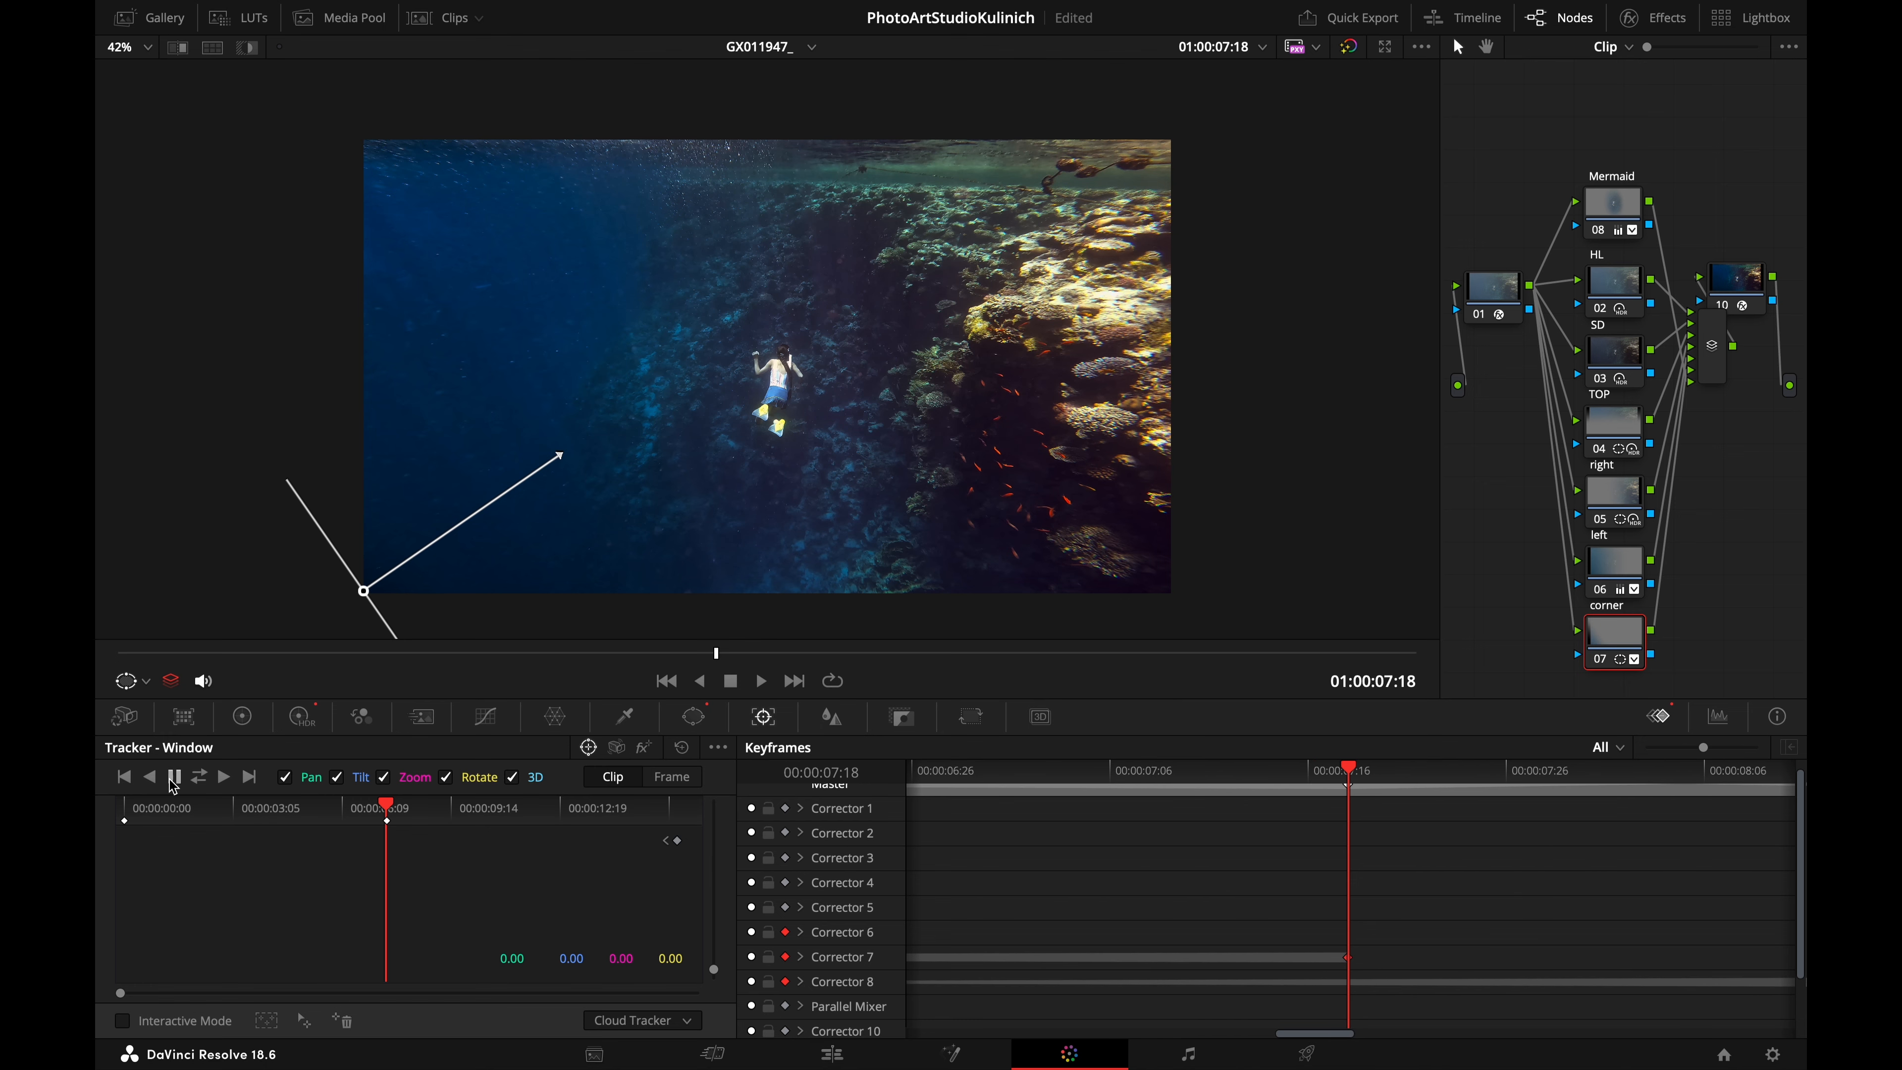
pyautogui.click(301, 717)
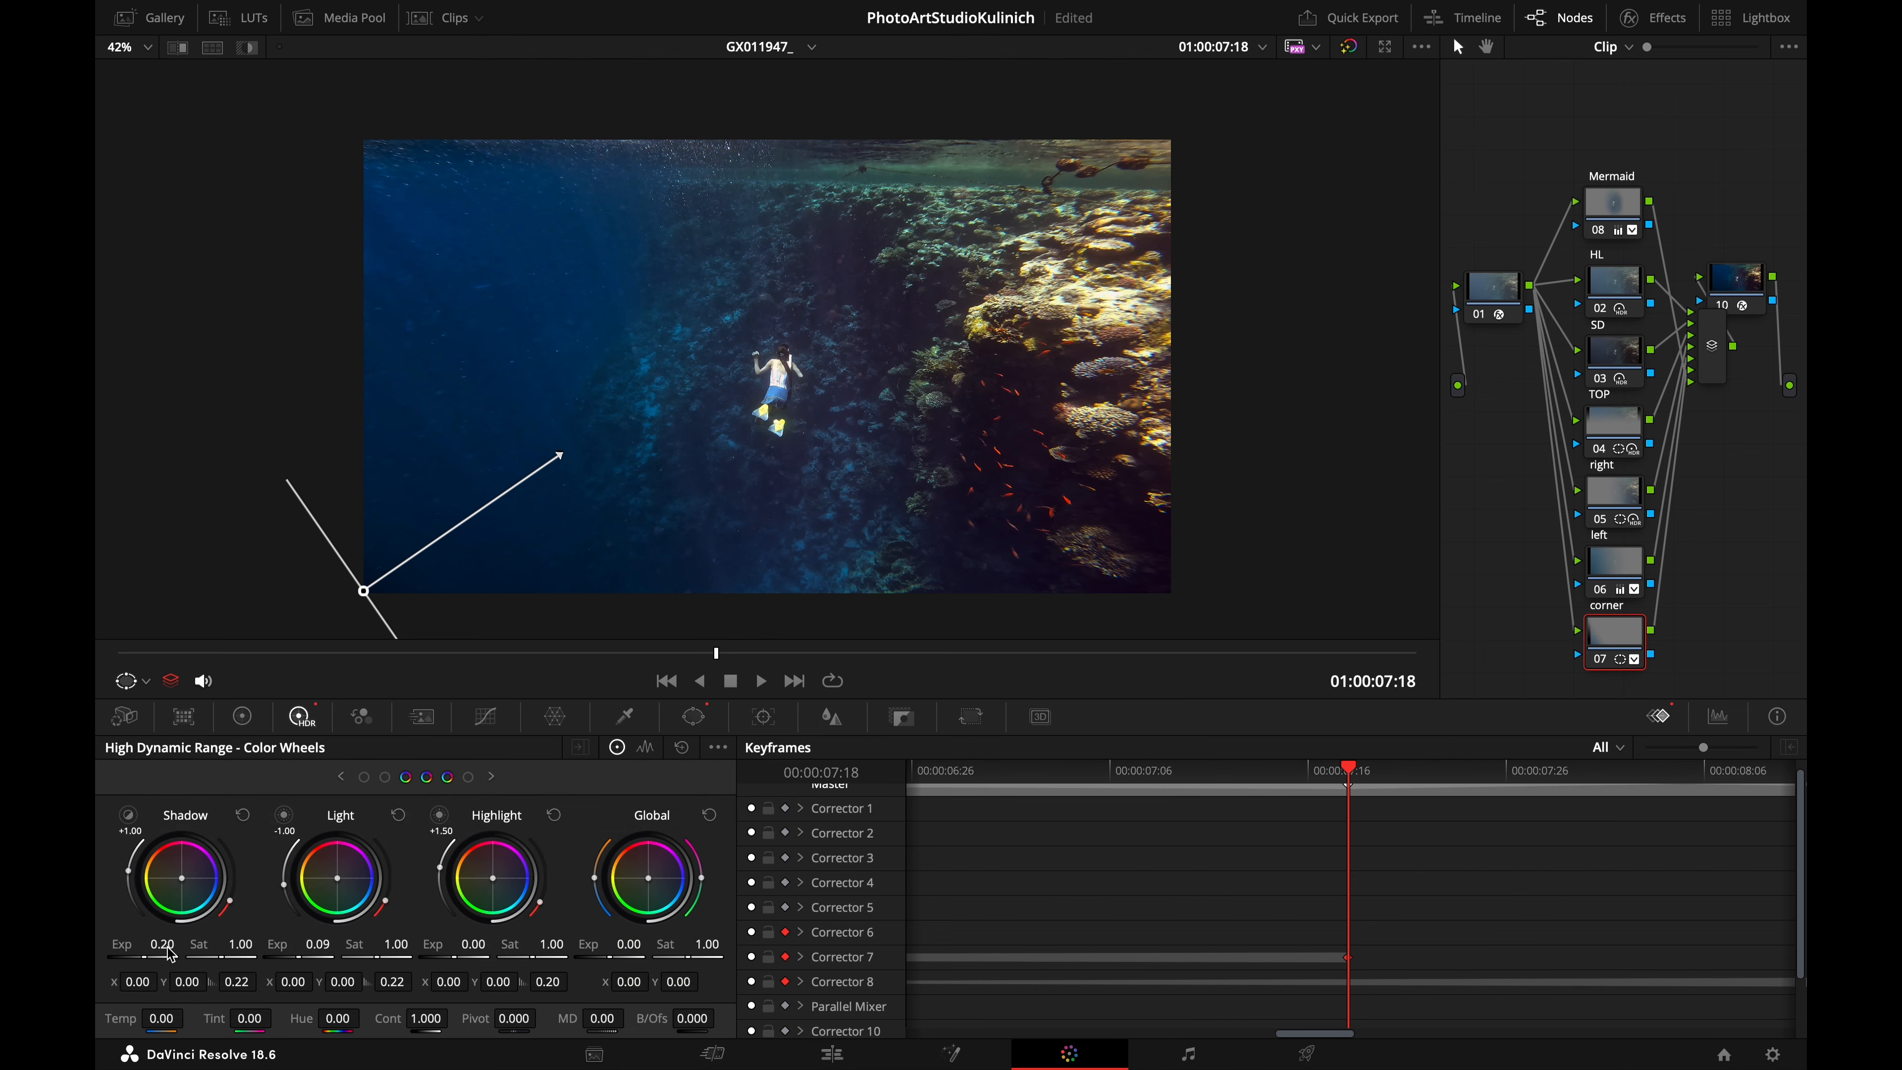
pyautogui.moveTo(162, 944); pyautogui.dragTo(188, 944)
pyautogui.hotkey('ctrl', 's')
# Track the "corner" gradient window forward from 01:00:07:18 and stop the tracking at 01:00:08:24
pyautogui.click(764, 717)
pyautogui.click(223, 777)
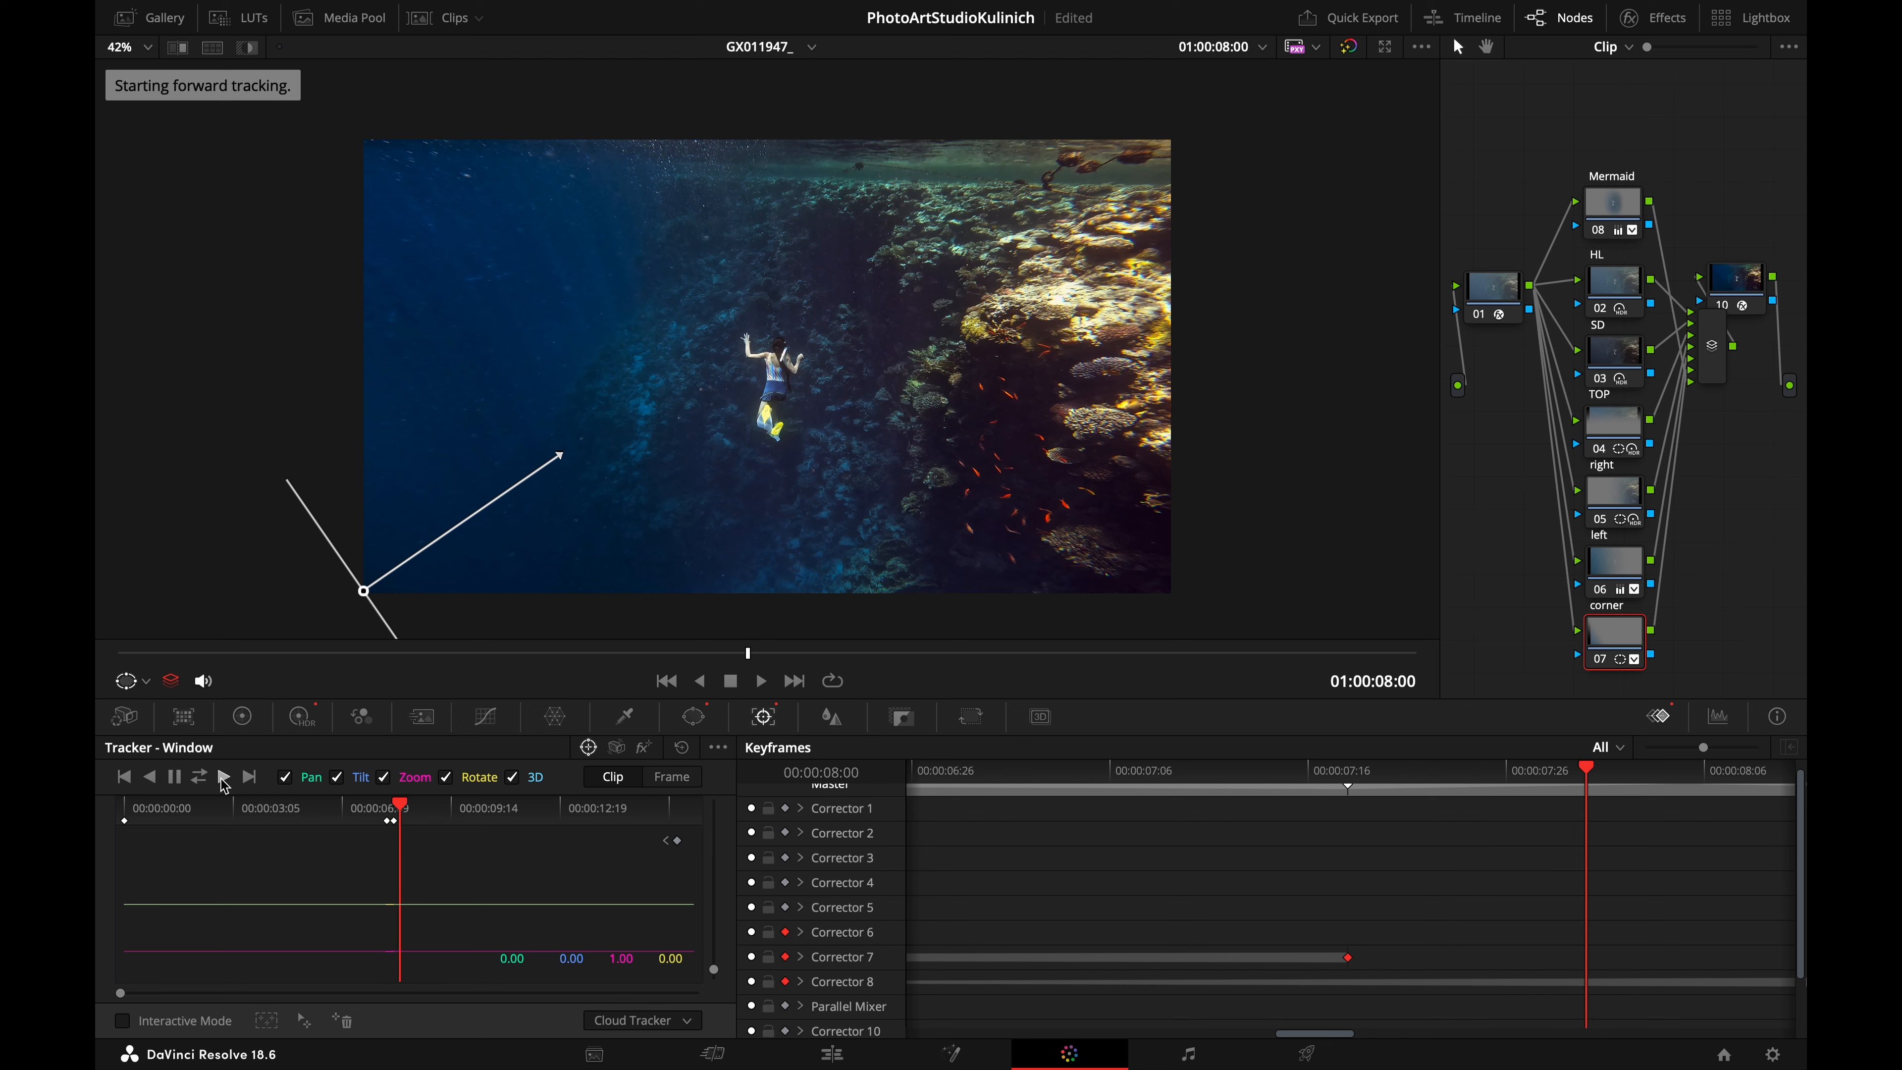
pyautogui.click(672, 778)
pyautogui.click(228, 780)
pyautogui.click(224, 779)
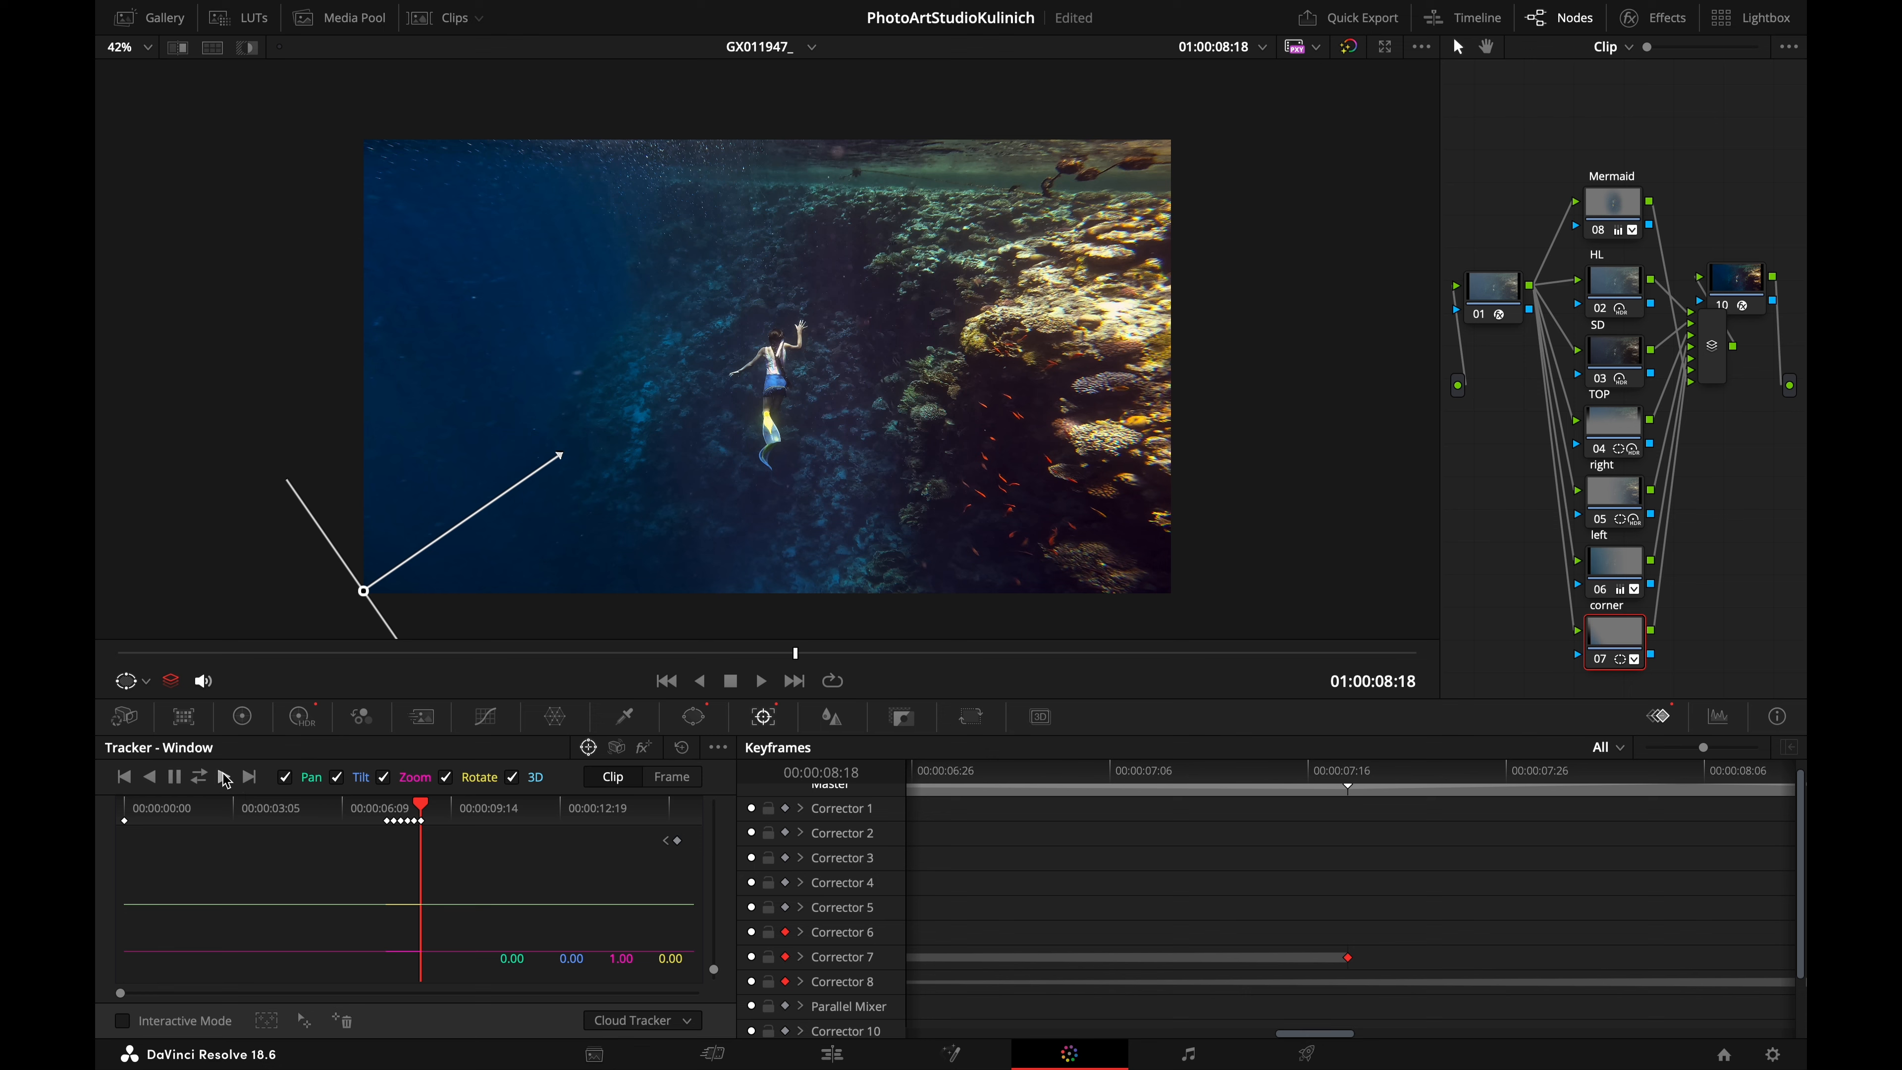
pyautogui.click(225, 778)
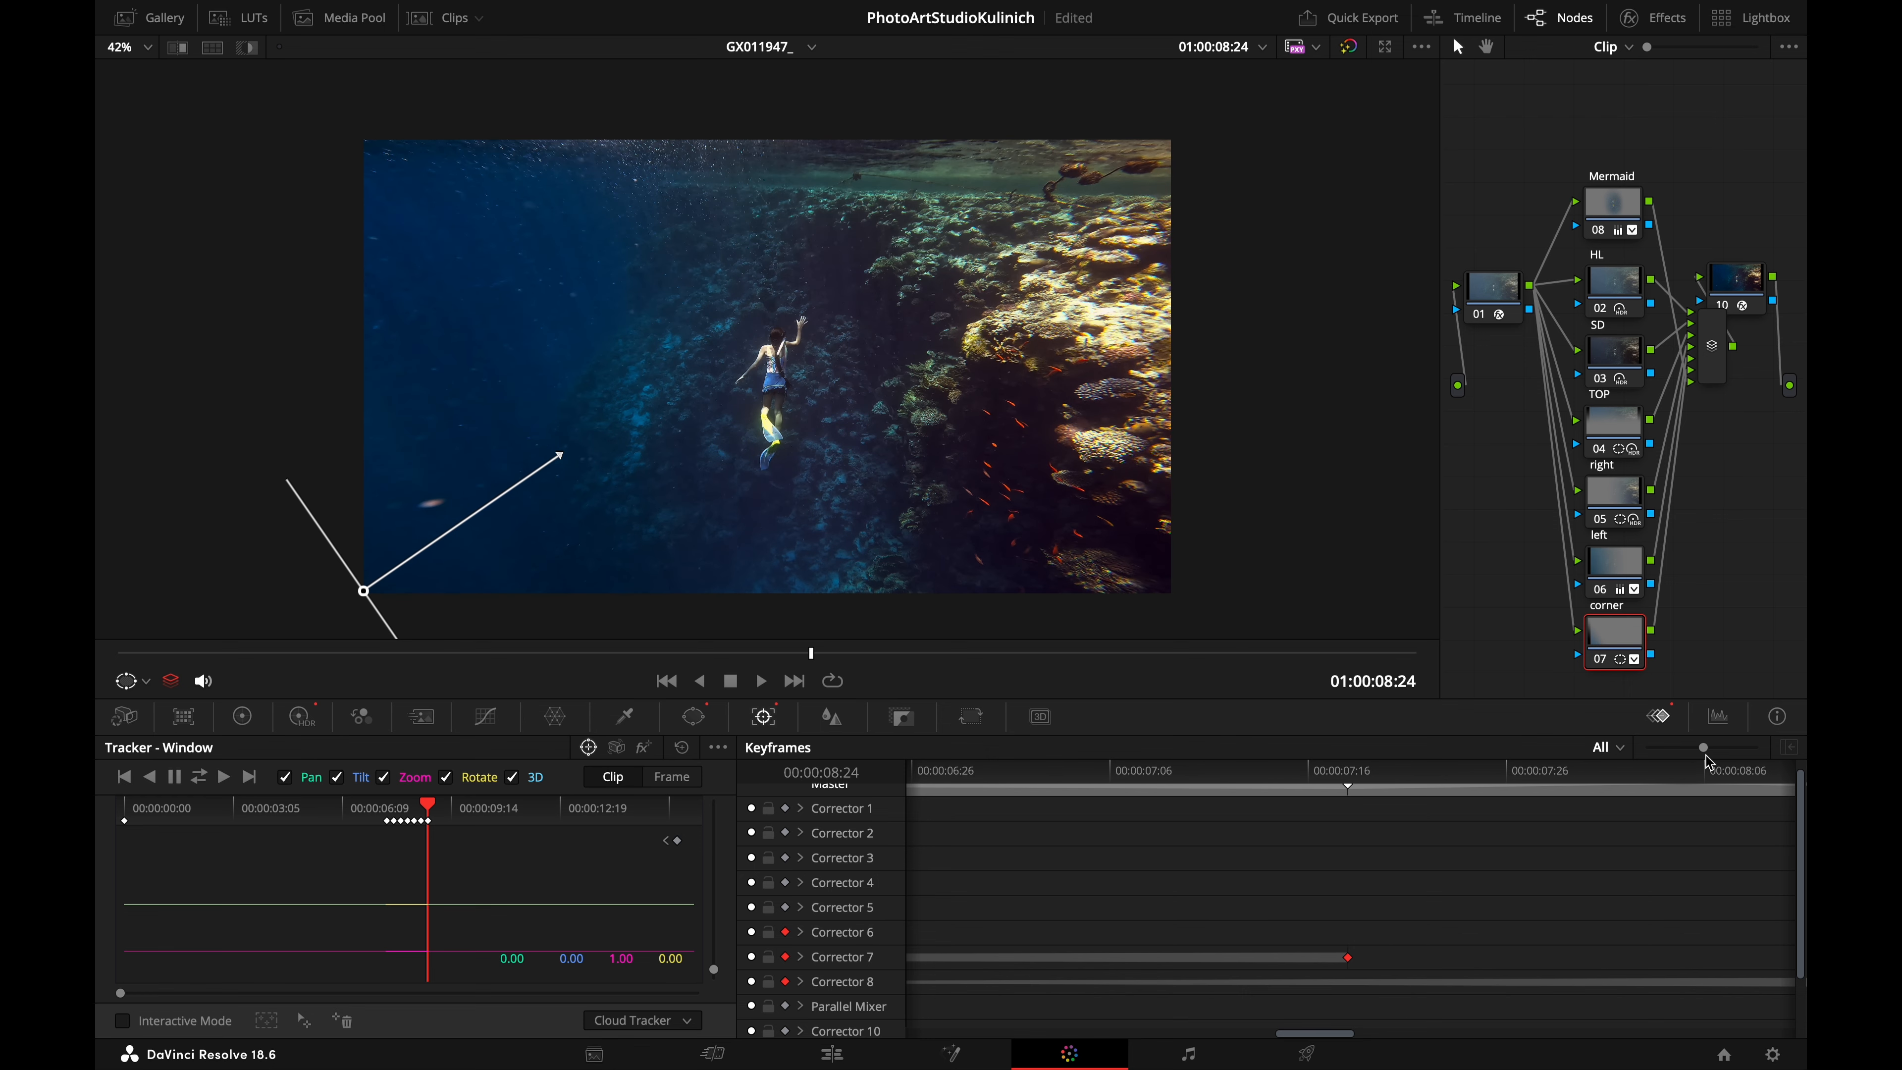
pyautogui.moveTo(1705, 748); pyautogui.dragTo(1588, 751)
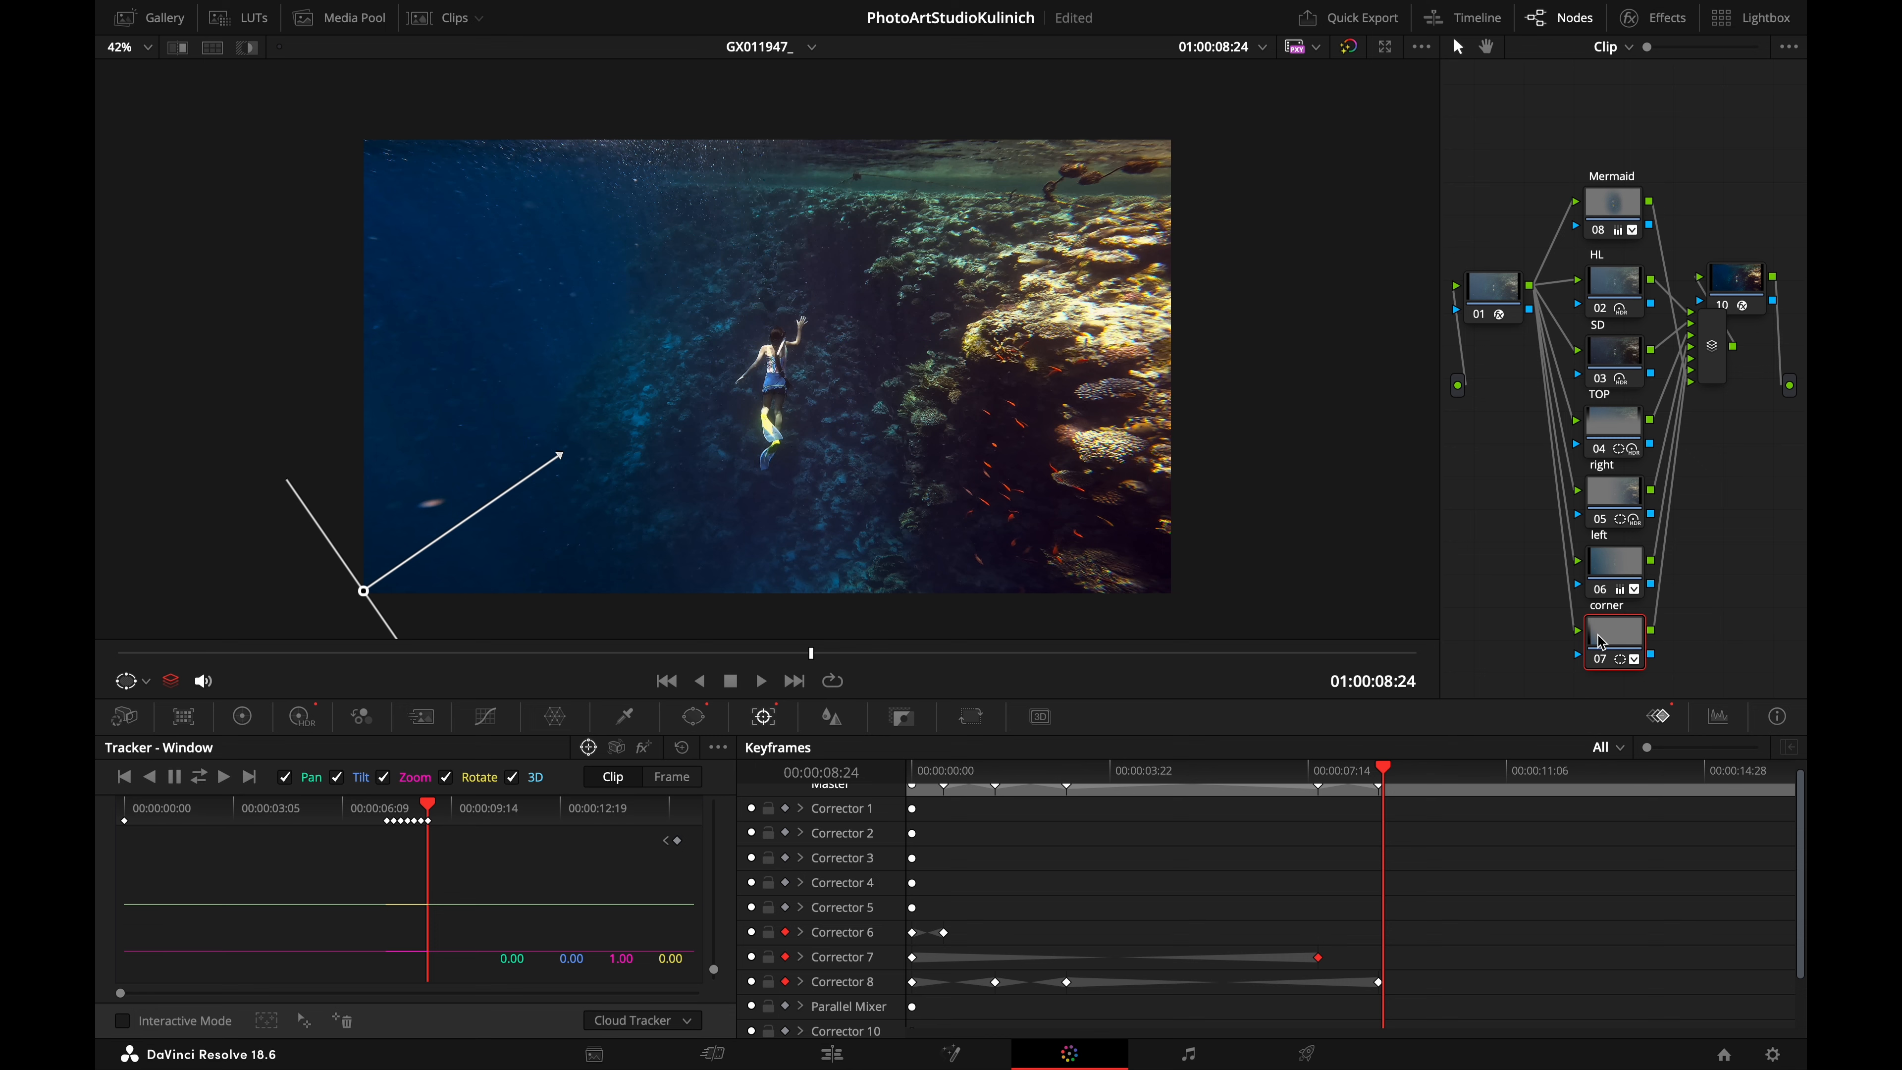
pyautogui.hotkey('alt', 's')
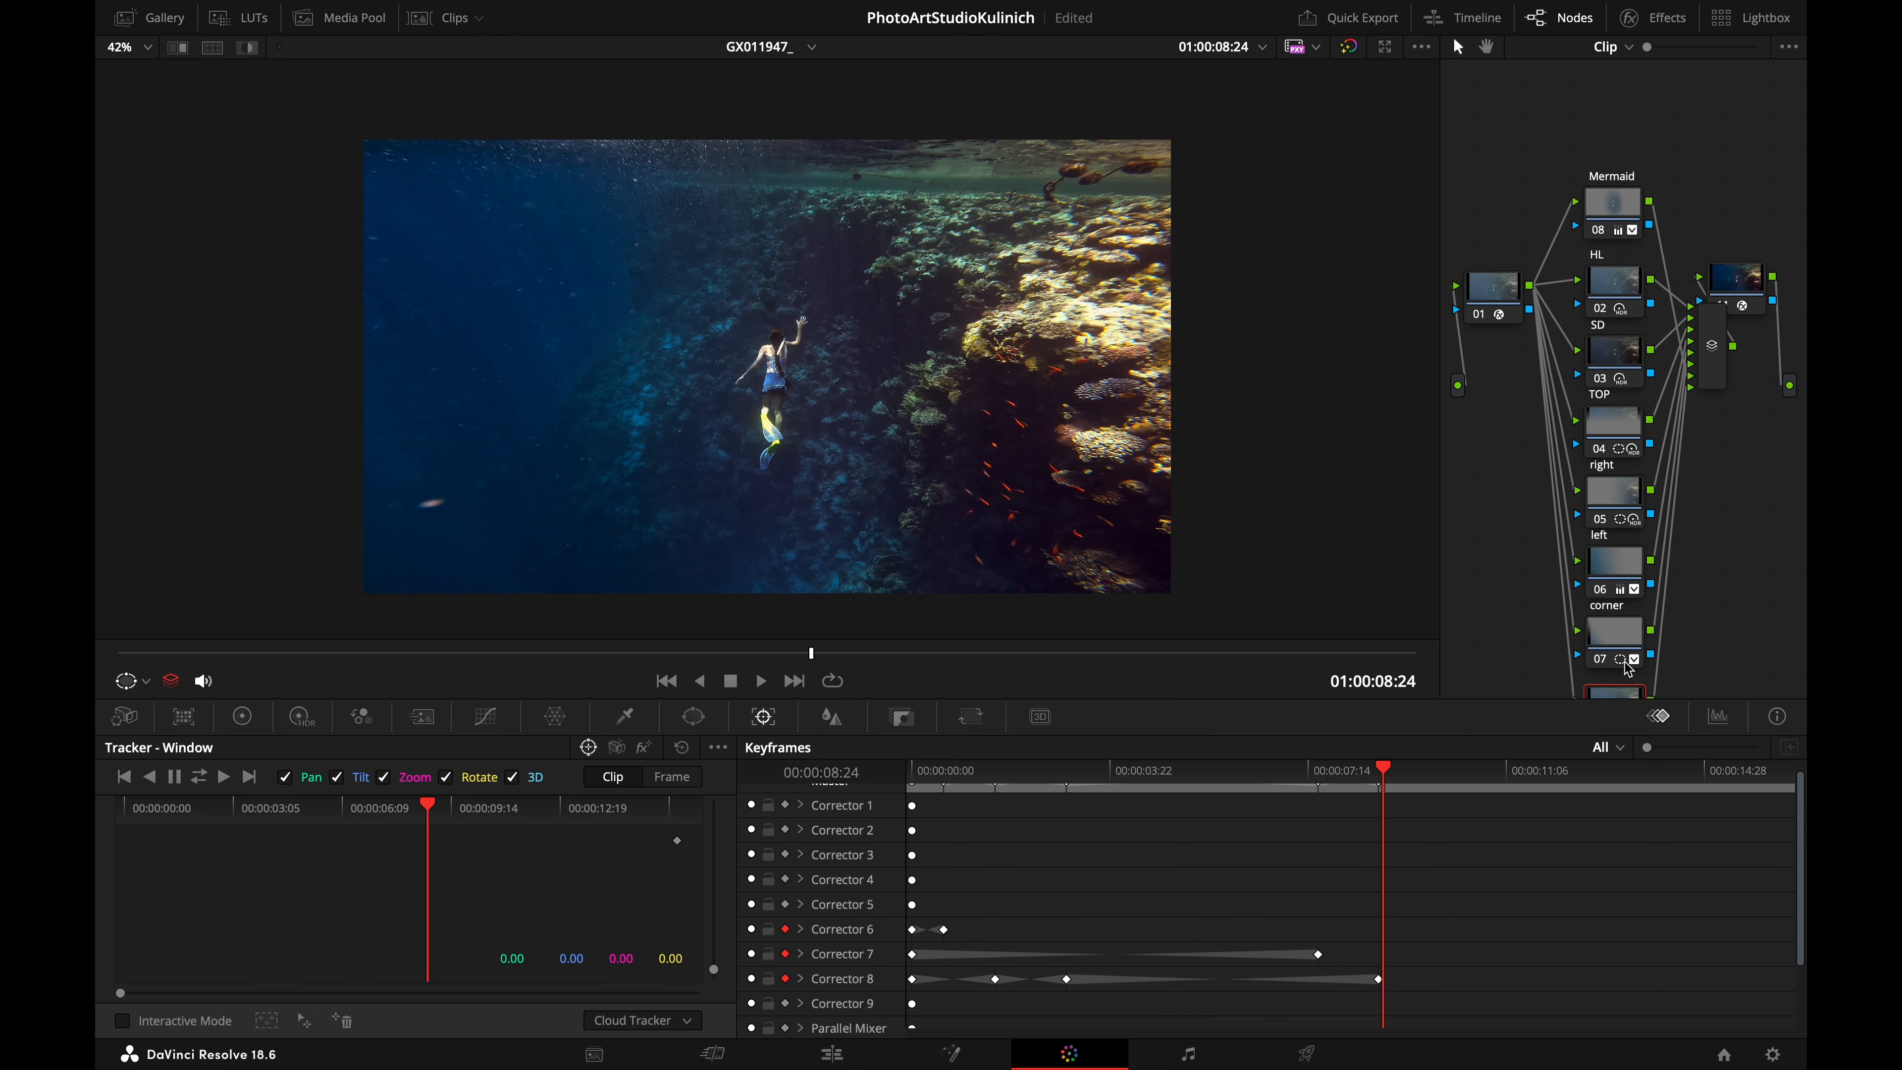
pyautogui.hotkey('ctrl', 'z')
# Add dynamic keyframes to the "right" node (Corrector 5) at 01:00:08:24 and 01:00:00:00
pyautogui.click(1621, 583)
pyautogui.click(1618, 498)
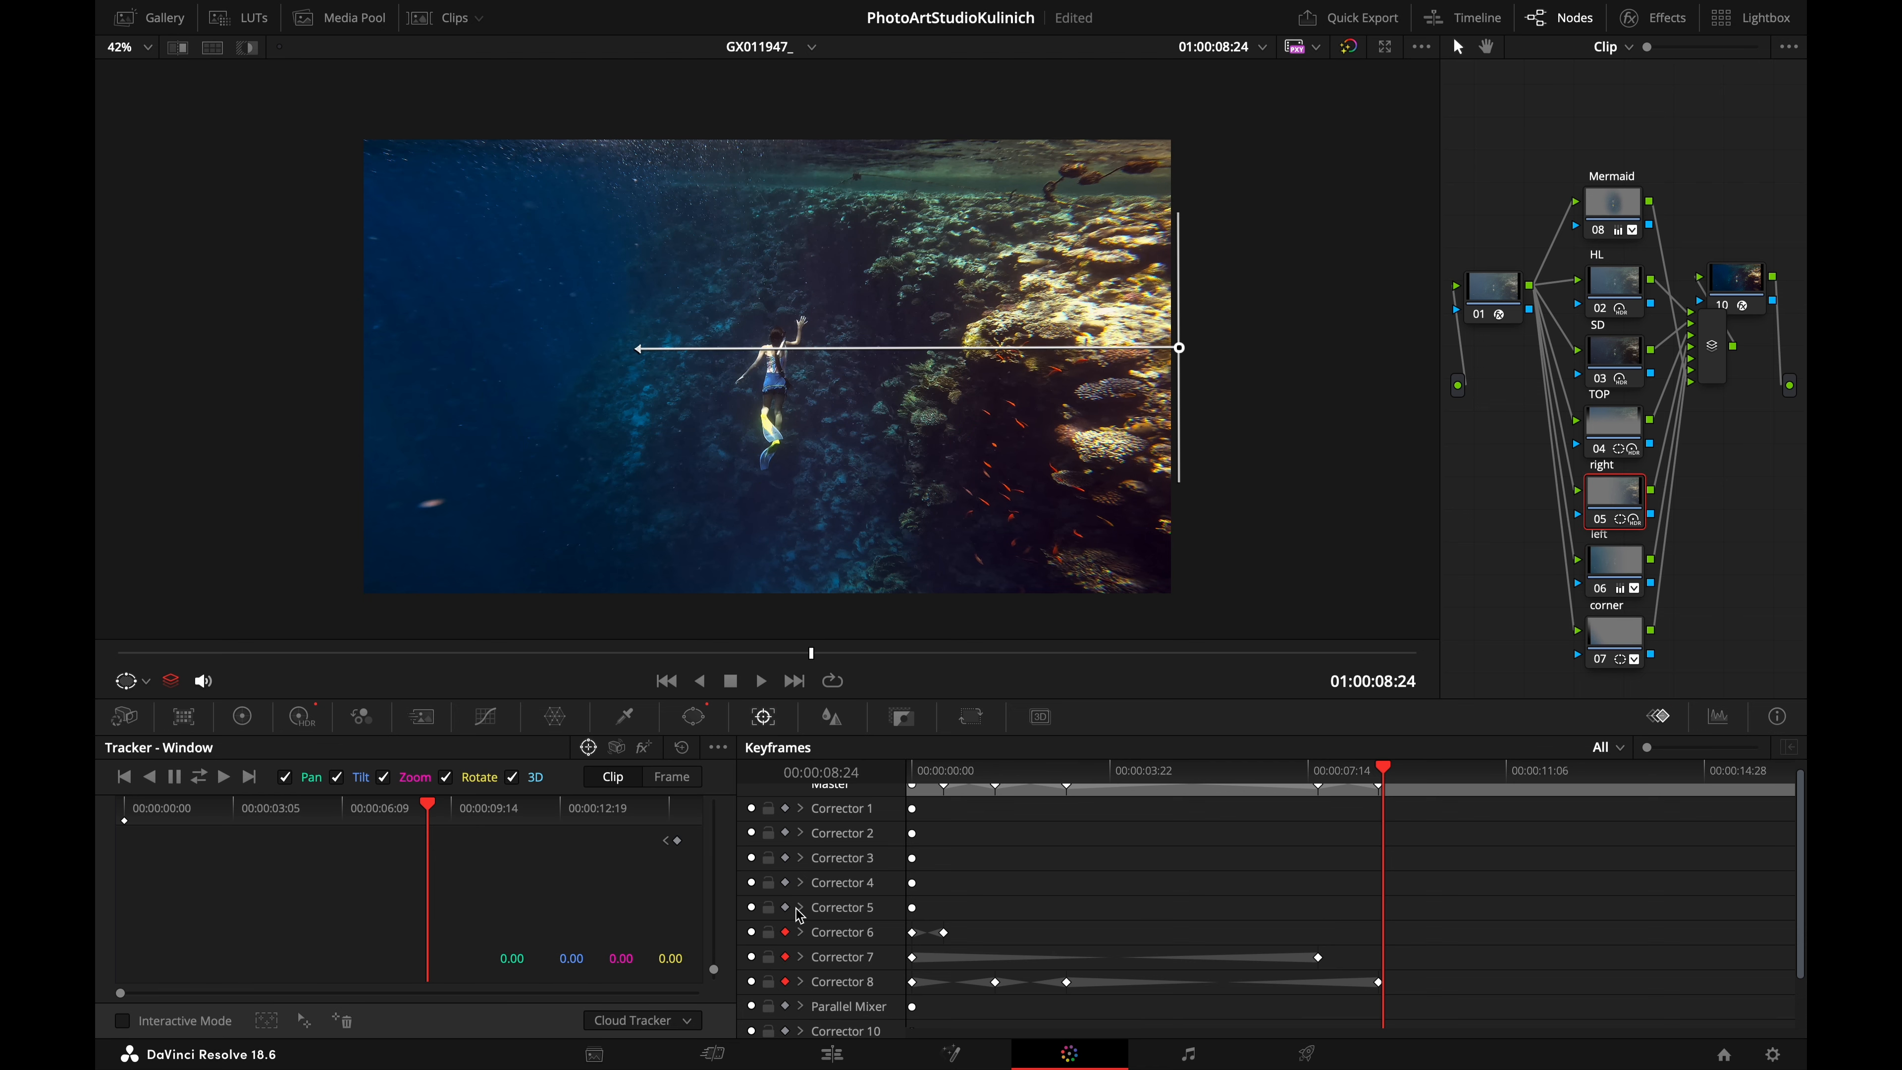
pyautogui.rightClick(918, 913)
pyautogui.click(1004, 721)
pyautogui.moveTo(1223, 769); pyautogui.dragTo(912, 772)
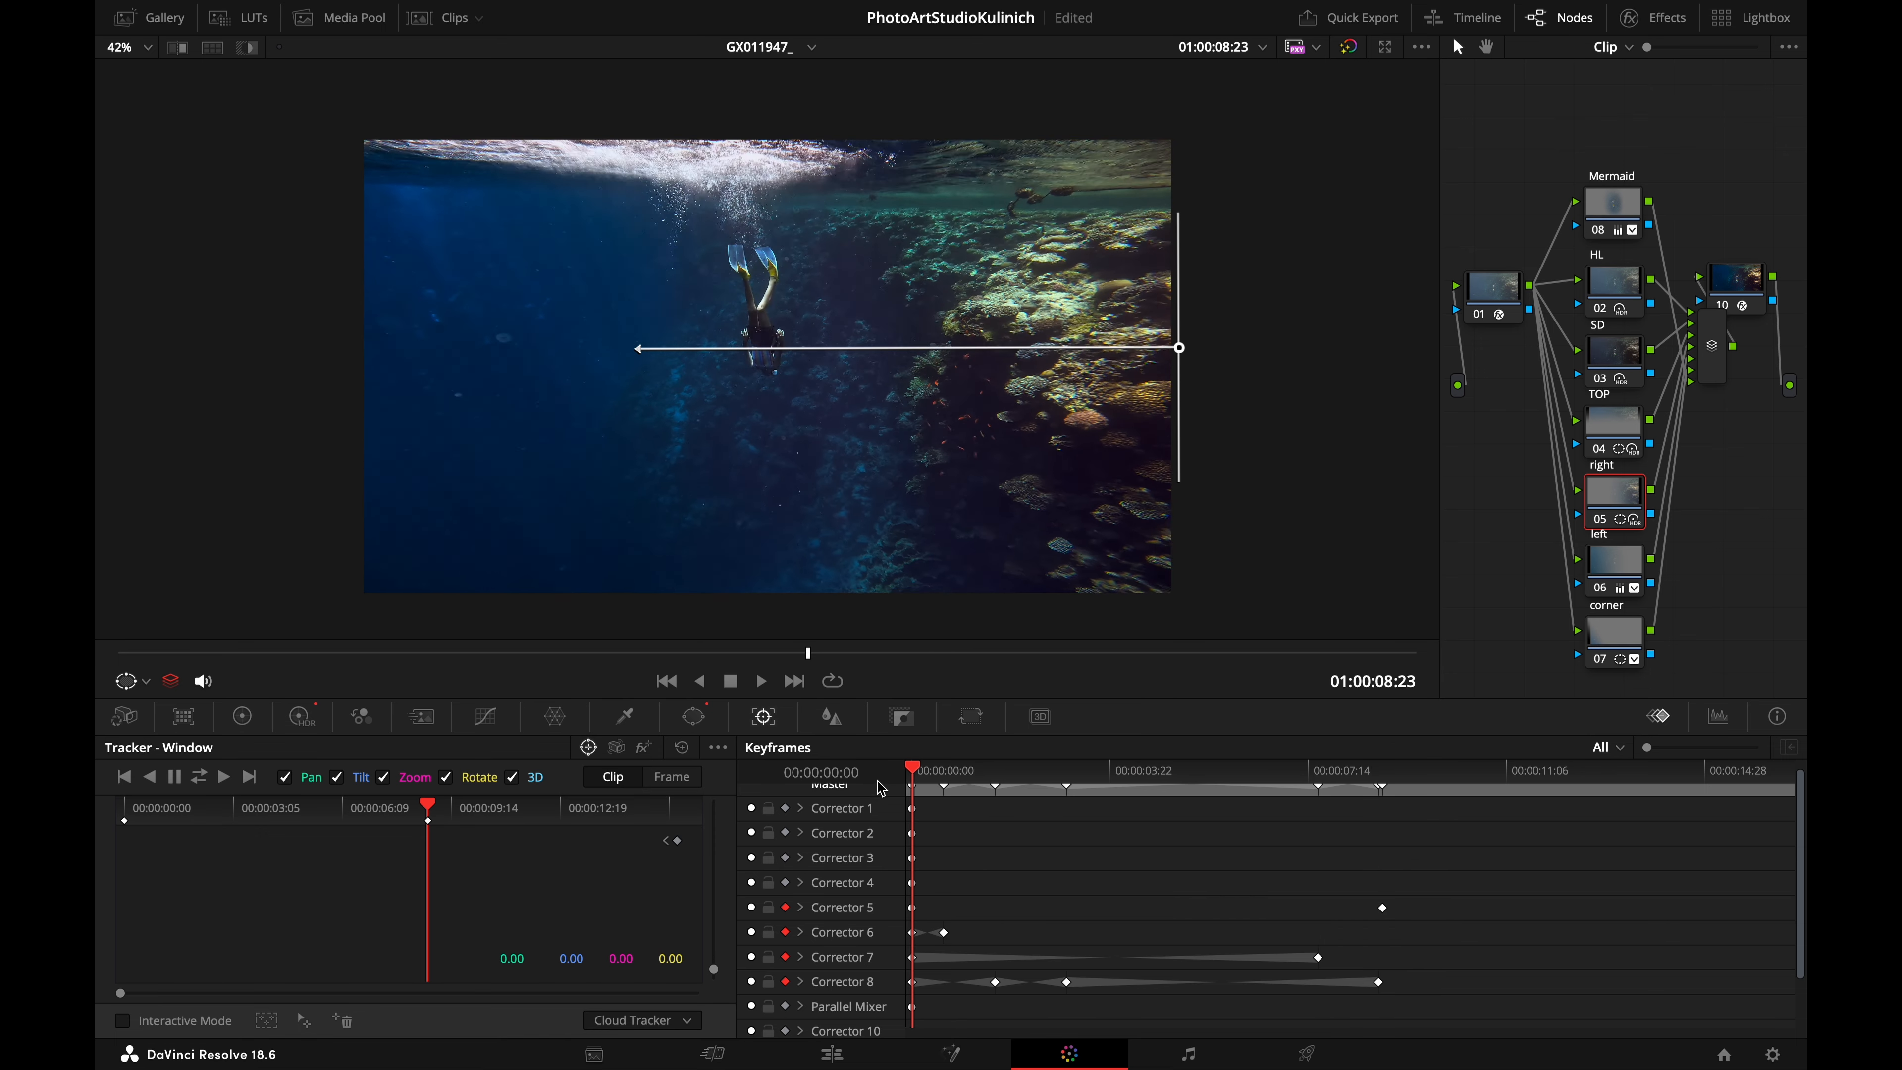
pyautogui.rightClick(917, 912)
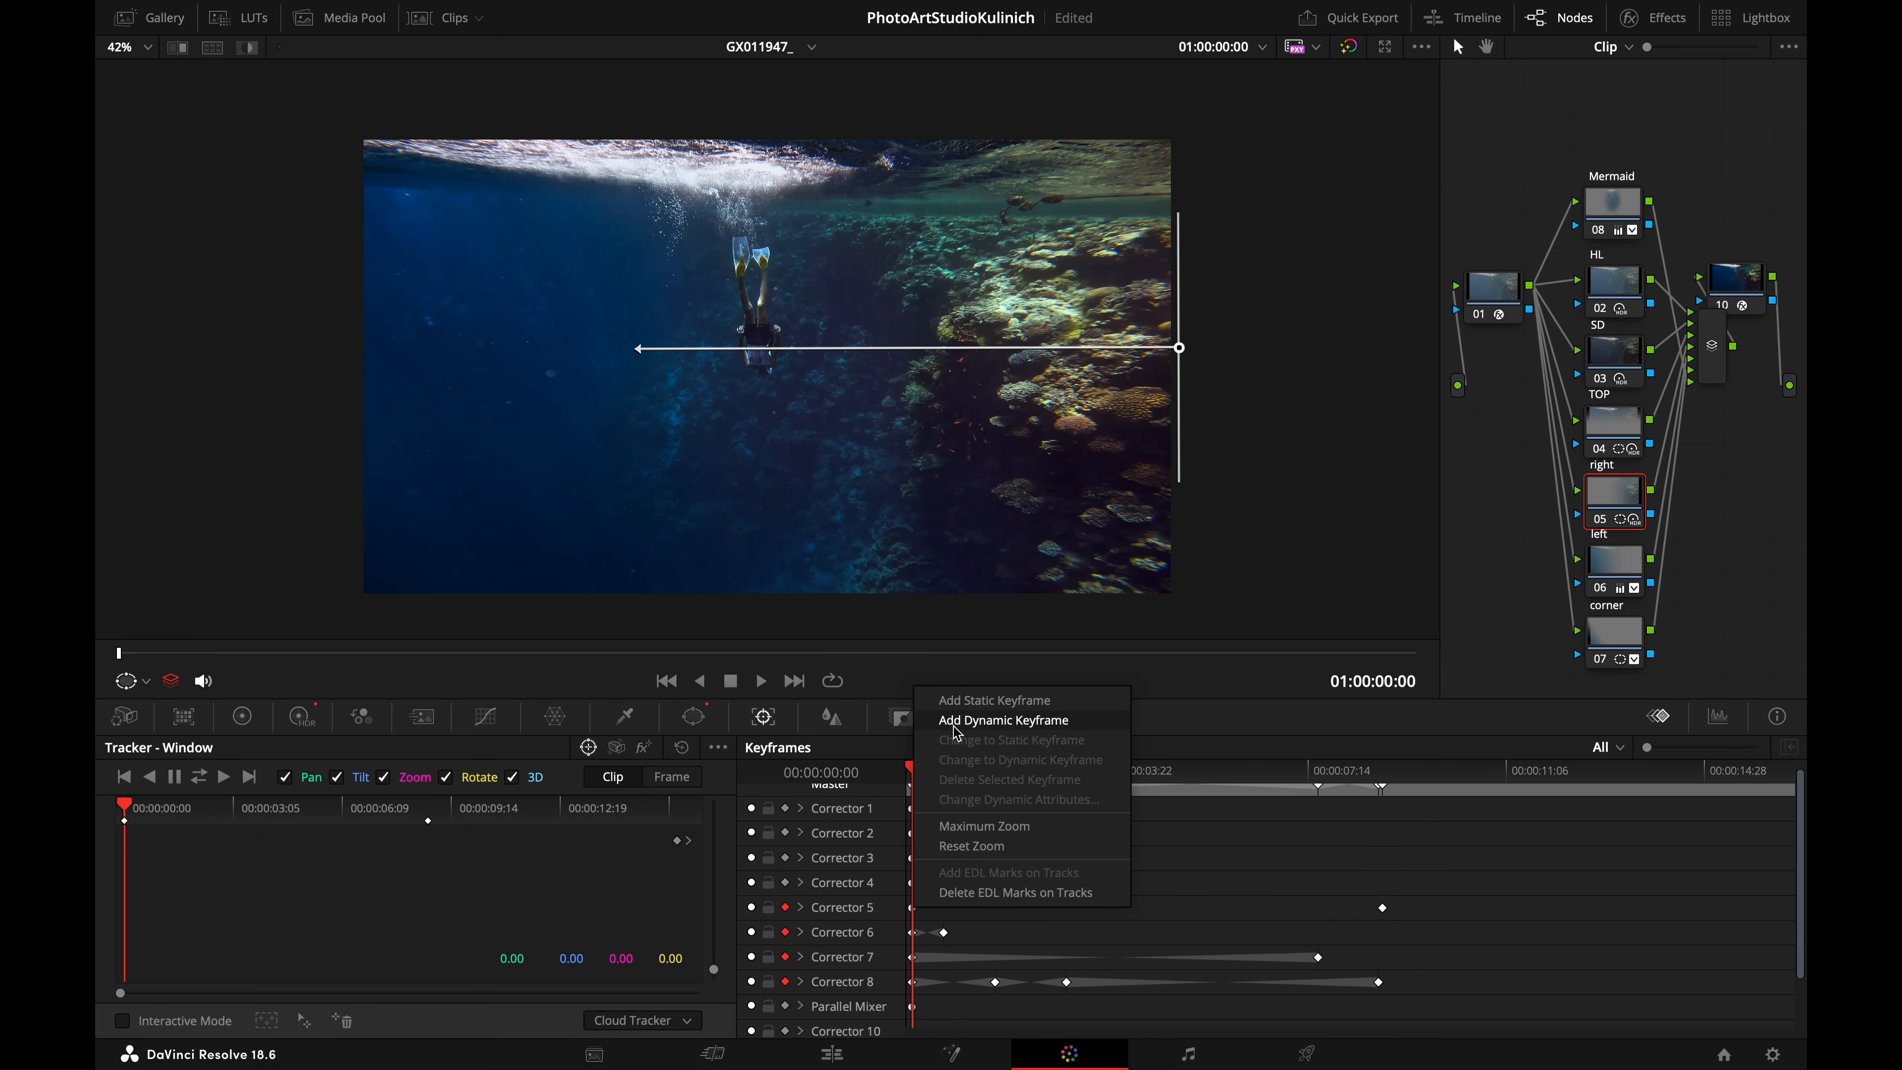
pyautogui.click(1002, 720)
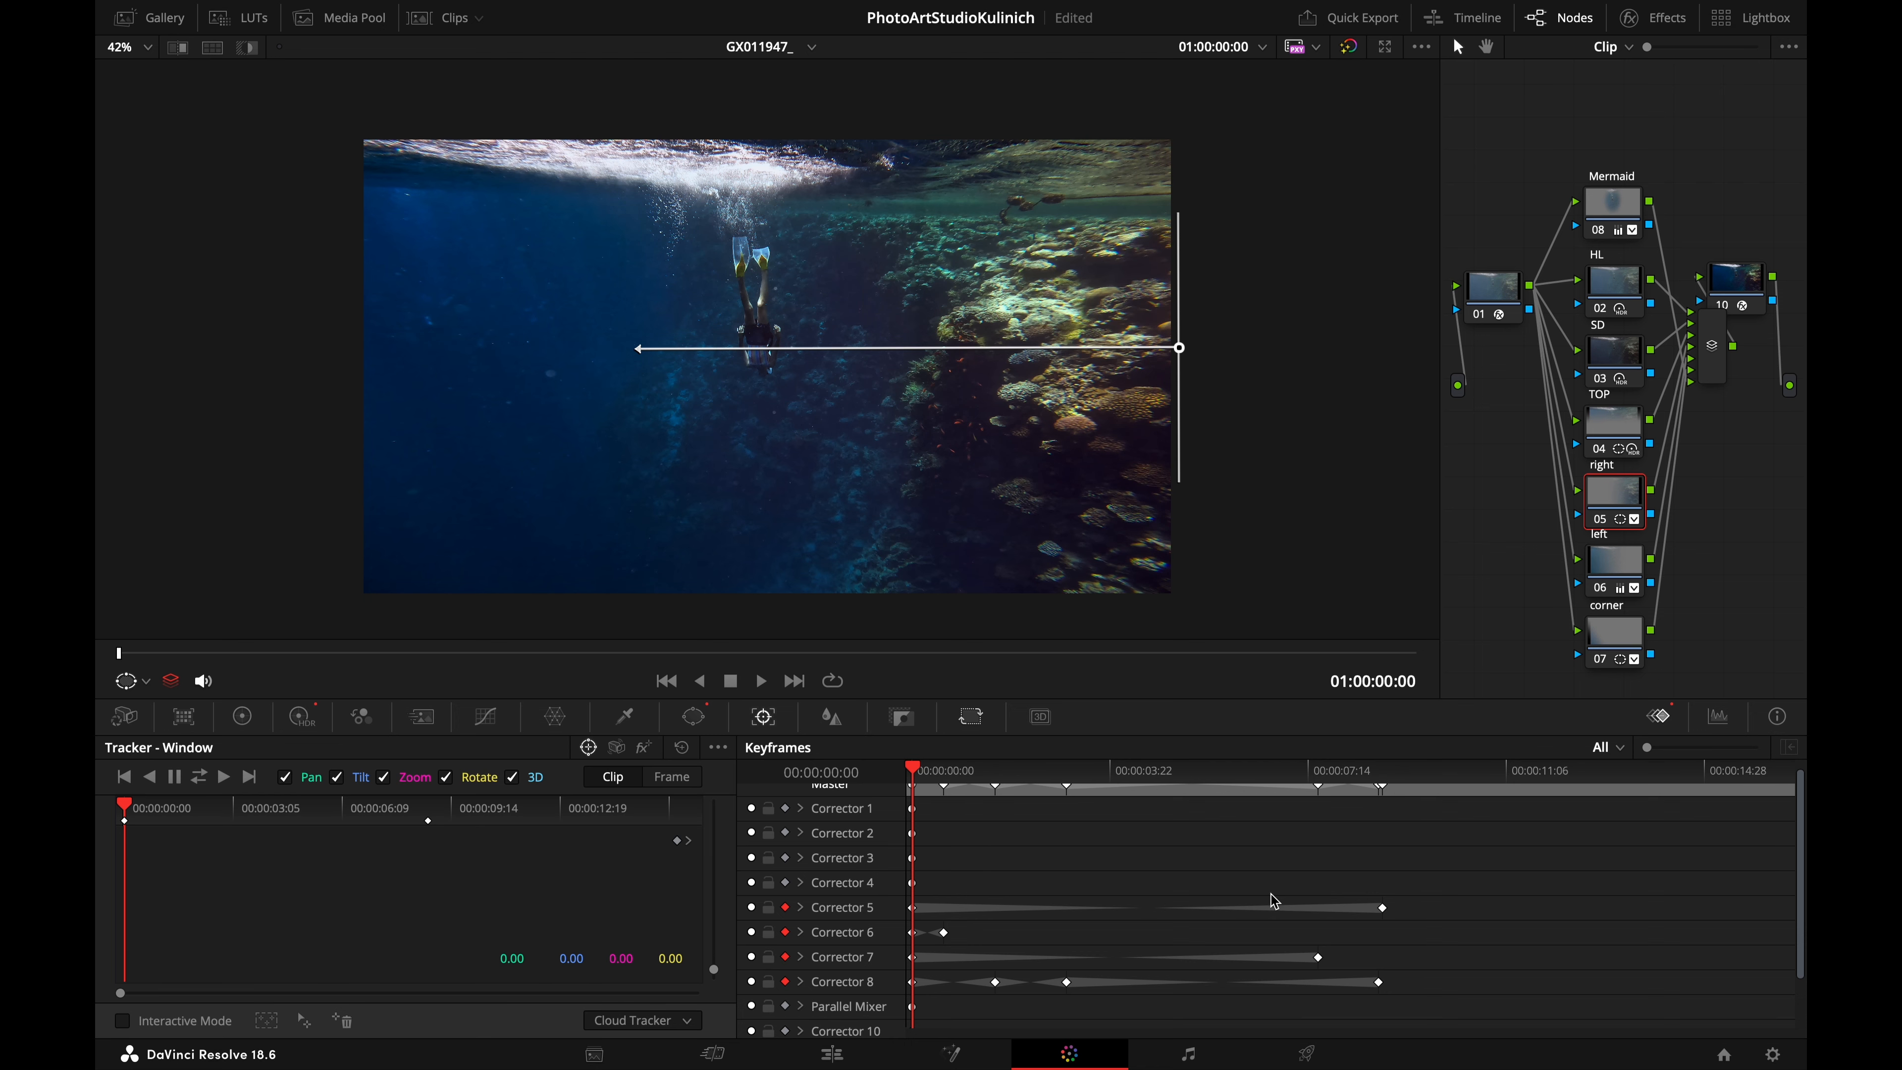
# Place the playhead exactly on the Corrector 5 keyframe at 01:00:08:24 and open the keyframe filter options
pyautogui.click(1389, 766)
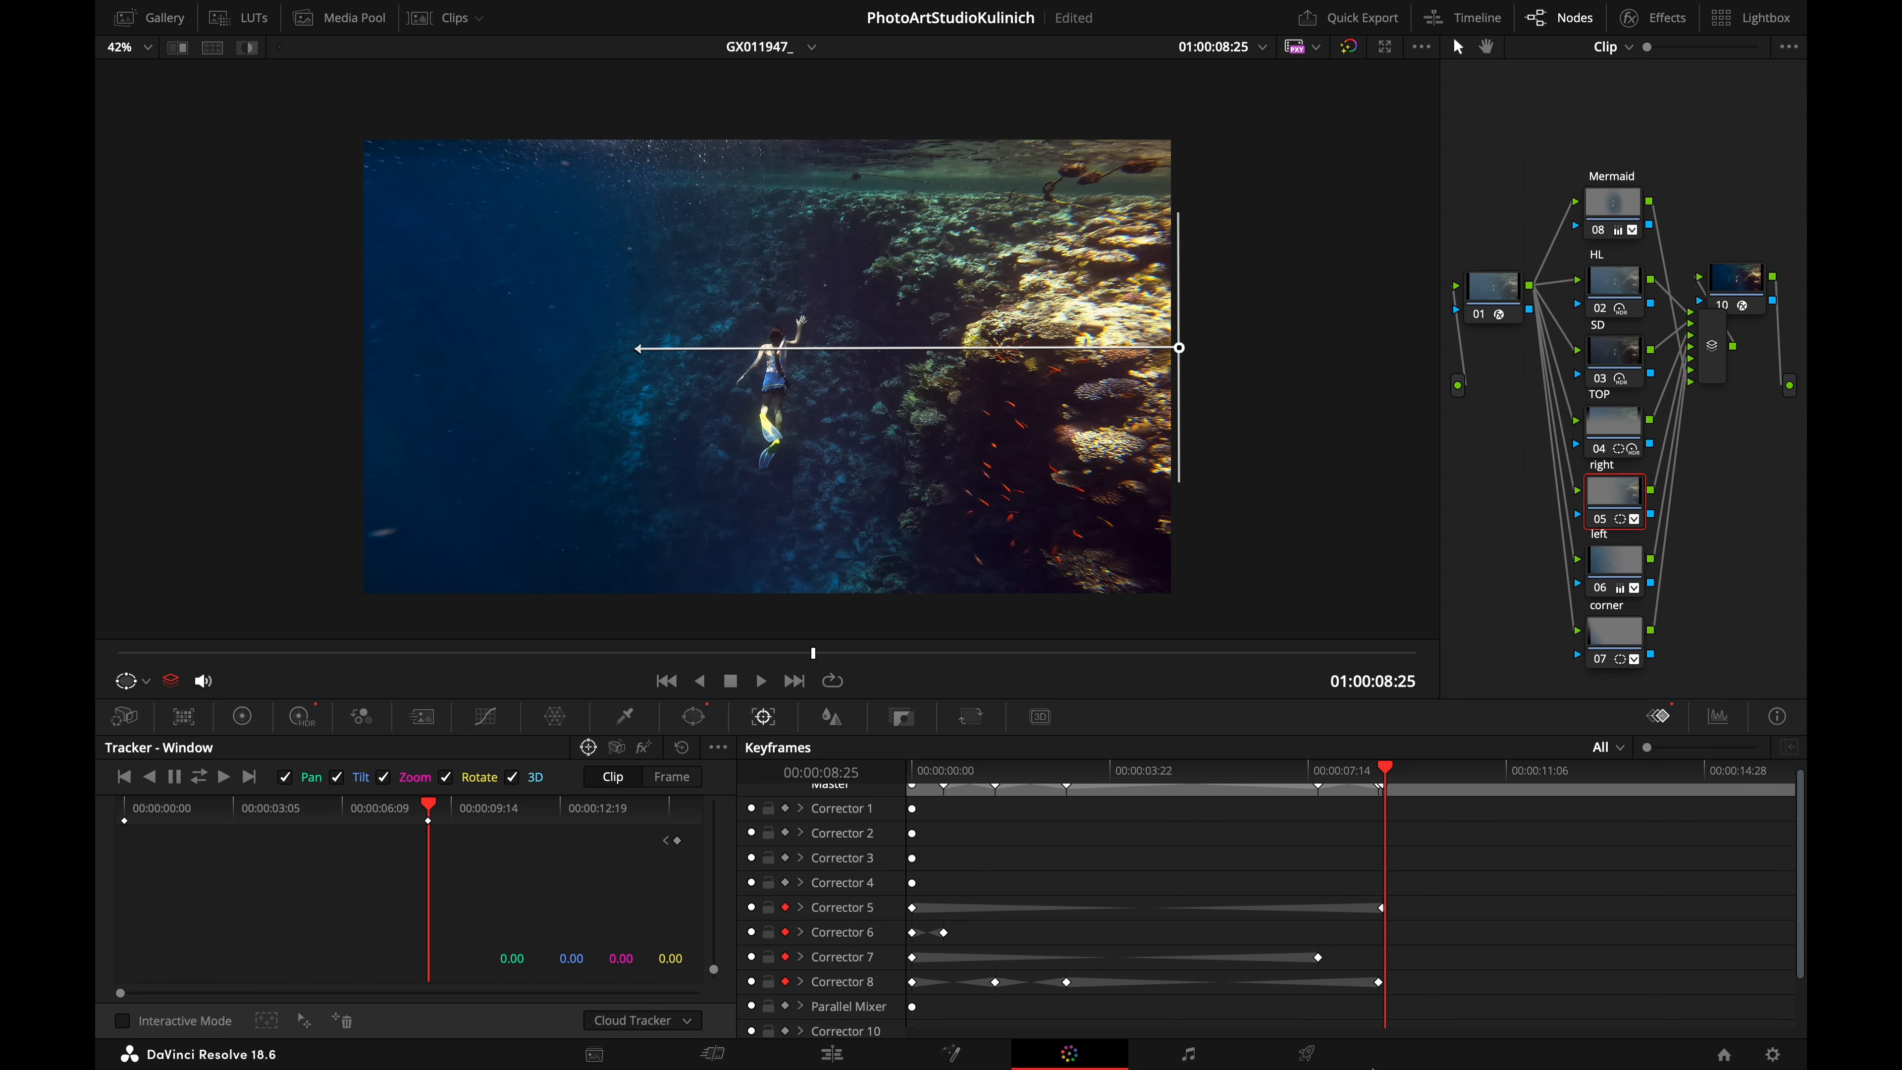
pyautogui.scroll(1, 1392, 998)
pyautogui.rightClick(1393, 990)
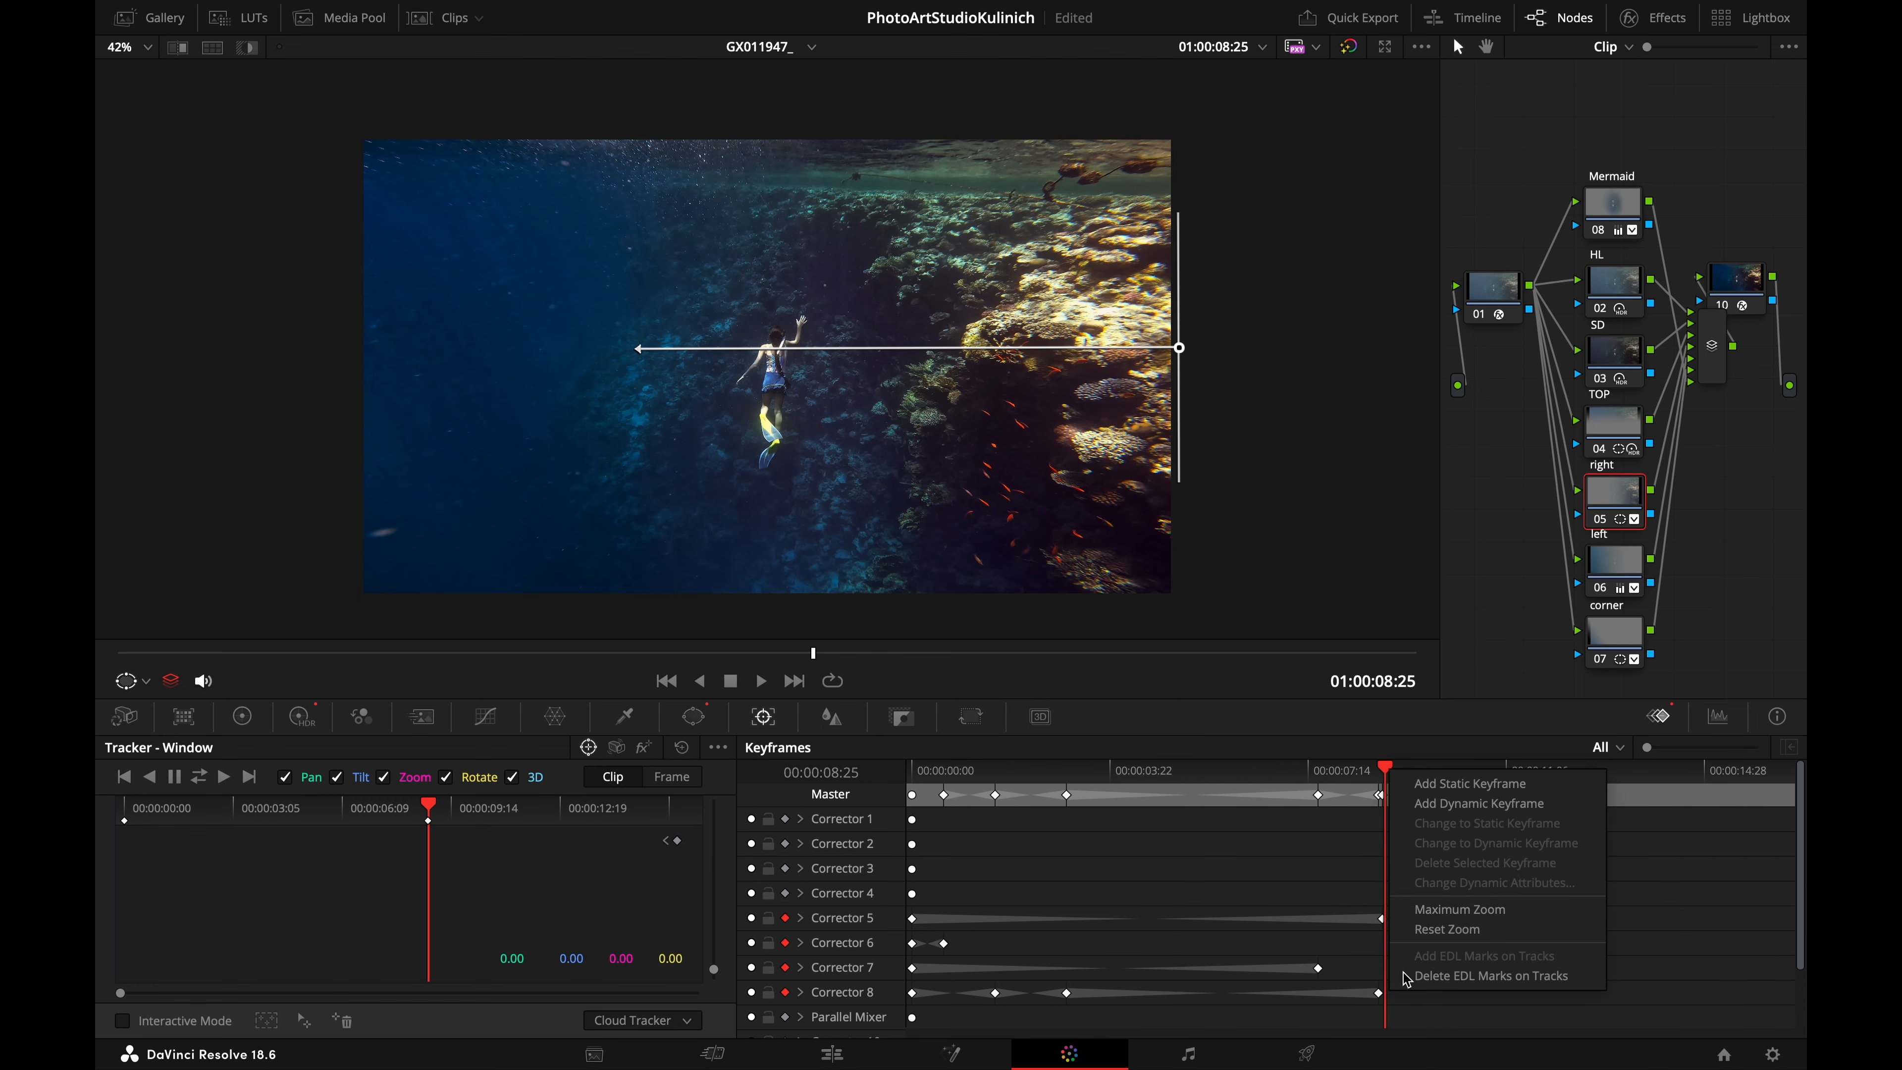
pyautogui.click(1693, 750)
pyautogui.scroll(-2, 1417, 932)
pyautogui.scroll(1, 1416, 932)
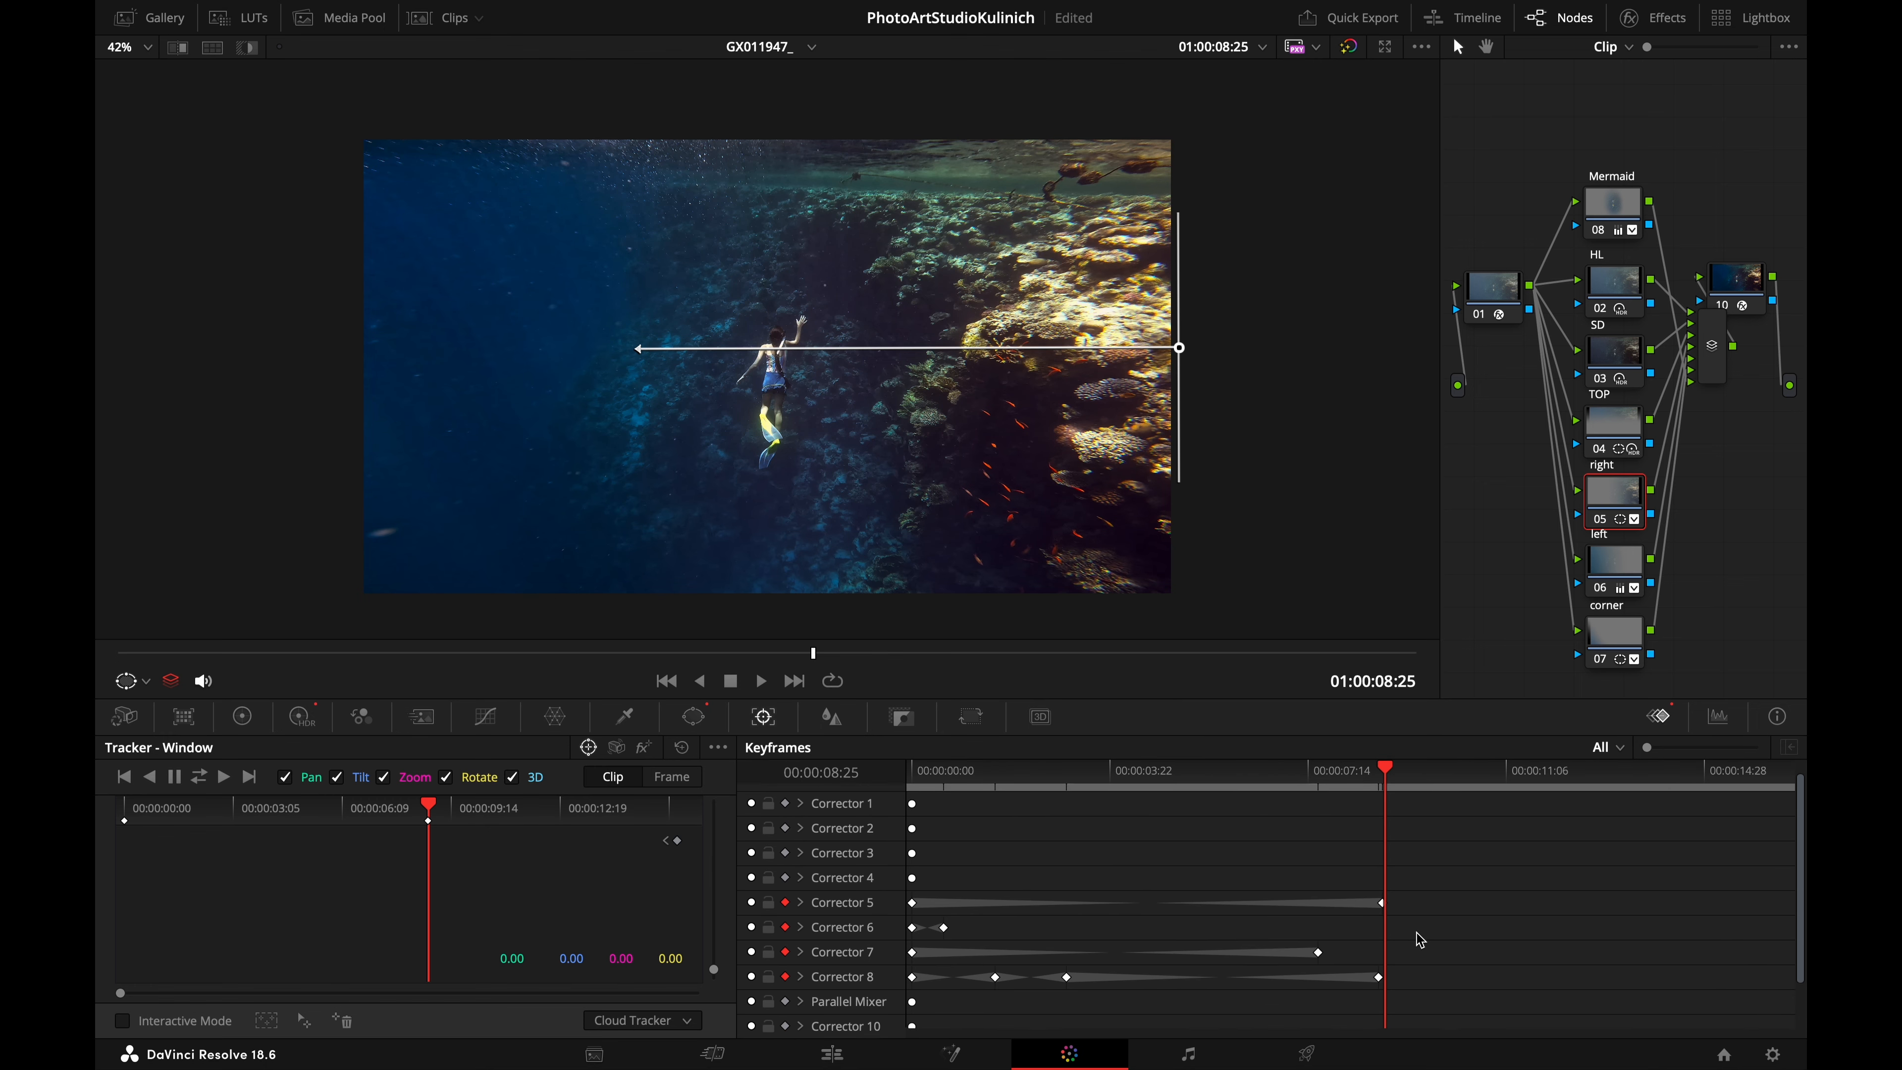
pyautogui.moveTo(1661, 748); pyautogui.dragTo(1694, 752)
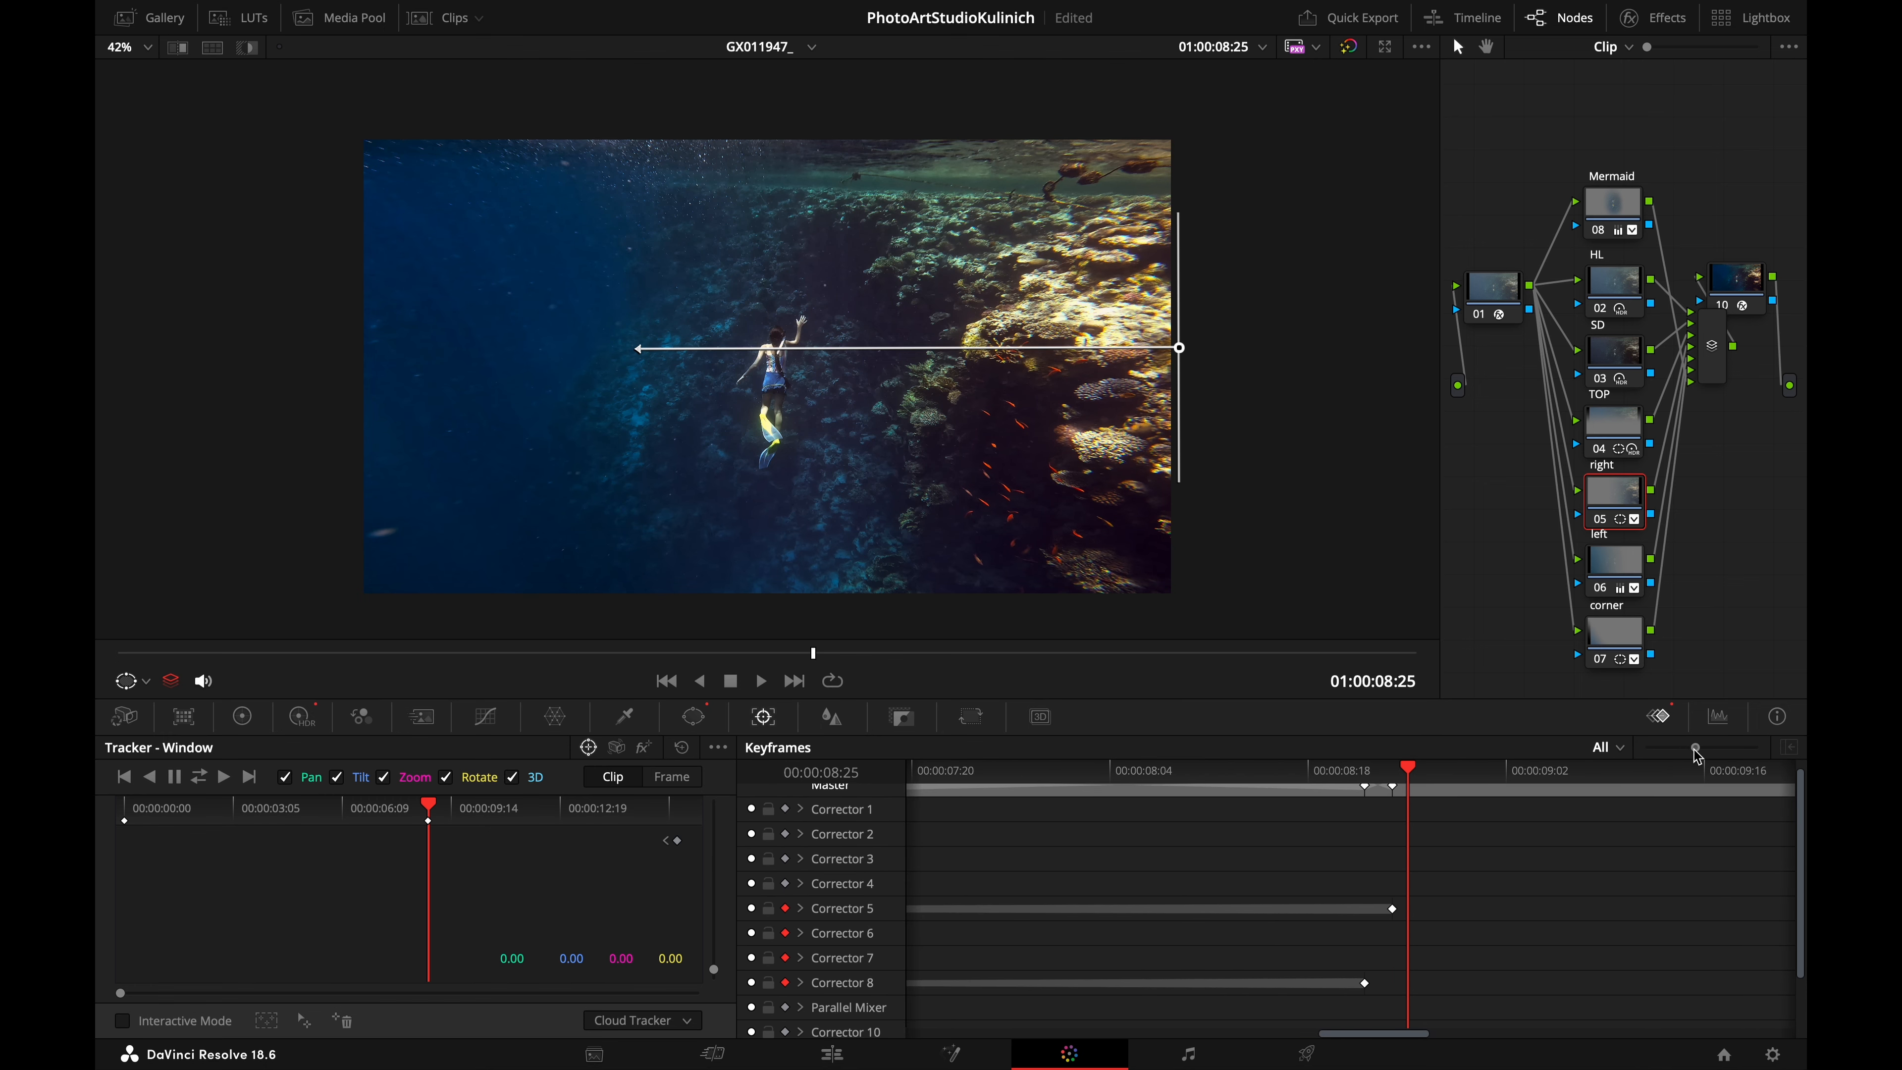
pyautogui.press('Left')
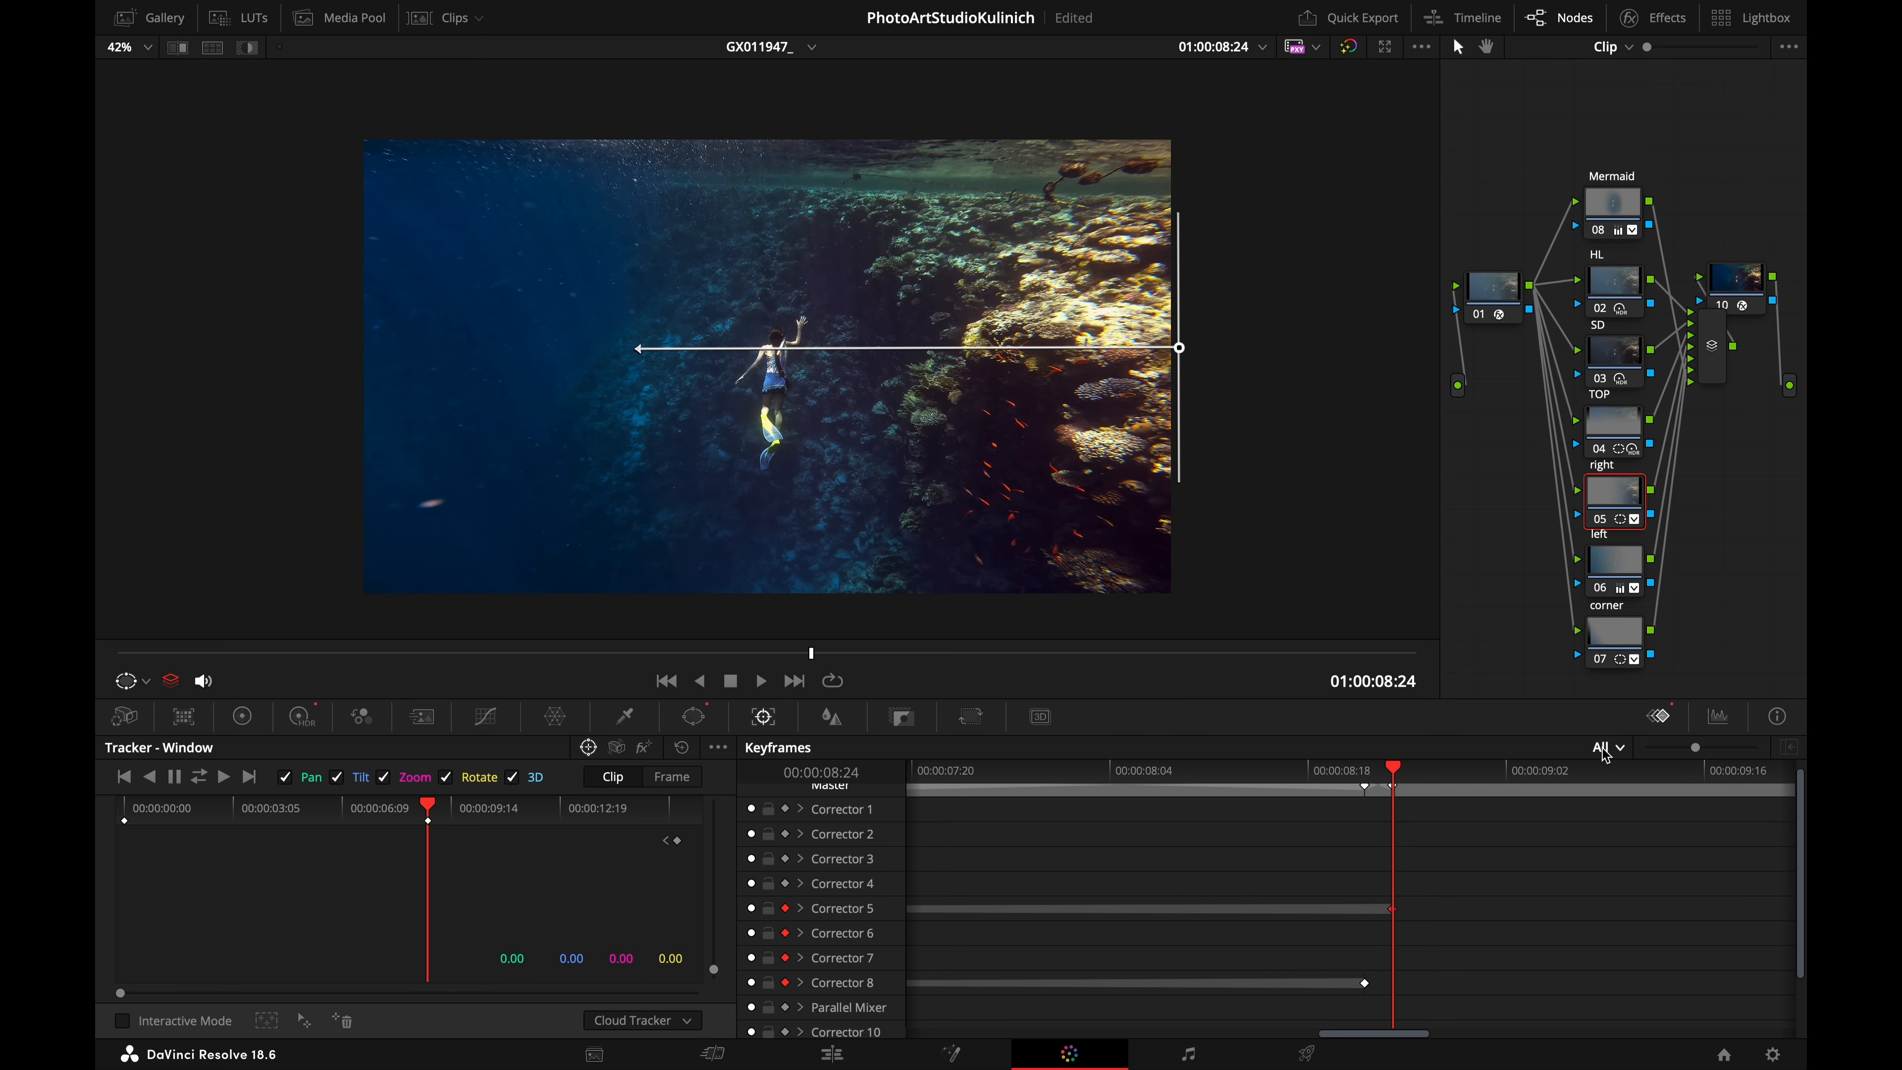
pyautogui.click(1621, 748)
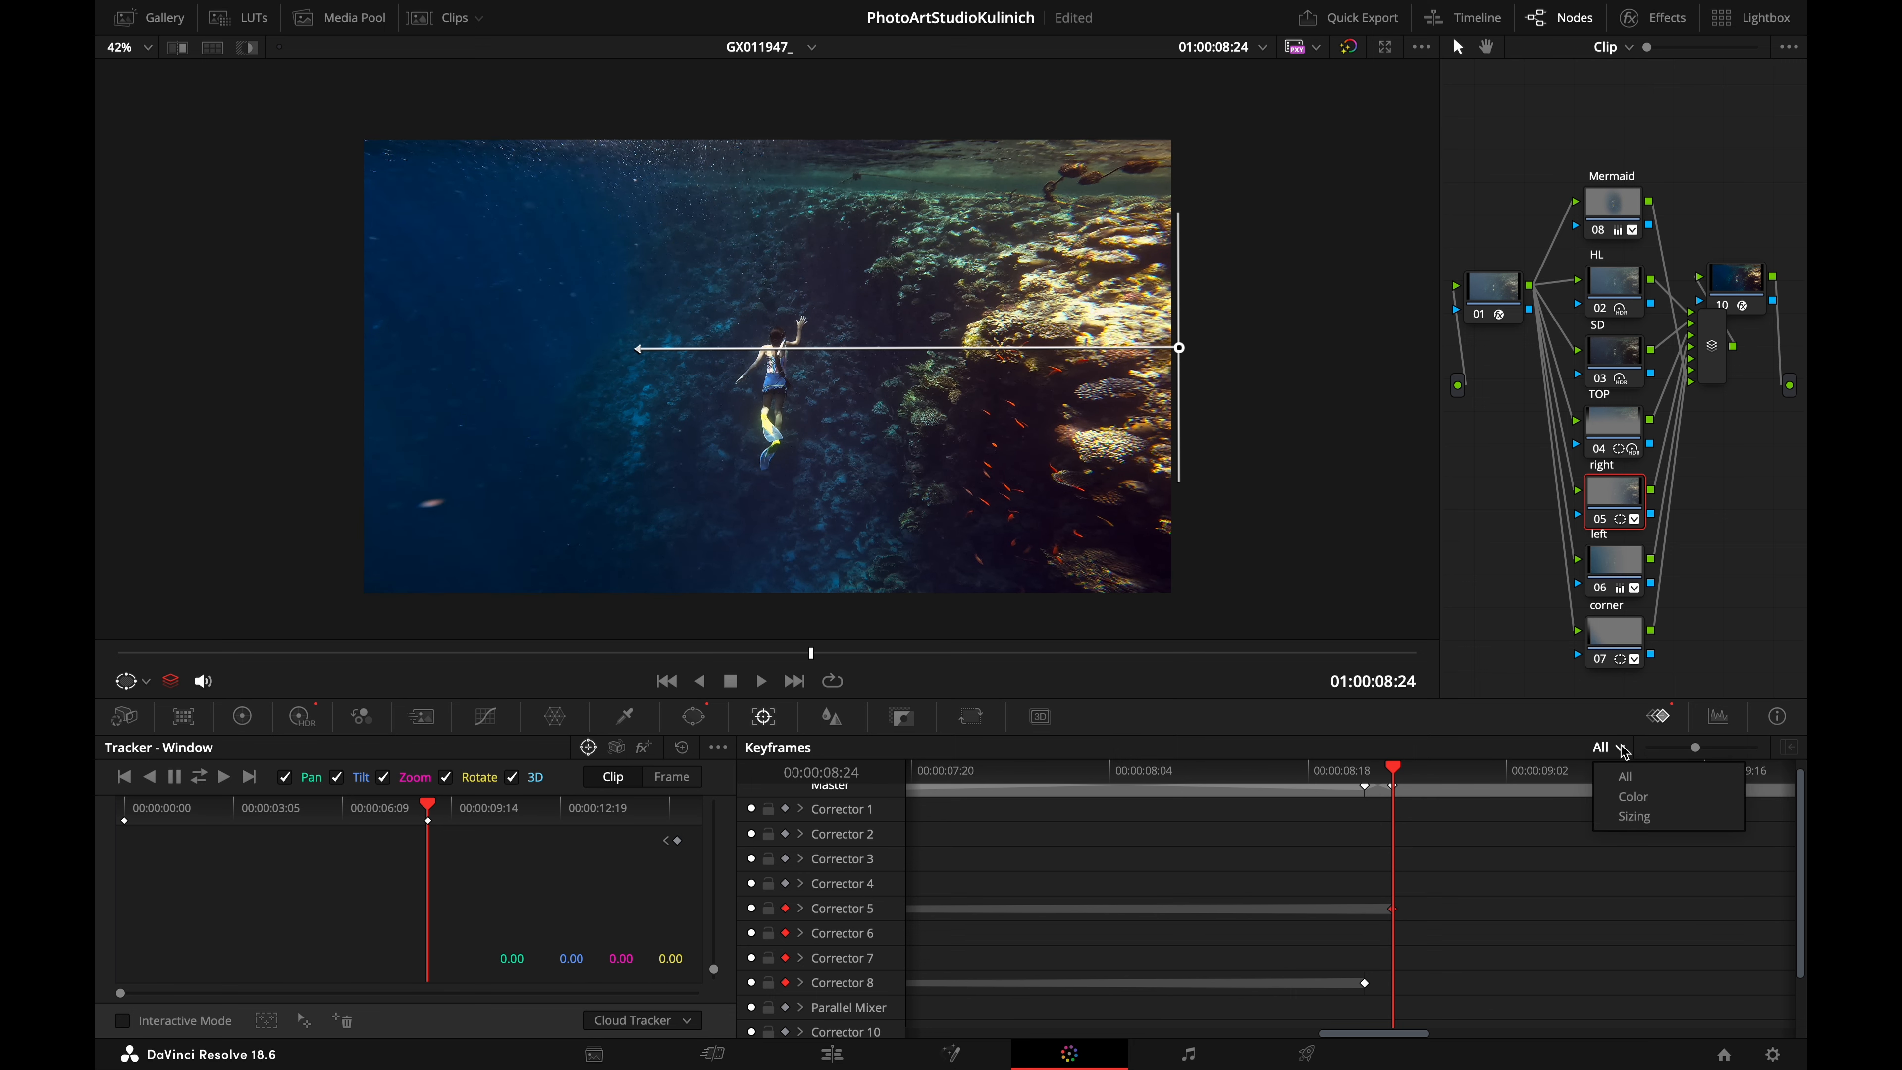
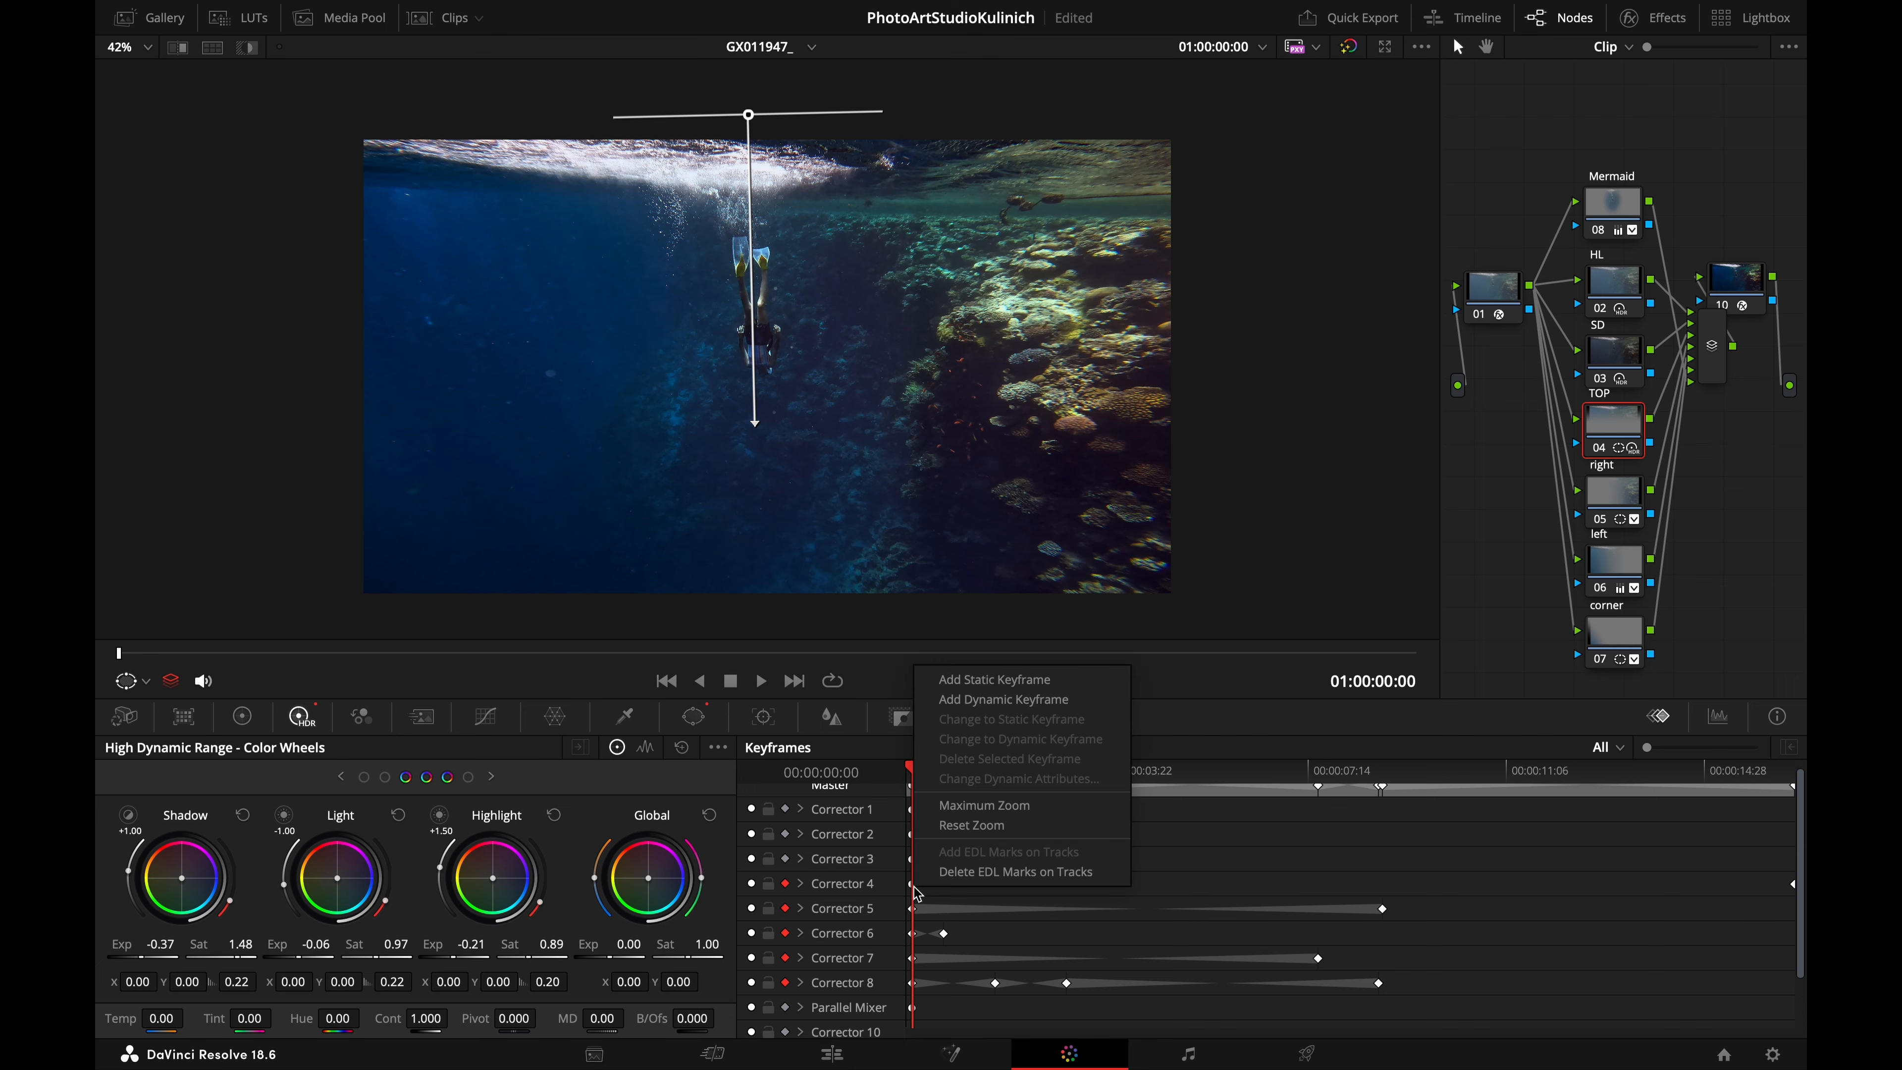
# Add a dynamic keyframe to the TOP node (Corrector 4) at 01:00:00:00 and go to the last frame at 01:00:16:15
pyautogui.click(959, 701)
pyautogui.click(914, 772)
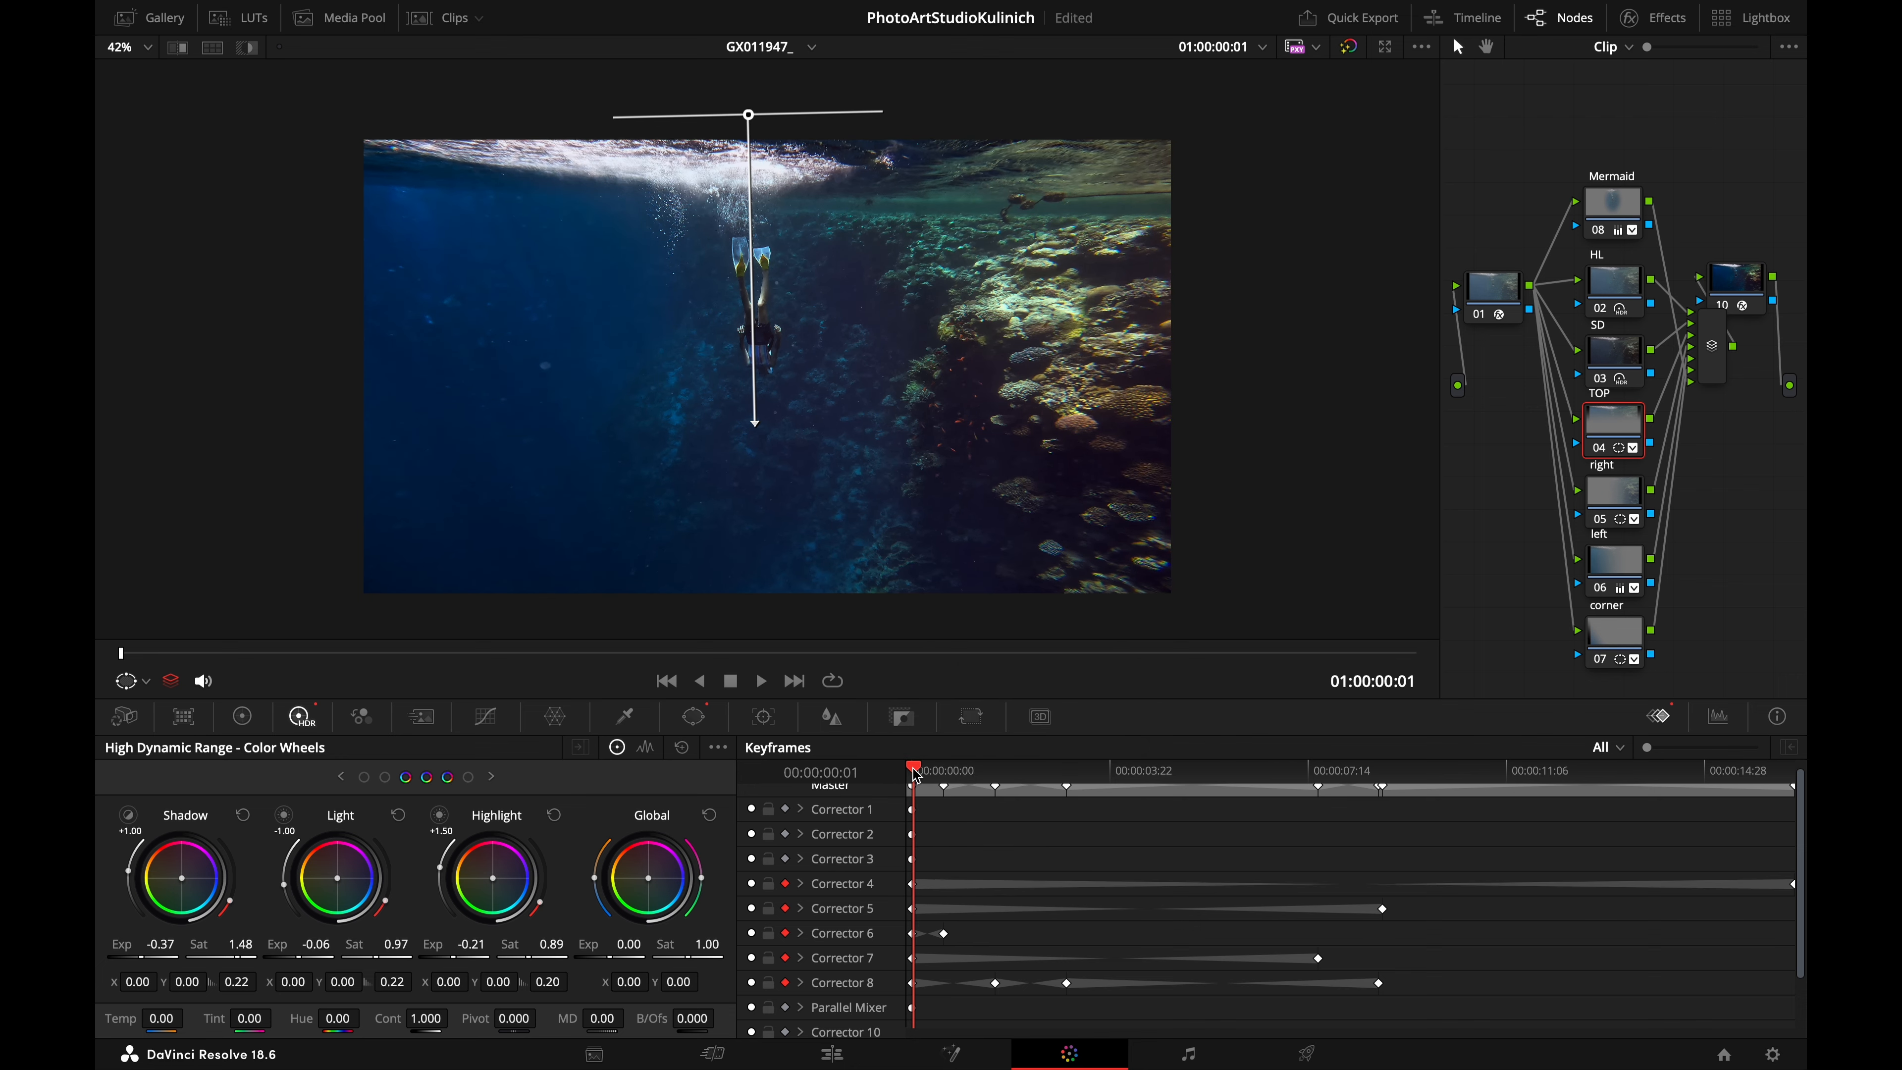
pyautogui.moveTo(913, 770); pyautogui.dragTo(1801, 765)
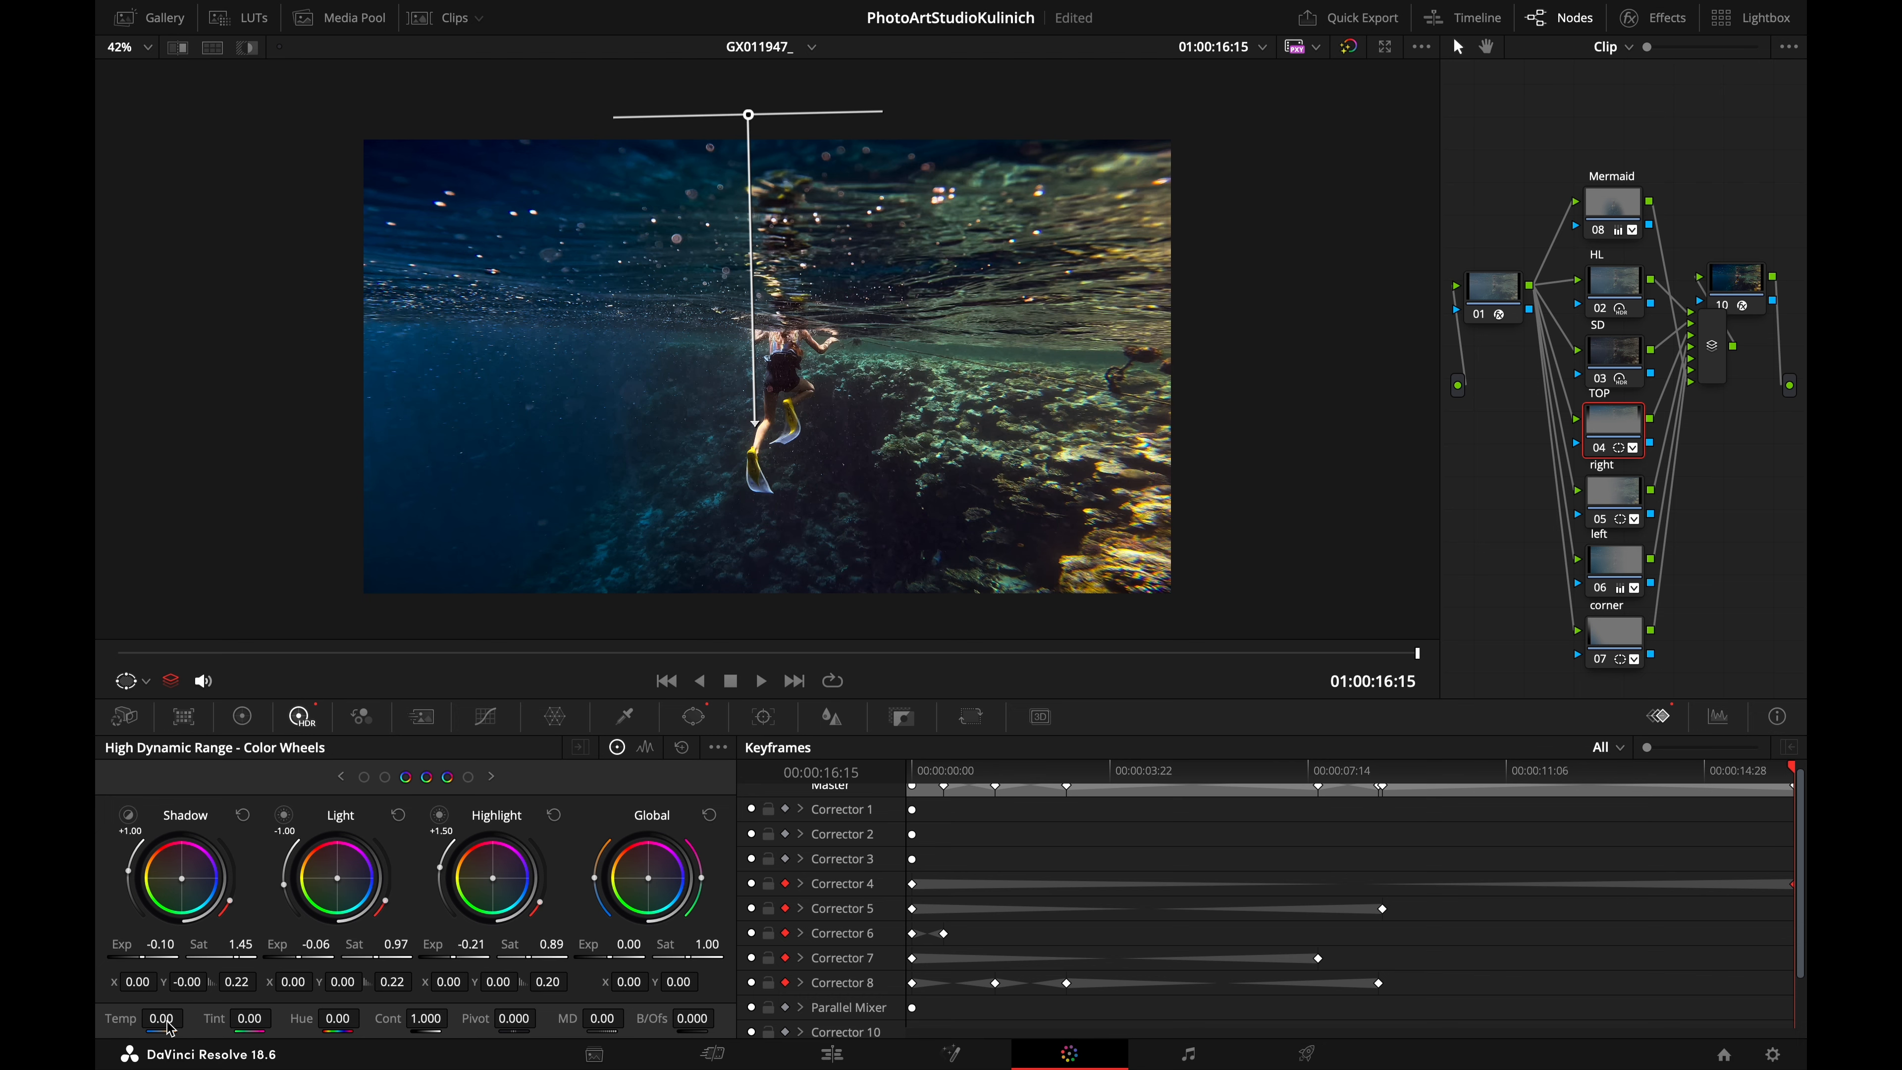
# Adjust the TOP node's HDR color temperature on the last frame at 01:00:16:15 and return the playhead to 01:00:00:00
pyautogui.moveTo(161, 1019)
pyautogui.mouseDown()
pyautogui.moveTo(190, 1017)
pyautogui.moveTo(103, 1018)
pyautogui.moveTo(189, 1017)
pyautogui.mouseUp()
pyautogui.moveTo(932, 771); pyautogui.dragTo(816, 779)
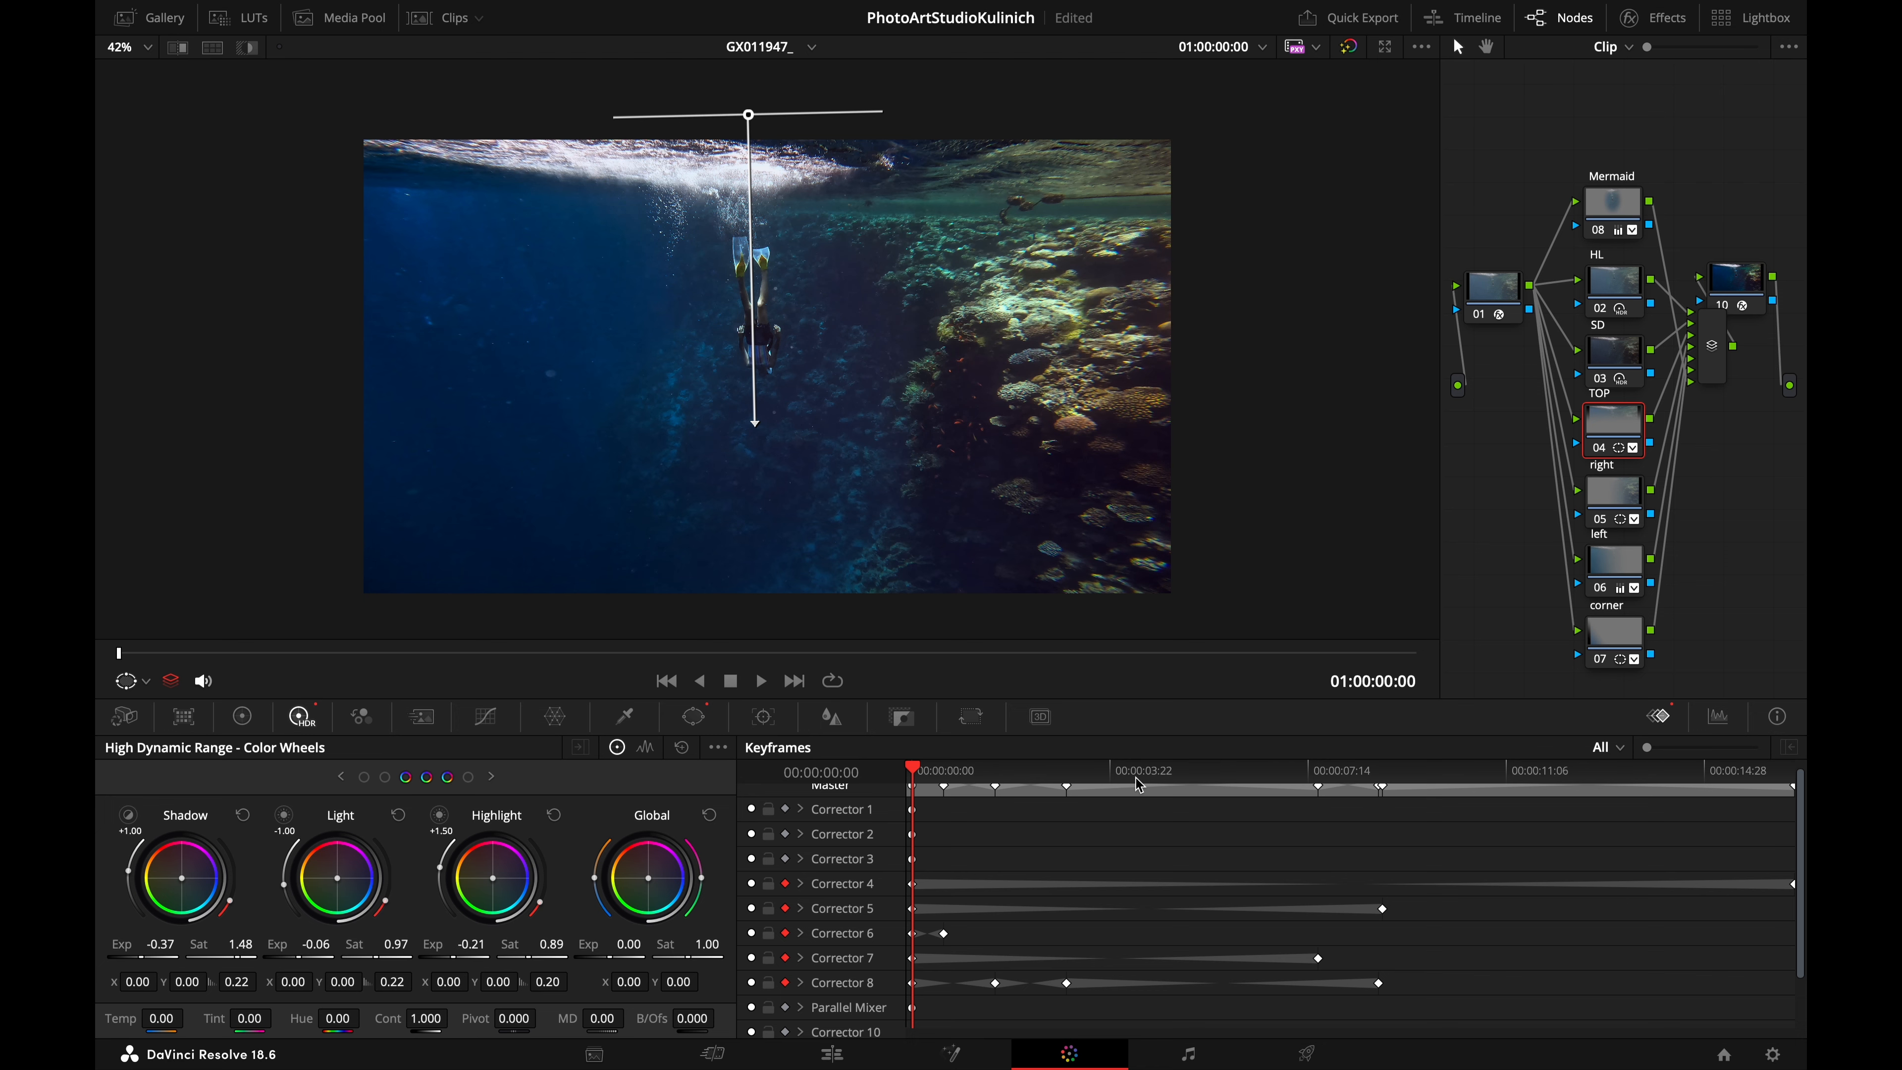
# Add dynamic keyframes to the HL node (Corrector 2) at 01:00:00:00 and 01:00:11:20
pyautogui.click(1635, 271)
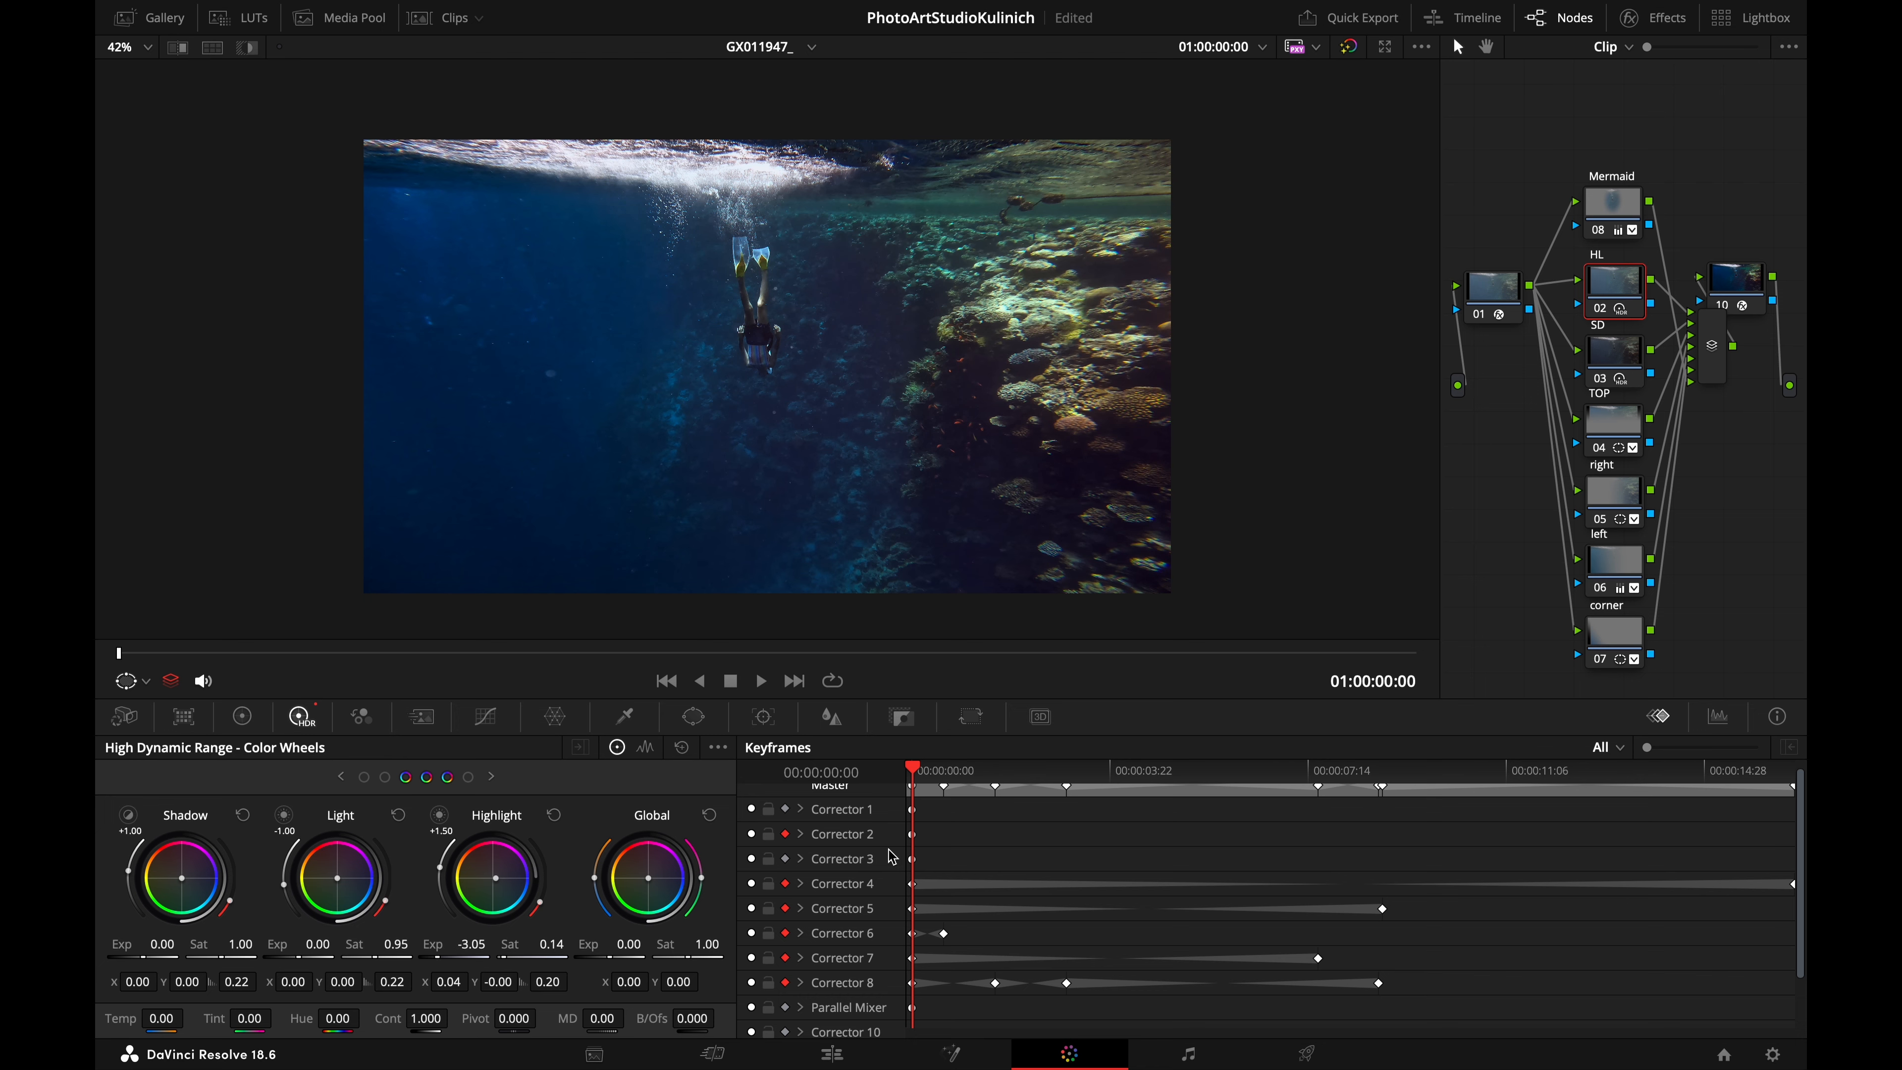
pyautogui.rightClick(917, 843)
pyautogui.click(996, 873)
pyautogui.click(1047, 770)
pyautogui.moveTo(1064, 773); pyautogui.dragTo(1543, 810)
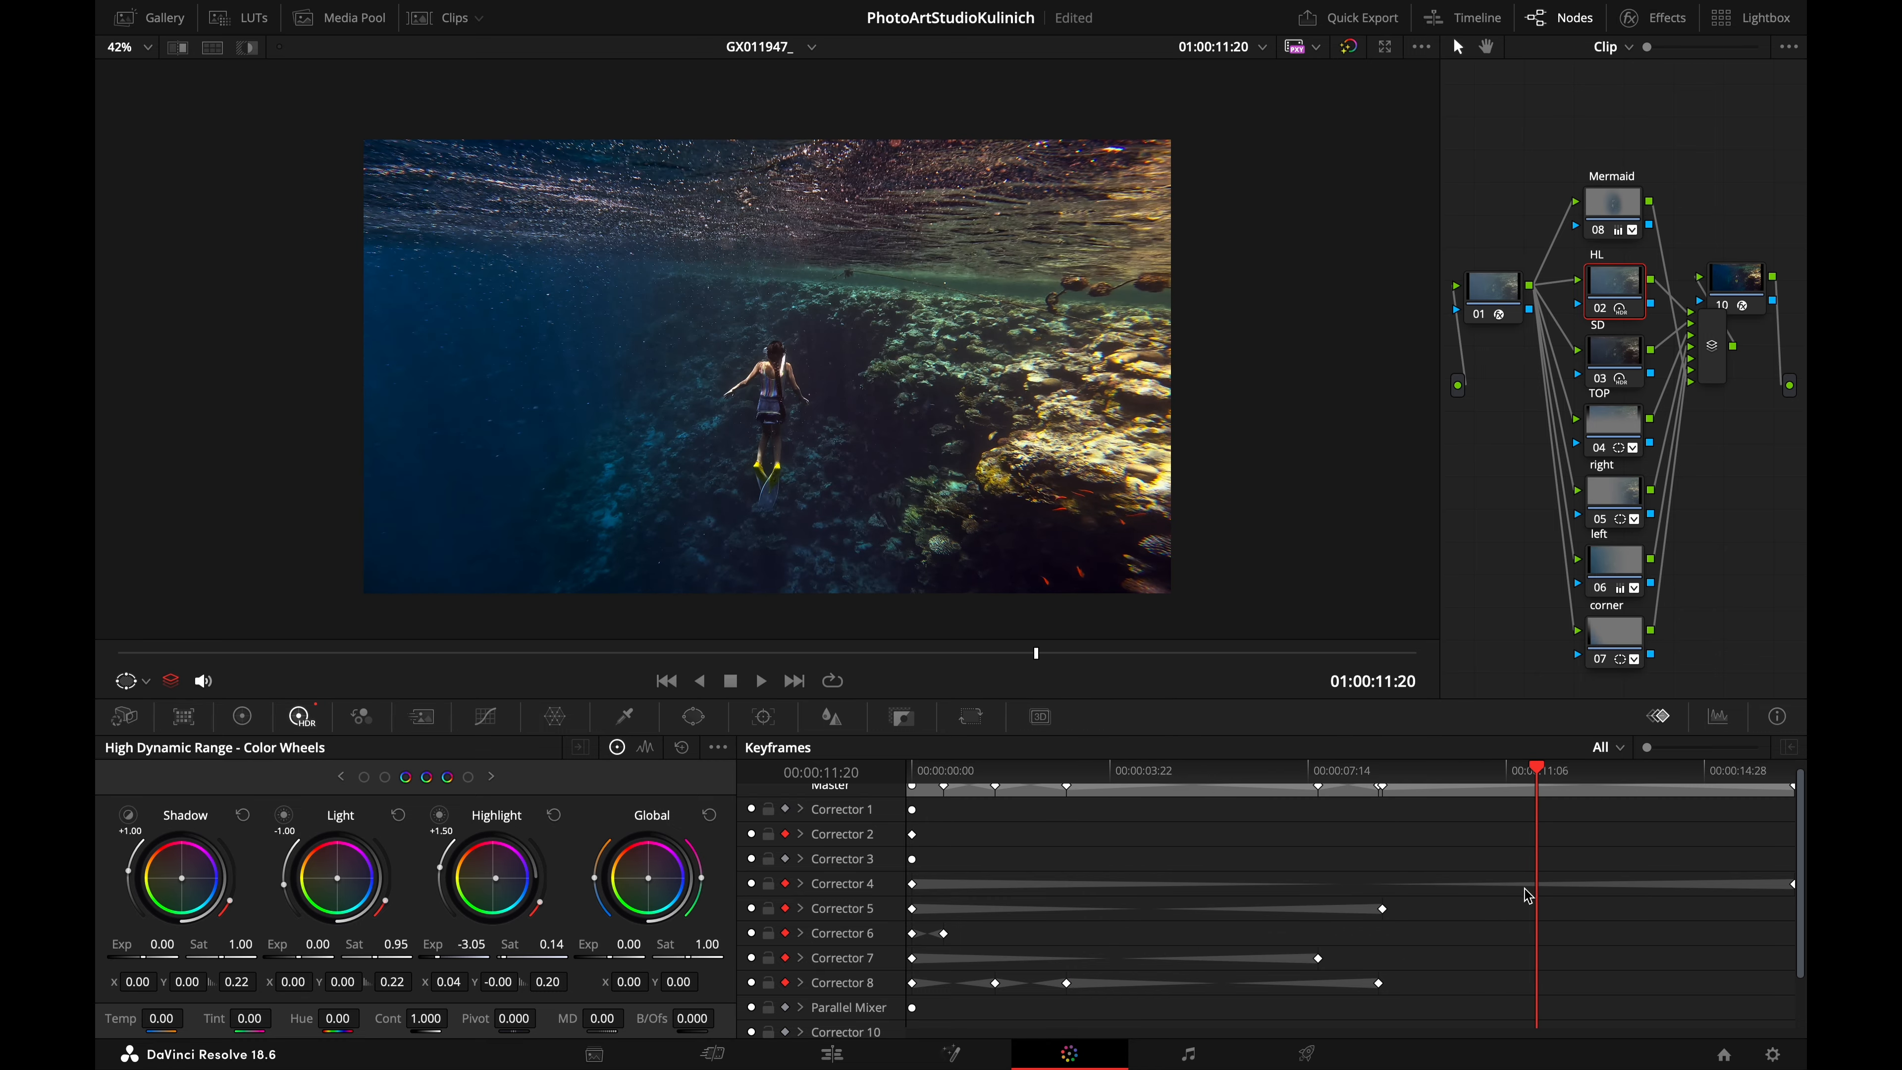
pyautogui.rightClick(1541, 868)
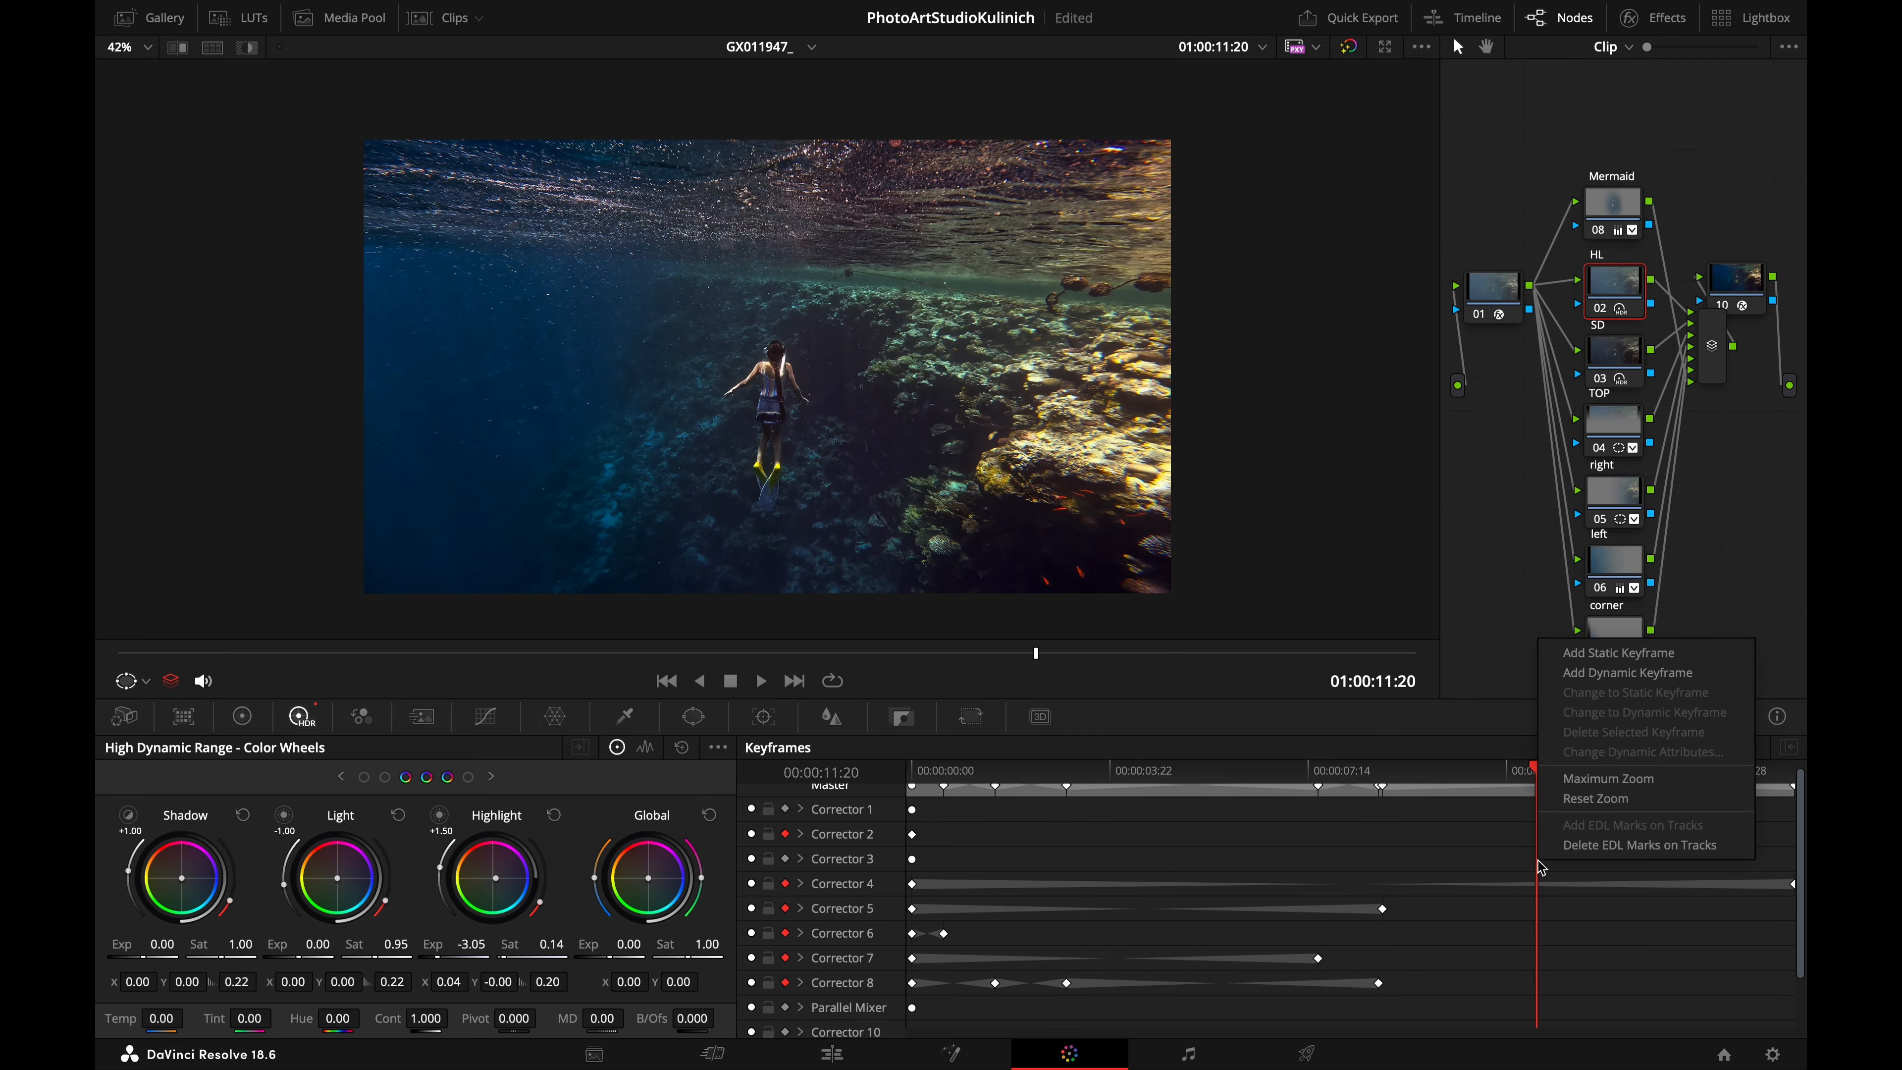
pyautogui.click(1492, 839)
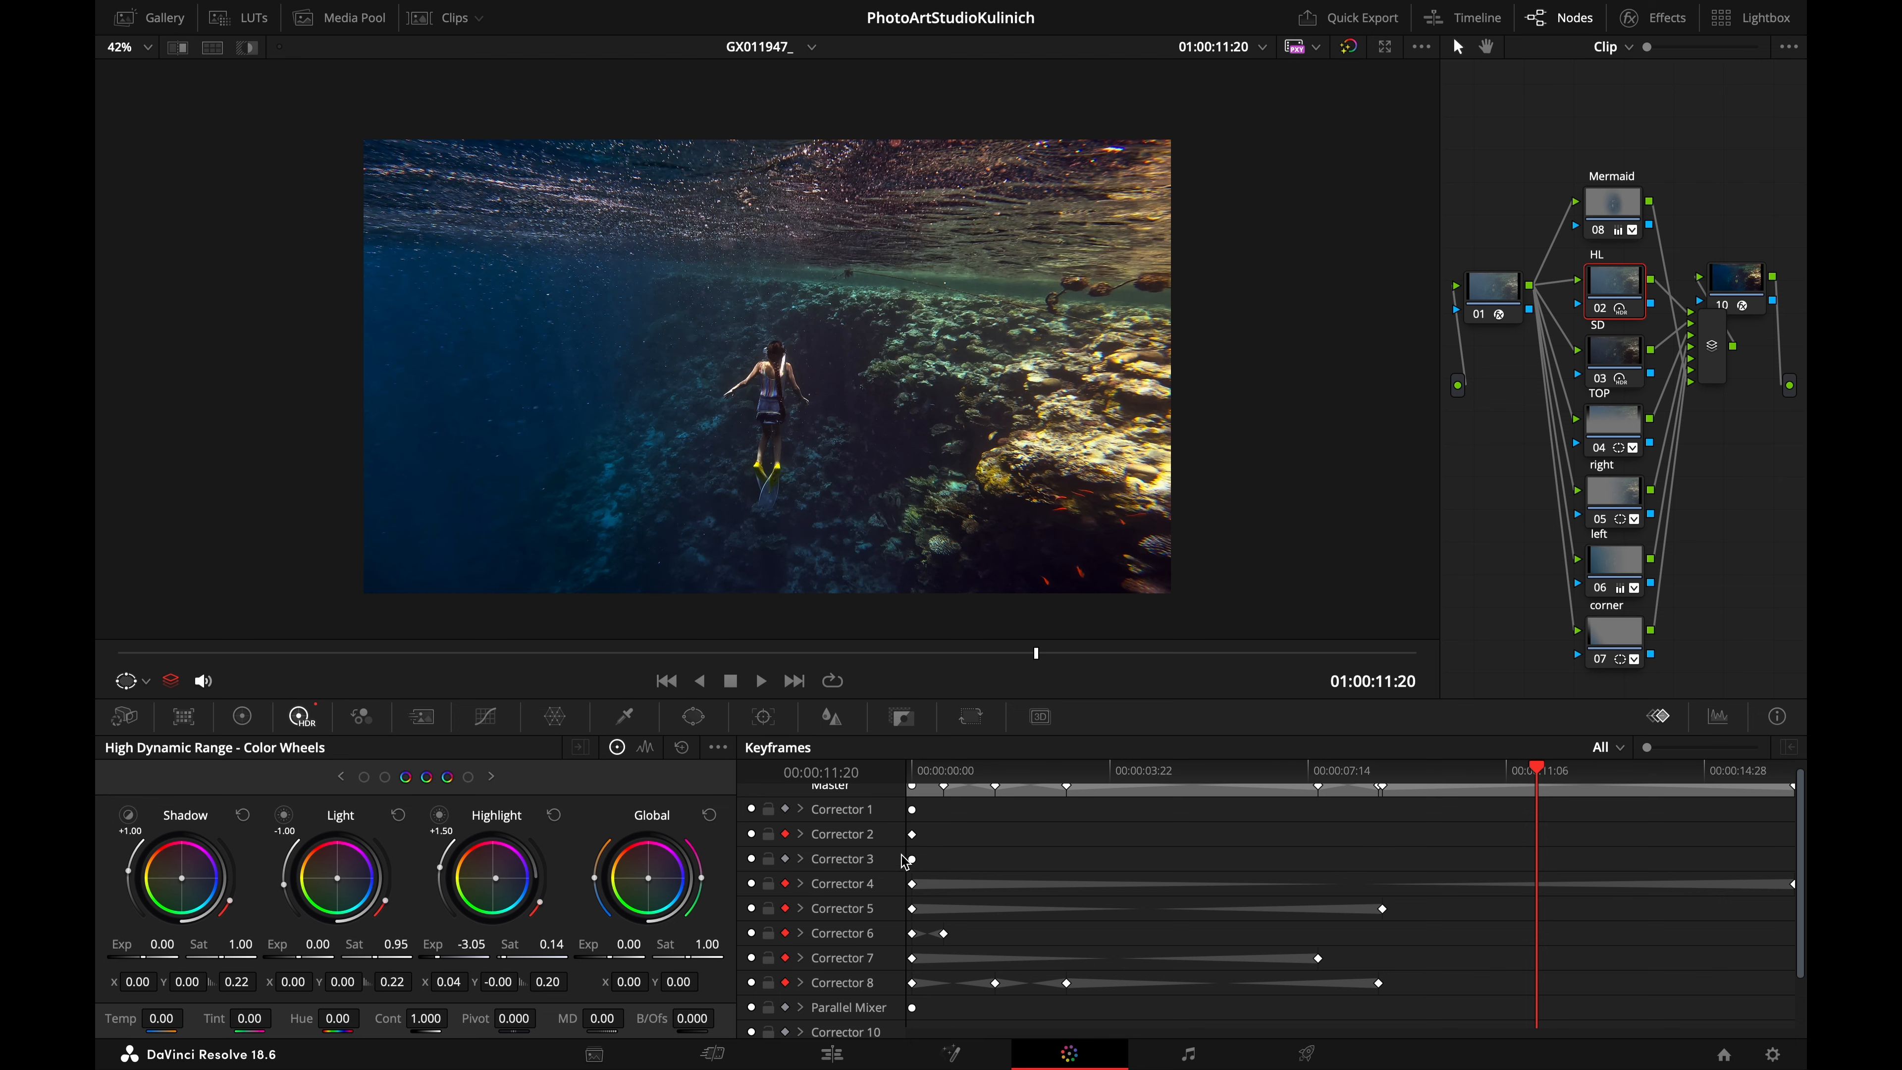
pyautogui.rightClick(910, 838)
pyautogui.click(965, 858)
# On the HL node's first frame, set the primaries contrast to 1.070 and the temperature to about 150
pyautogui.press('Home')
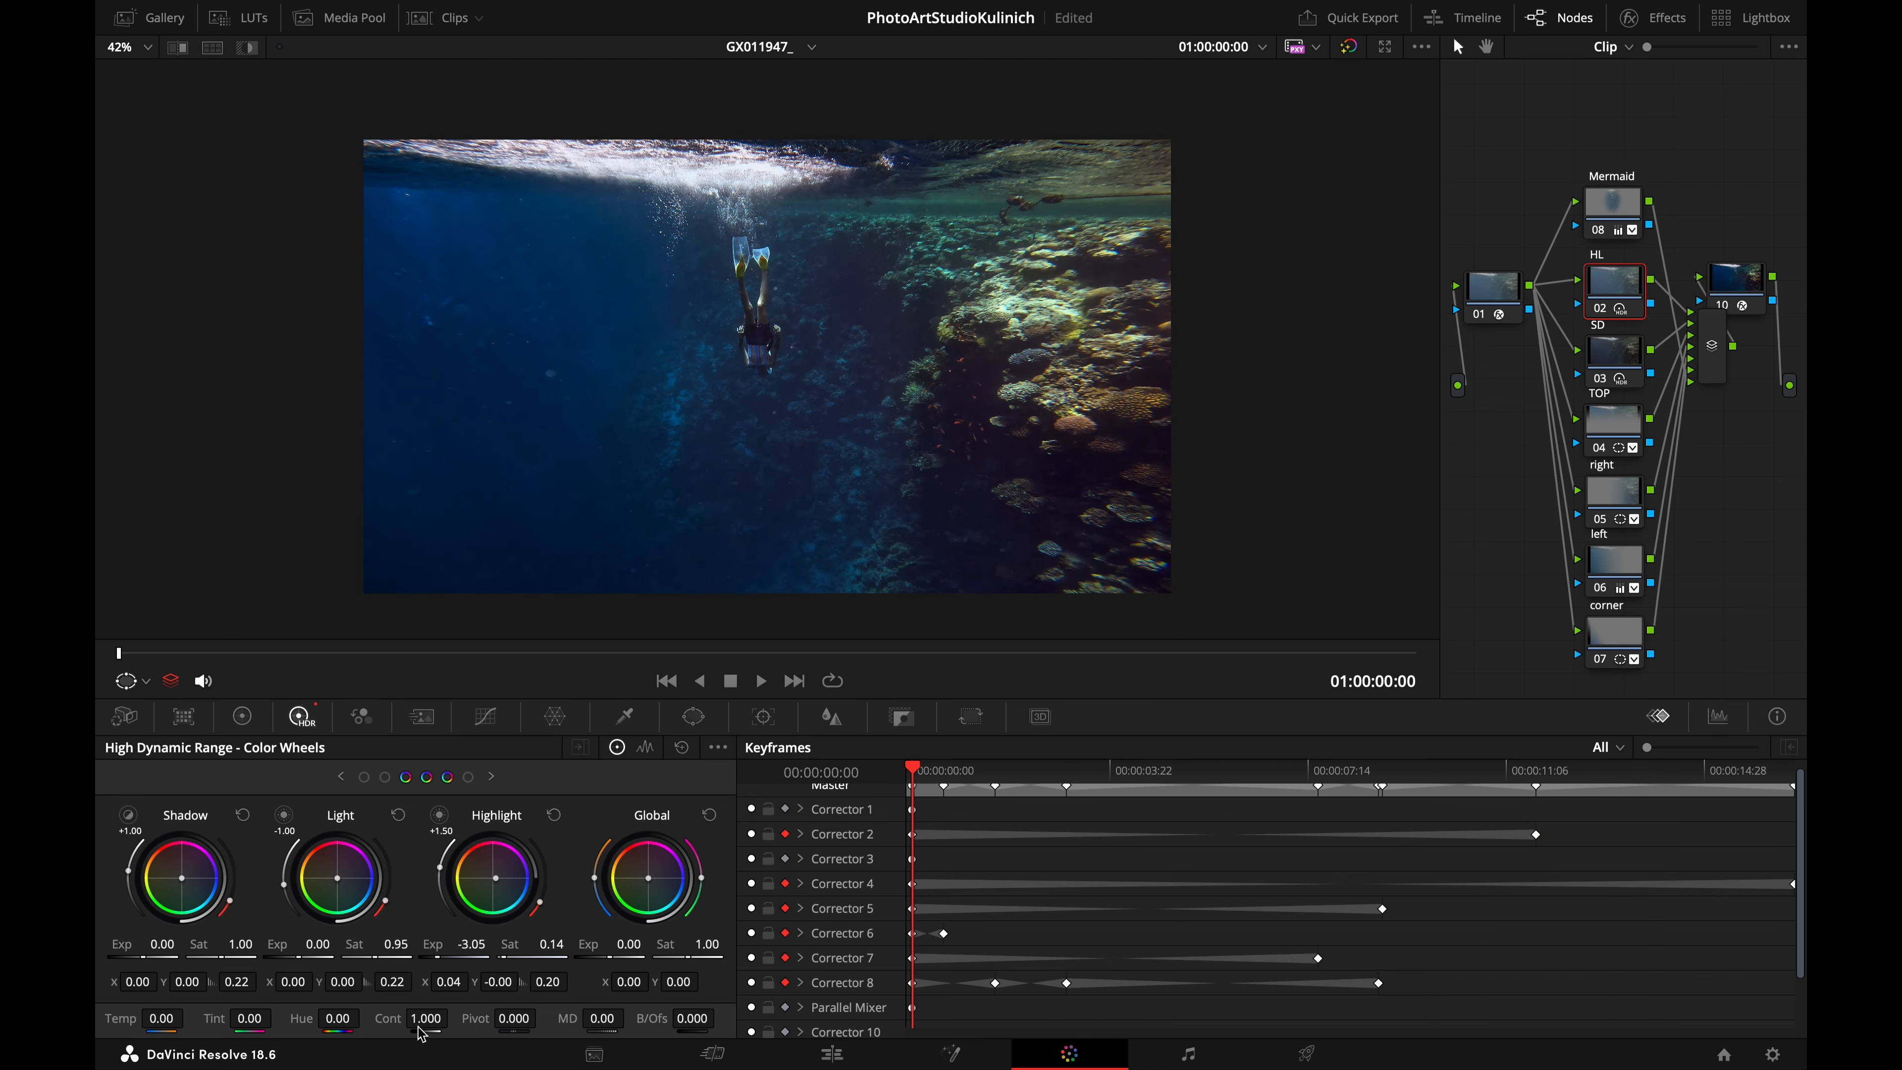
pyautogui.click(243, 717)
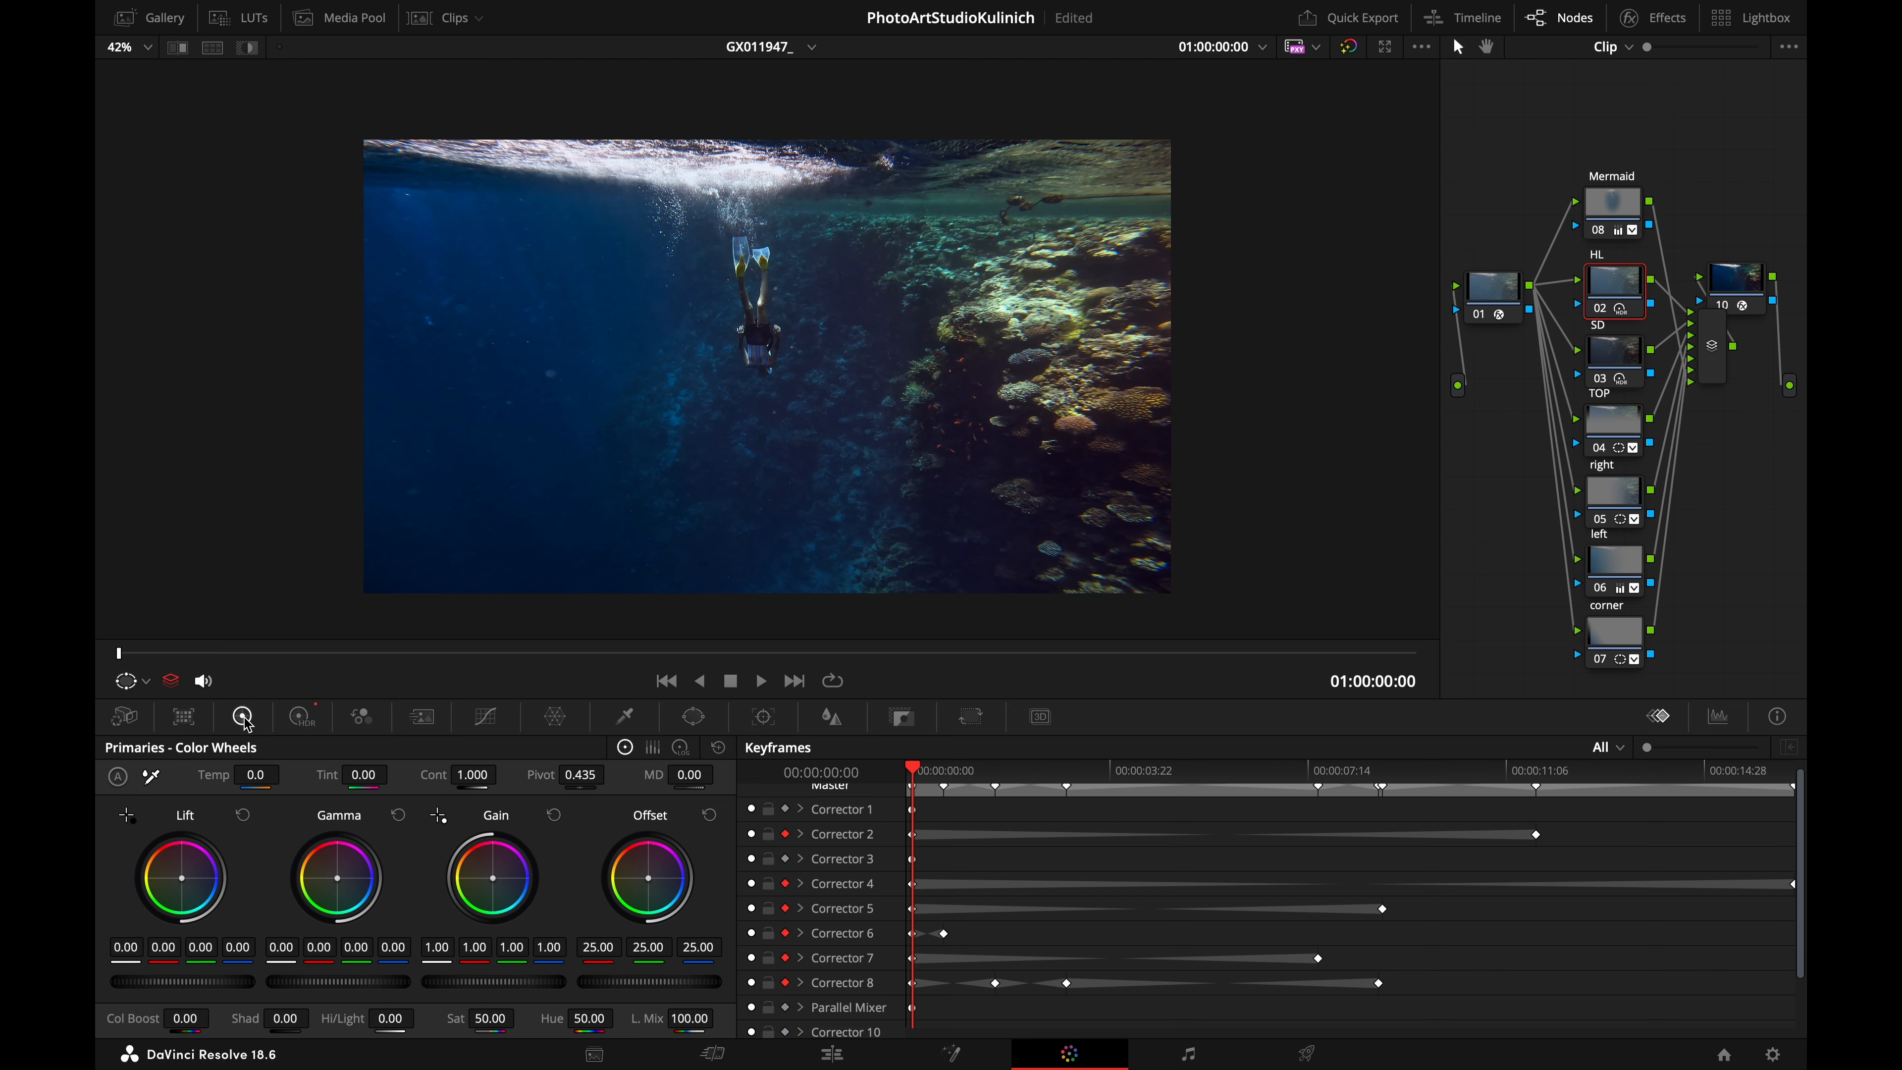
pyautogui.moveTo(392, 1025)
pyautogui.mouseDown()
pyautogui.moveTo(420, 1019)
pyautogui.moveTo(392, 1022)
pyautogui.mouseUp()
pyautogui.moveTo(474, 777); pyautogui.dragTo(502, 774)
pyautogui.hotkey('shift', 'z')
pyautogui.moveTo(258, 776); pyautogui.dragTo(285, 773)
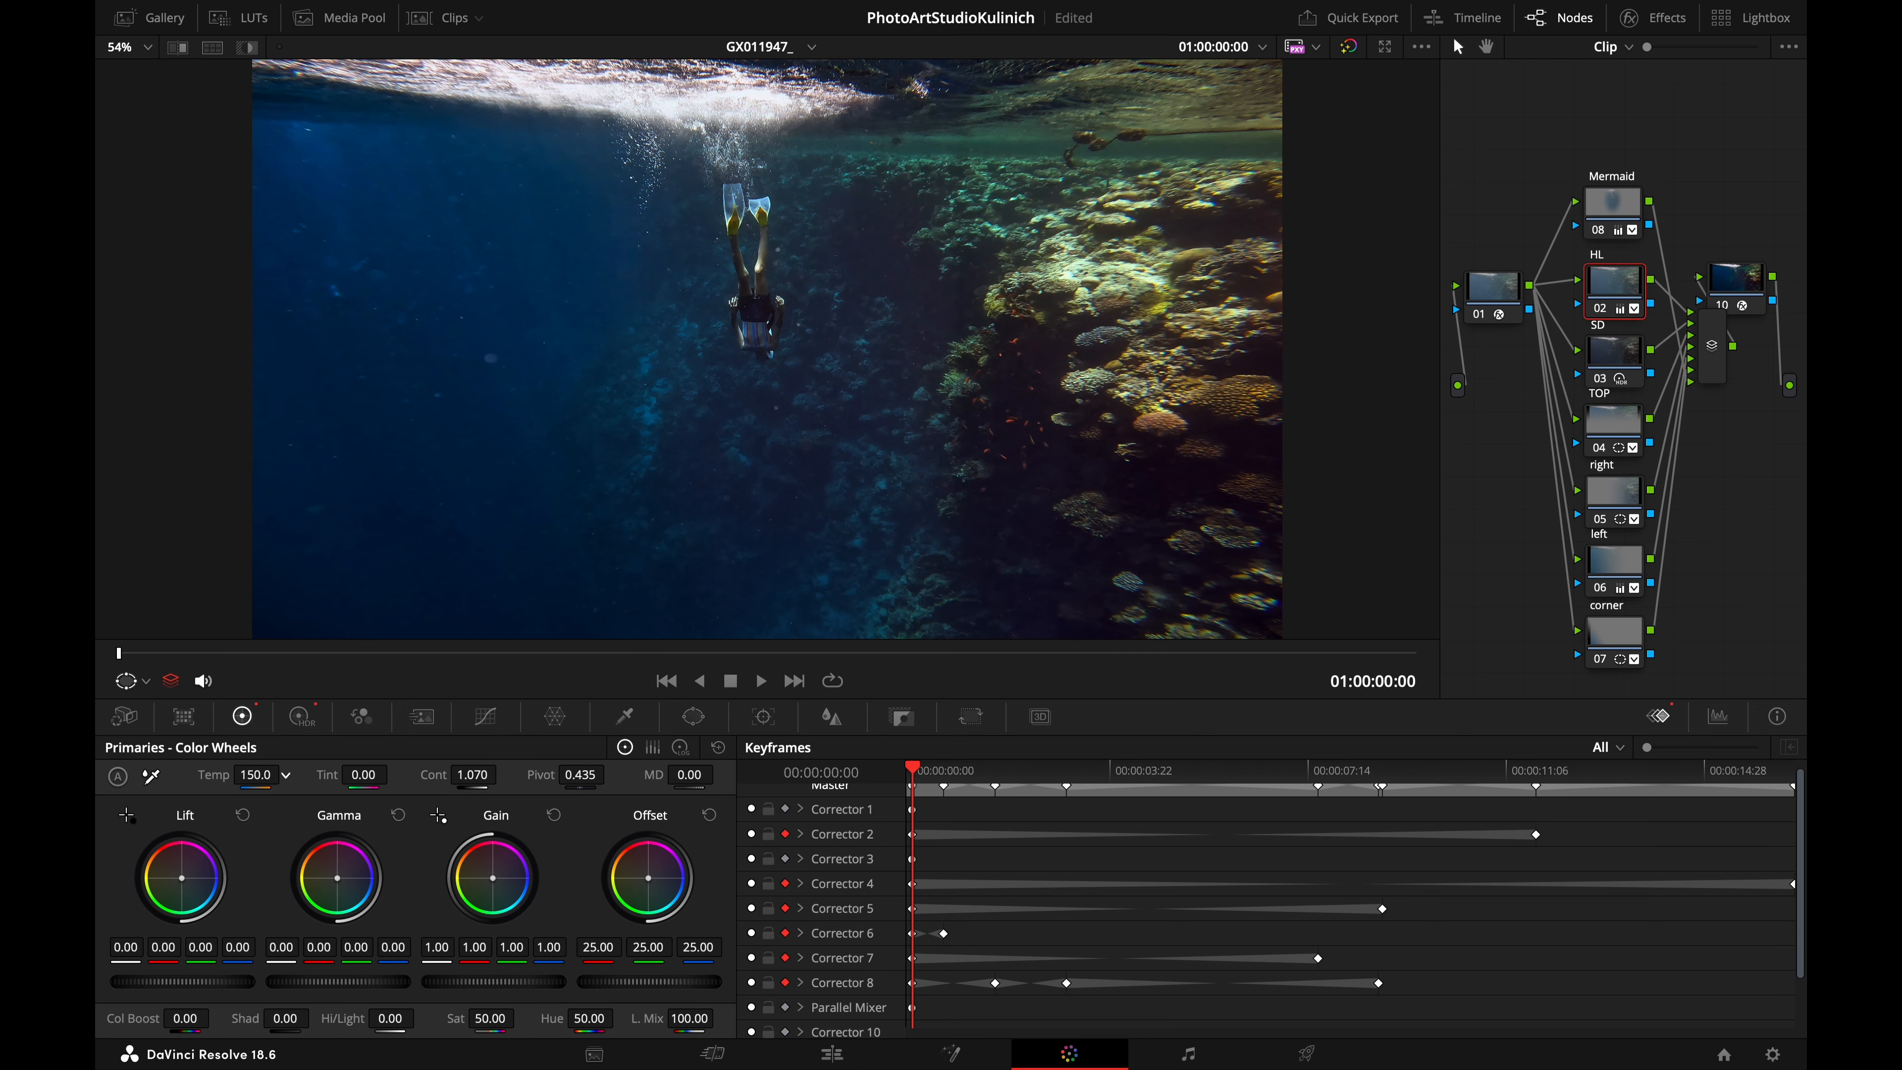
pyautogui.moveTo(285, 775); pyautogui.dragTo(286, 774)
# Add color control points to the HL node's Hue Vs Sat curve and sample the blue water beside the diver
pyautogui.click(485, 715)
pyautogui.click(524, 750)
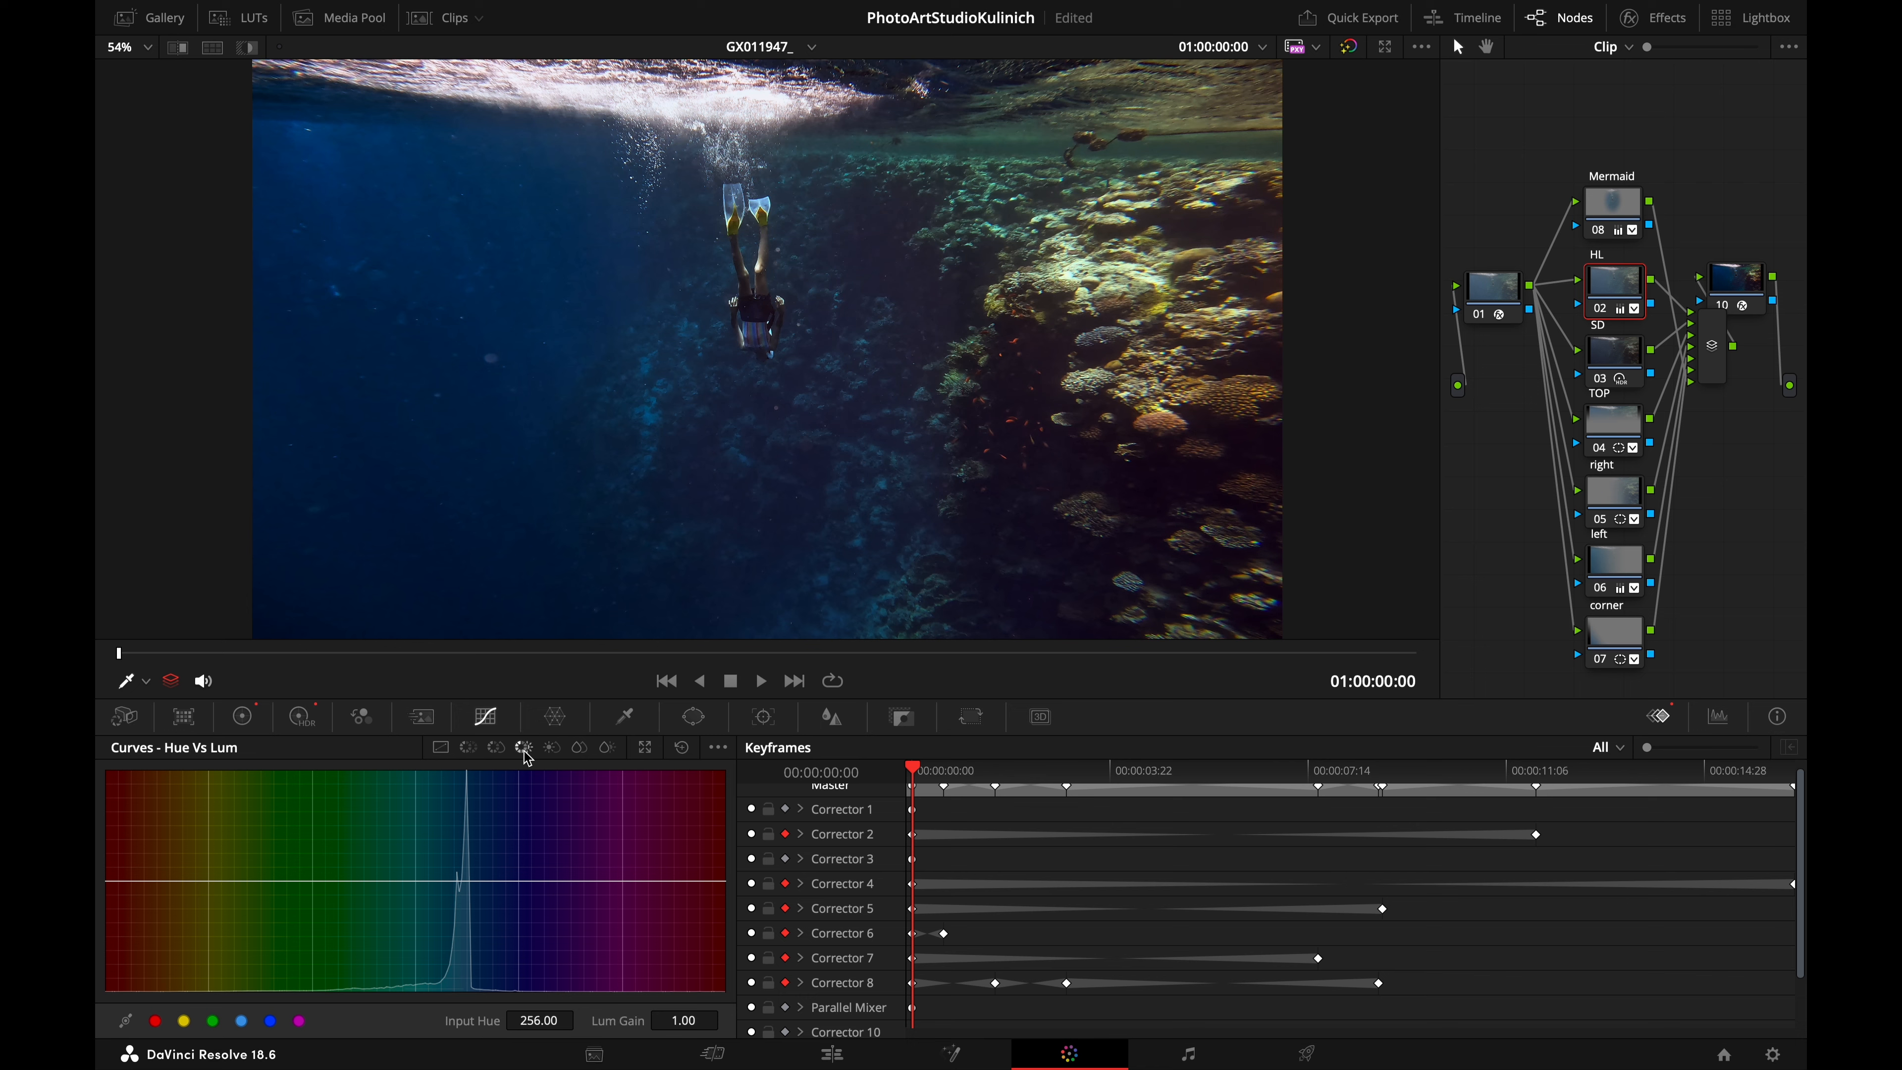
pyautogui.click(496, 747)
pyautogui.click(299, 1020)
pyautogui.click(271, 1020)
pyautogui.click(213, 1021)
pyautogui.click(183, 1021)
pyautogui.click(822, 354)
# Try a hue rotation of -4.00 on the blue water with points on the Hue Vs Hue curve, and reset that curve
pyautogui.click(468, 748)
pyautogui.click(154, 1022)
pyautogui.click(185, 1023)
pyautogui.click(213, 1023)
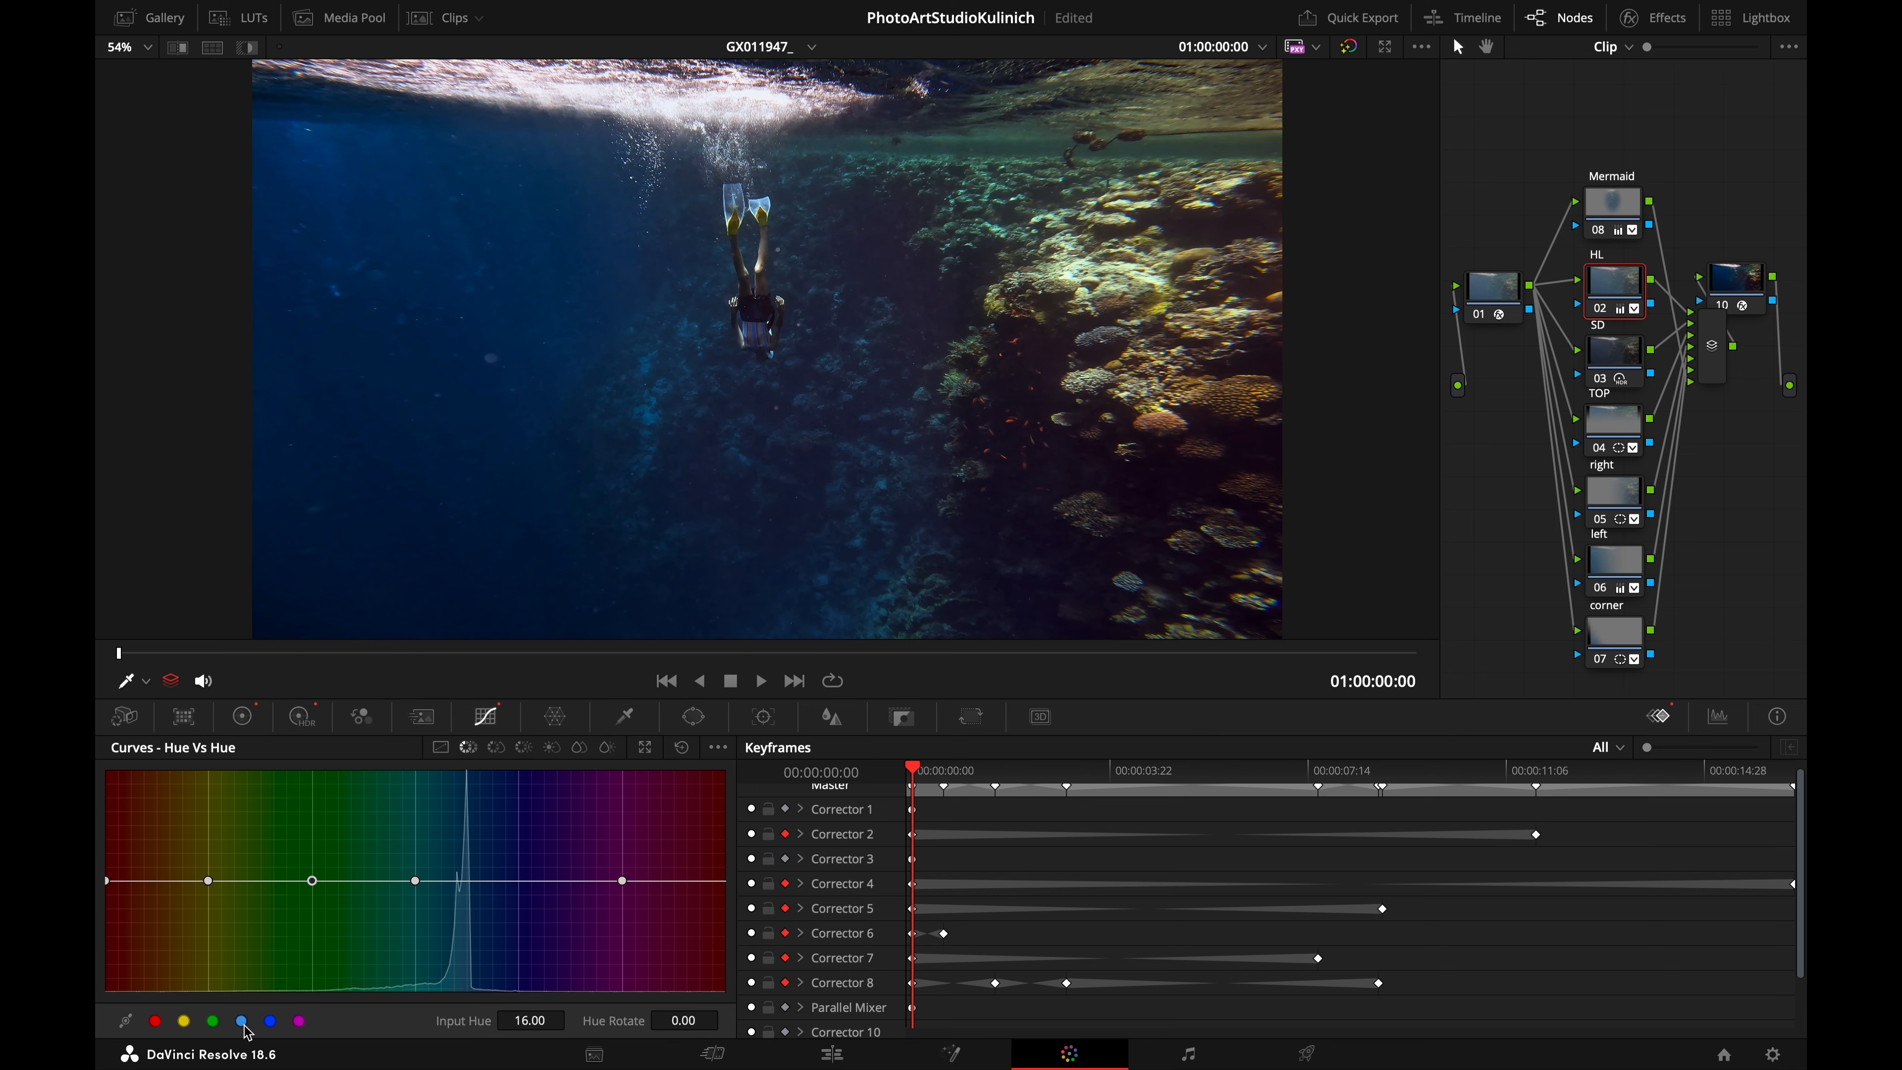
pyautogui.click(242, 1022)
pyautogui.click(271, 1022)
pyautogui.click(300, 1022)
pyautogui.click(767, 551)
pyautogui.moveTo(461, 882); pyautogui.dragTo(454, 884)
pyautogui.scroll(4, 894, 430)
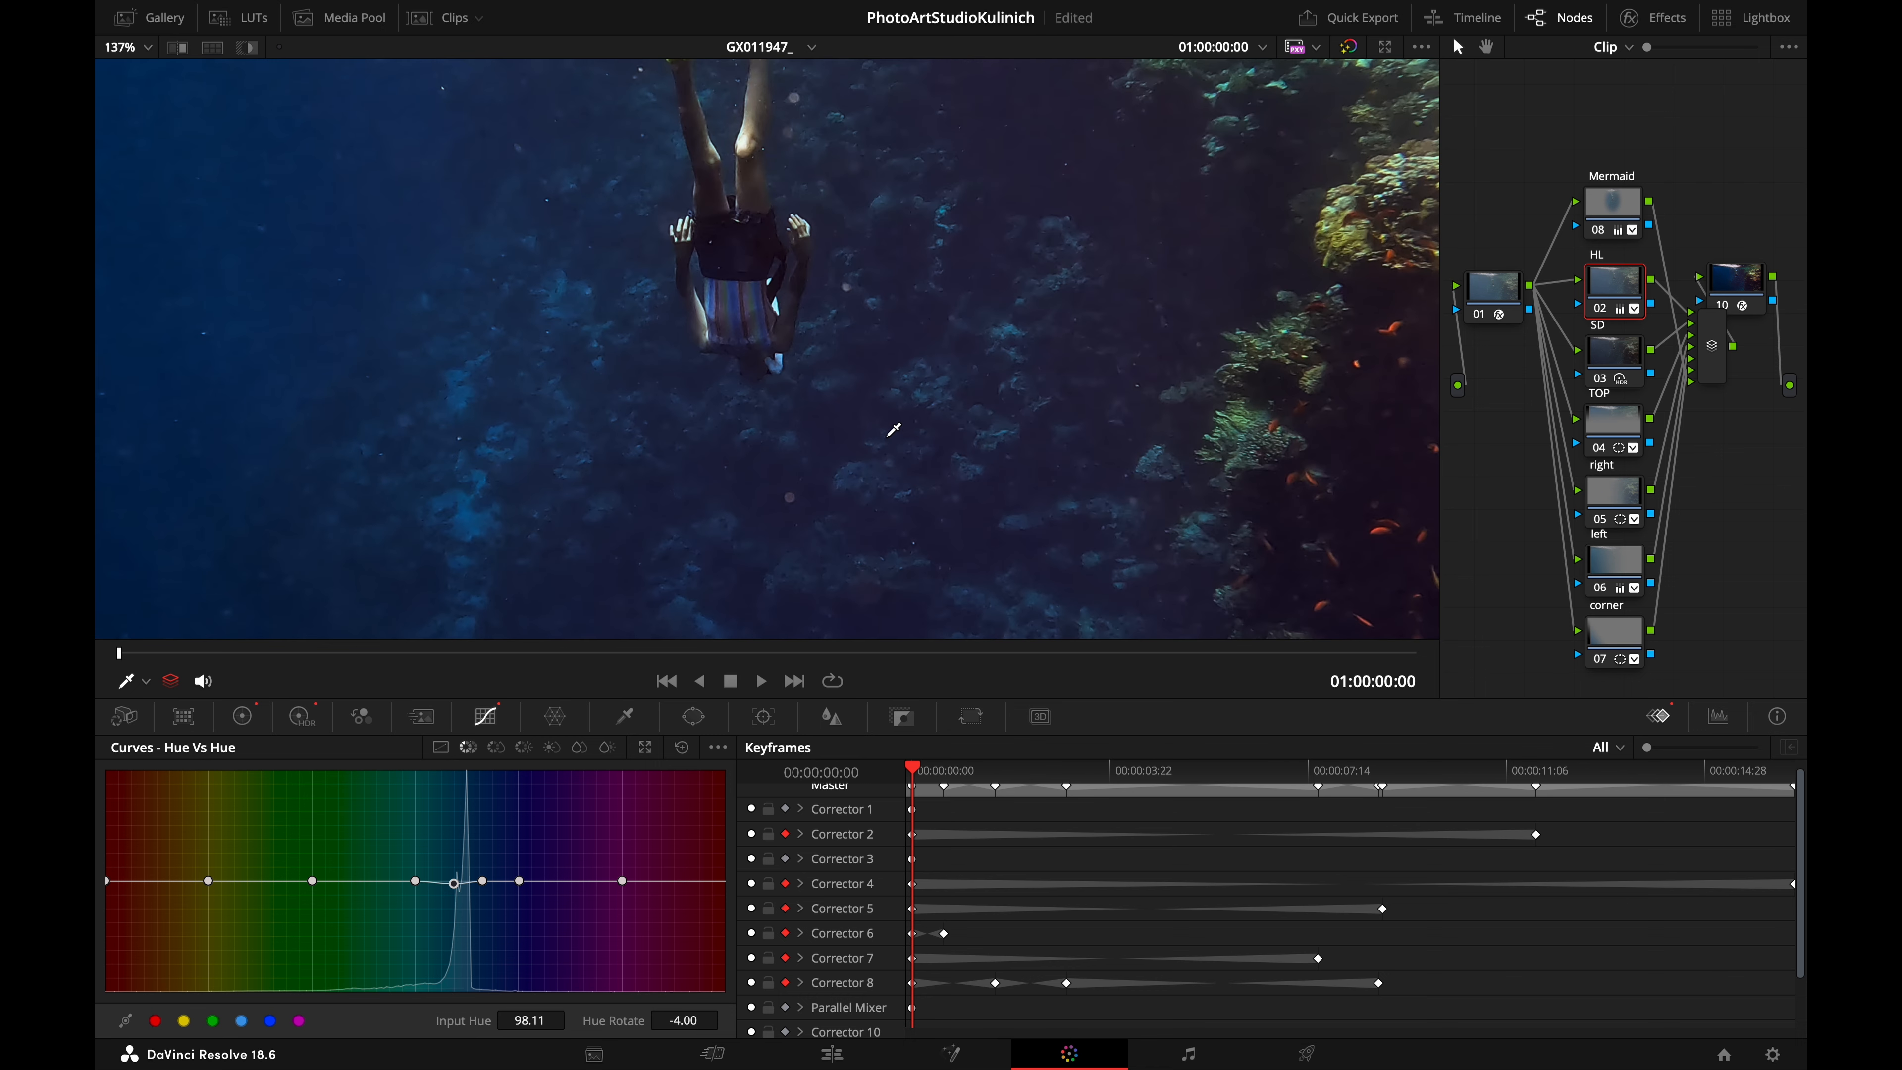
pyautogui.click(682, 748)
# Lower the sampled blue point on the HL node's Hue Vs Sat curve to a saturation of 0.92
pyautogui.click(496, 748)
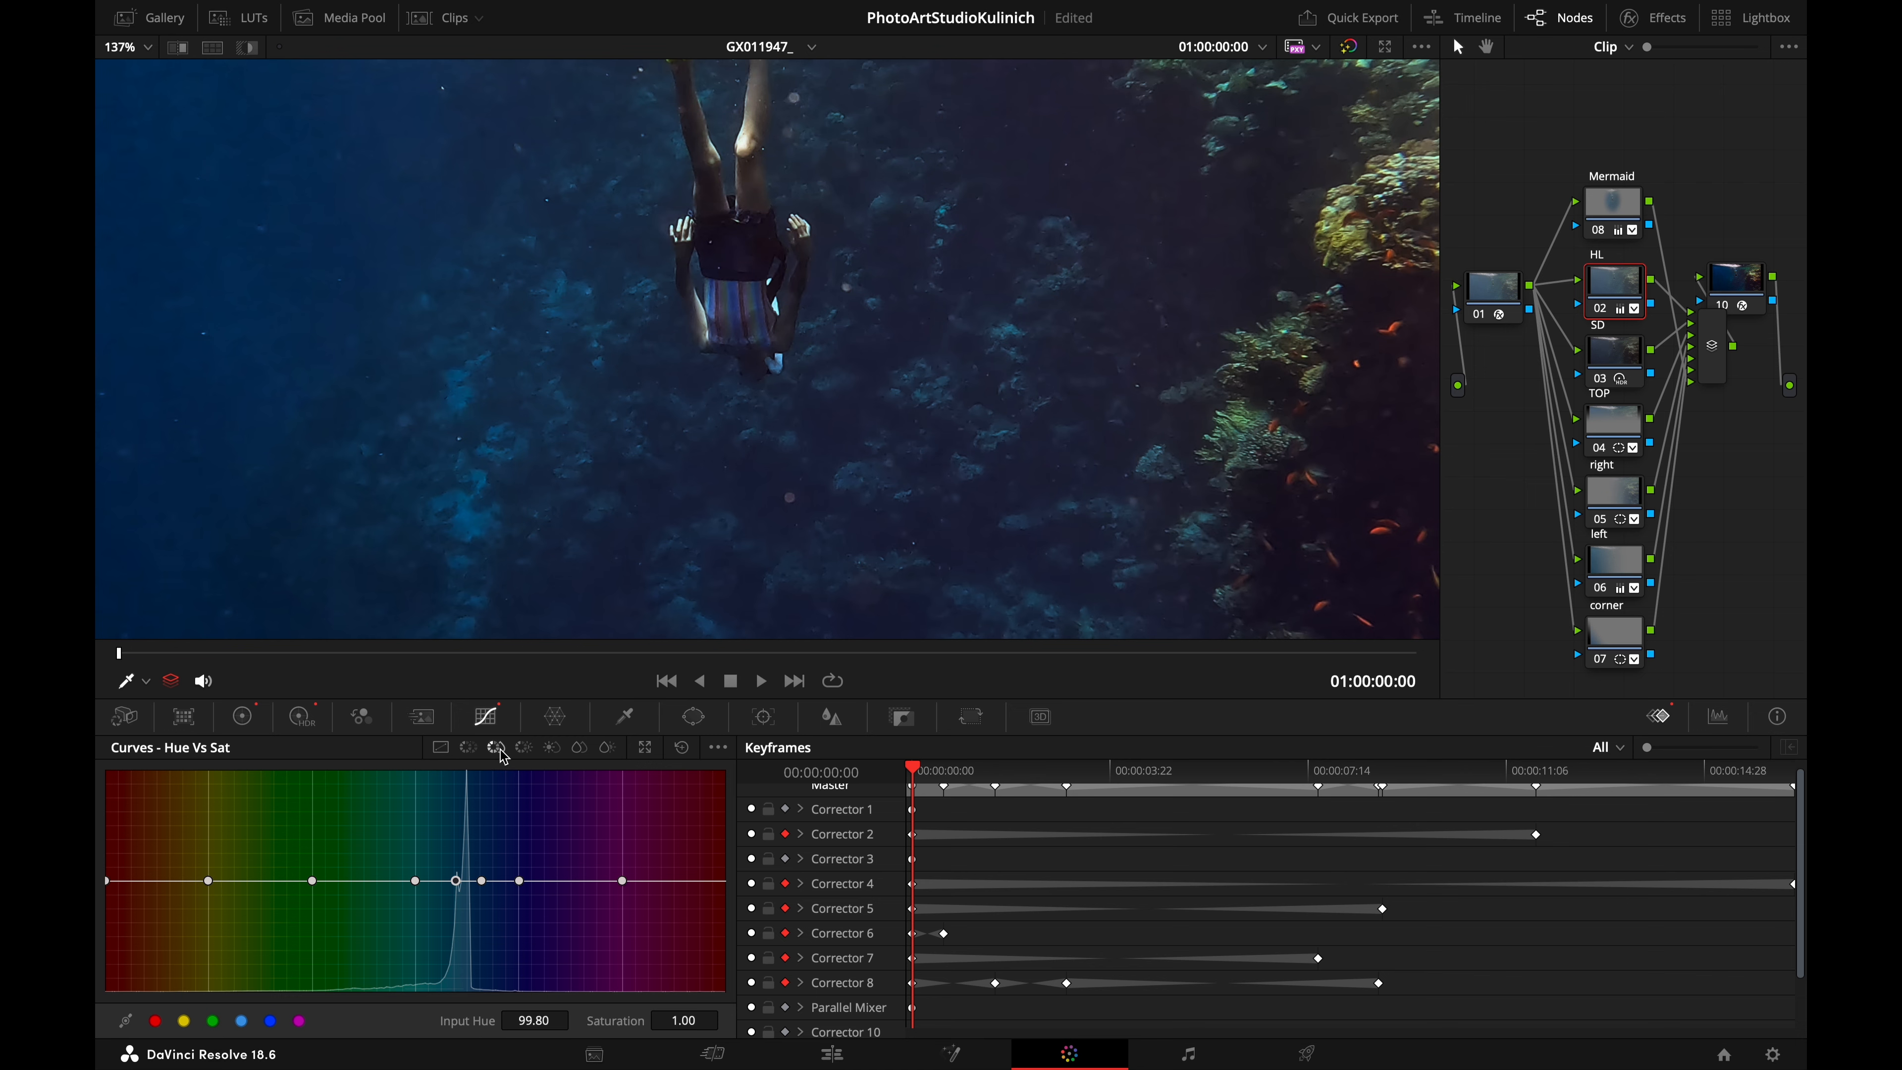
pyautogui.click(458, 891)
pyautogui.moveTo(458, 889); pyautogui.dragTo(458, 892)
pyautogui.scroll(-5, 941, 322)
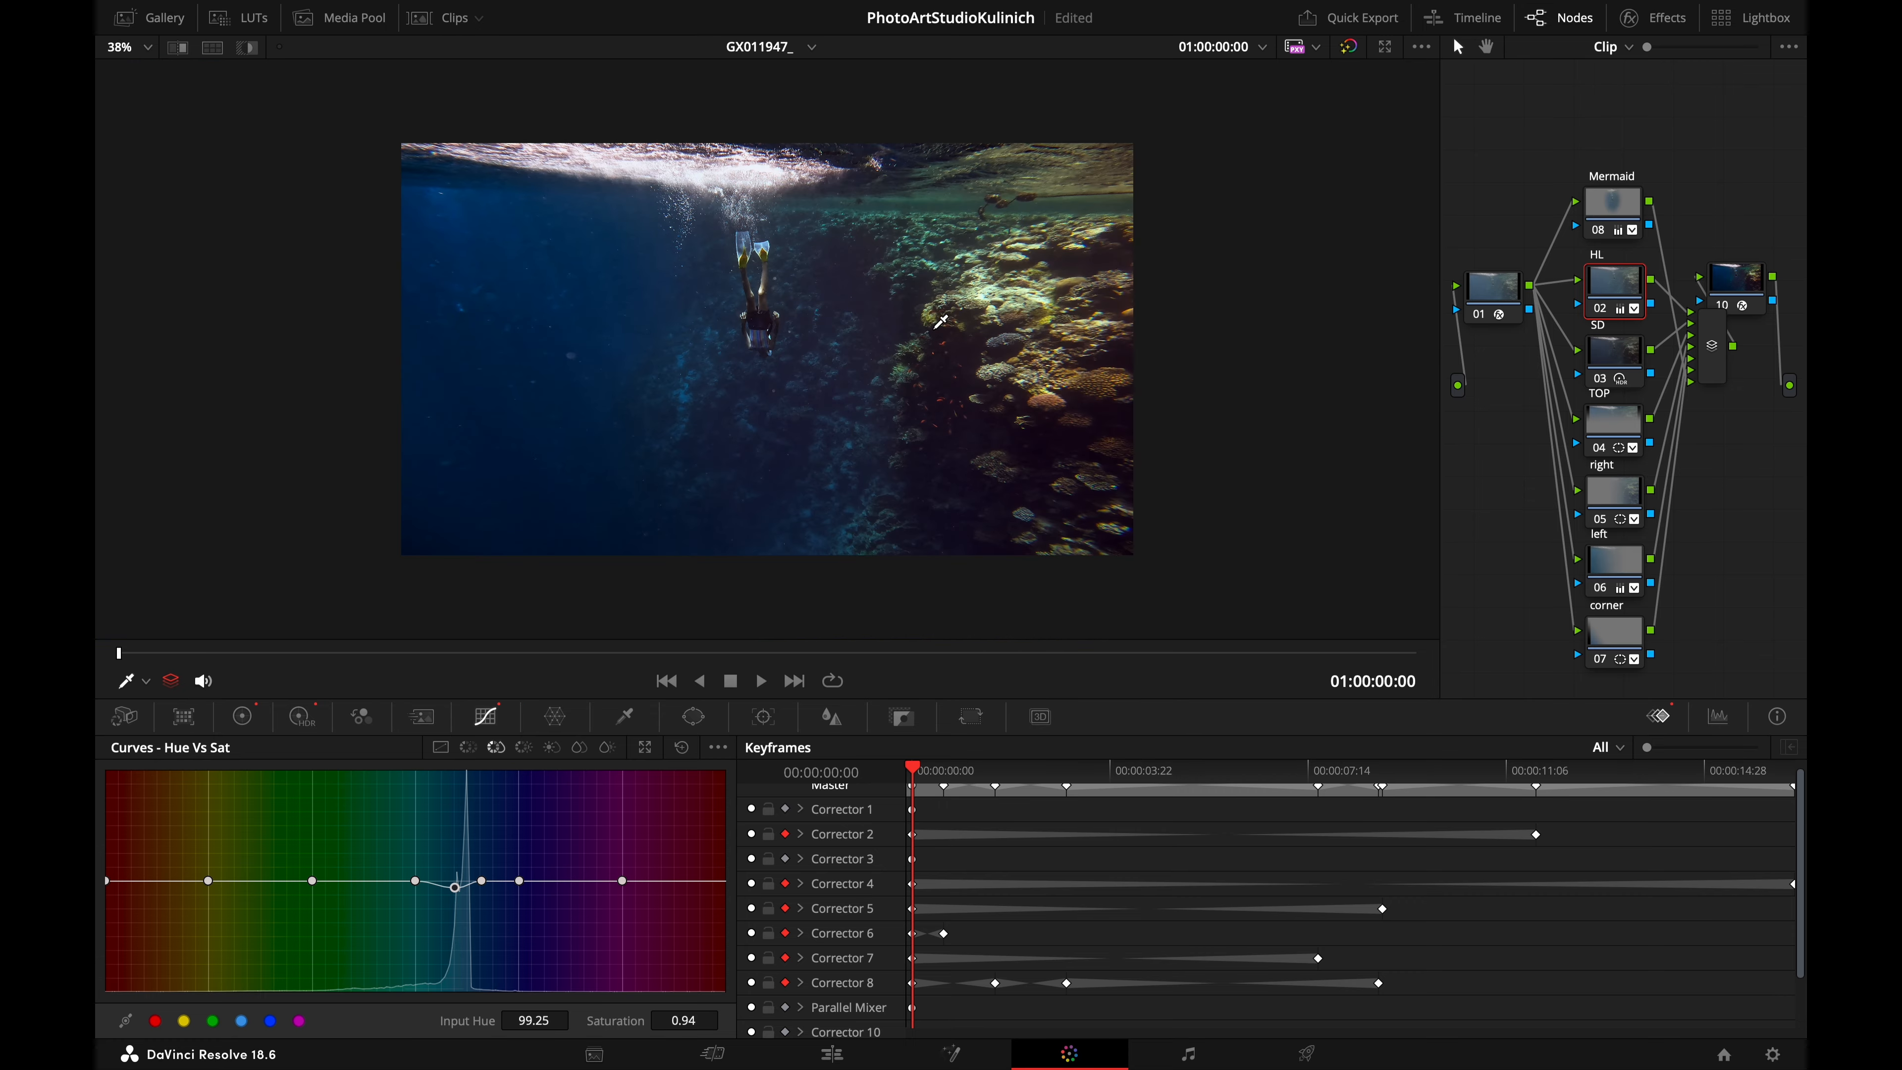
pyautogui.scroll(3, 807, 286)
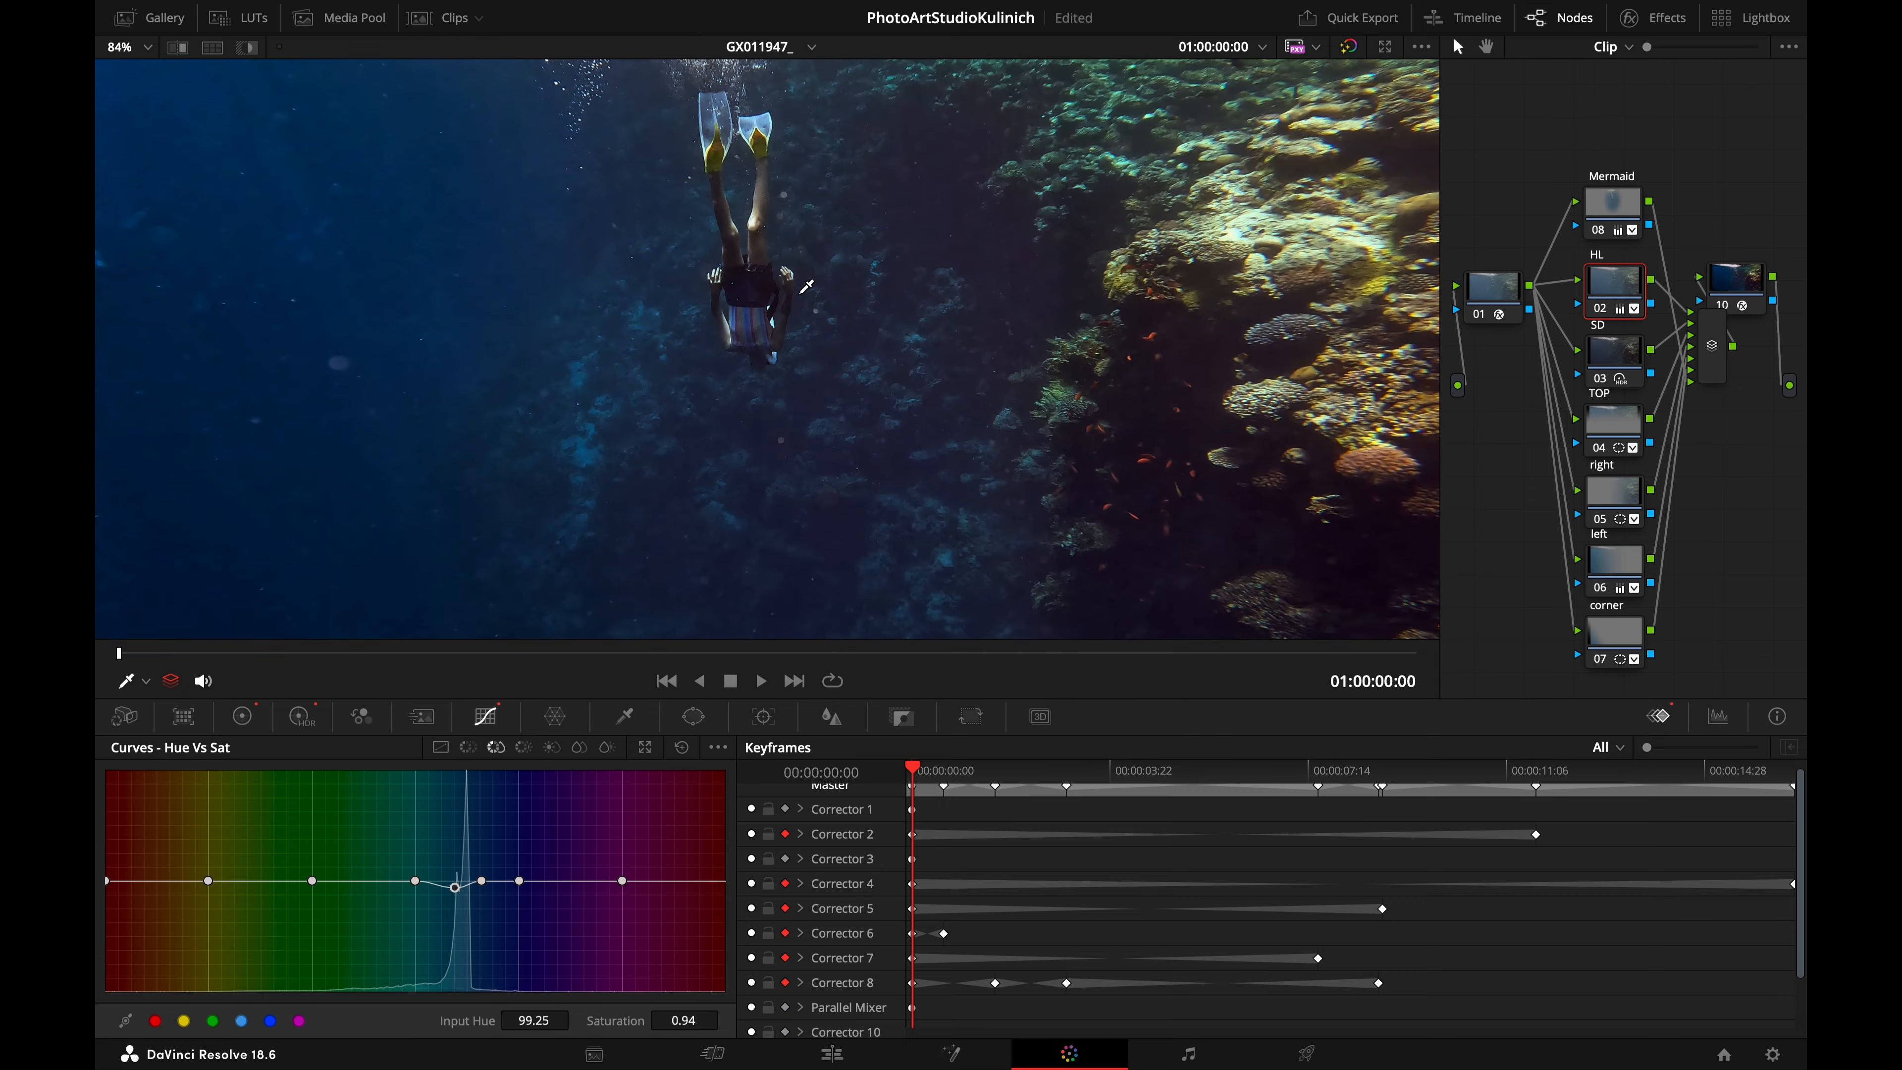
pyautogui.scroll(-3, 808, 287)
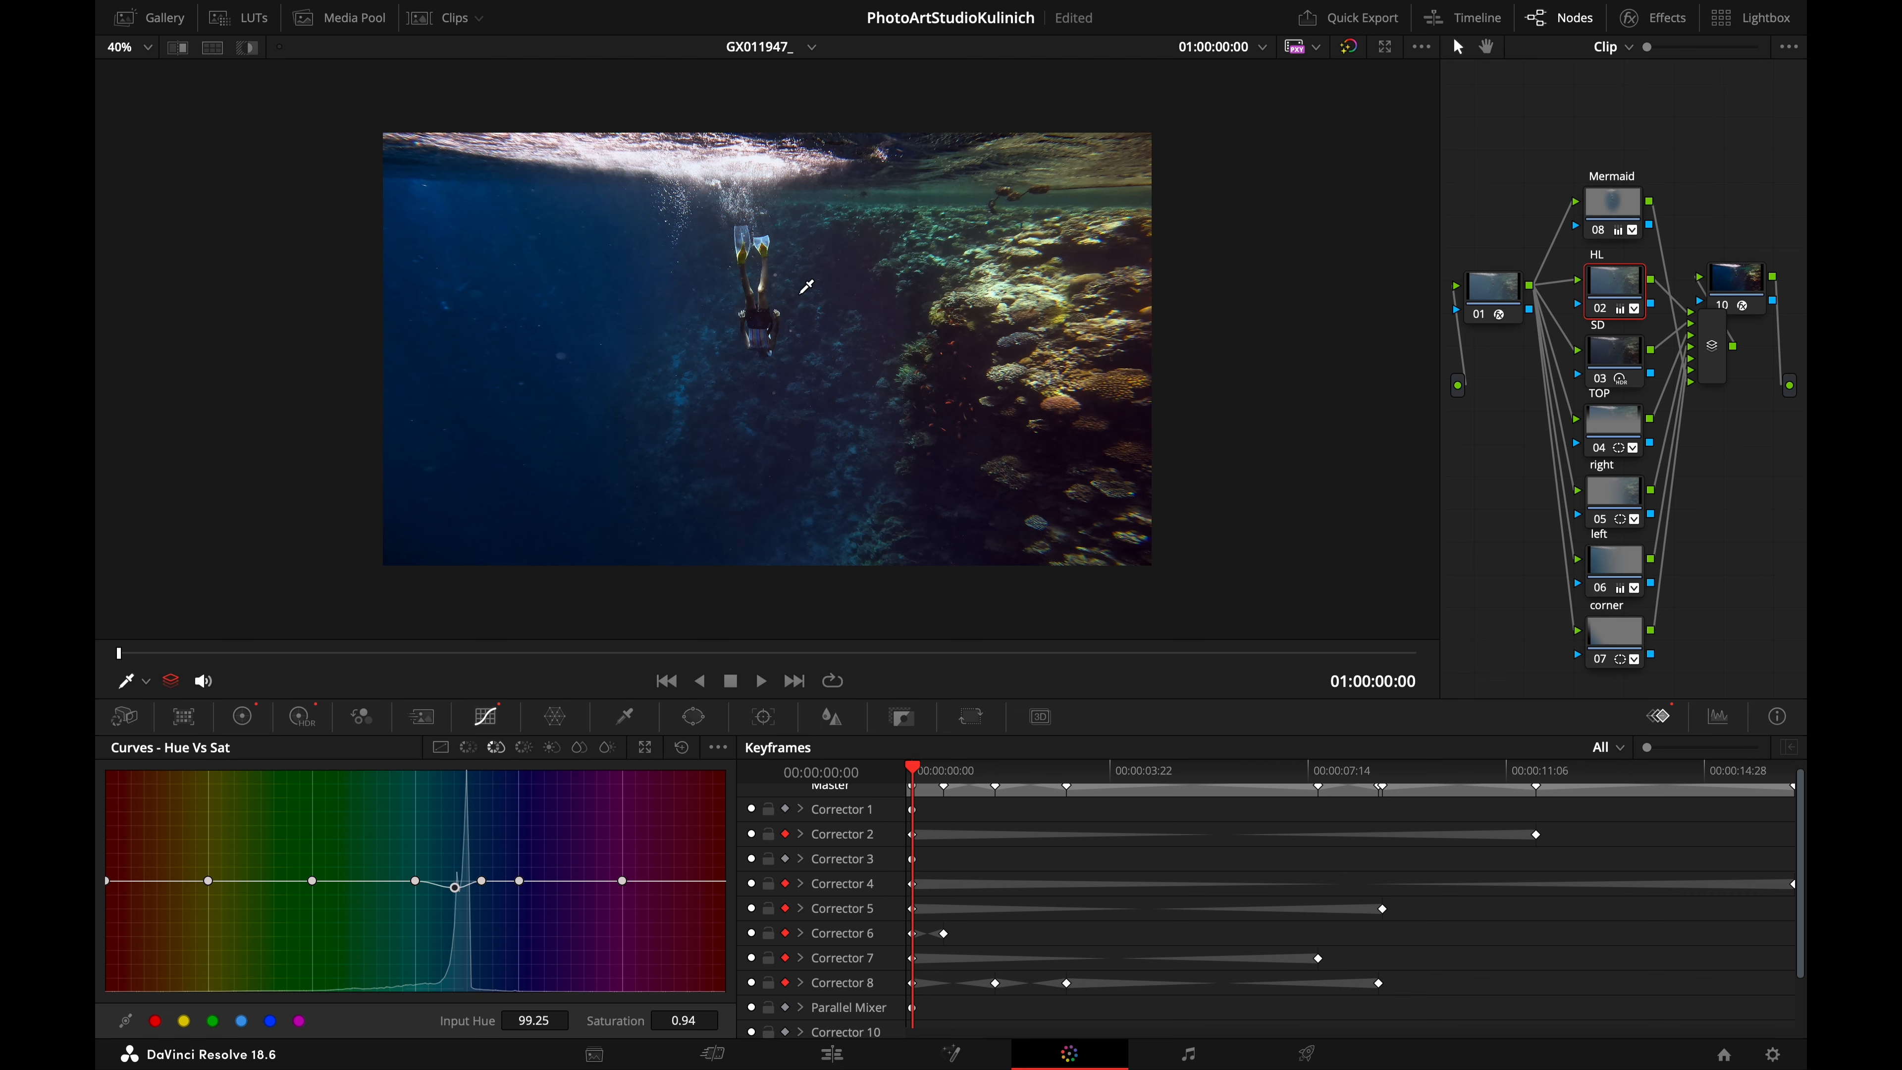
pyautogui.scroll(1, 807, 286)
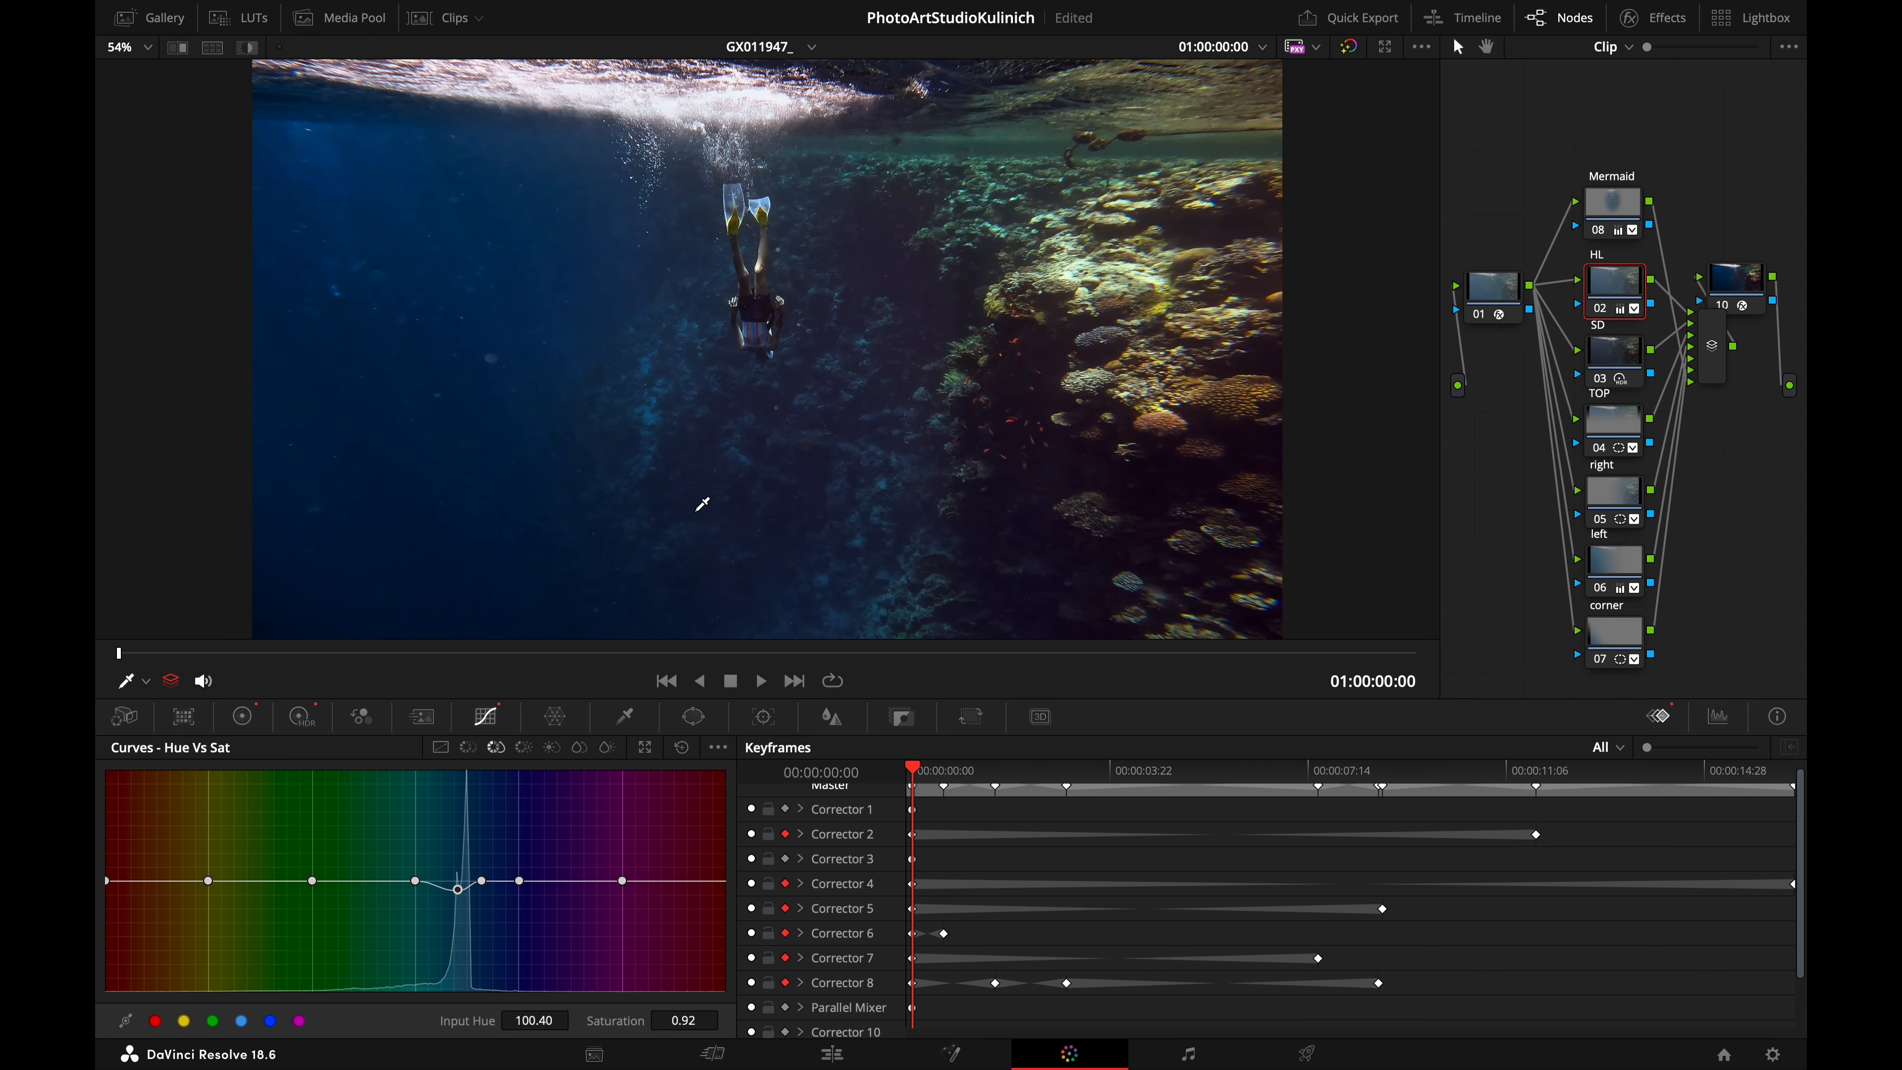
pyautogui.scroll(-2, 751, 465)
pyautogui.scroll(2, 751, 465)
# Check the corner node's window tracking and HDR settings, and play the clip from the first frame to 01:00:07:12
pyautogui.click(1629, 571)
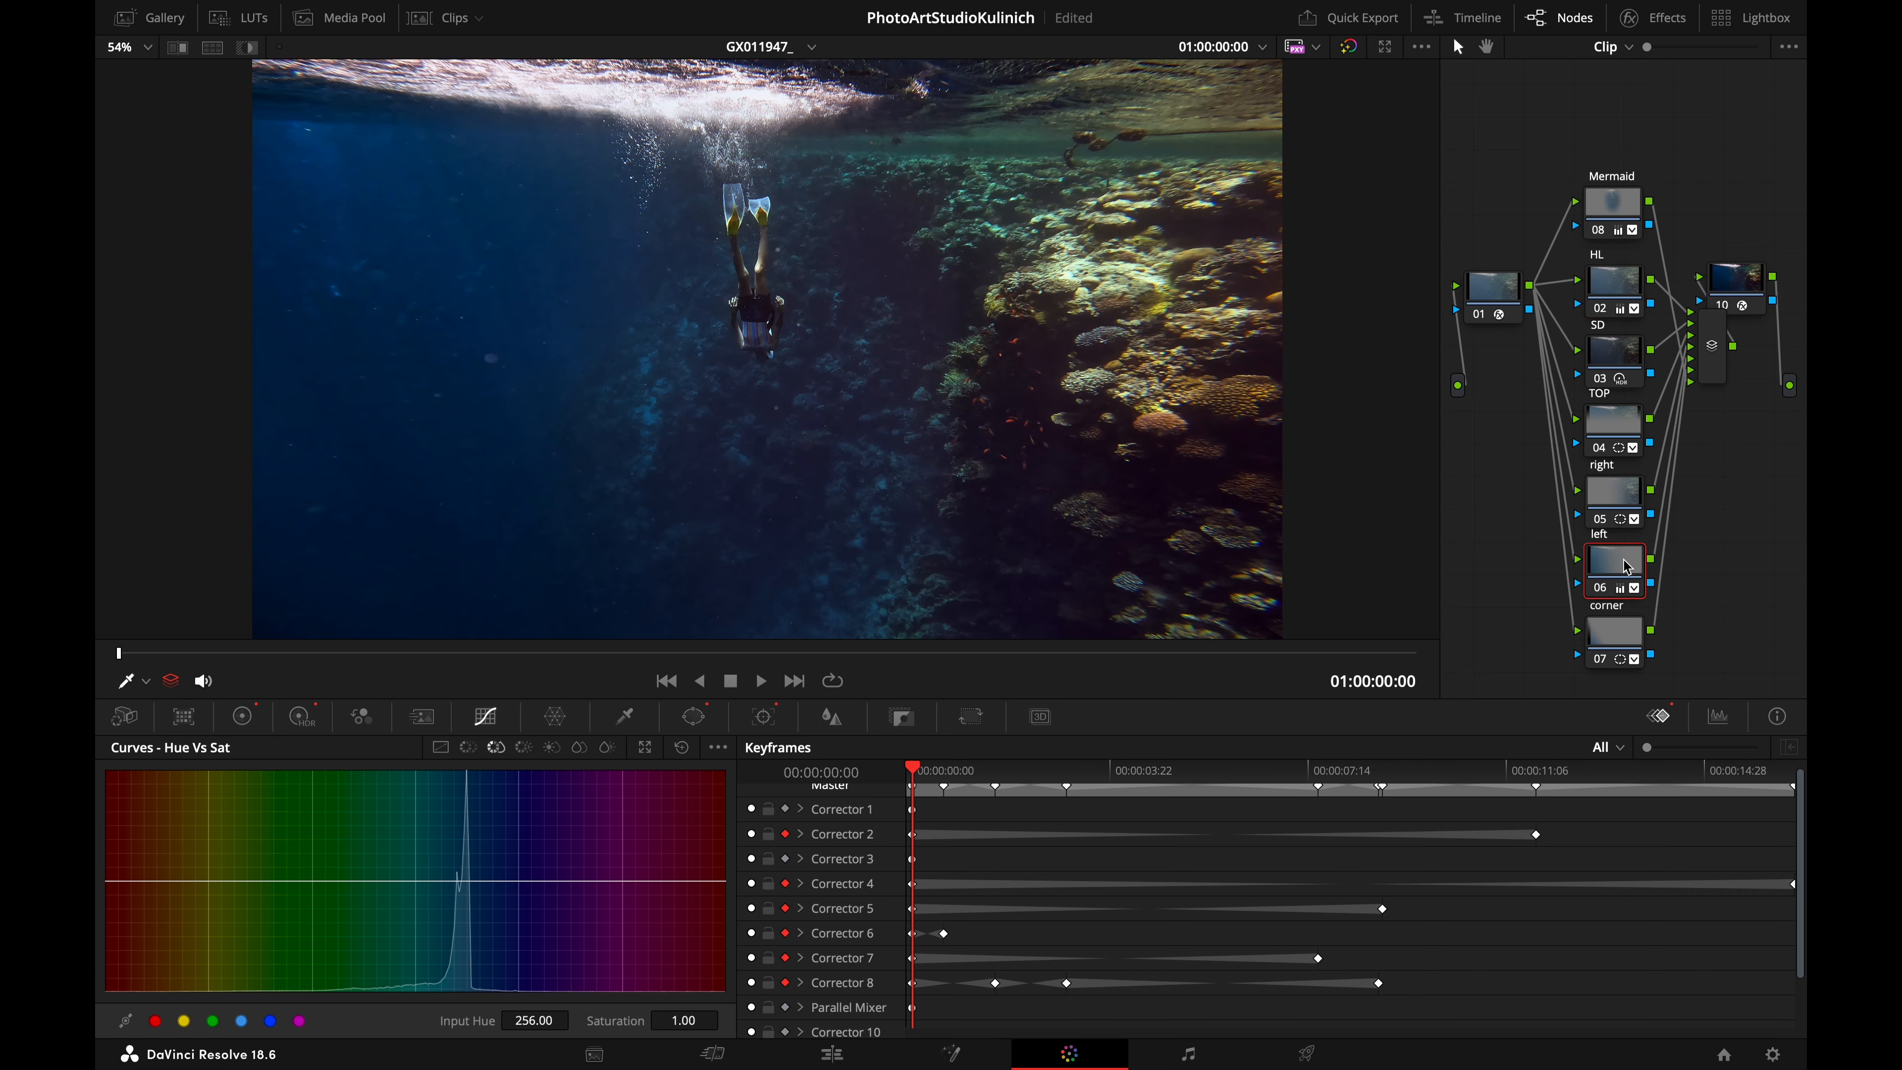
pyautogui.click(1628, 646)
pyautogui.click(764, 717)
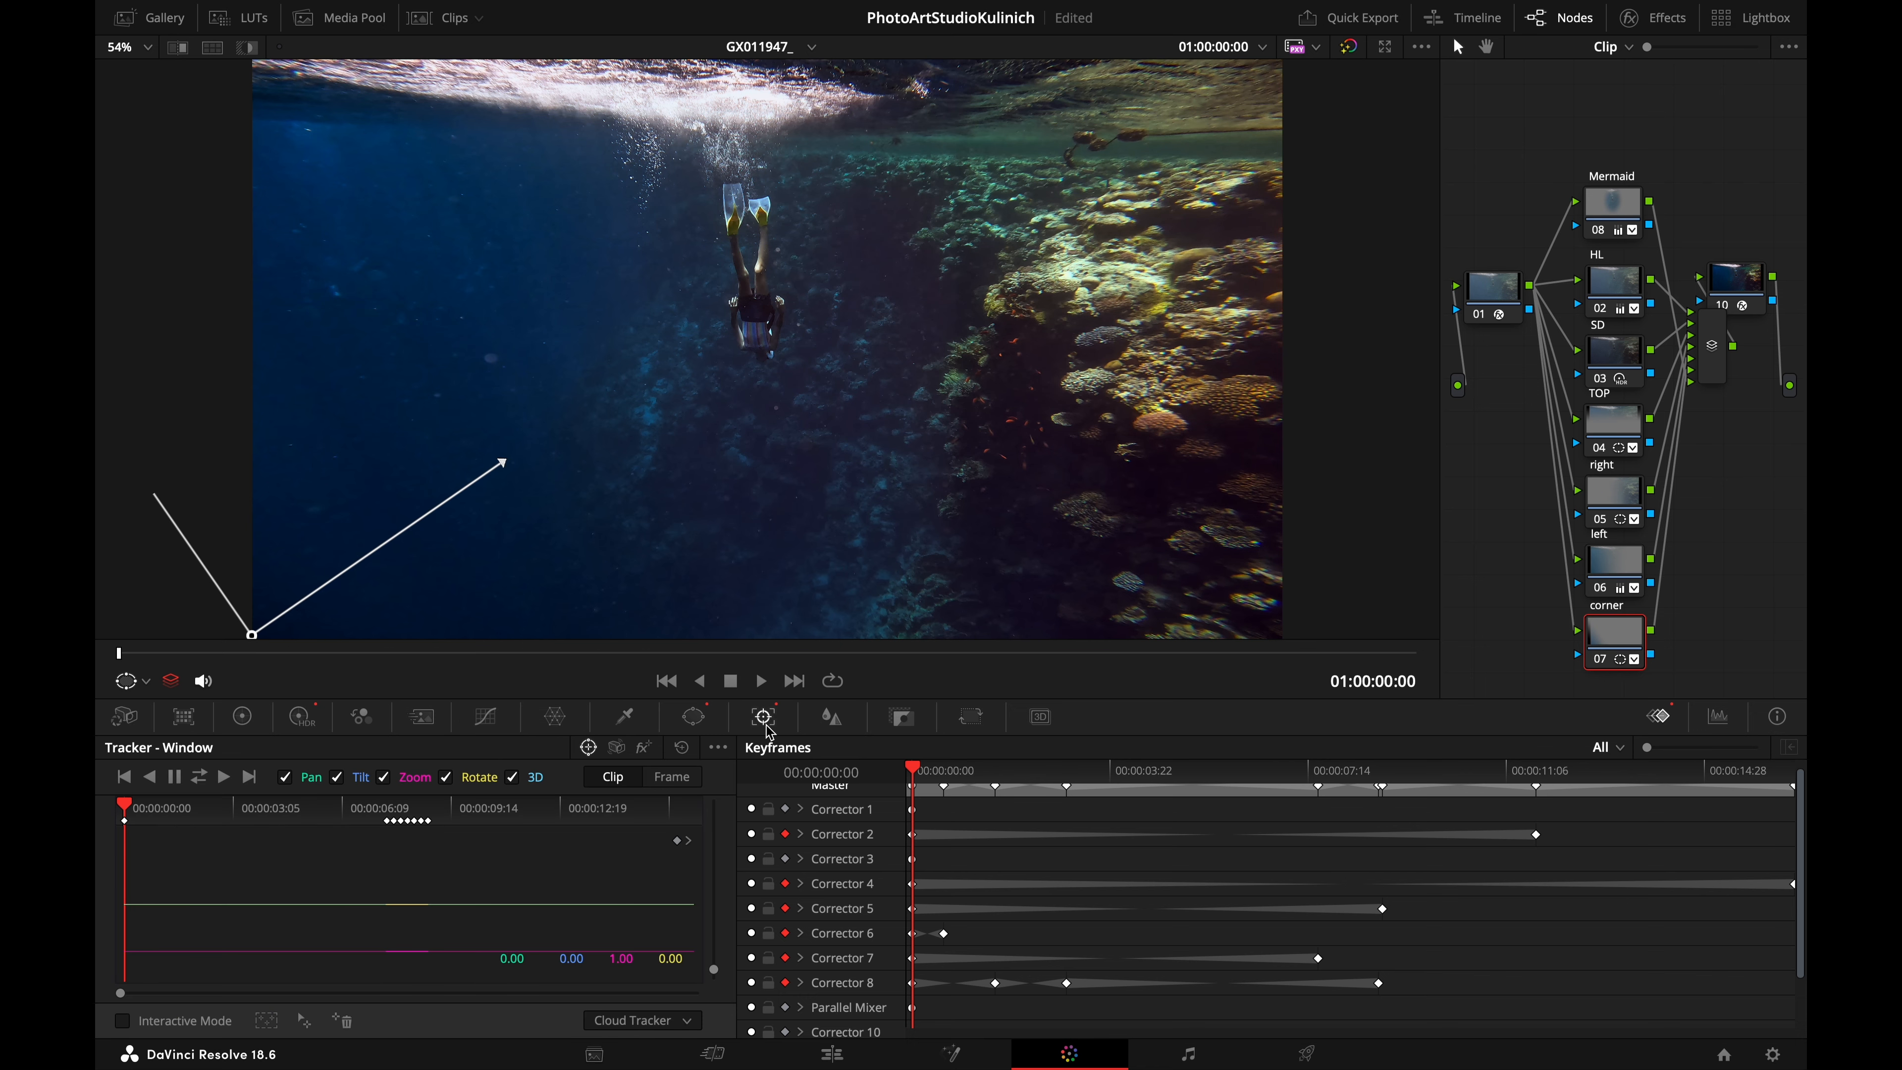
pyautogui.click(300, 716)
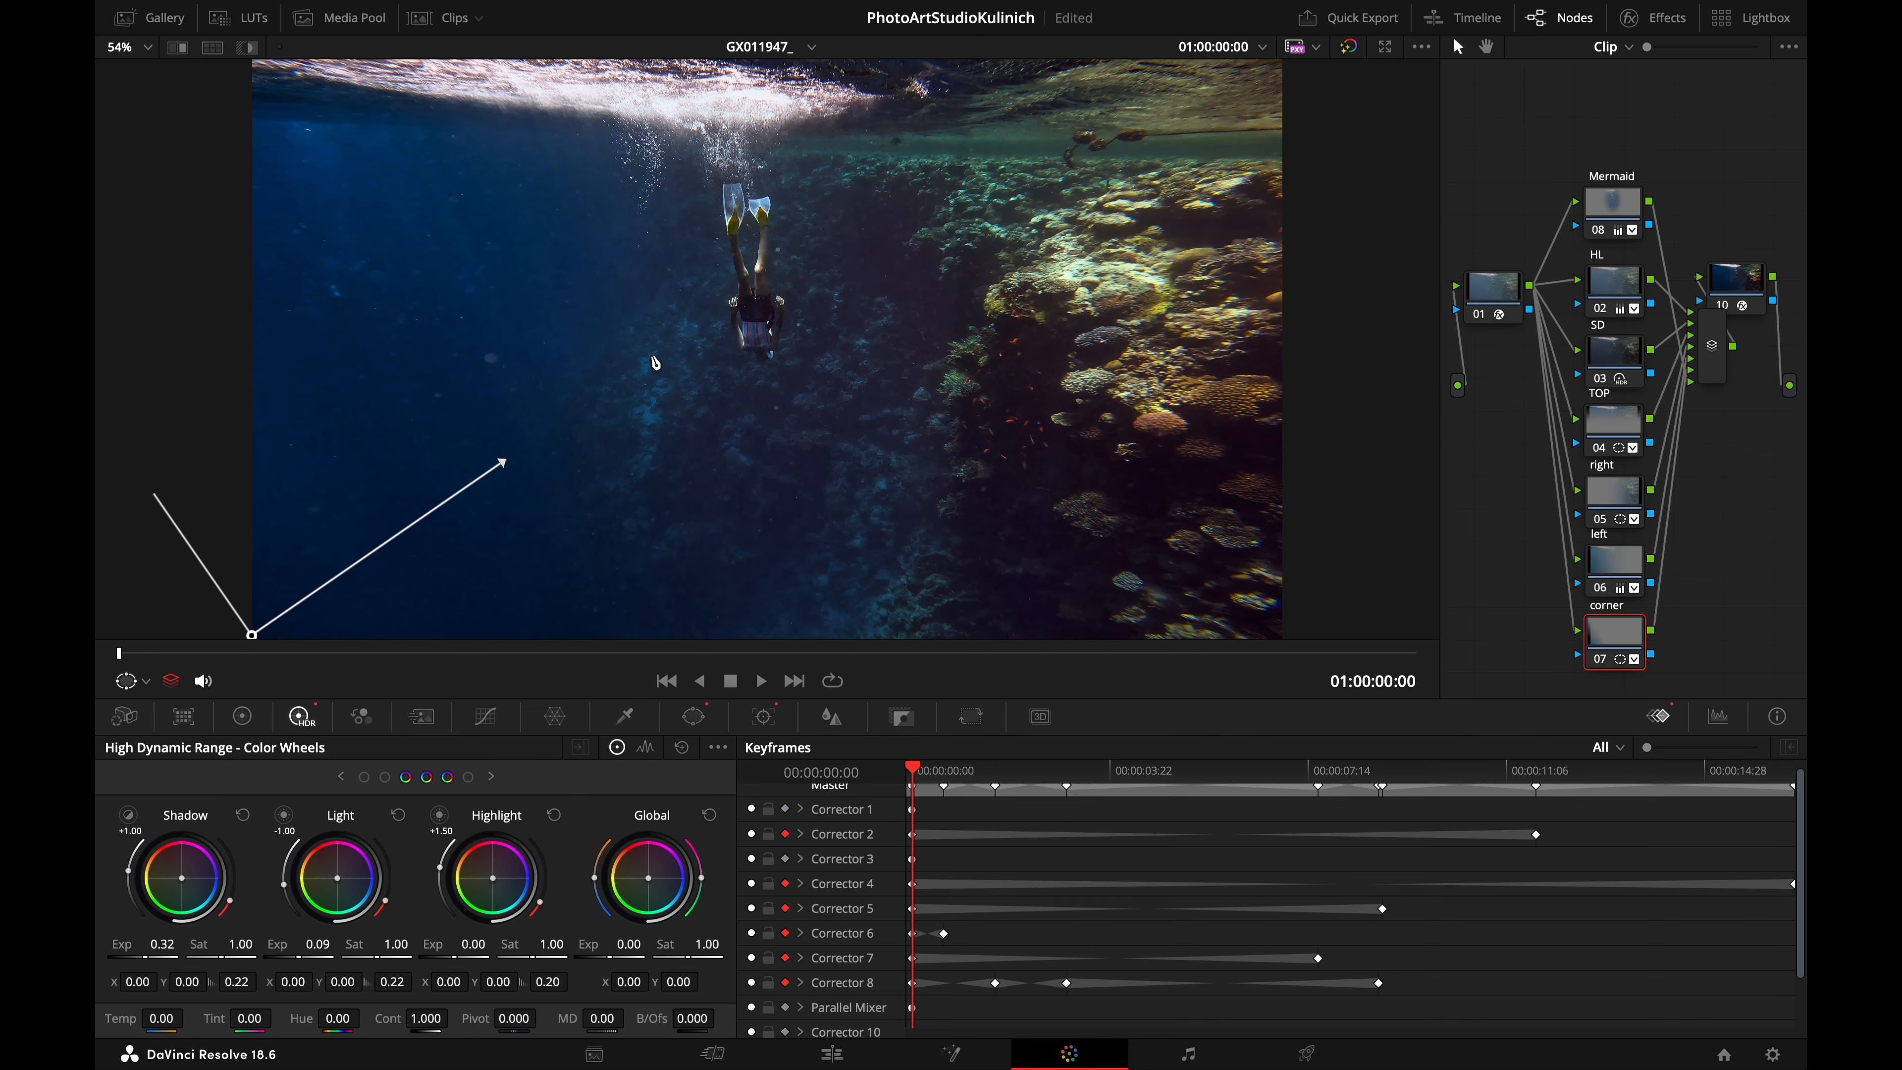
pyautogui.scroll(-5, 655, 362)
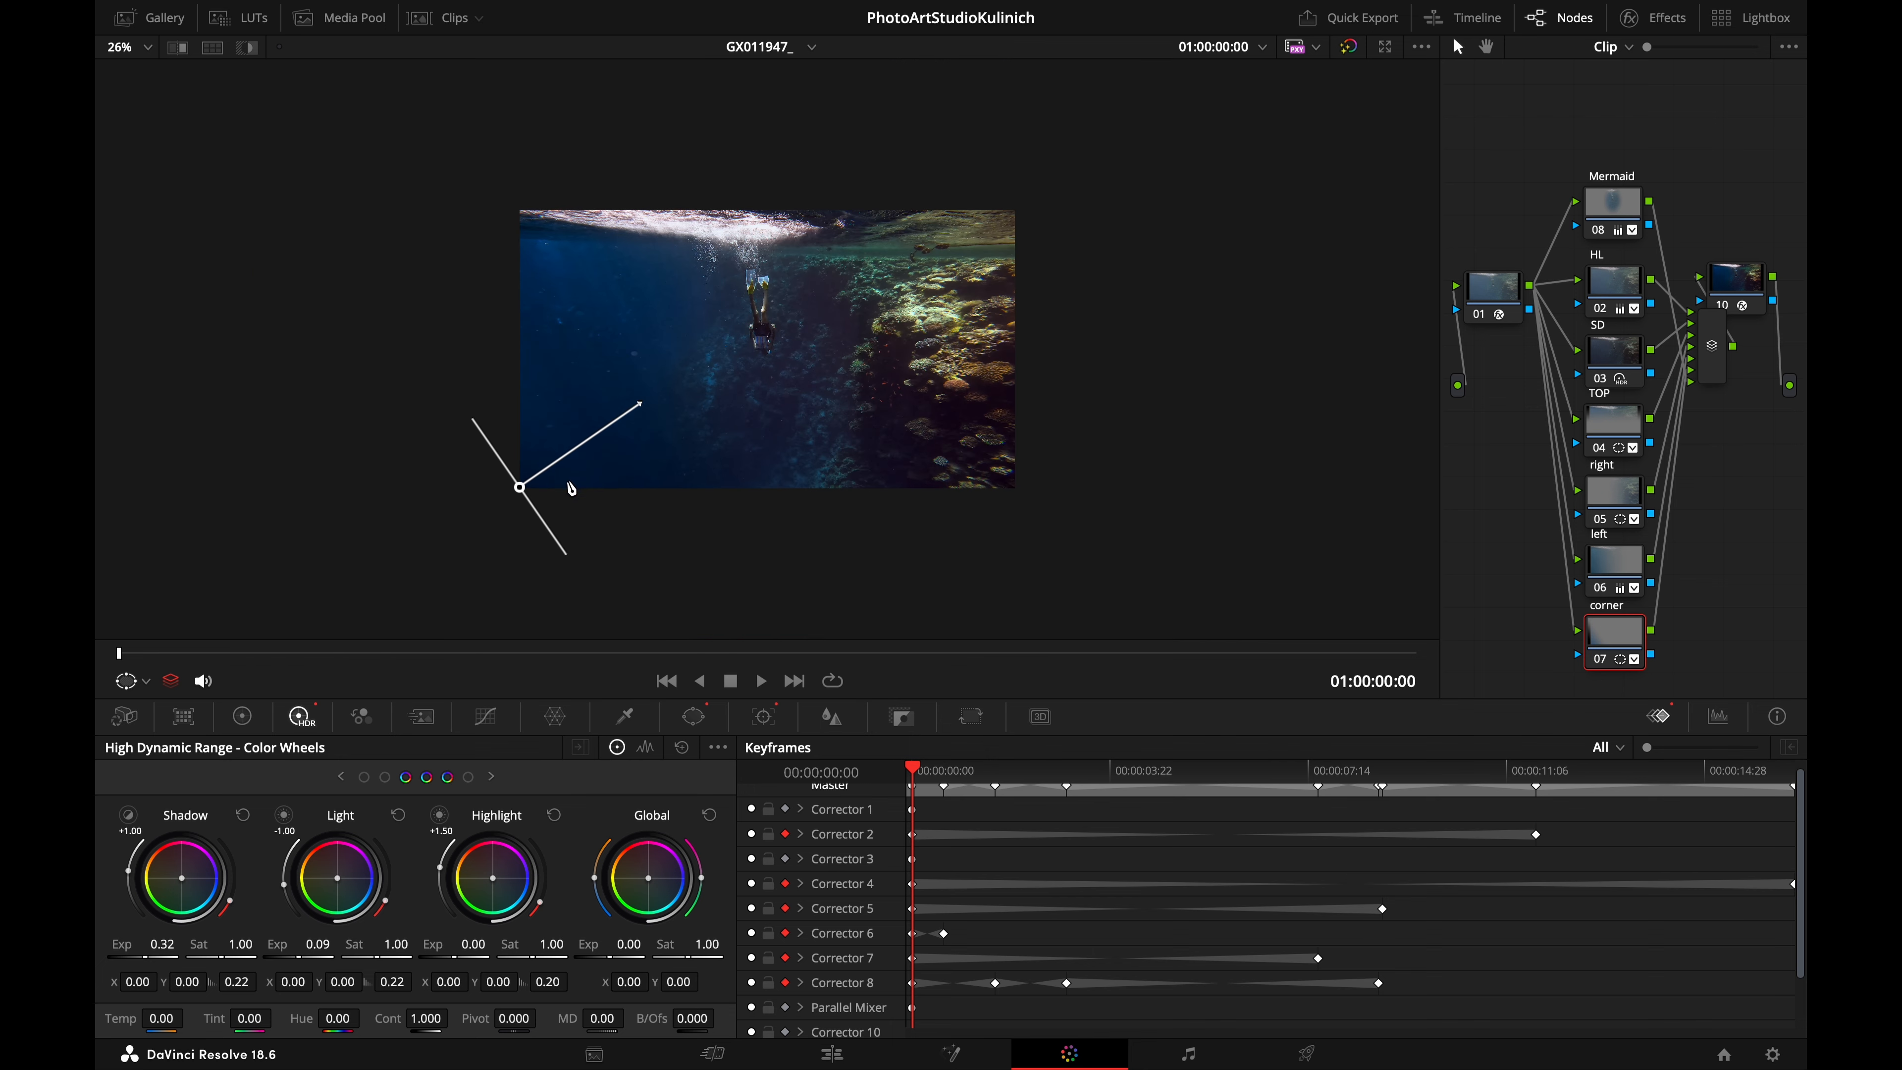
pyautogui.press('space')
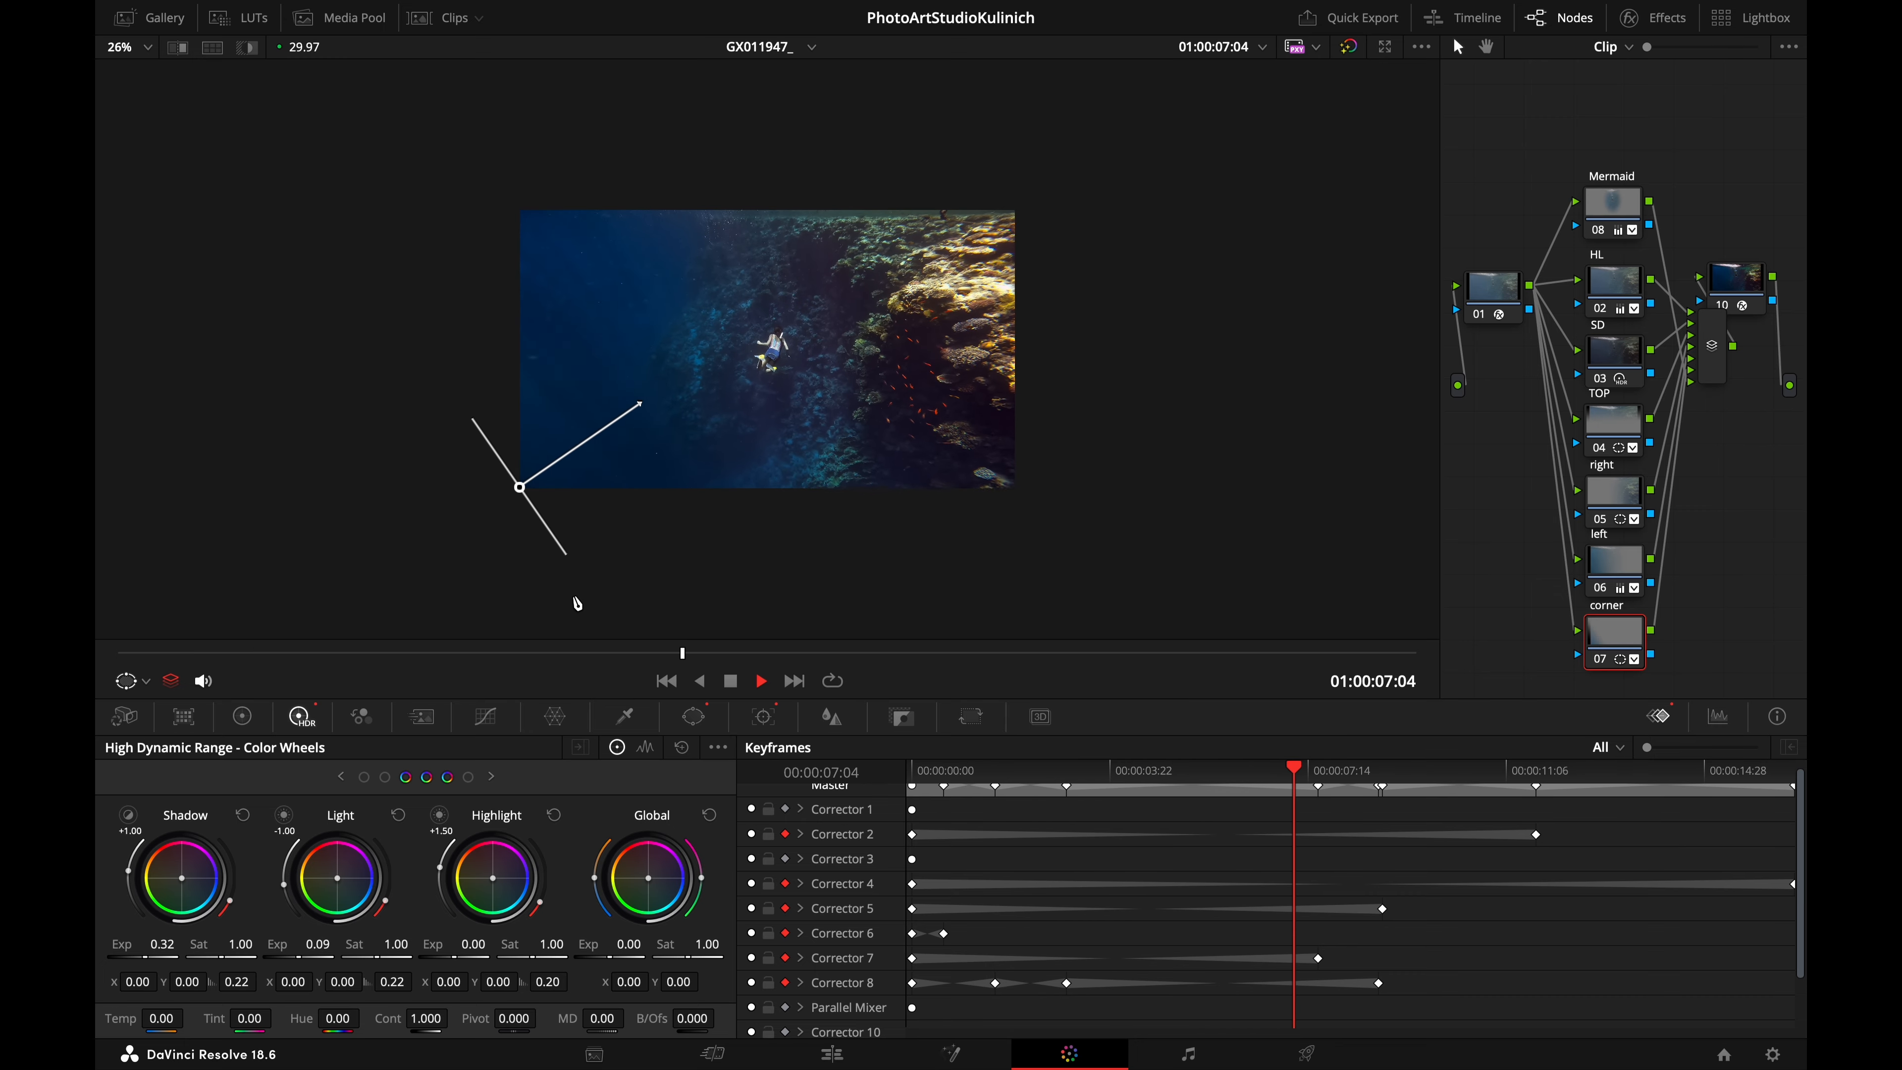
pyautogui.press('space')
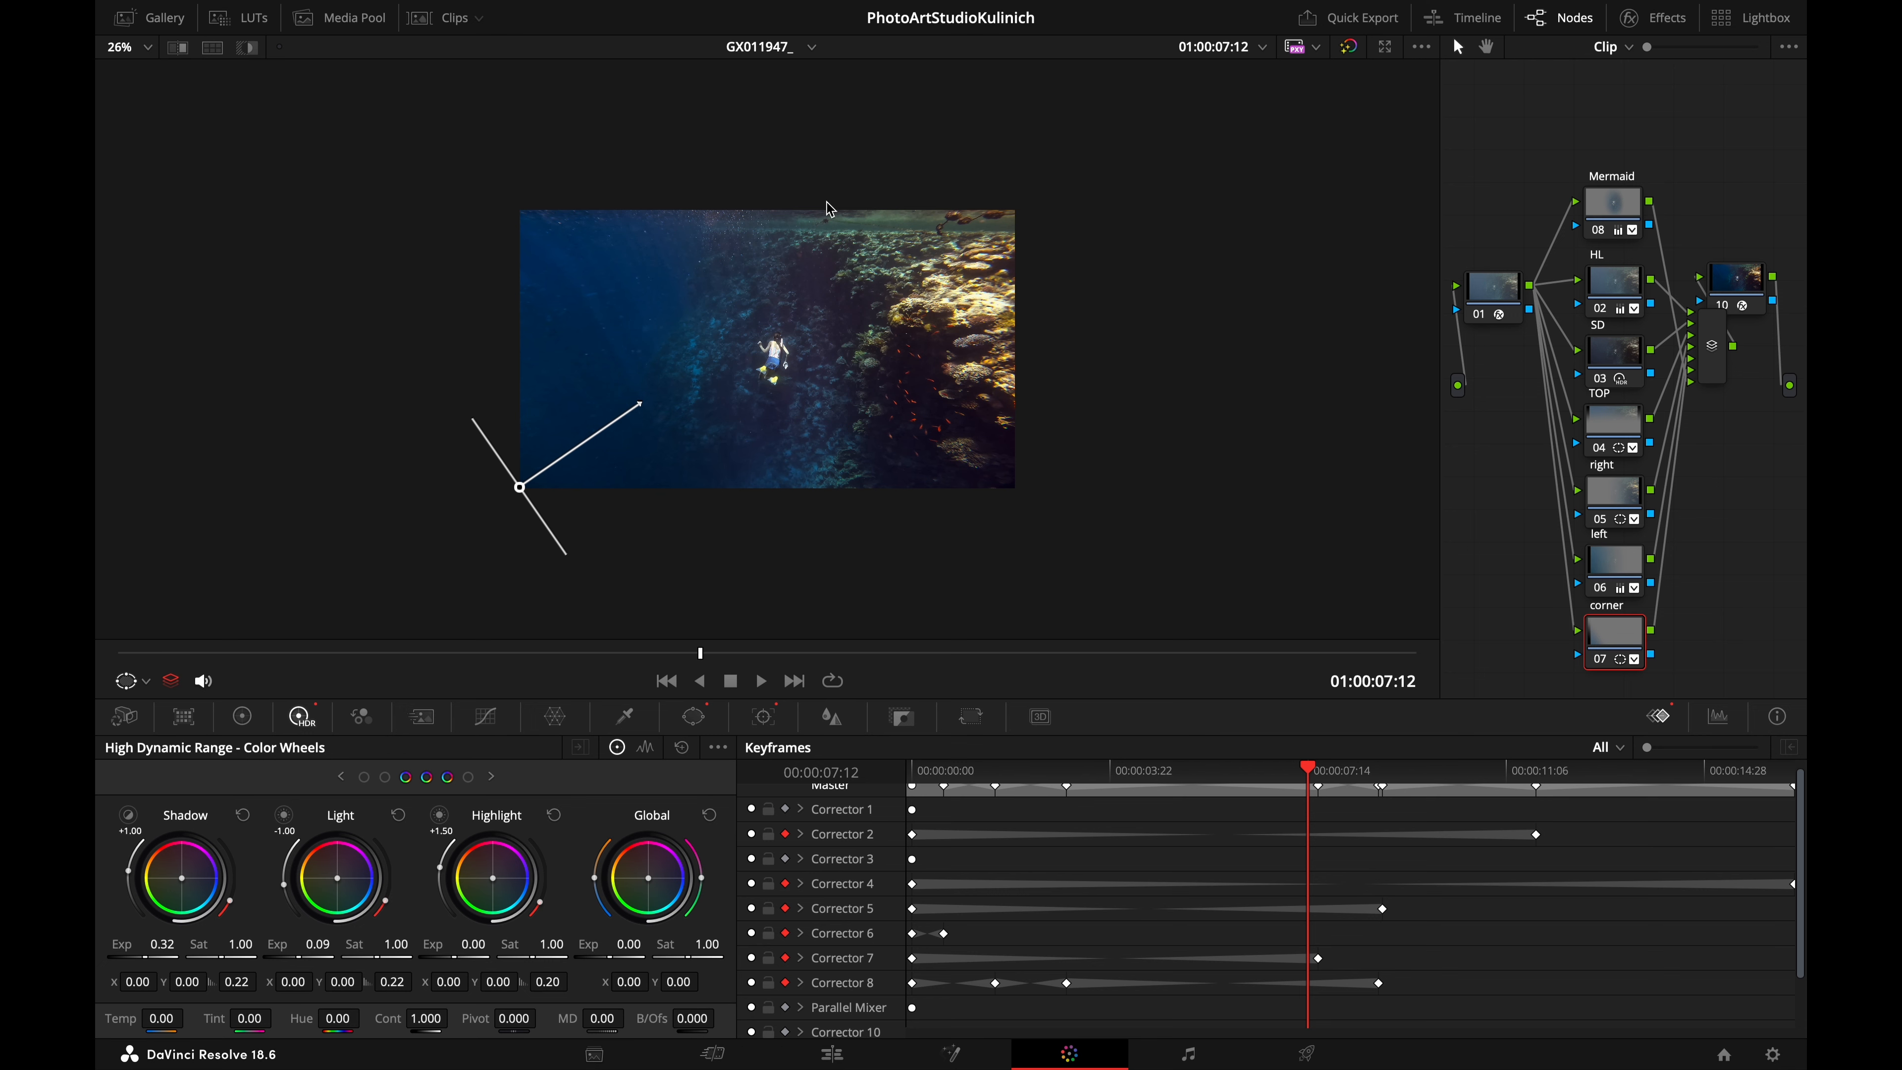
pyautogui.press('Tab')
pyautogui.hotkey('shift', 'z')
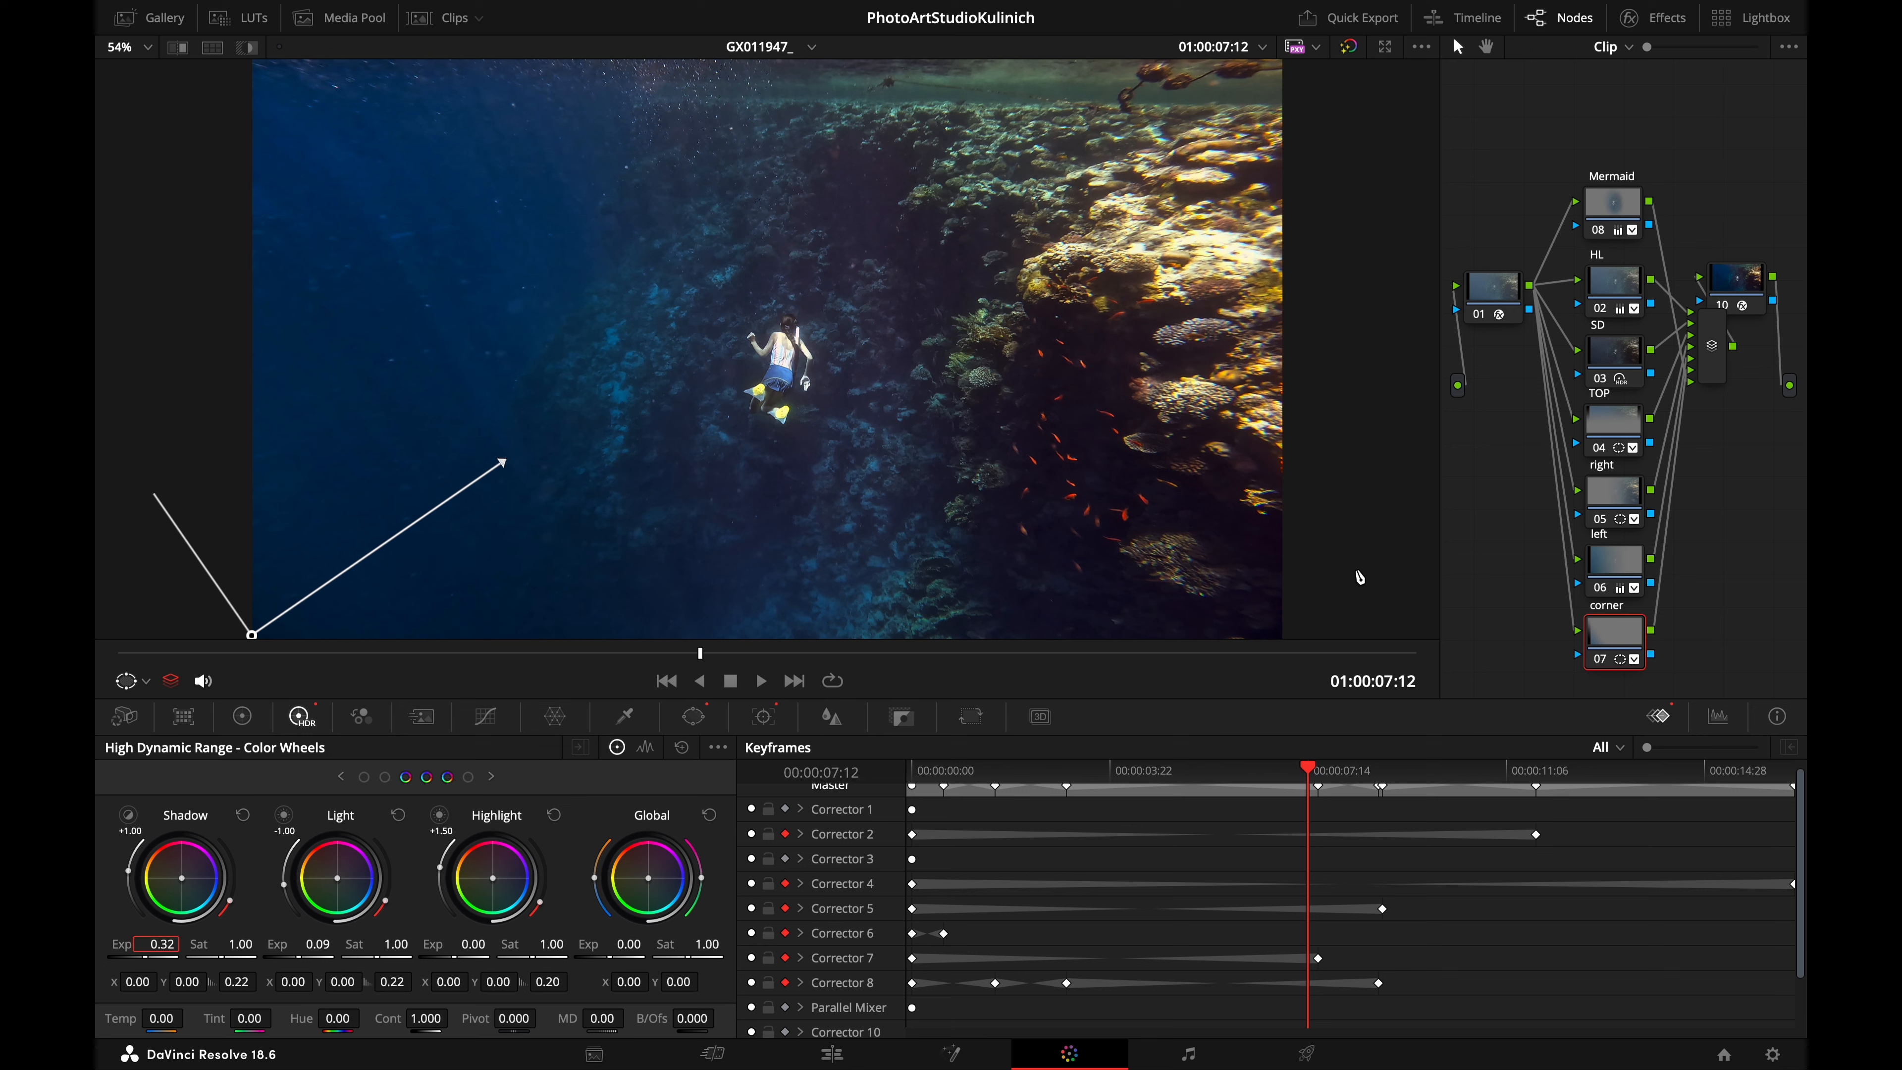
# Add dynamic keyframes to the SD node (Corrector 3) at 01:00:07:12 and 01:00:02:11
pyautogui.click(1610, 350)
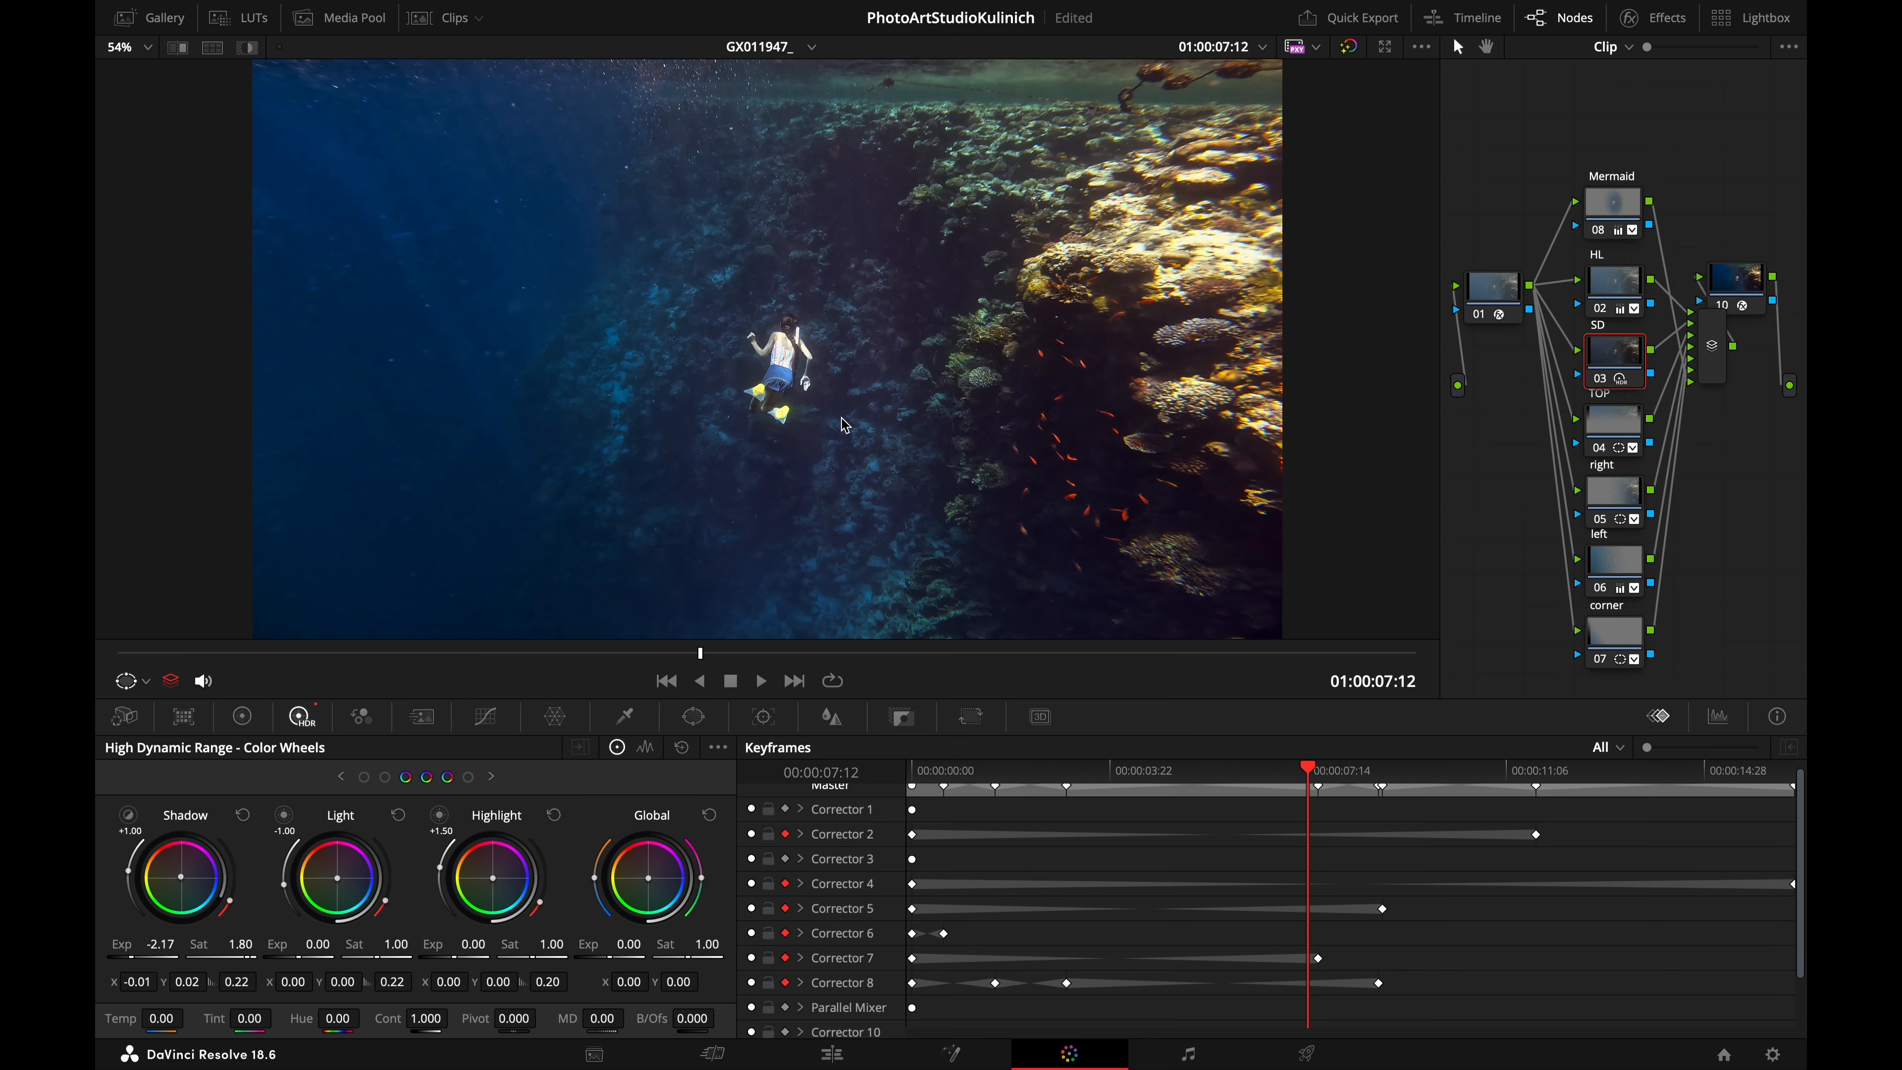
pyautogui.scroll(-1, 846, 425)
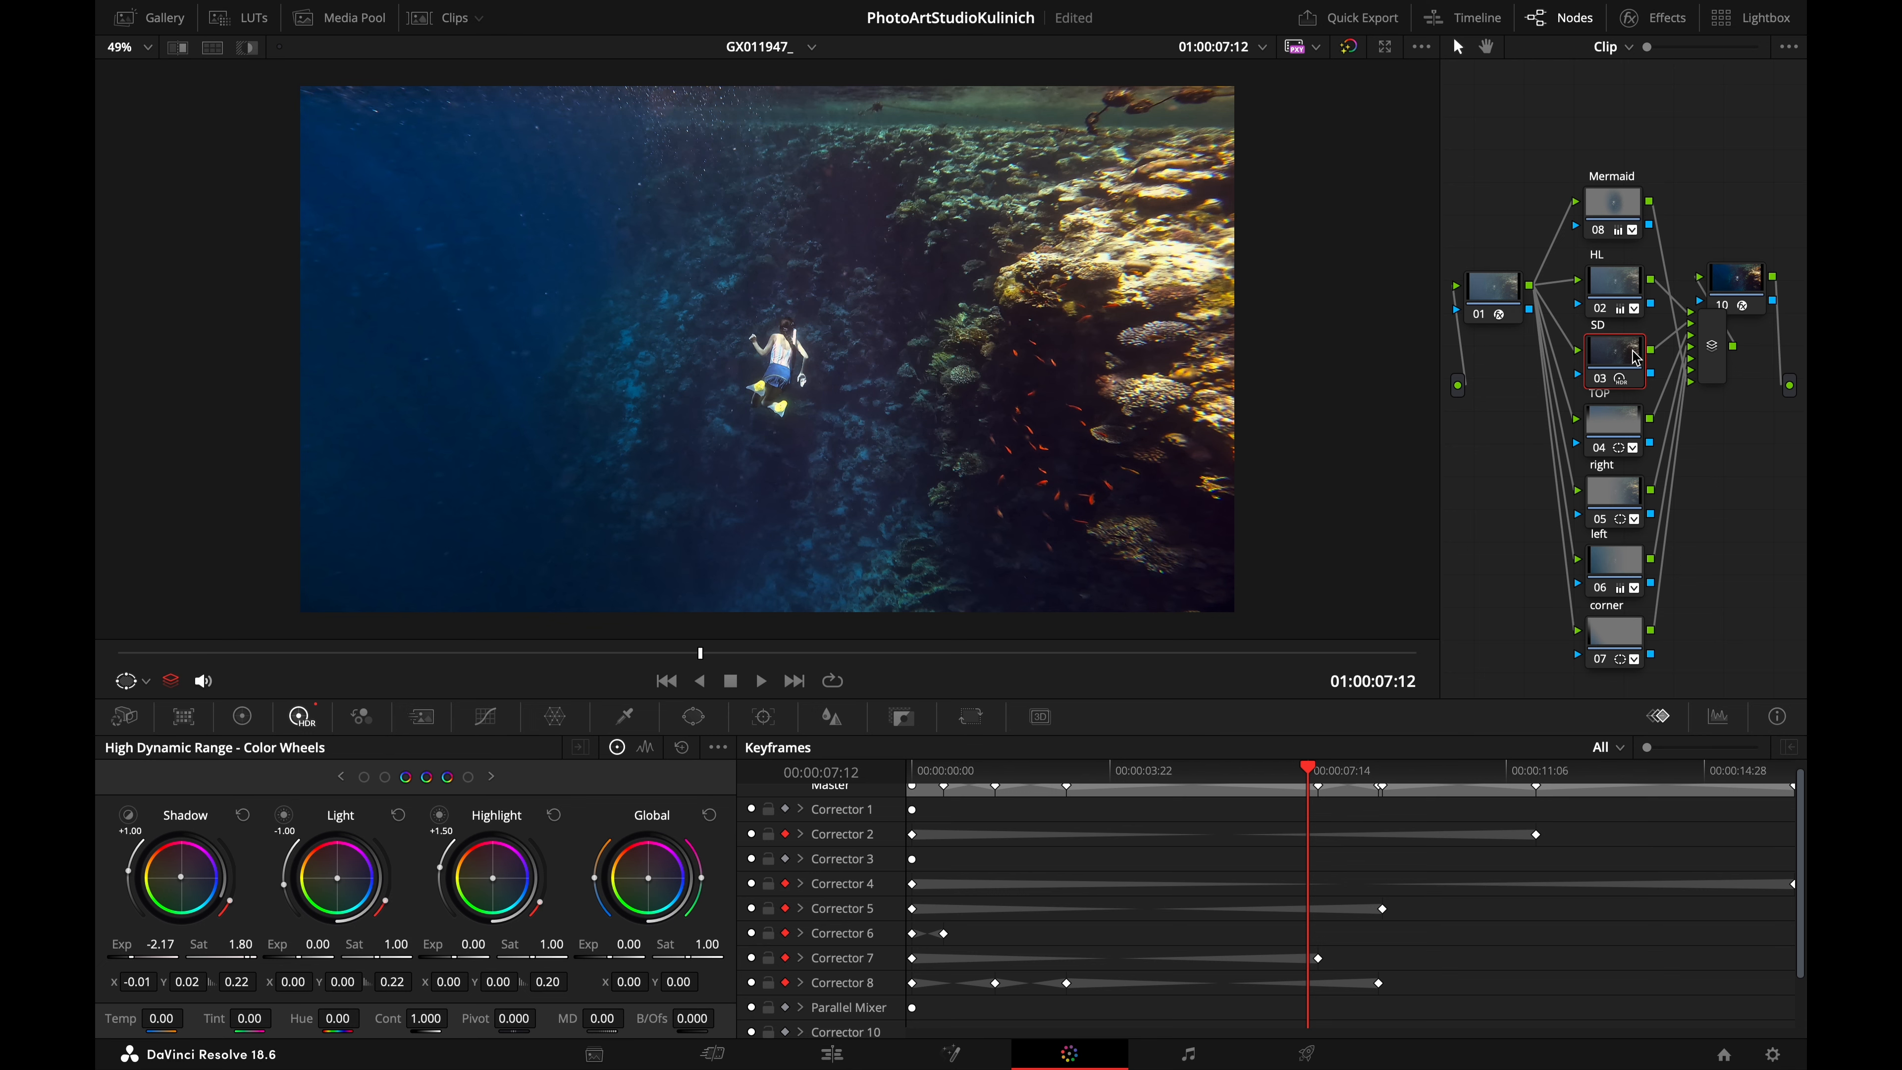
pyautogui.click(785, 858)
pyautogui.rightClick(916, 869)
pyautogui.click(973, 677)
pyautogui.moveTo(1309, 771); pyautogui.dragTo(1043, 809)
pyautogui.rightClick(1038, 863)
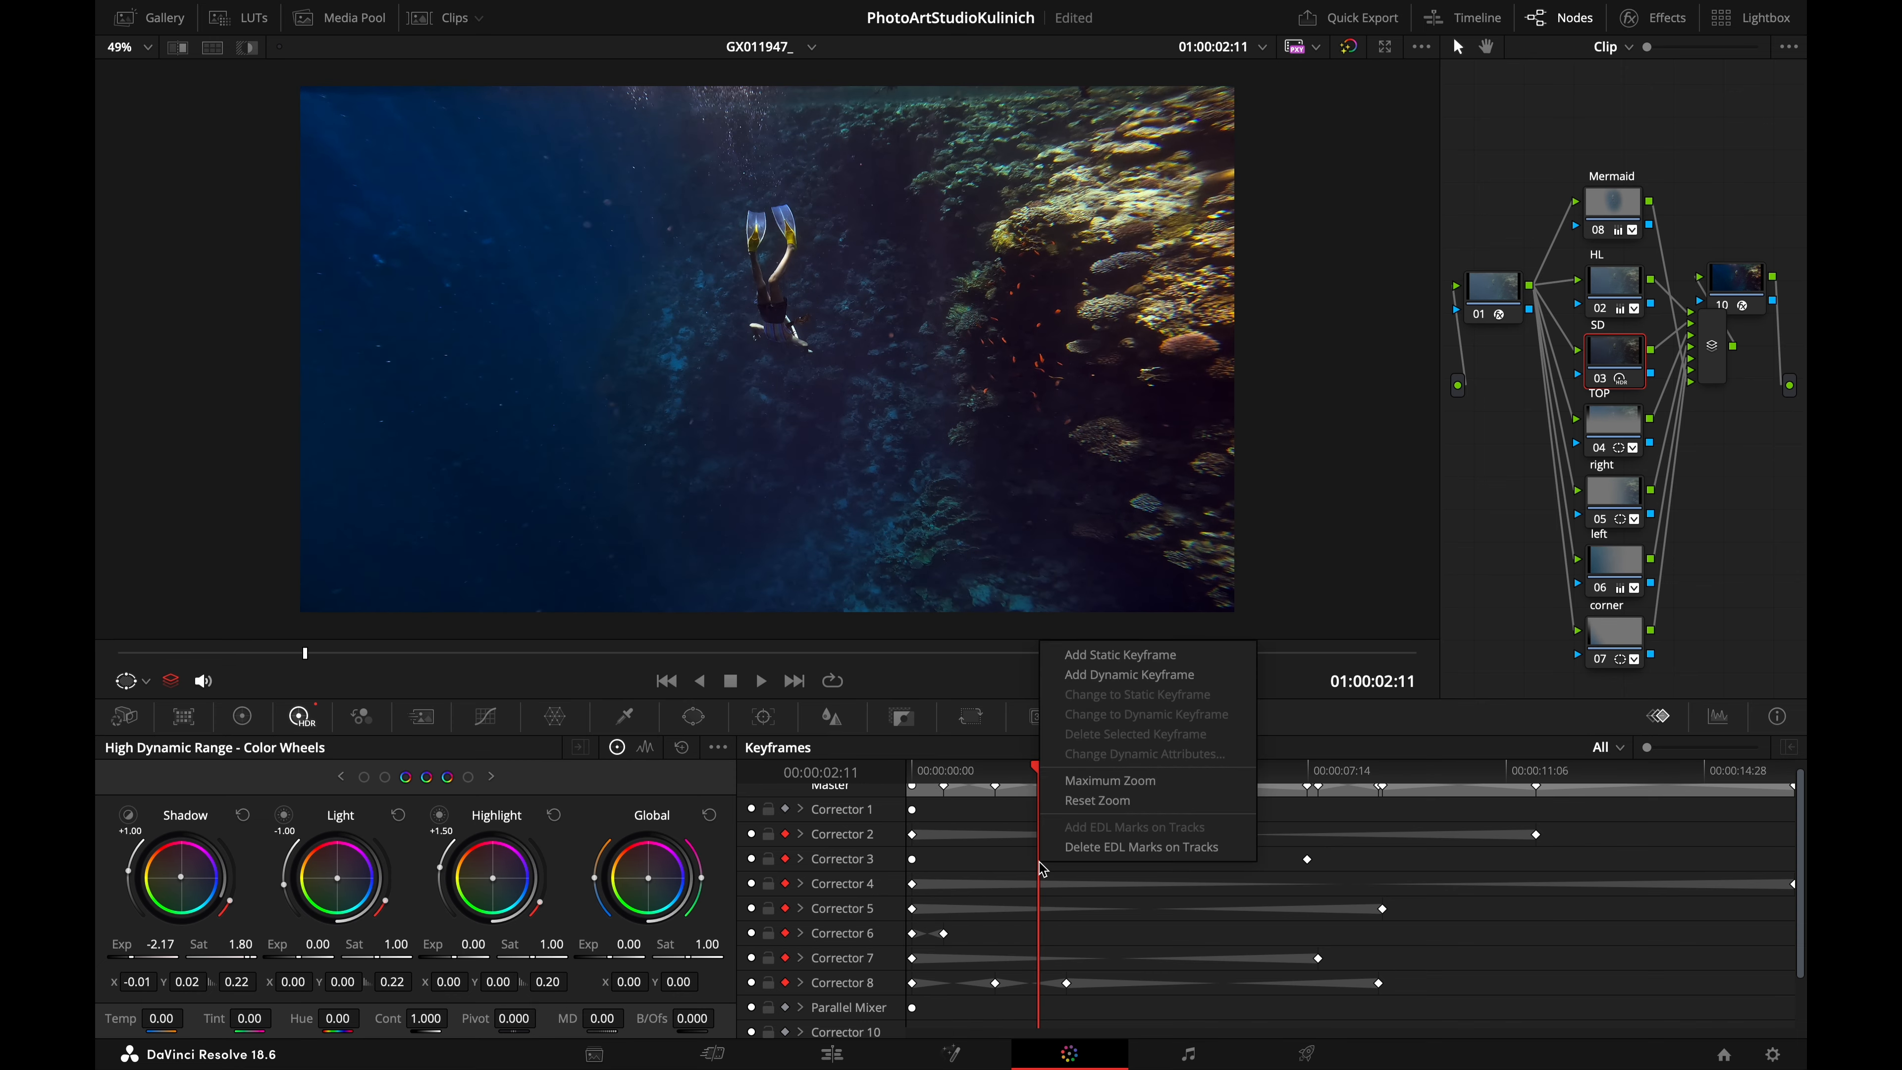
pyautogui.click(1129, 674)
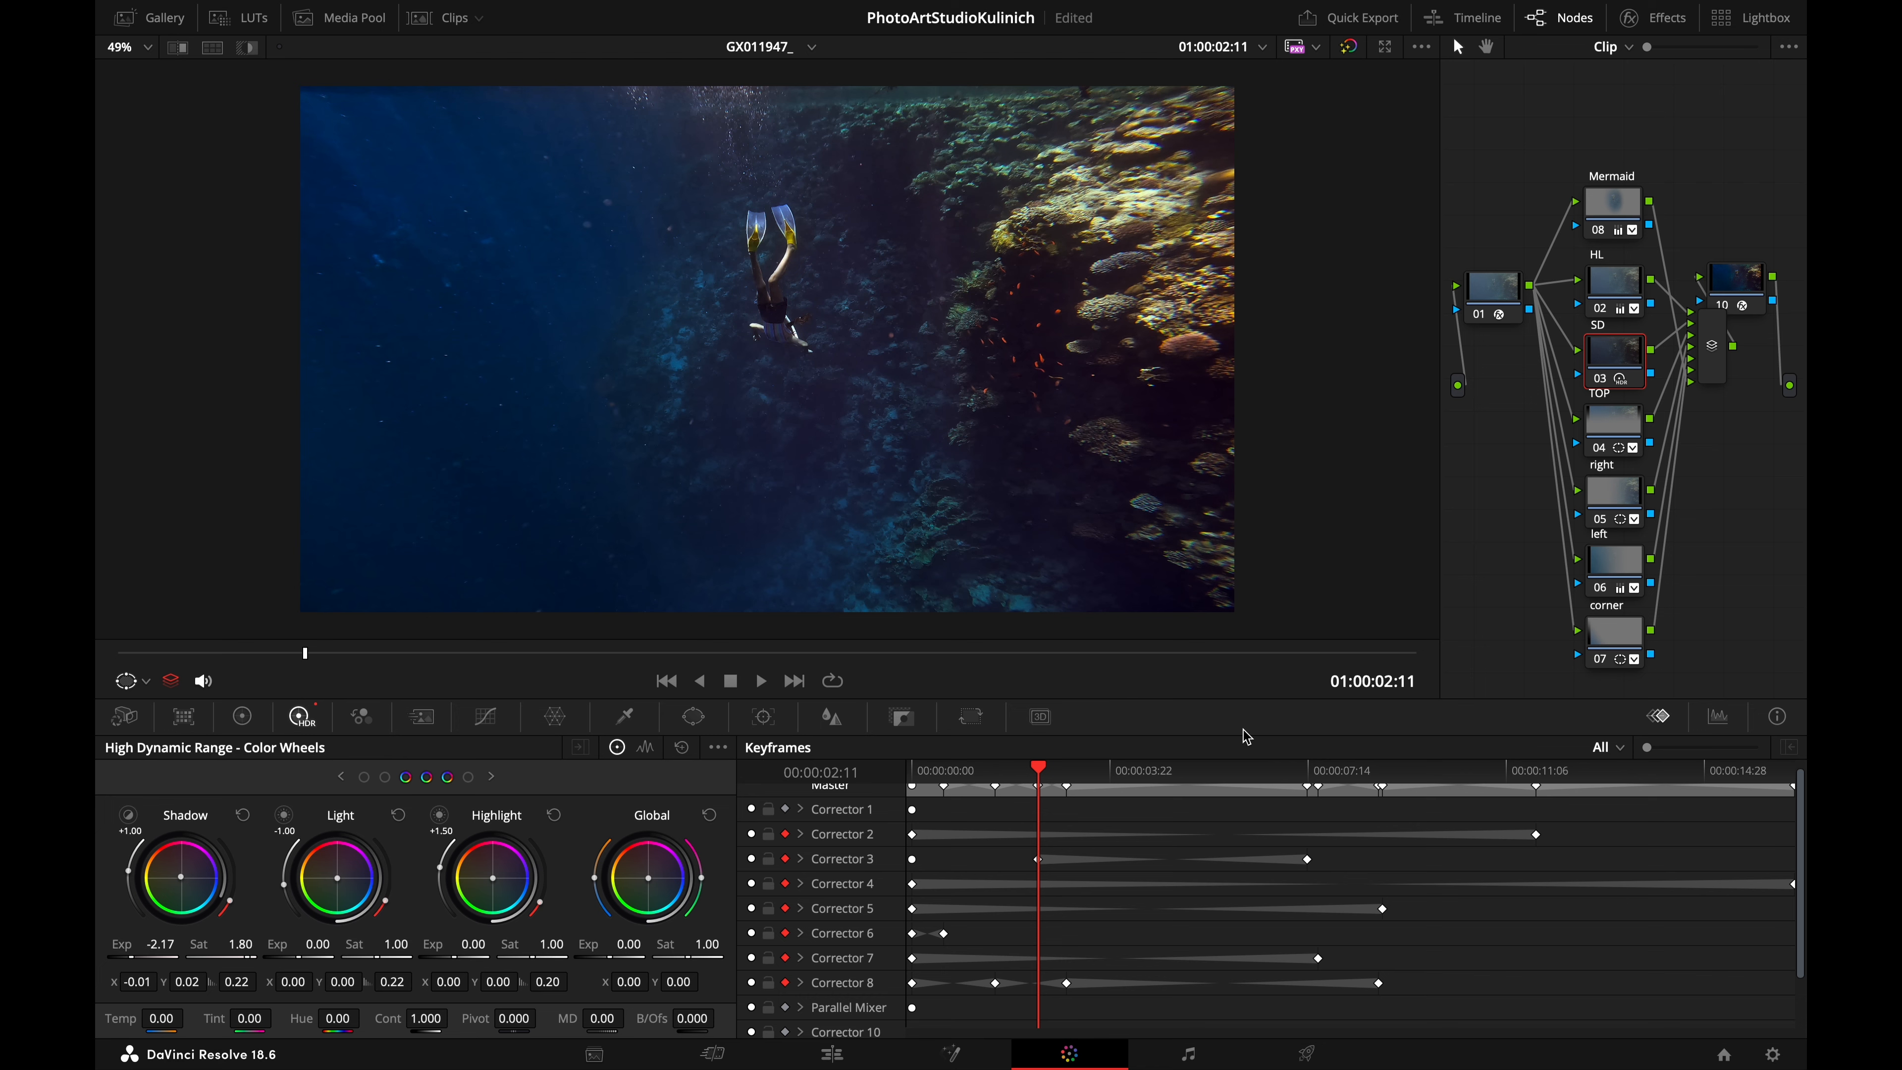
# Place the playhead on the SD node's keyframe at 01:00:07:12 and set the Shadow exposure to -2.44
pyautogui.click(1314, 769)
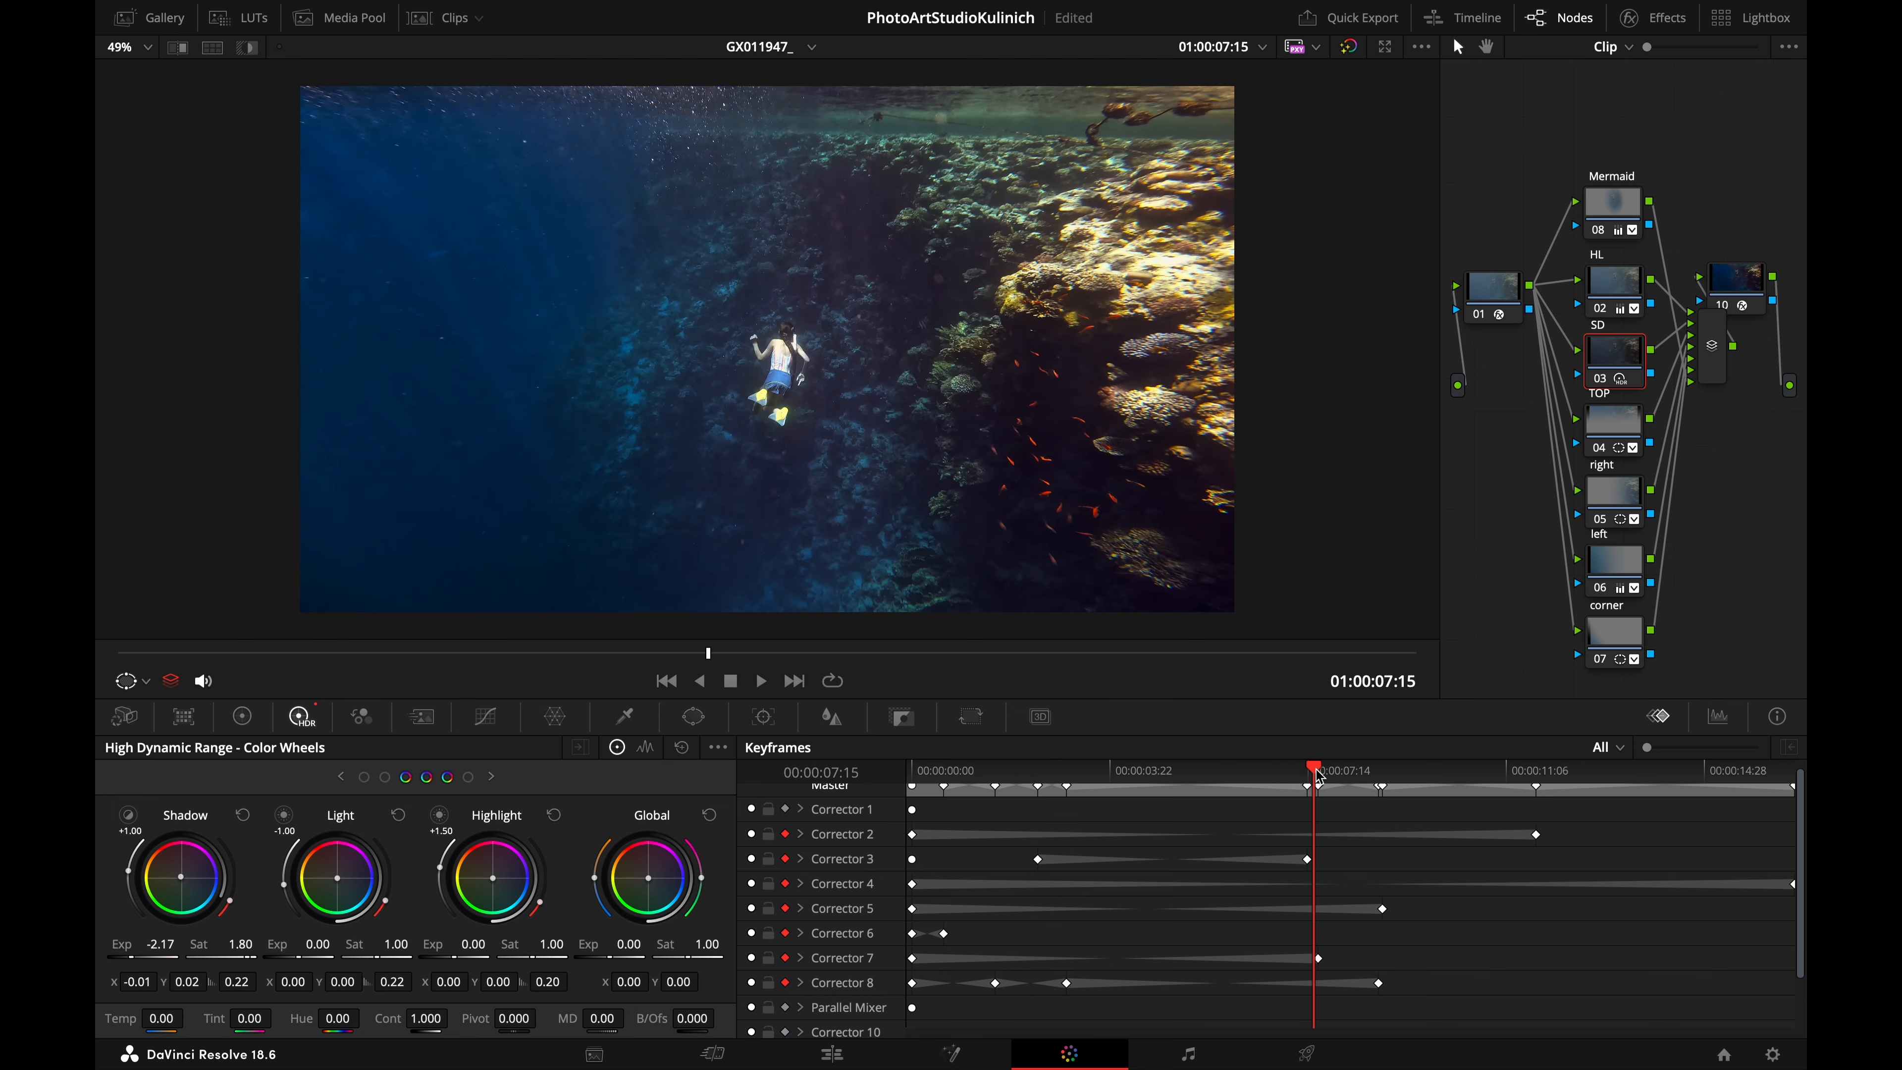
pyautogui.click(1308, 860)
pyautogui.moveTo(1315, 769); pyautogui.dragTo(1308, 768)
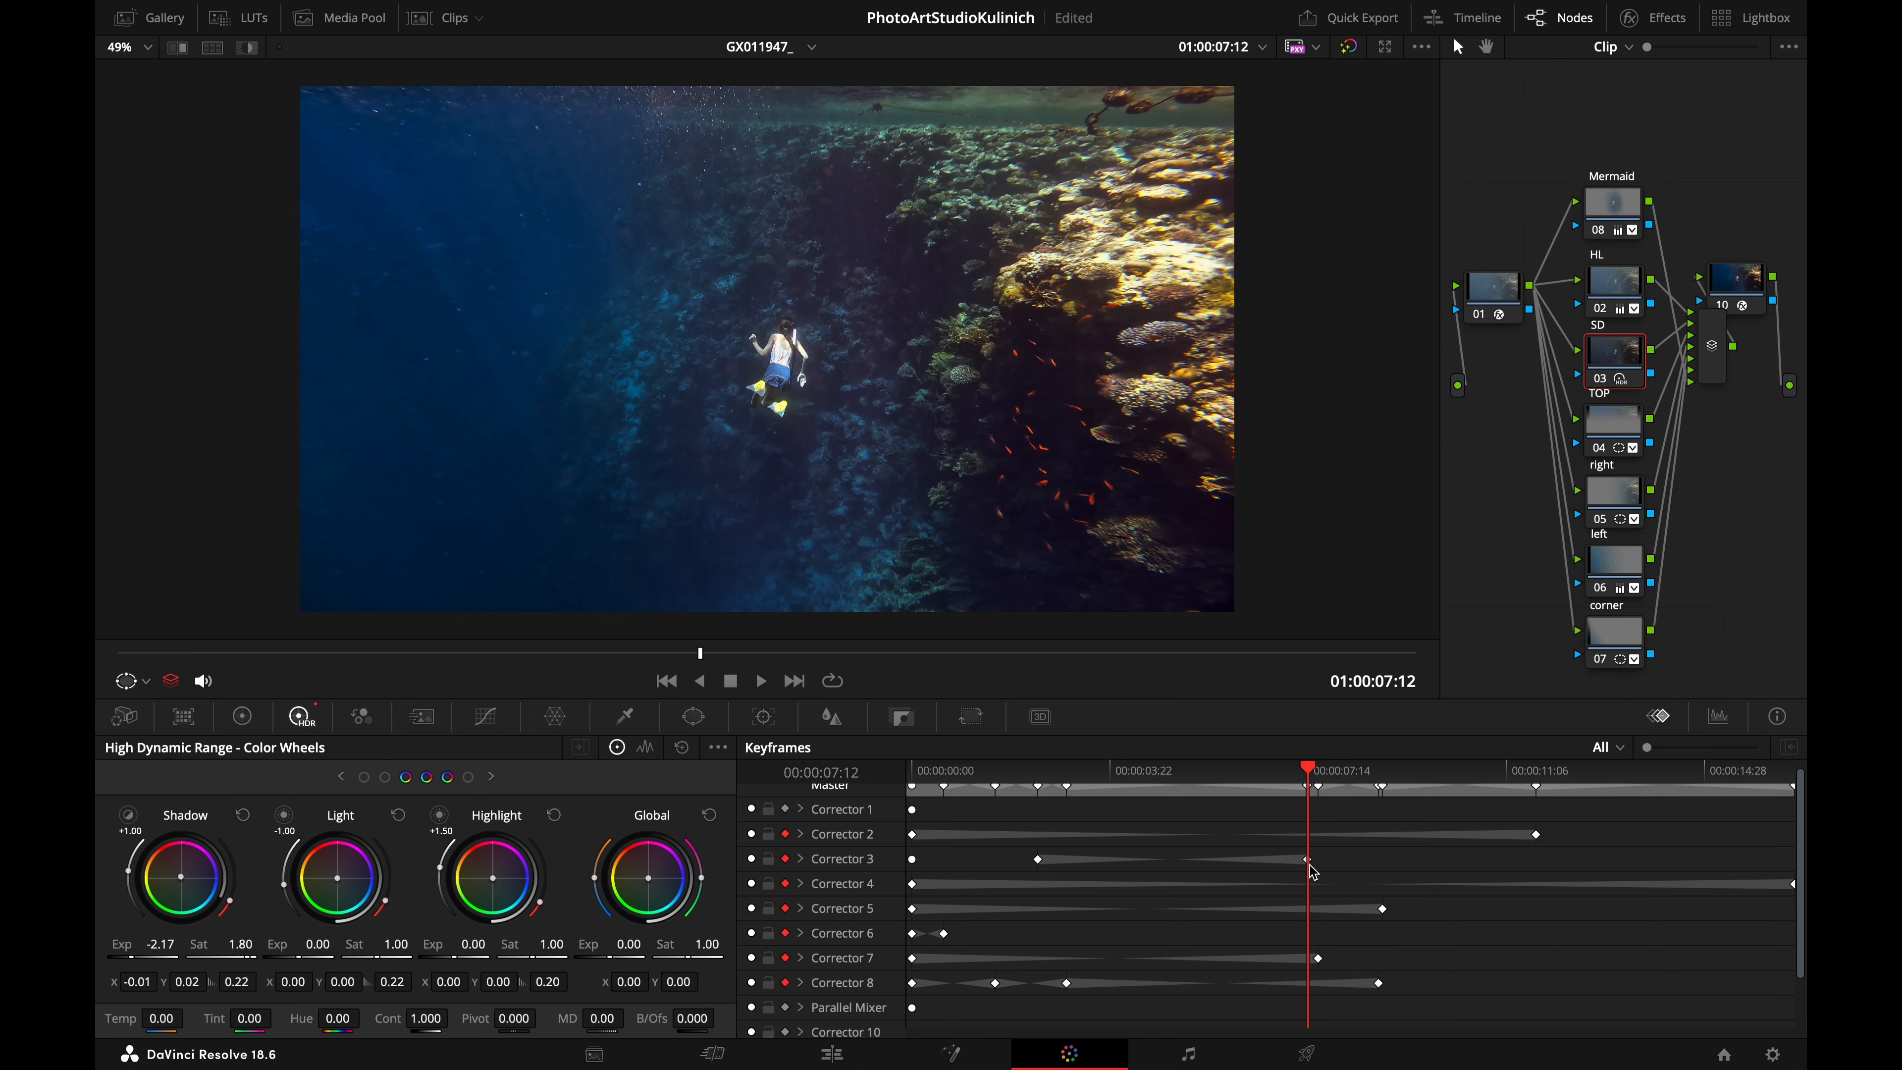
pyautogui.click(1676, 749)
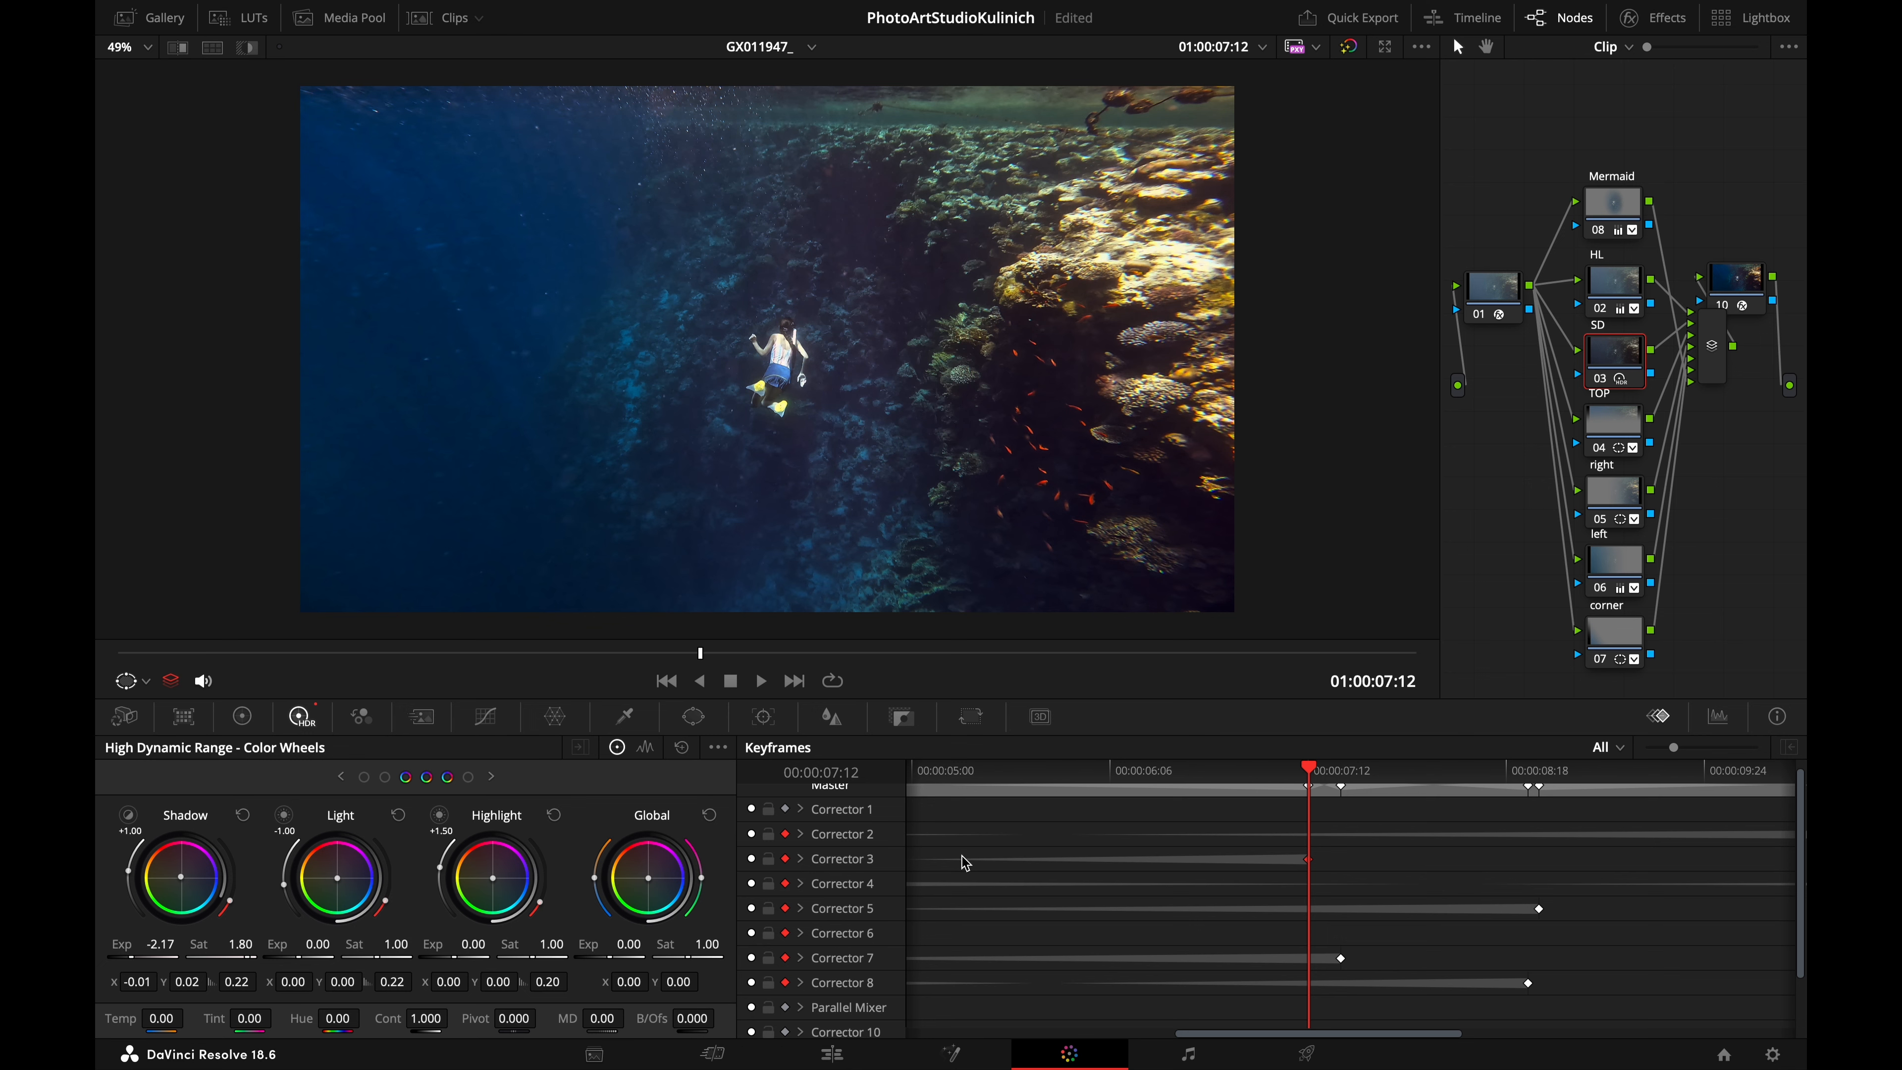
pyautogui.moveTo(160, 945); pyautogui.dragTo(150, 945)
pyautogui.scroll(1, 786, 386)
pyautogui.scroll(3, 786, 386)
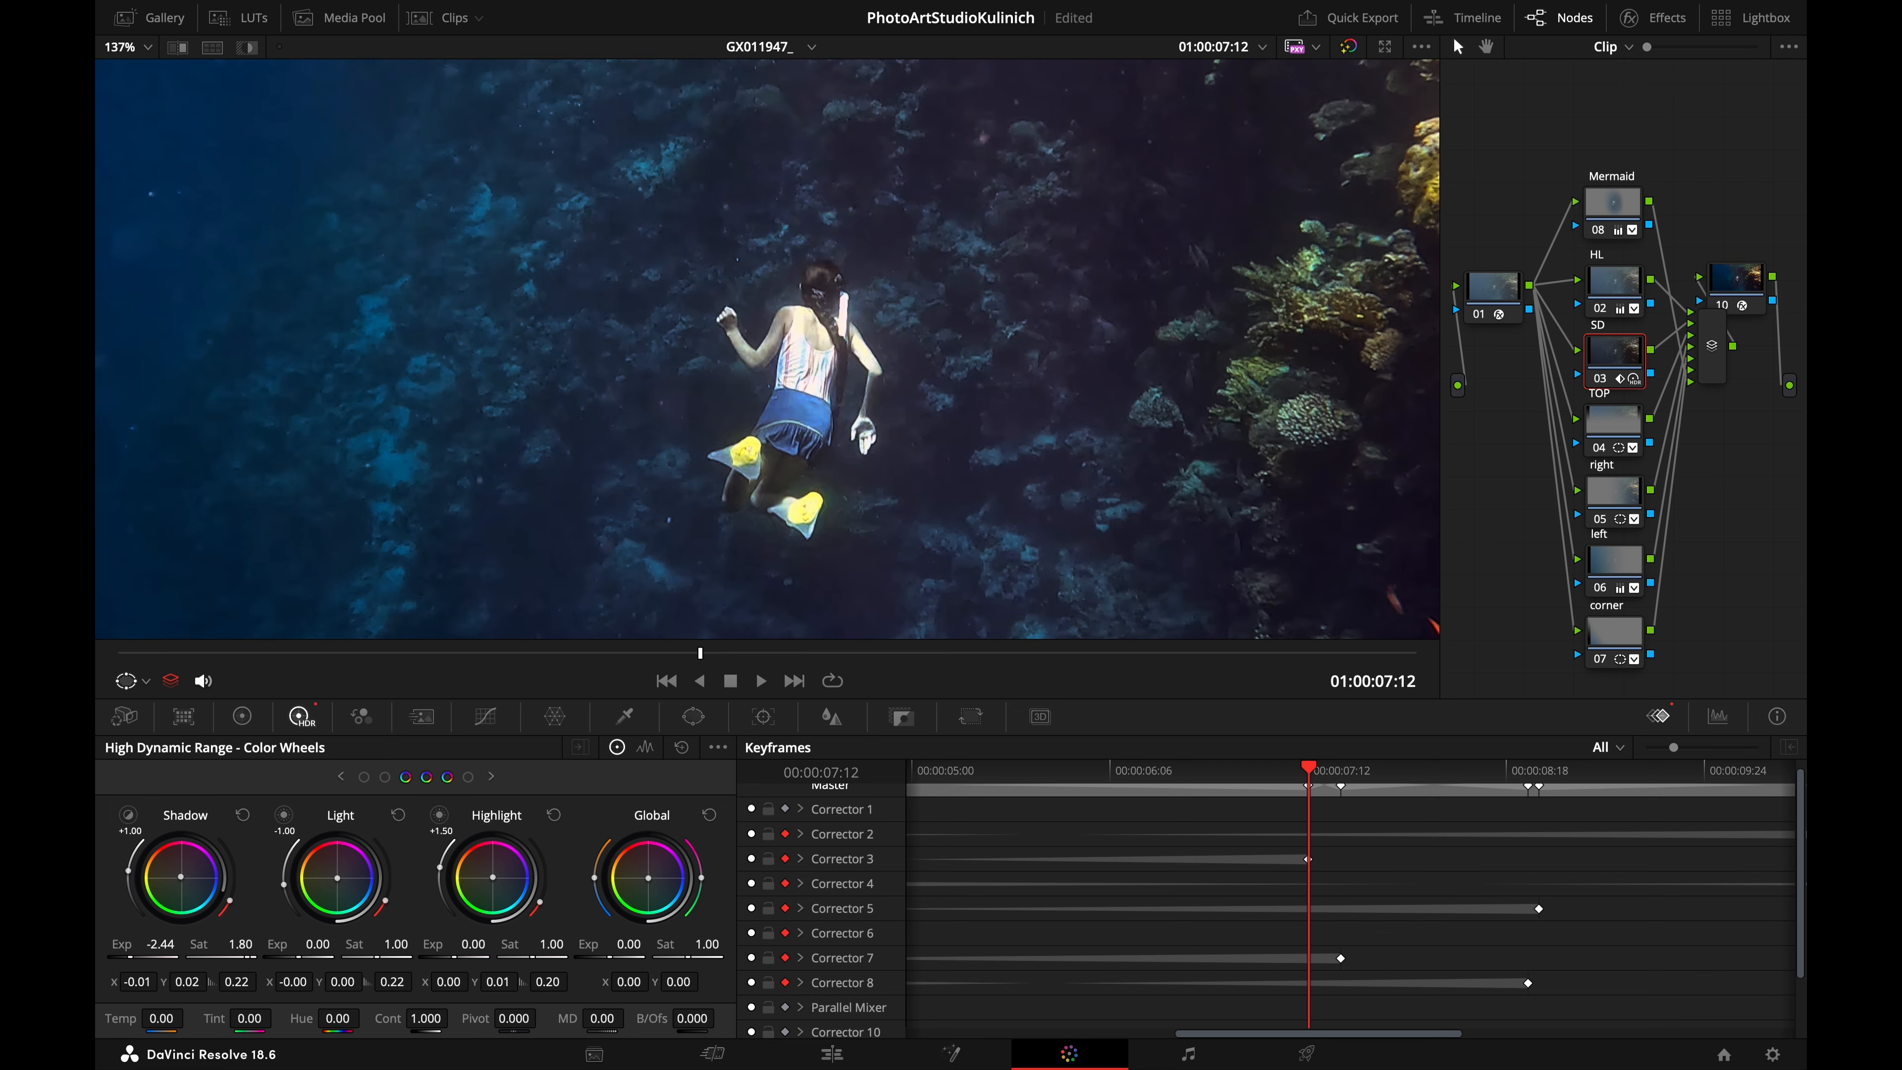
pyautogui.scroll(-5, 722, 482)
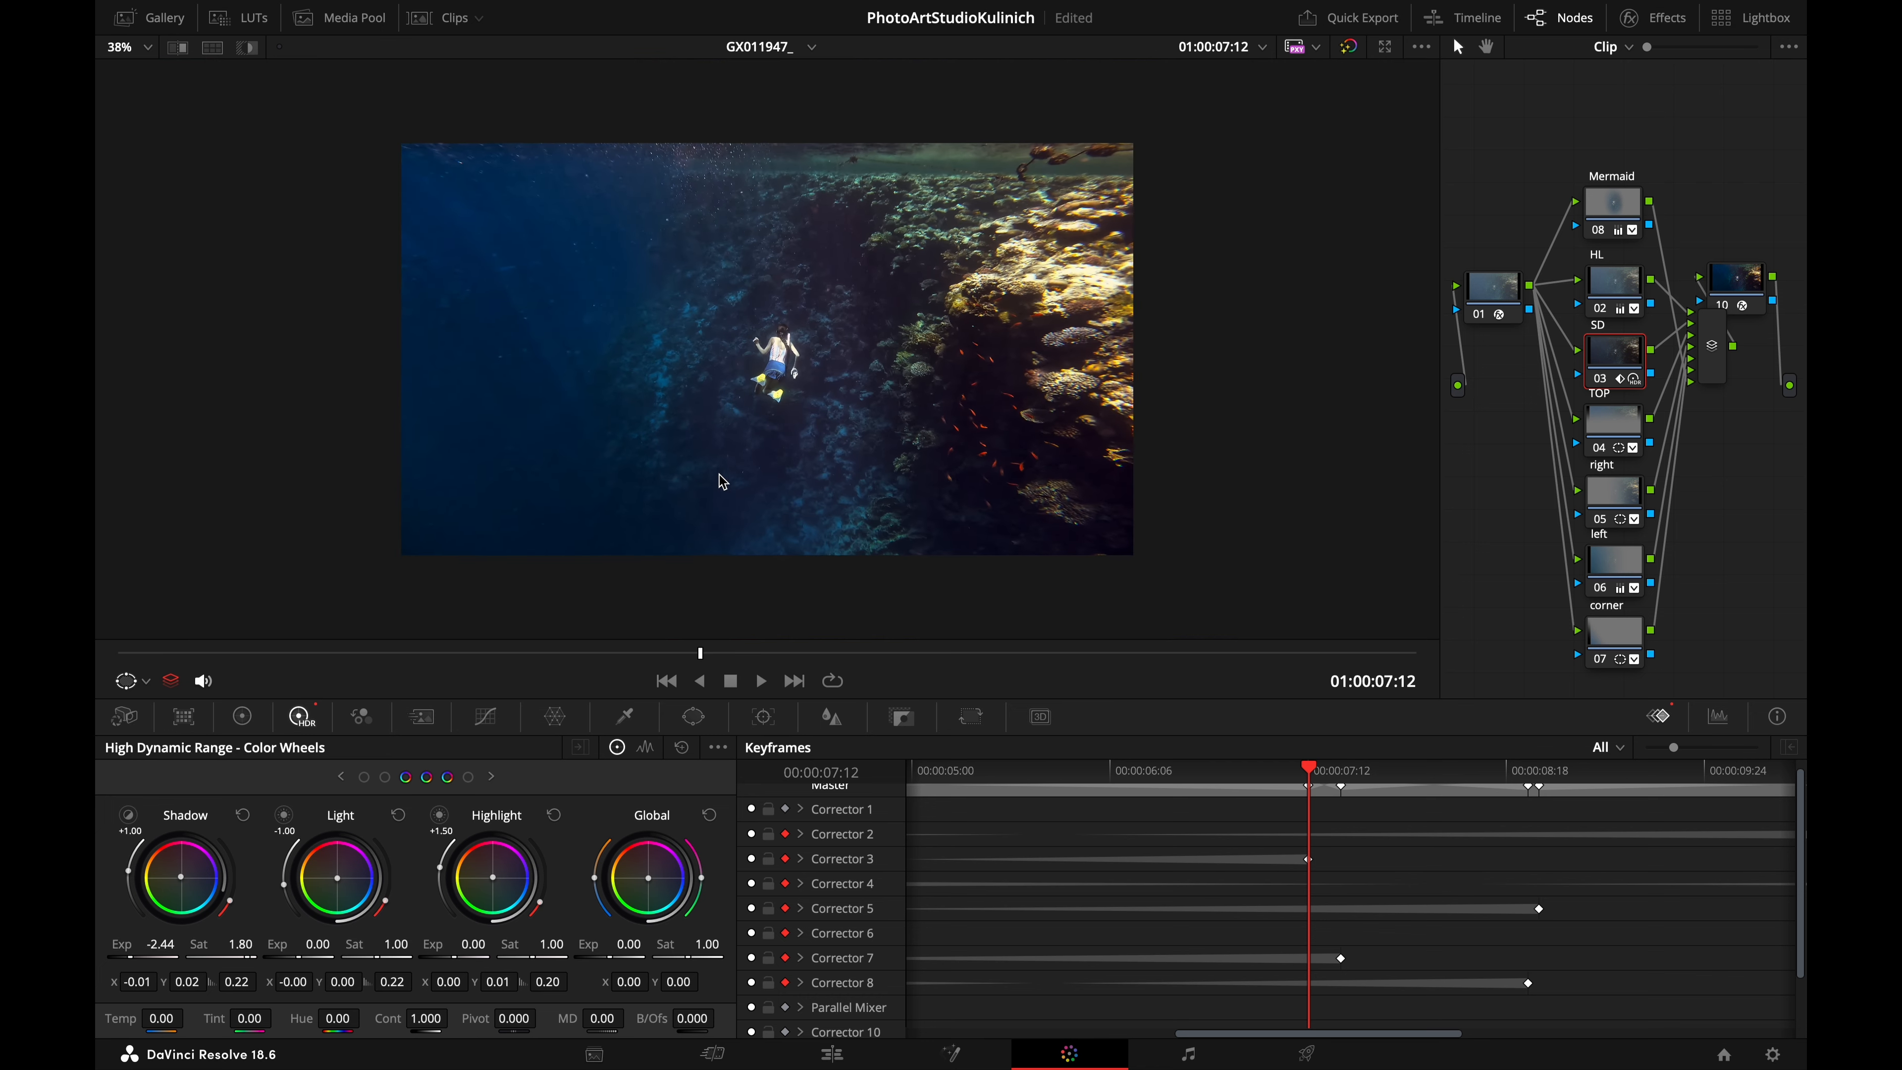
# Try a cooler HDR temperature on the SD node and set it back to 0
pyautogui.scroll(4, 722, 482)
pyautogui.scroll(3, 723, 482)
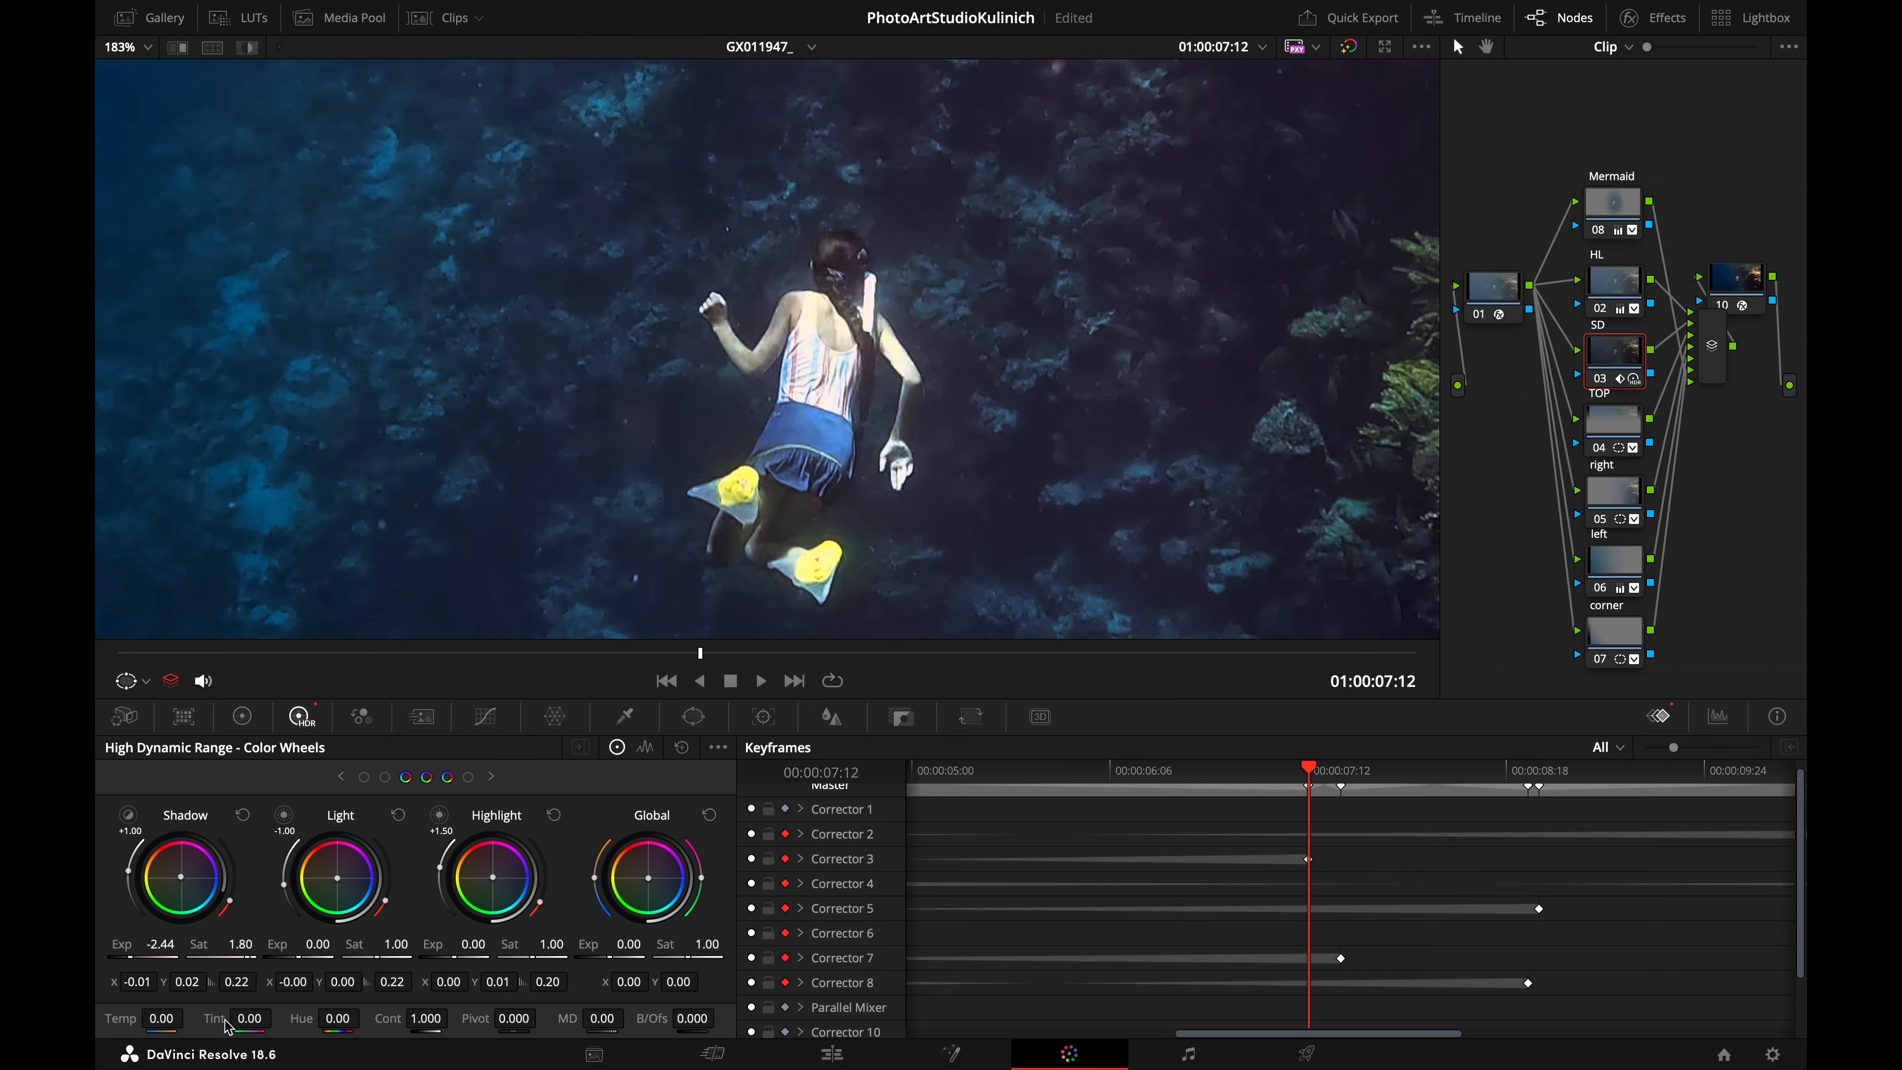
pyautogui.moveTo(161, 1019); pyautogui.dragTo(74, 1019)
pyautogui.click(153, 1019)
pyautogui.write('0')
pyautogui.press('Return')
# Examine the diver's skin and swimsuit up close and play the clip on from 01:00:07:12
pyautogui.scroll(-5, 921, 315)
pyautogui.scroll(10, 921, 315)
pyautogui.scroll(-10, 921, 320)
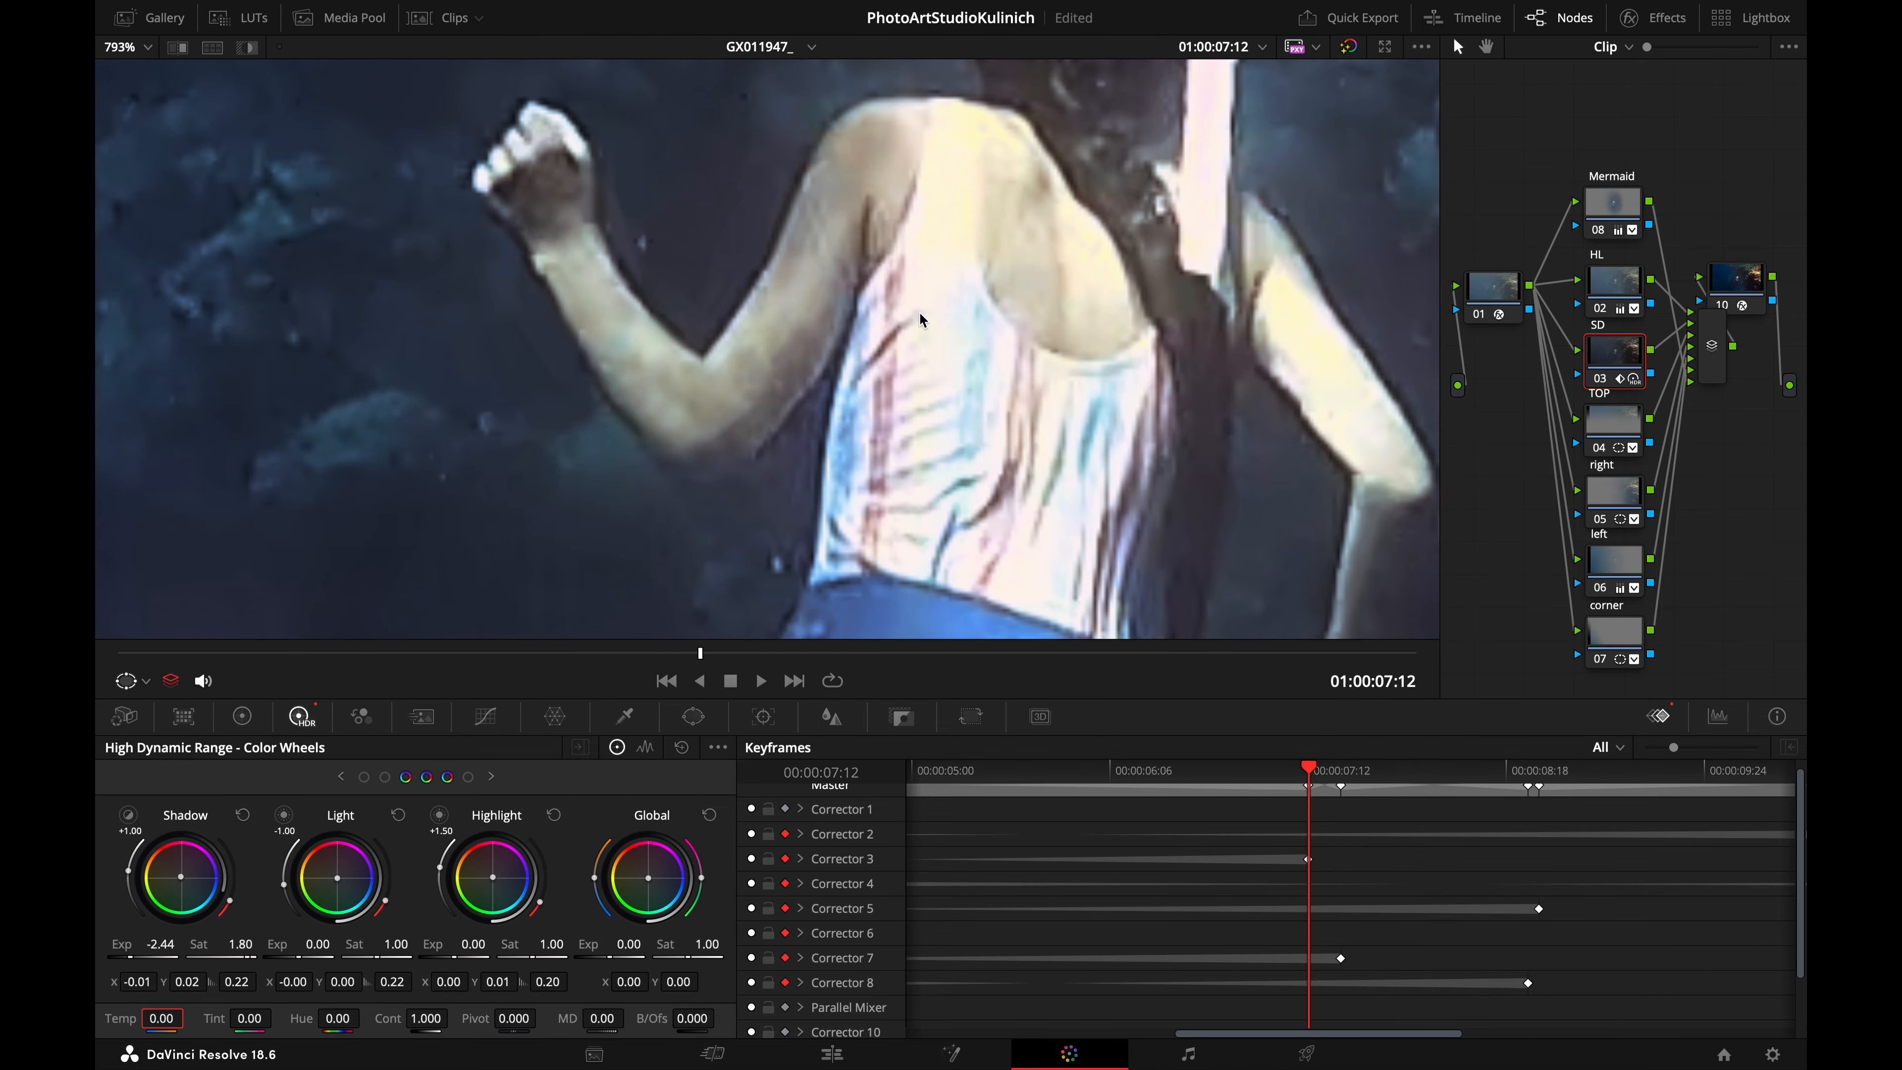
pyautogui.press('space')
pyautogui.press('space')
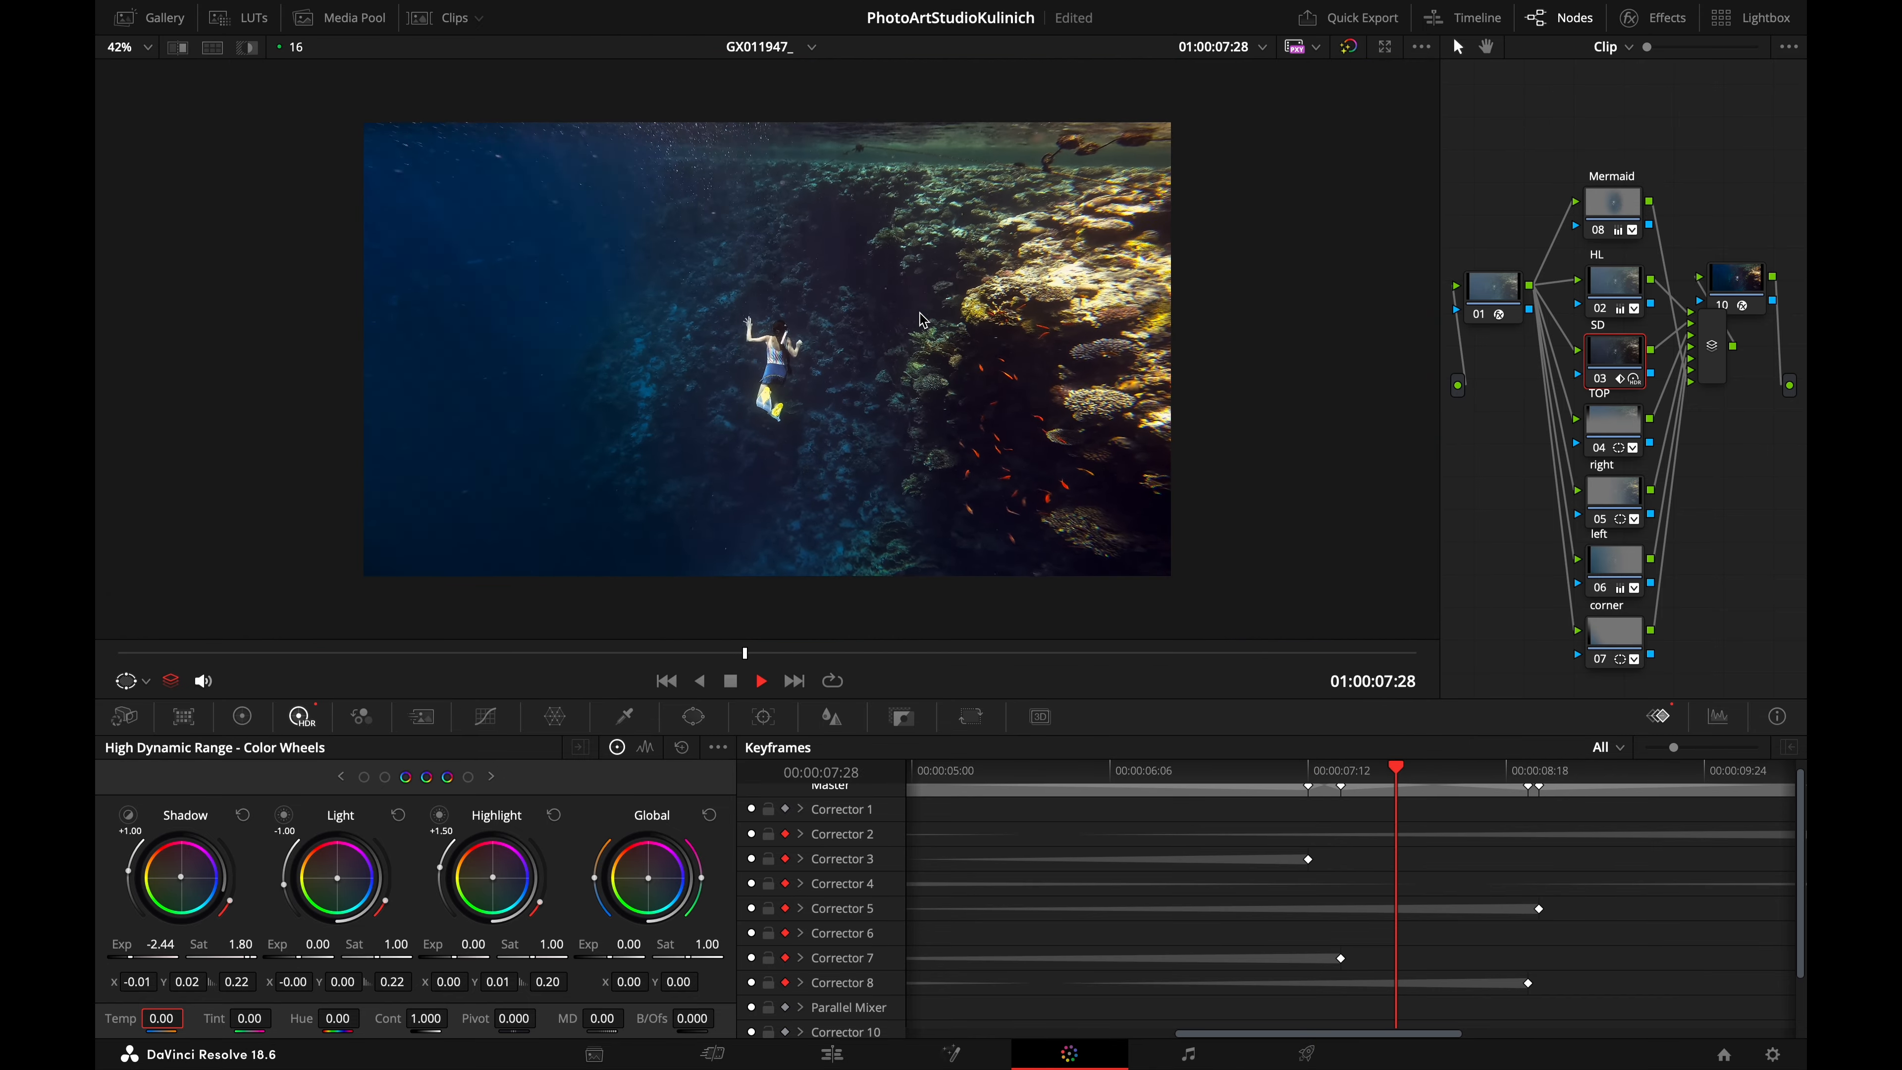
# Play on past the SD node's keyframe and add a dynamic keyframe to it (Corrector 3) at 01:00:08:29
pyautogui.press('space')
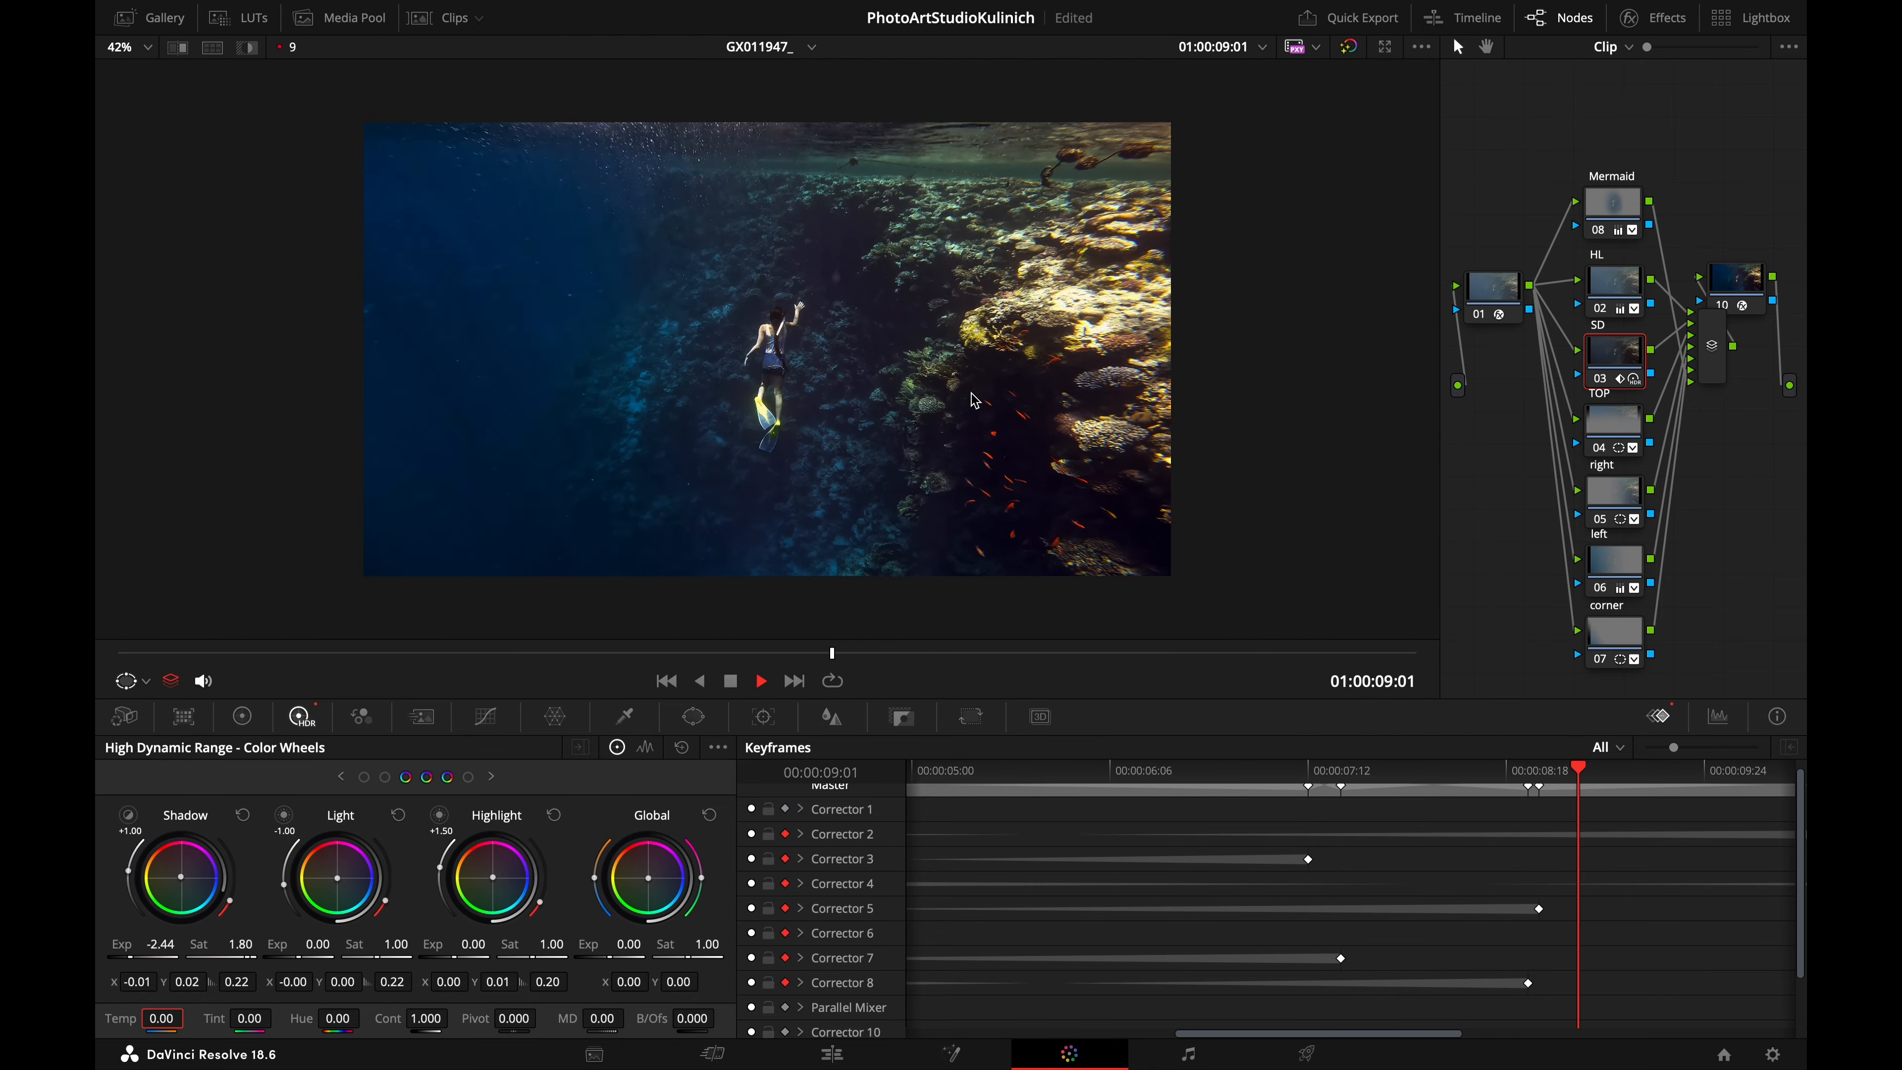
pyautogui.press('space')
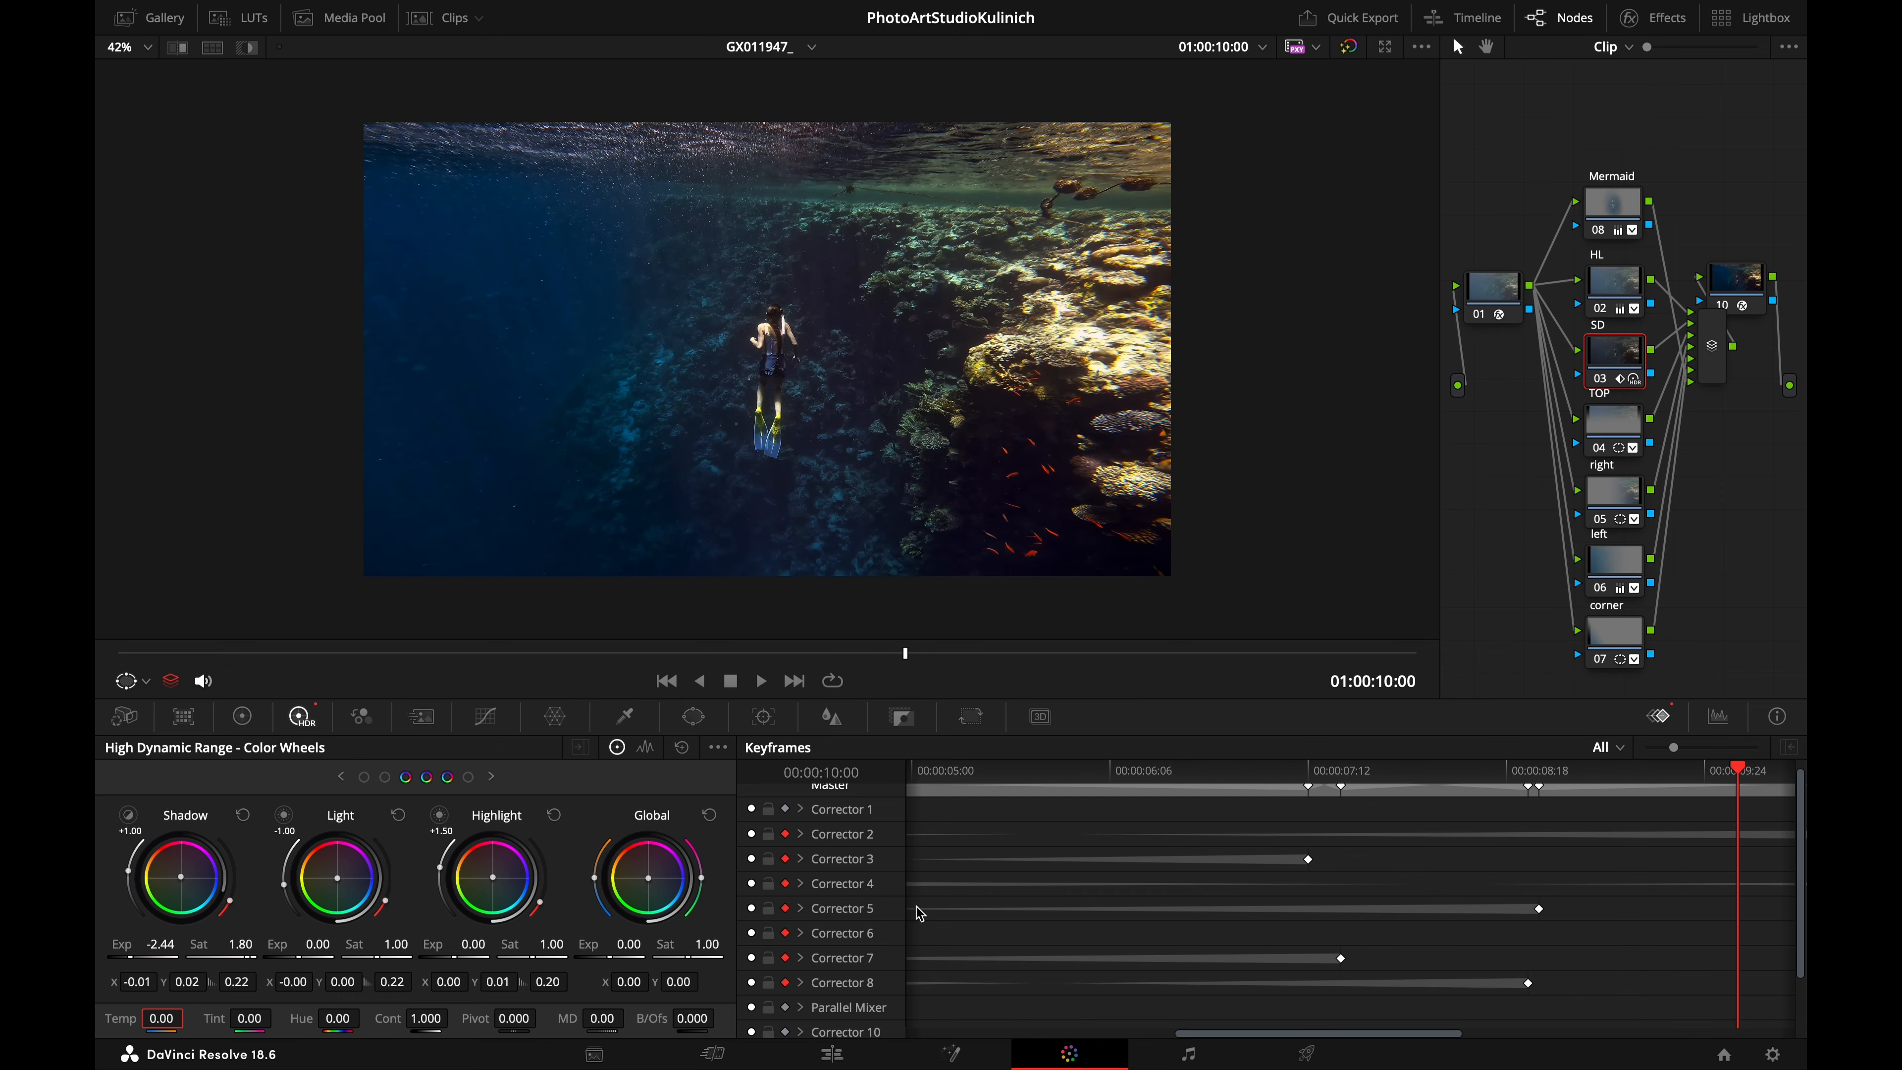
pyautogui.click(1313, 774)
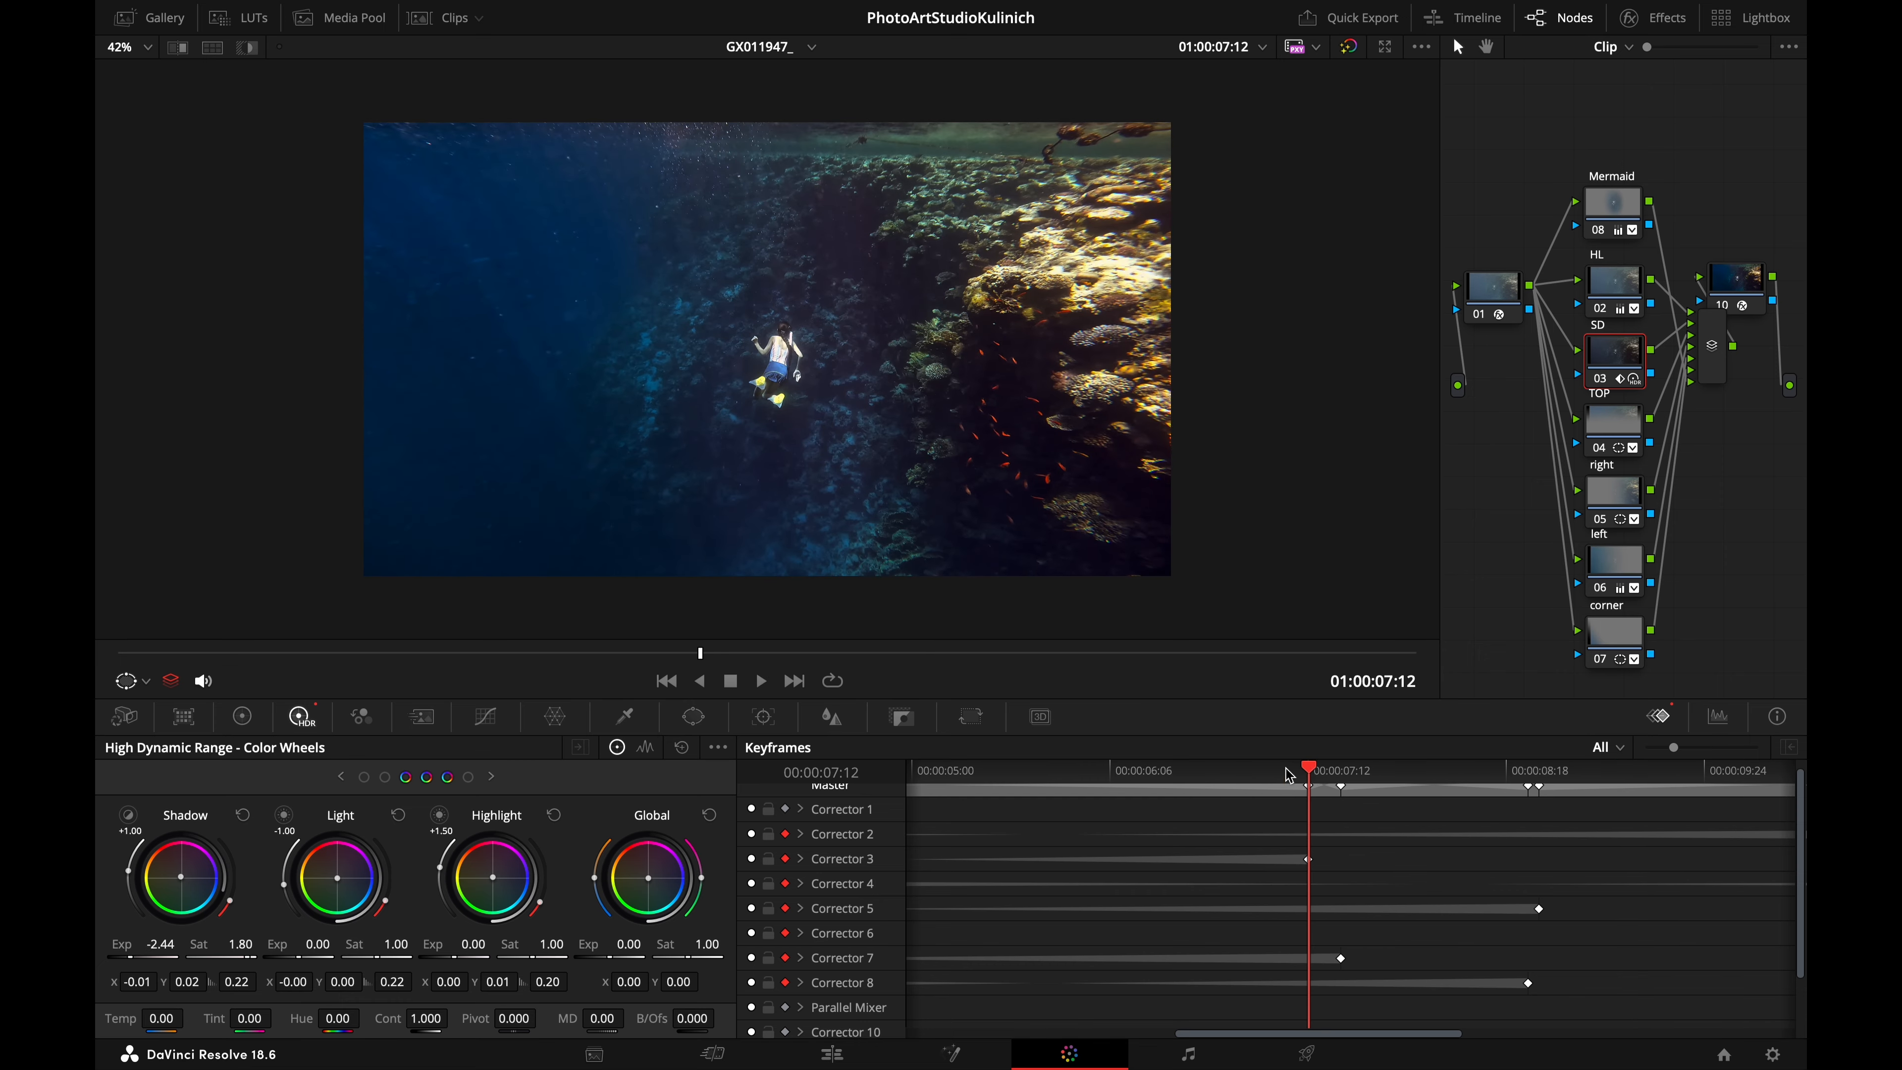
pyautogui.moveTo(1310, 776); pyautogui.dragTo(1569, 817)
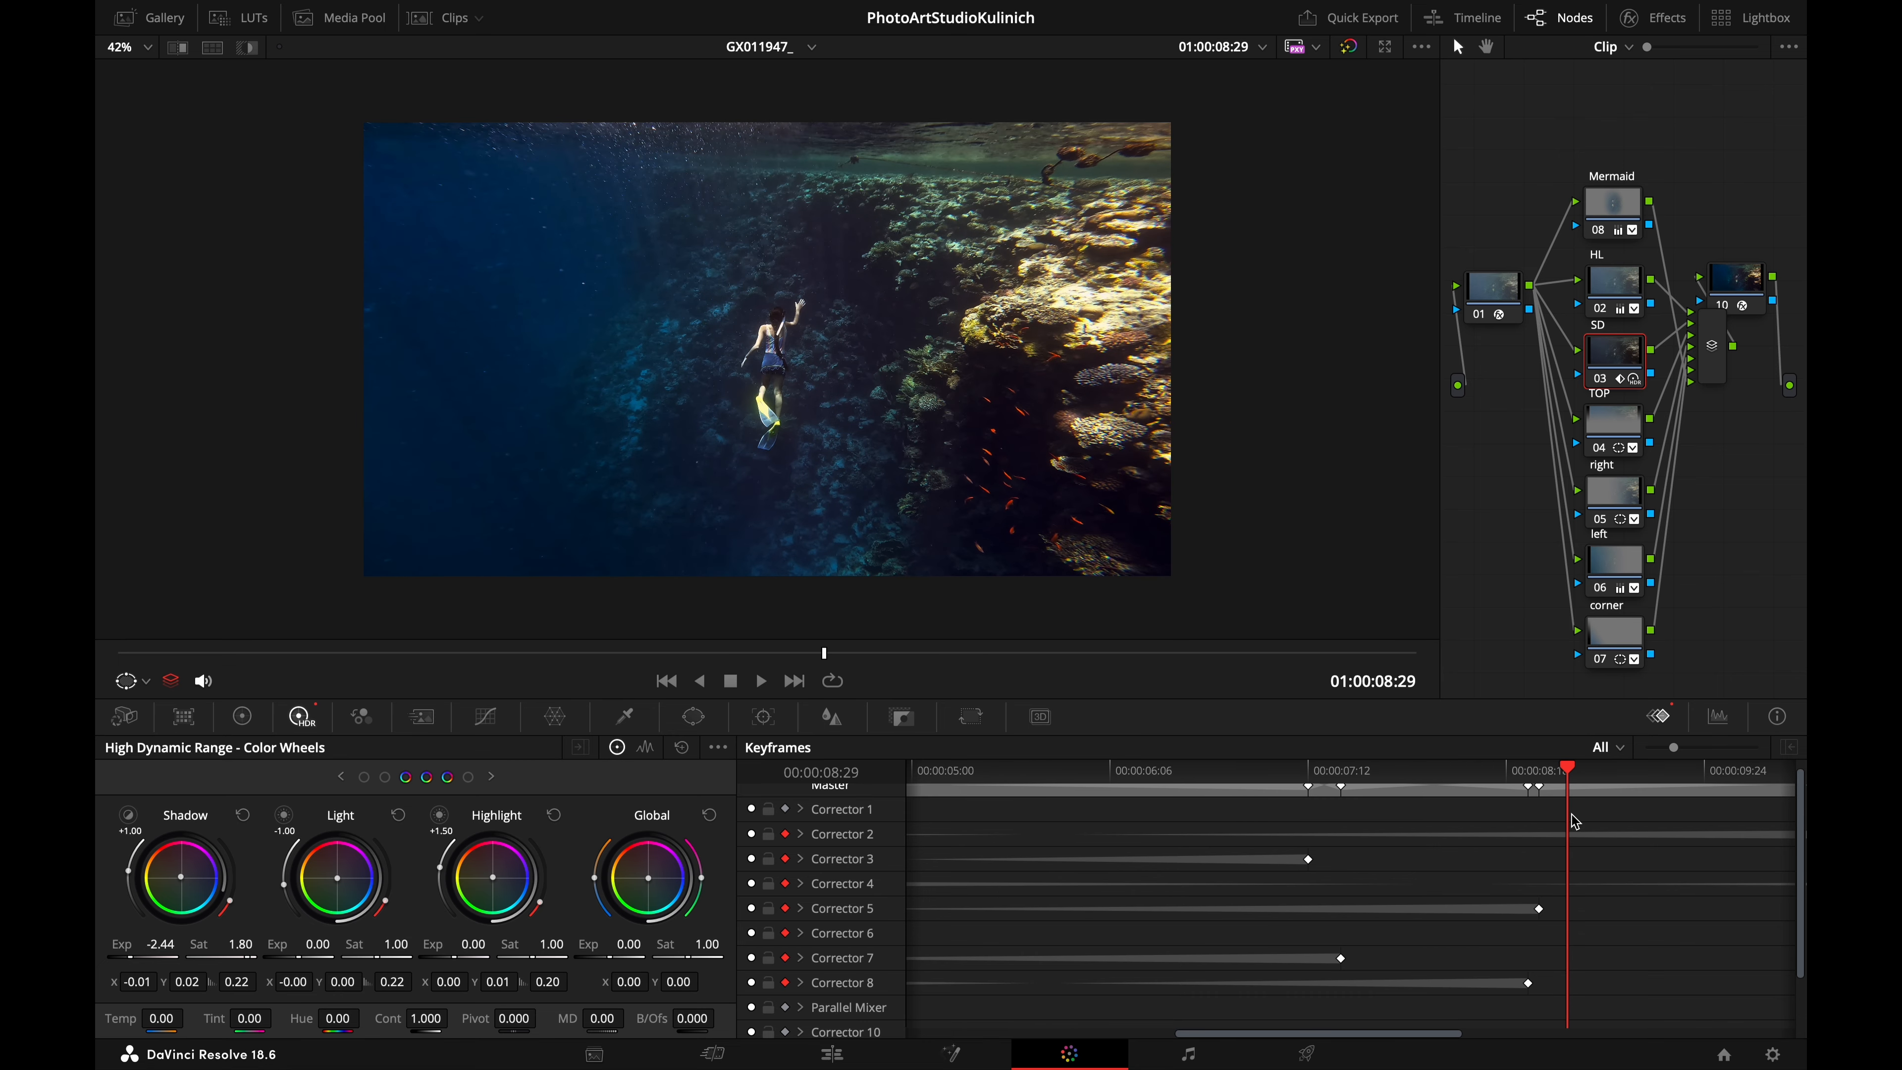
pyautogui.rightClick(1568, 860)
pyautogui.click(1618, 681)
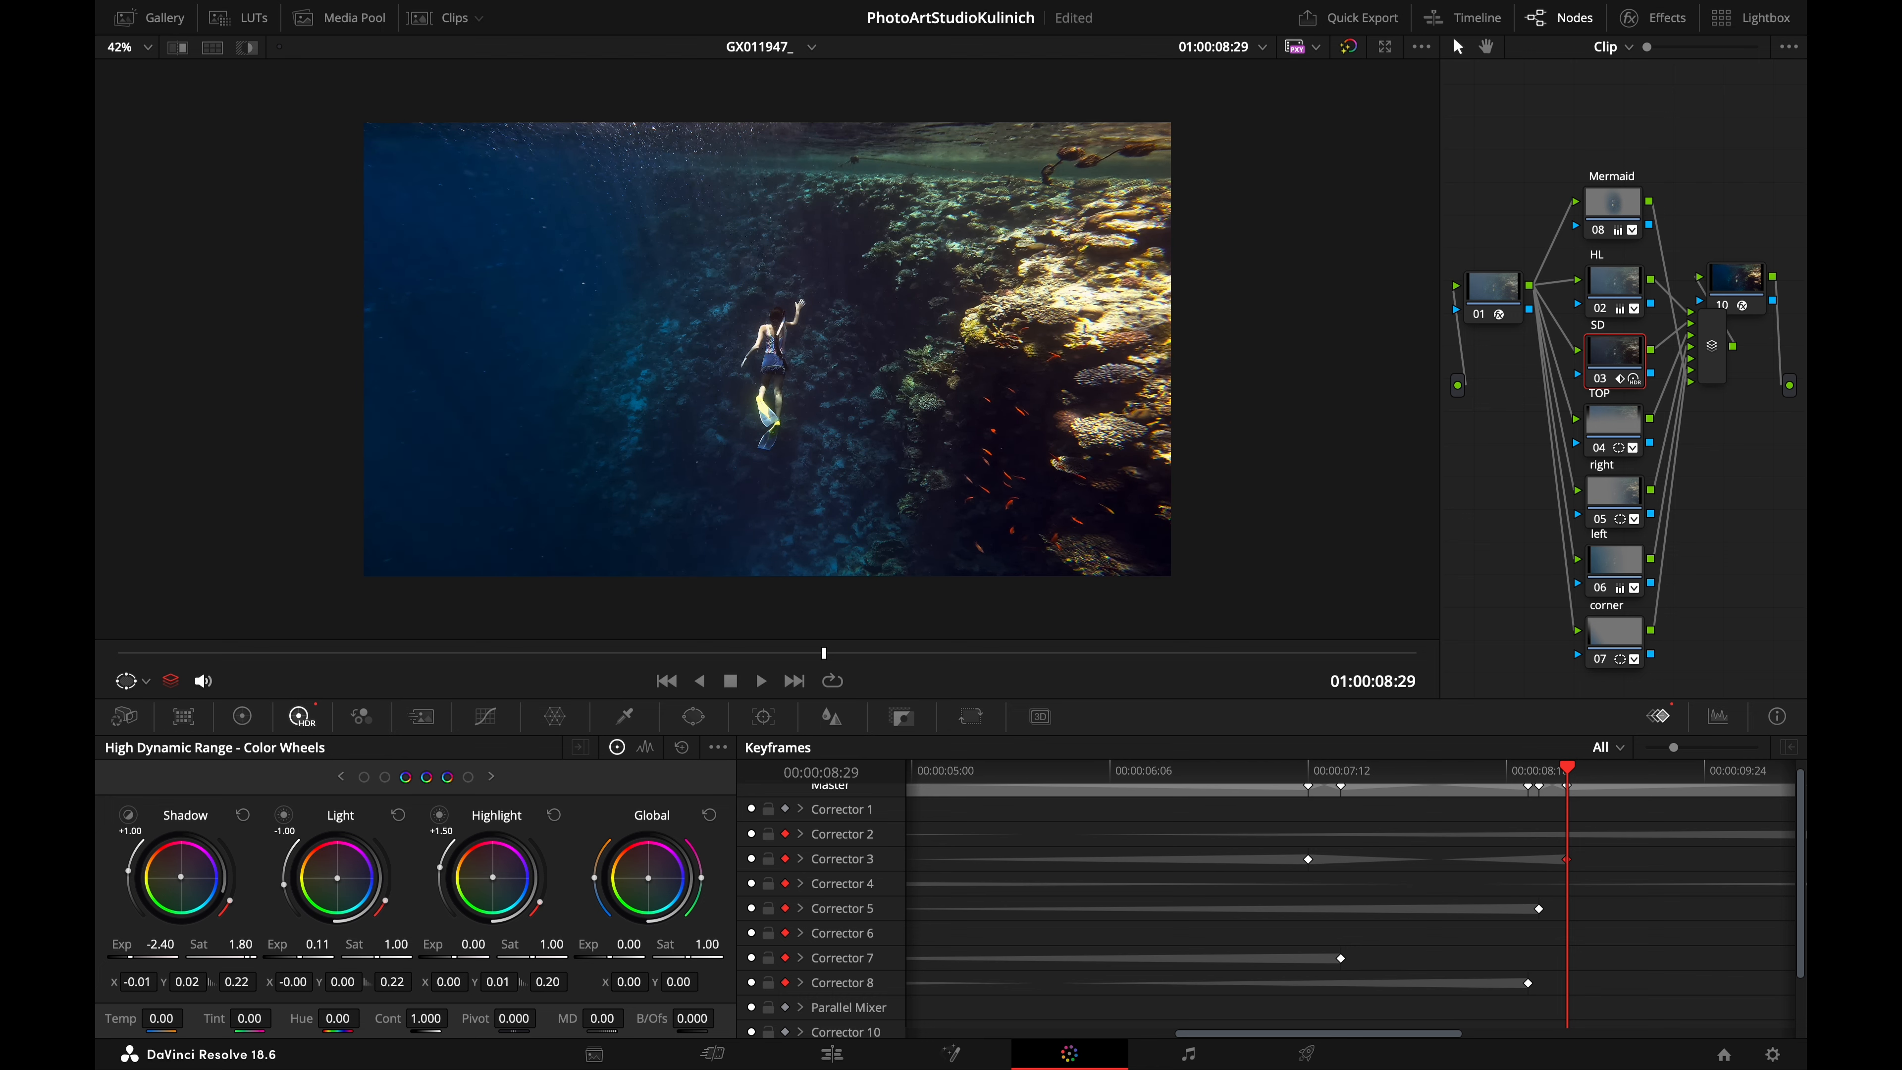
# Set the SD node's Shadow exposure to -2.46 and Light exposure to 0.11, and reset the Dark wheel
pyautogui.moveTo(160, 946)
pyautogui.mouseDown()
pyautogui.moveTo(179, 947)
pyautogui.moveTo(141, 944)
pyautogui.mouseUp()
pyautogui.click(342, 777)
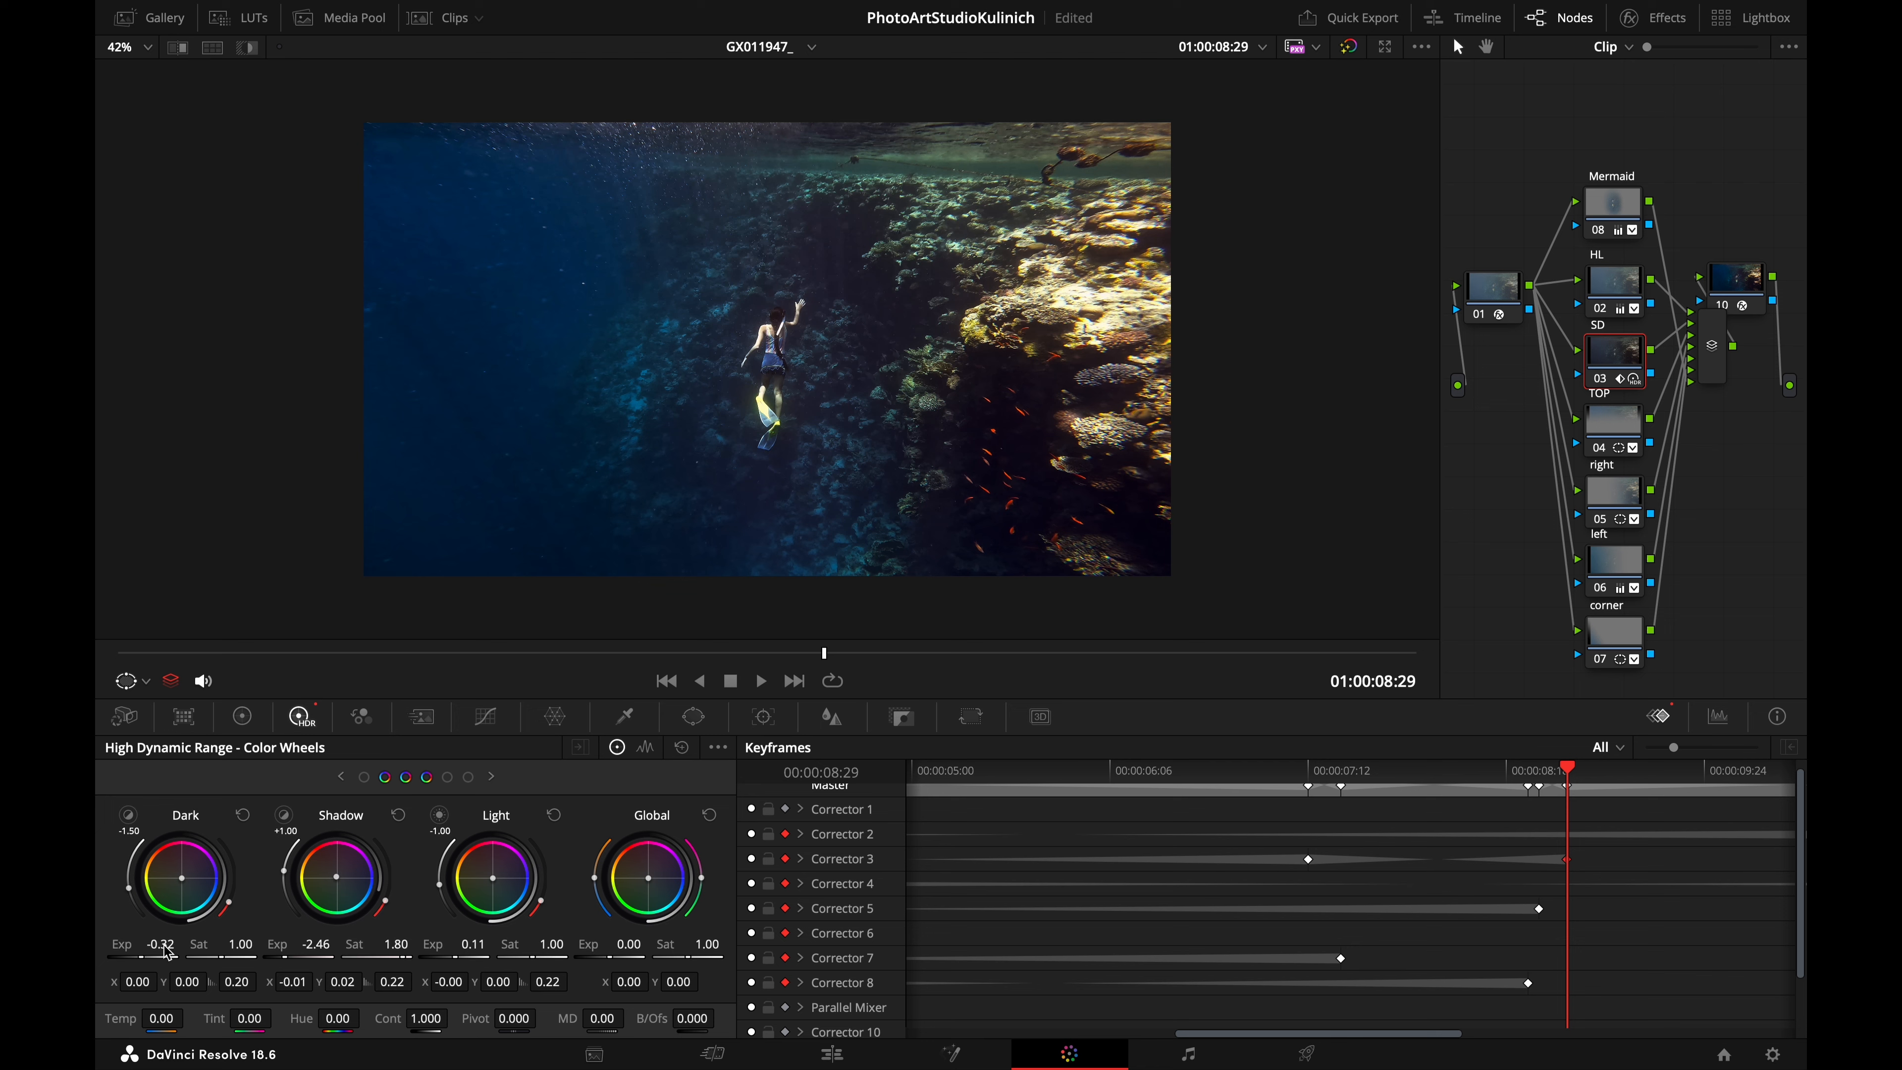
pyautogui.click(243, 814)
# Compare the graded frame at 01:00:08:29 with the bypassed original several times, leaving the grade enabled
pyautogui.scroll(4, 1041, 344)
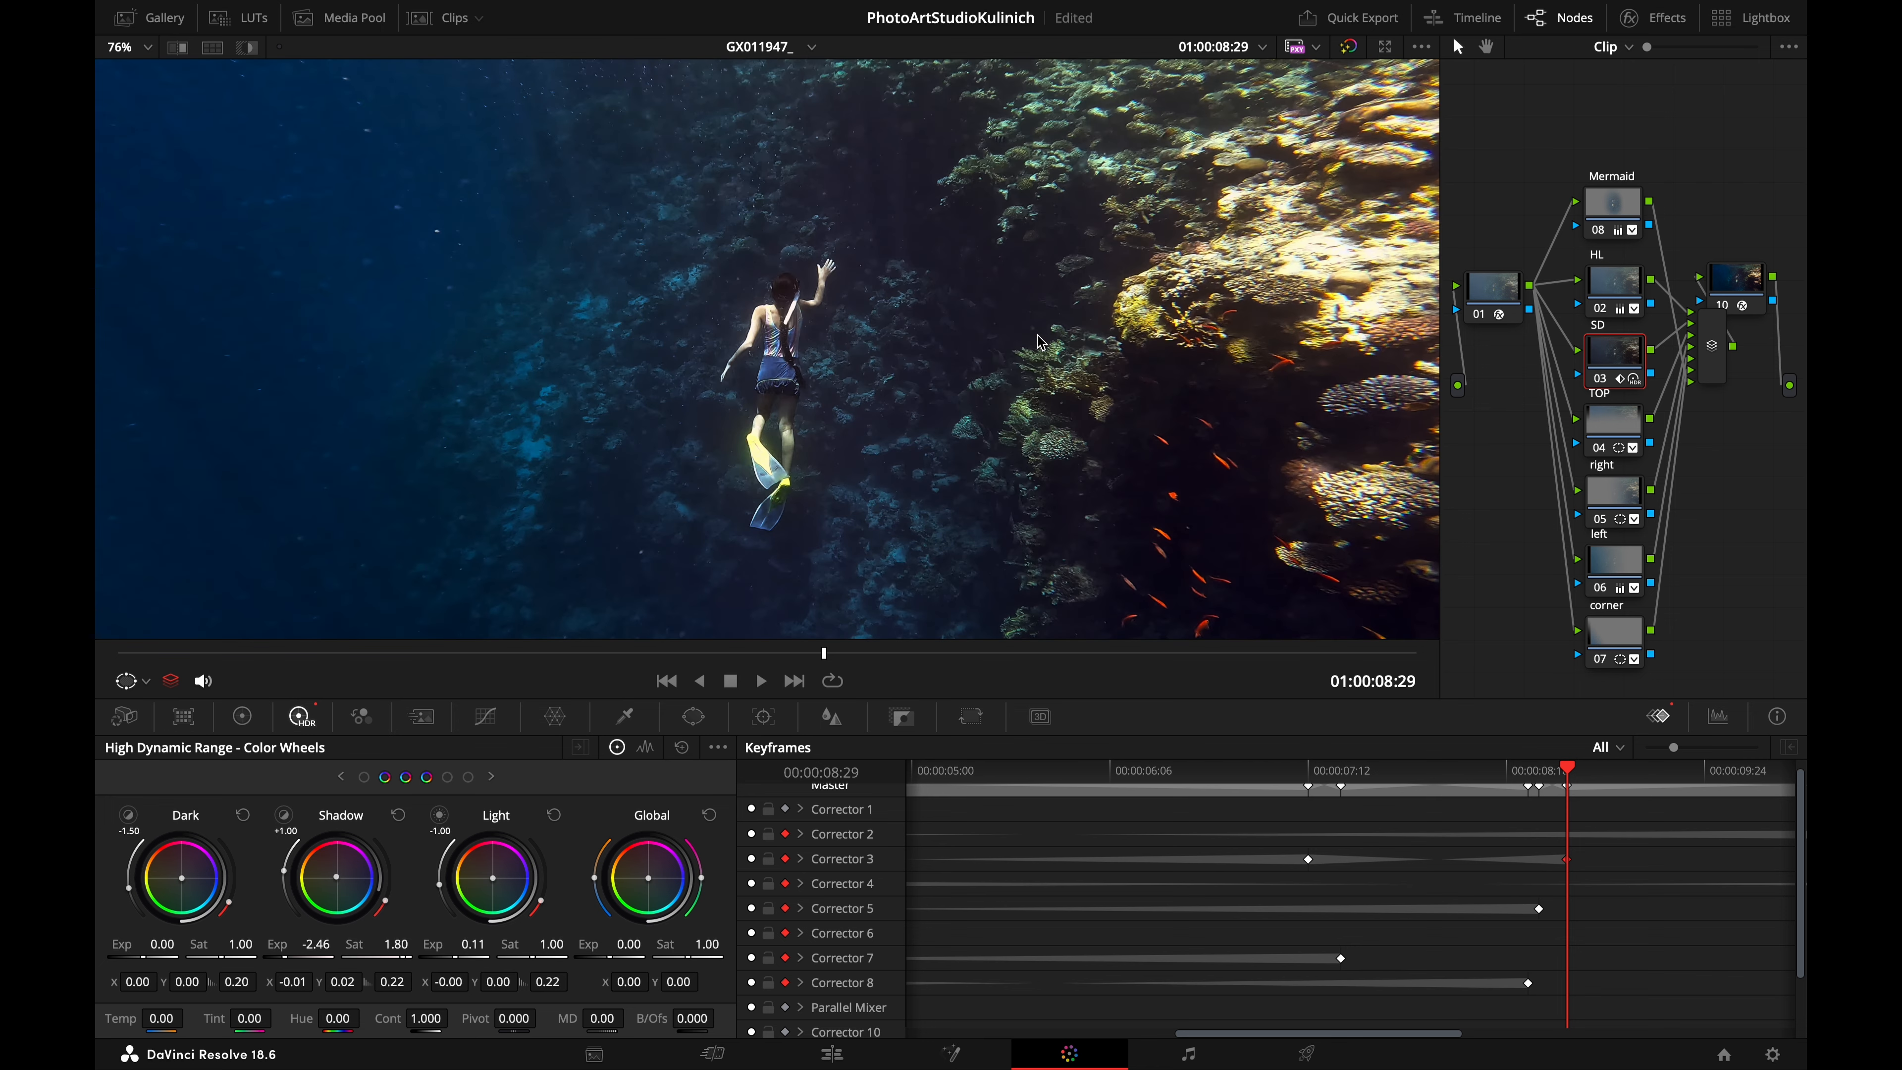
pyautogui.click(1351, 50)
pyautogui.scroll(-2, 1222, 219)
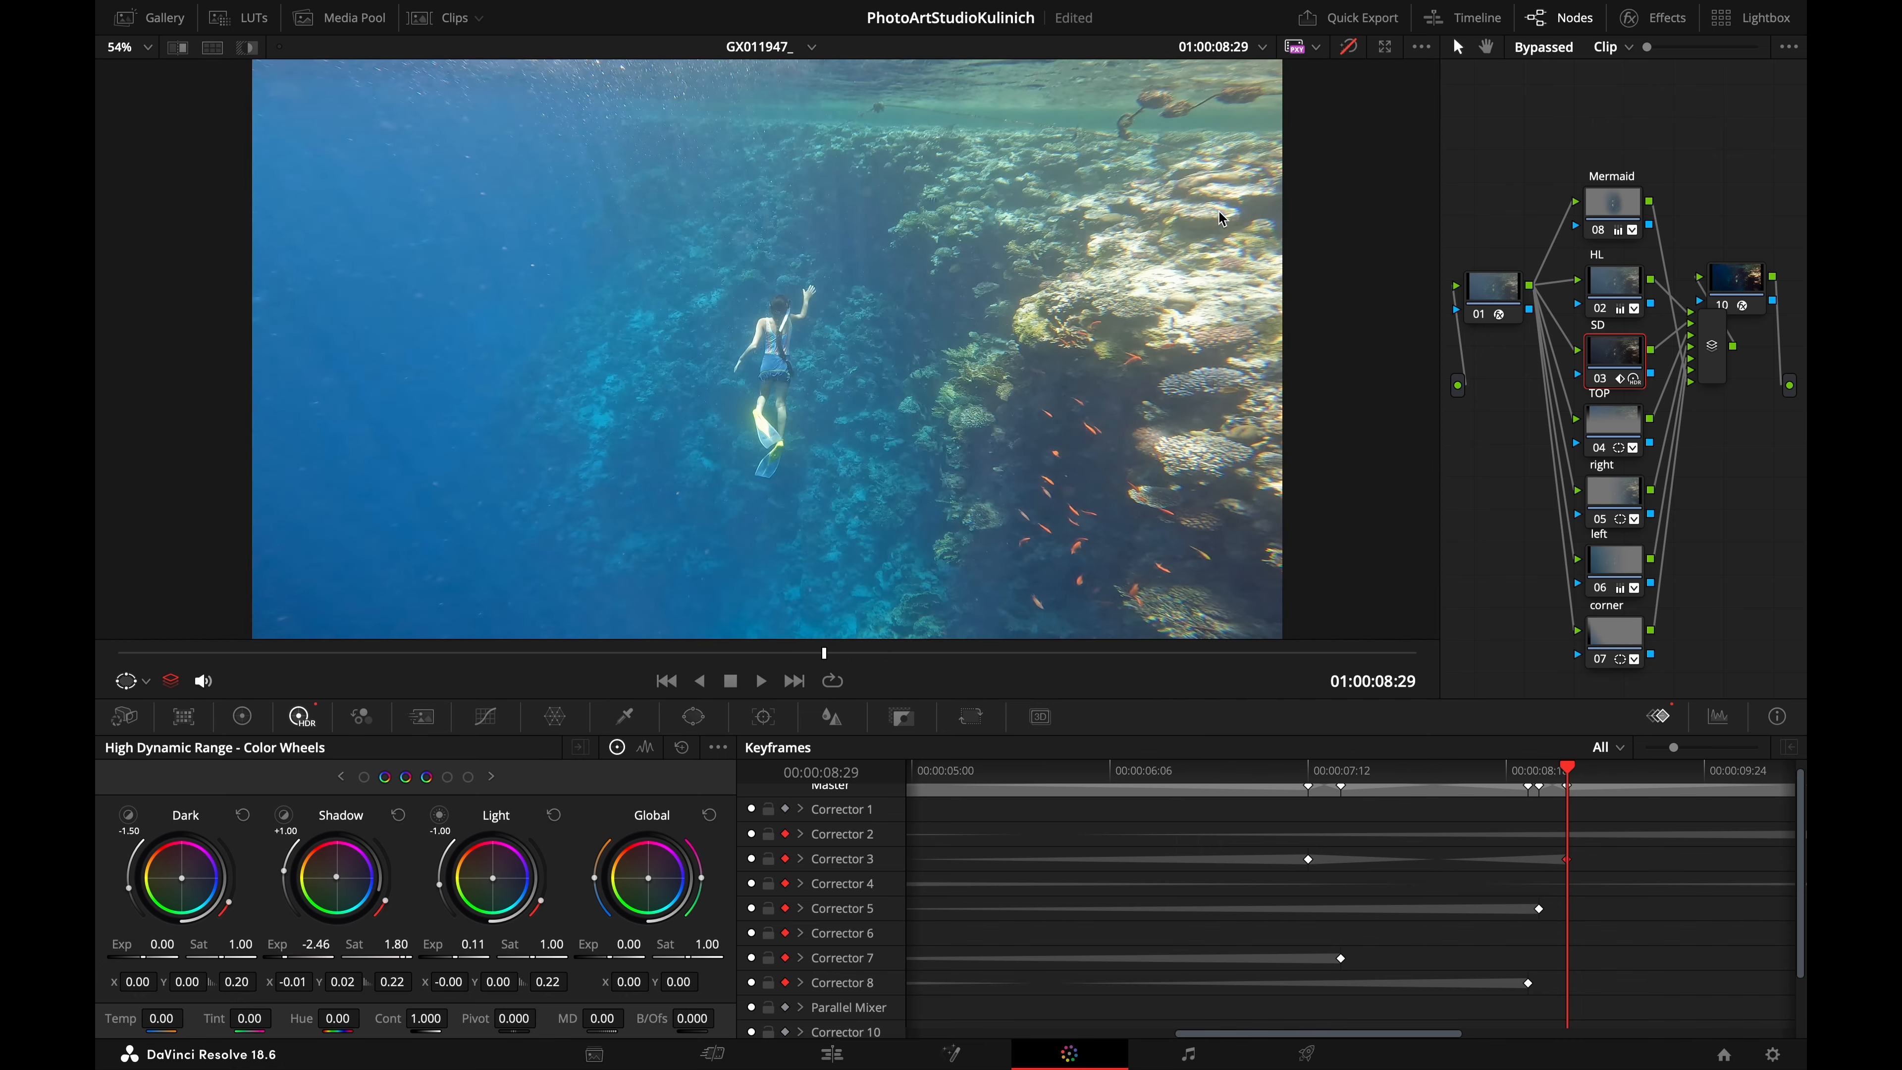
pyautogui.click(1350, 48)
pyautogui.click(1350, 48)
pyautogui.click(1350, 48)
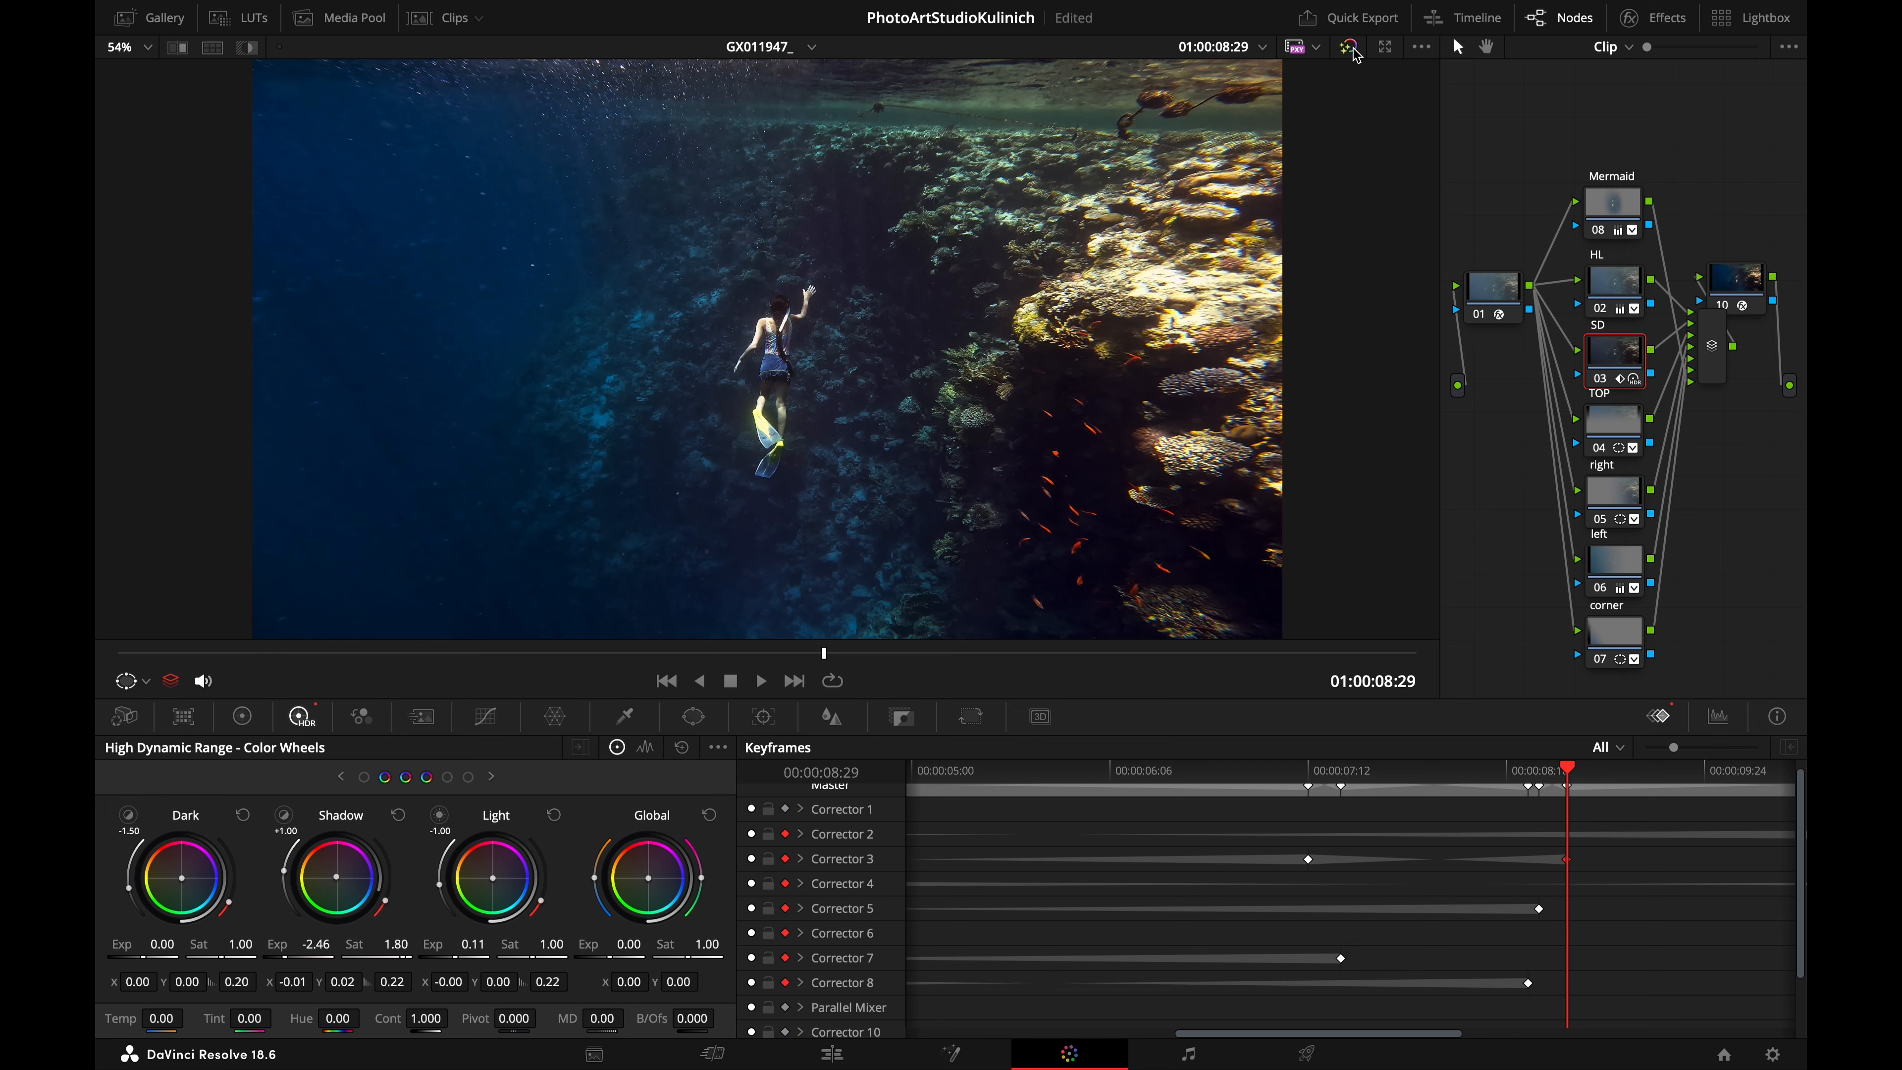
pyautogui.click(1350, 48)
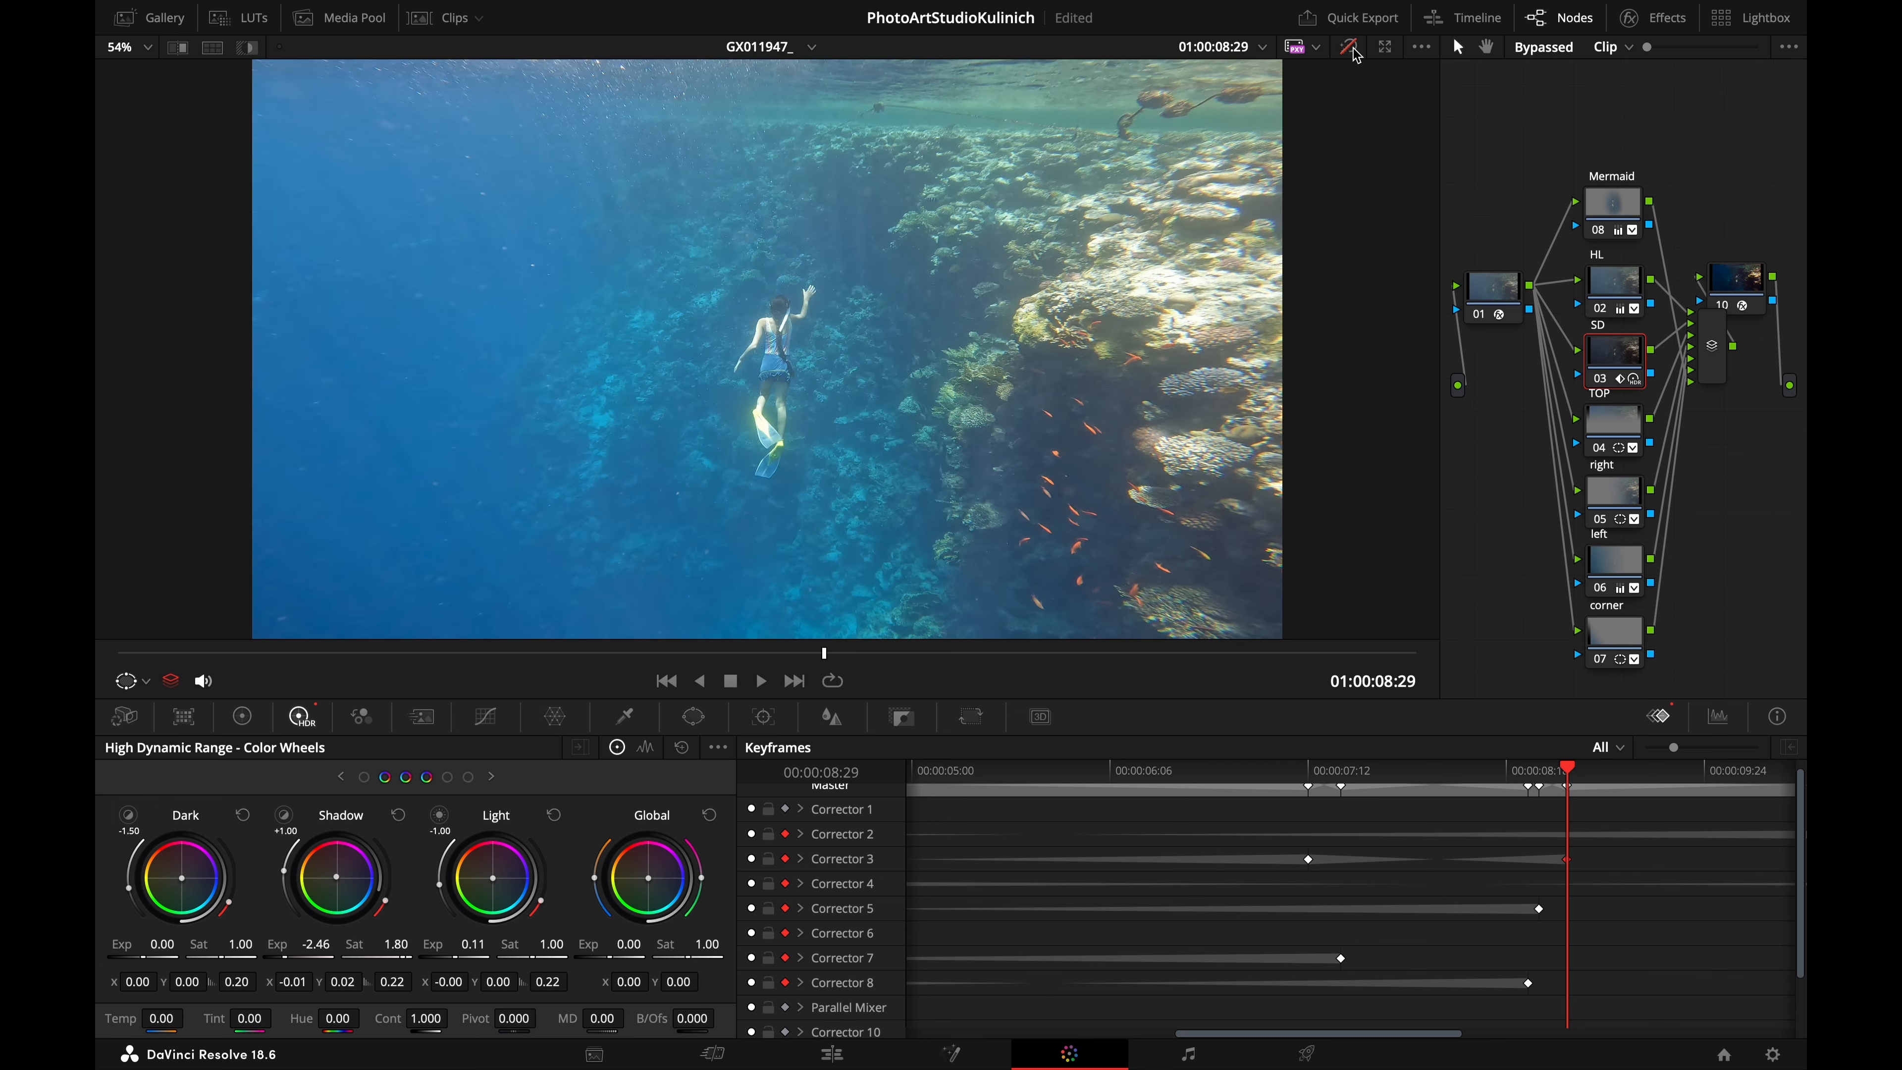
pyautogui.click(1351, 48)
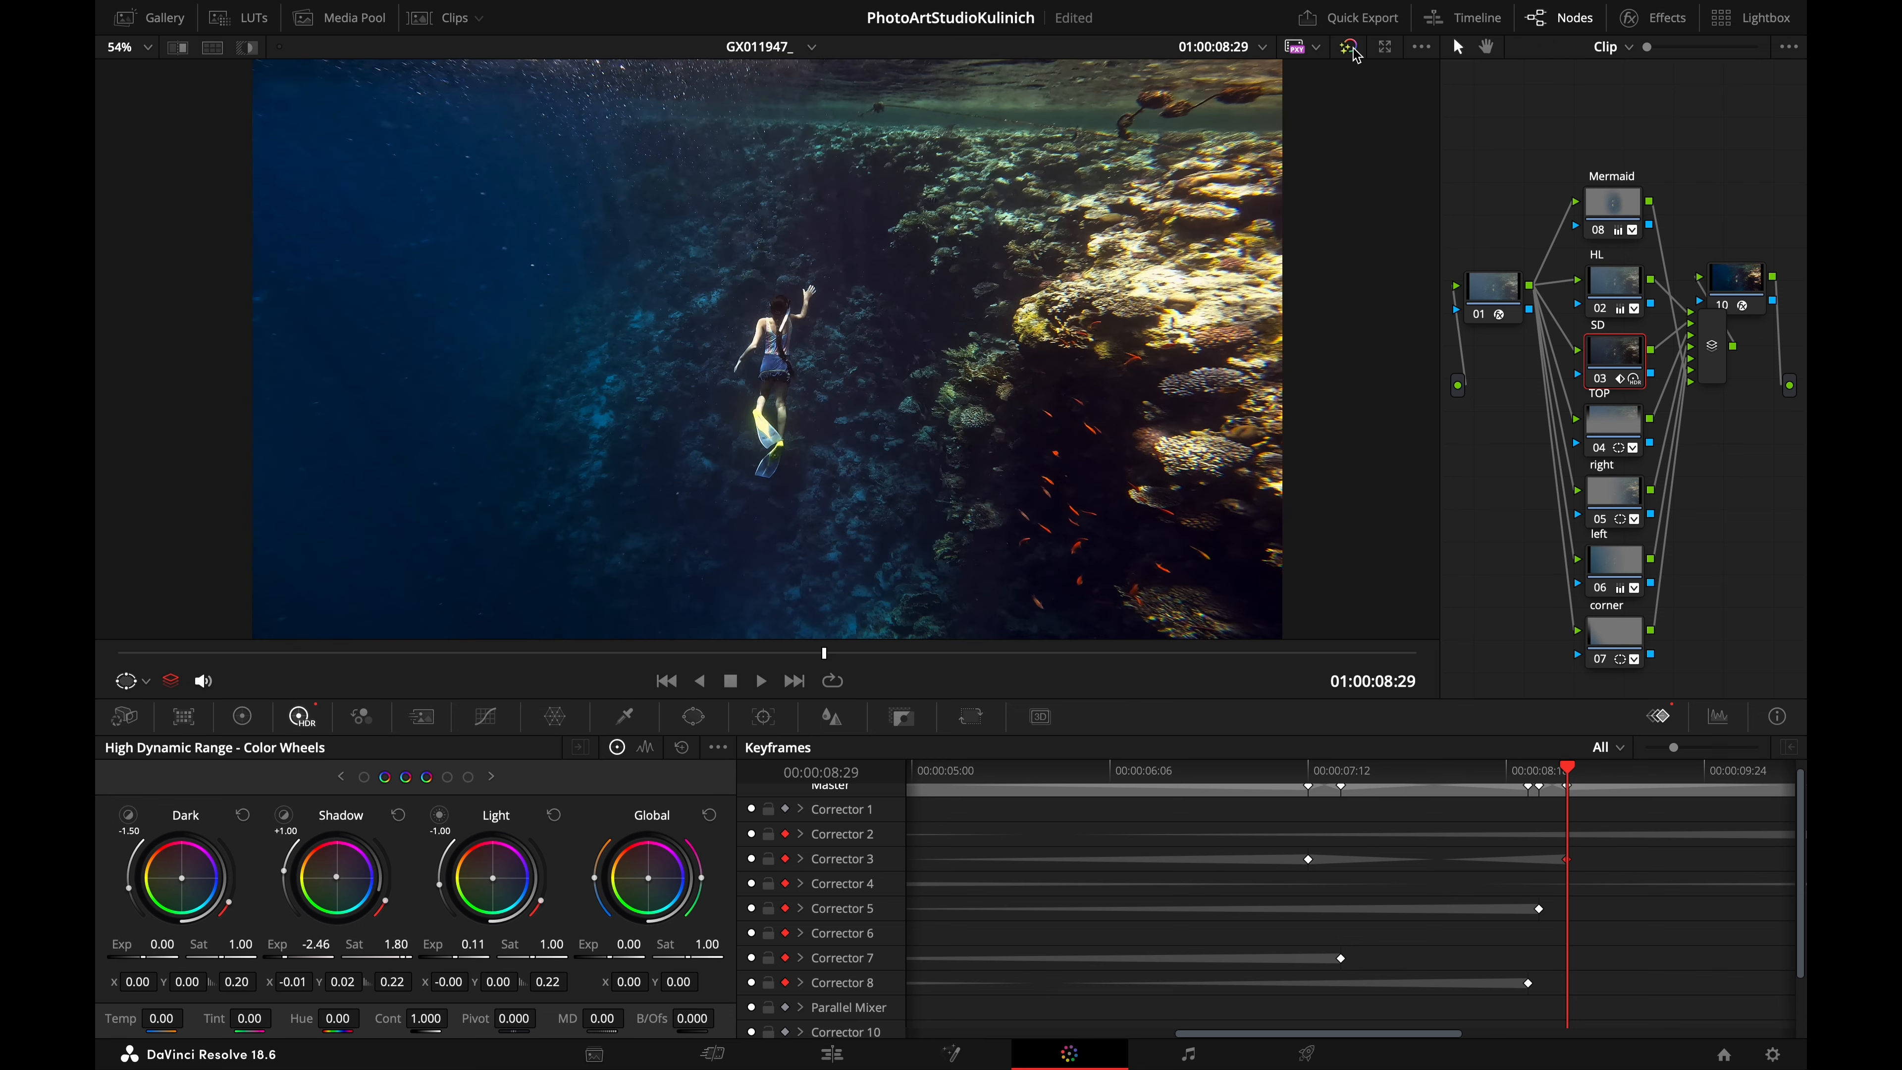
pyautogui.click(1350, 48)
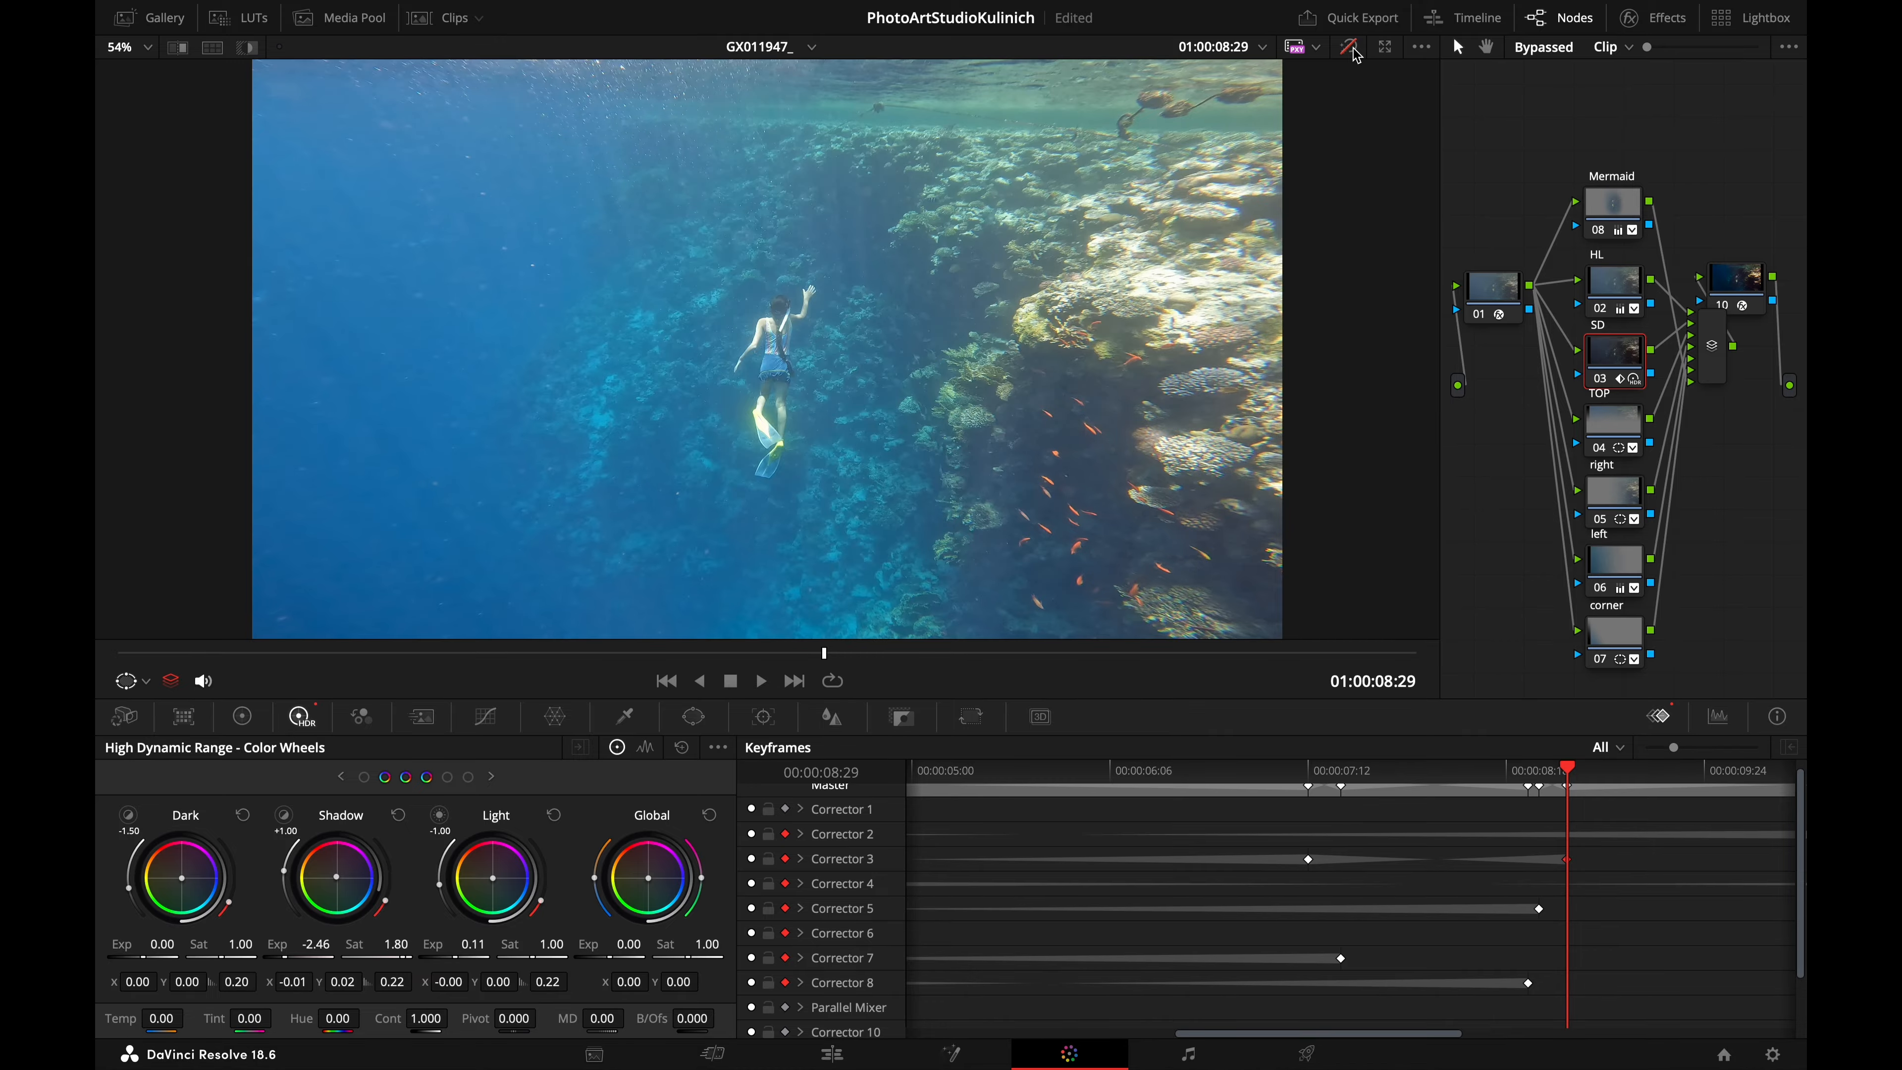
pyautogui.click(1350, 48)
# Play the clip, return to 01:00:00:00 and slightly shrink the oval window around the diver on the Mermaid node
pyautogui.press('space')
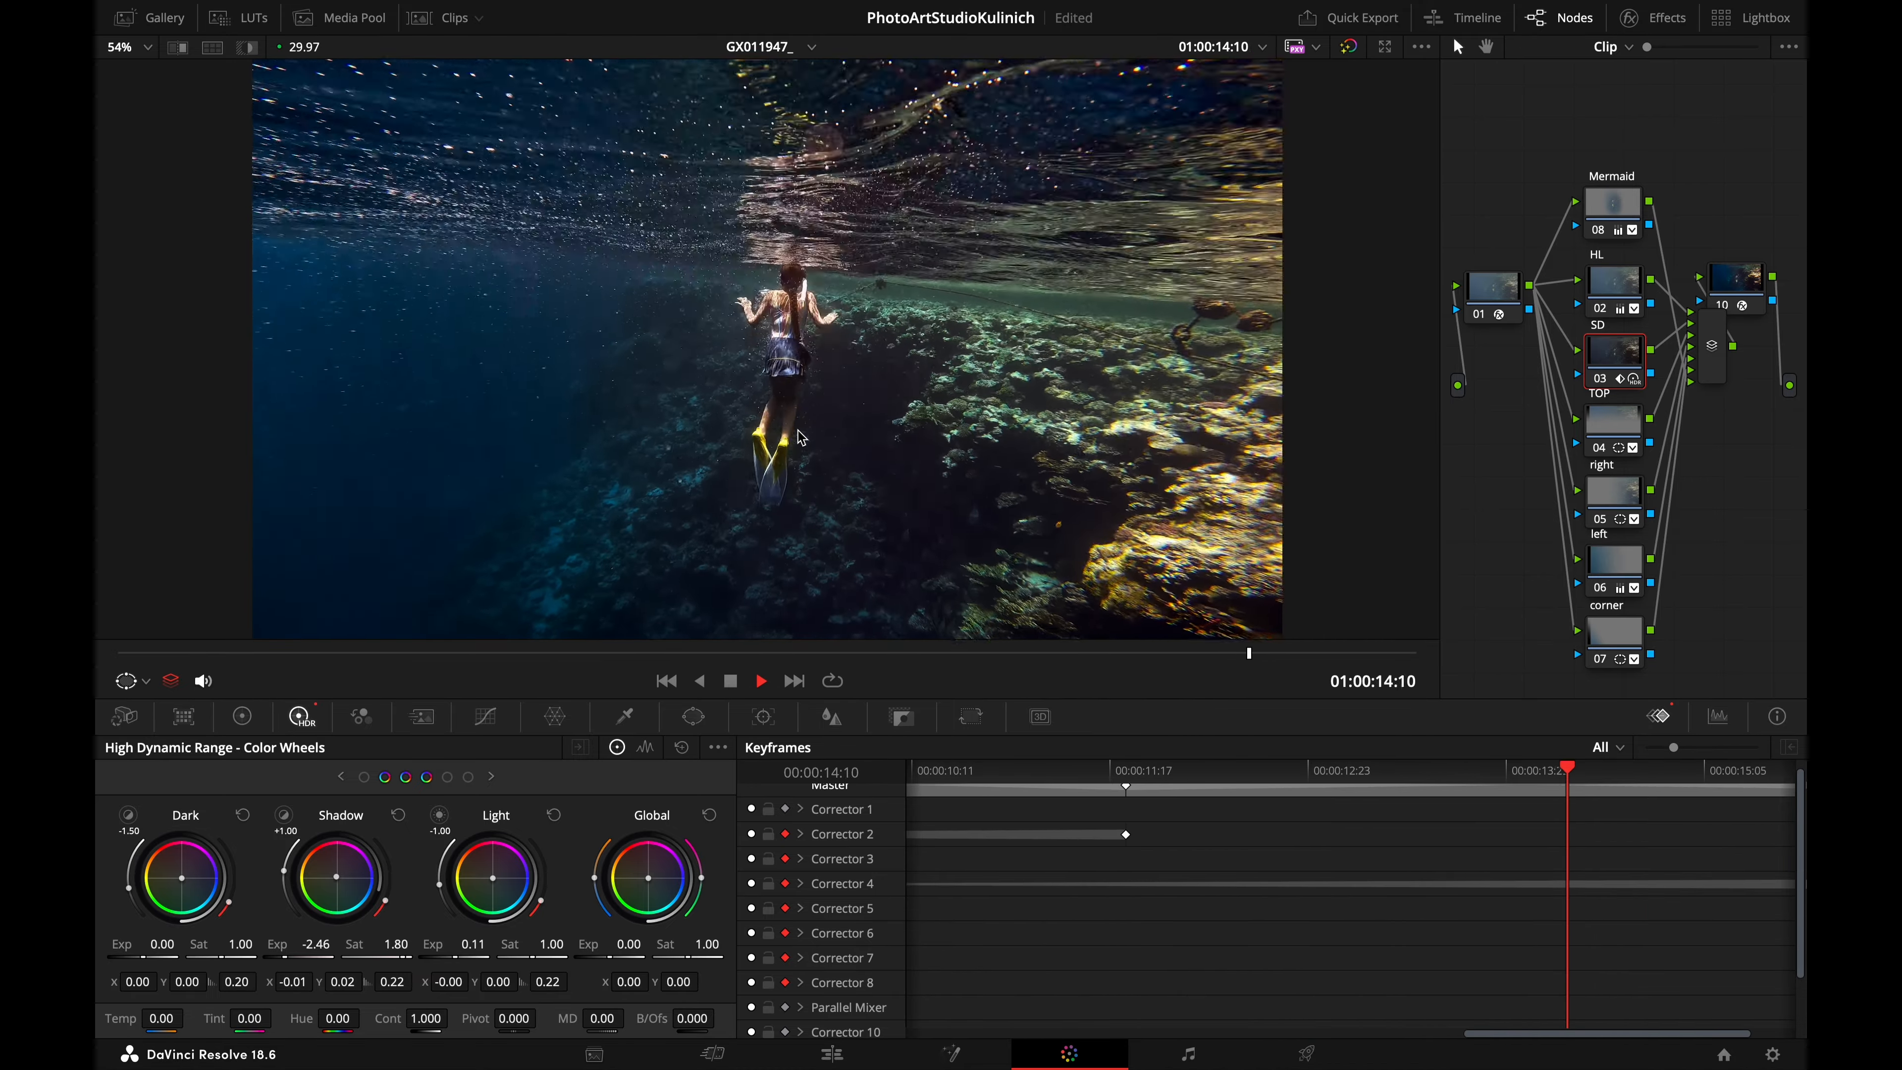
pyautogui.press('space')
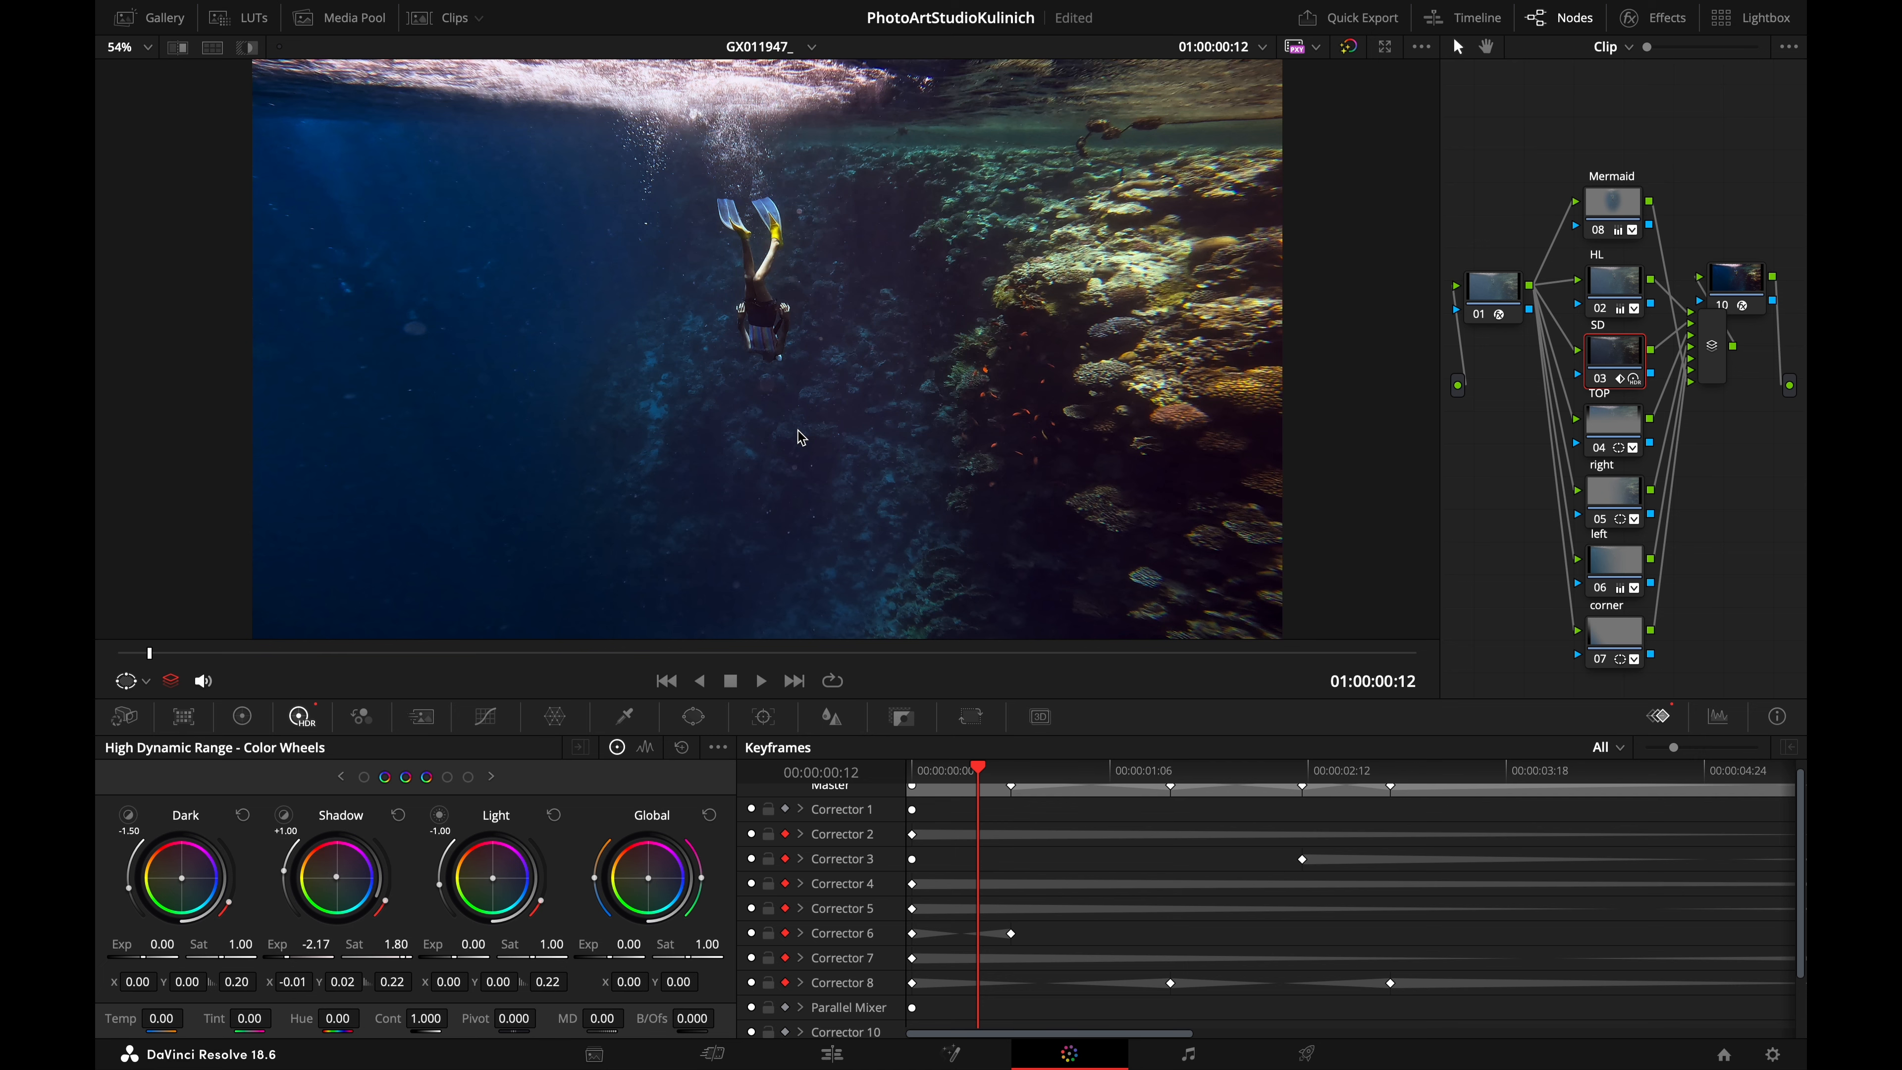
pyautogui.moveTo(979, 768); pyautogui.dragTo(850, 768)
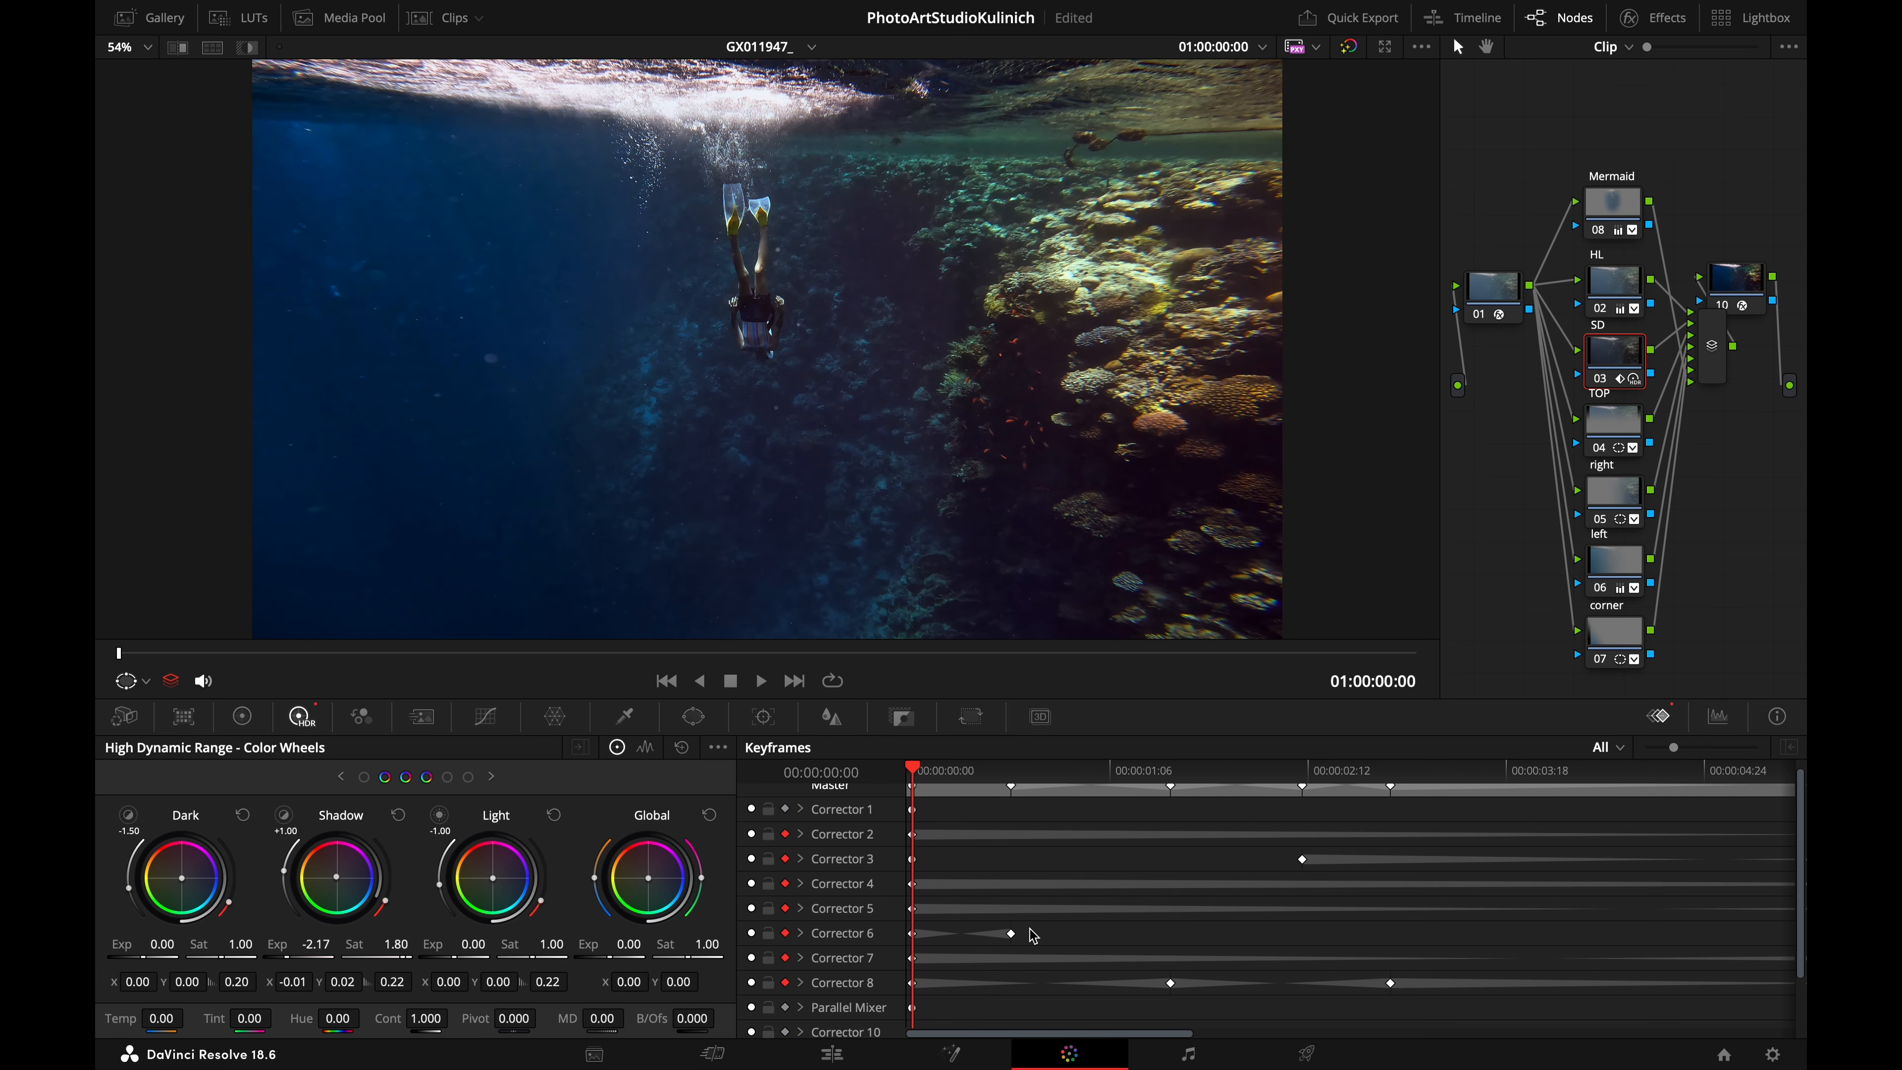
pyautogui.moveTo(1611, 599)
pyautogui.click(1628, 197)
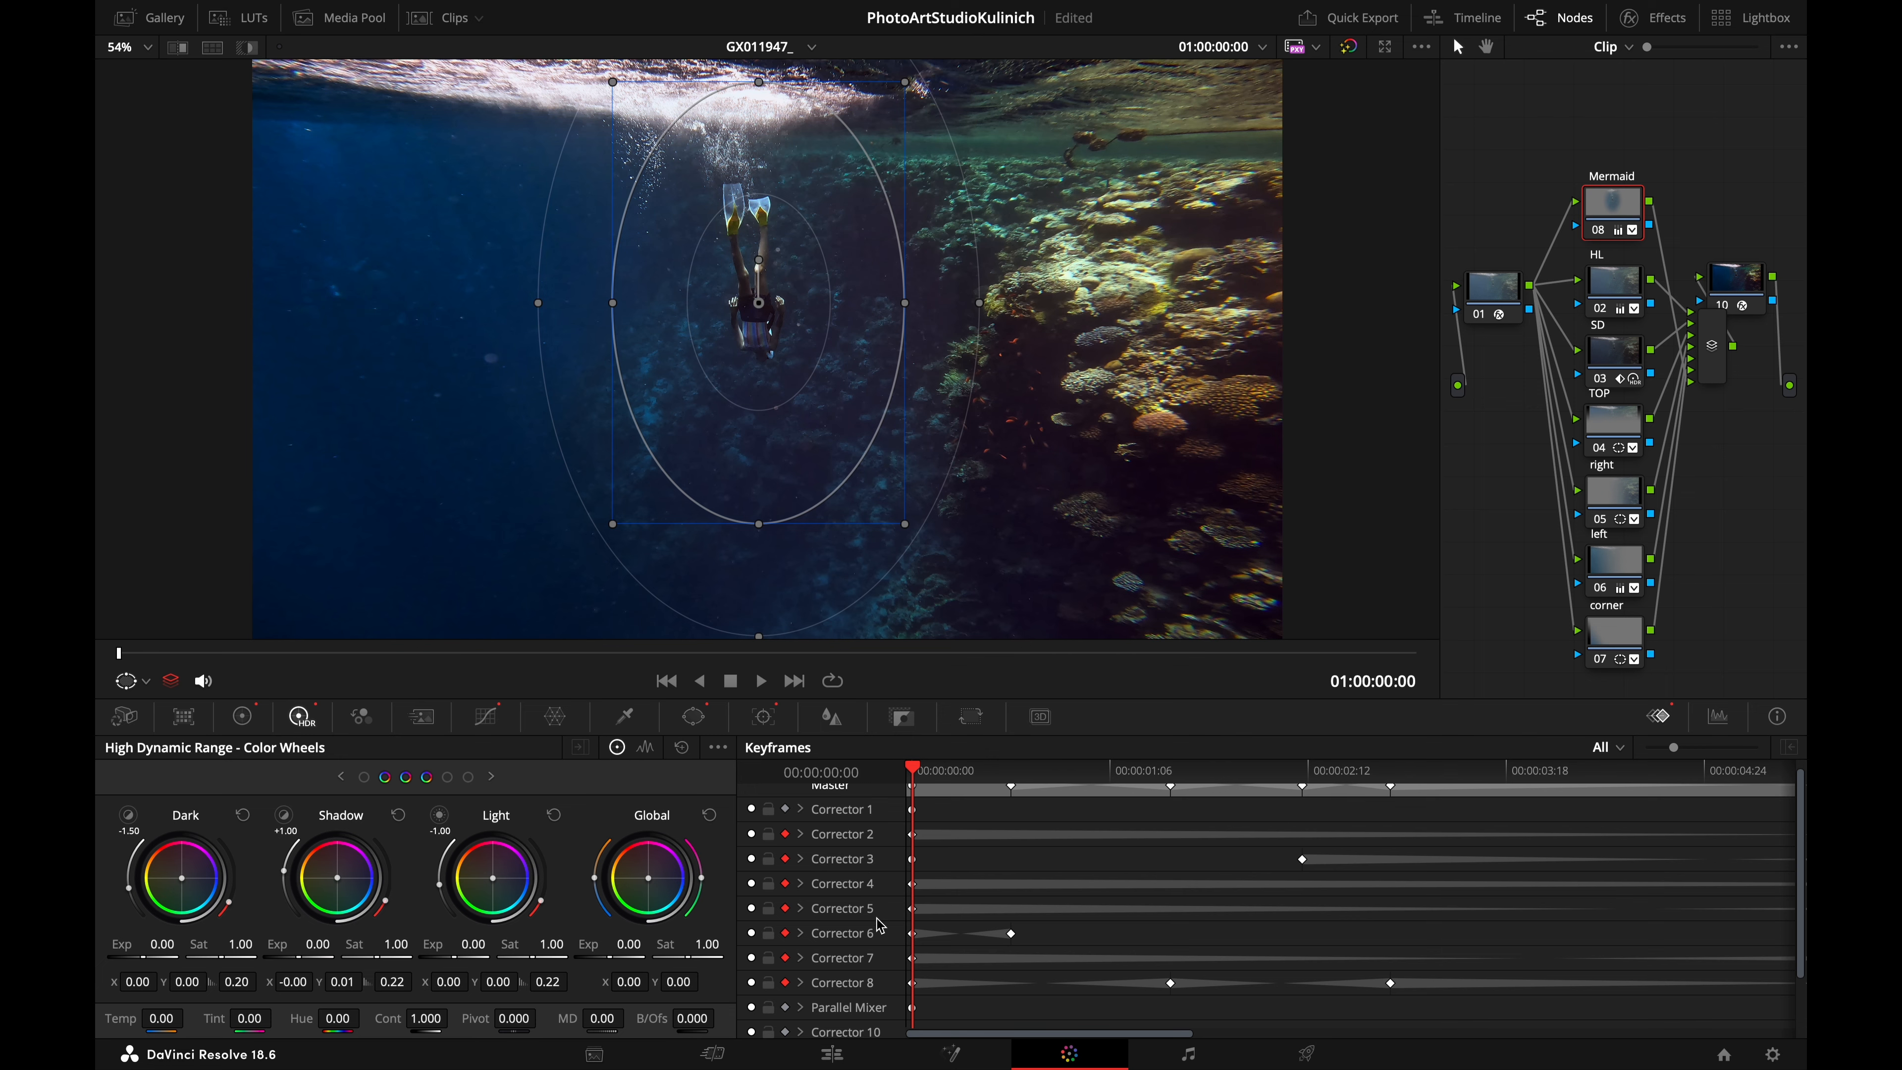
pyautogui.click(764, 717)
pyautogui.moveTo(905, 523); pyautogui.dragTo(866, 474)
# Select the TOP node and shift the color balance of its HDR Light wheel to X 0.01
pyautogui.click(1620, 429)
pyautogui.scroll(5, 1050, 311)
pyautogui.scroll(-5, 1051, 310)
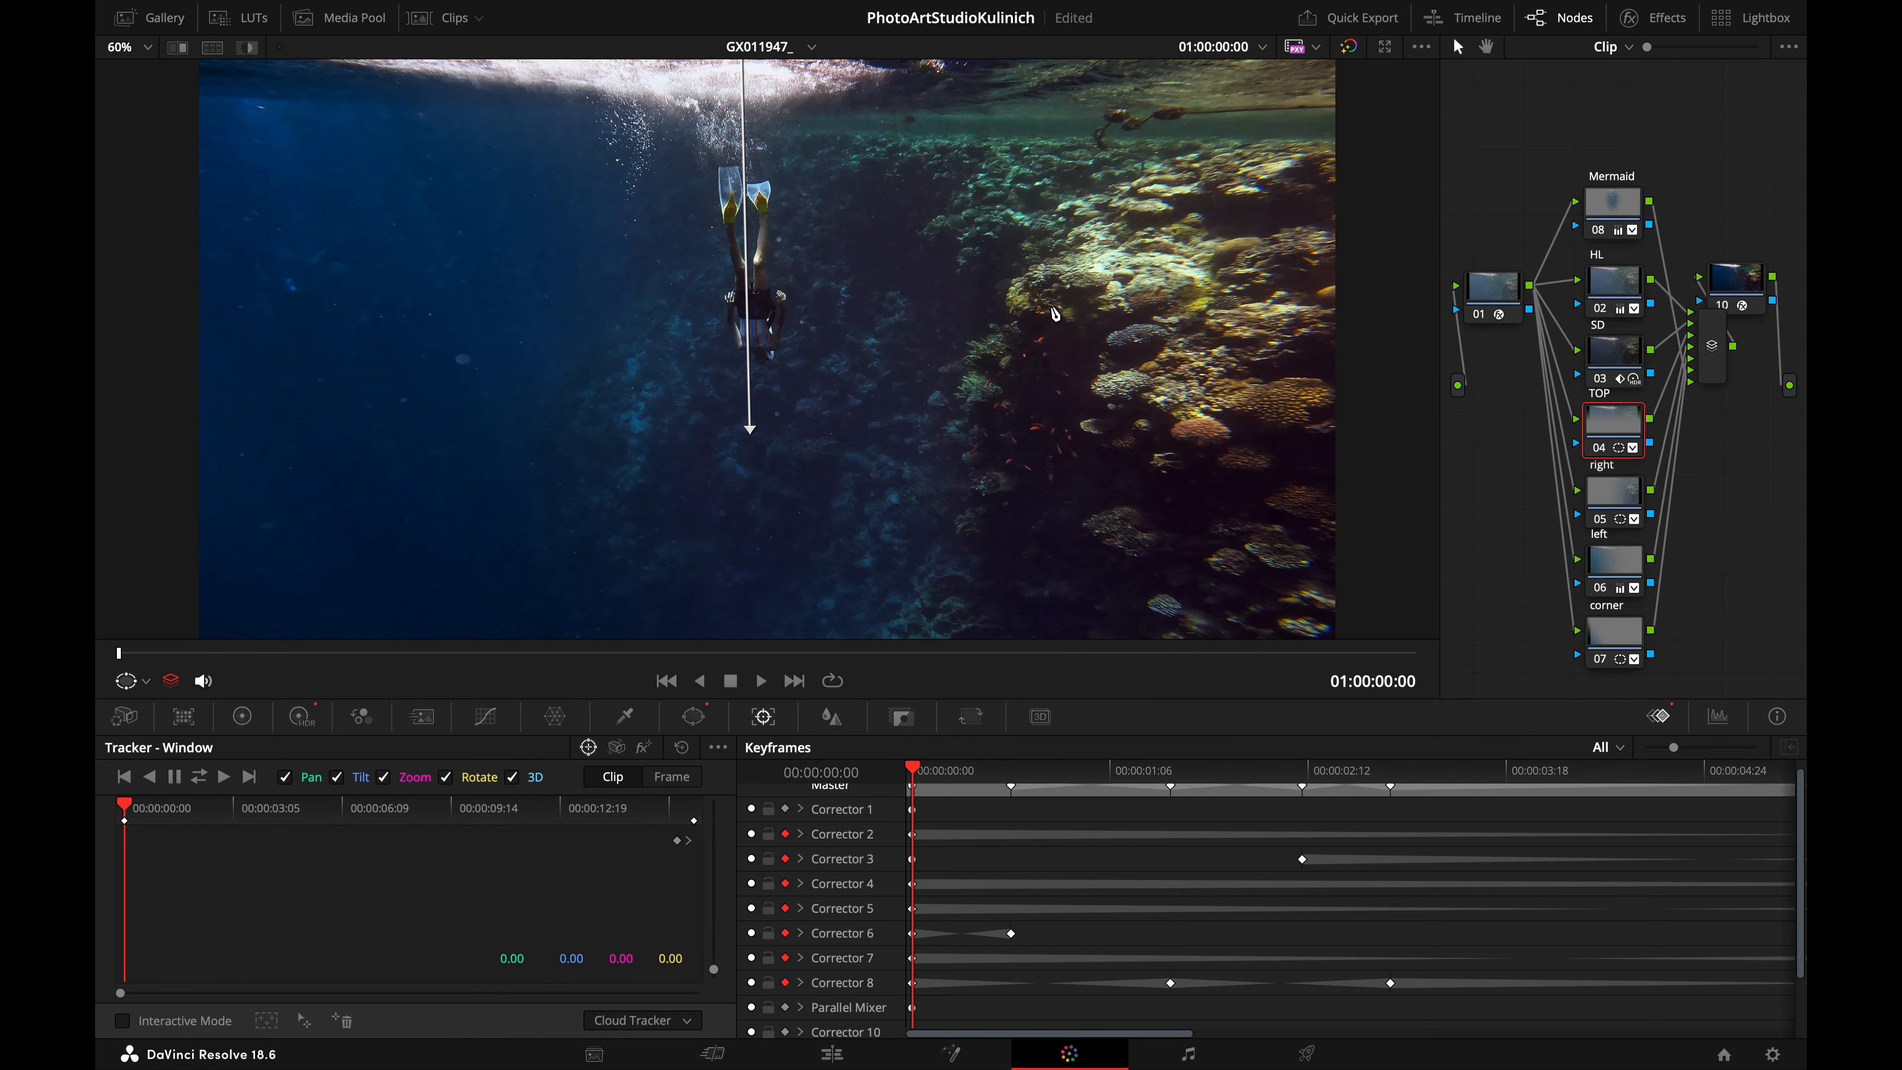
pyautogui.click(301, 720)
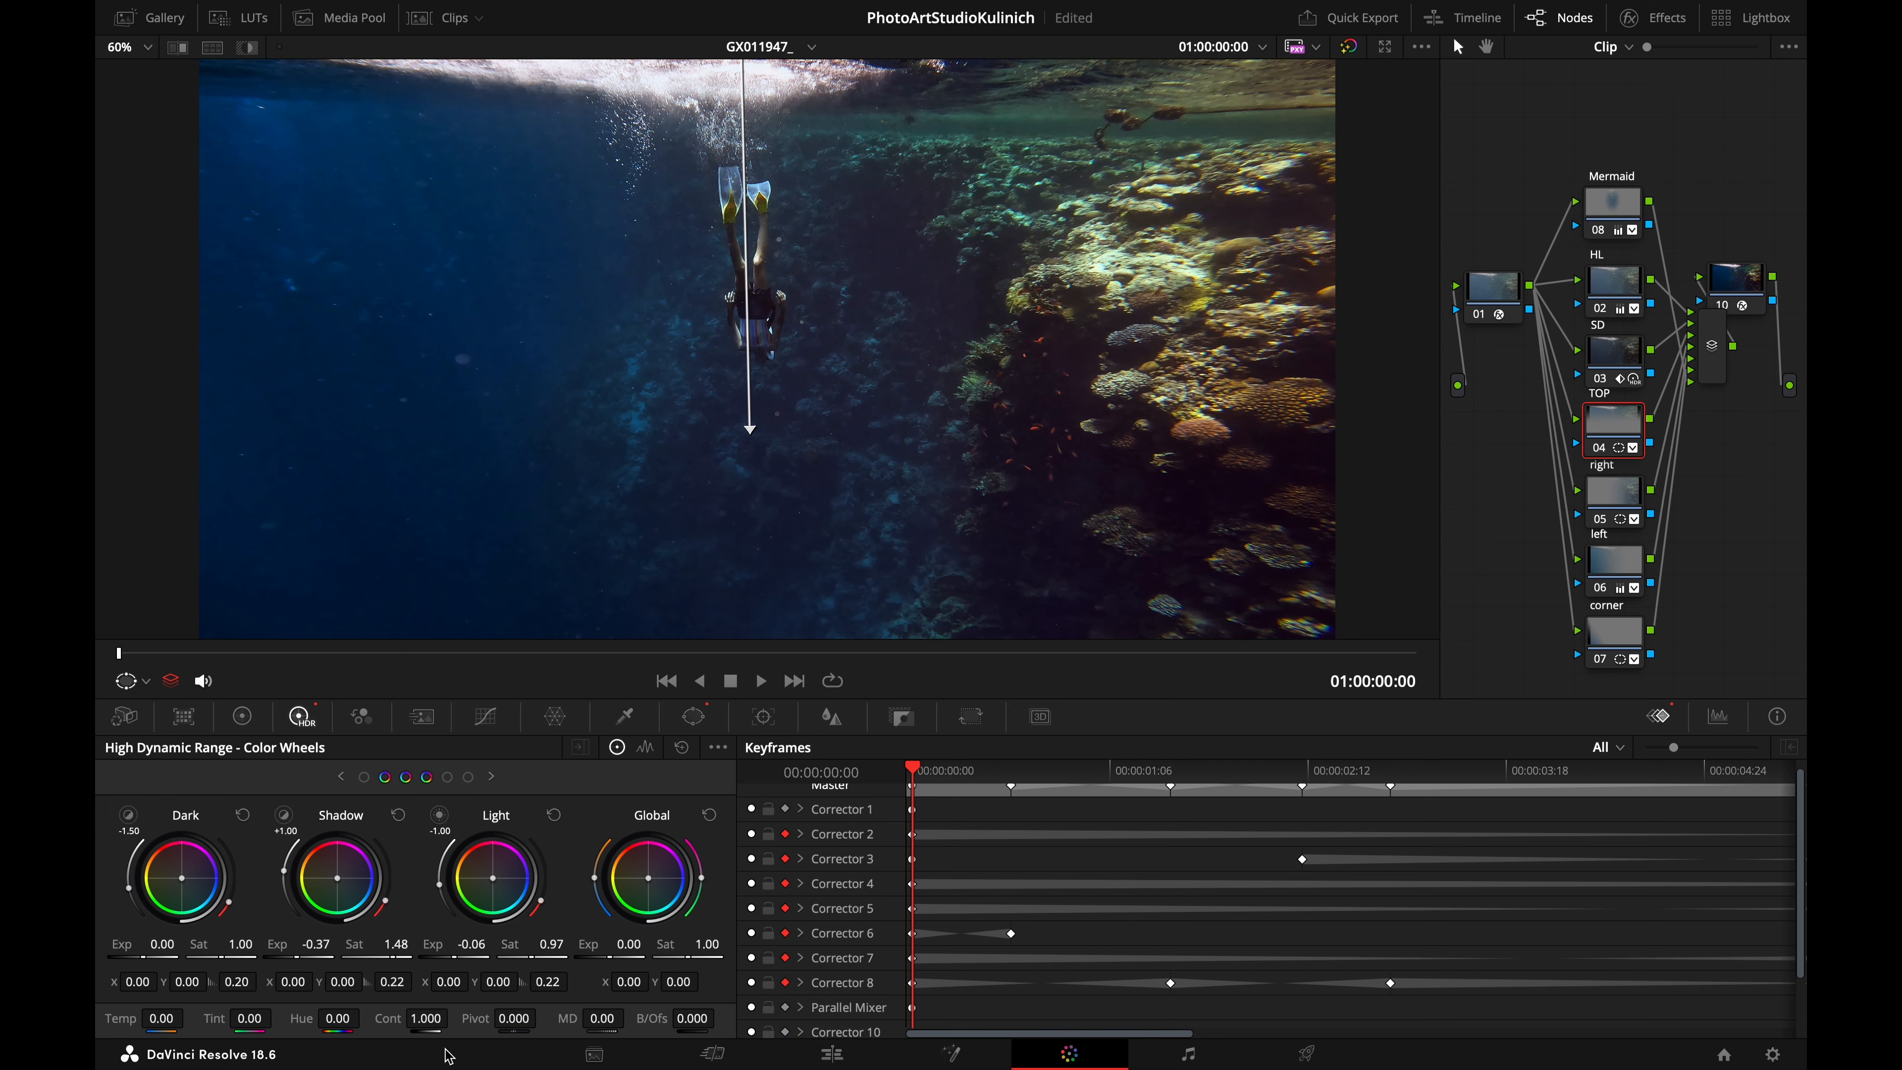
# Test the softness of the TOP node's gradient window, move it farther above the frame's upper edge and track it forward
pyautogui.scroll(3, 657, 406)
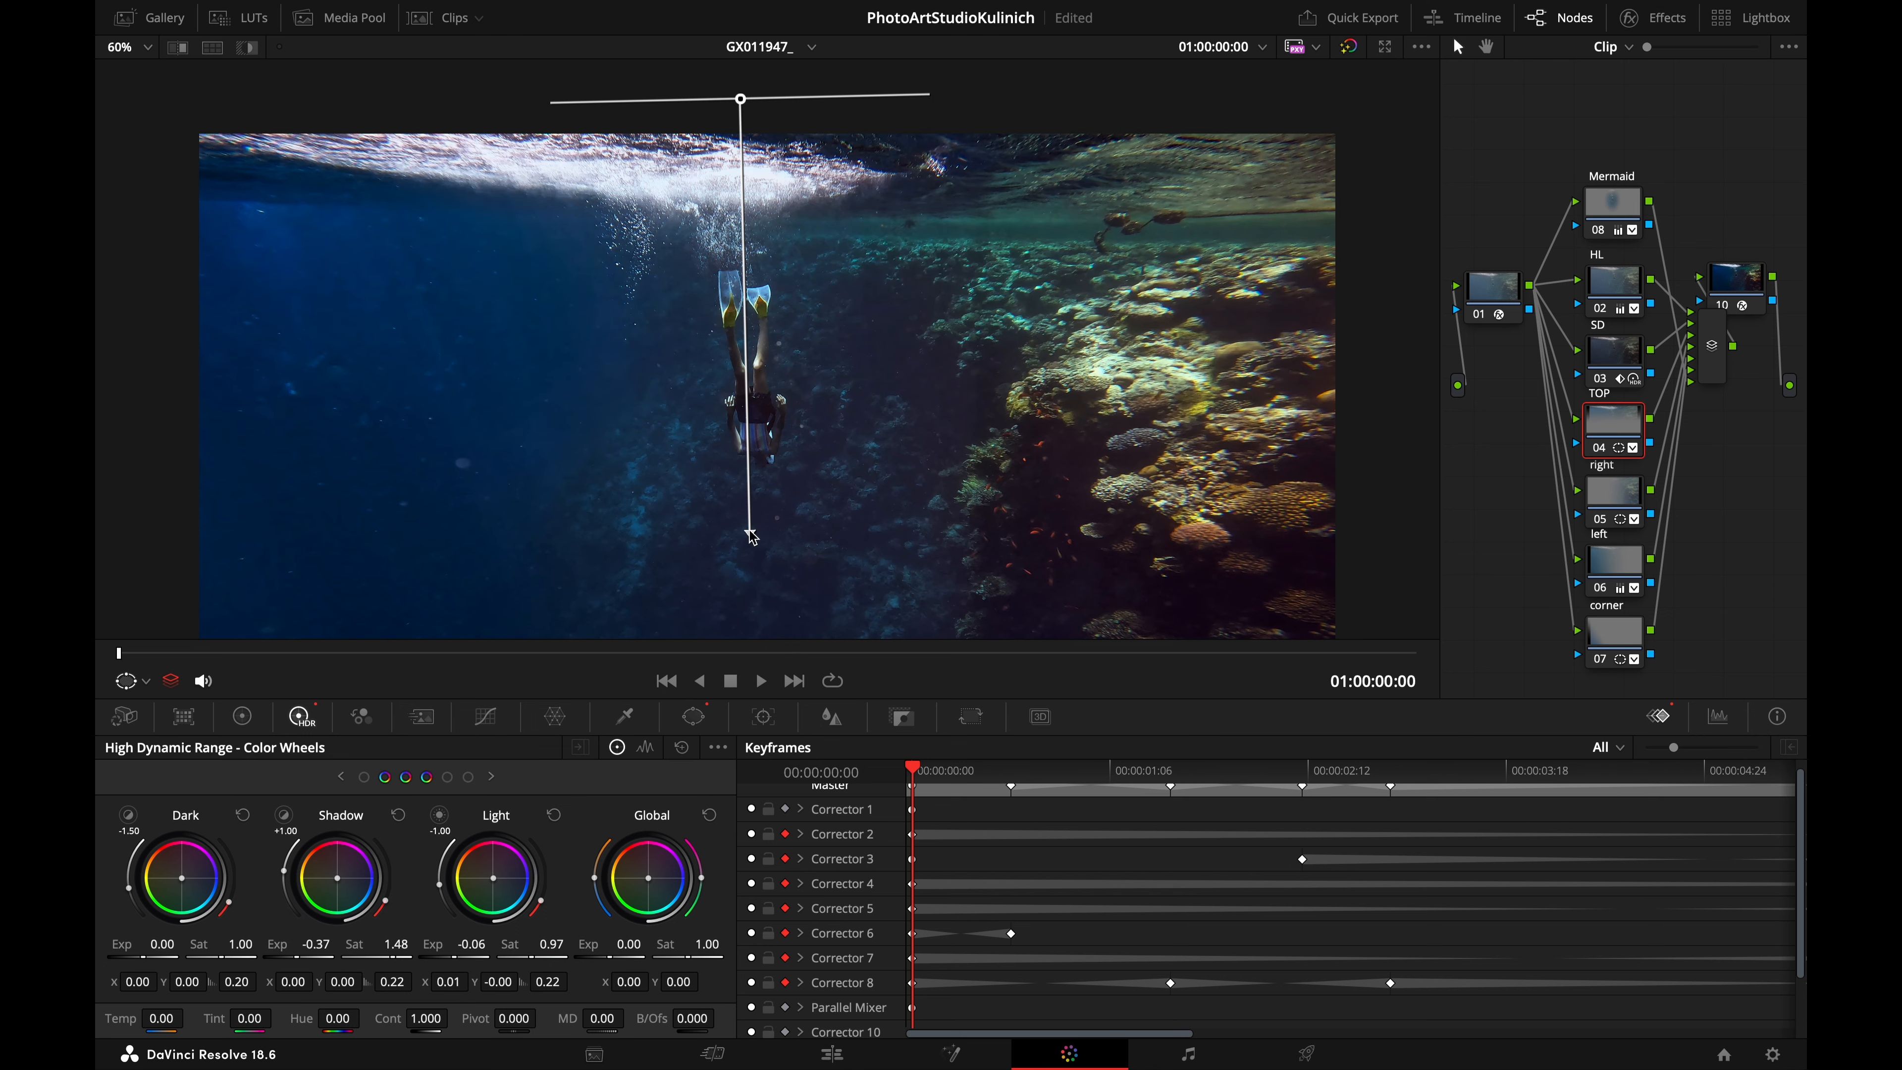
pyautogui.moveTo(749, 532); pyautogui.dragTo(739, 382)
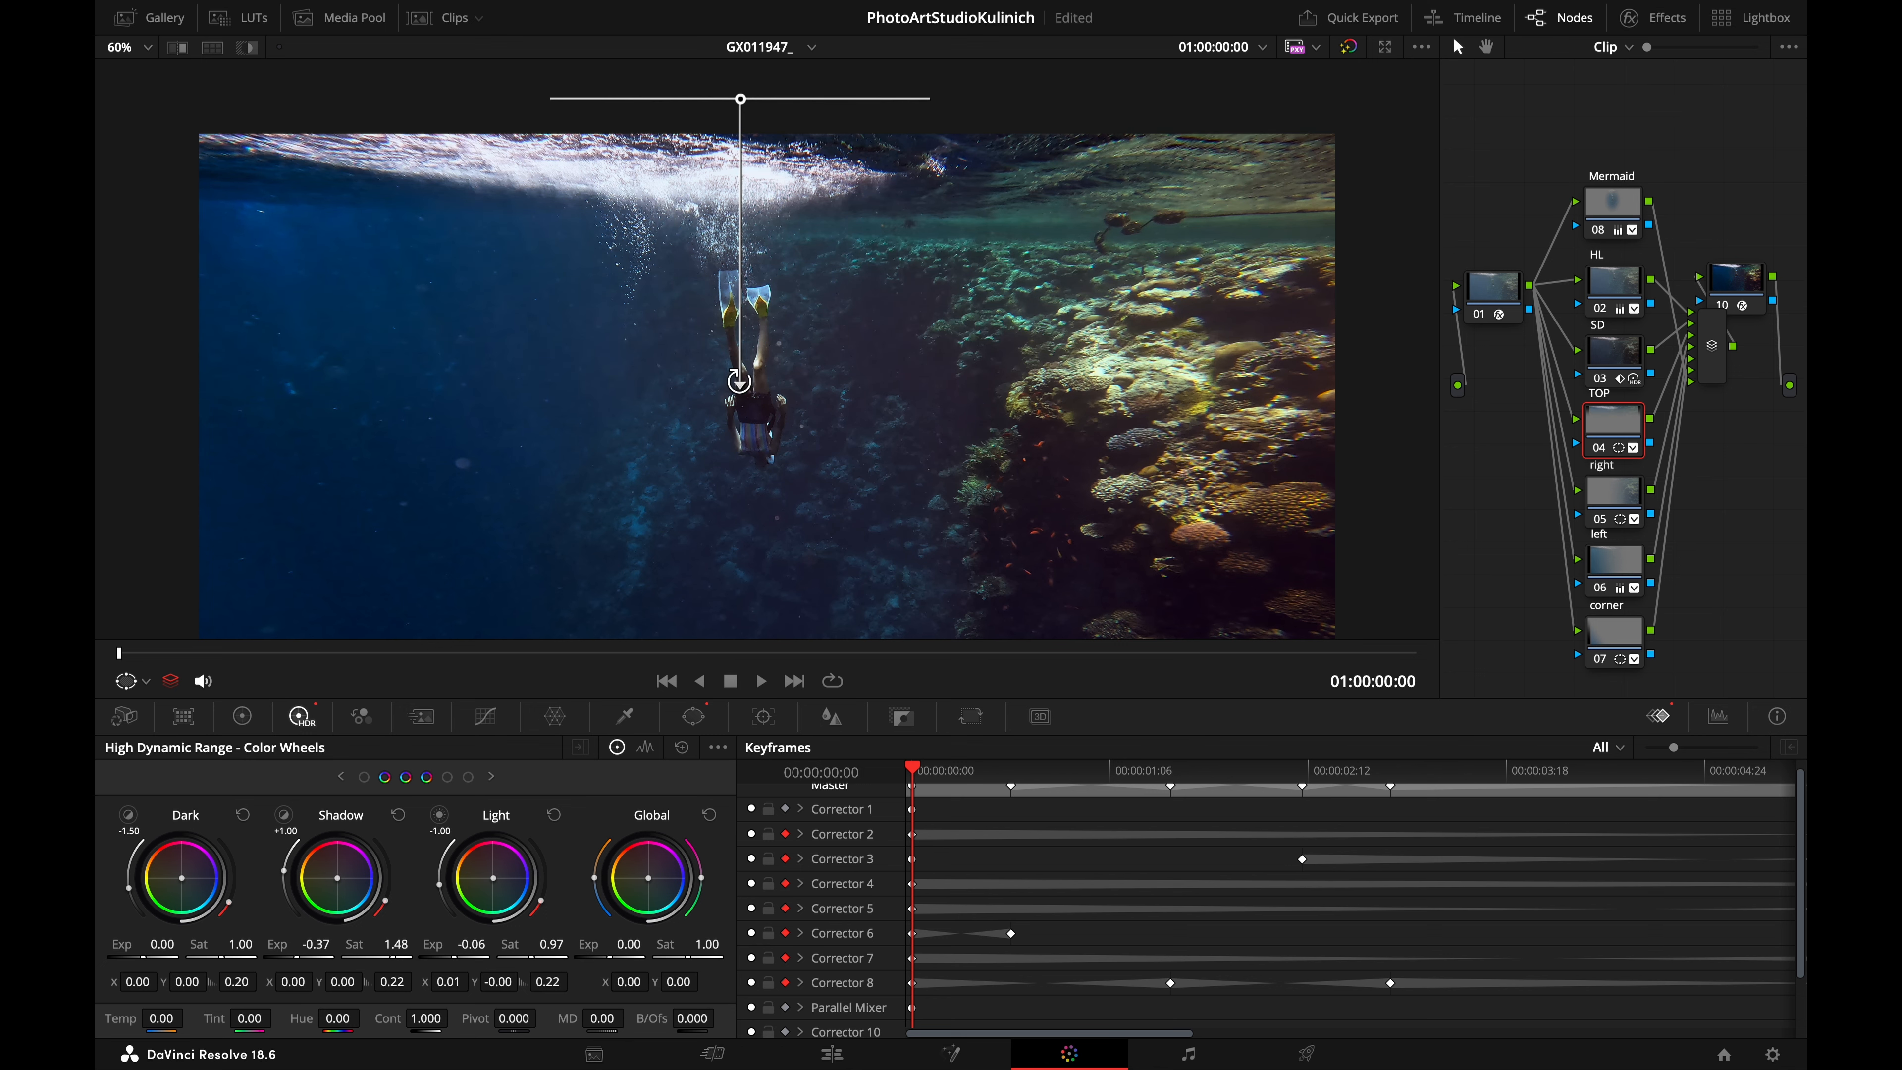
pyautogui.moveTo(739, 382); pyautogui.dragTo(734, 518)
pyautogui.scroll(2, 753, 300)
pyautogui.scroll(-4, 756, 262)
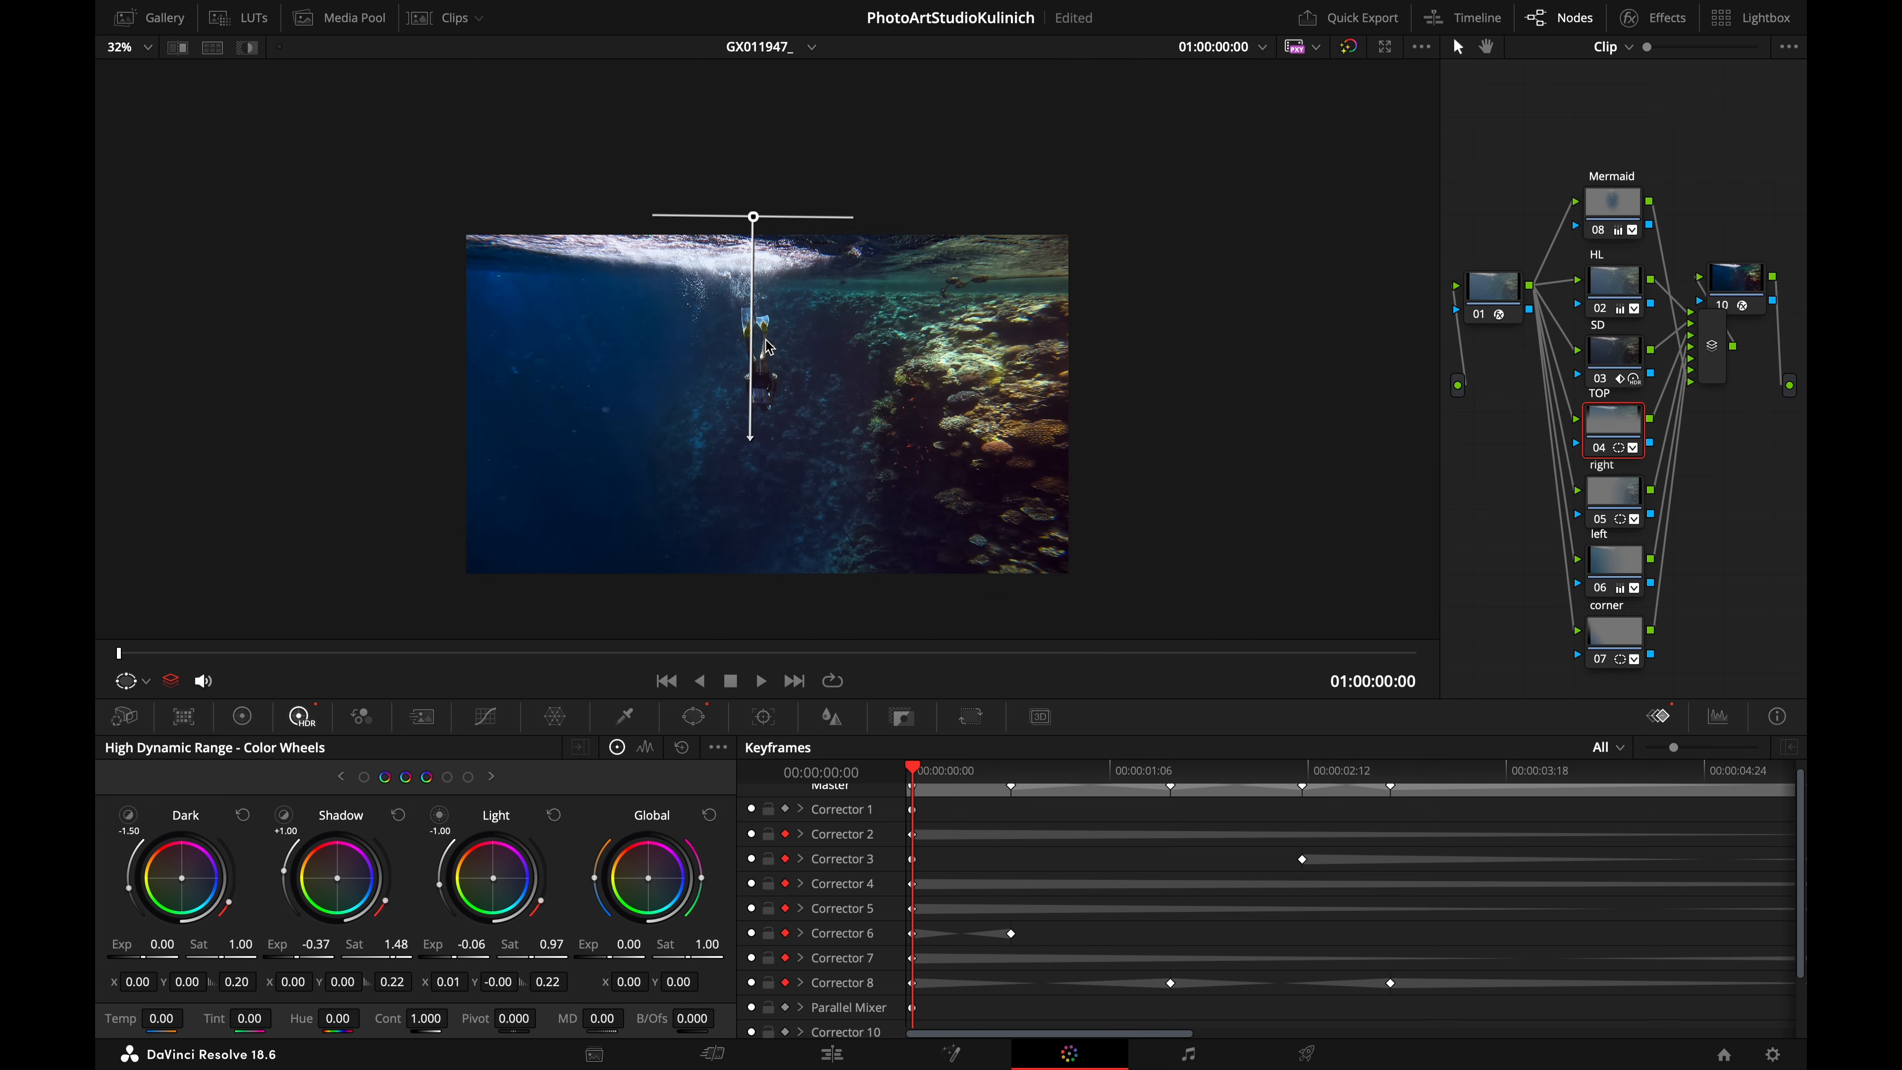
pyautogui.moveTo(753, 221); pyautogui.dragTo(767, 171)
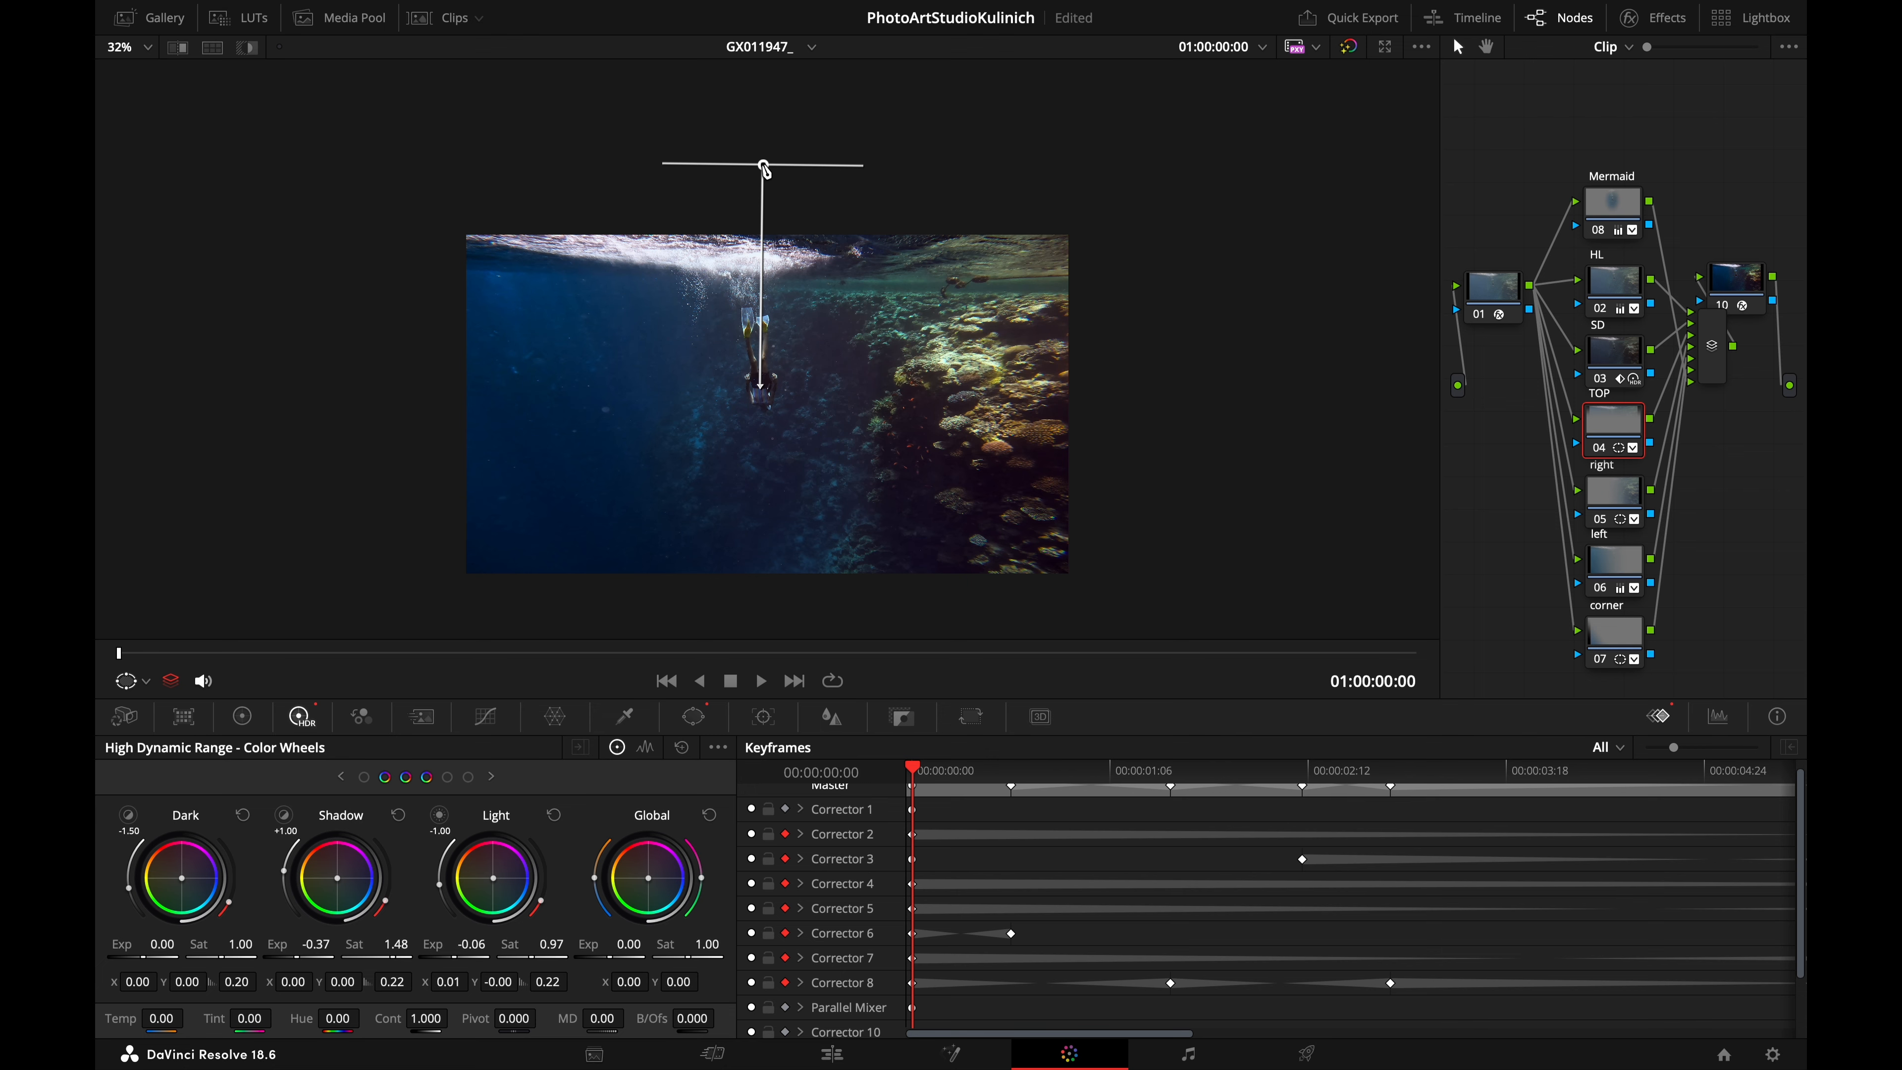
pyautogui.hotkey('ctrl', 't')
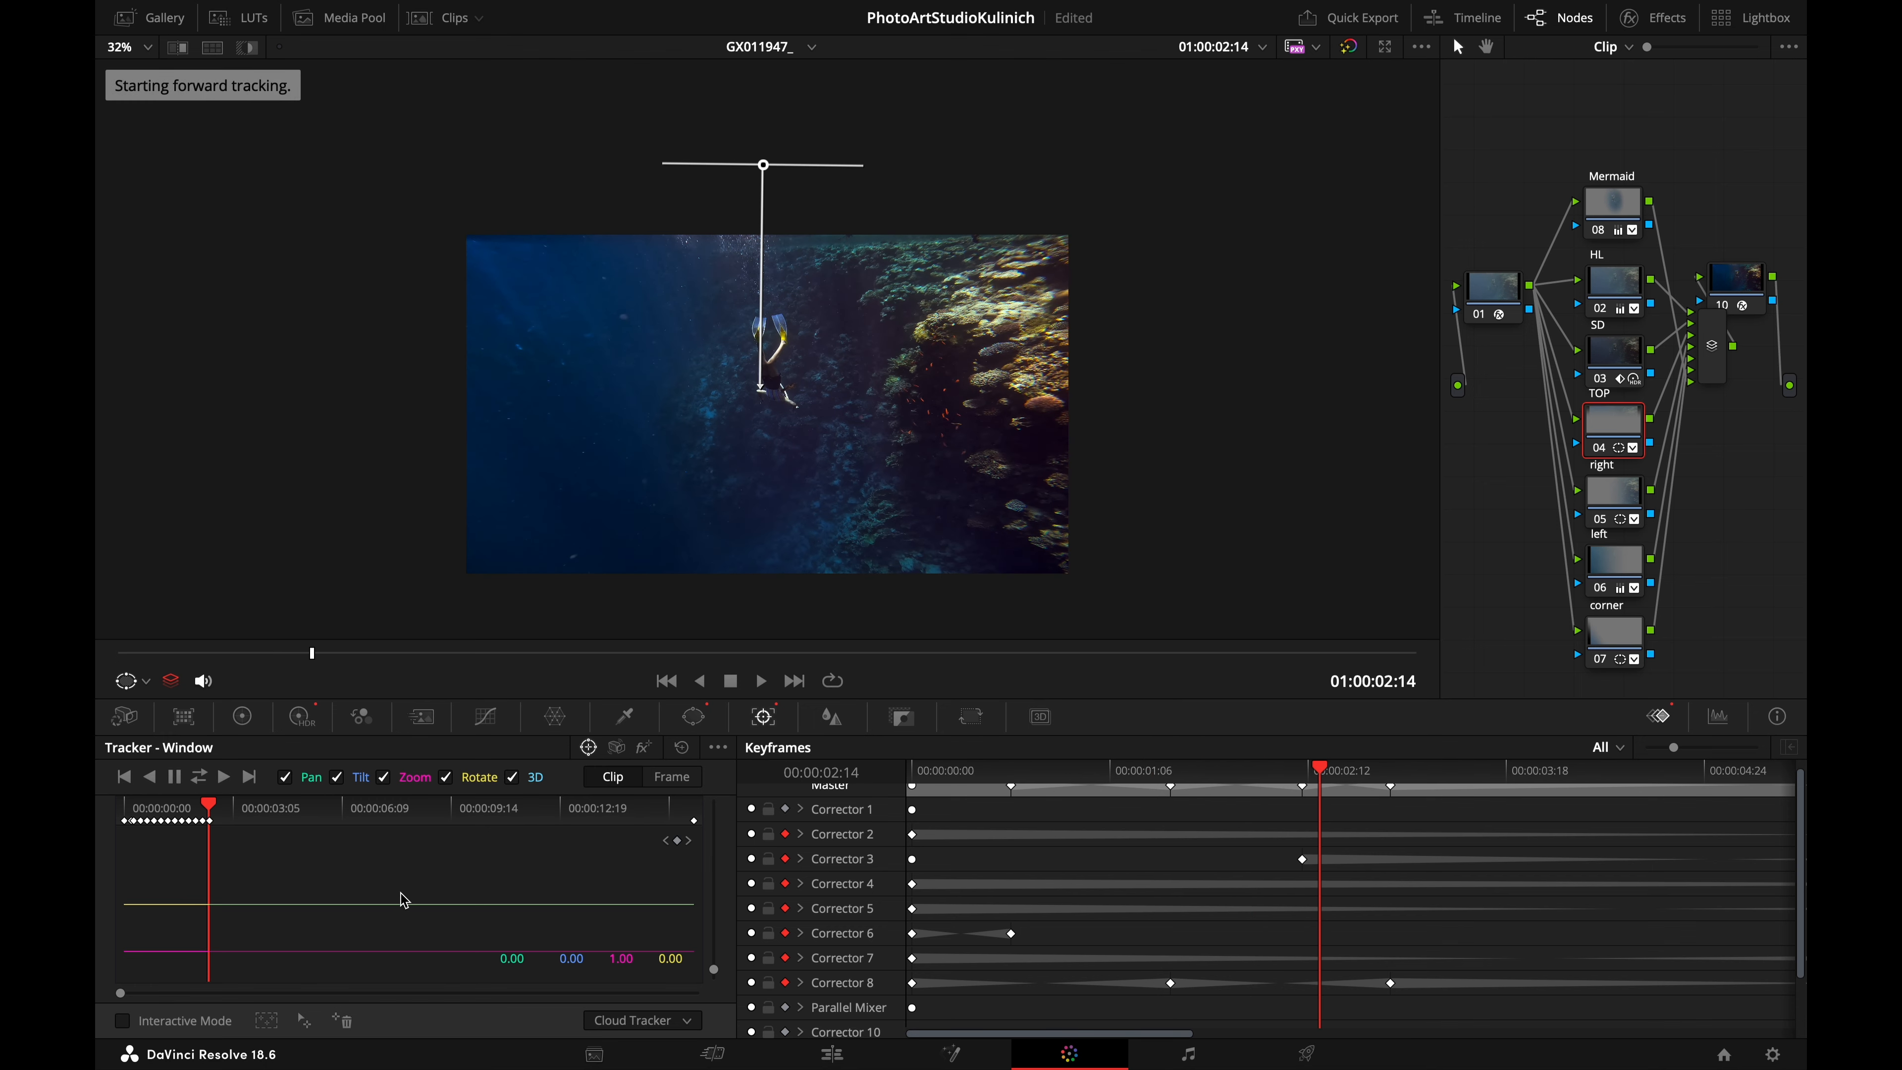
# Lower the TOP node's gradient window slightly at 01:00:02:14 and set its Shadow exposure to -0.47
pyautogui.click(307, 716)
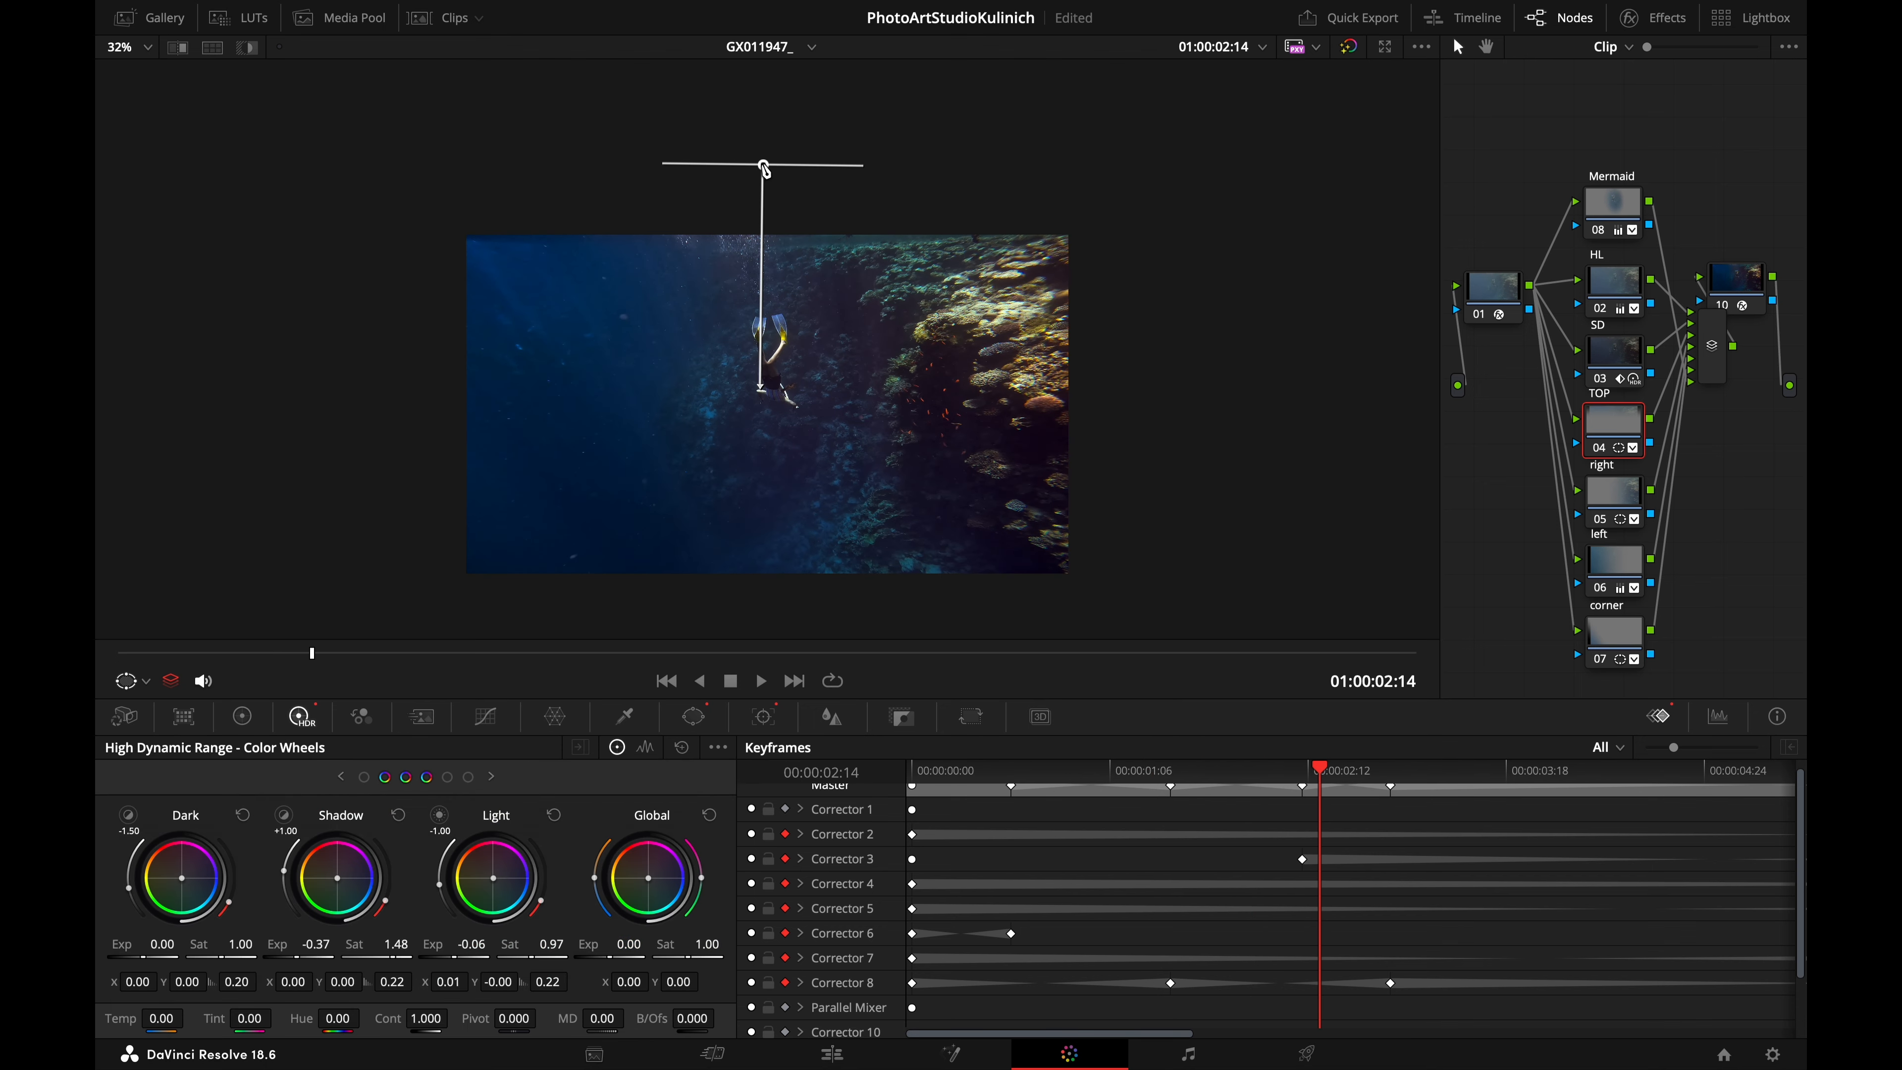
pyautogui.moveTo(765, 171); pyautogui.dragTo(762, 192)
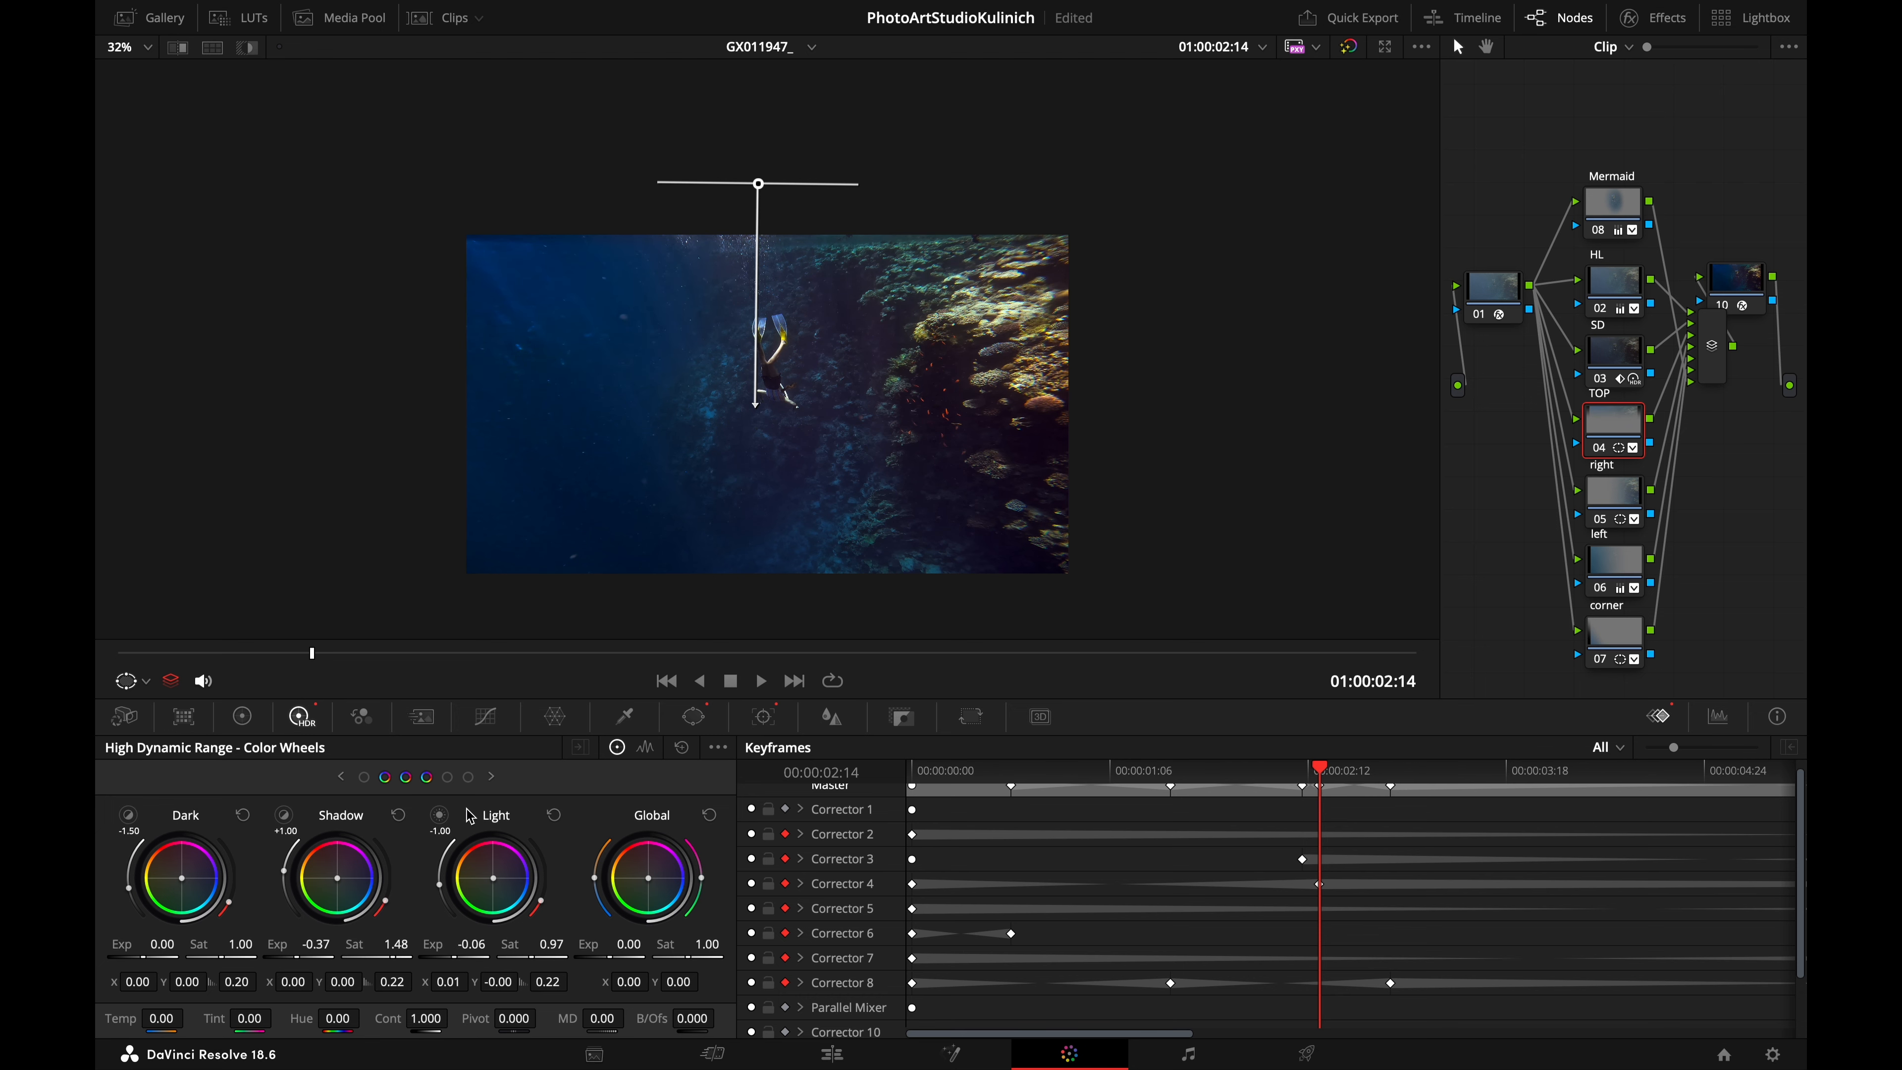
pyautogui.click(491, 778)
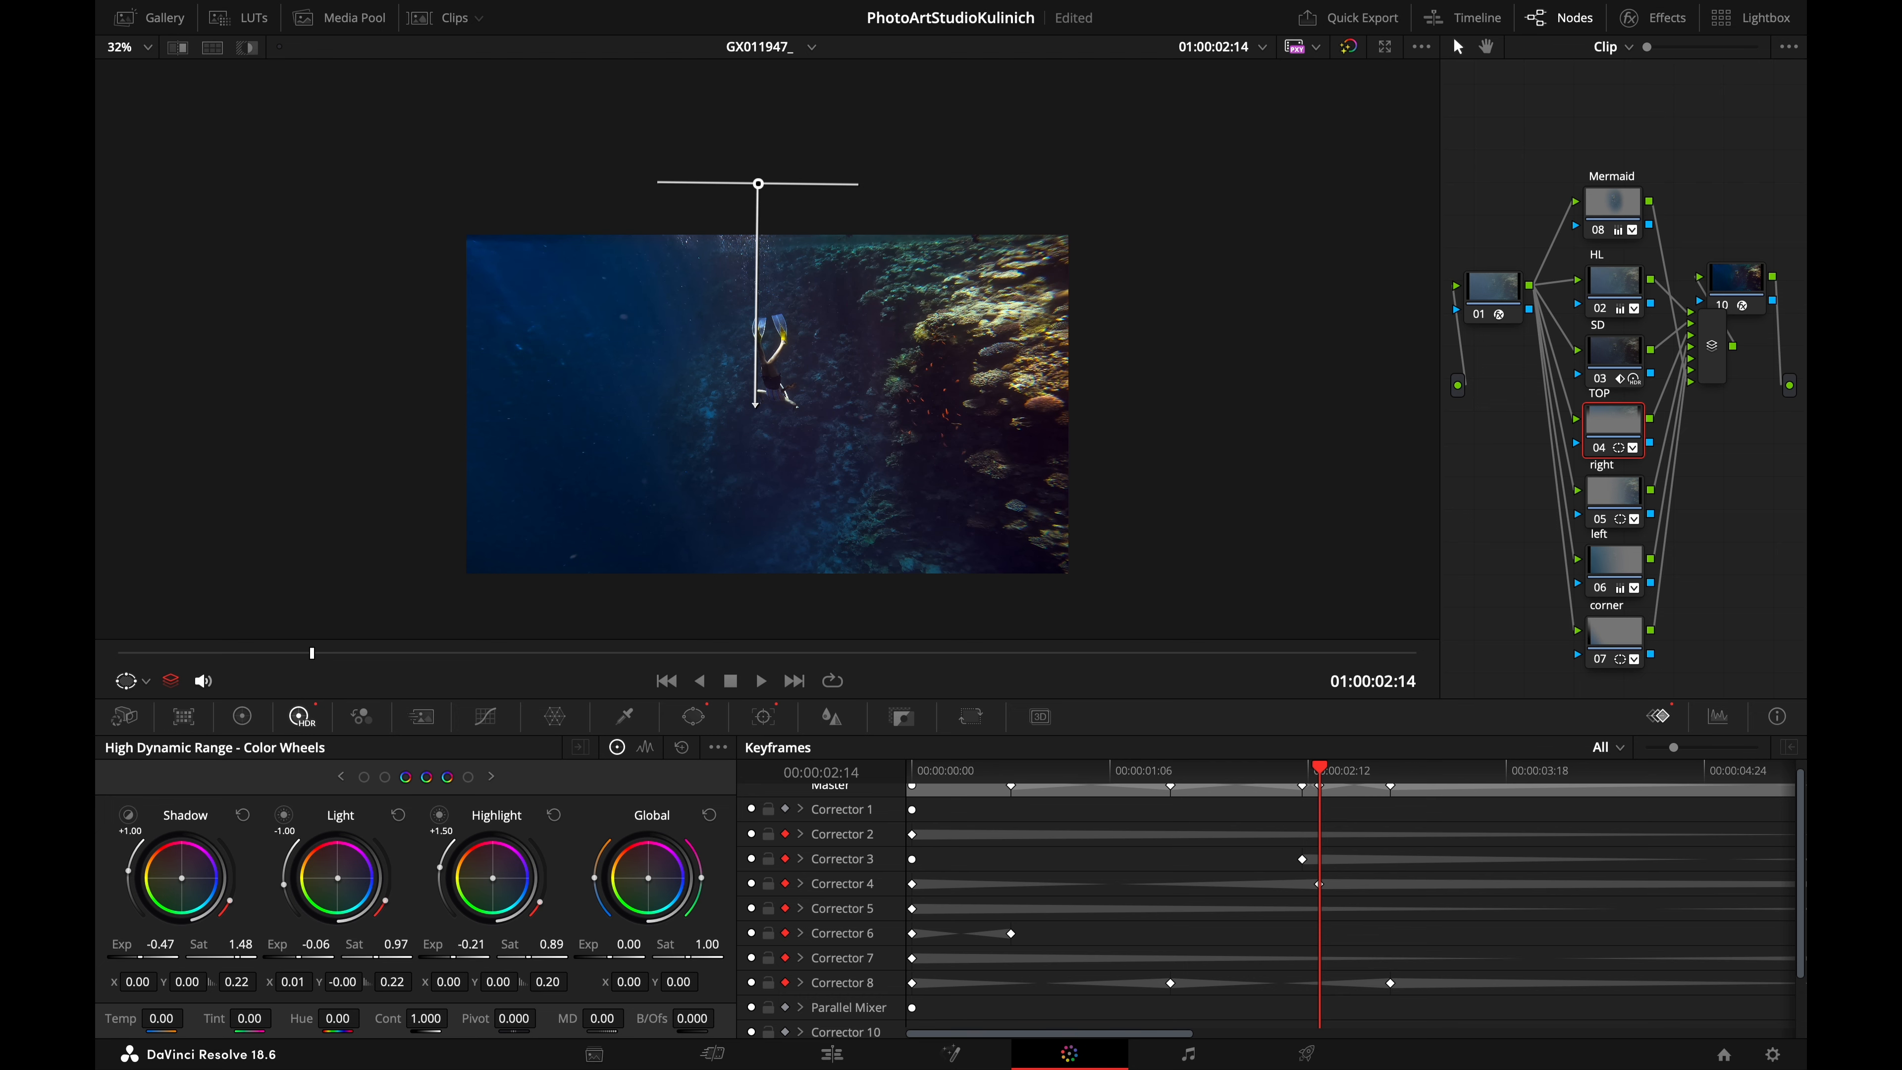
# Raise the TOP node's gradient window slightly at 01:00:11:19 and play the clip on to its end
pyautogui.press('space')
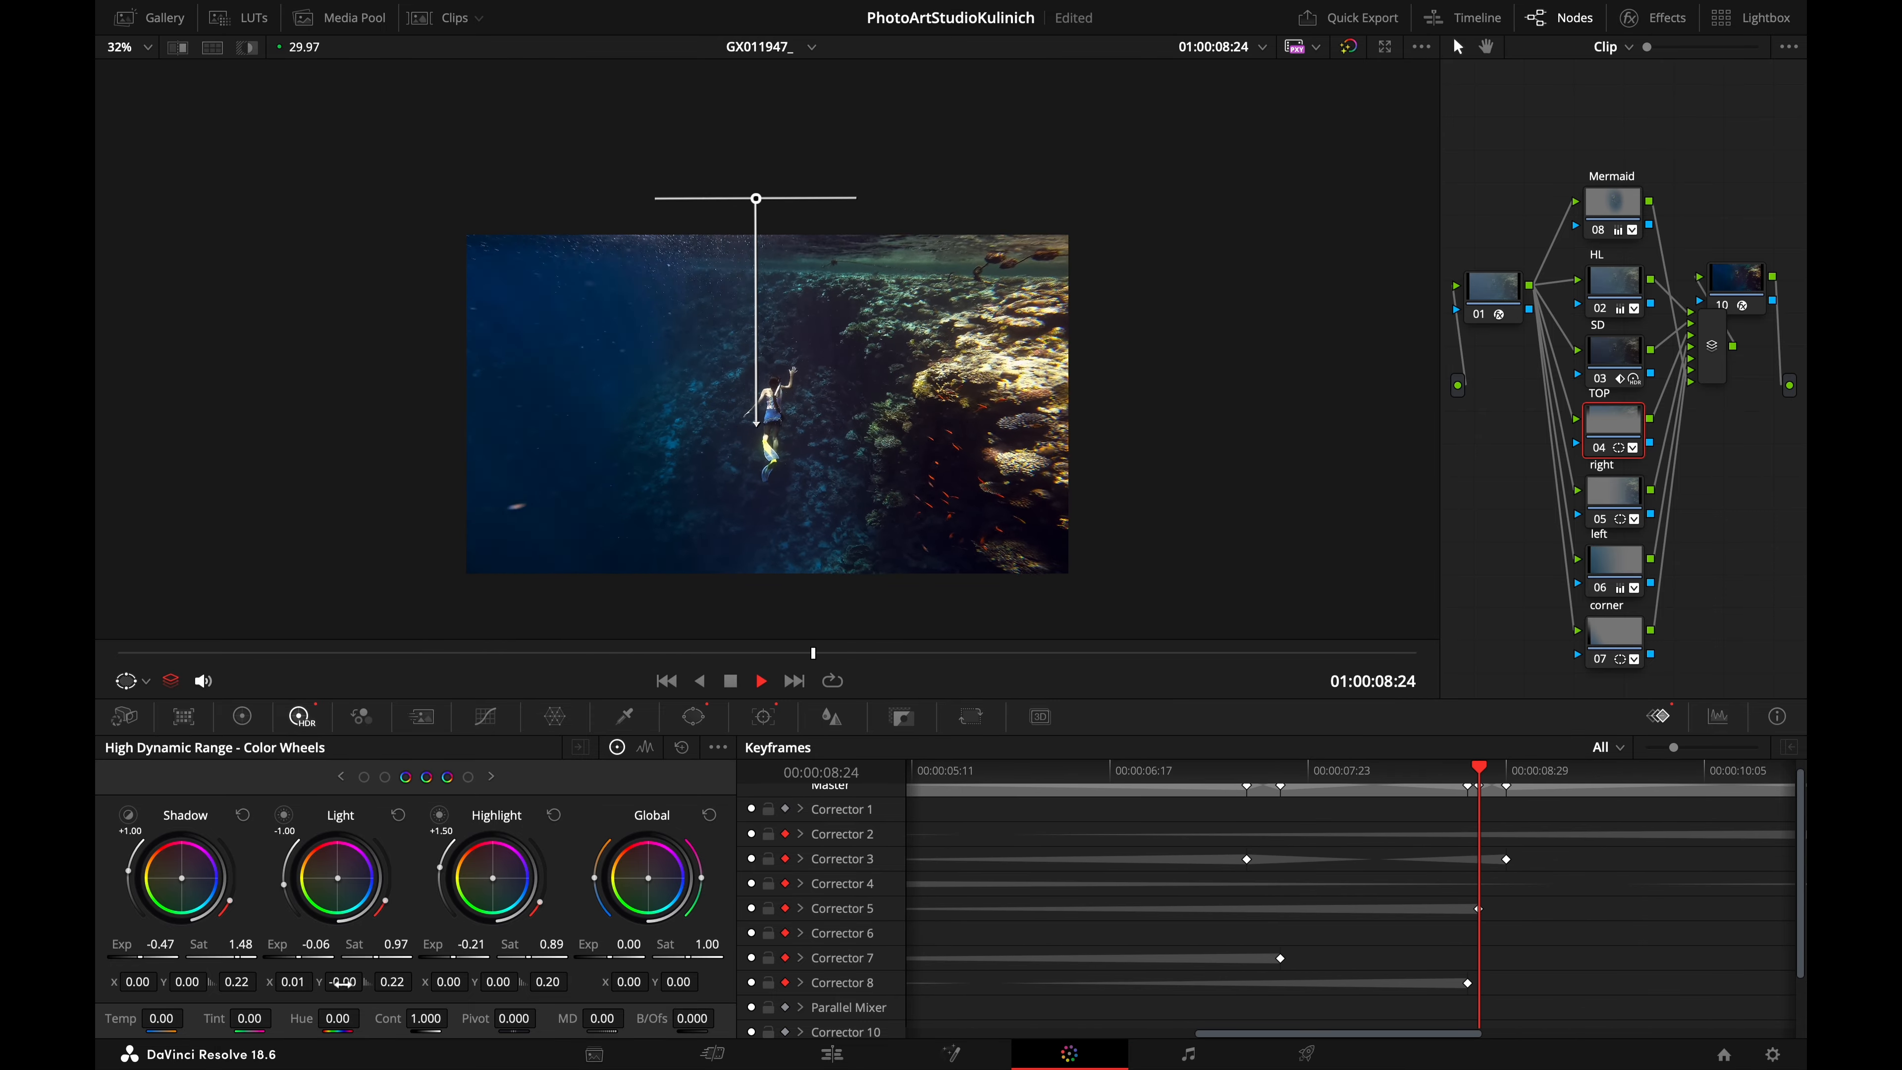
pyautogui.press('space')
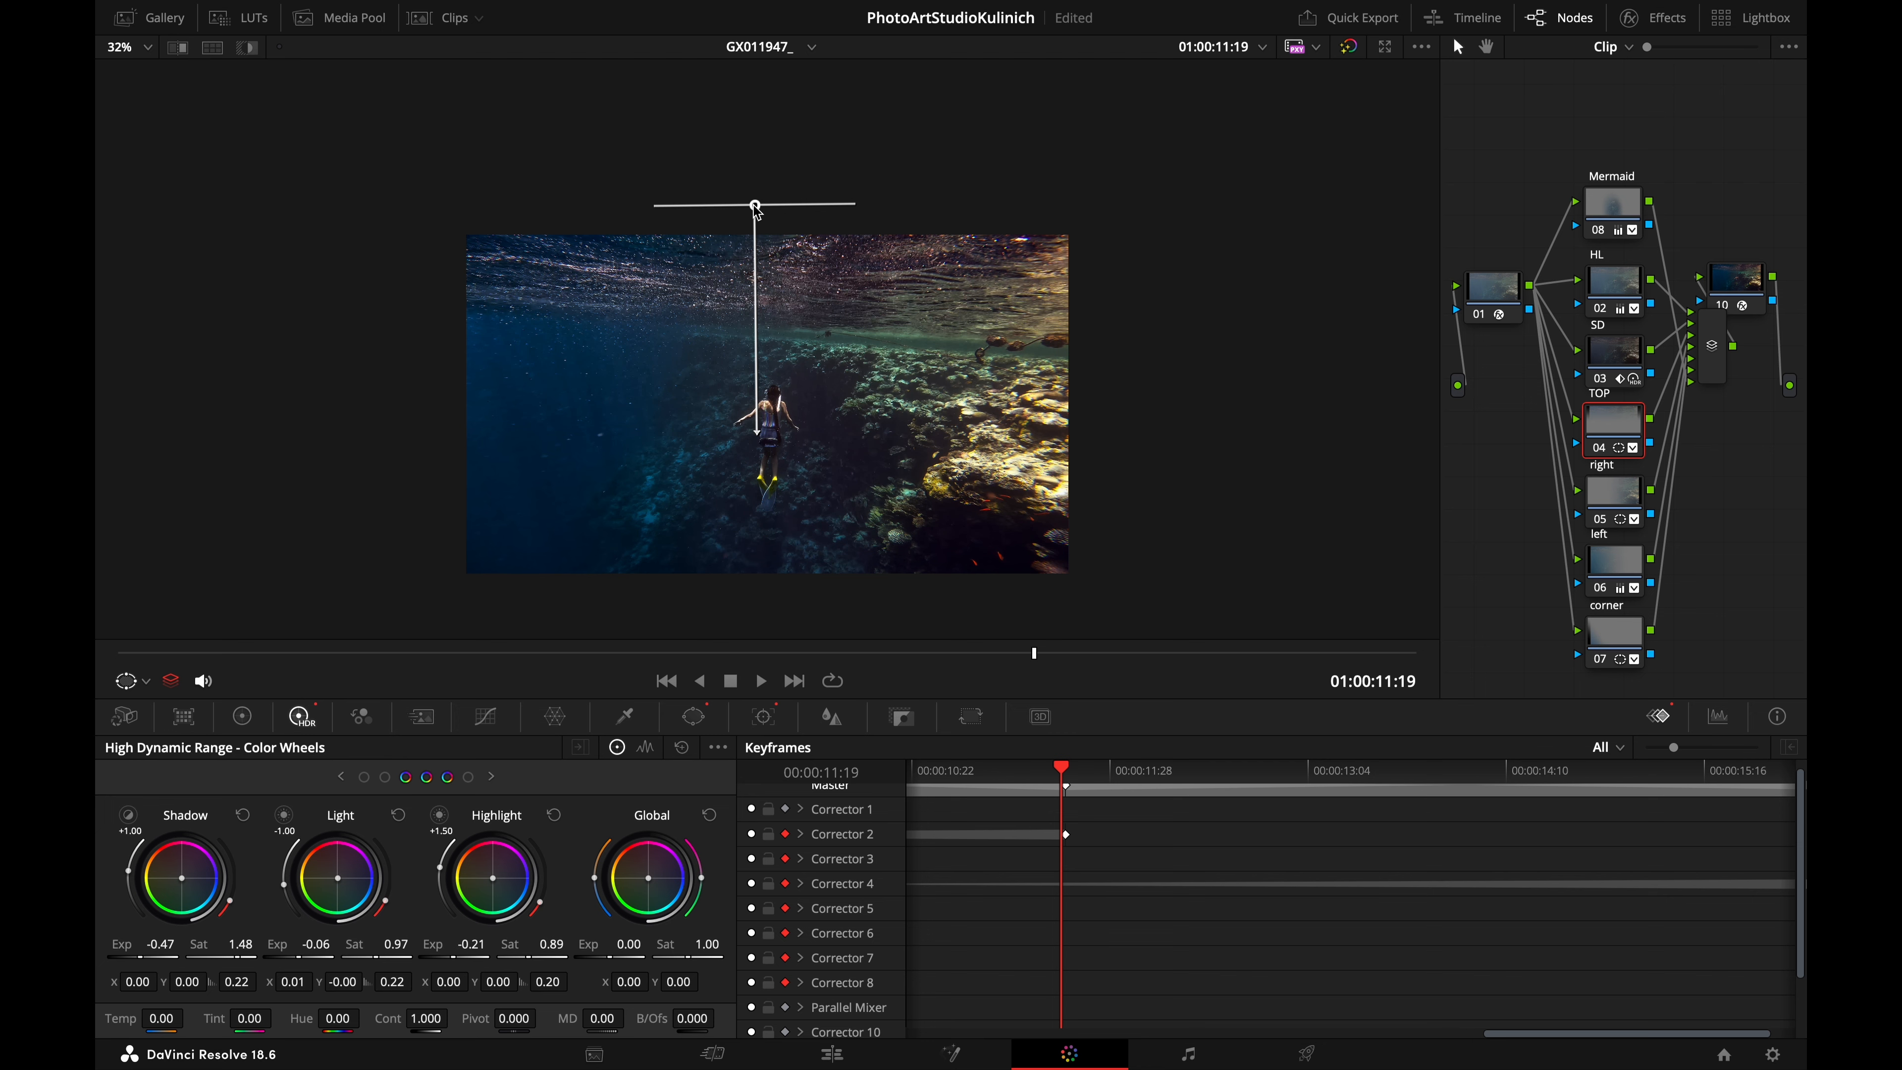
pyautogui.moveTo(755, 206); pyautogui.dragTo(756, 188)
pyautogui.press('space')
pyautogui.press('space')
pyautogui.press('space')
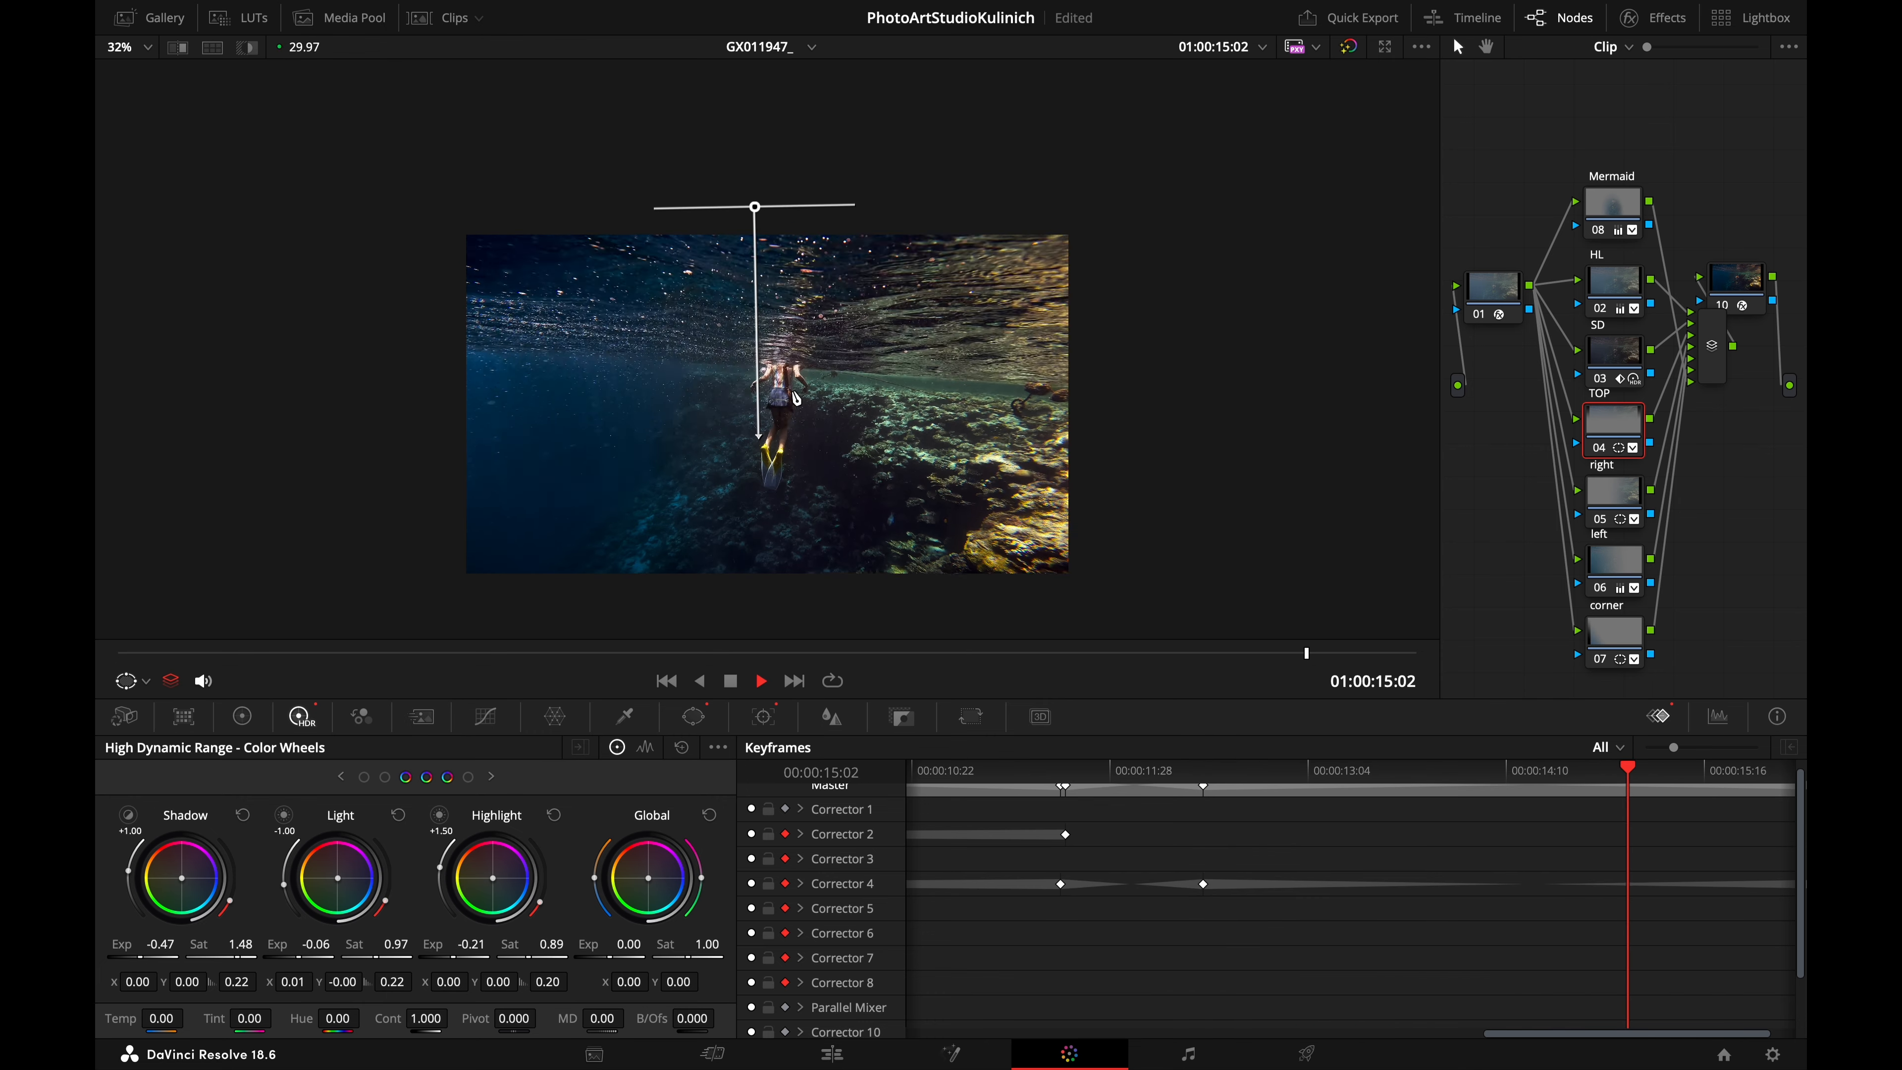
pyautogui.press('space')
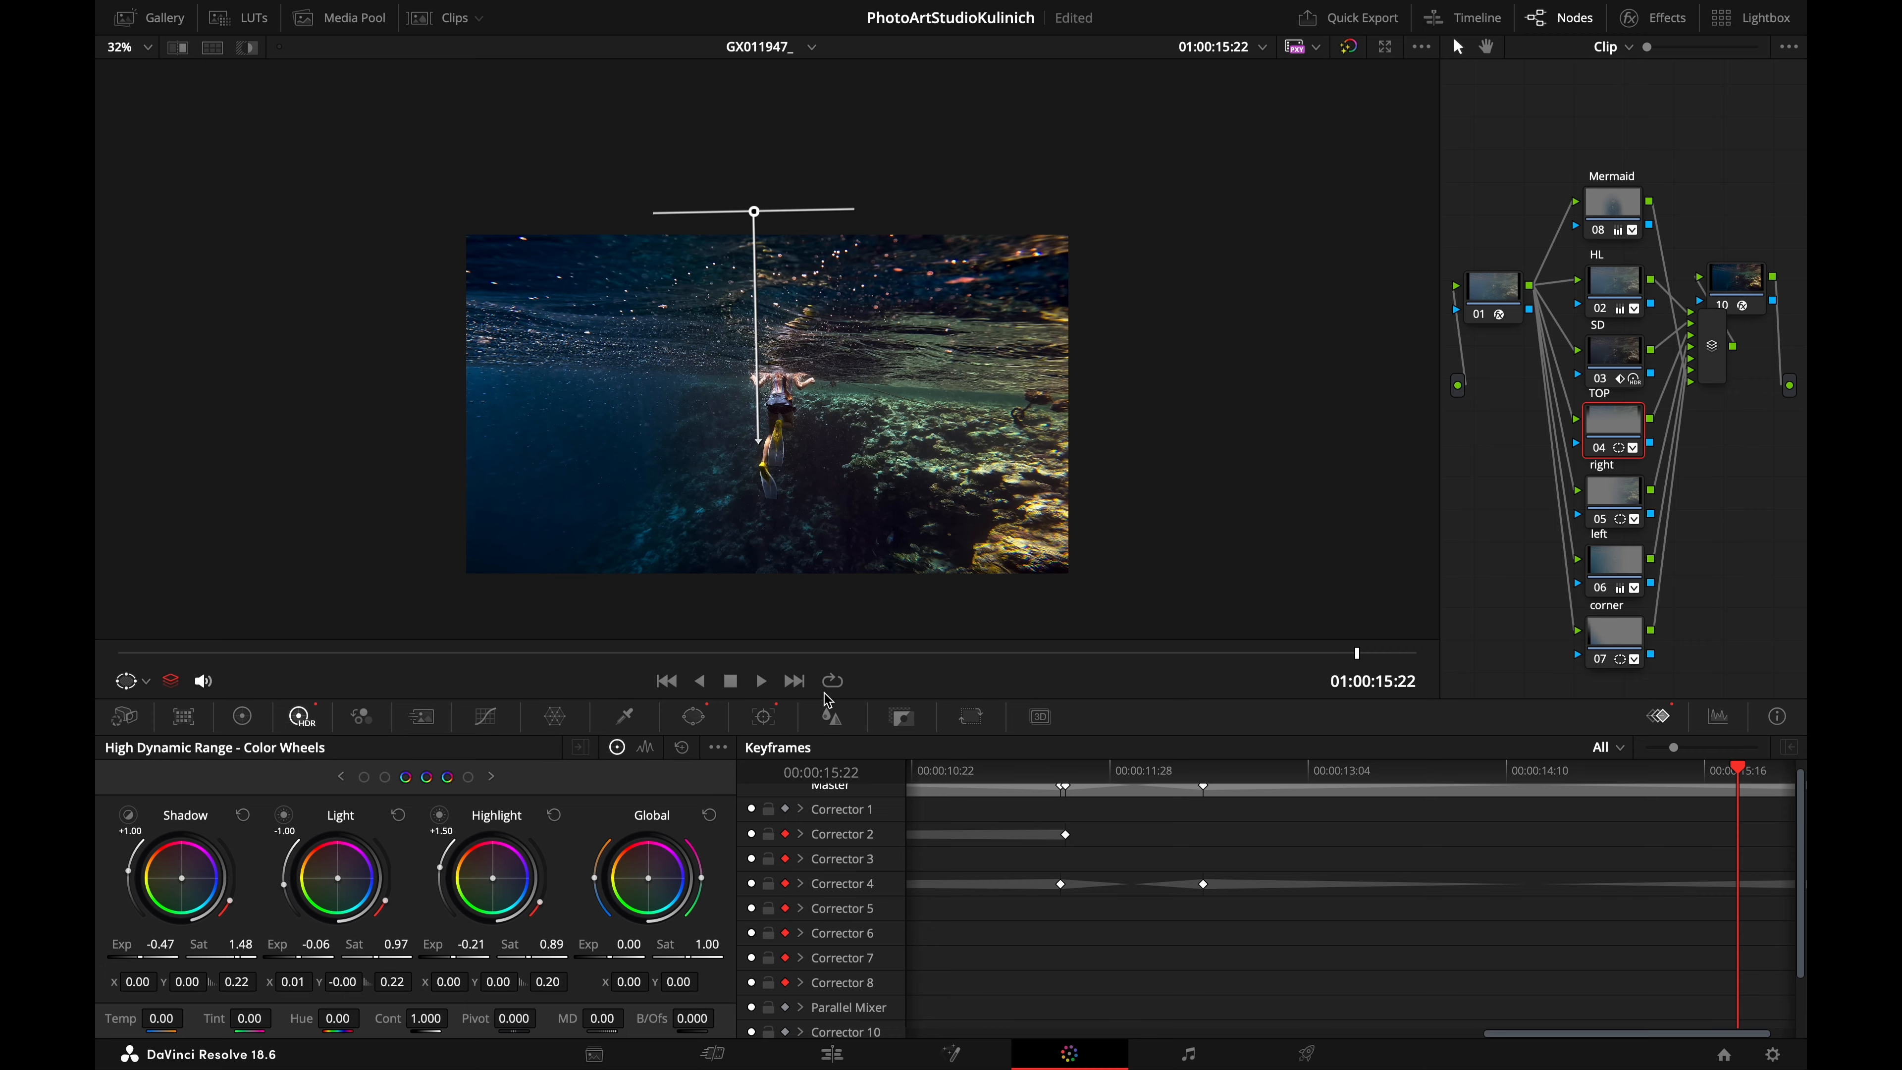
# Turn on loop playback, play the clip and compare the frame at 01:00:10:12 with and without the grade
pyautogui.click(833, 680)
pyautogui.press('space')
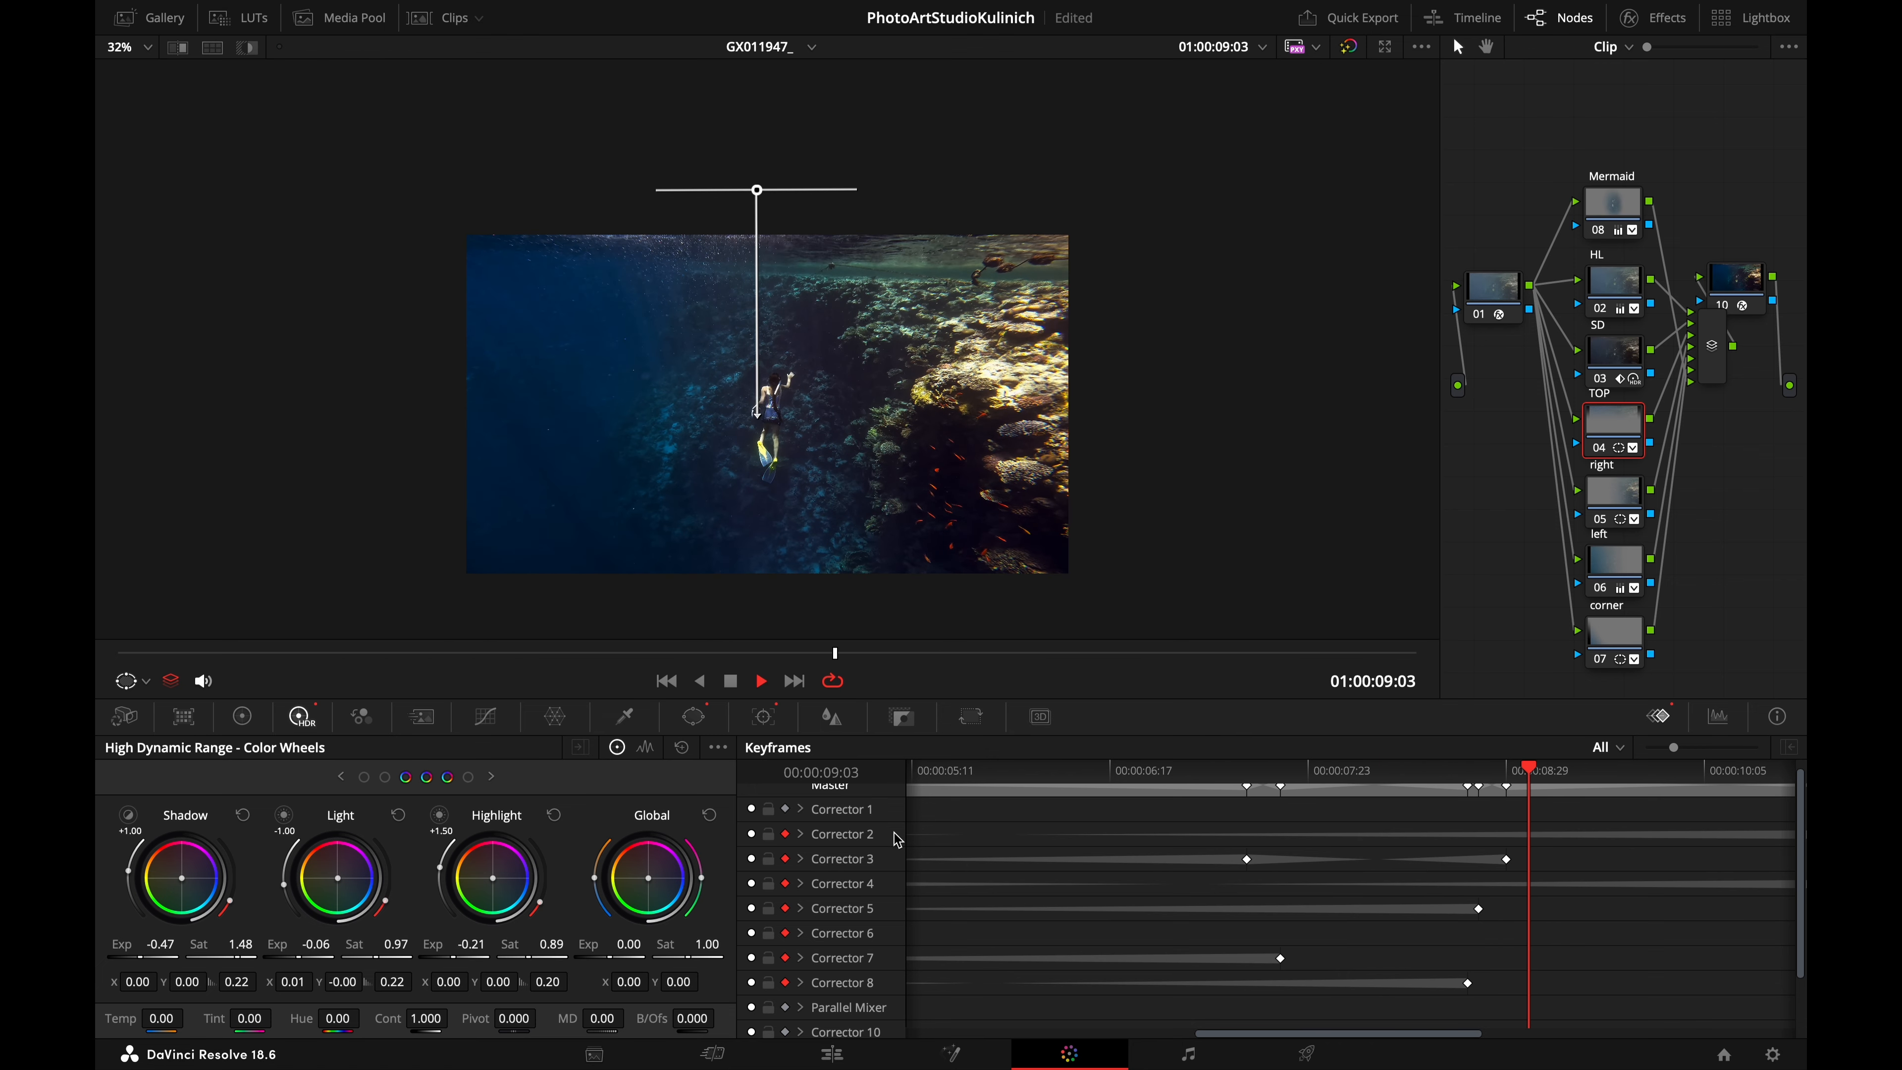
pyautogui.click(1350, 48)
pyautogui.click(1353, 51)
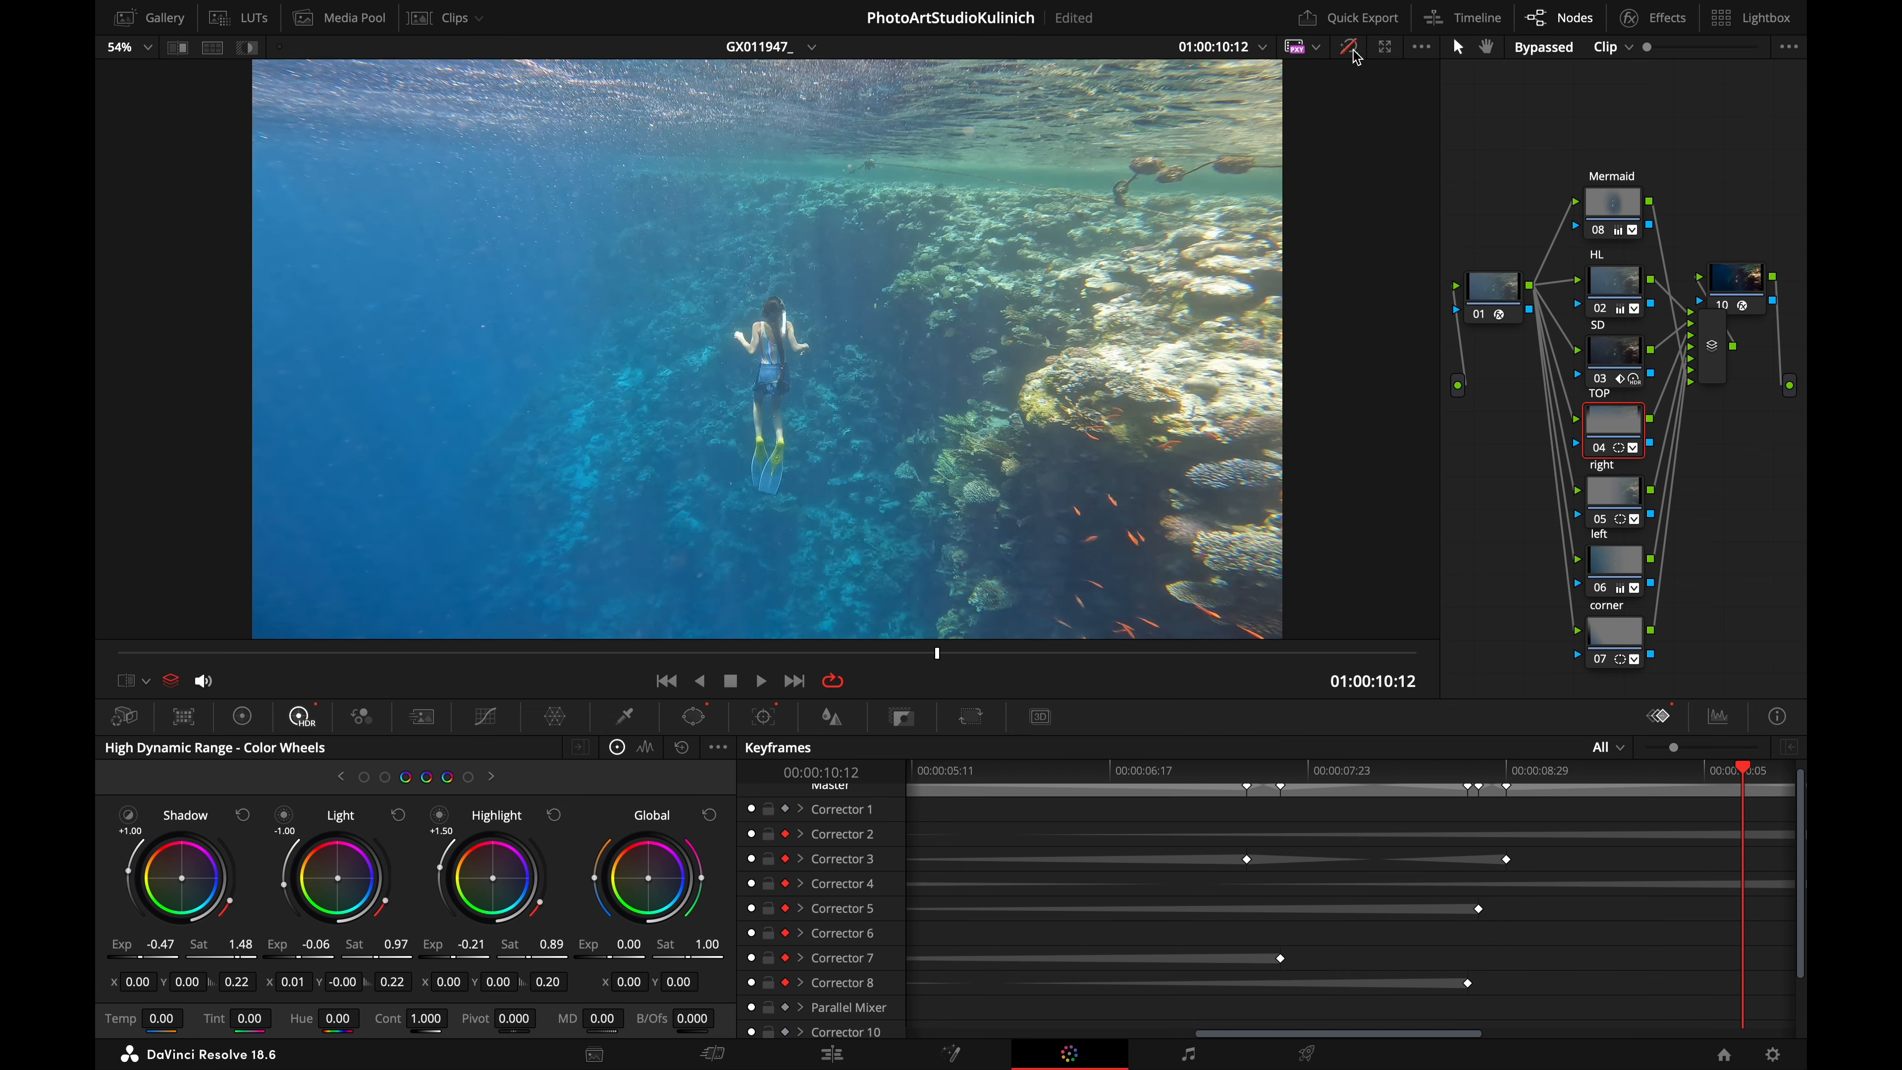
pyautogui.click(1350, 48)
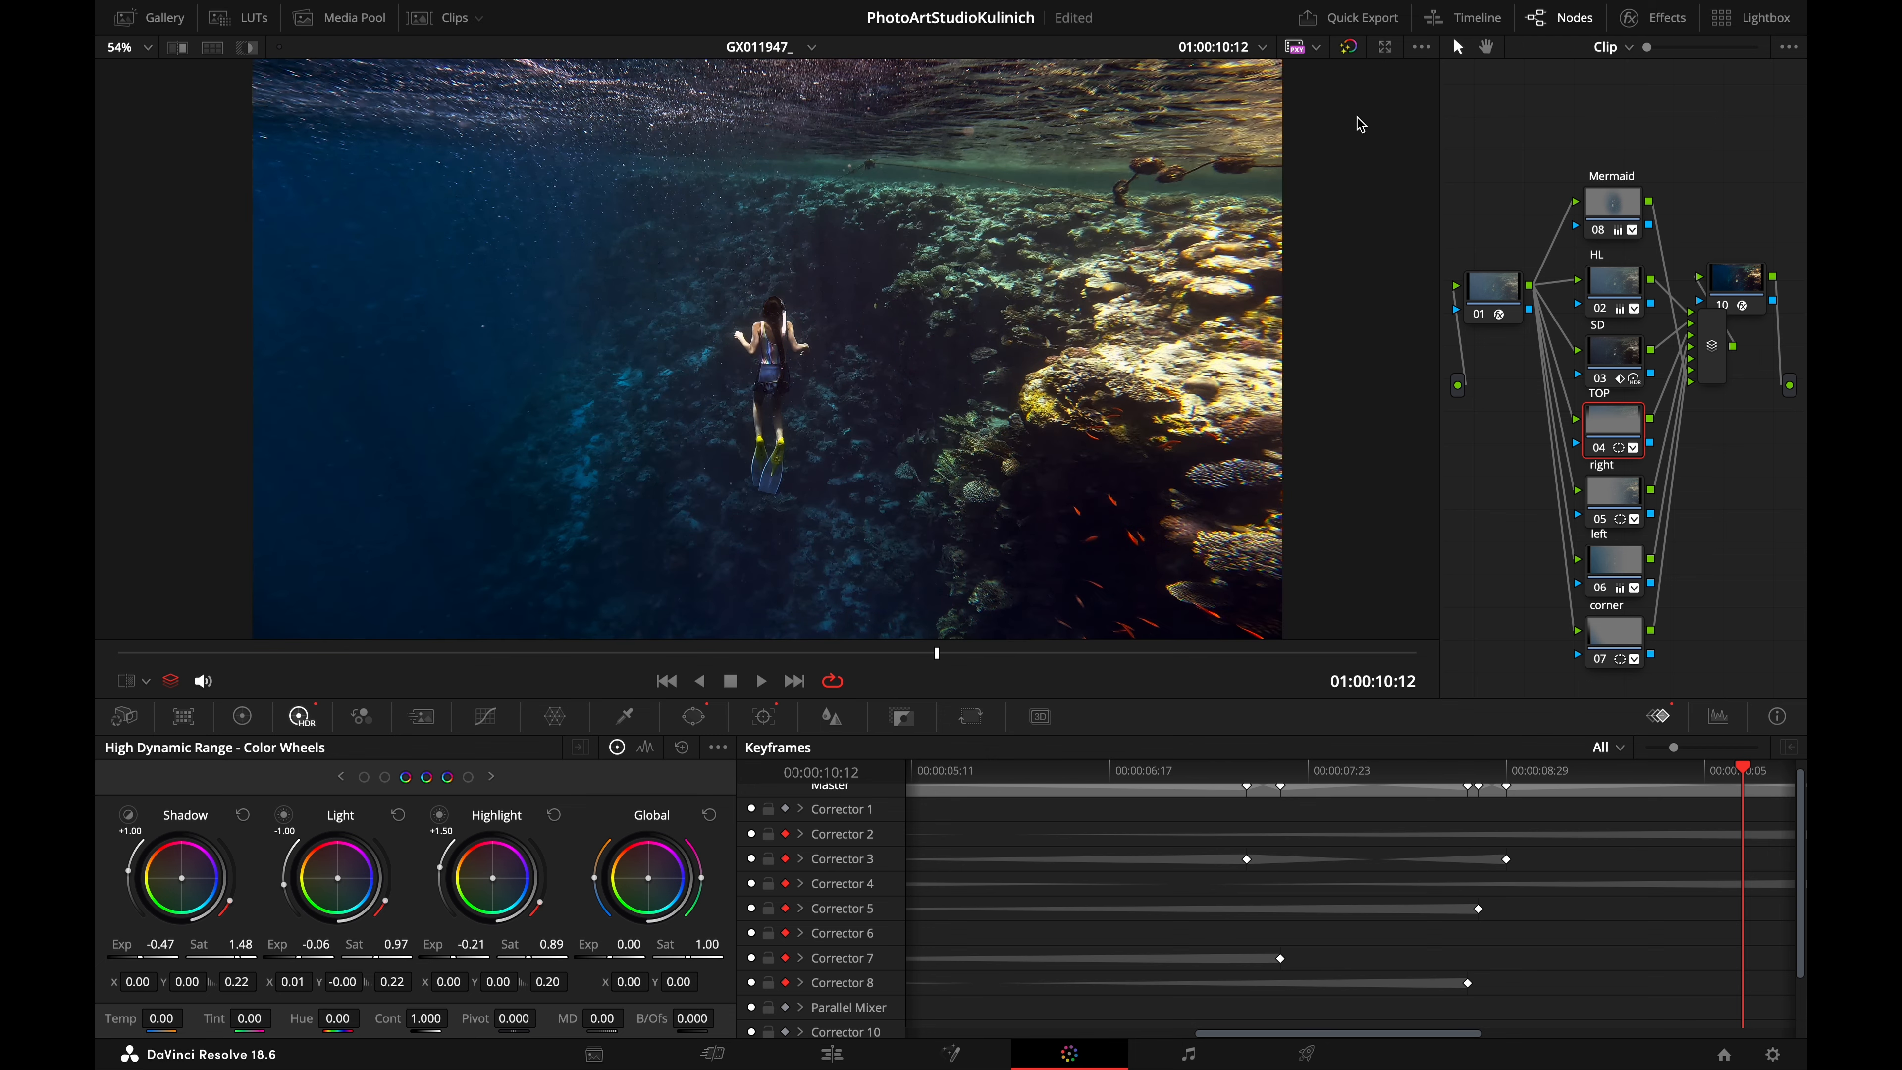
# Show the full keyframe range, return the playhead to 01:00:00:00 and play the clip with the grade bypassed
pyautogui.moveTo(1672, 747); pyautogui.dragTo(1631, 758)
pyautogui.moveTo(935, 770); pyautogui.dragTo(888, 767)
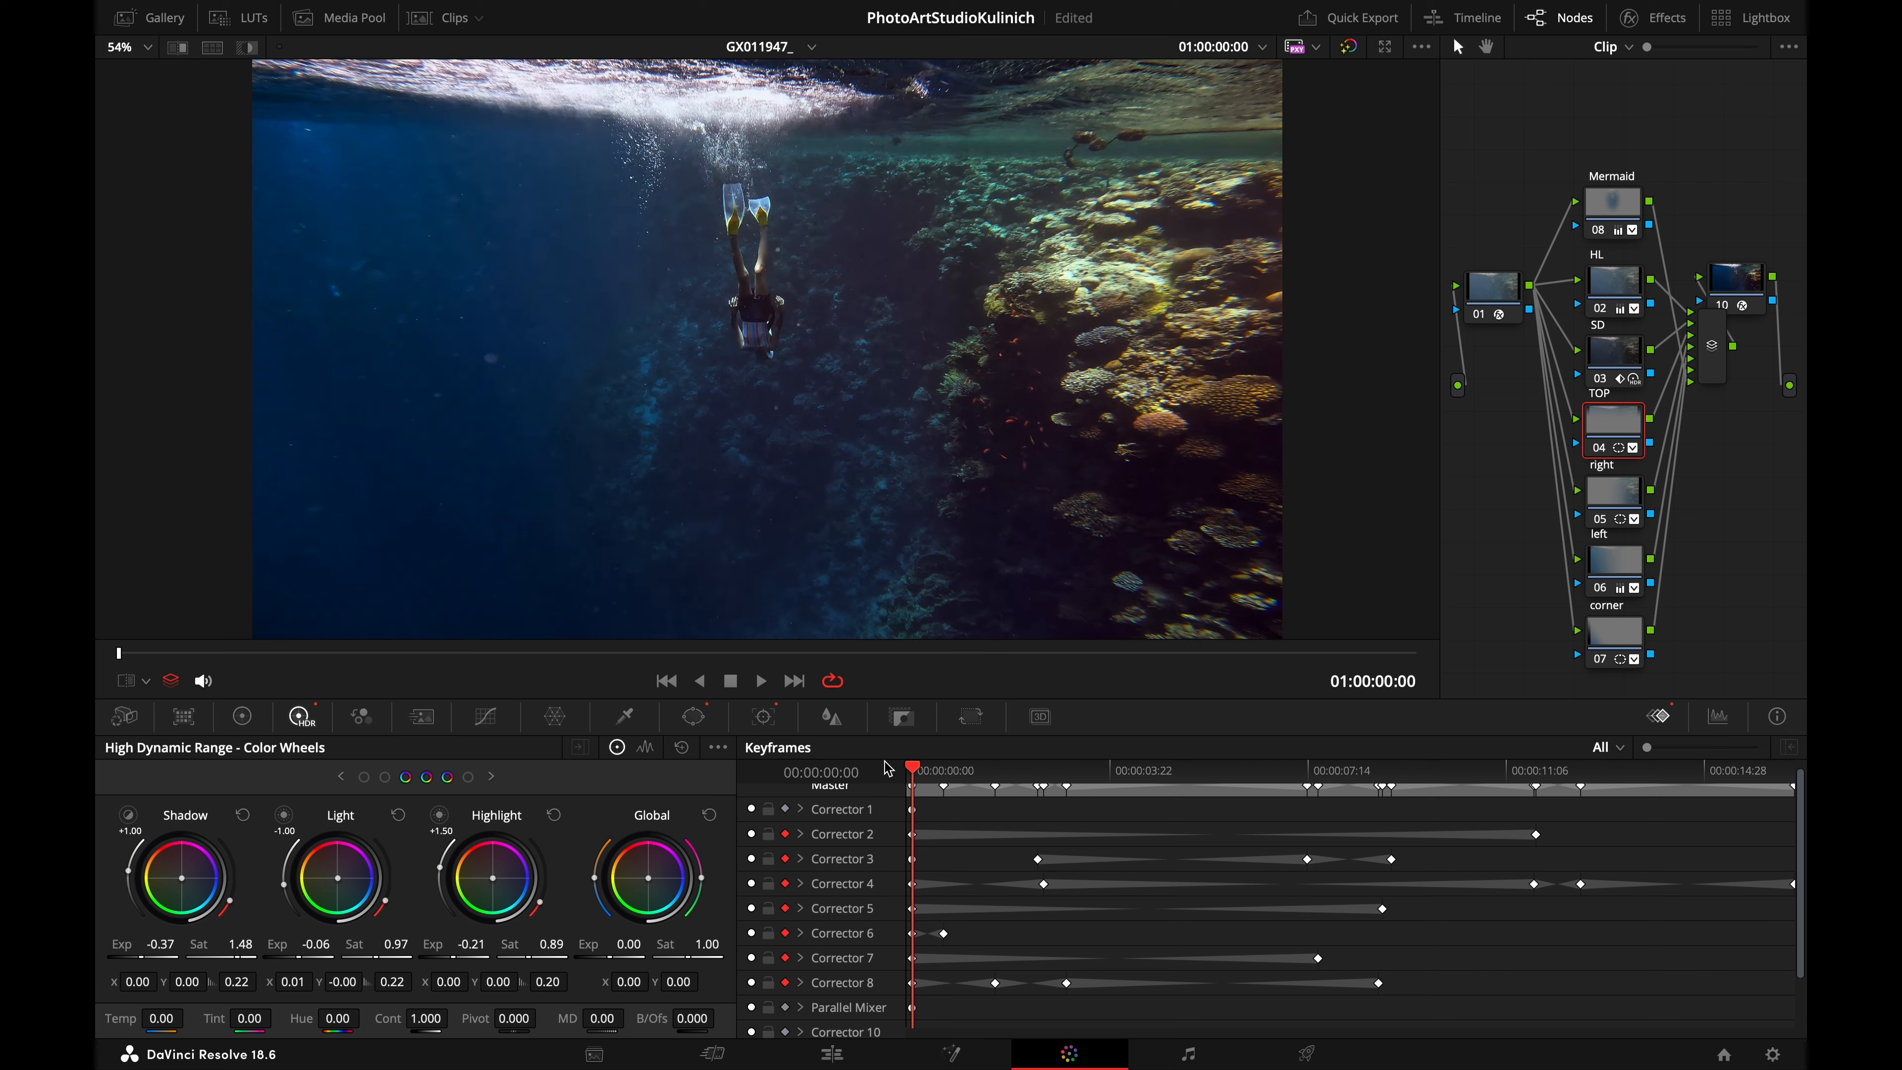
pyautogui.click(1350, 48)
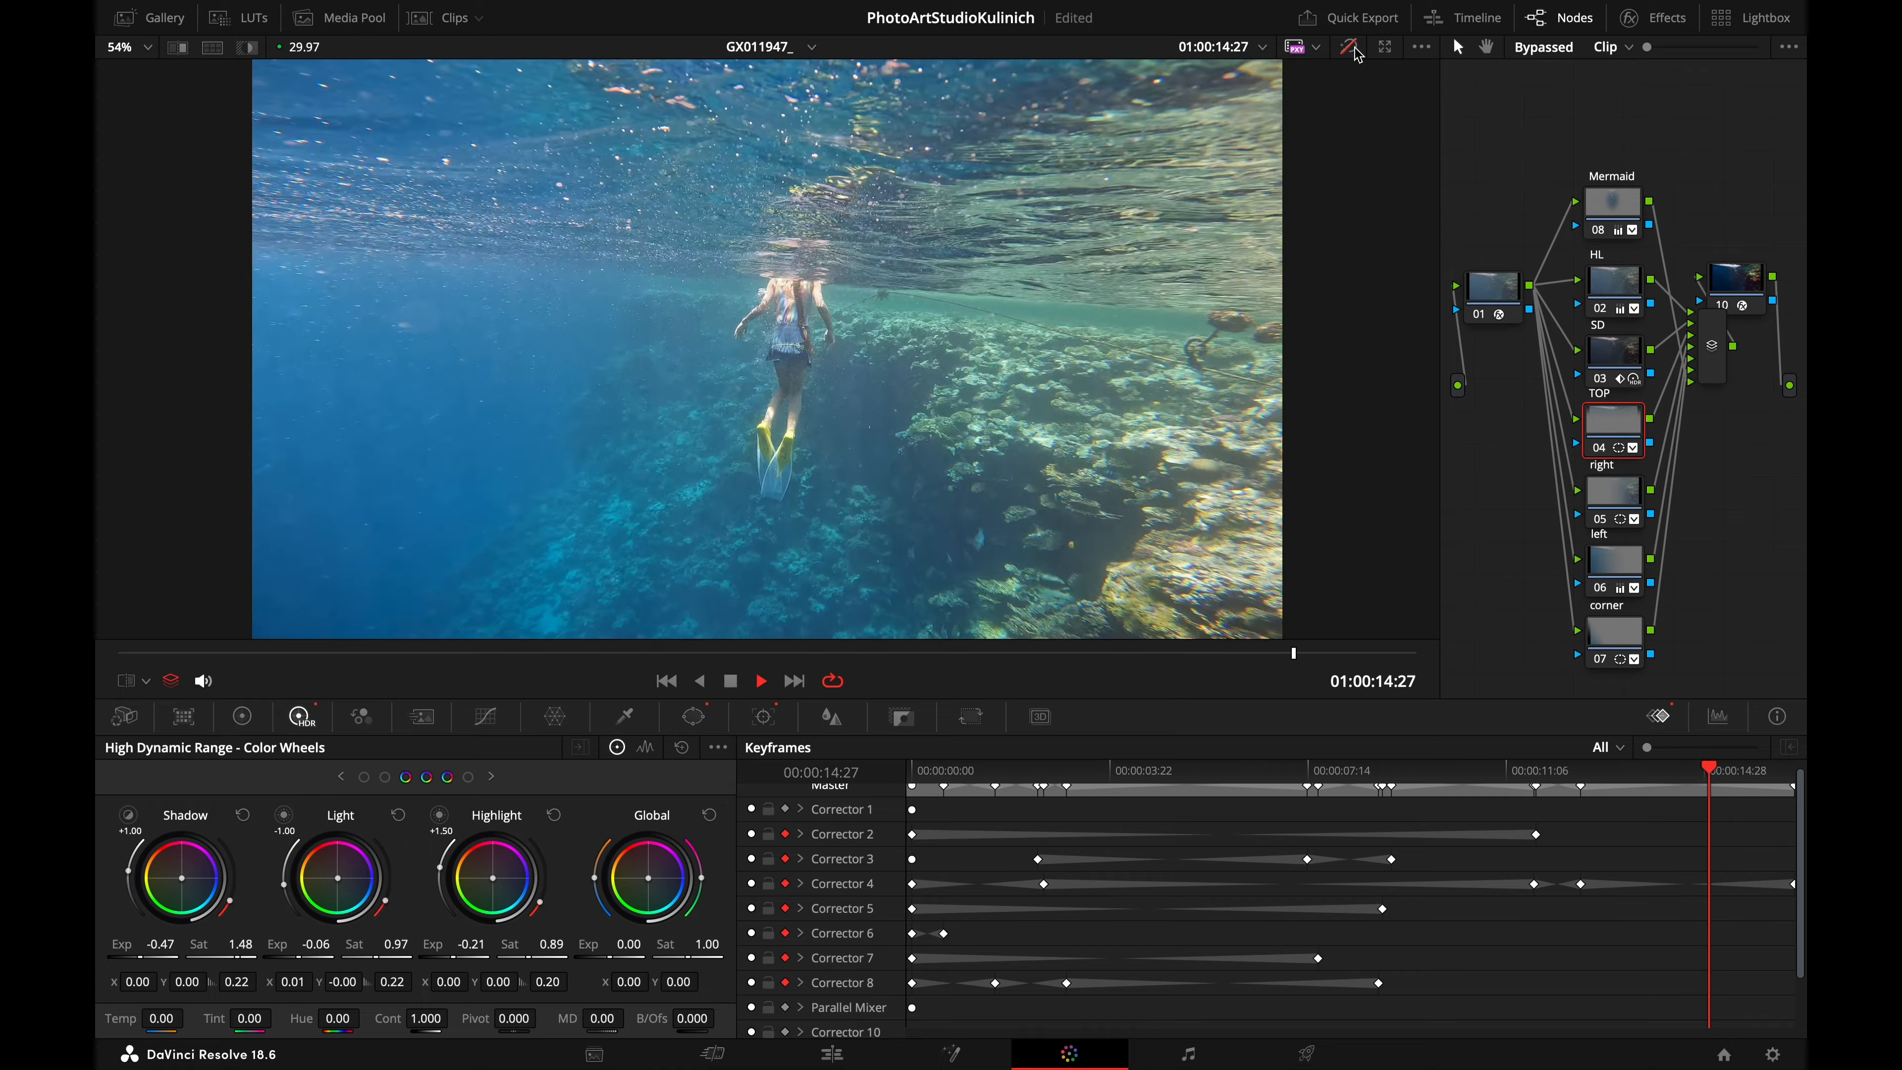
# Turn the grade back on and set up the clip's export with the H.264 Master preset in MP4 format
pyautogui.click(1352, 48)
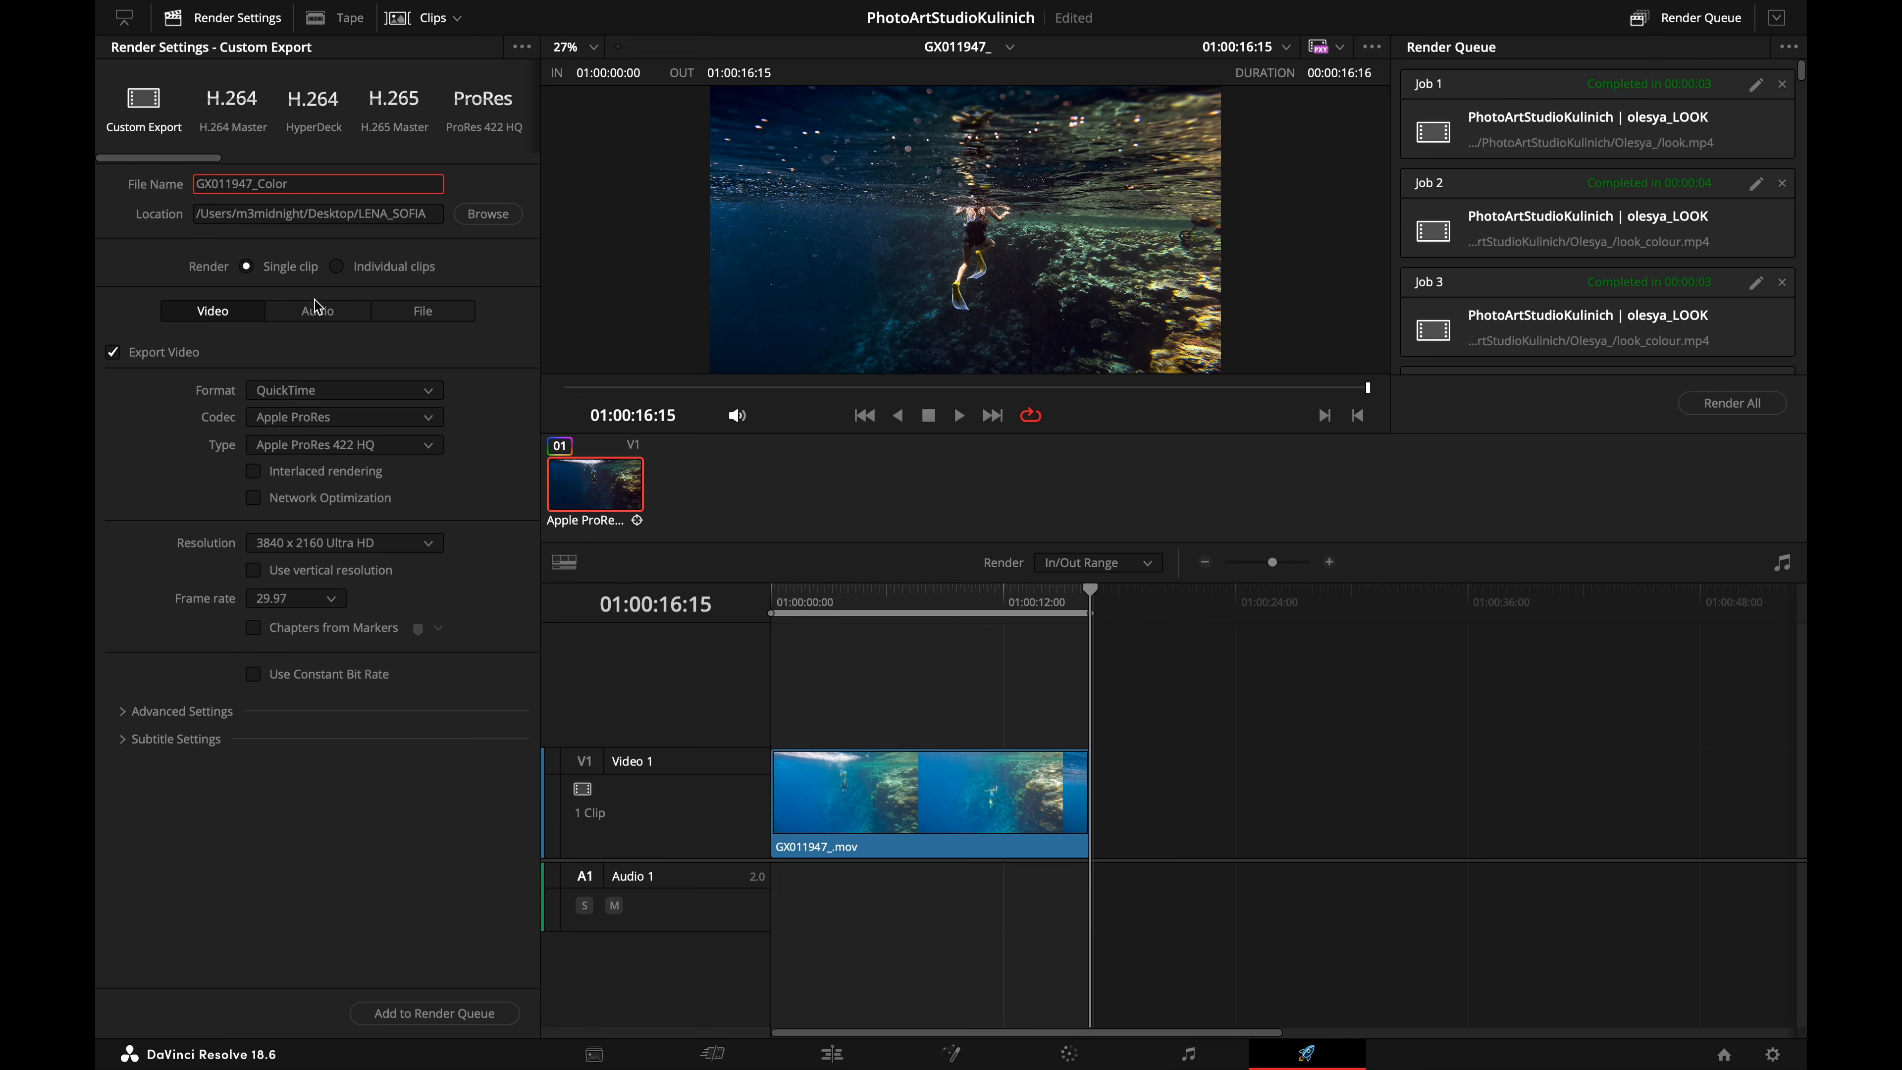
pyautogui.click(229, 112)
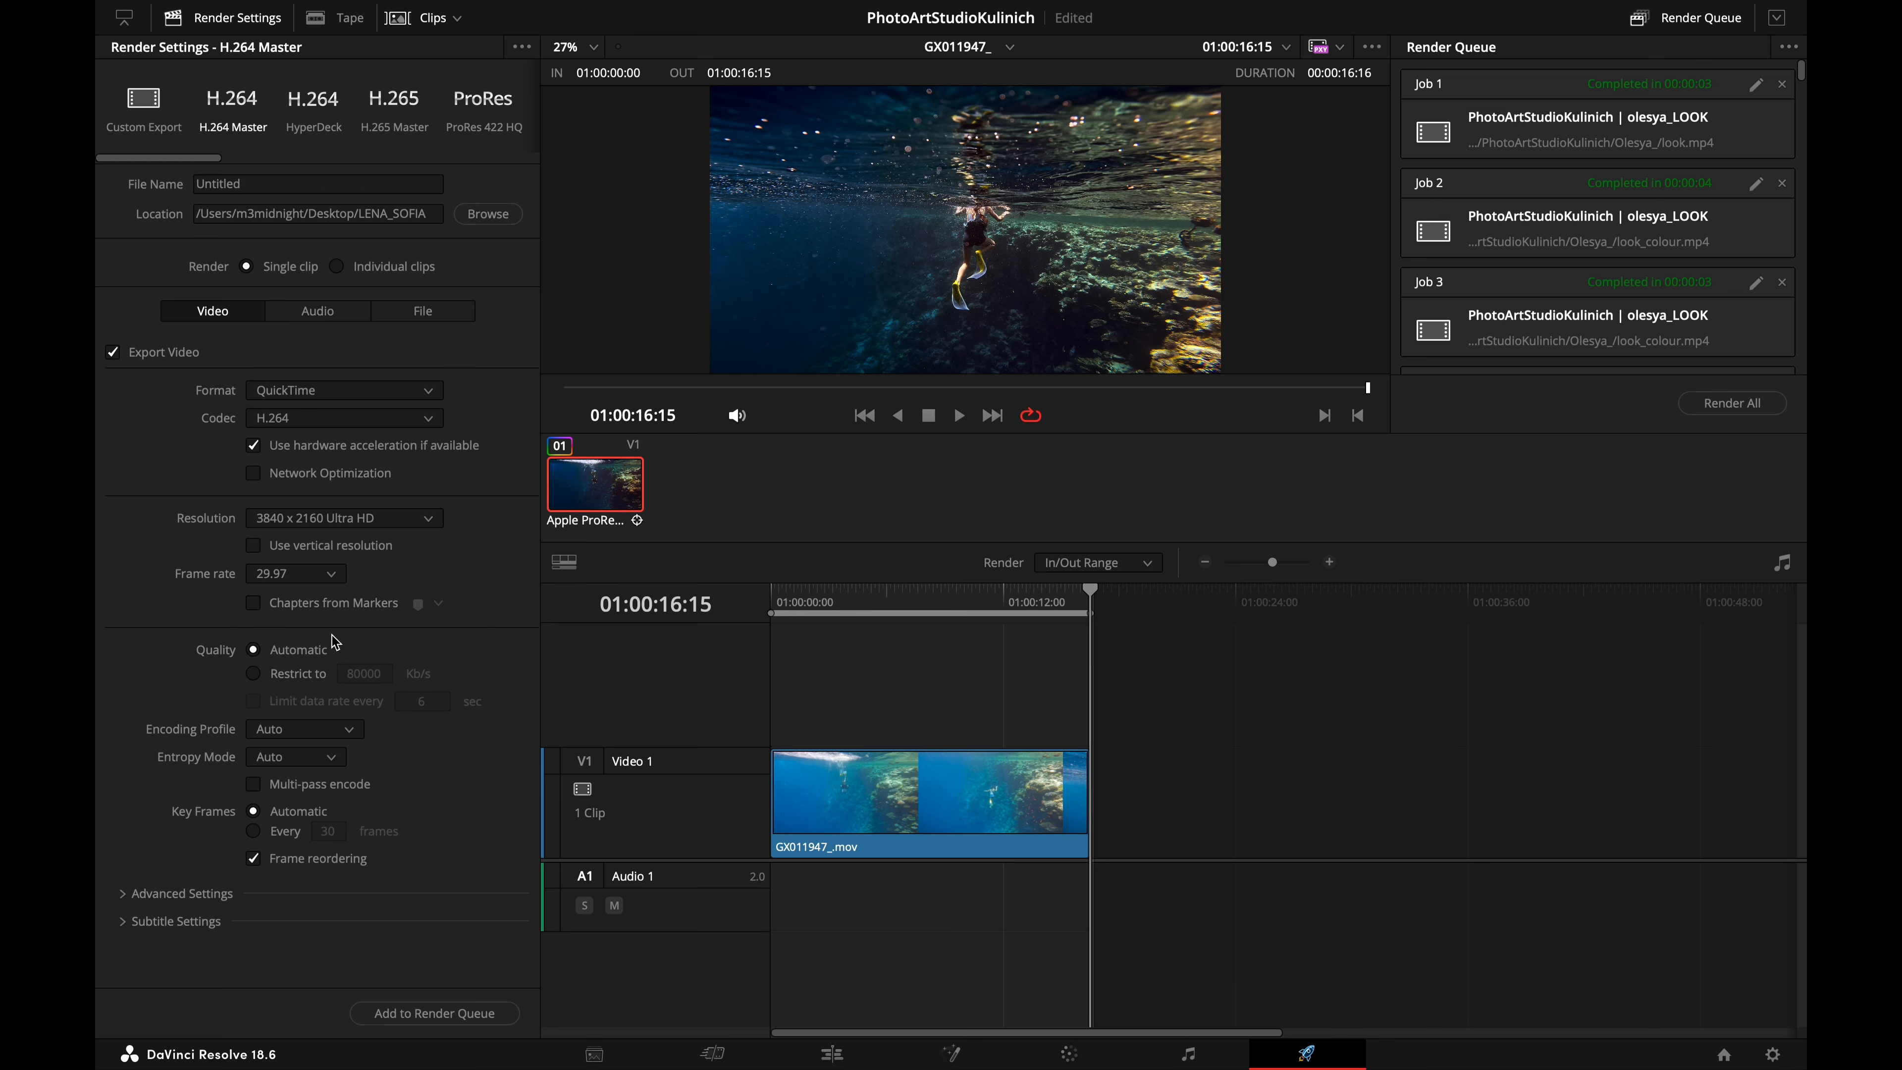
pyautogui.click(329, 392)
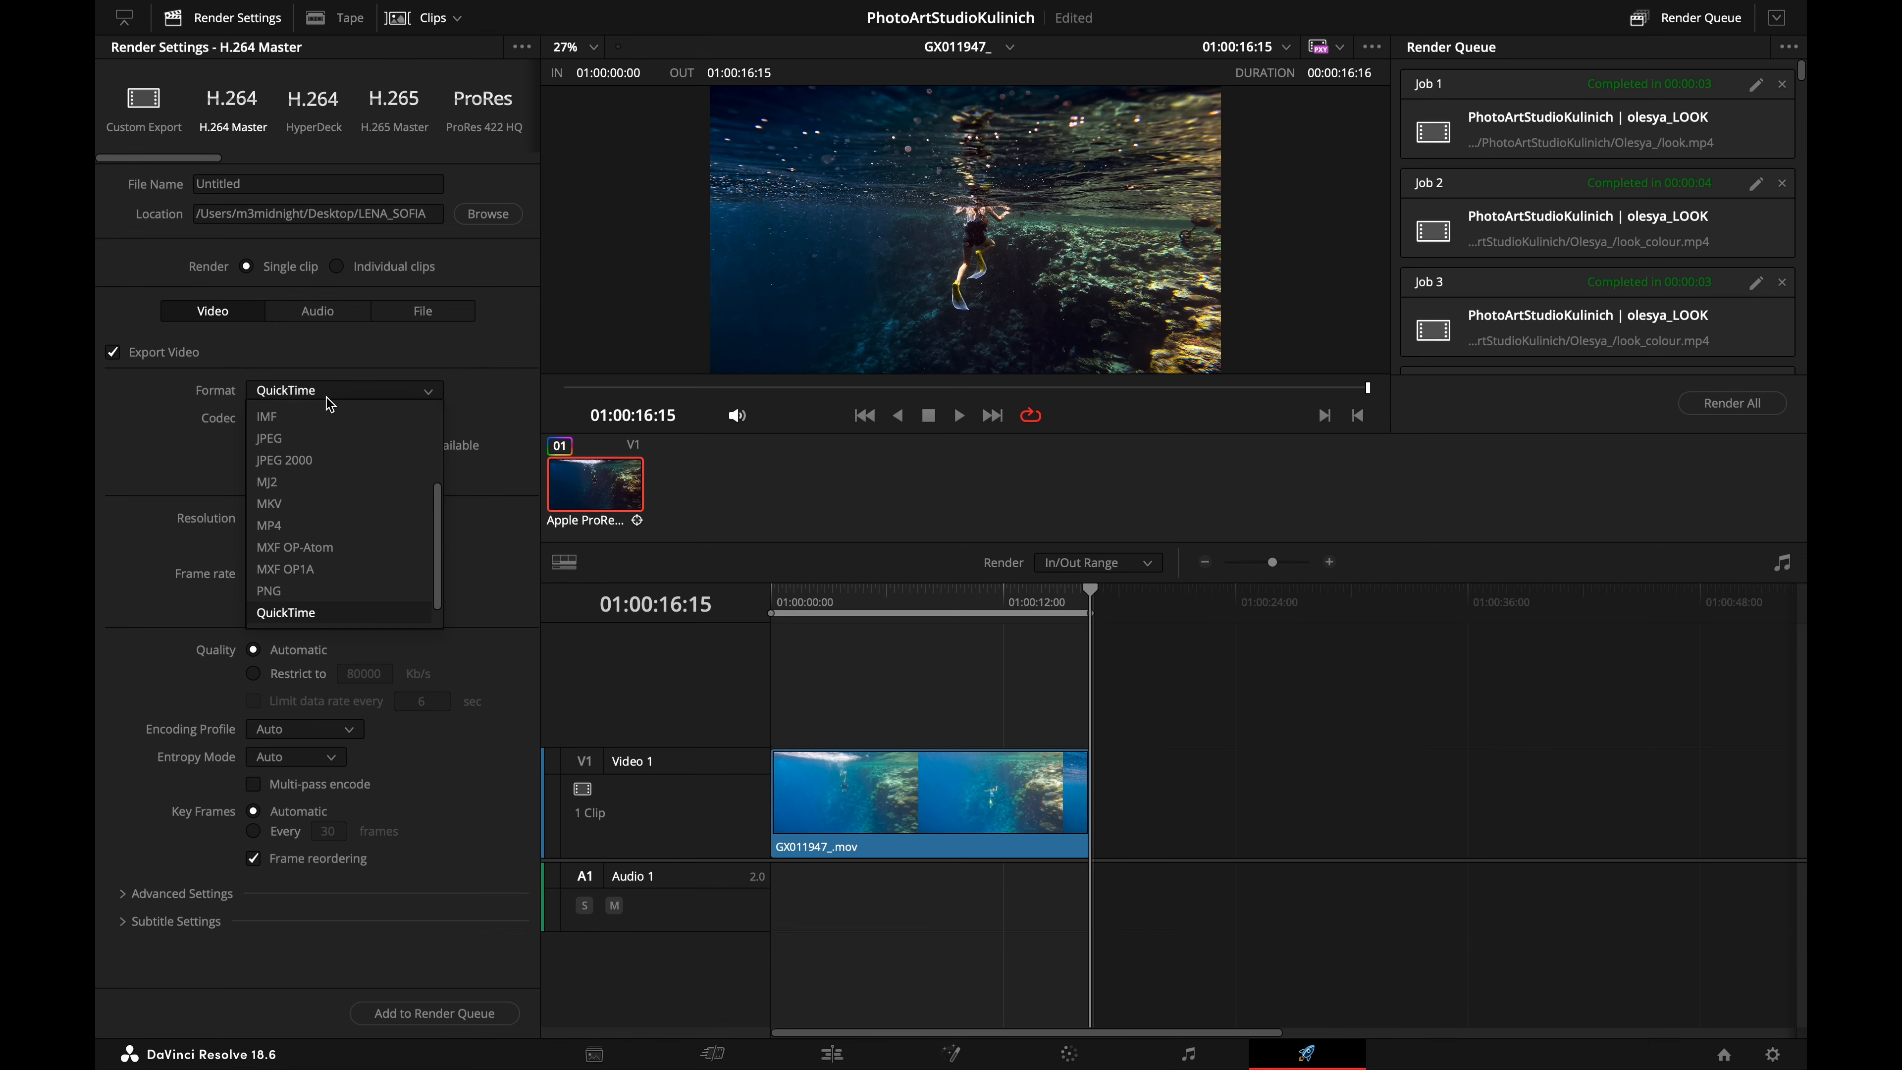
pyautogui.click(269, 525)
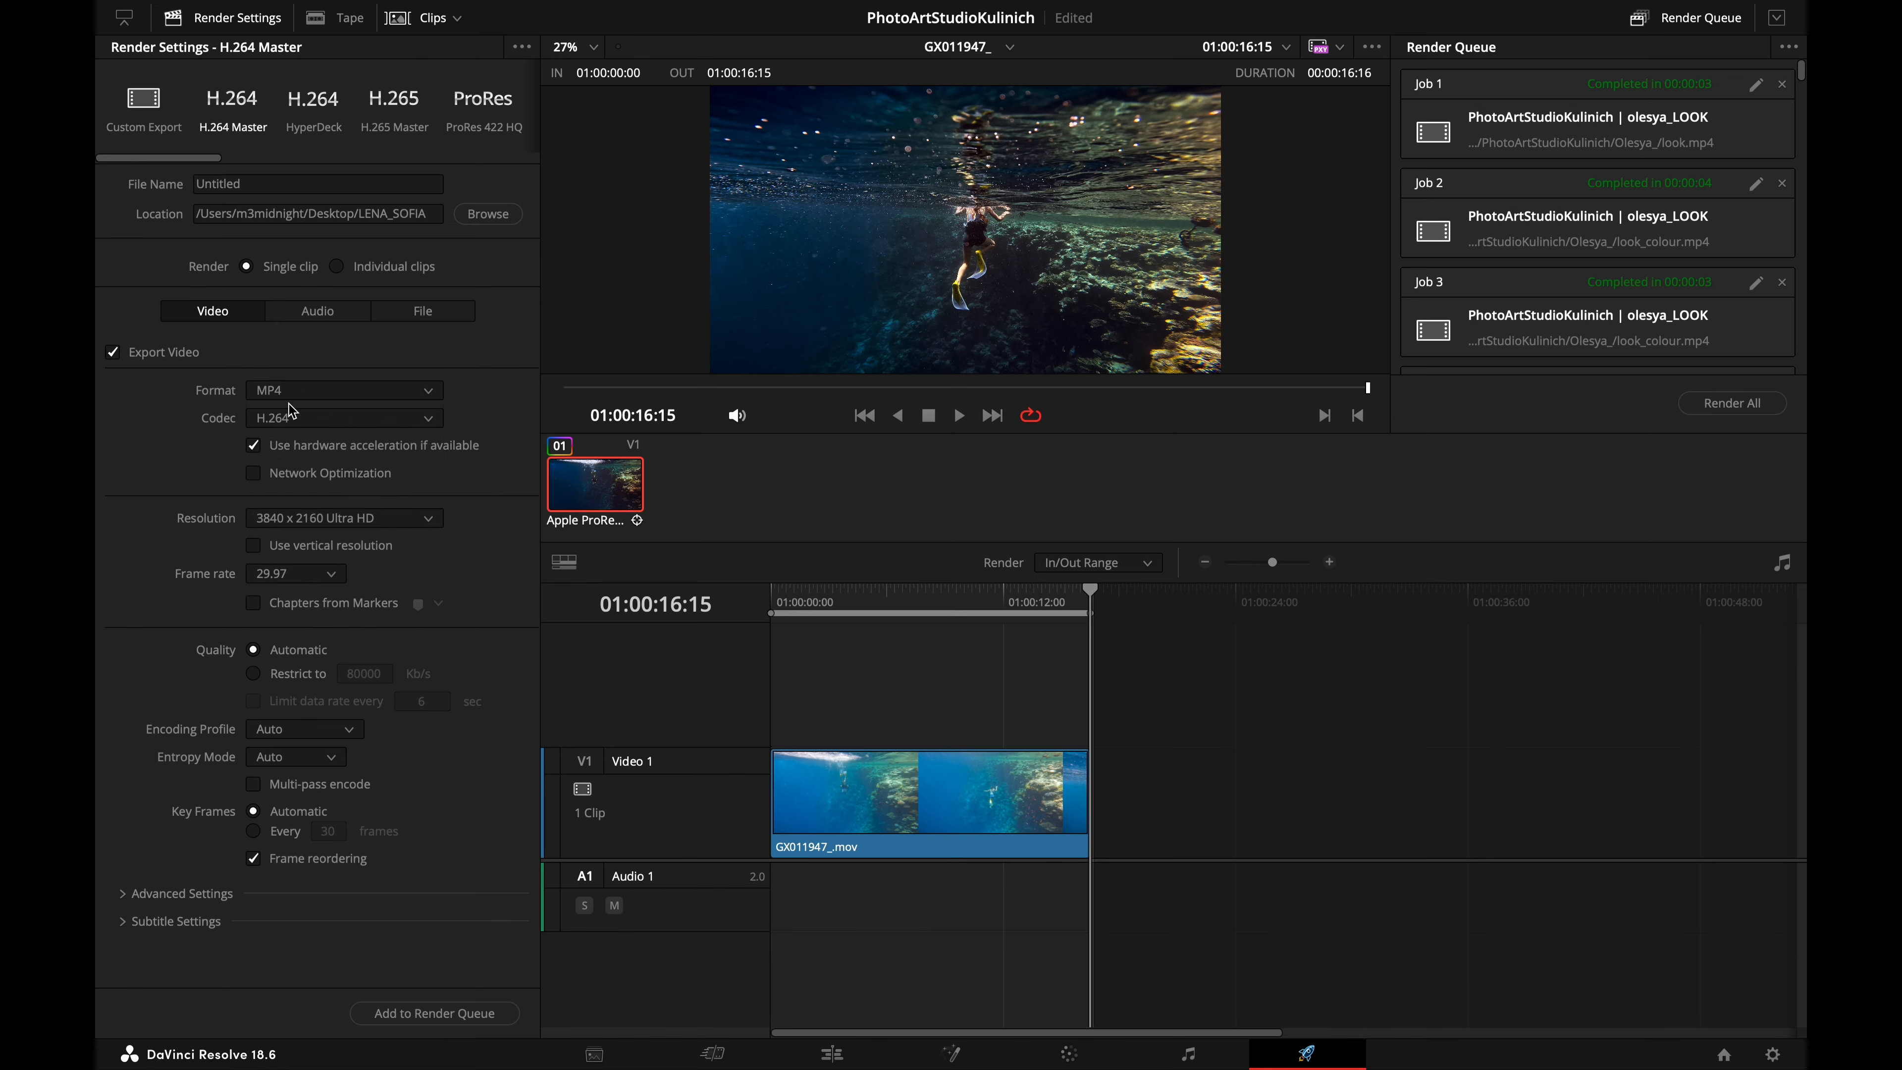
# Name the export file GX011947_Color, then queue the job and render it
pyautogui.click(255, 184)
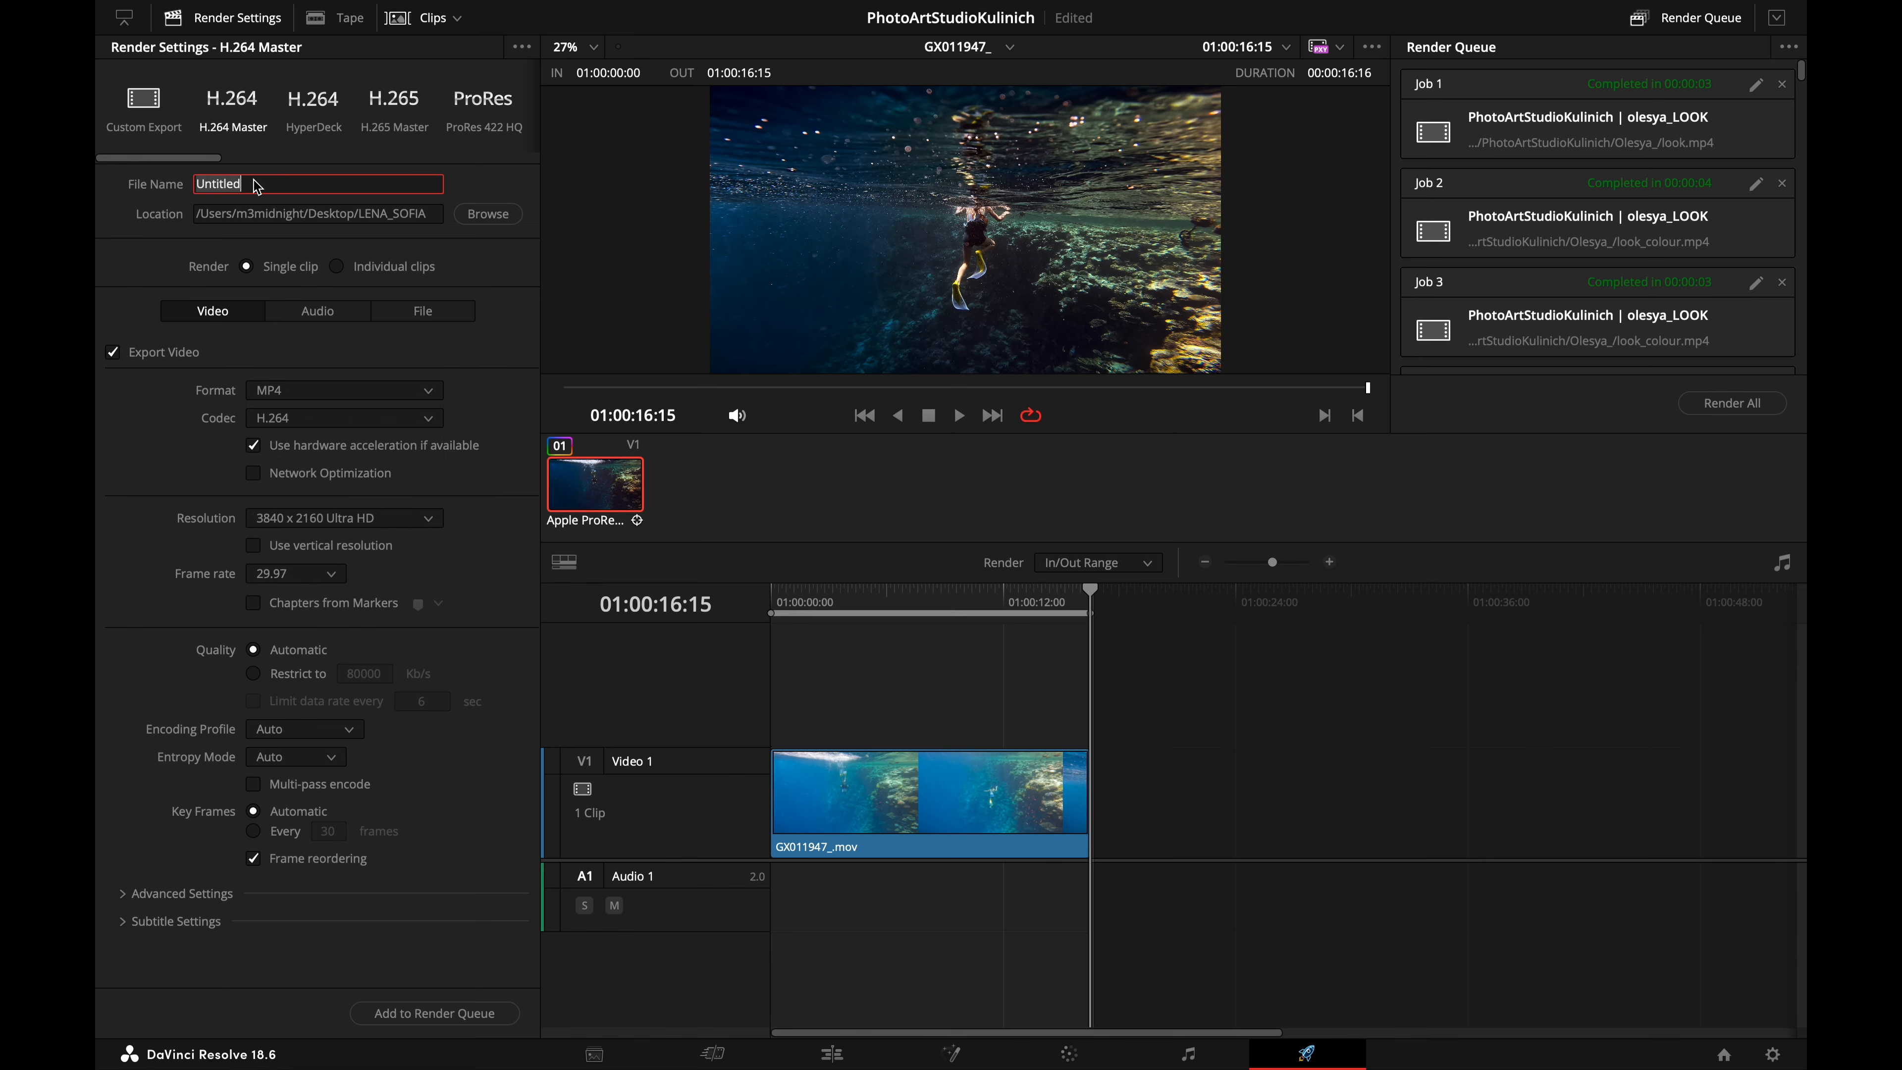
pyautogui.write('GX011947_Color')
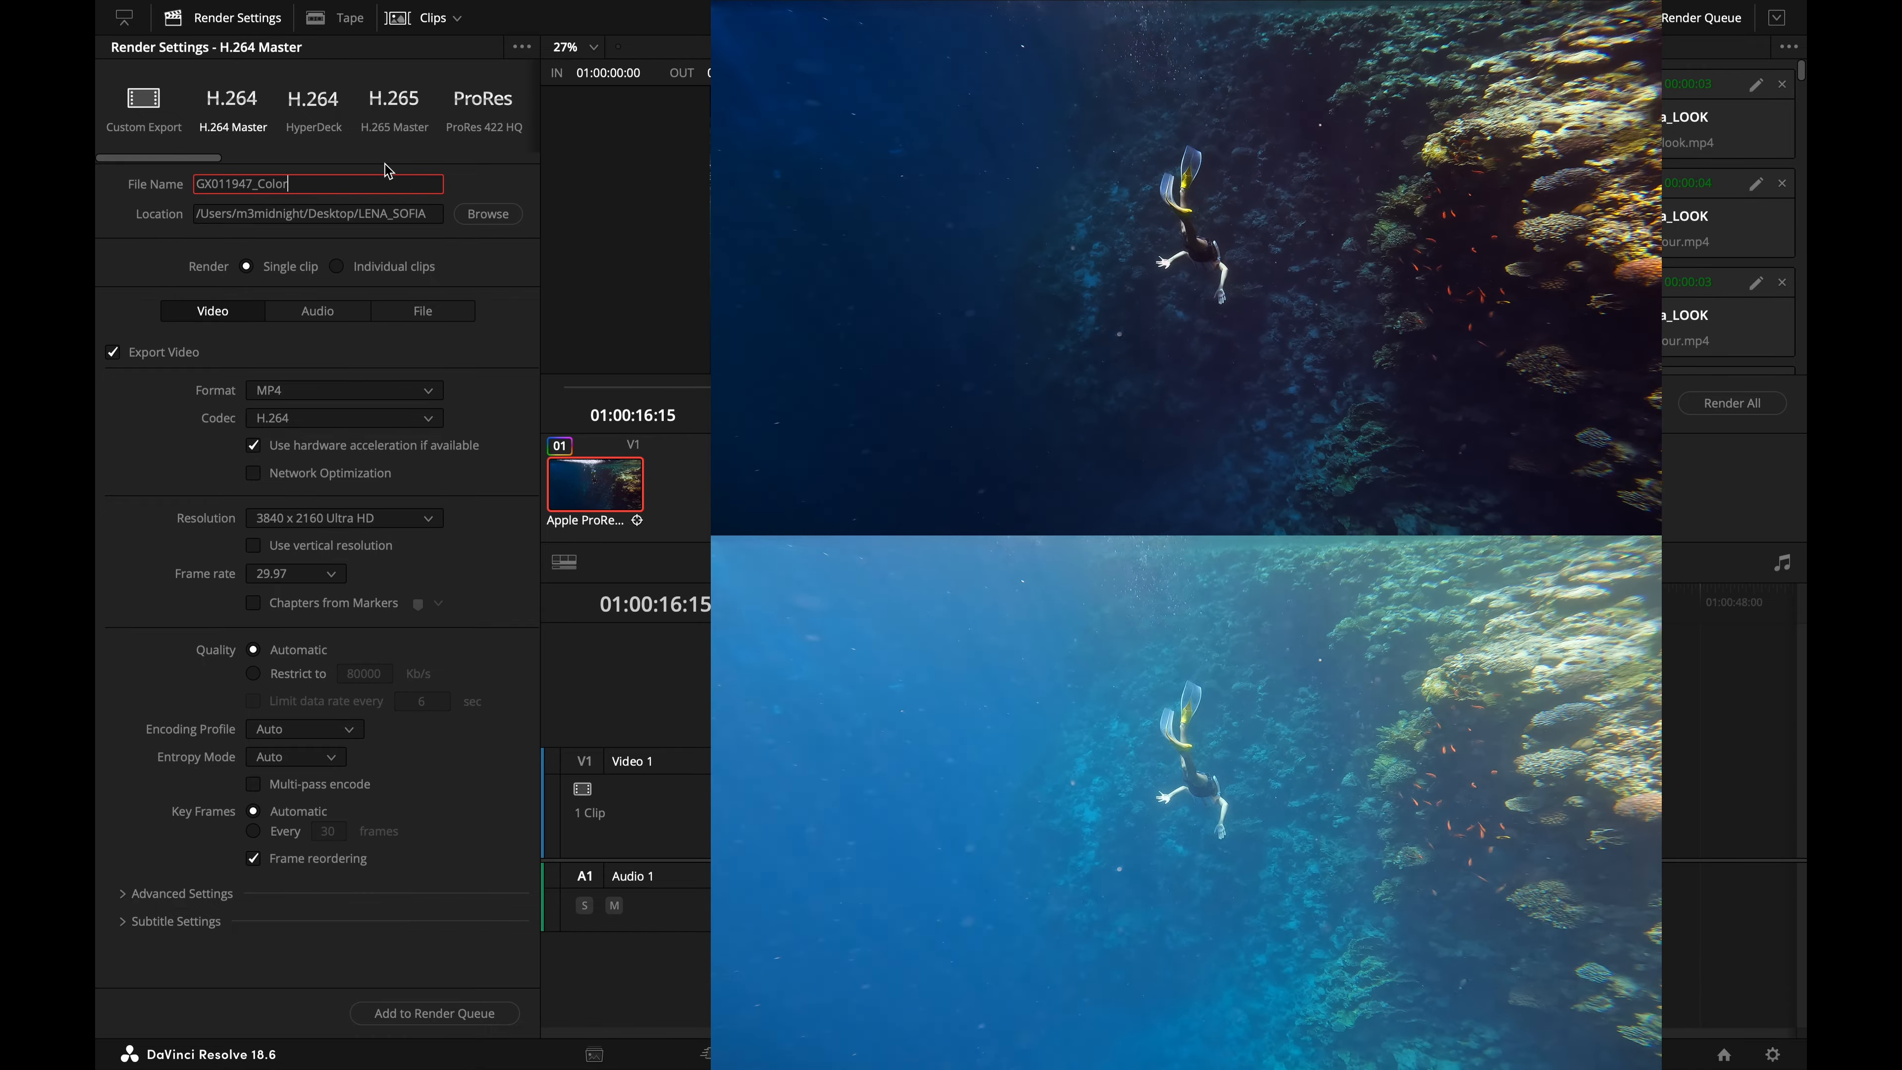
pyautogui.click(425, 1013)
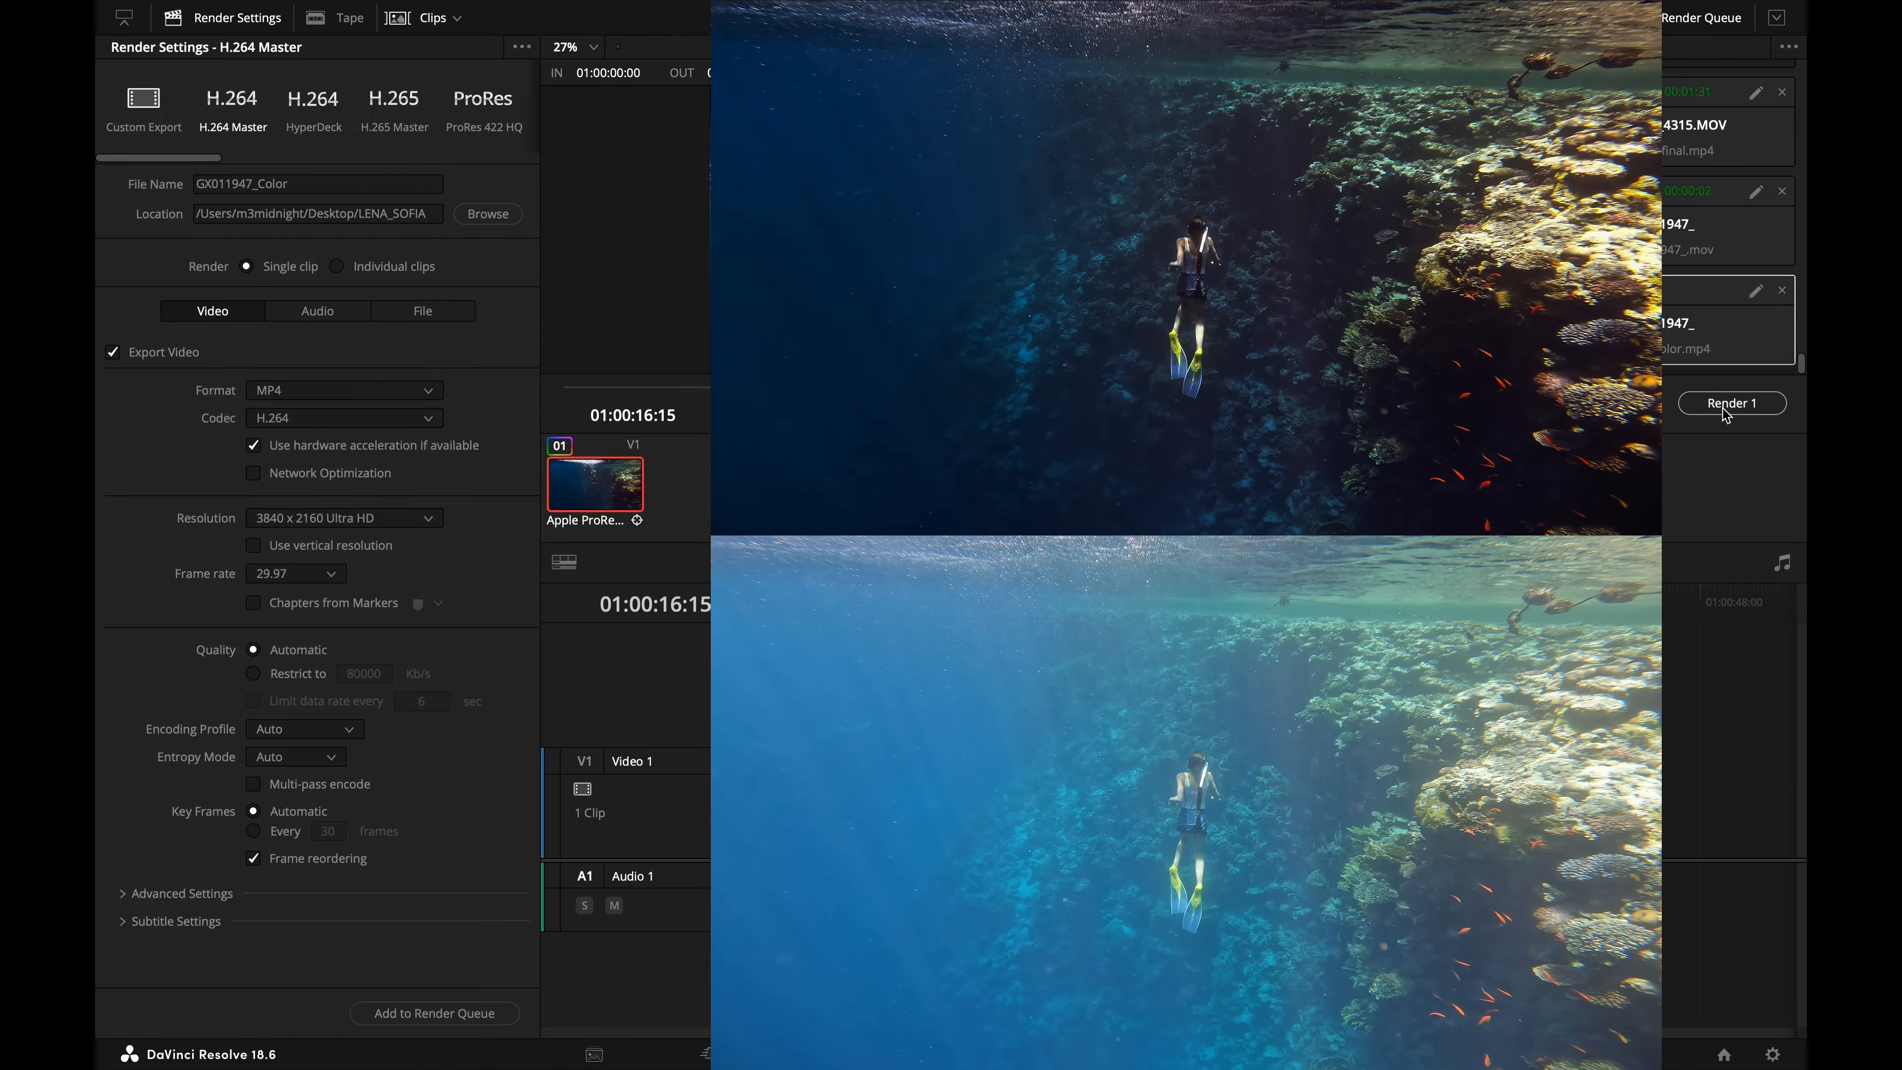
pyautogui.click(1731, 403)
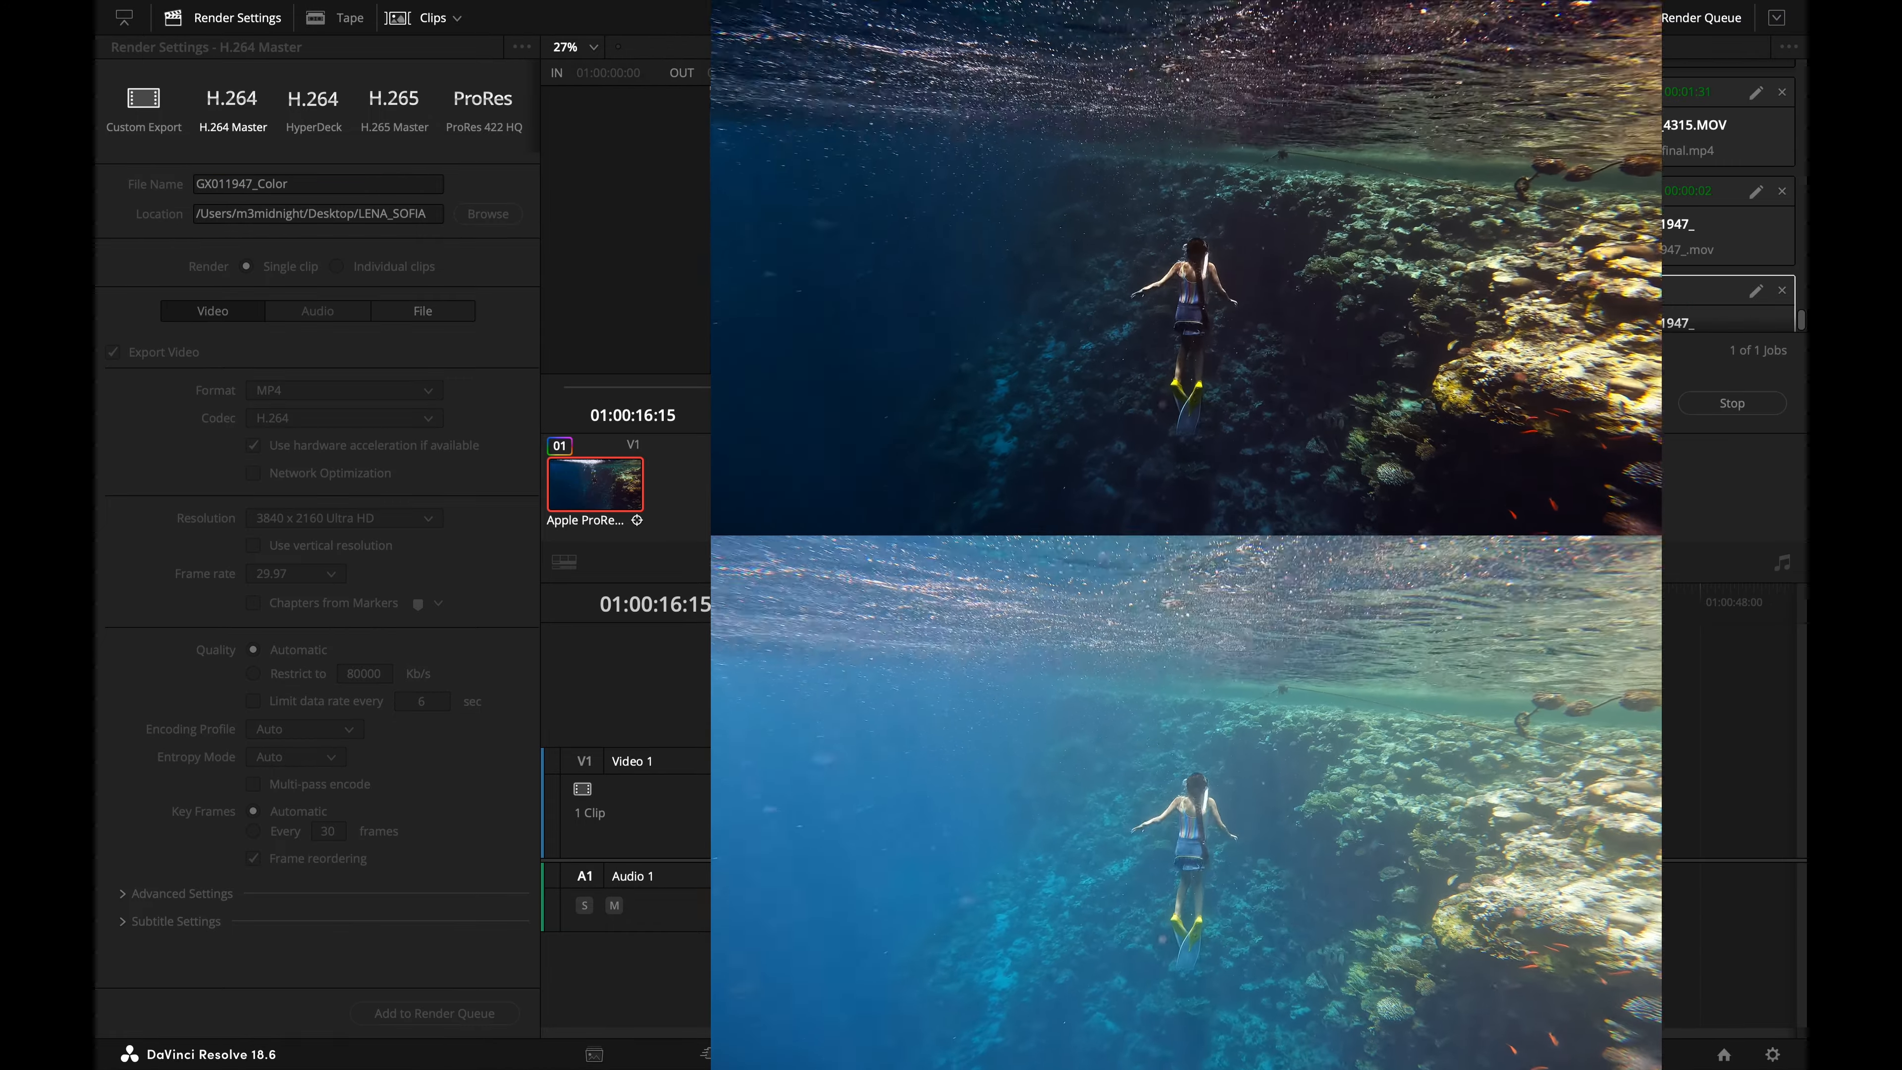